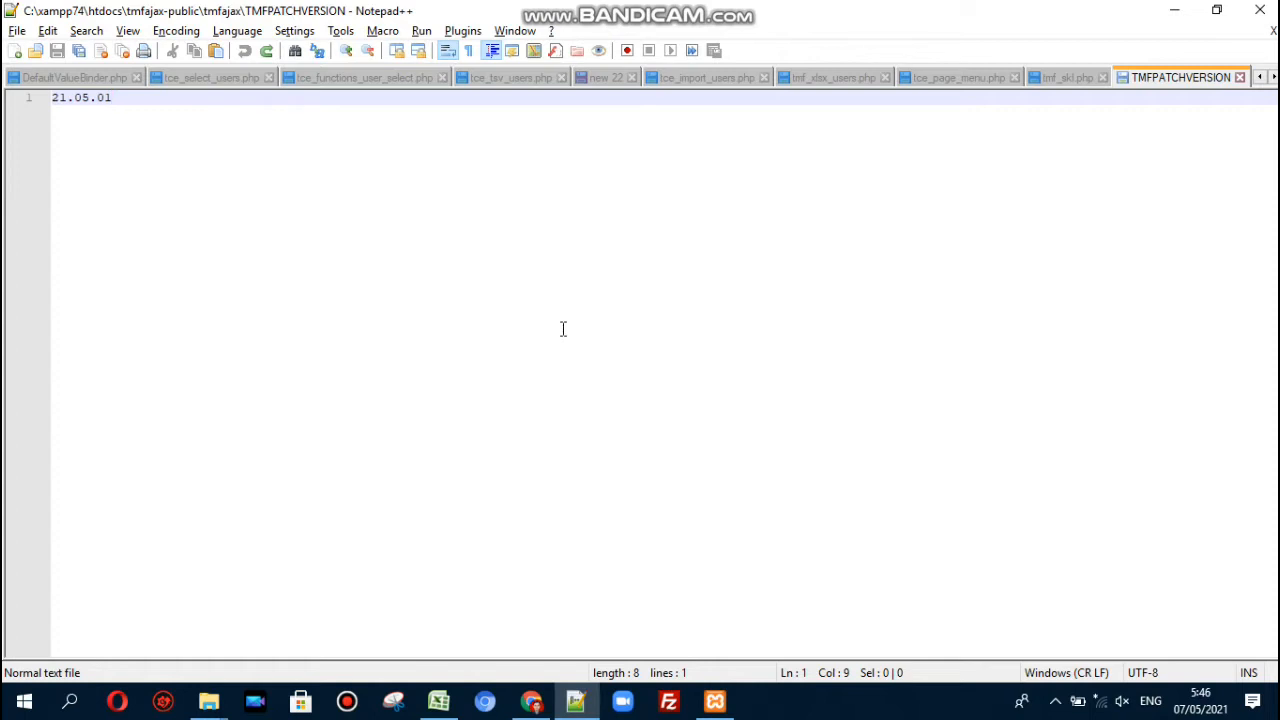
- Show the tmf_skl.php tab, then bring the TCExam login page and tmfajax folder window forward
key(ctrl+Tab)
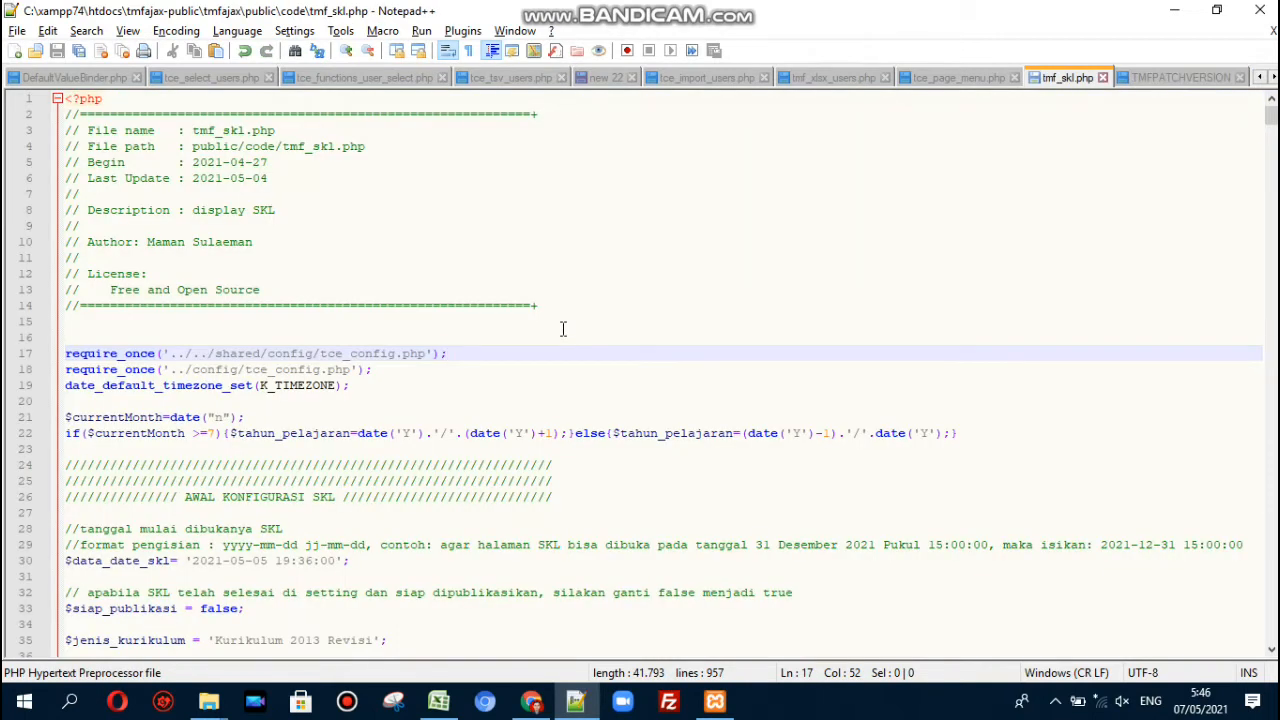
click(537, 705)
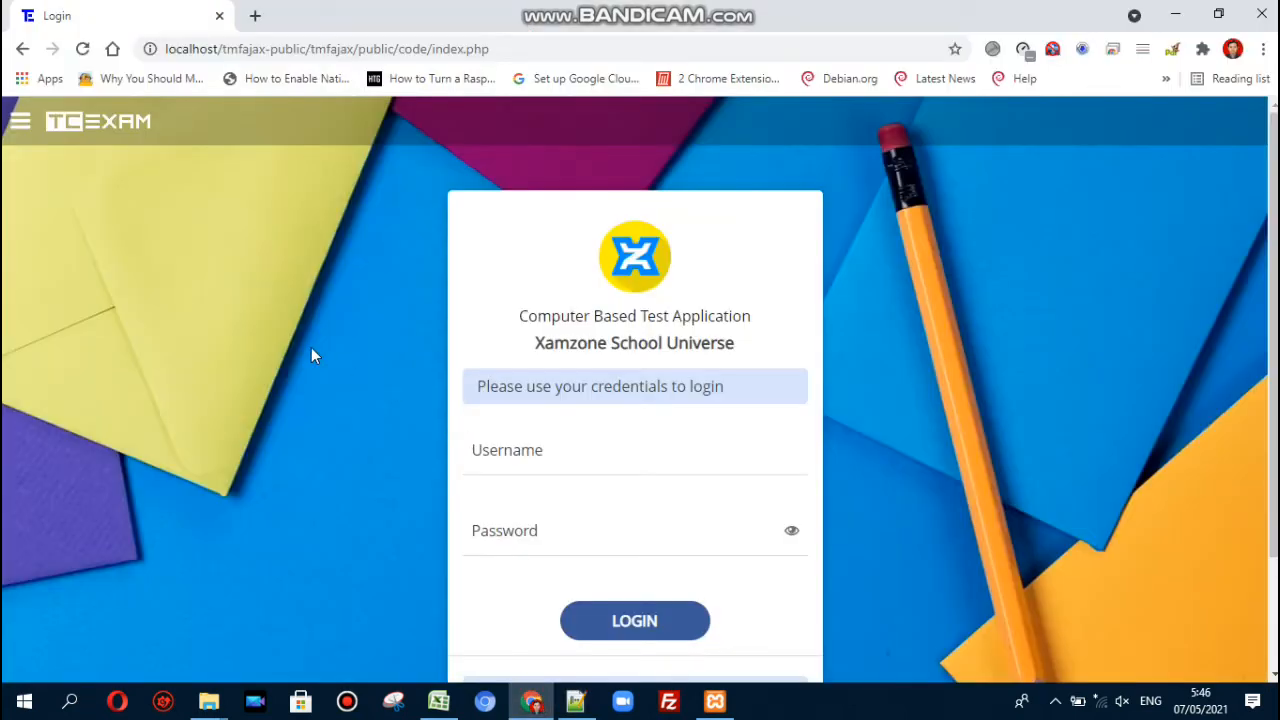
scroll(311, 354, down, 2)
scroll(311, 354, up, 2)
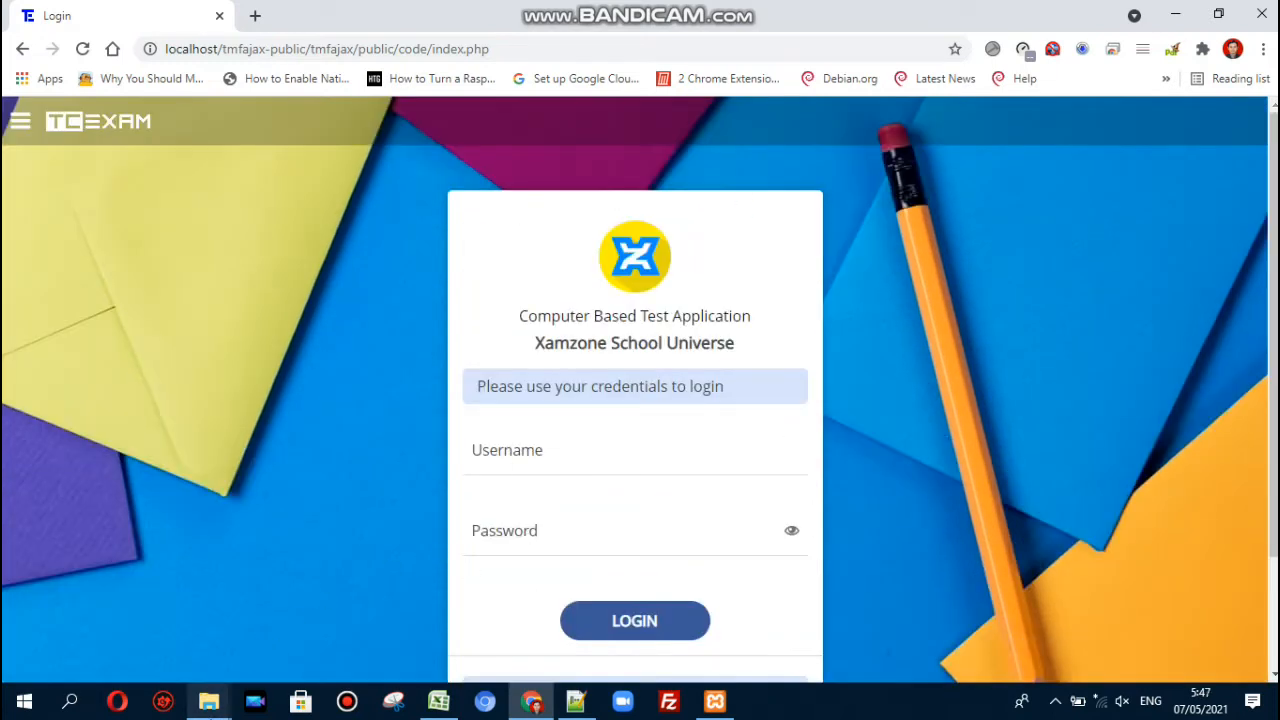
mouse_move(209, 701)
click(260, 660)
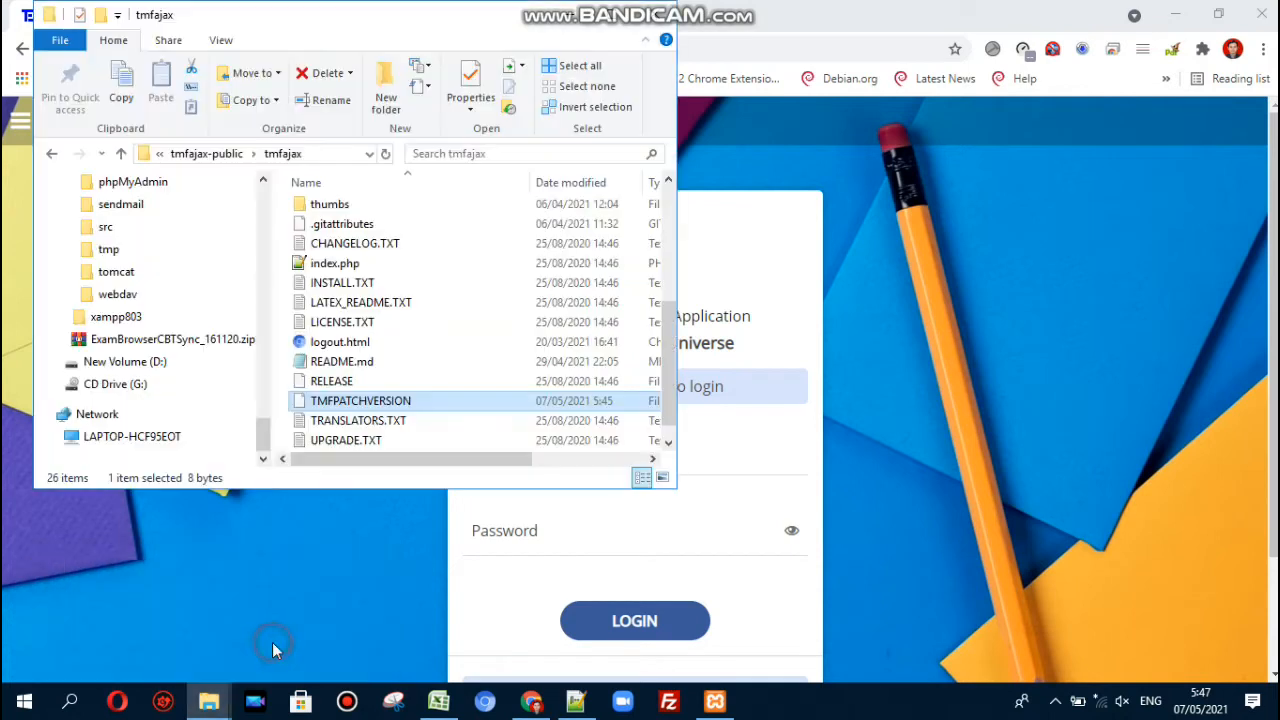
- Open tmfajax\public\code\tmf_skl.php in Notepad++ via Edit with Notepad++ from a maximized Explorer
double_click(620, 15)
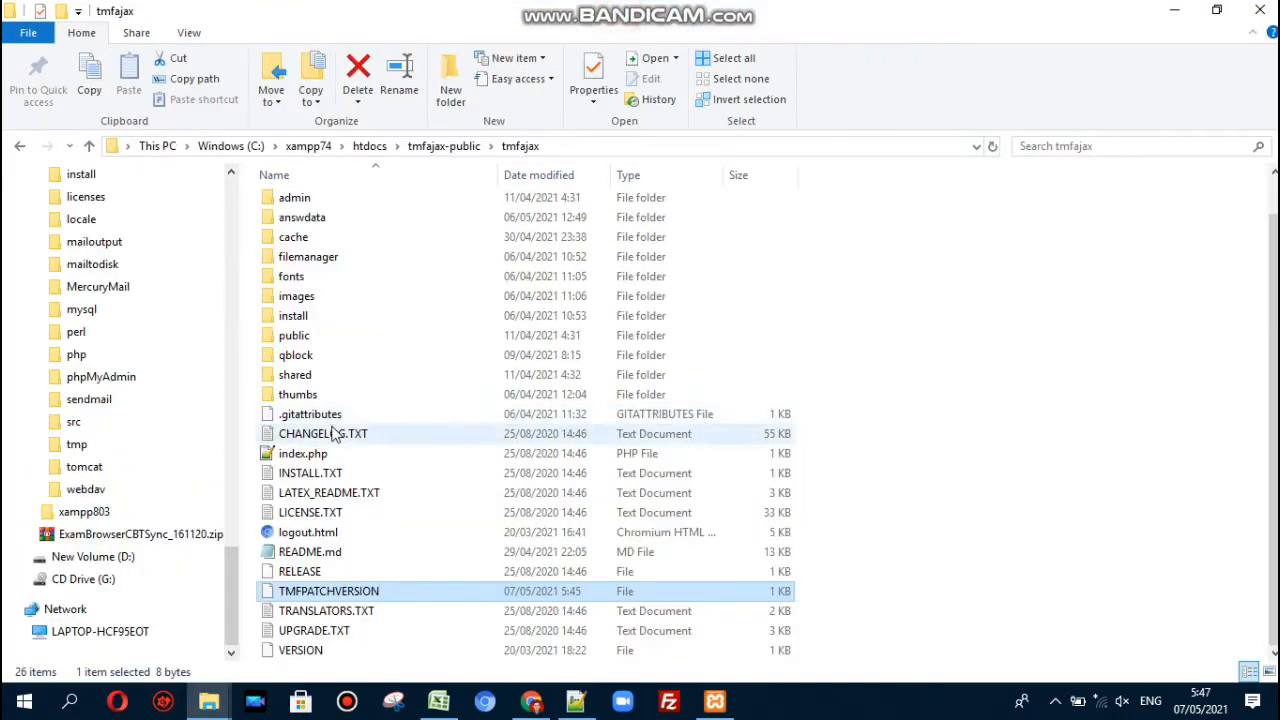
double_click(298, 337)
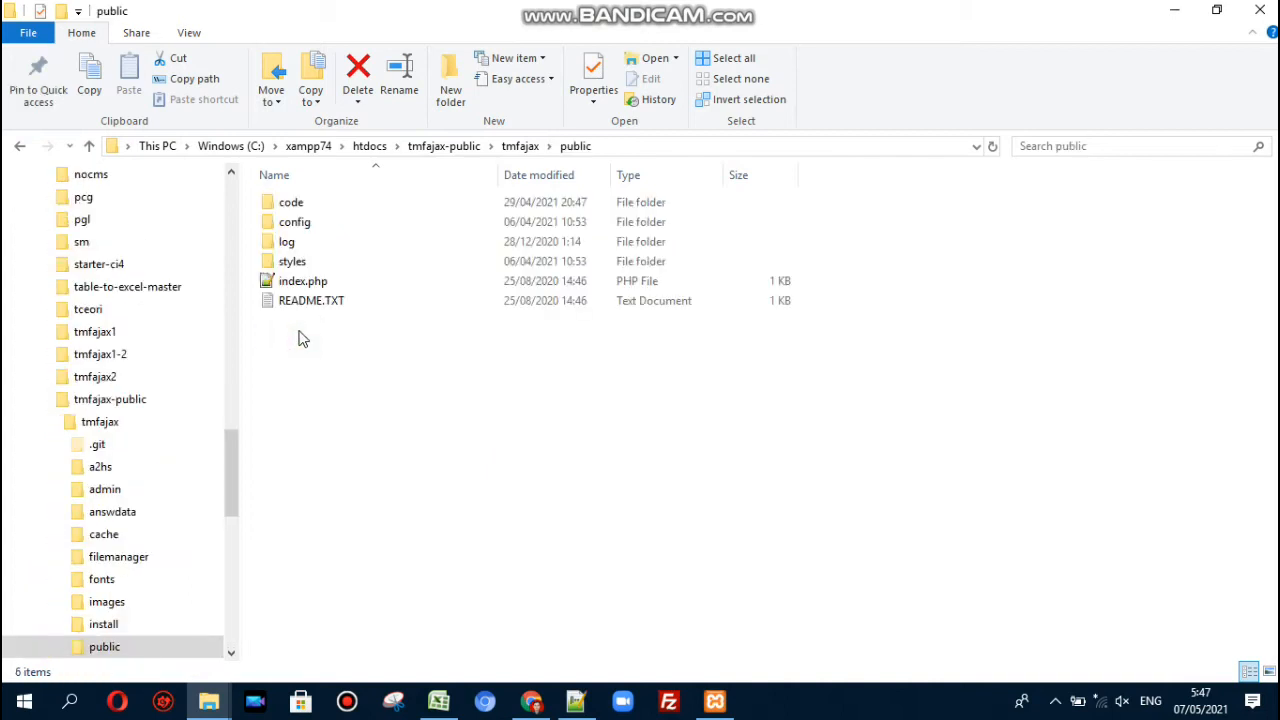
double_click(295, 203)
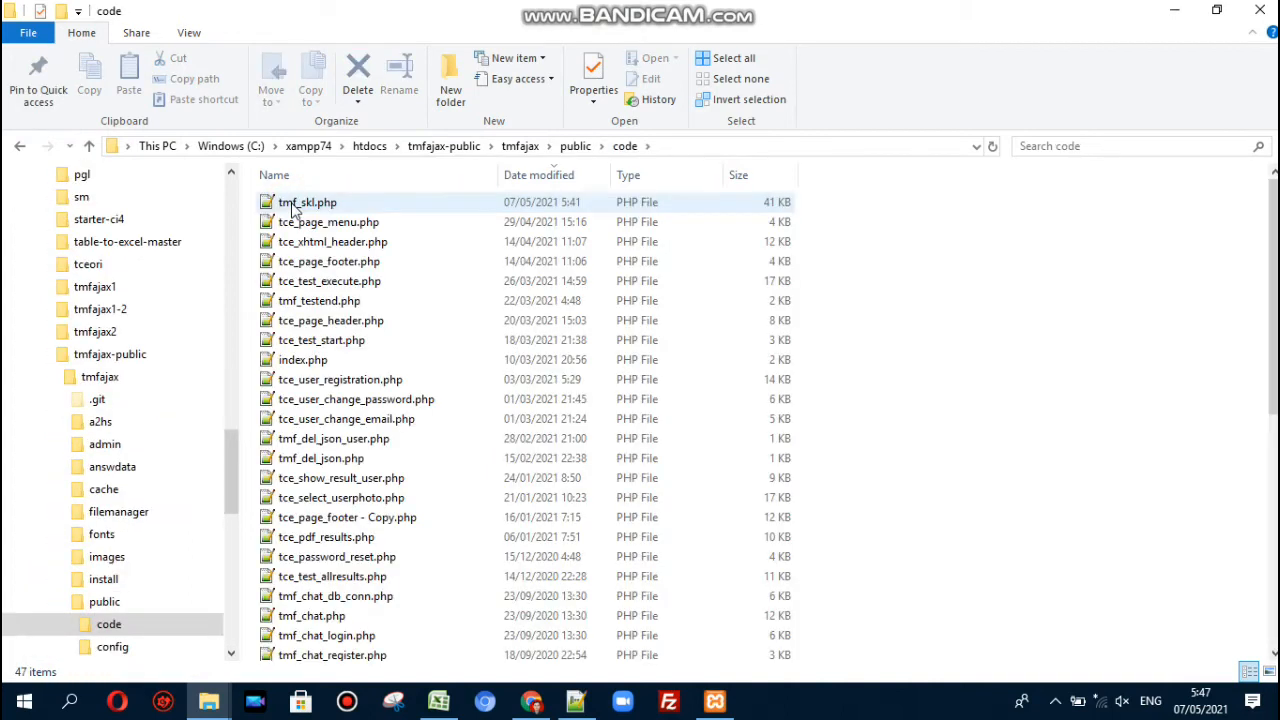
click(294, 205)
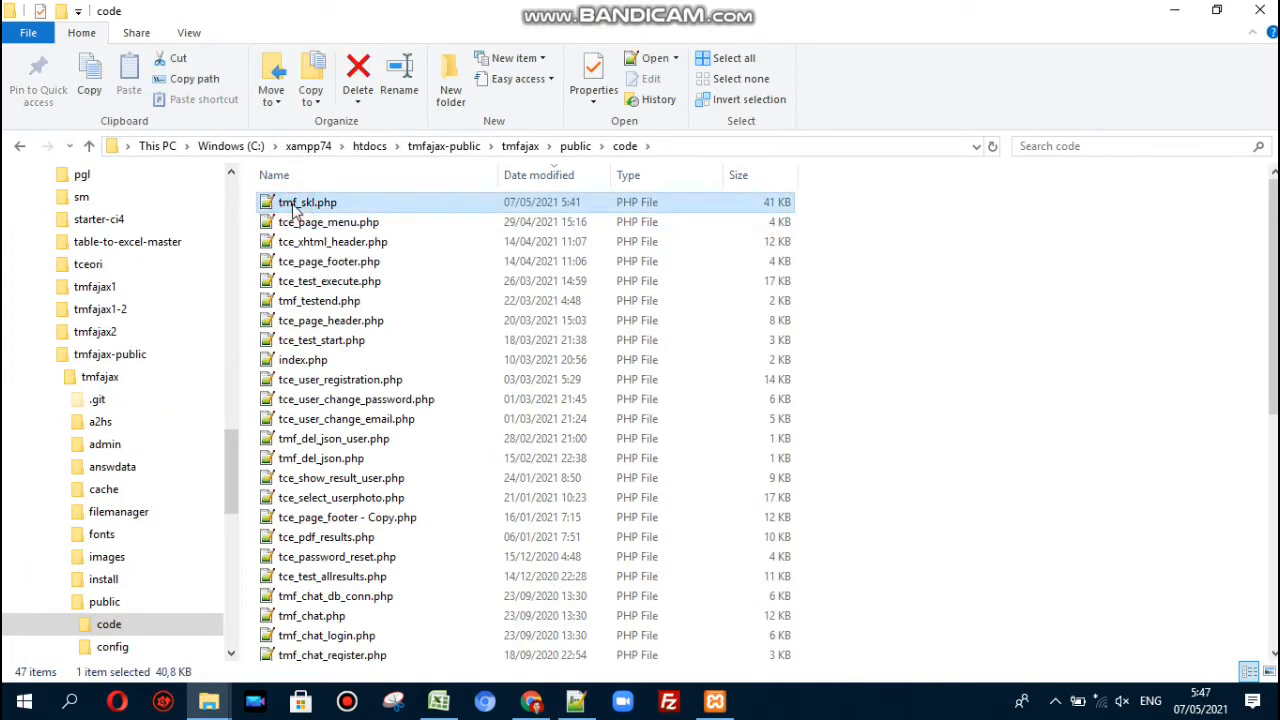
right_click(294, 205)
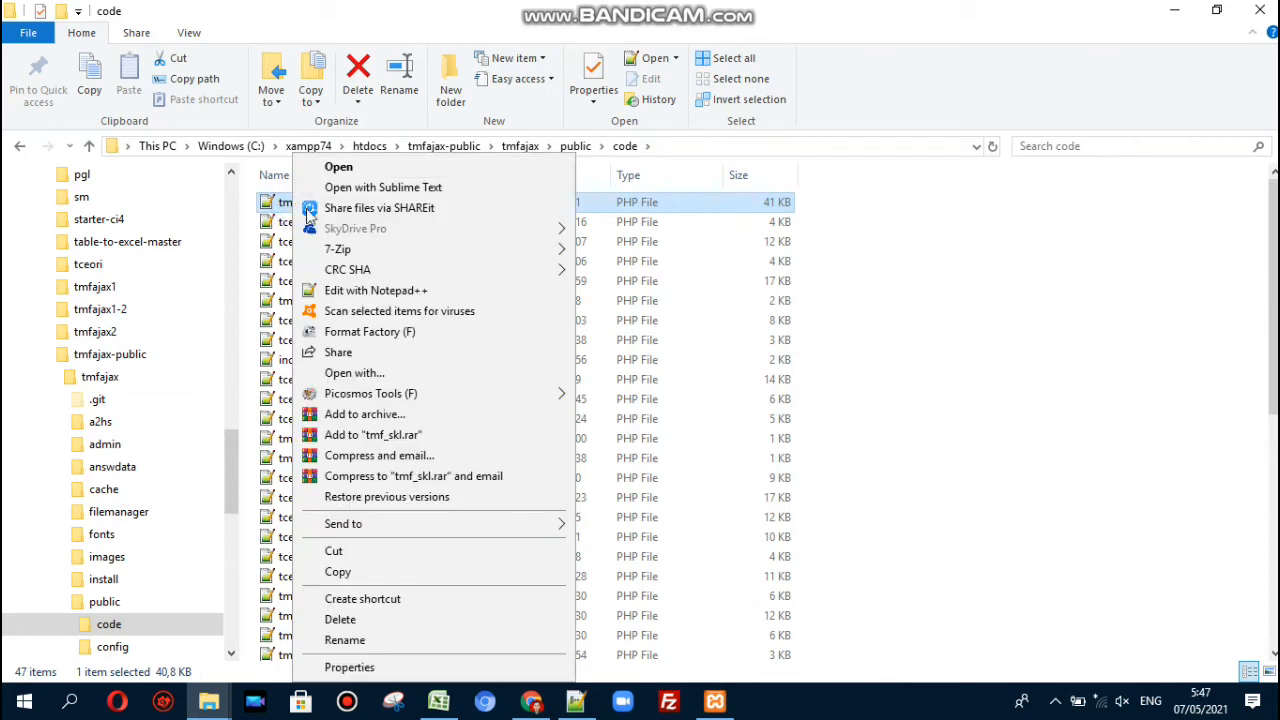
click(383, 292)
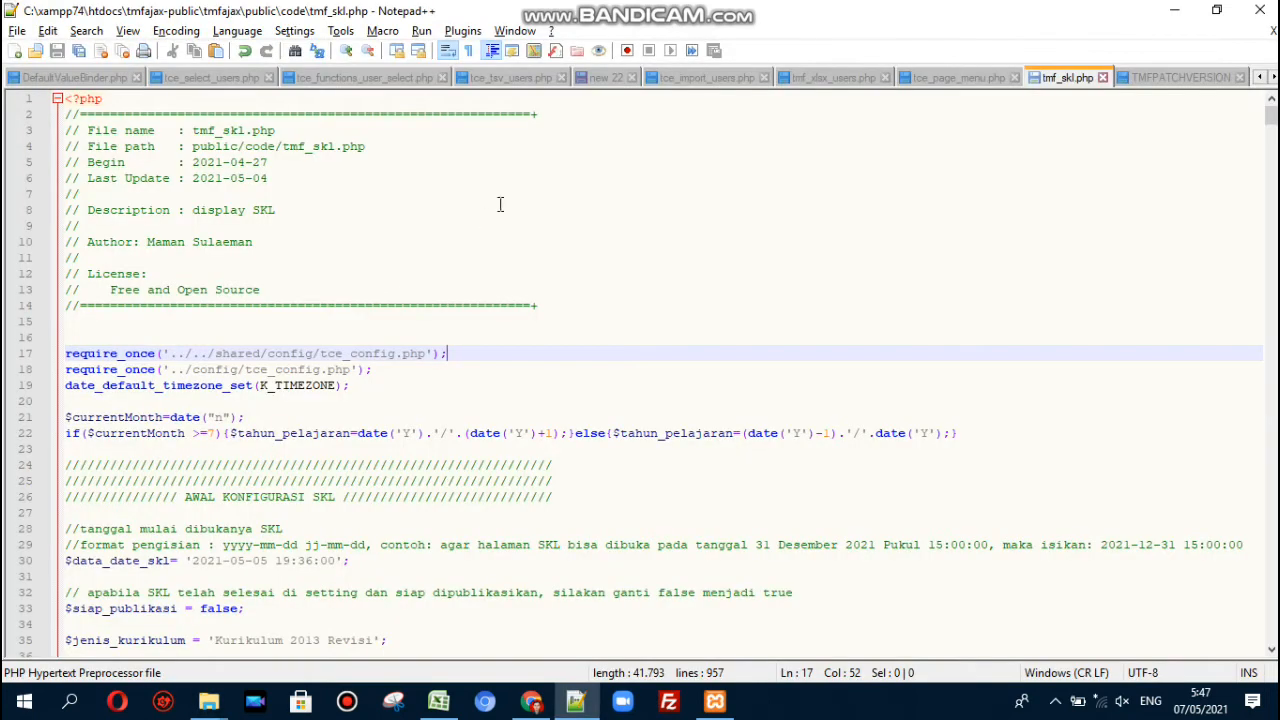
click(510, 193)
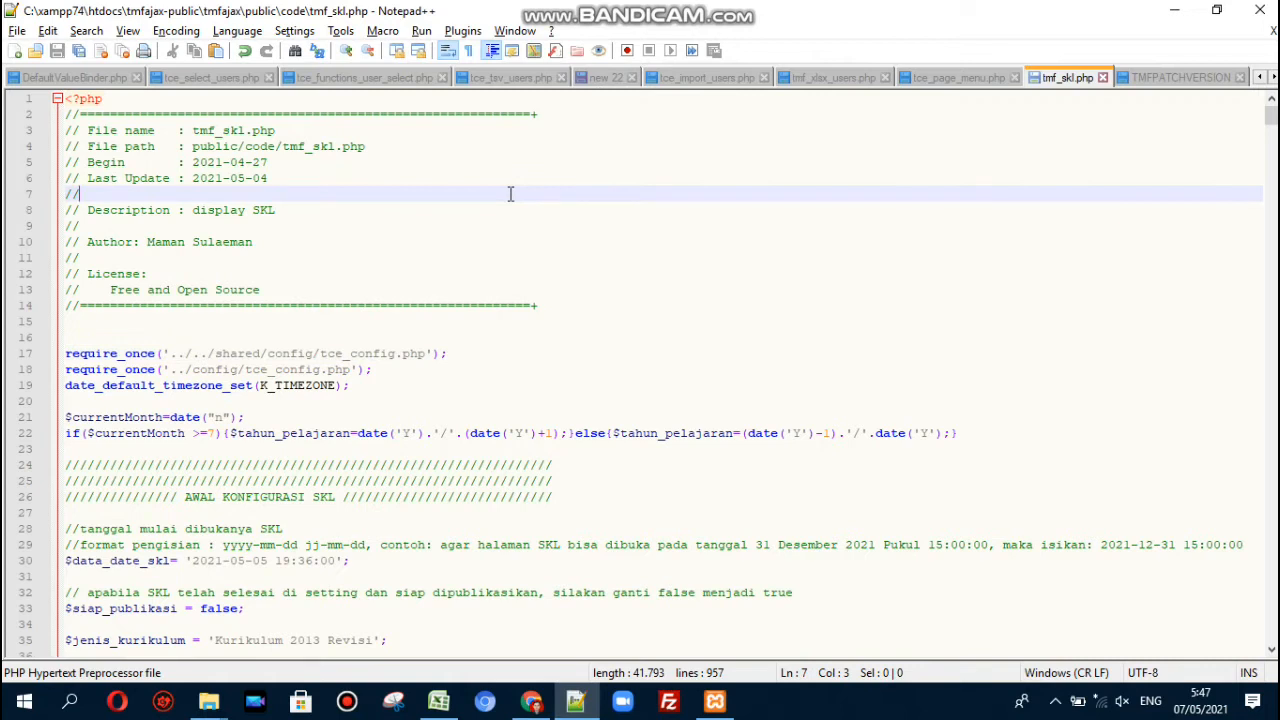
key(Down)
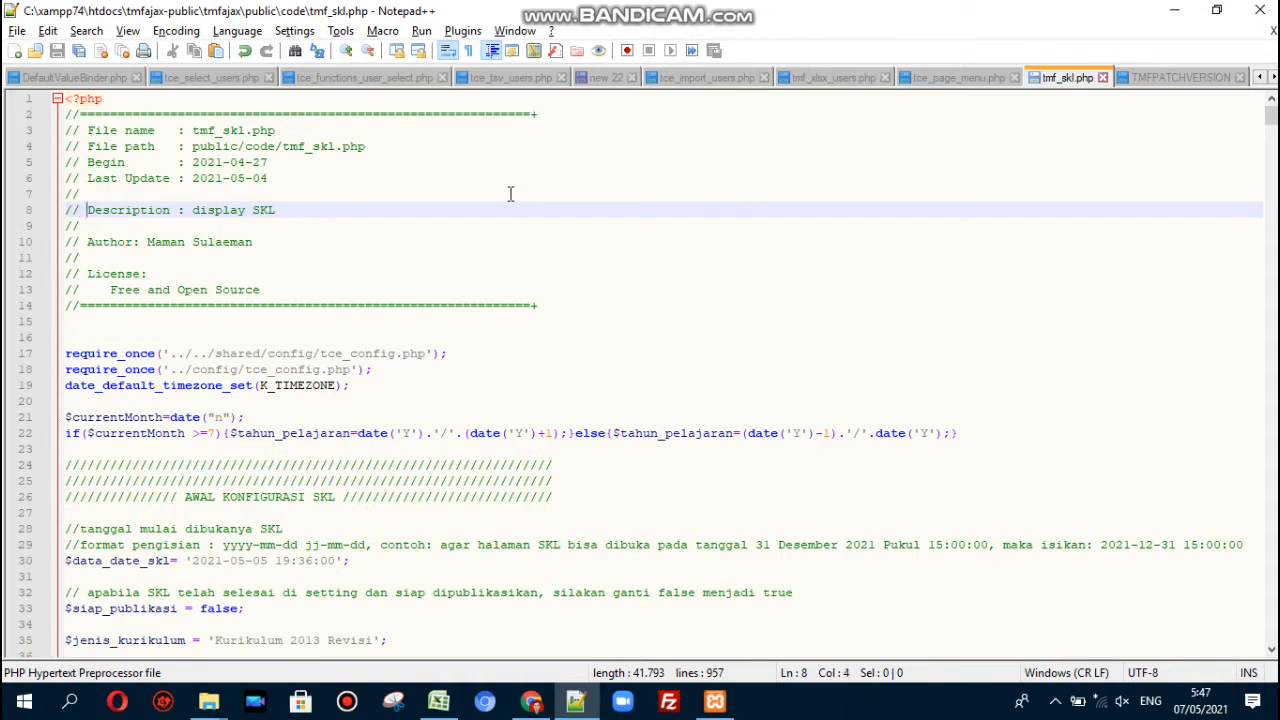
key(shift+Home)
key(Home)
key(shift+Right)
key(shift+Right)
key(shift+Right)
key(Right)
key(Down)
key(Down)
key(Down)
key(Down)
key(Down)
key(Down)
key(Down)
key(Down)
key(Down)
key(Down)
key(Down)
key(Down)
key(Down)
key(Down)
key(Down)
key(Down)
key(Down)
key(Down)
key(Down)
key(Down)
key(Down)
key(Down)
key(Down)
key(Right)
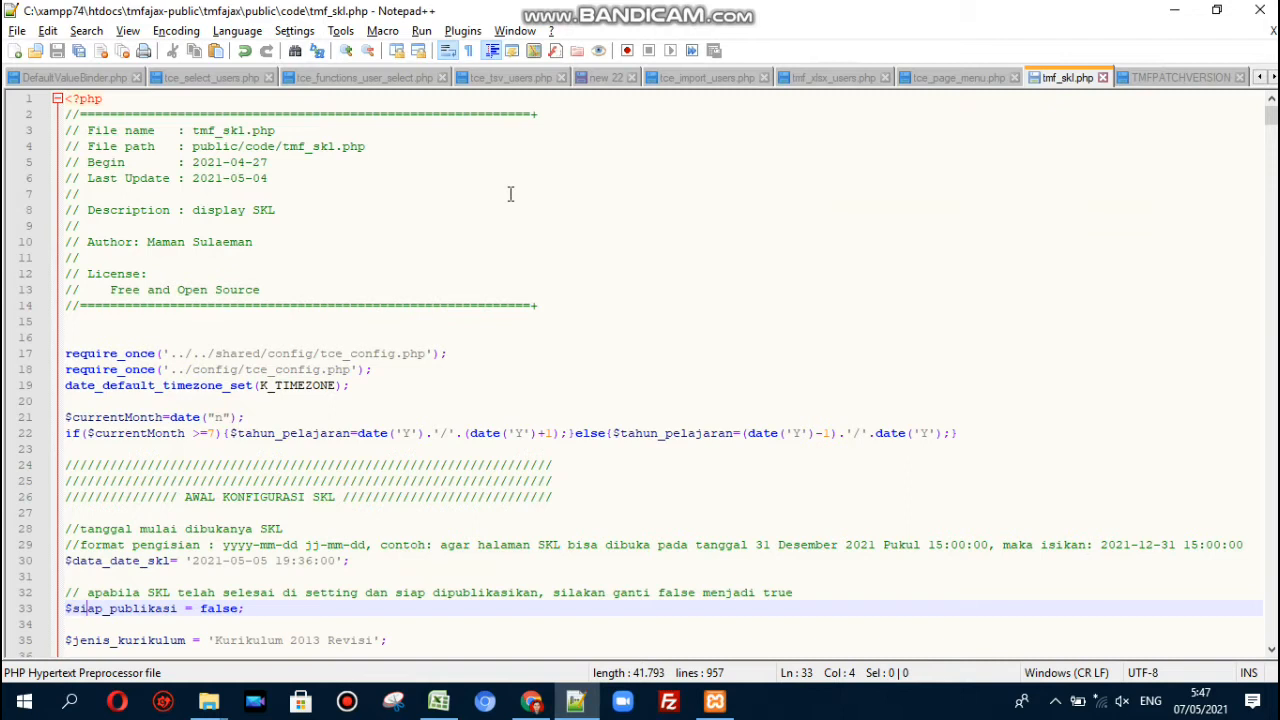
key(Left)
key(Down)
key(Down)
key(Down)
key(Down)
key(Down)
key(Down)
key(Down)
key(Down)
key(Down)
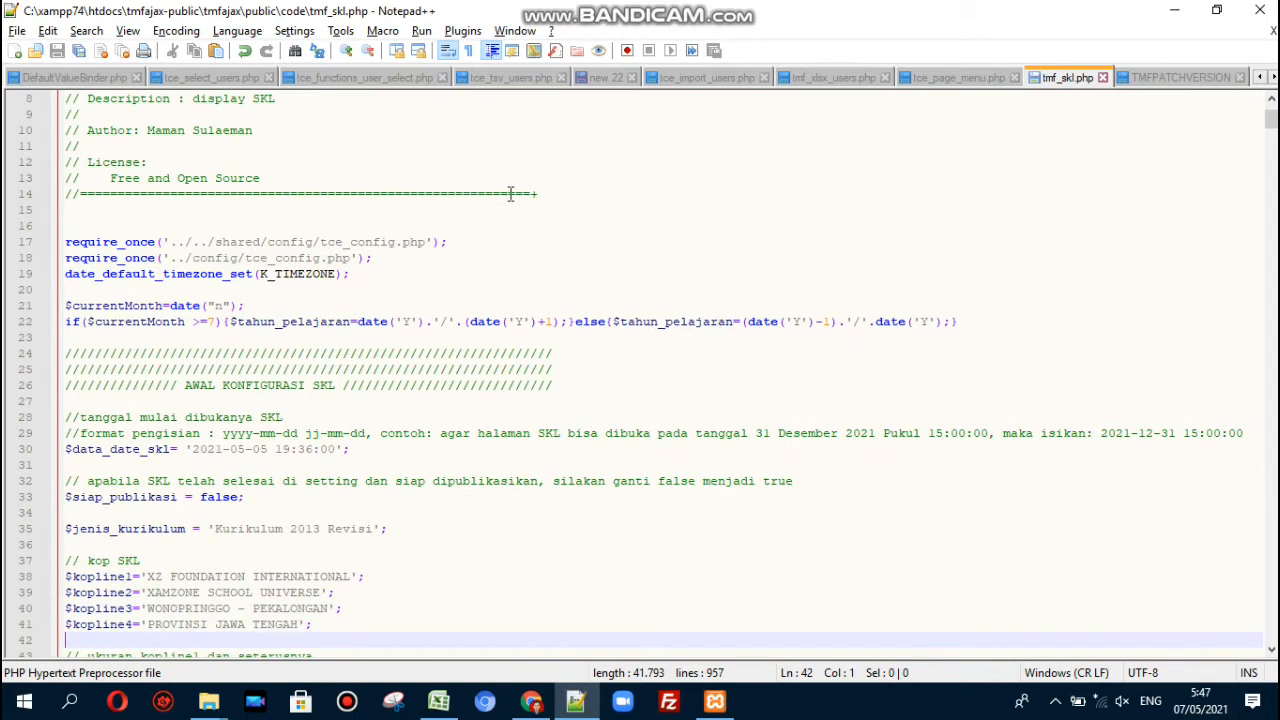
key(Up)
key(Up)
key(Up)
key(Up)
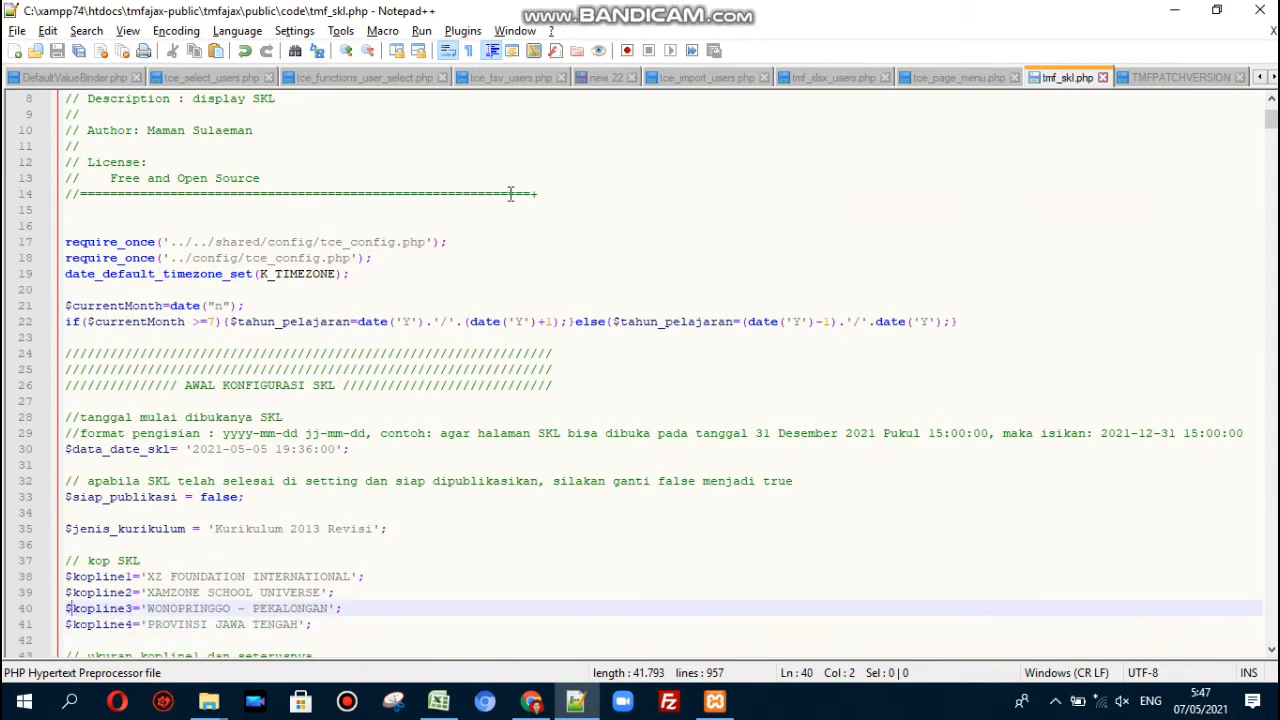
key(Down)
key(Down)
key(Down)
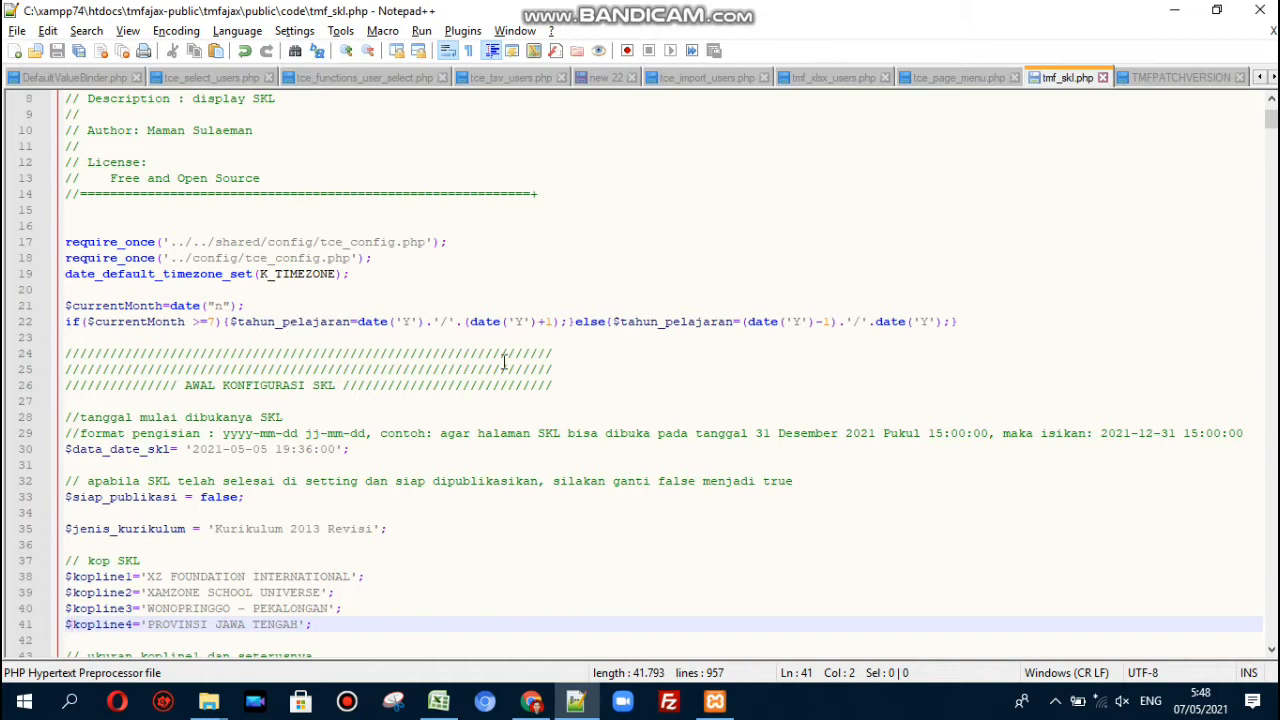
click(594, 387)
drag(594, 387, 73, 389)
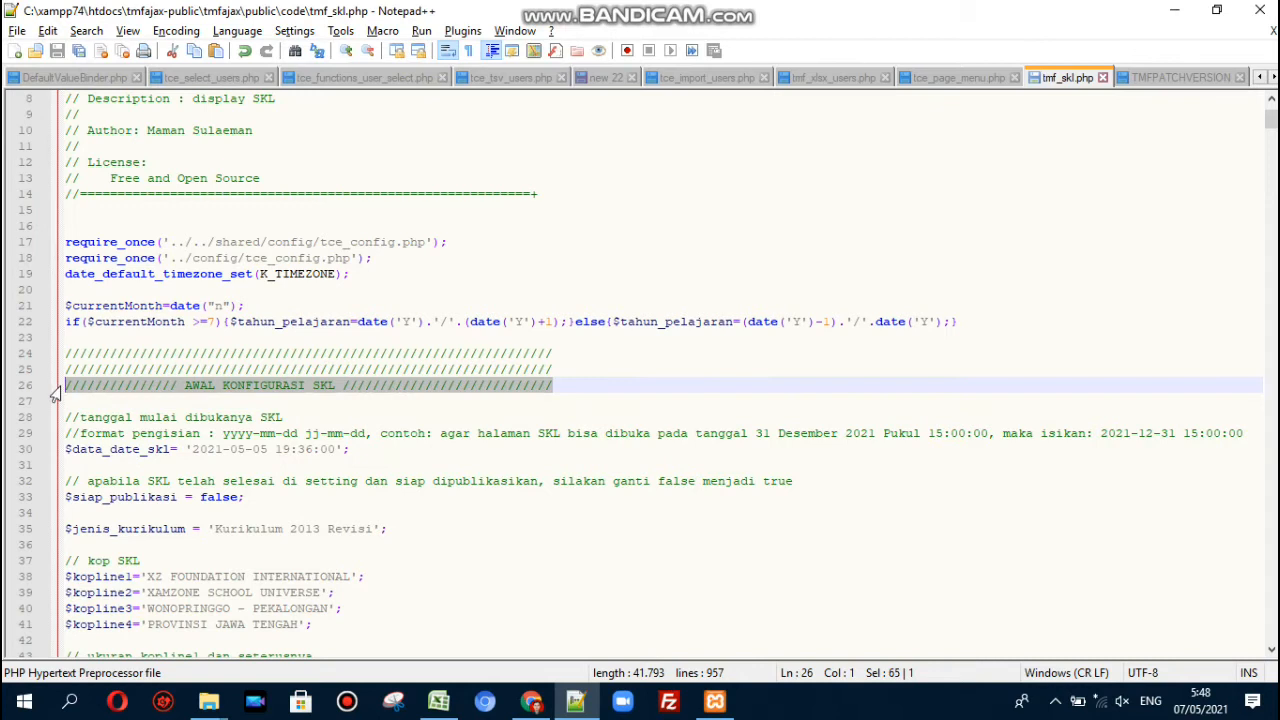
click(73, 422)
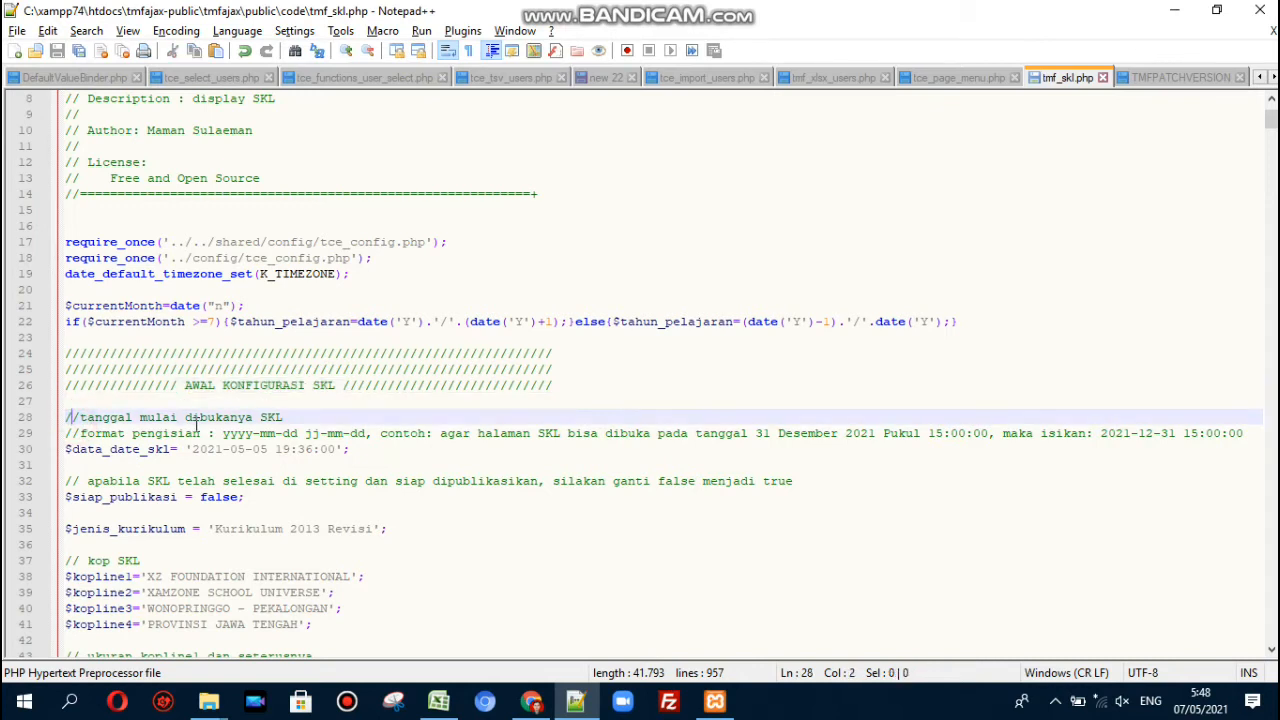
click(214, 449)
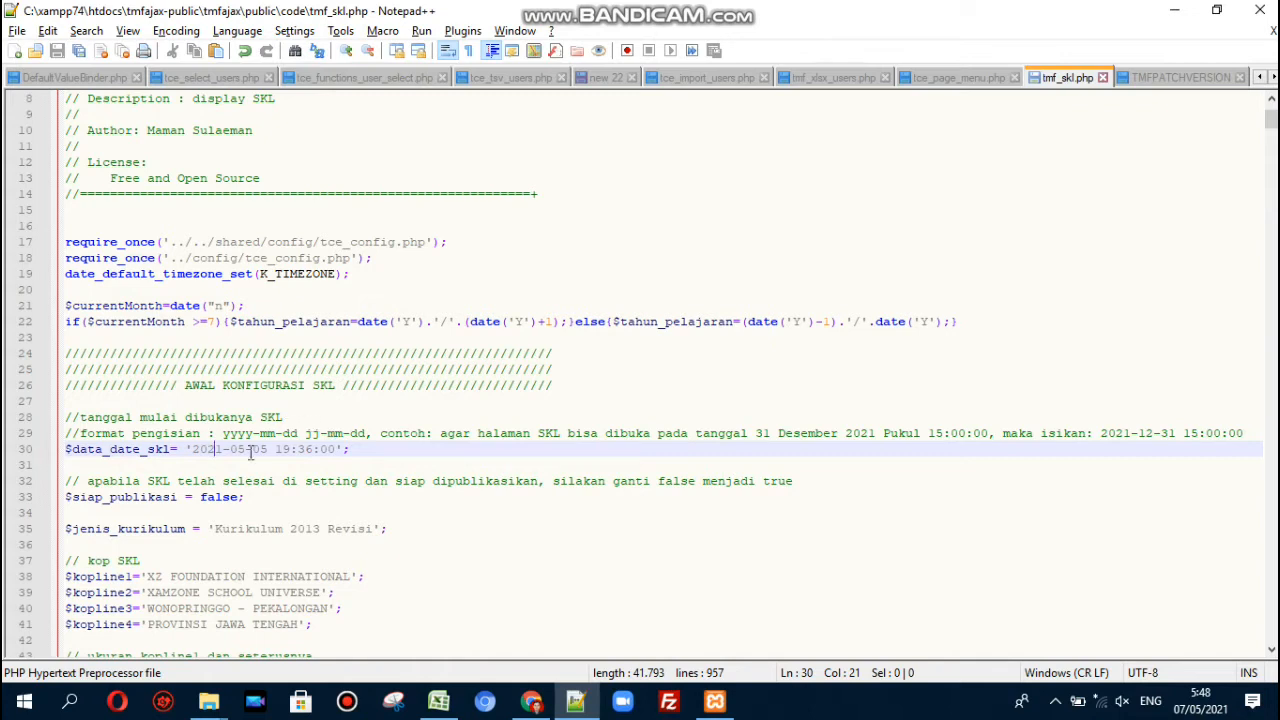
- Change the $data_date_skl date part to 2021-06-03
click(257, 449)
key(Left)
key(Left)
key(Left)
key(shift+Right)
text(6)
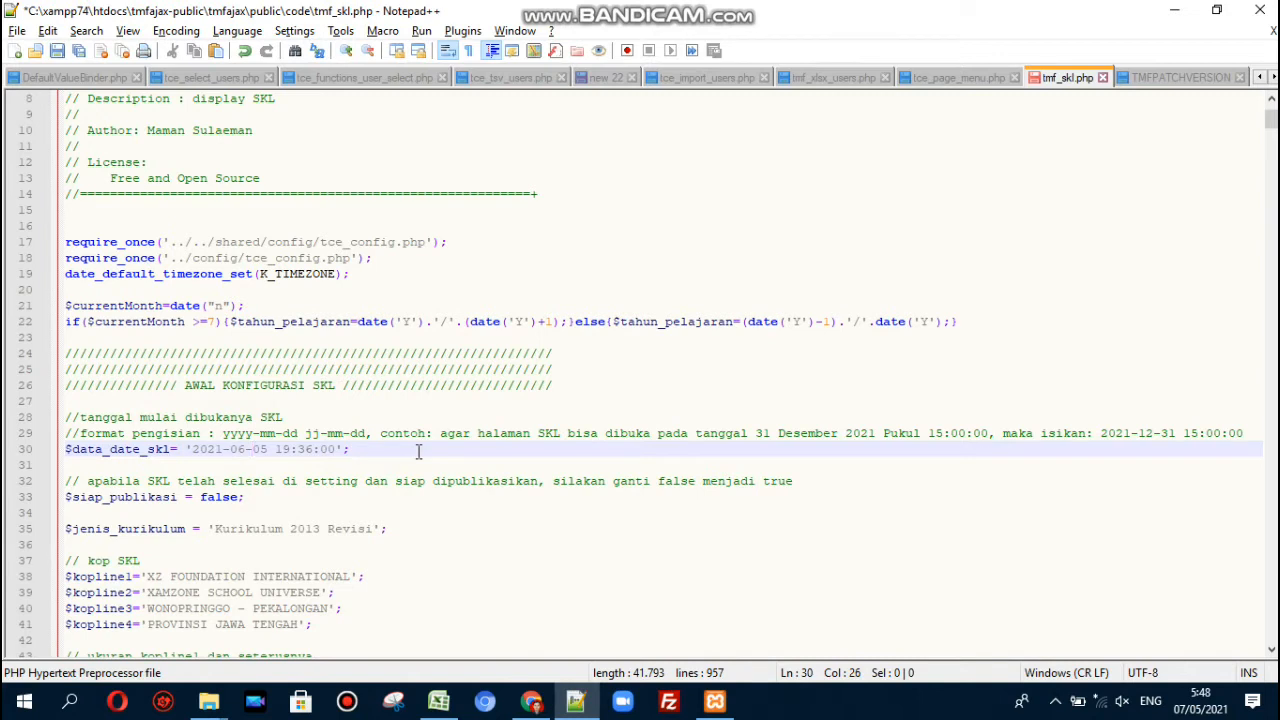
key(Right)
key(Right)
key(shift+Right)
text(3)
- Set the opening time to 15:00:00 and save tmf_skl.php
key(Right)
key(shift+Right)
key(shift+Right)
text(15)
key(Right)
key(shift+Right)
key(shift+Right)
text(00)
click(372, 446)
click(57, 50)
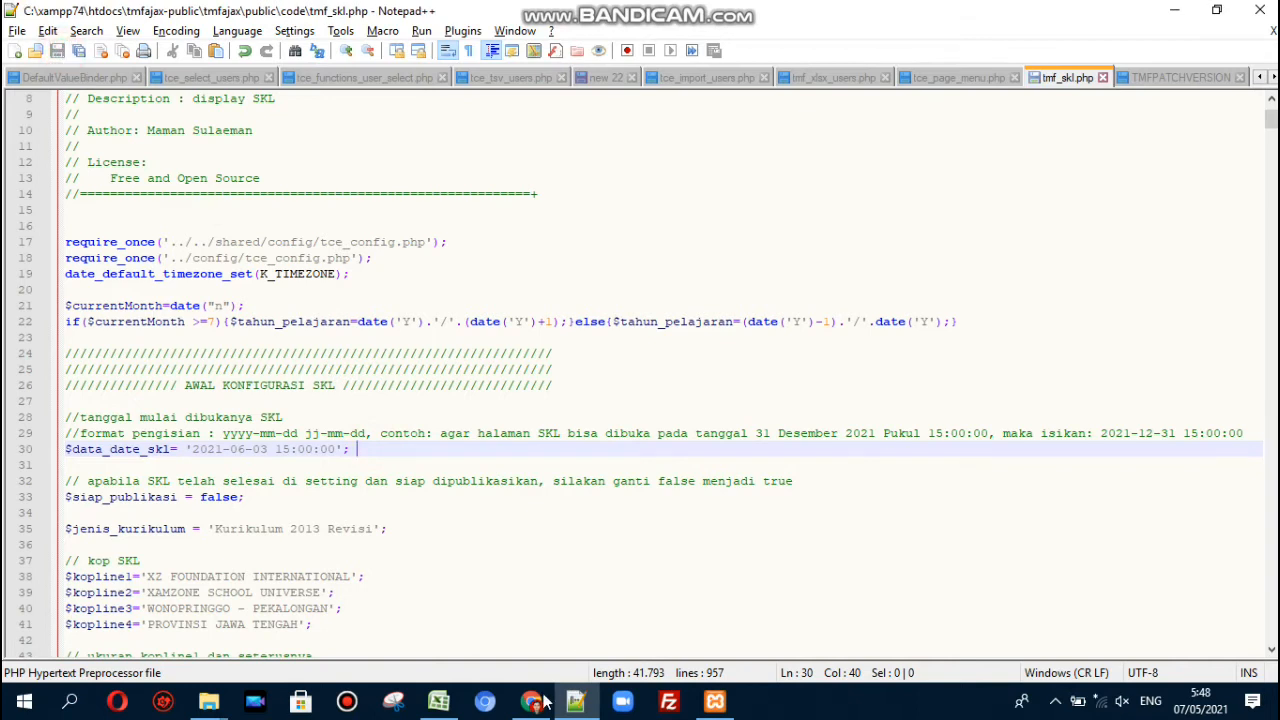
- Enter the username in the TCExam login form and move to the password field
click(540, 702)
click(629, 461)
text(admin)
key(Tab)
- Enter the password and log in, check the SKL Online countdown, then return to tmf_skl.php
text(••••)
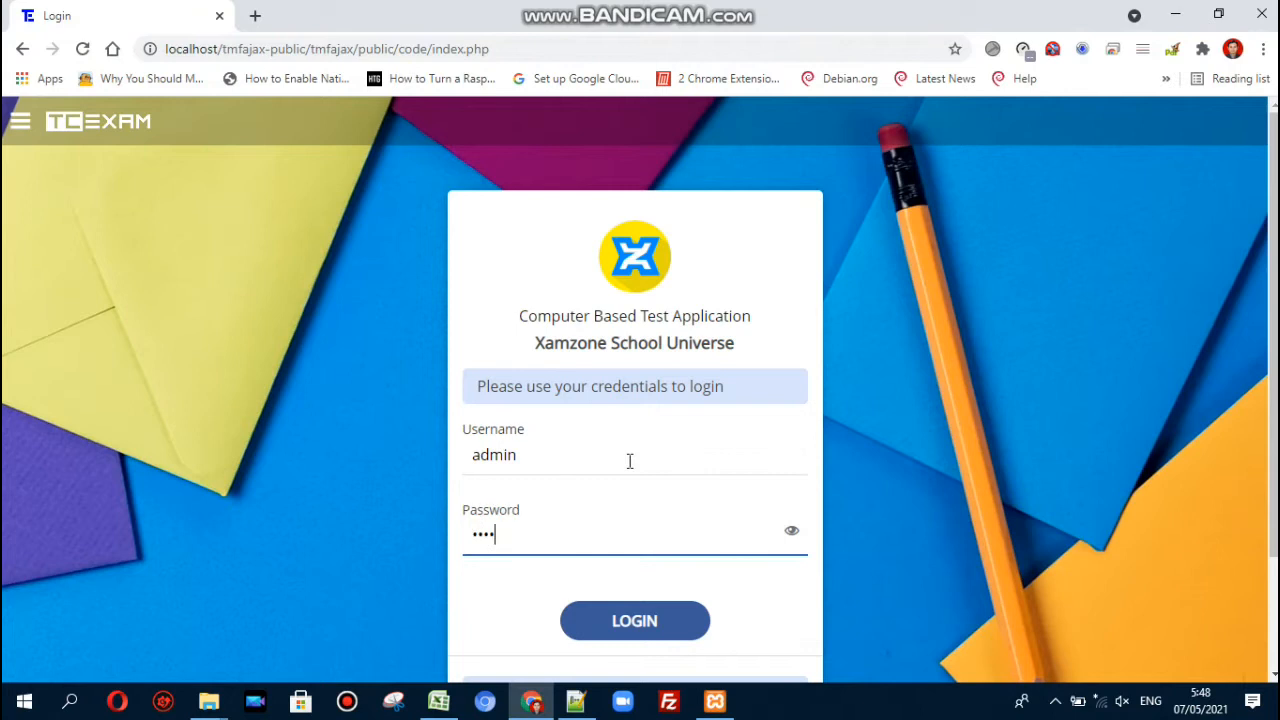
key(Return)
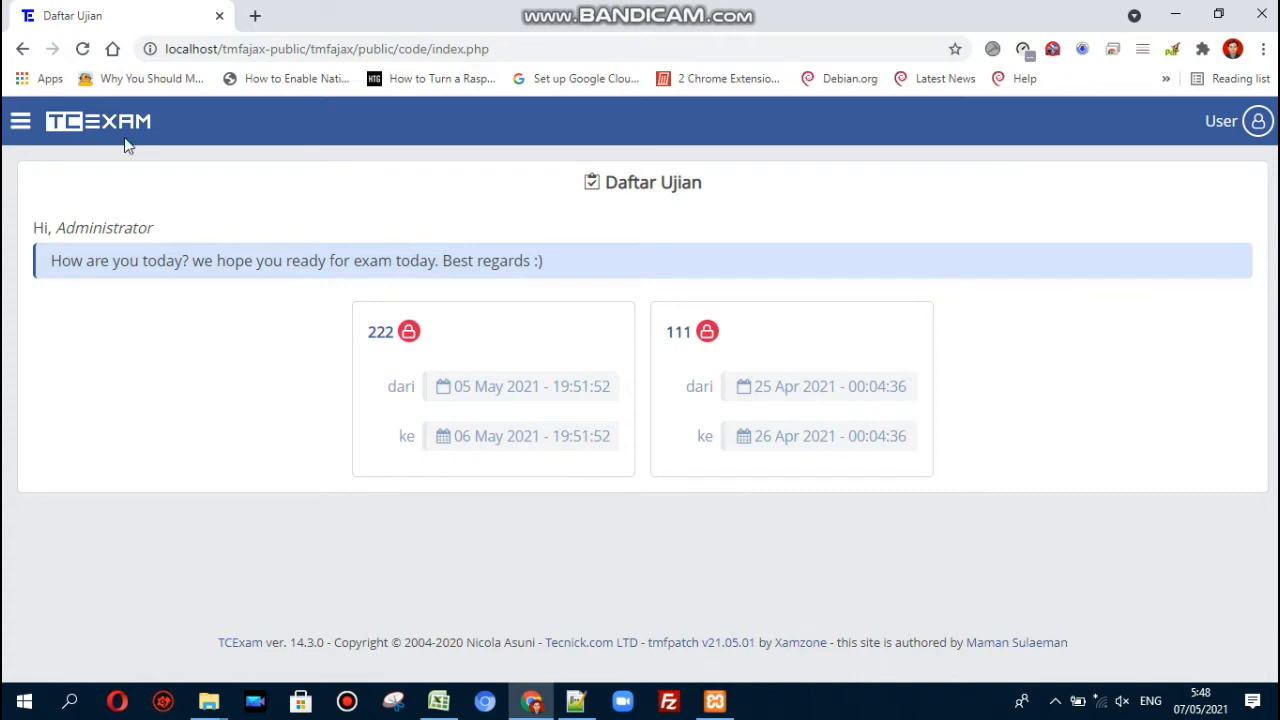
click(20, 122)
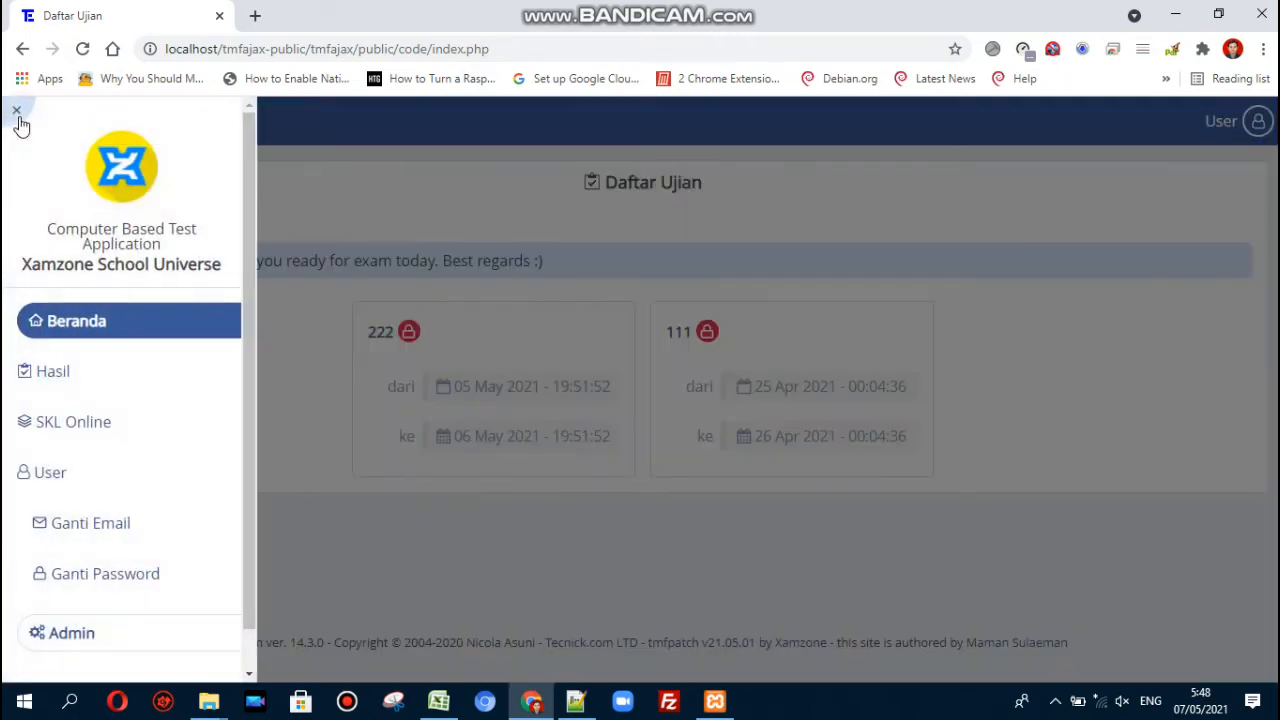
click(66, 426)
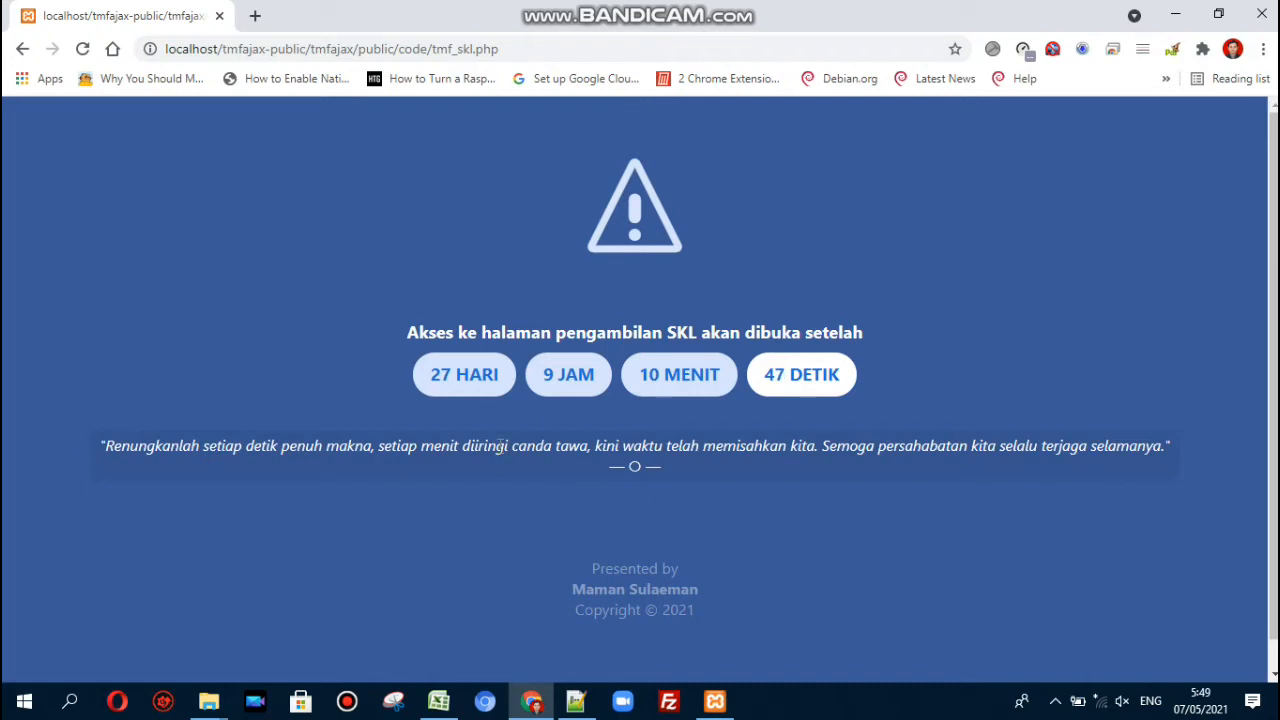
click(576, 701)
click(377, 450)
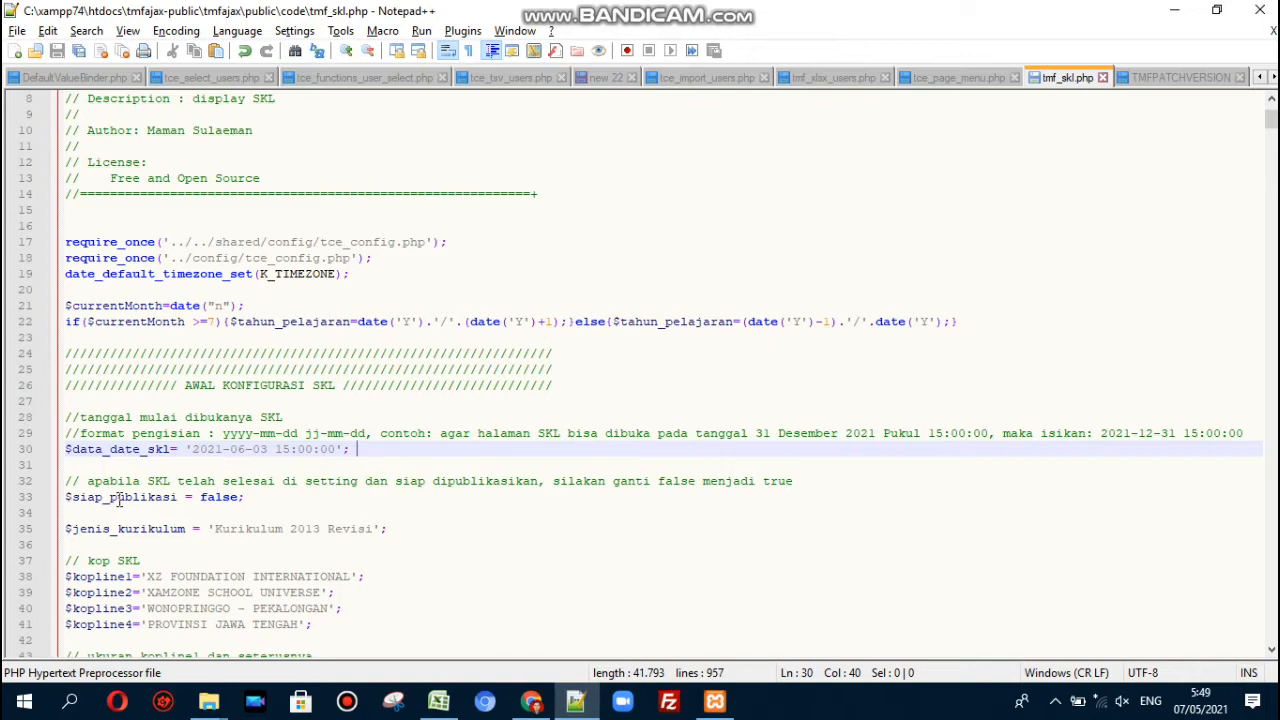
- Set $siap_publikasi to true and save tmf_skl.php
click(283, 528)
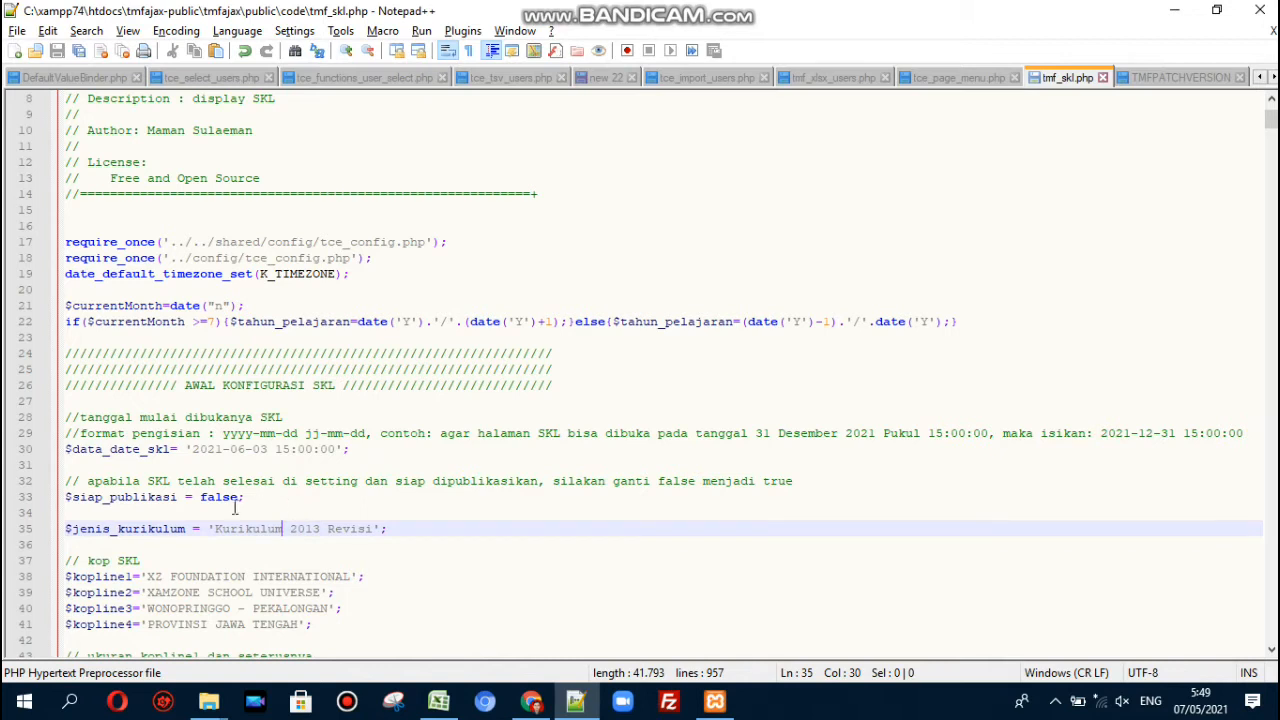
double_click(227, 498)
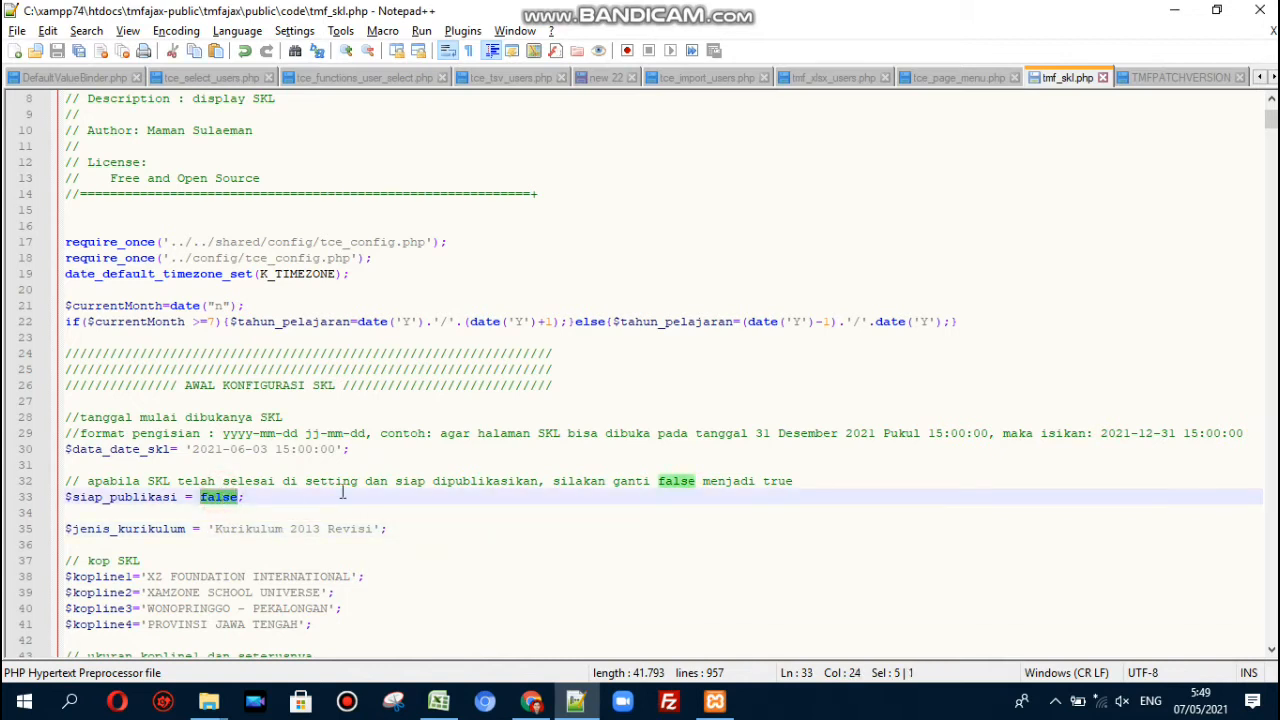
text(true)
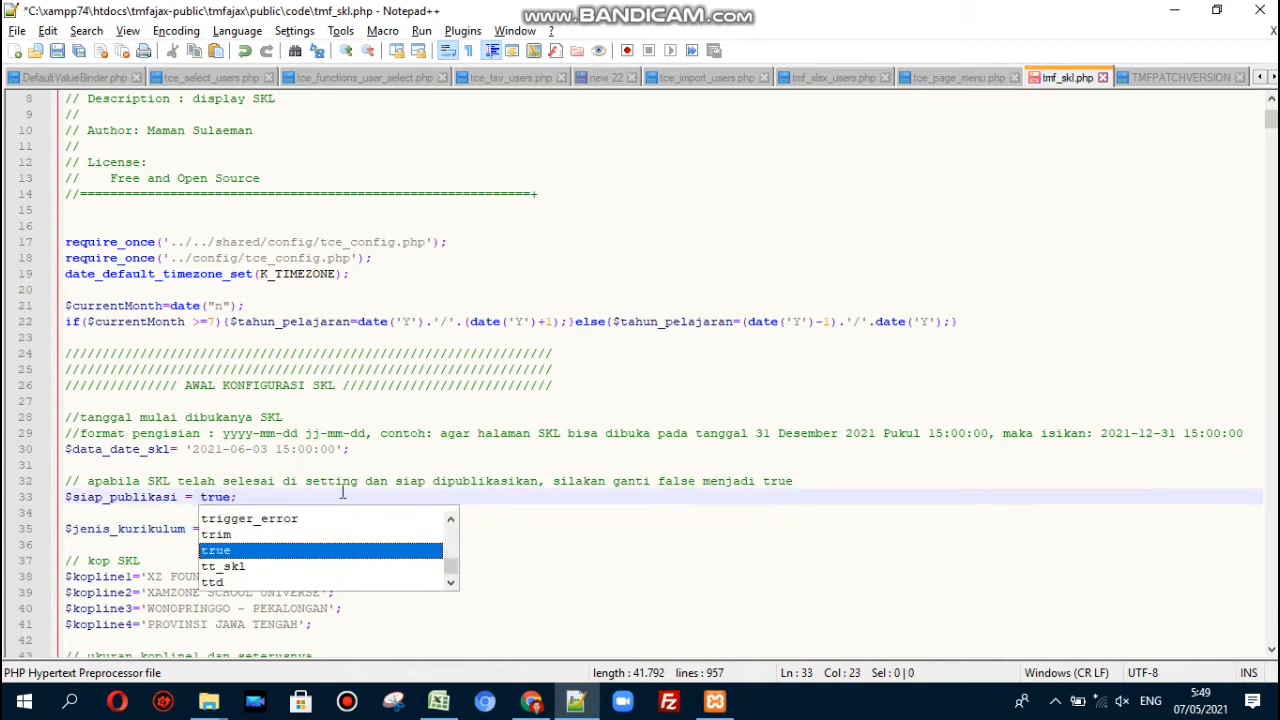
key(Return)
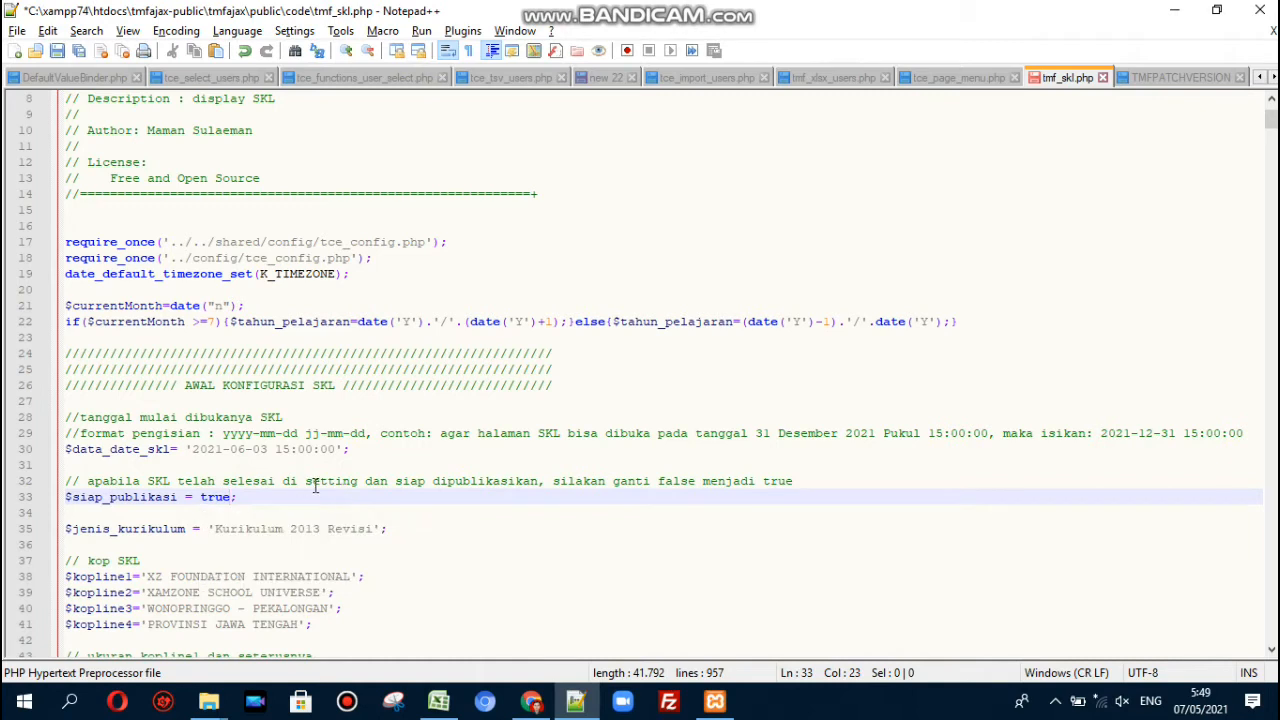
key(ctrl+s)
key(Up)
key(Up)
key(Up)
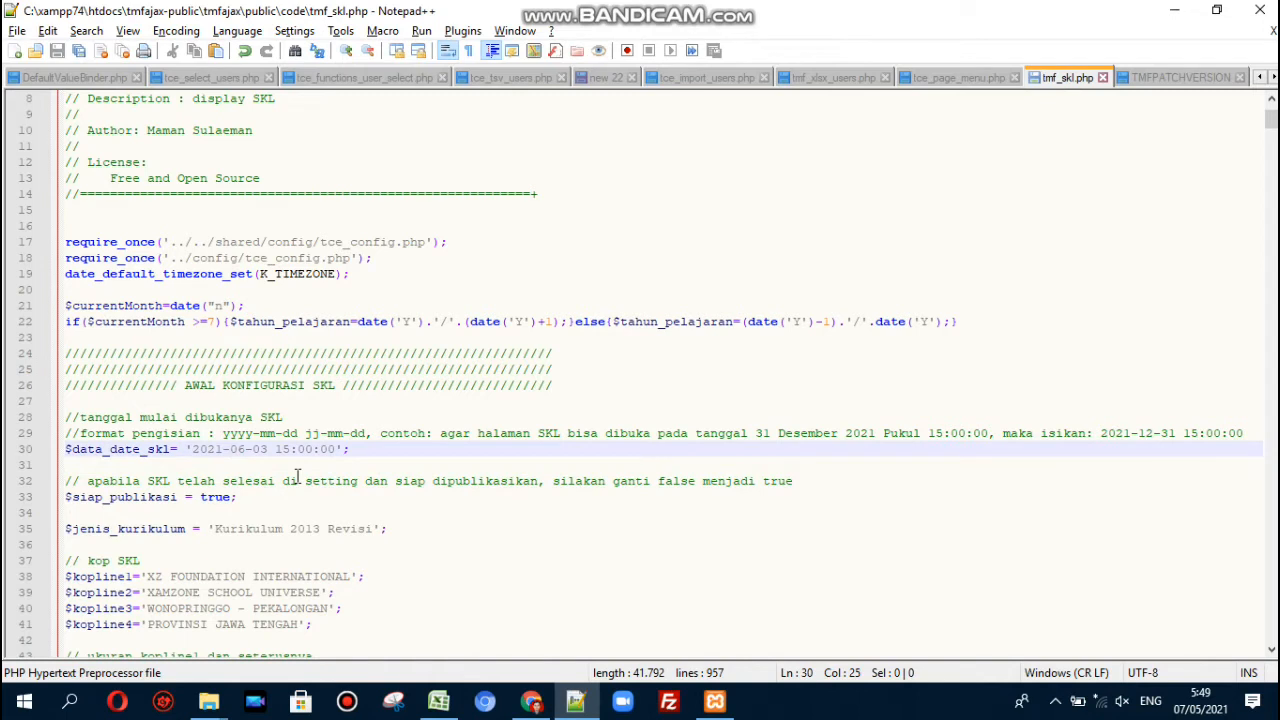
key(Left)
key(BackSpace)
text(5)
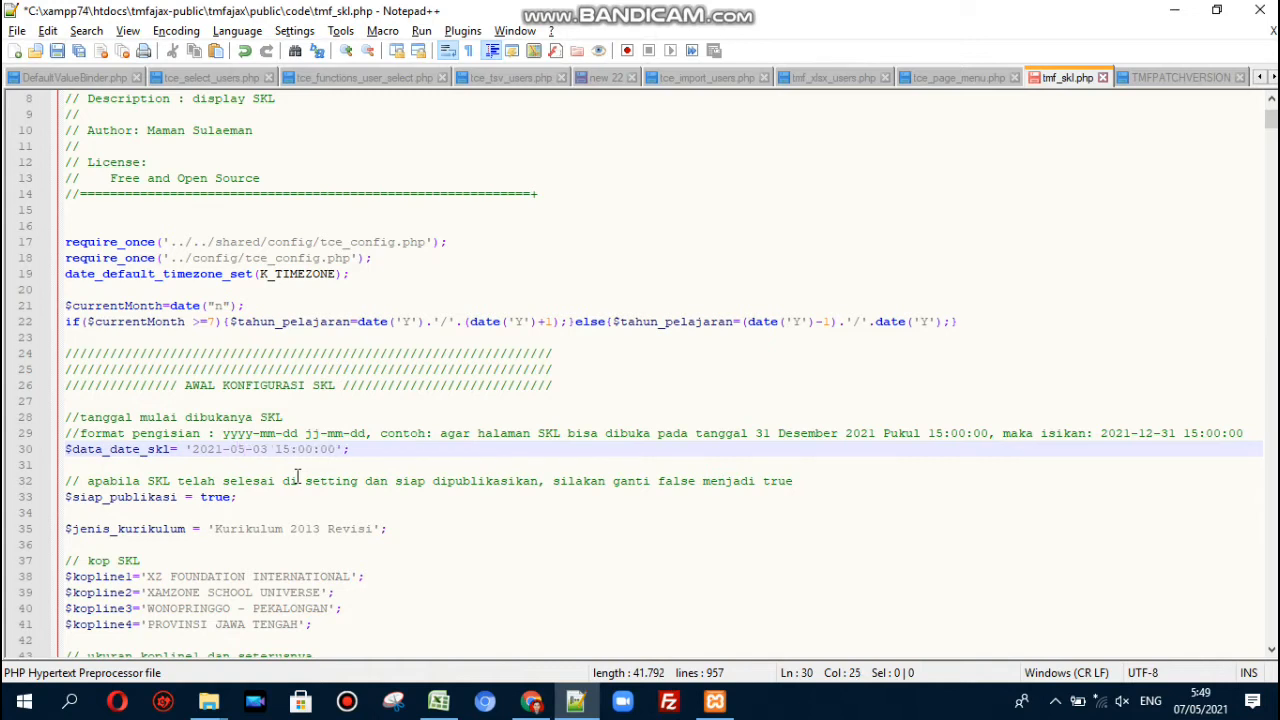
key(ctrl+s)
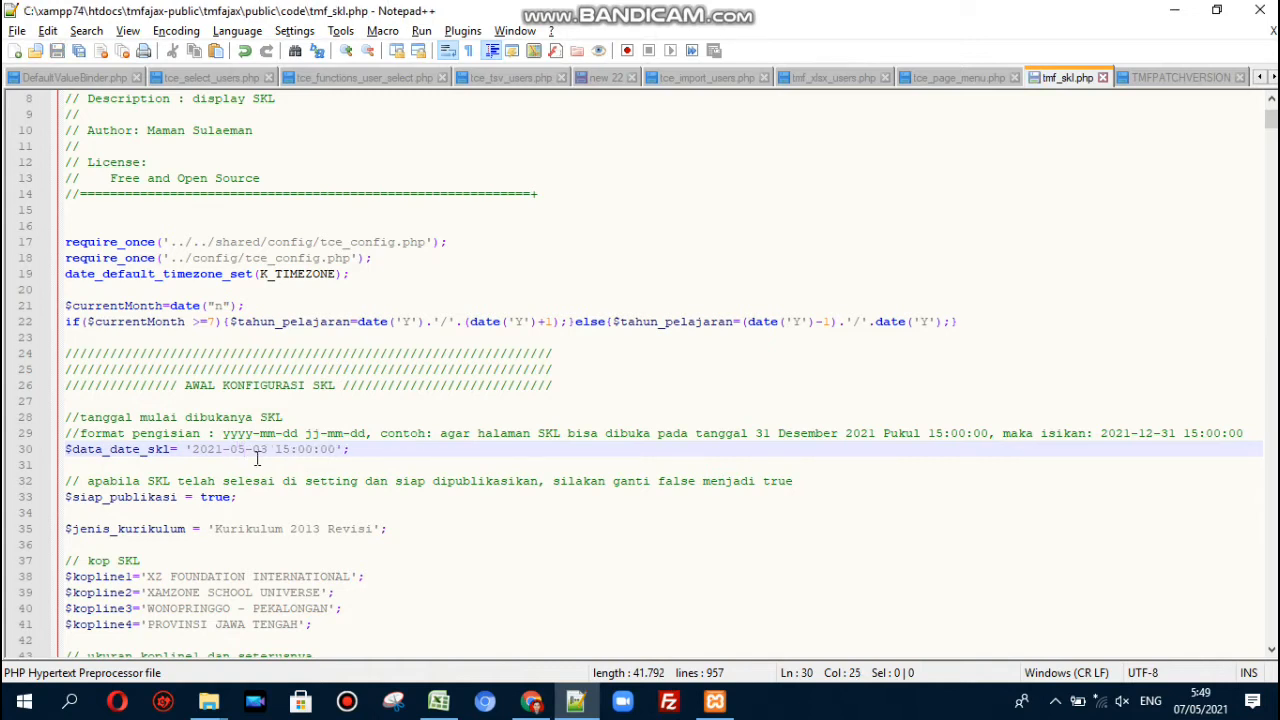
key(alt+Tab)
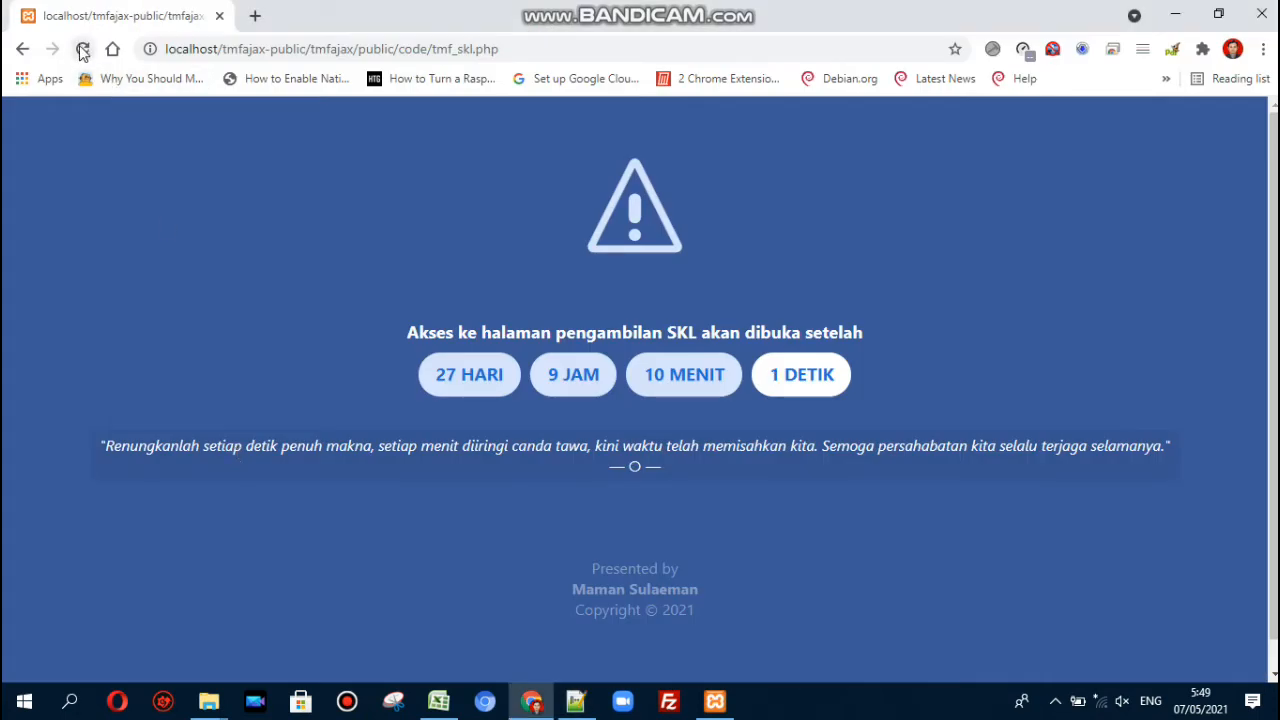
- Reload the SKL page to show the Surat Keterangan Lulus prompt
click(83, 50)
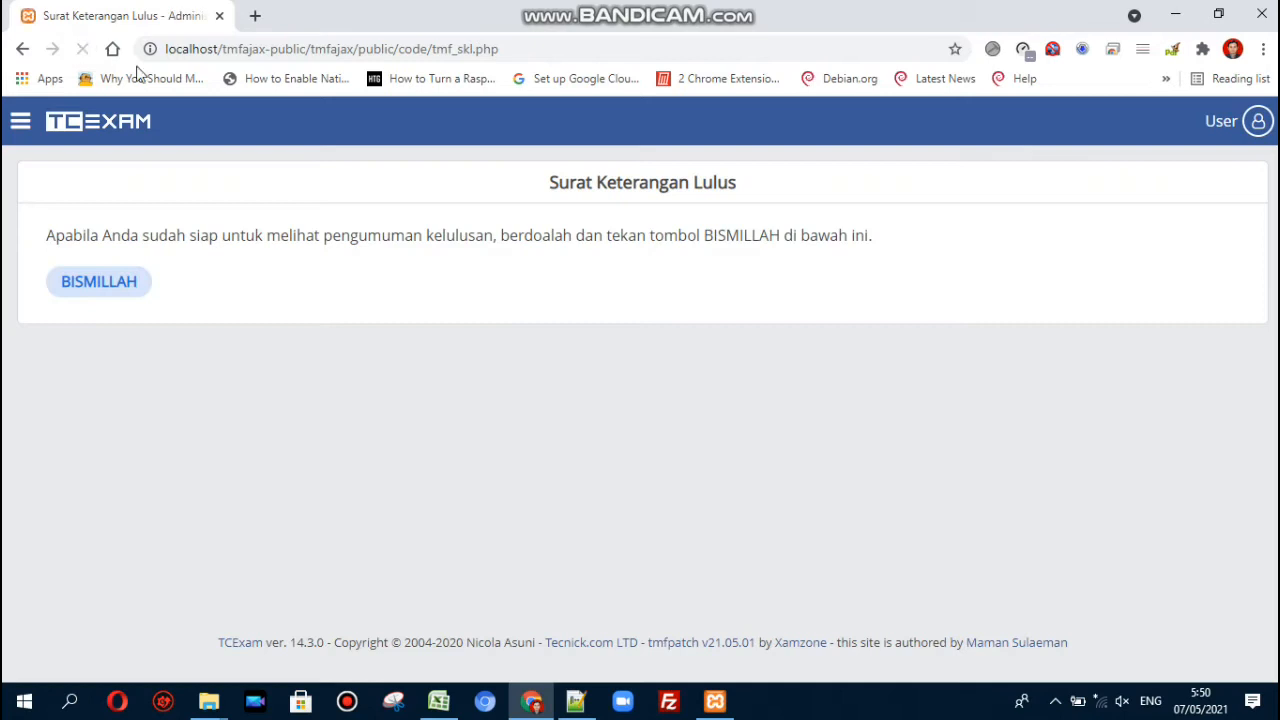
drag(466, 180, 500, 303)
click(500, 303)
click(549, 189)
- Copy the sentence ending 'tekan tombol BISMILLAH di bawah ini' into Notepad++'s Find box
drag(47, 236, 867, 228)
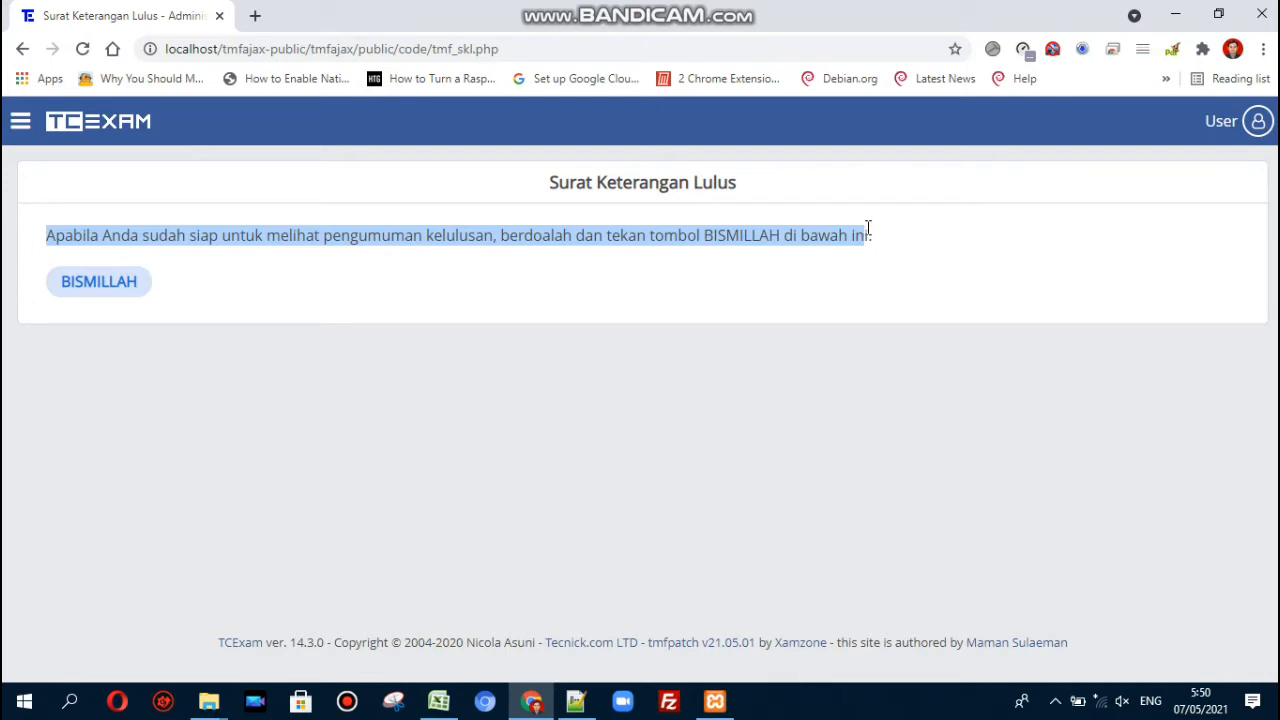
key(ctrl+c)
key(alt+Tab)
key(ctrl+f)
key(ctrl+v)
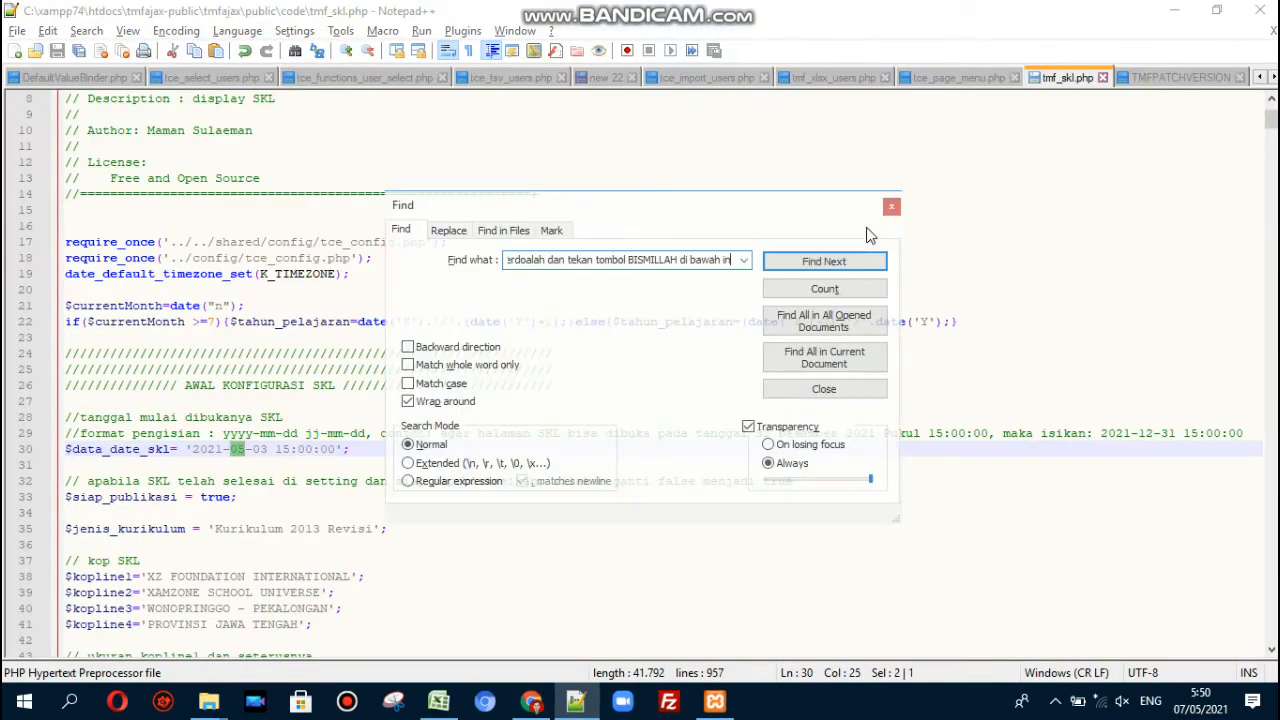
- Locate the prompt sentence on line 70 and change its BISMILLAH to SIAP
key(Return)
click(891, 206)
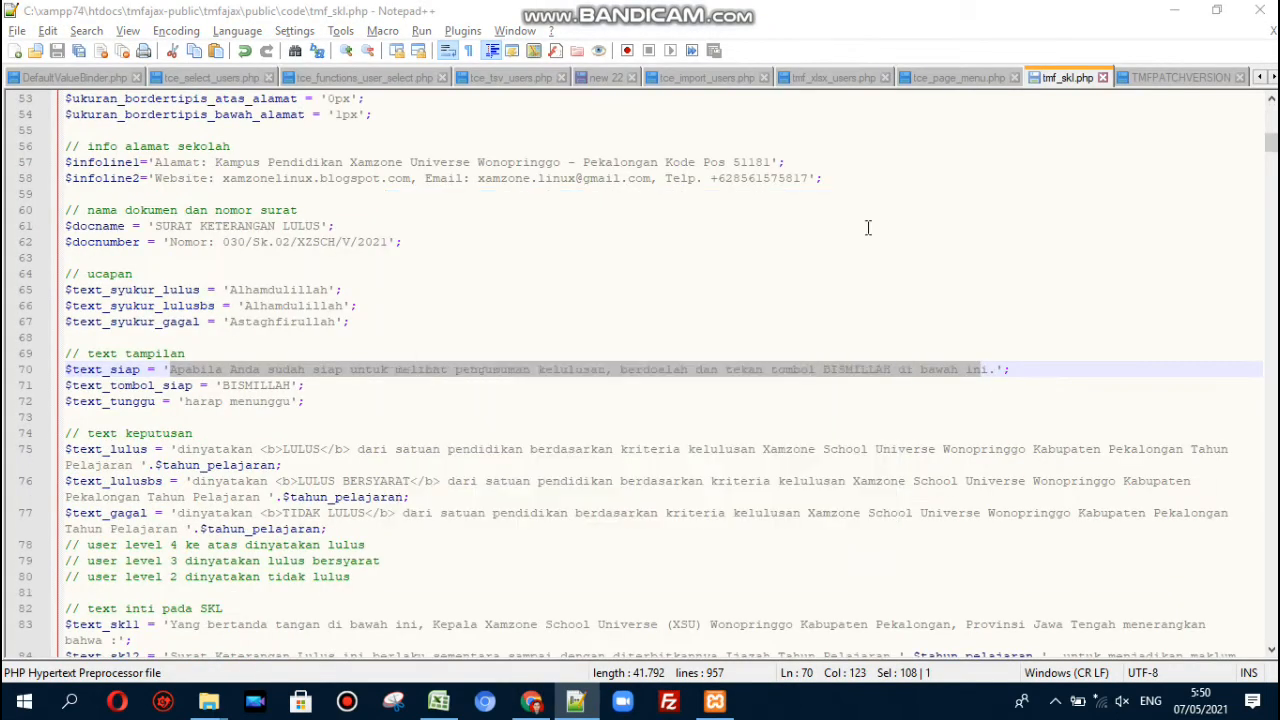
click(291, 373)
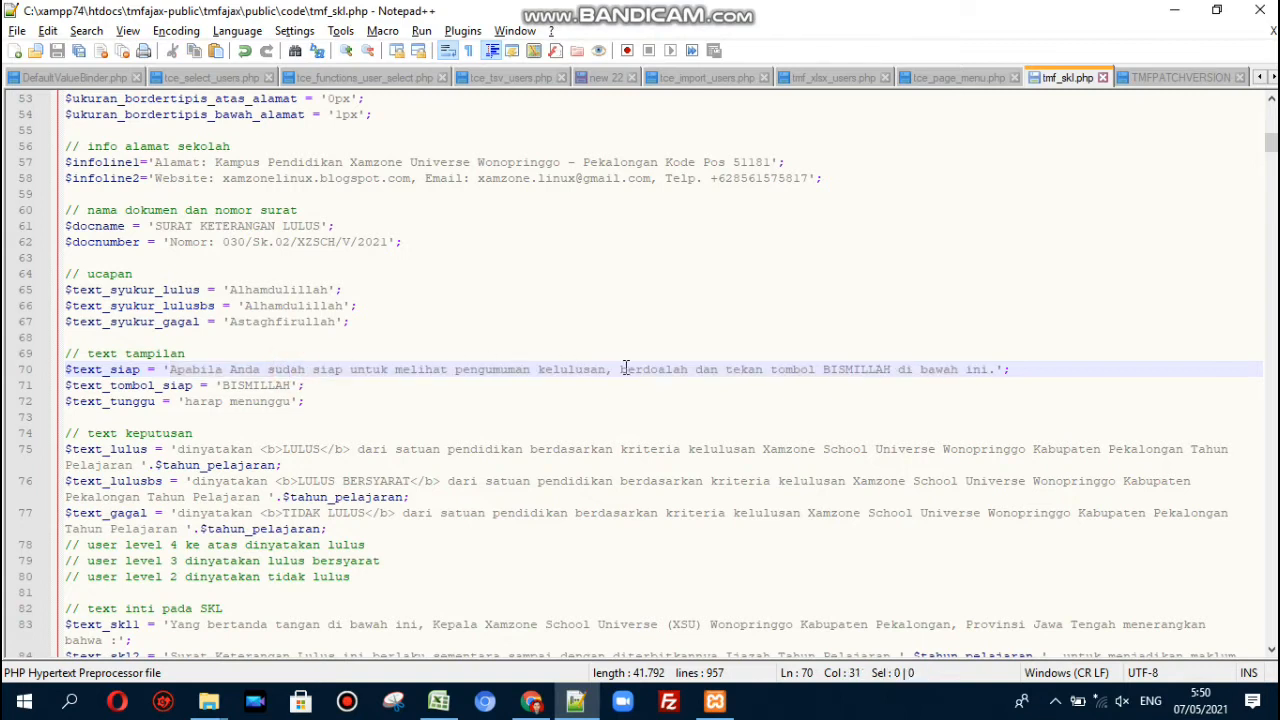
double_click(855, 373)
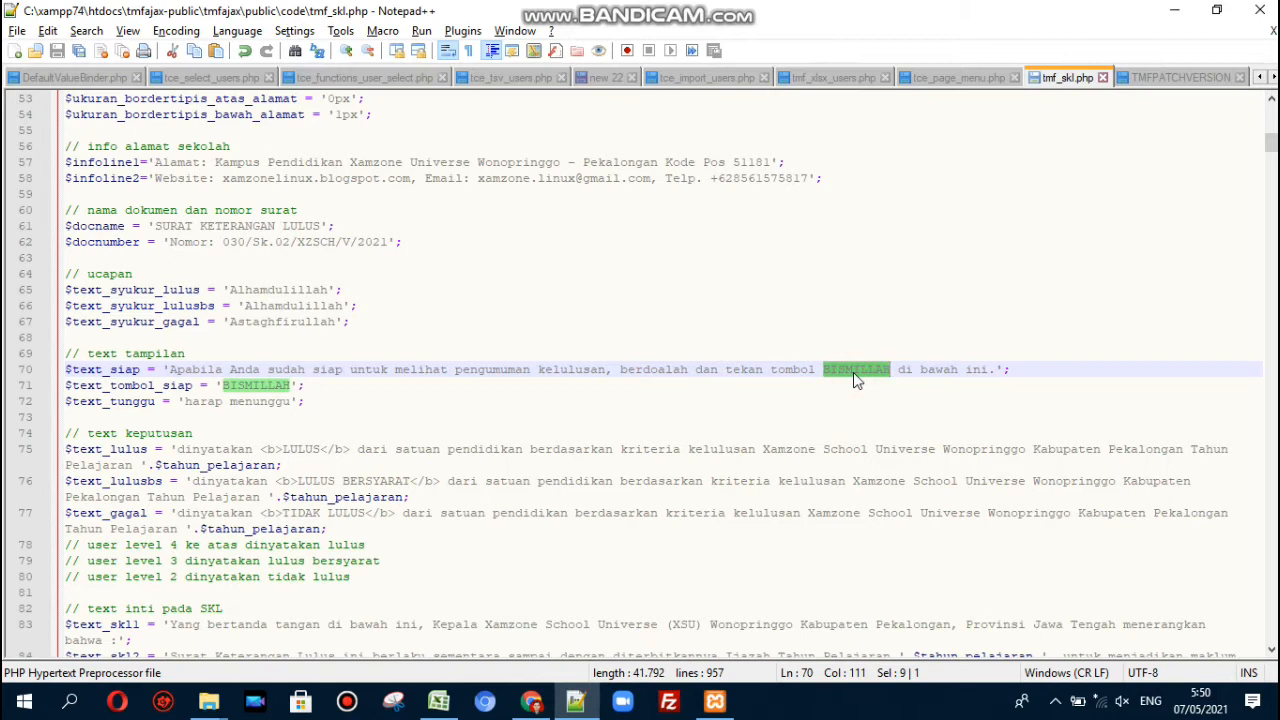
text(SIAP)
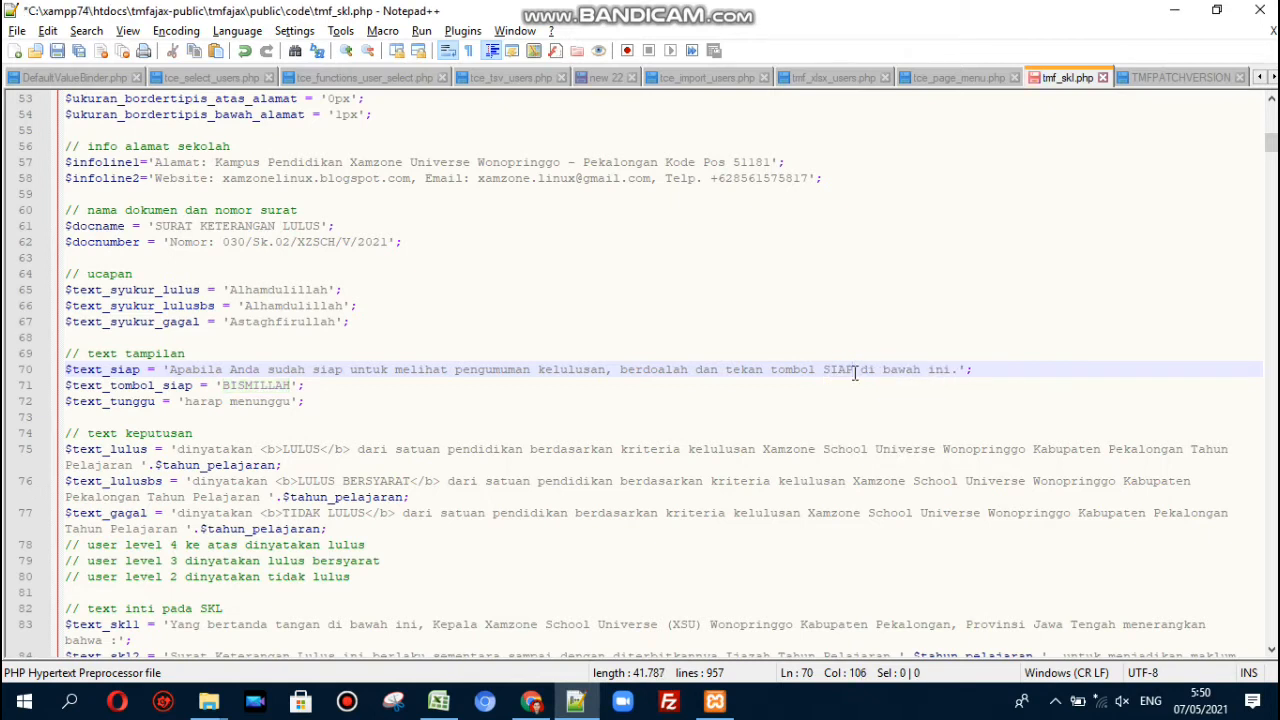
- Change the button label on line 71 from BISMILLAH to SIAP and save
key(Down)
key(ctrl+shift+Left)
text(SIAP)
key(ctrl+s)
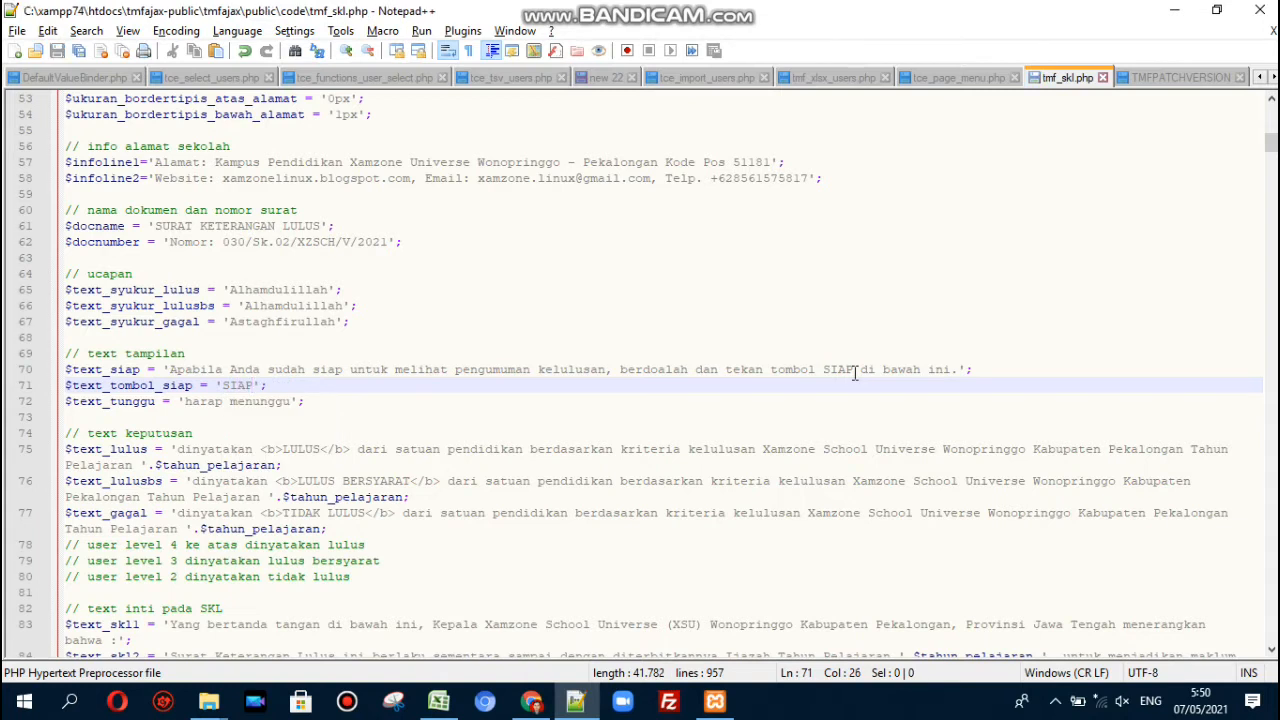
key(alt+Tab)
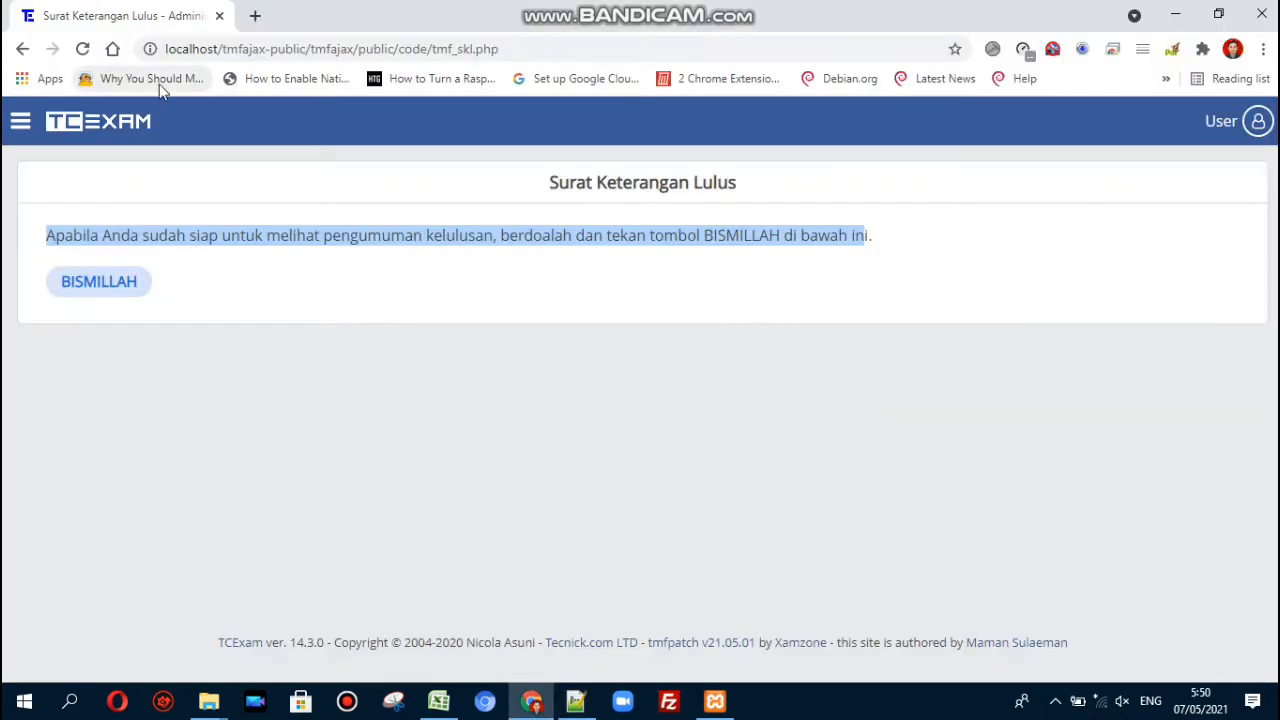
- Reload TCExam and press SIAP to reveal the LULUS graduation notice beginning with Alhamdulillah
click(82, 48)
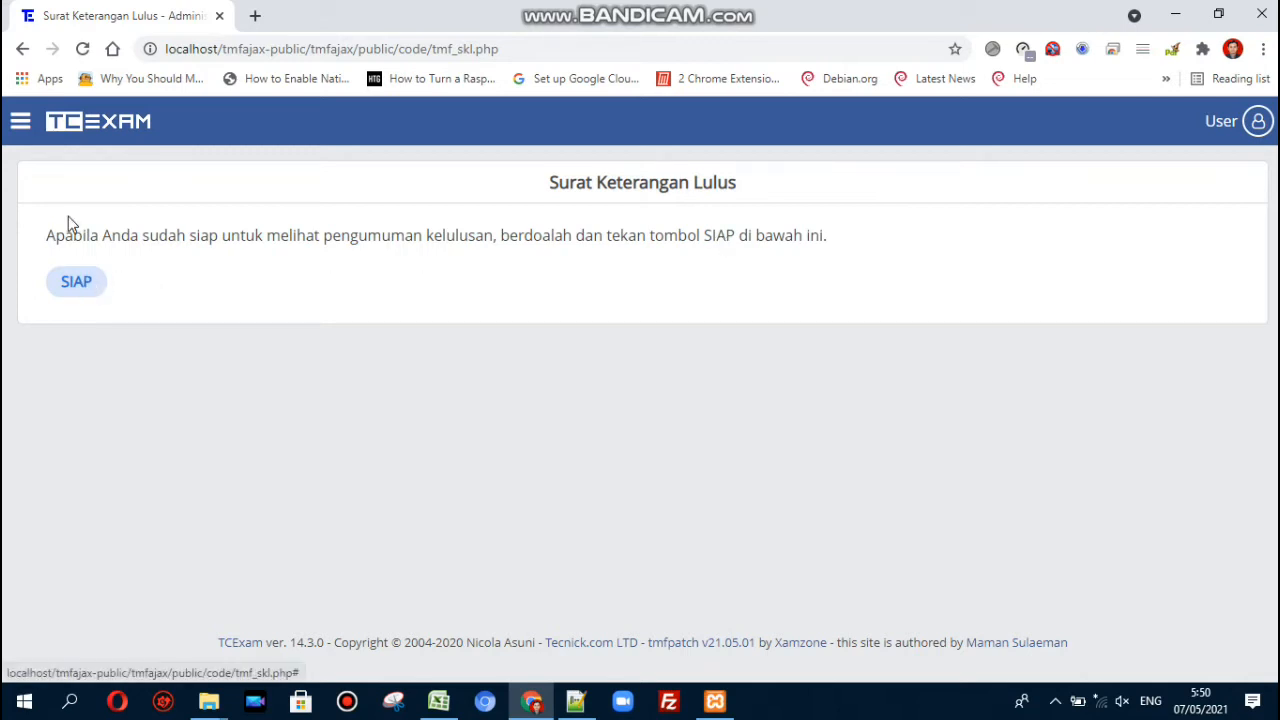
click(76, 288)
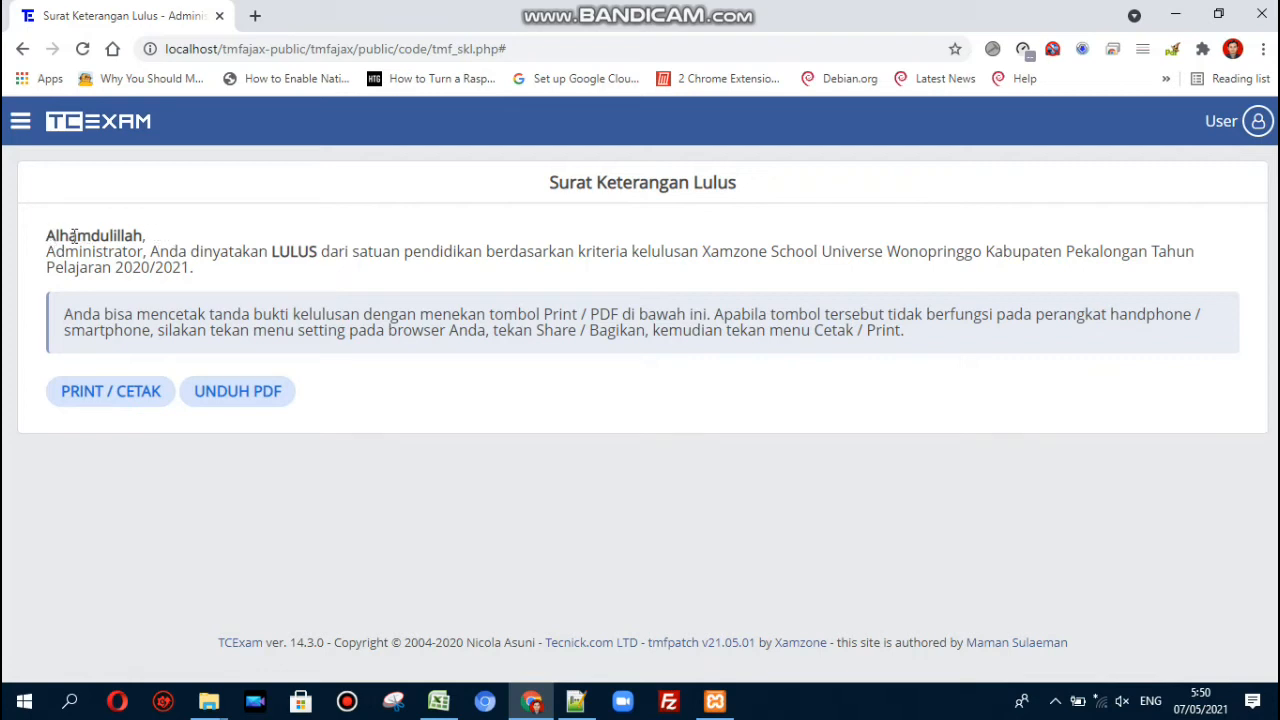
double_click(73, 235)
drag(198, 272, 50, 240)
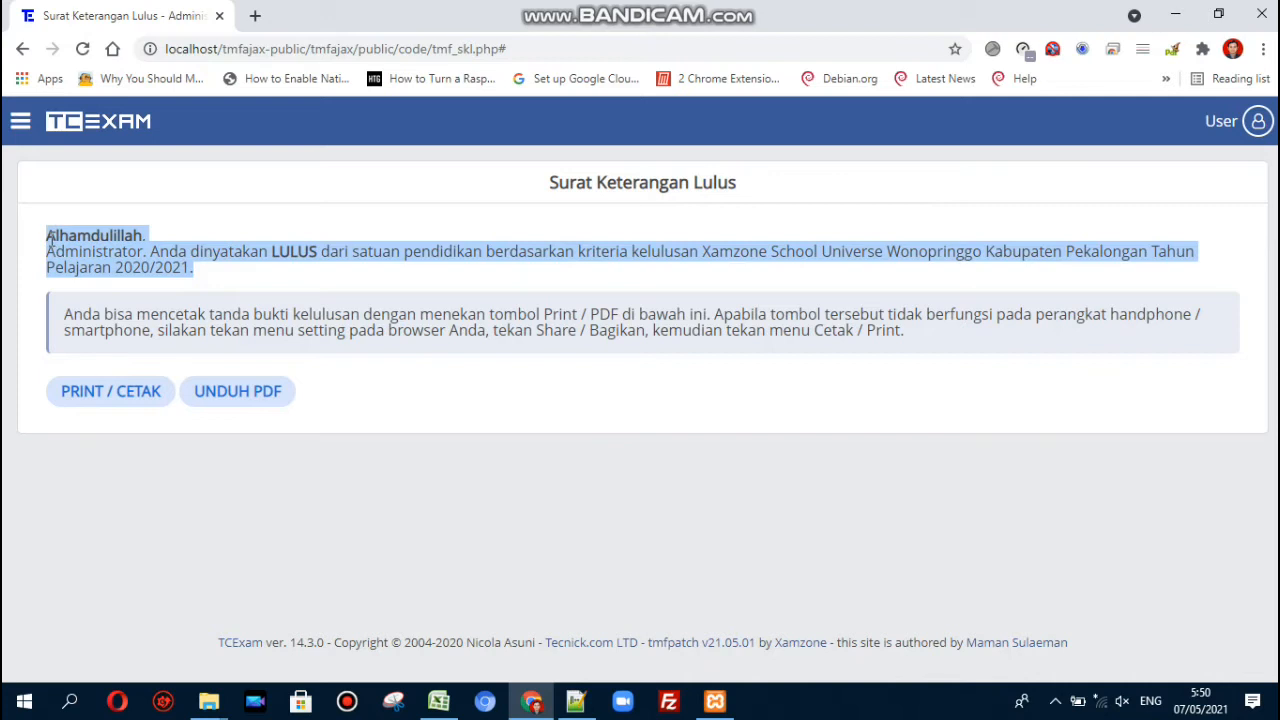
click(48, 241)
- Find Alhamdulillah on line 65 of tmf_skl.php and replace it with Selamat
double_click(63, 231)
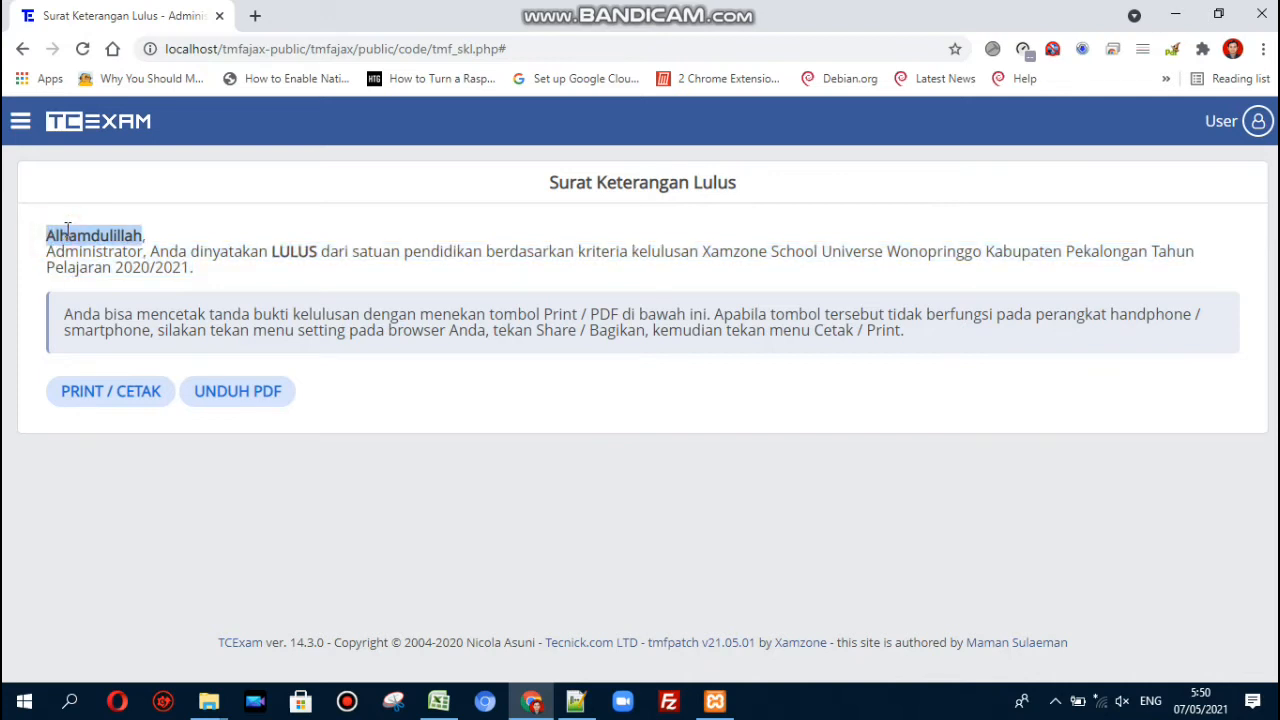
key(alt+Tab)
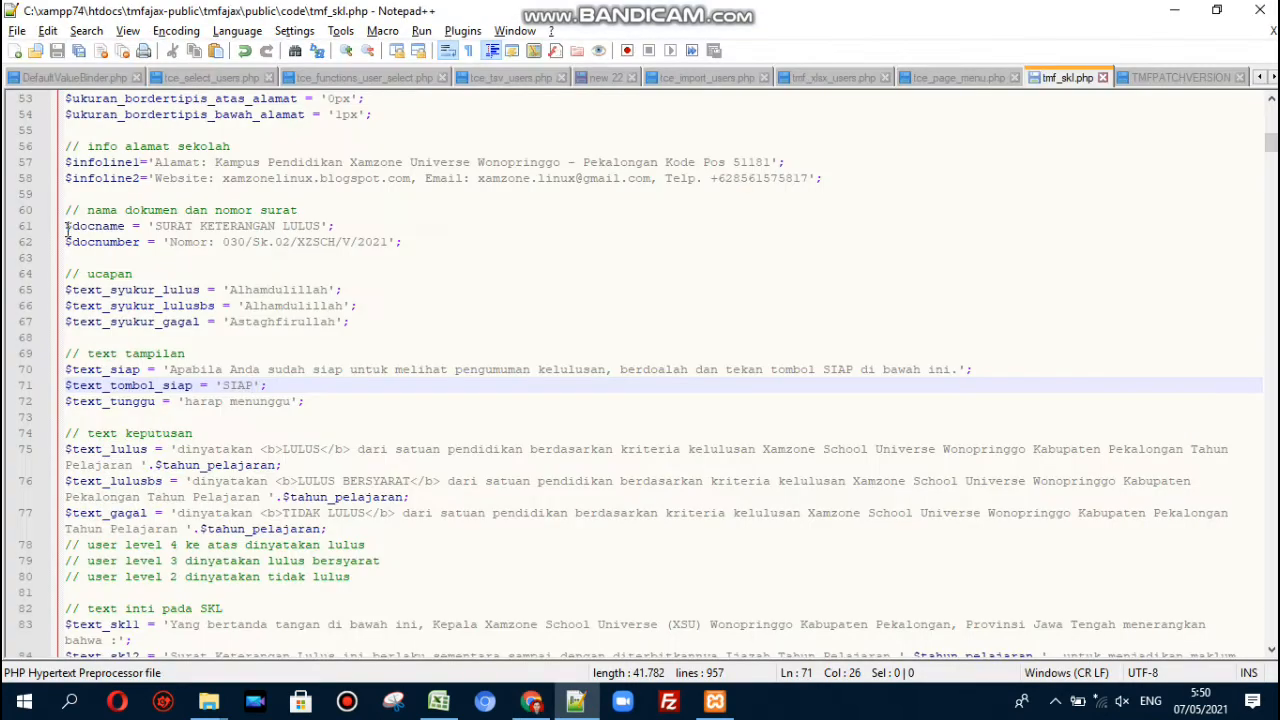
key(ctrl+f)
key(ctrl+v)
key(Return)
key(Escape)
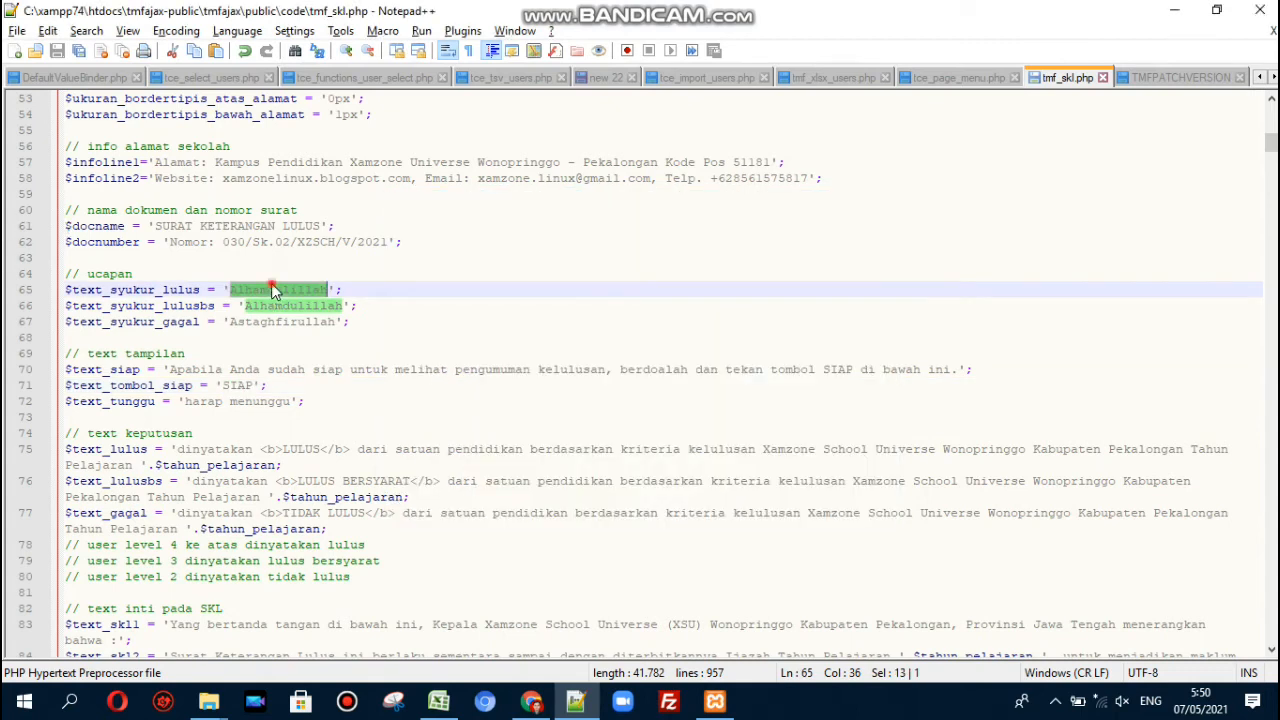
text(Selamat)
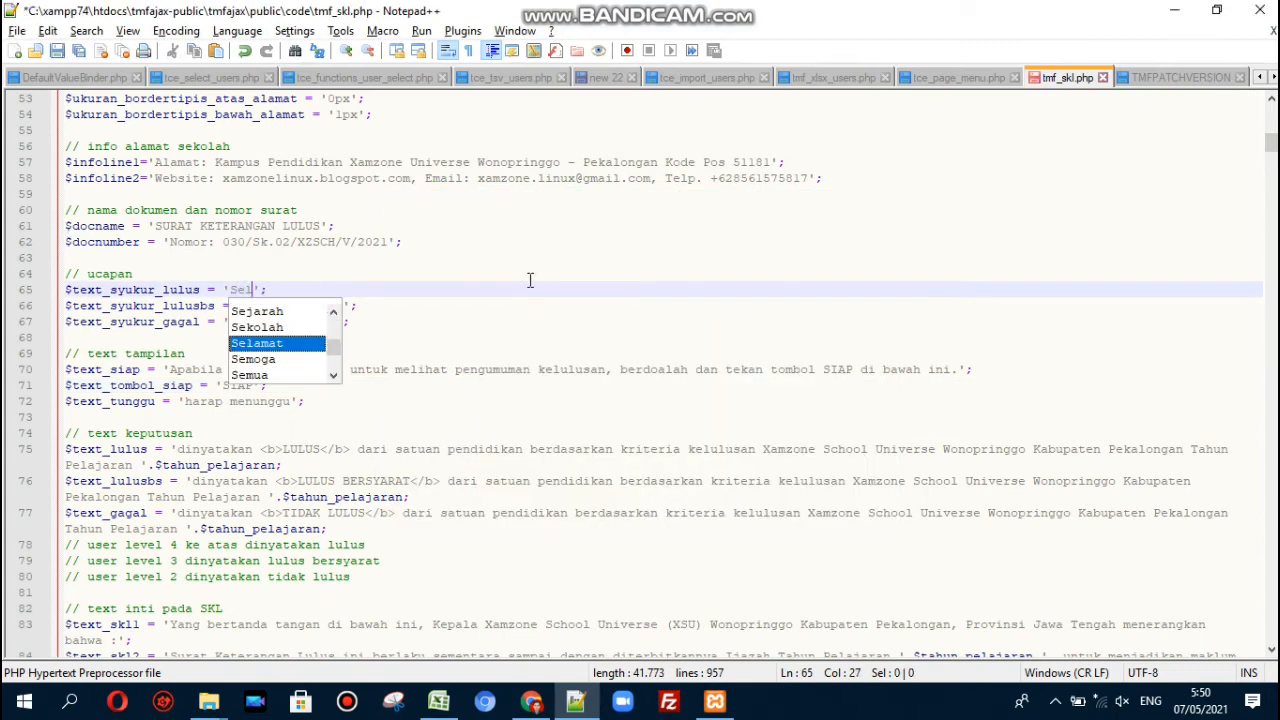
- Change line 66's greeting to Selamat and line 67's Astaghfirullah to Maaf, then save
key(Down)
key(ctrl+shift+Right)
text(Selamat)
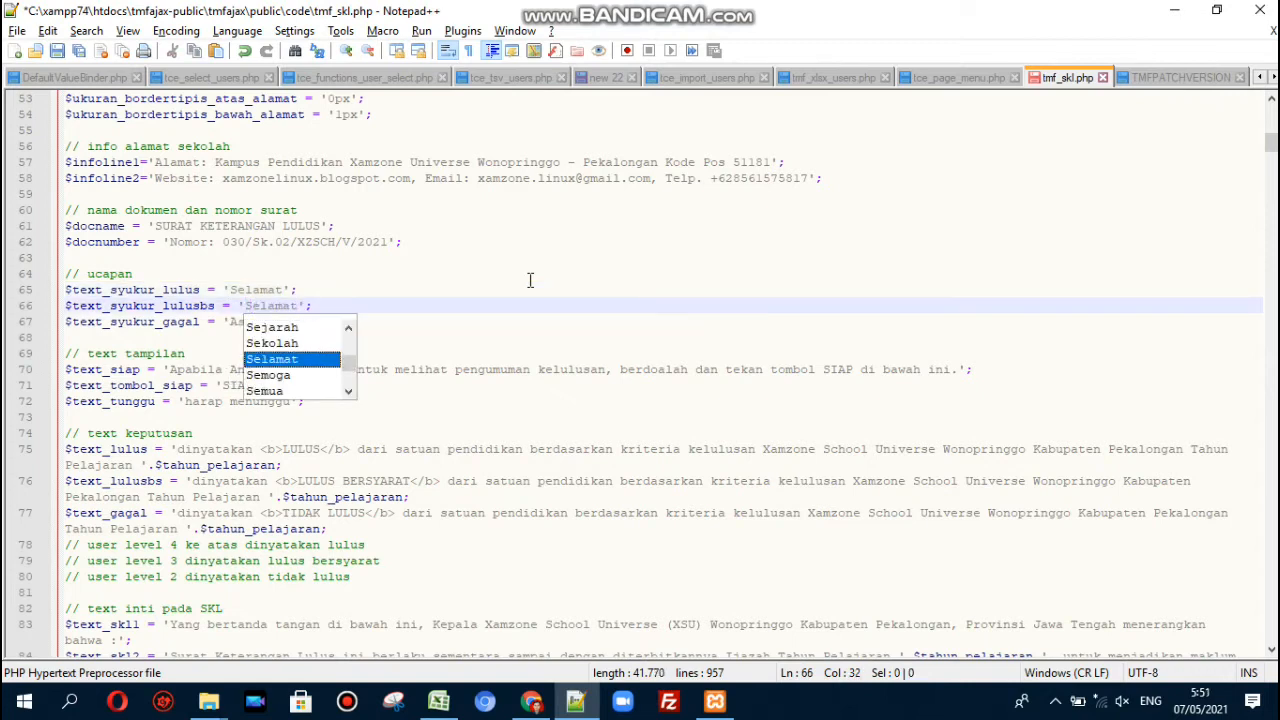
key(Escape)
key(Down)
key(ctrl+Left)
key(ctrl+shift+Right)
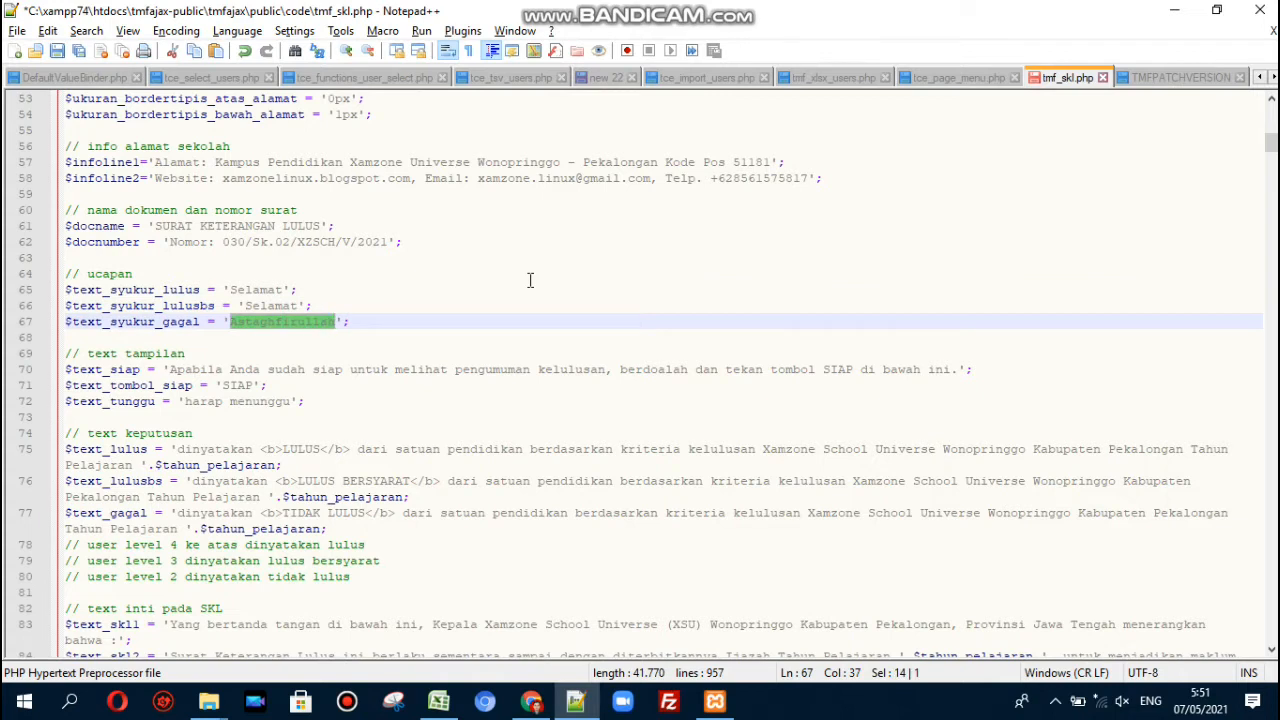
text(Maaf)
key(ctrl+s)
key(alt+Tab)
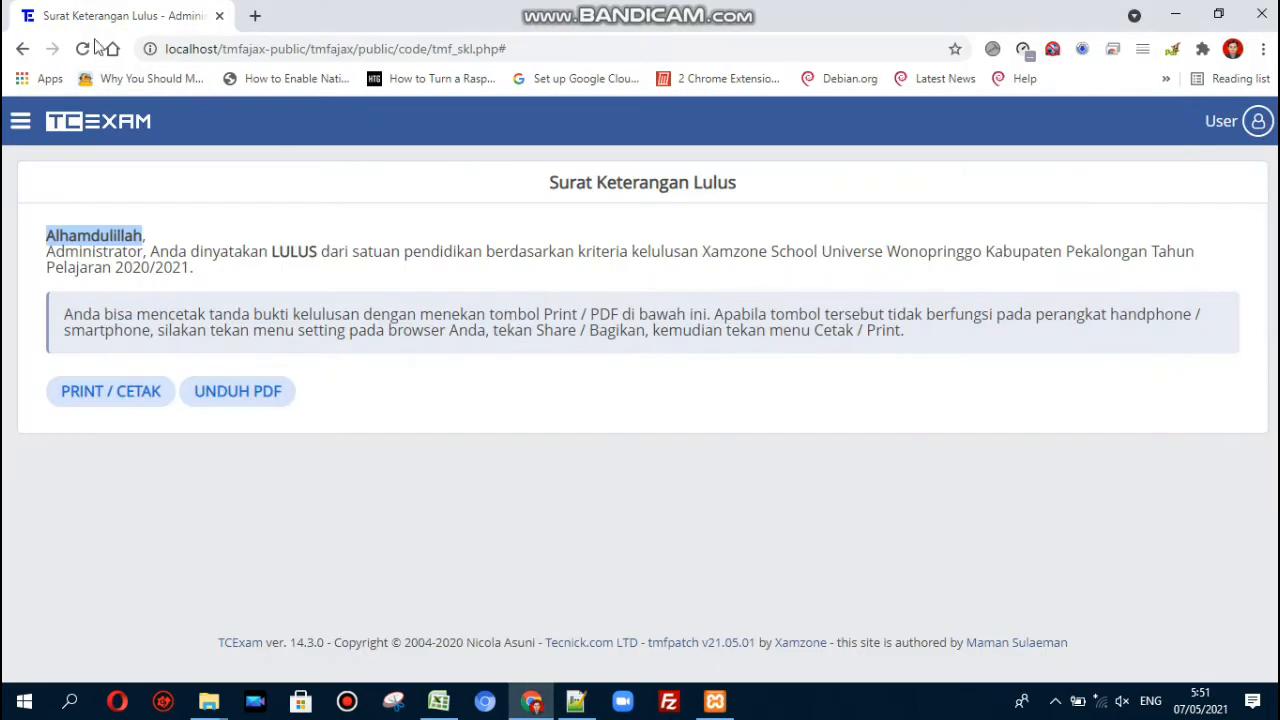
- Reload the SKL page and confirm the LULUS result now greets with 'Selamat'
click(82, 48)
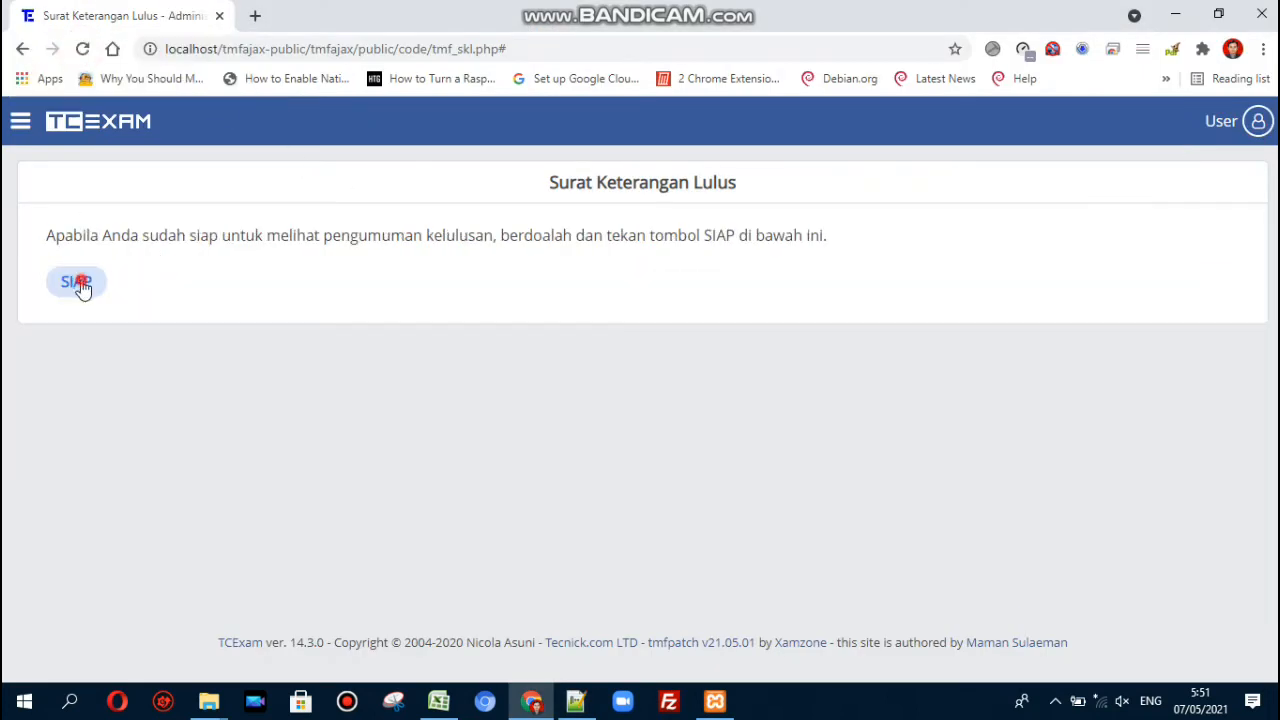
click(80, 284)
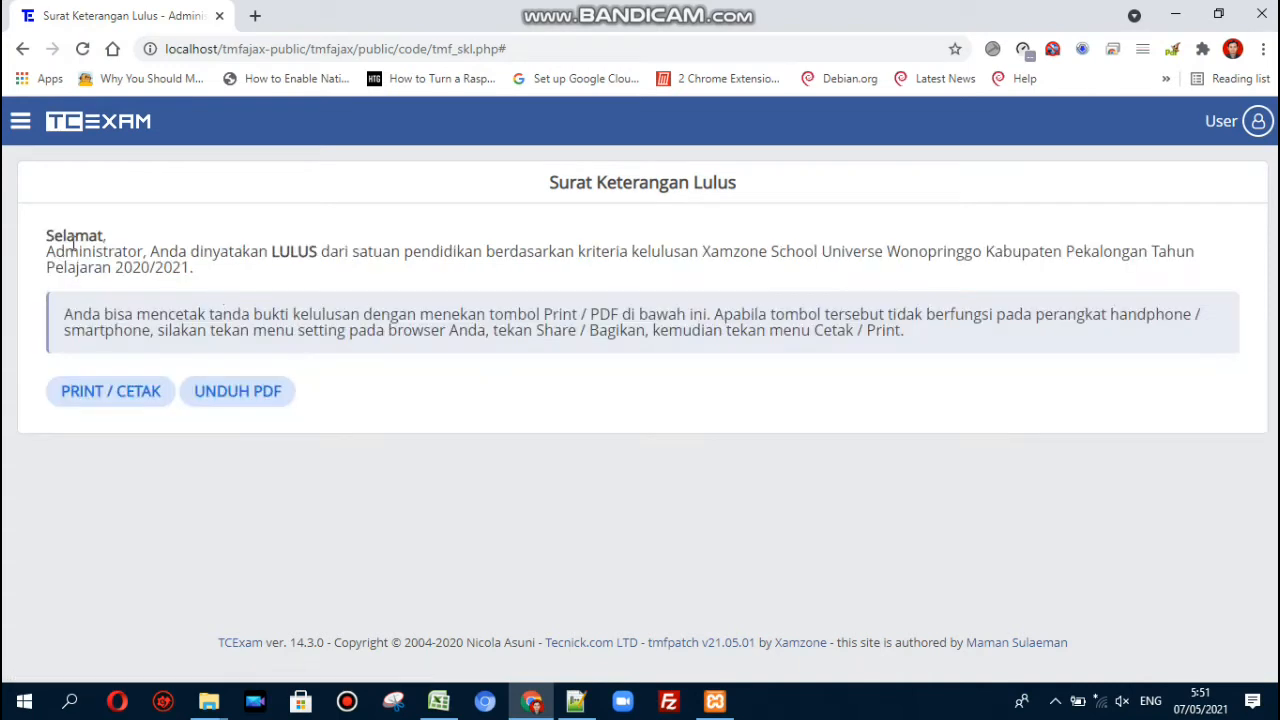
double_click(70, 236)
click(120, 248)
- Set $siap_publikasi back to false and save tmf_skl.php
click(576, 700)
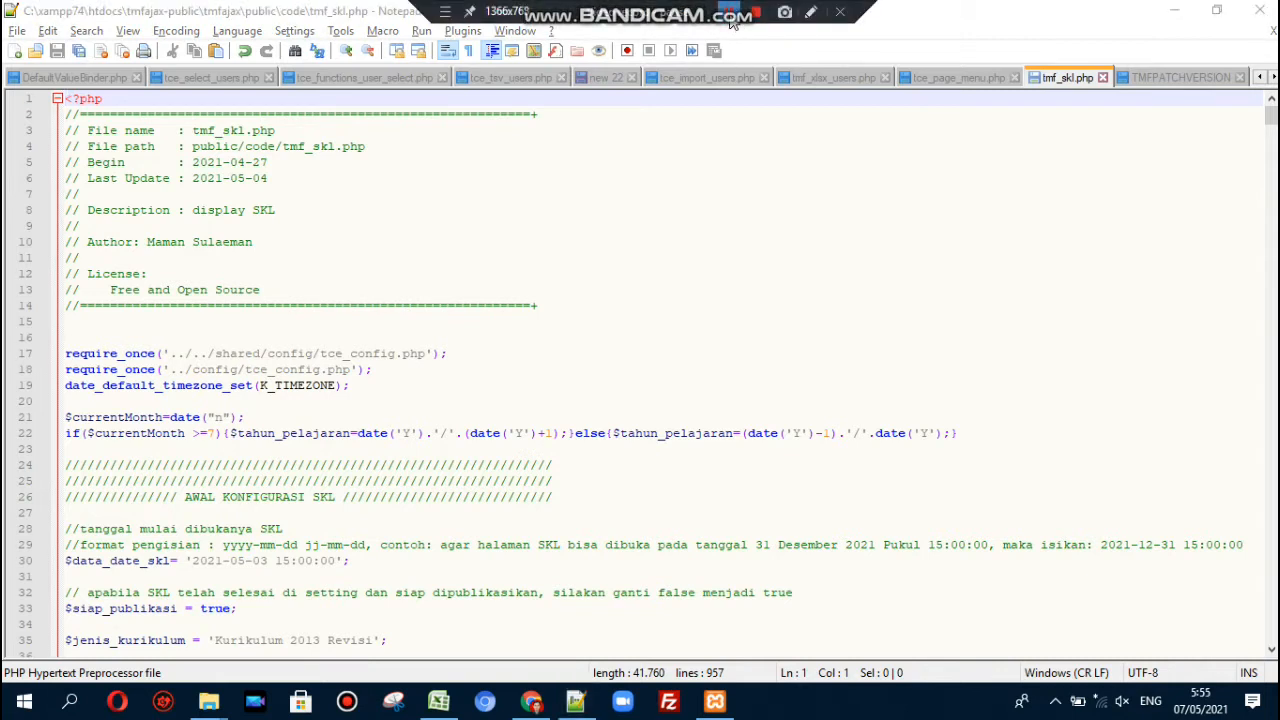
double_click(211, 606)
text(false)
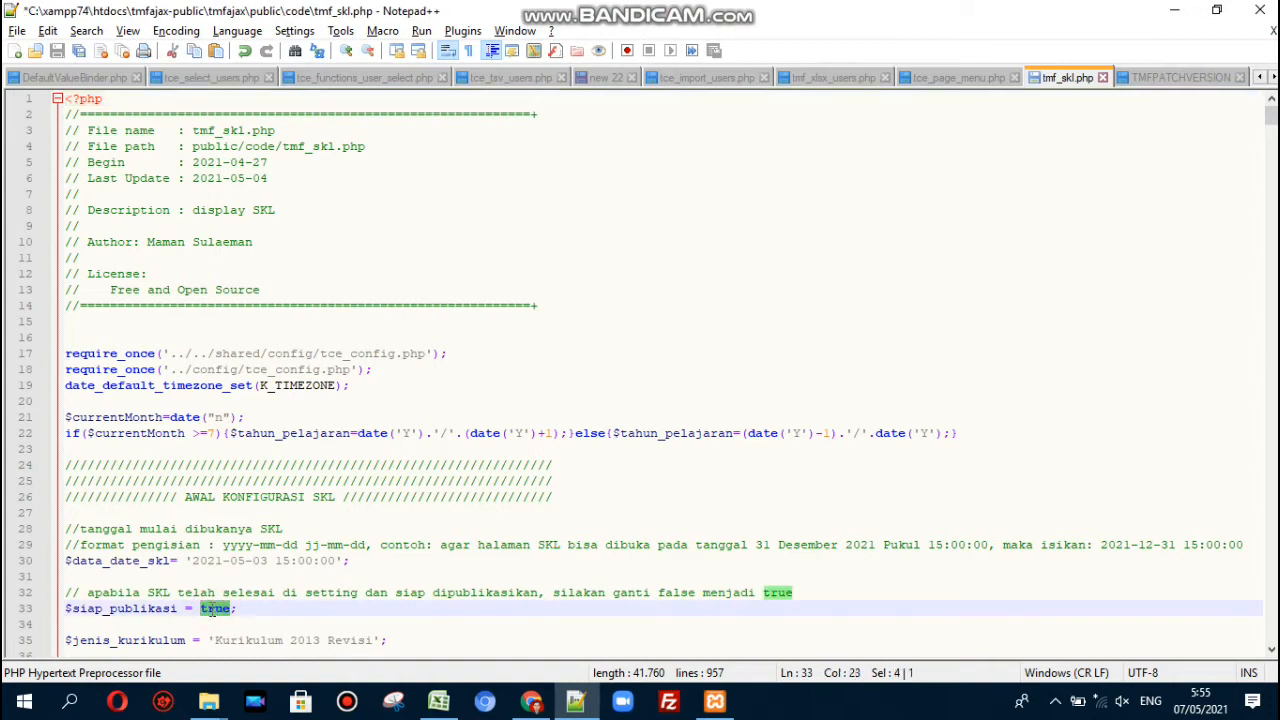
key(Escape)
key(ctrl+s)
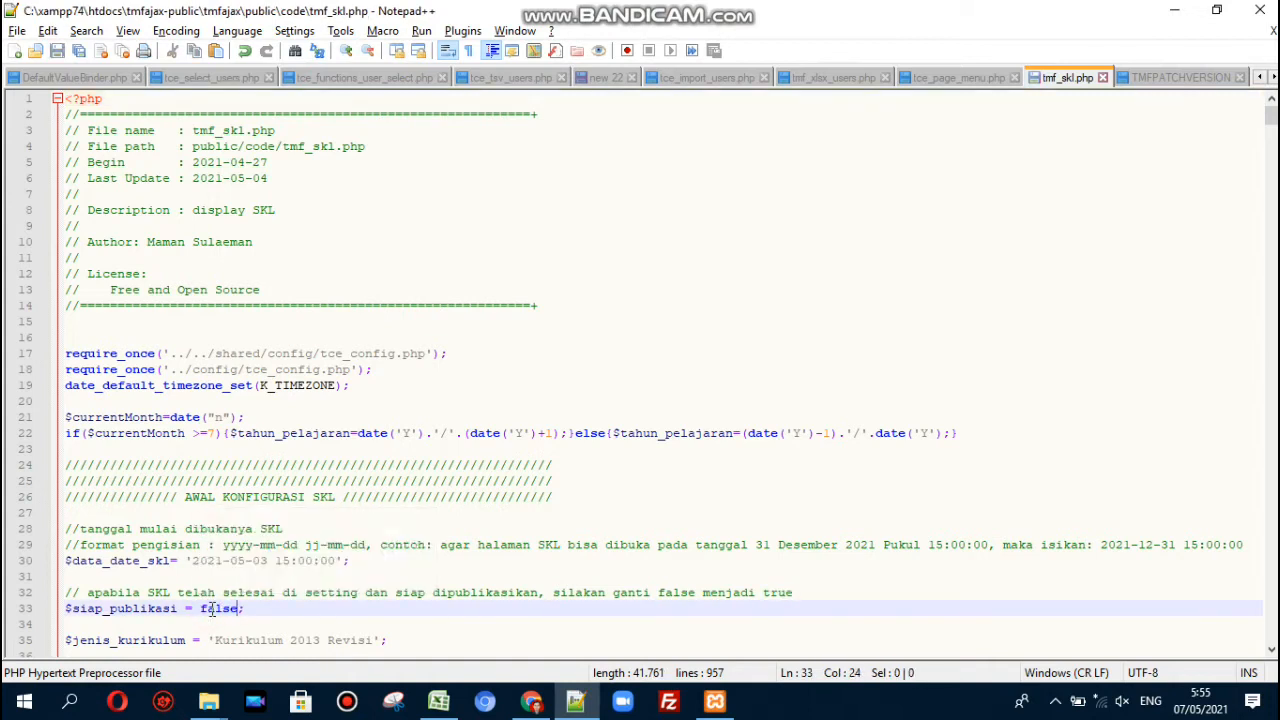
click(536, 700)
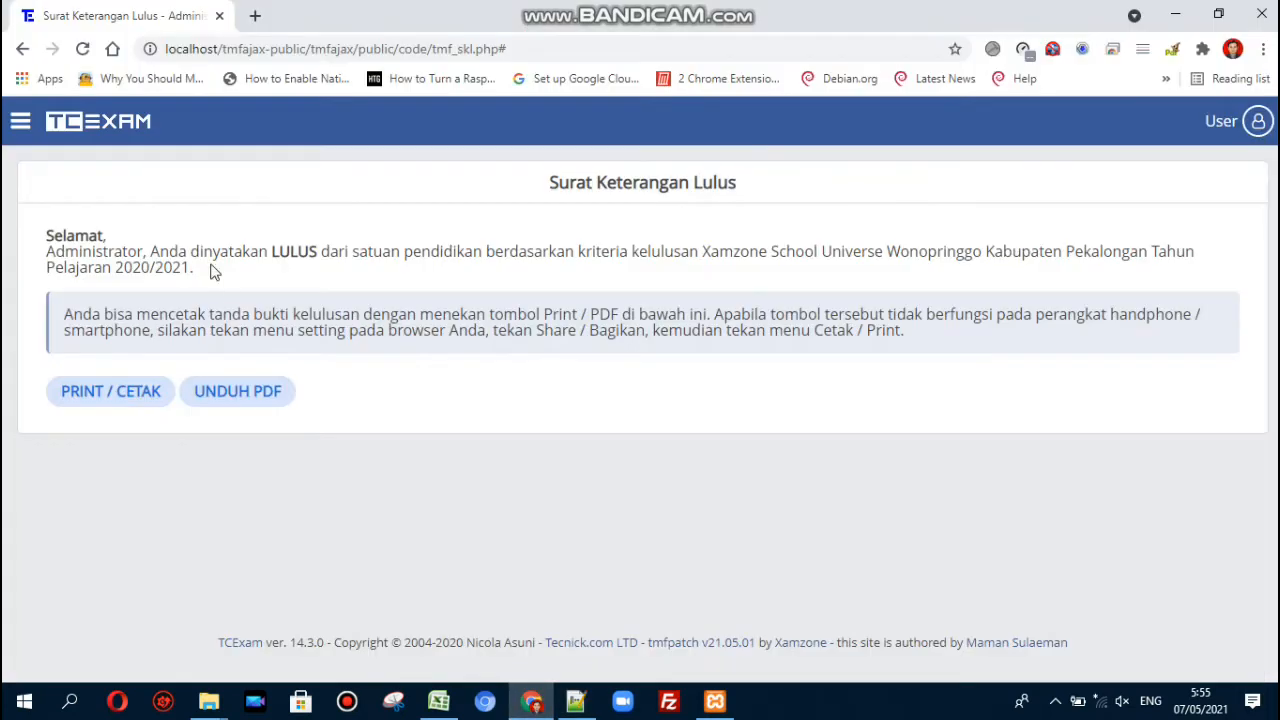
- Reload the SKL certificate, review its grade table, QR code, photo and signature, then return to tmf_skl.php
click(83, 50)
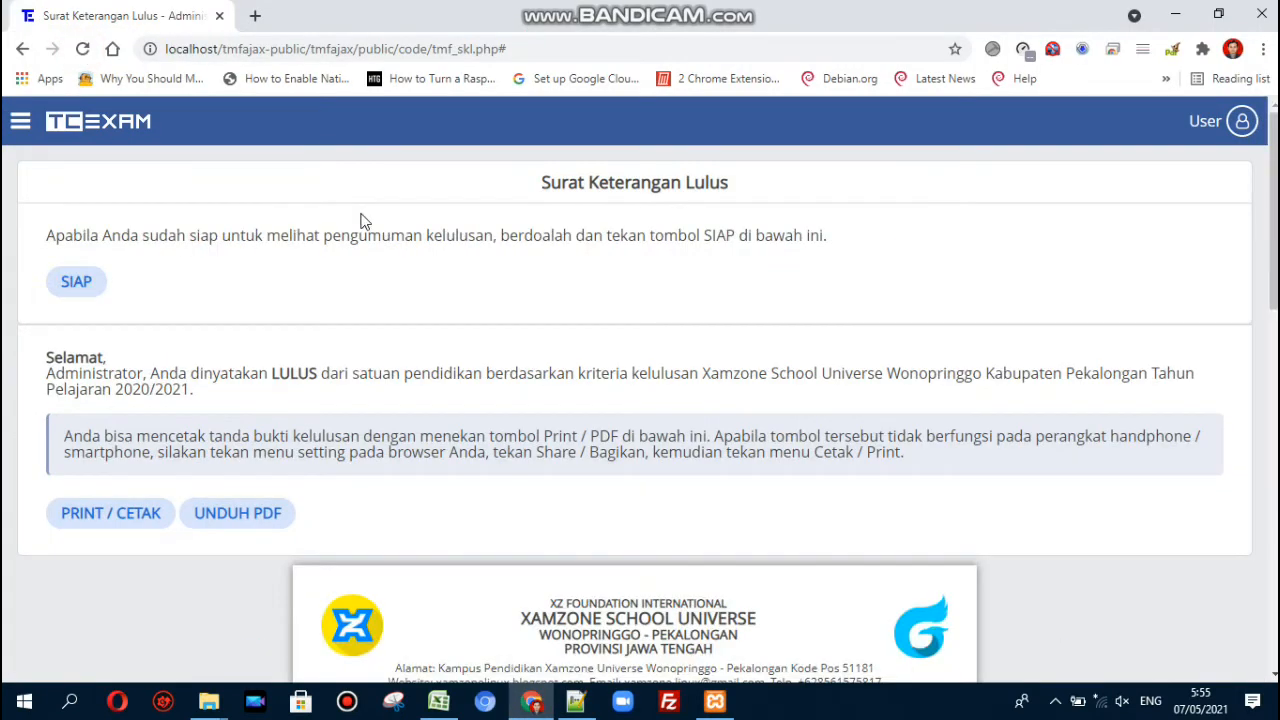
scroll(401, 316, down, 1)
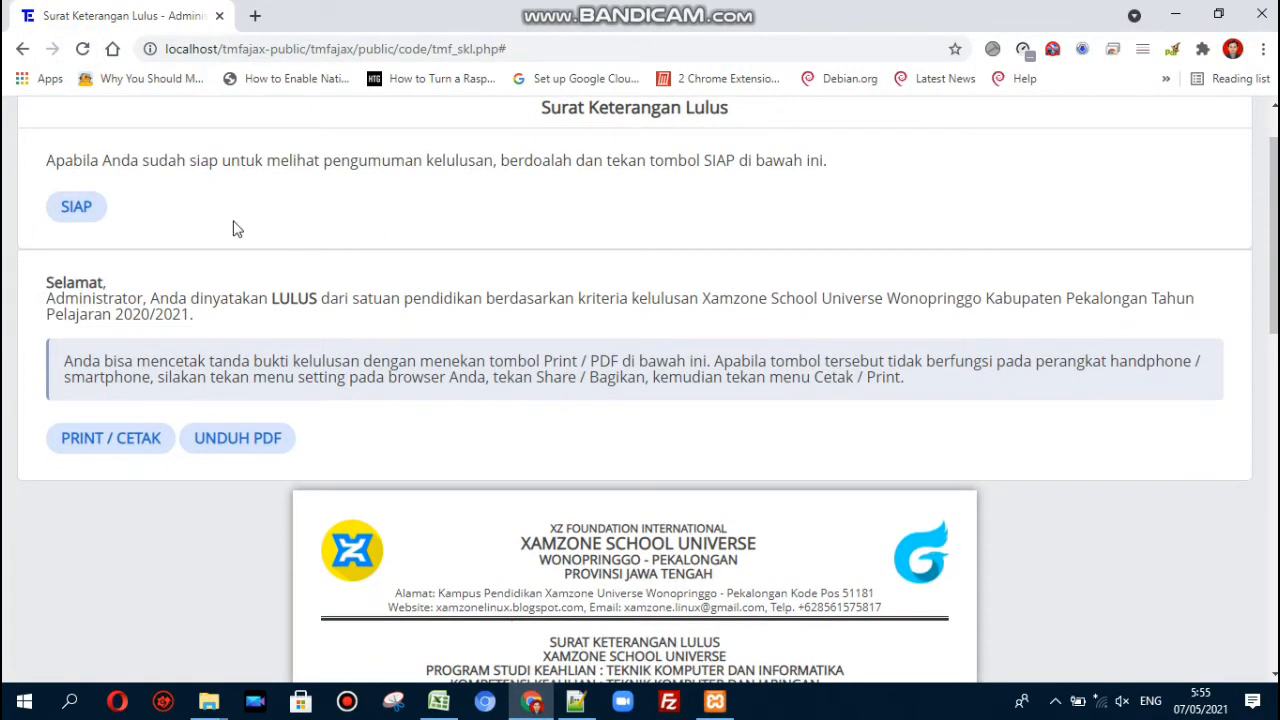
scroll(233, 228, up, 1)
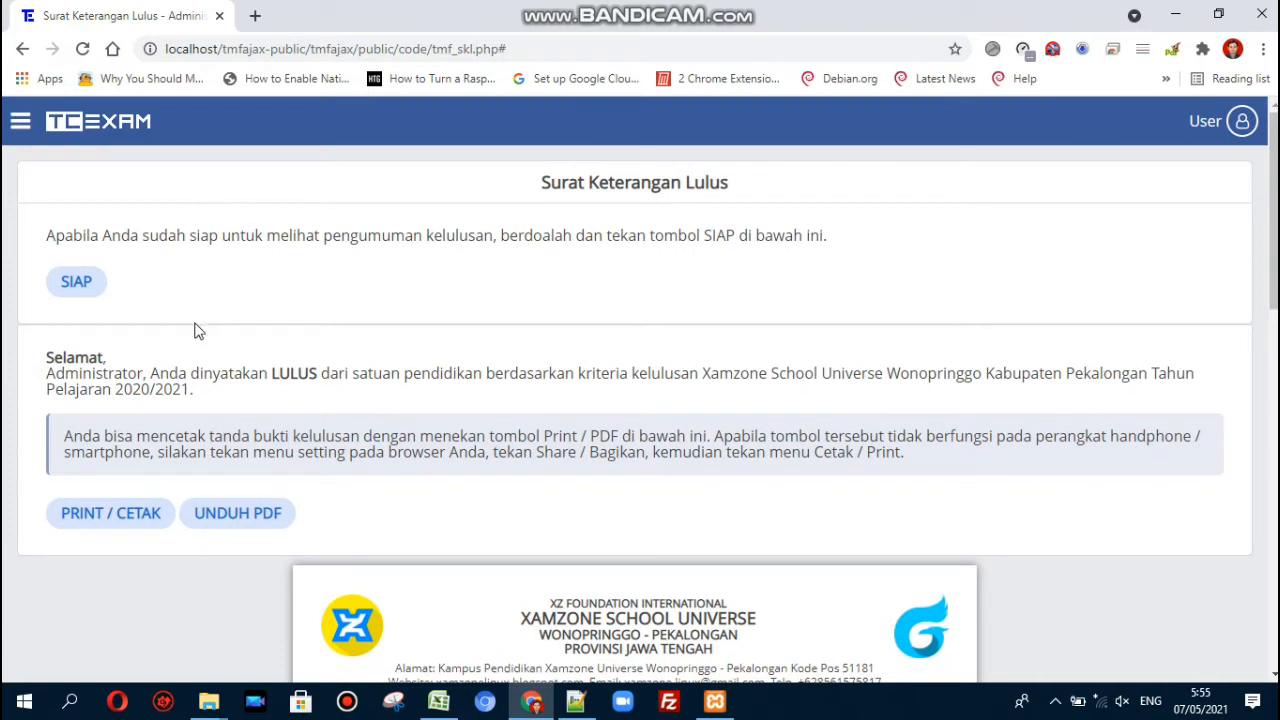
scroll(357, 404, down, 1)
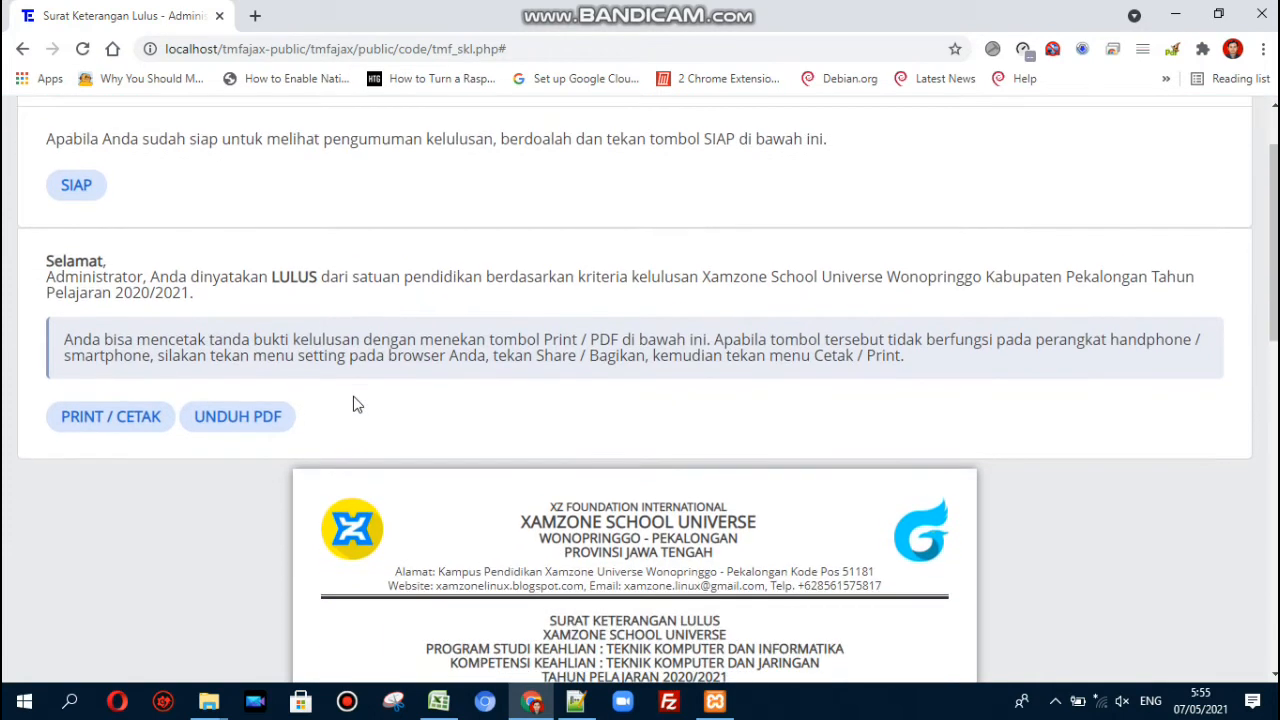
scroll(357, 404, down, 3)
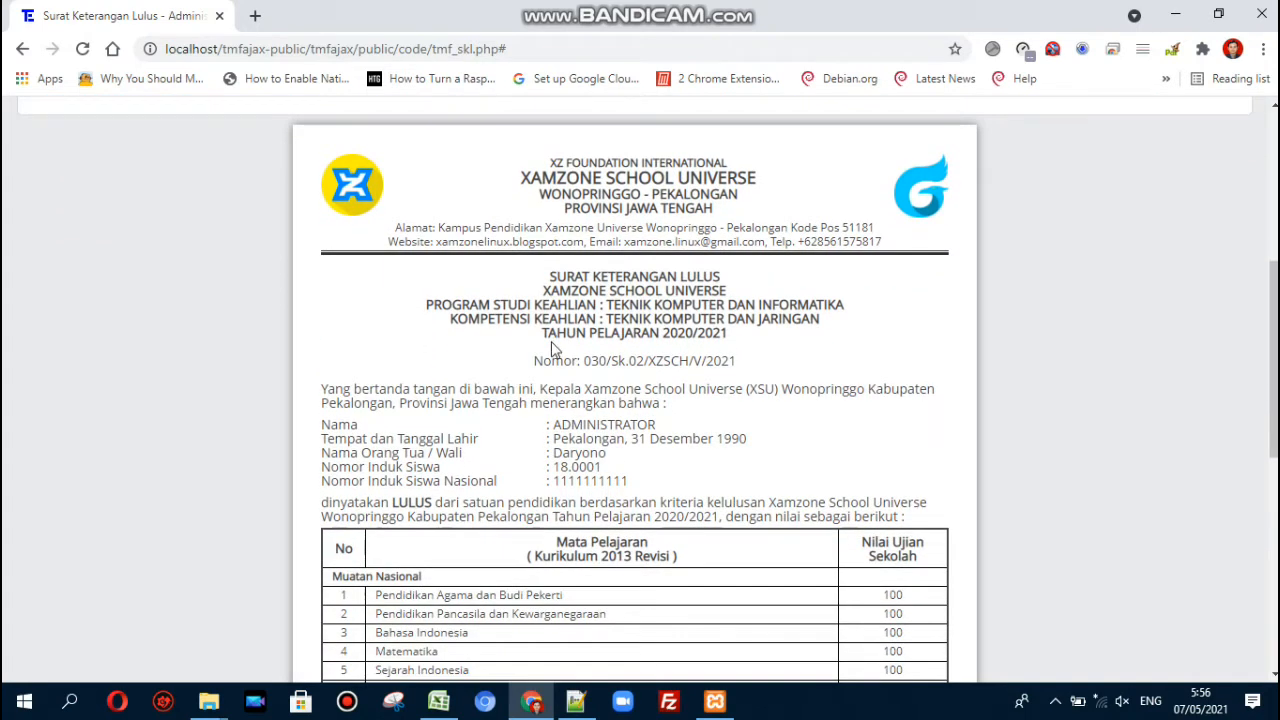
scroll(742, 335, down, 2)
scroll(742, 333, down, 4)
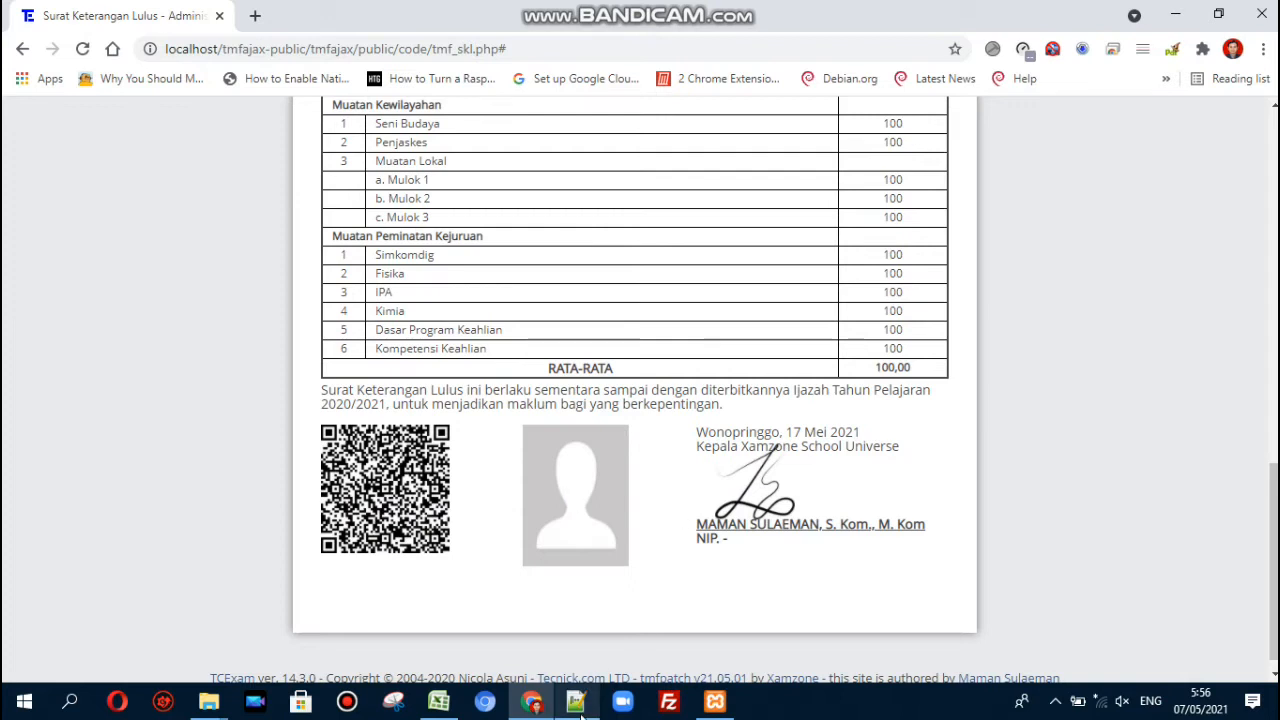
mouse_move(576, 701)
click(566, 618)
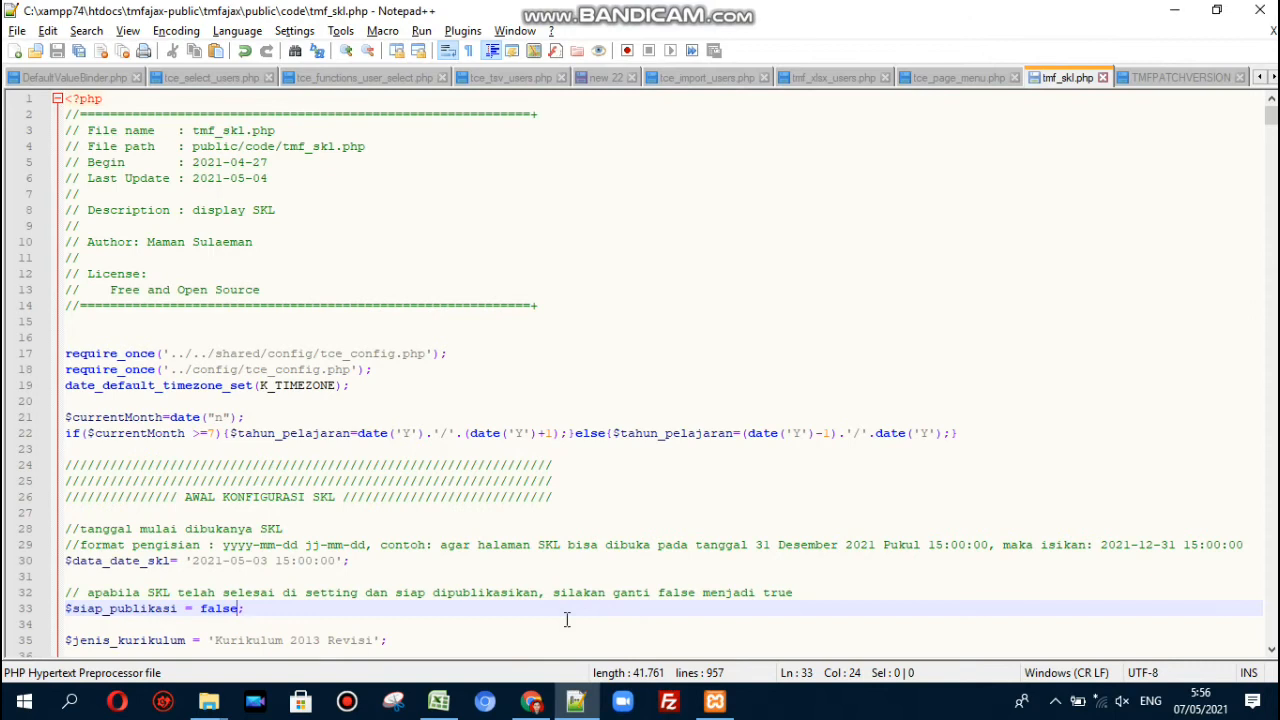
key(Down)
key(Down)
key(Down)
key(Down)
key(Down)
key(Down)
key(Down)
key(Down)
key(Down)
key(Down)
key(Down)
key(Down)
key(Down)
key(Down)
key(Down)
key(Down)
key(Down)
key(Down)
key(Down)
key(Down)
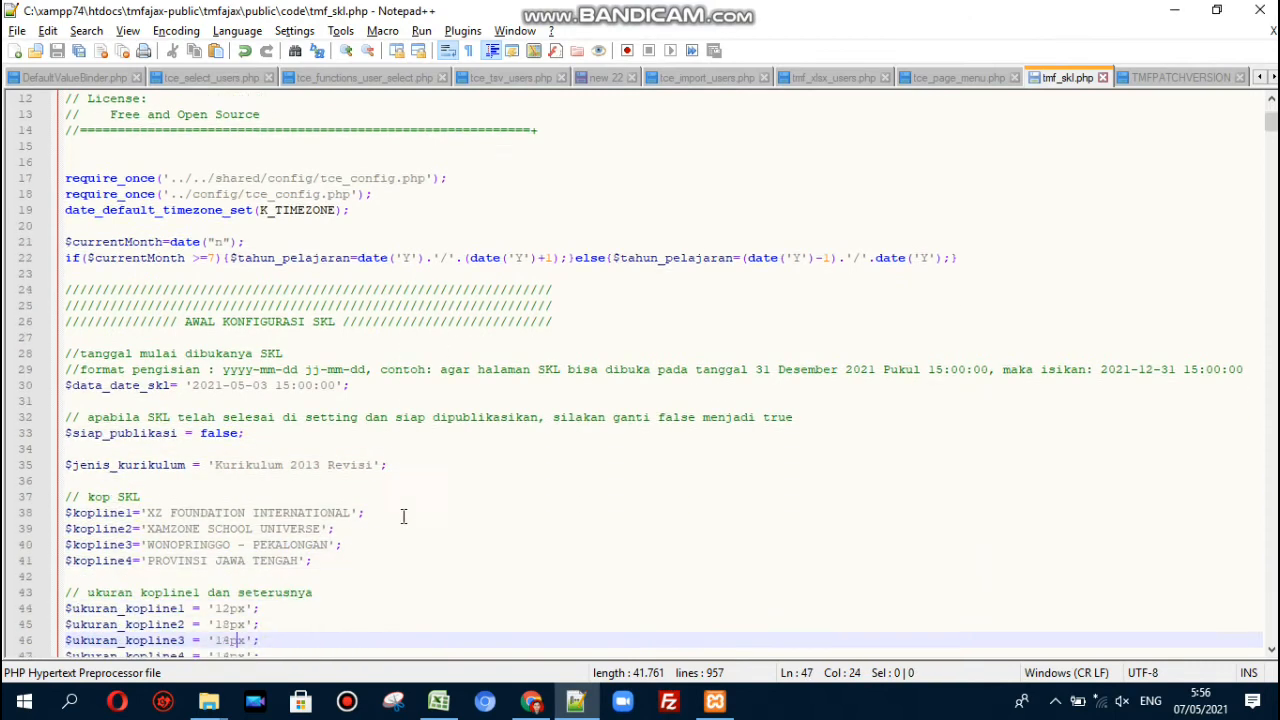
click(207, 326)
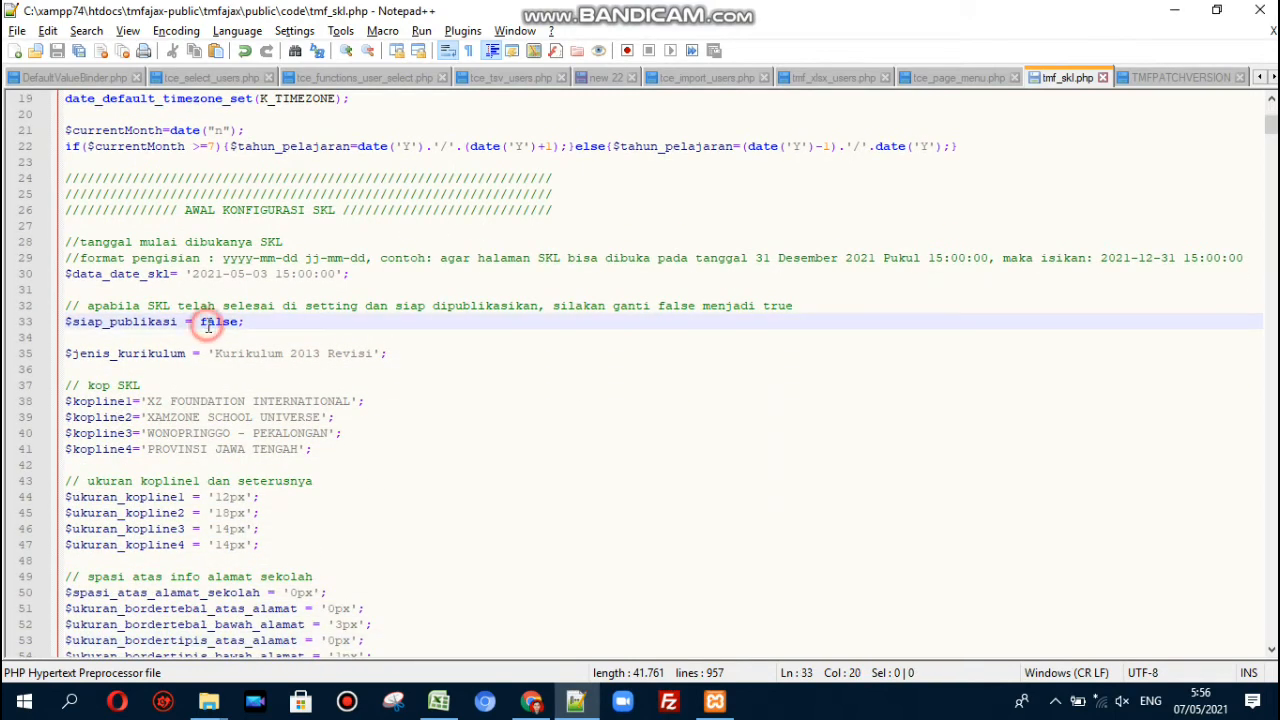
click(222, 353)
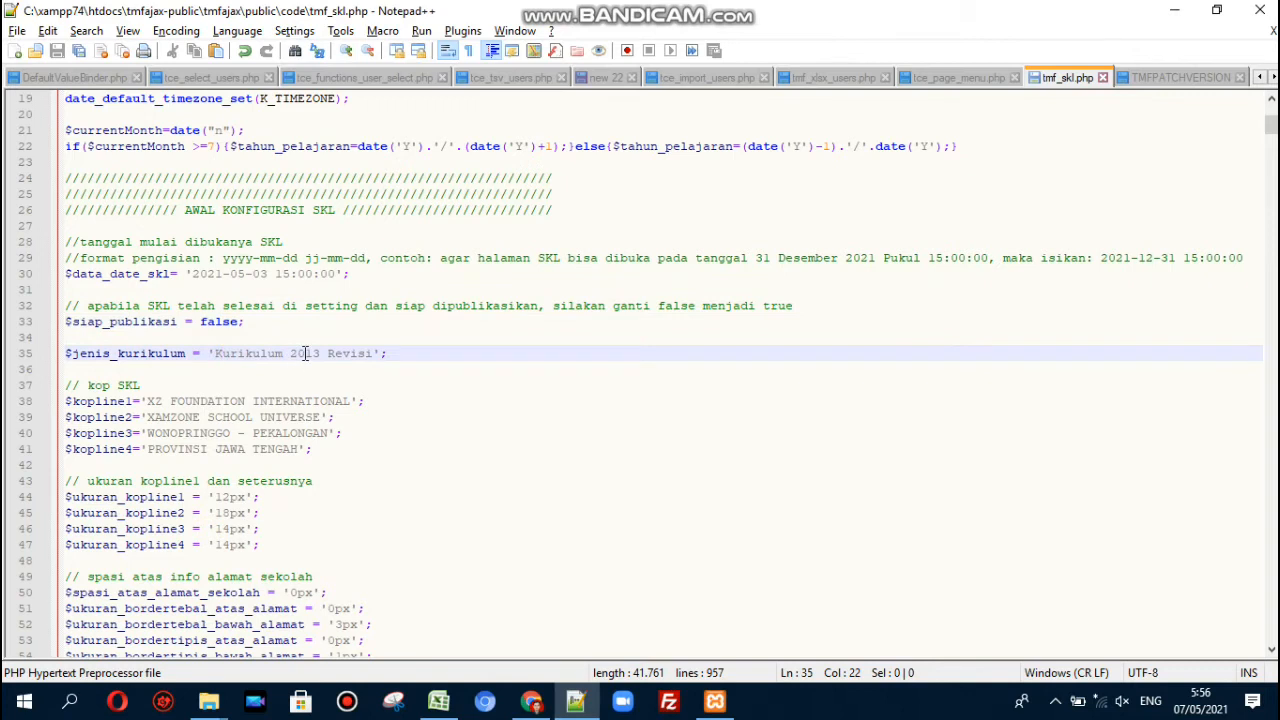
triple_click(356, 356)
click(356, 355)
click(147, 400)
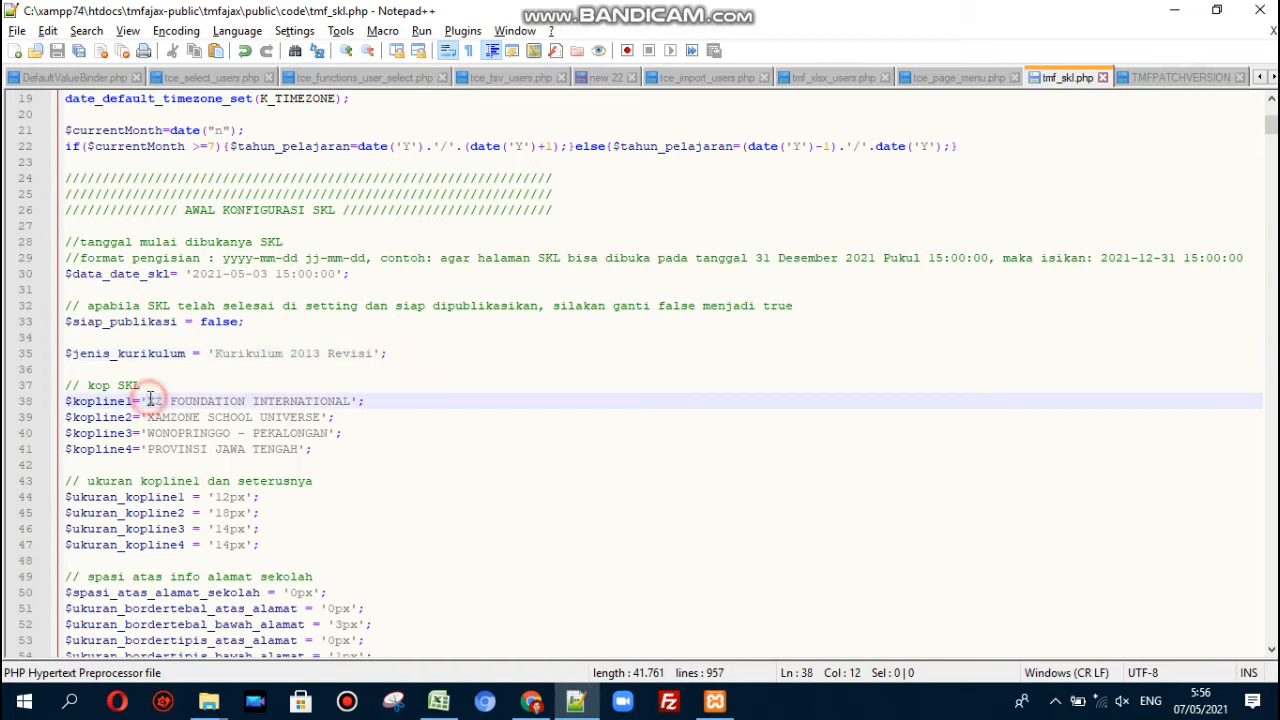
click(356, 400)
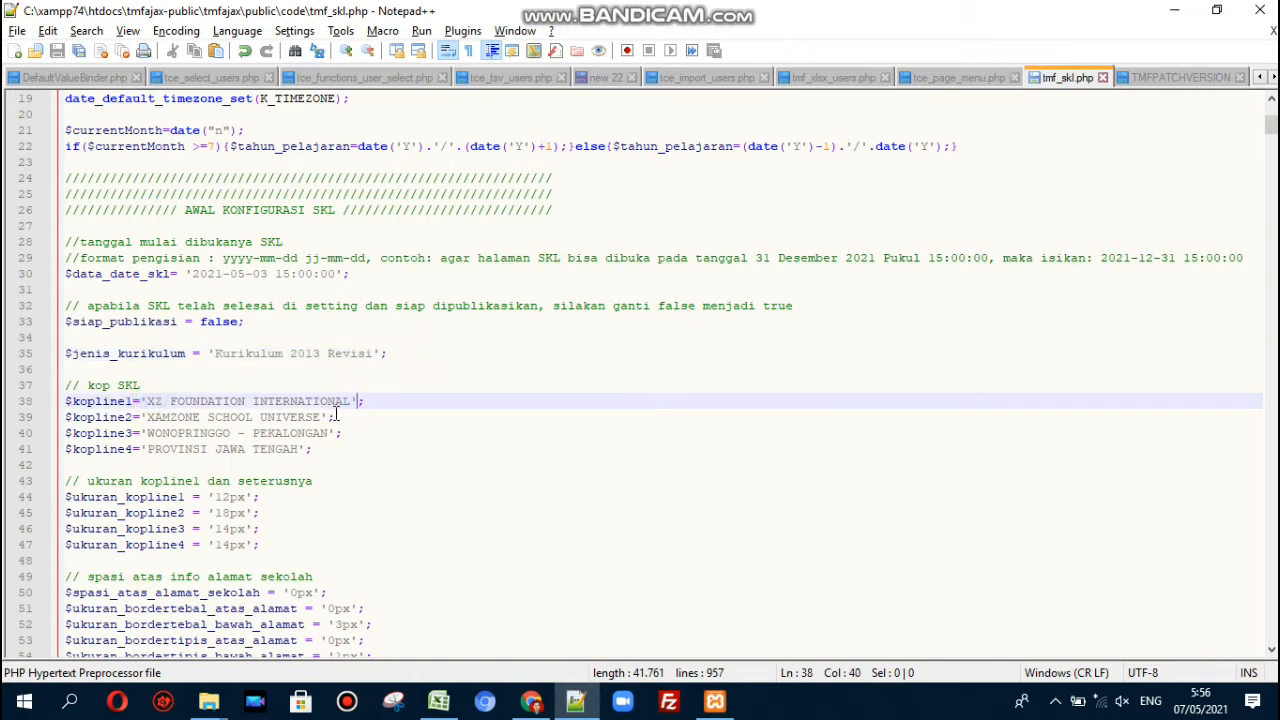
click(337, 416)
click(351, 432)
click(350, 460)
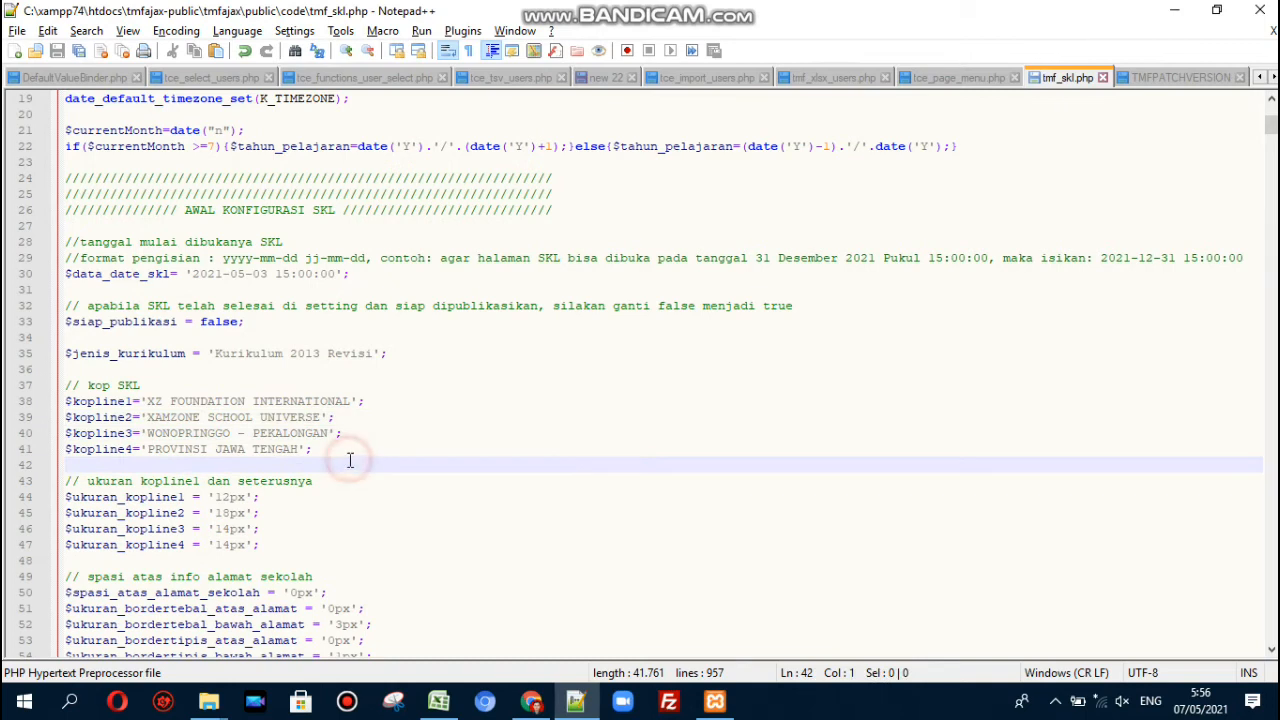
click(306, 496)
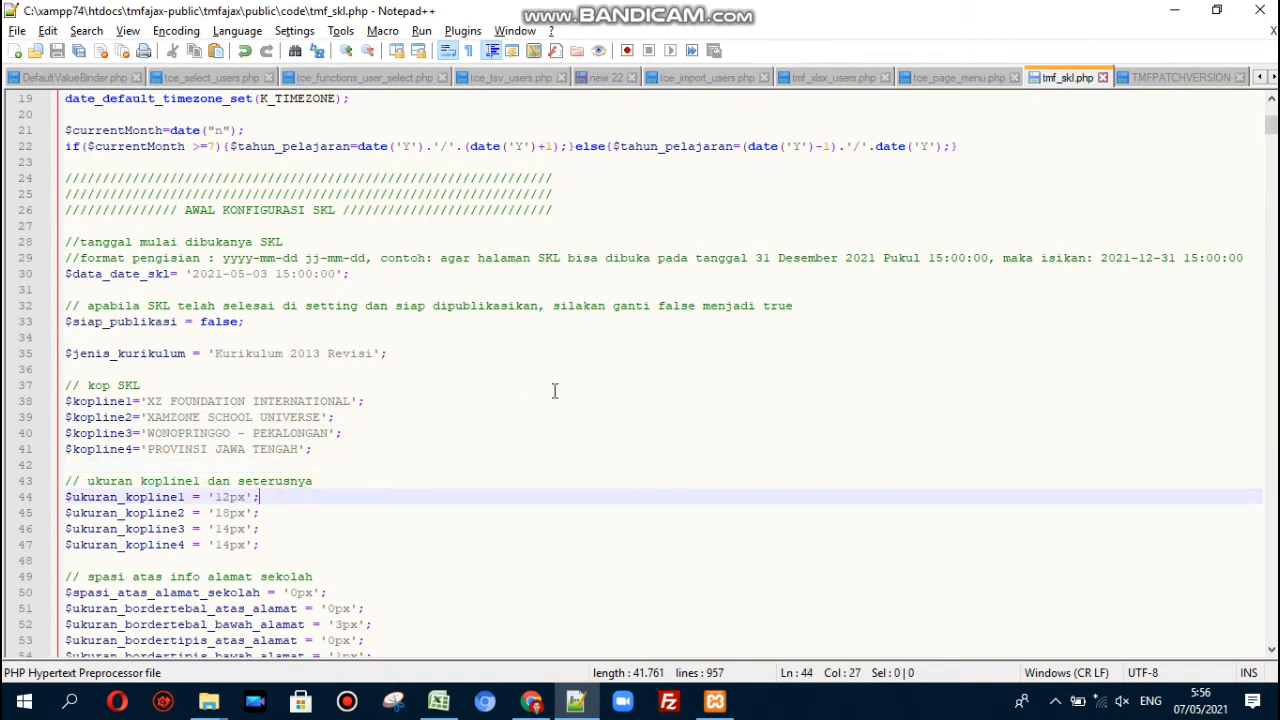
key(Down)
key(Down)
key(Down)
key(Down)
key(Down)
key(Down)
key(Down)
key(Down)
key(Down)
key(Down)
key(Down)
key(Down)
key(Down)
key(Down)
key(Down)
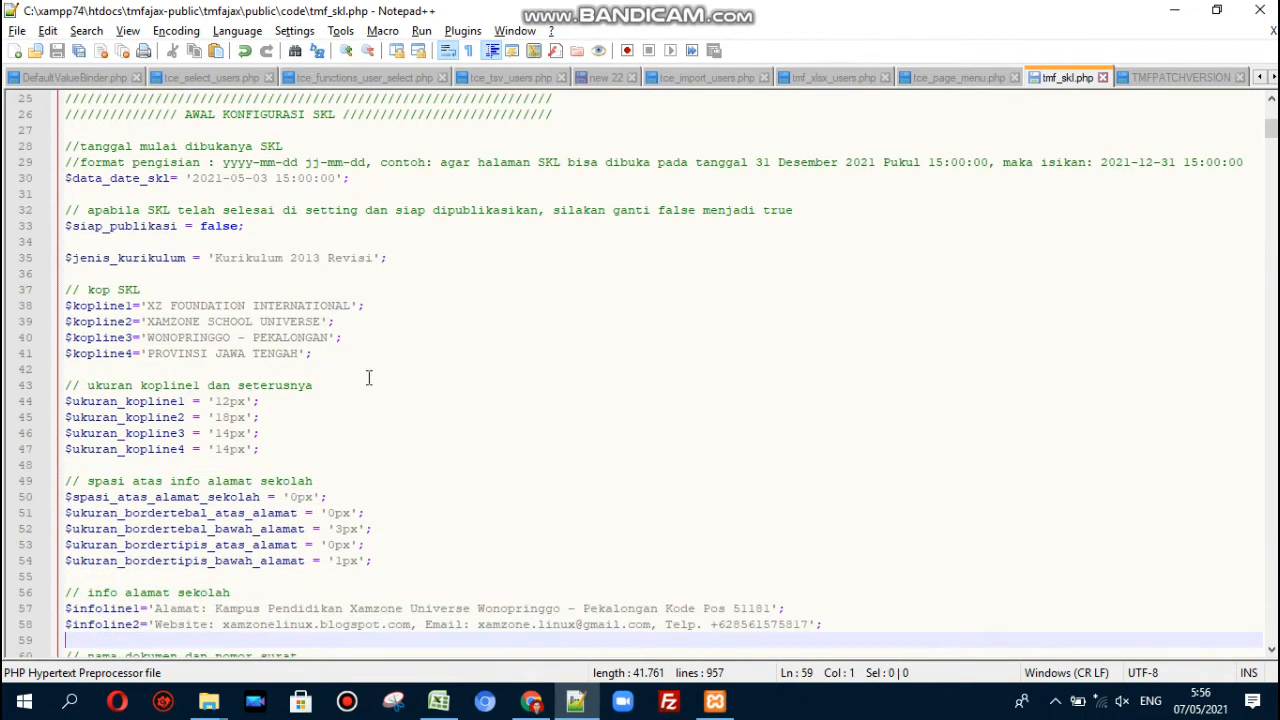
click(245, 401)
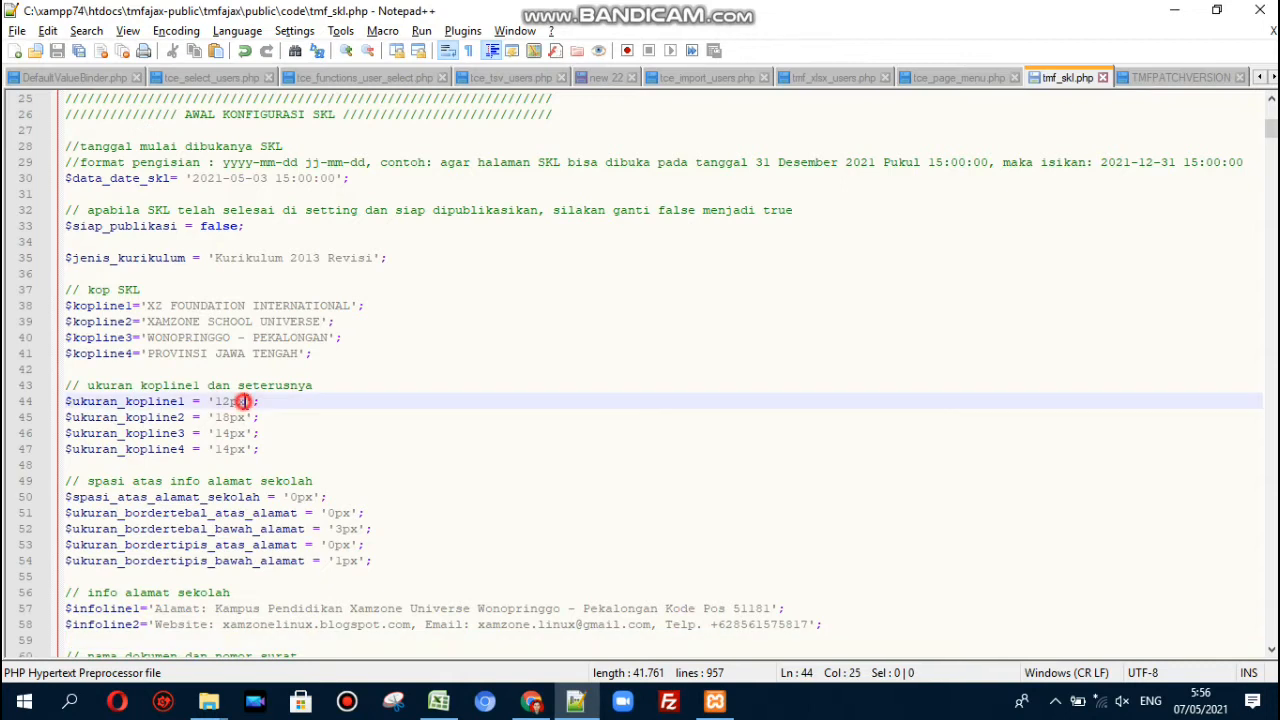
drag(147, 306, 353, 306)
drag(244, 402, 218, 410)
drag(147, 323, 323, 321)
drag(259, 417, 216, 418)
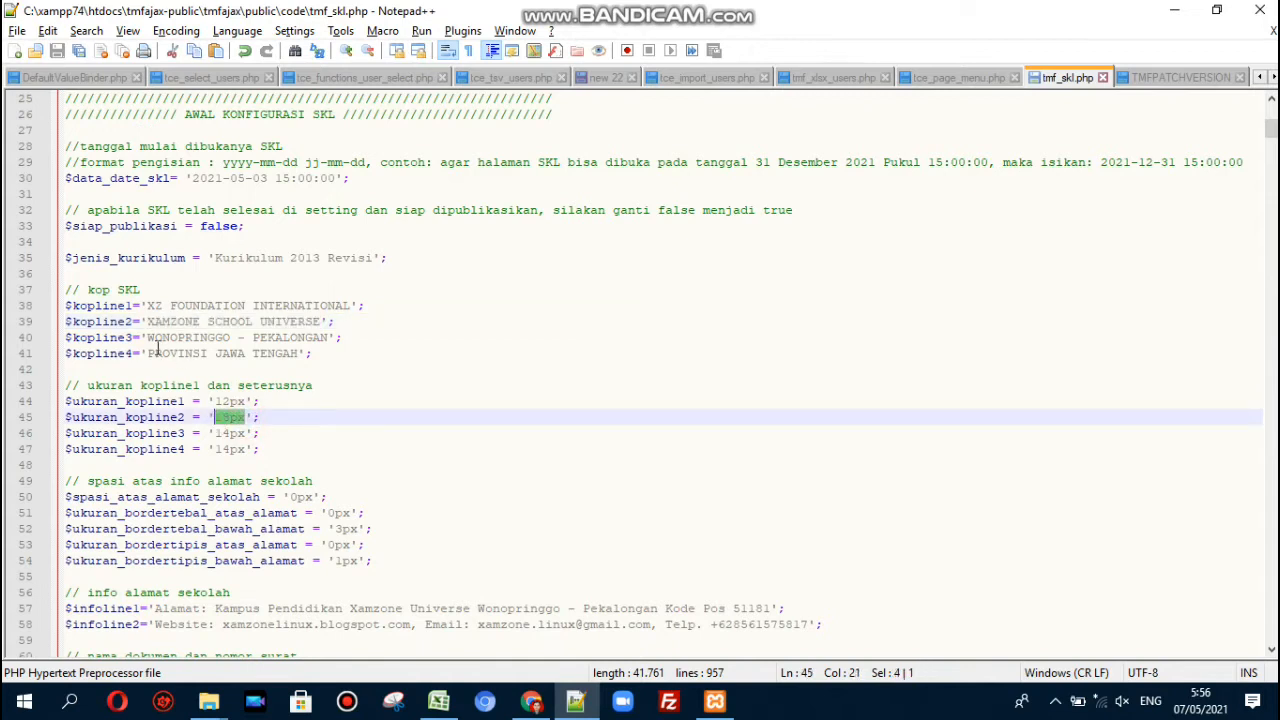
drag(147, 338, 331, 343)
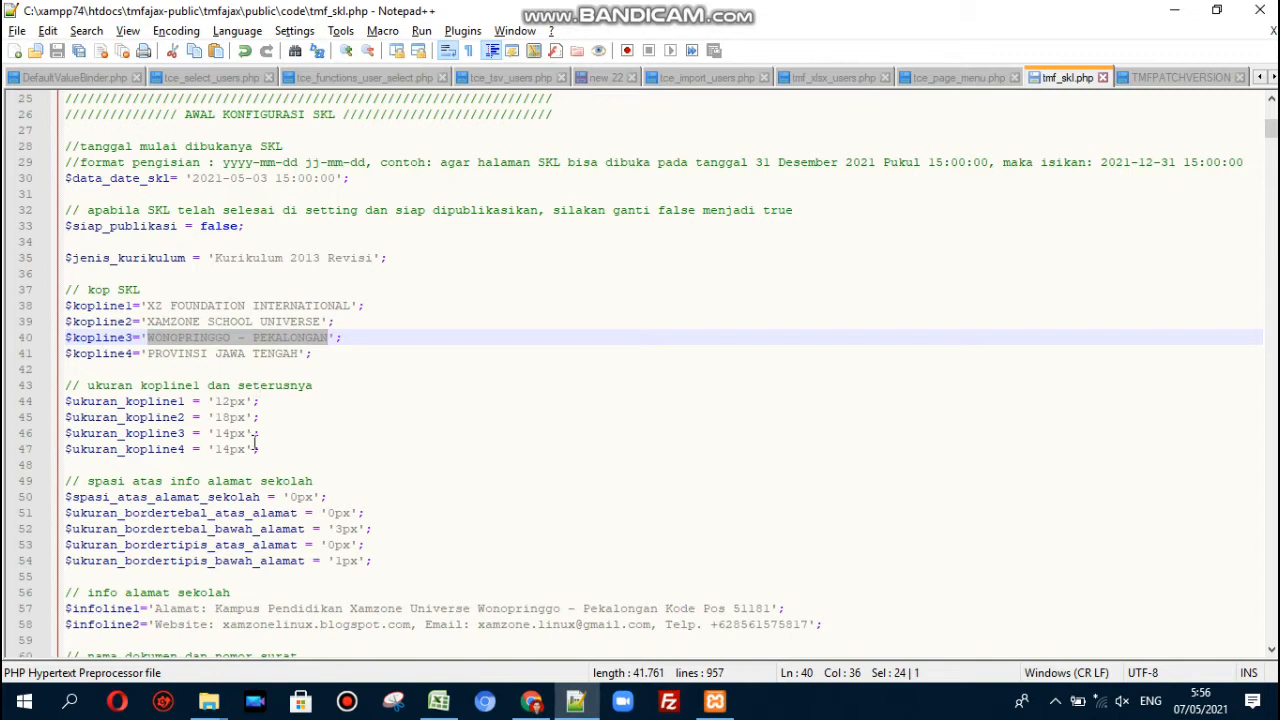
drag(250, 438, 213, 432)
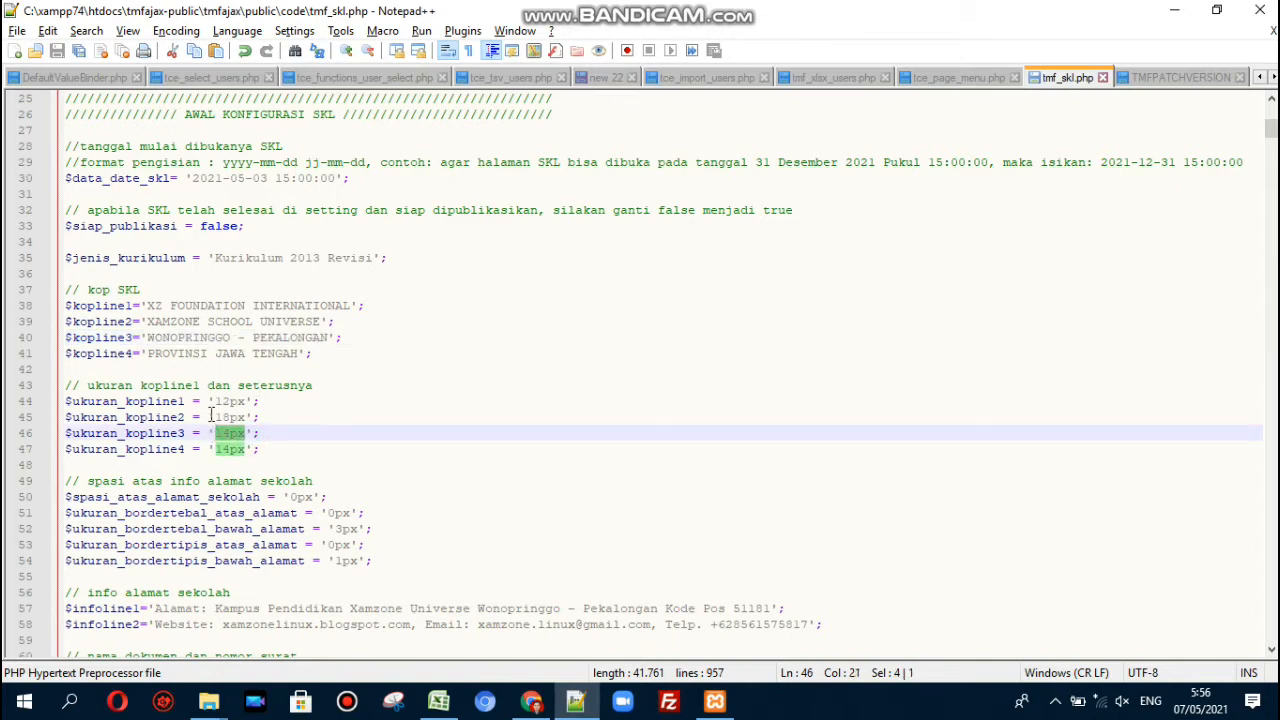
click(160, 355)
click(230, 449)
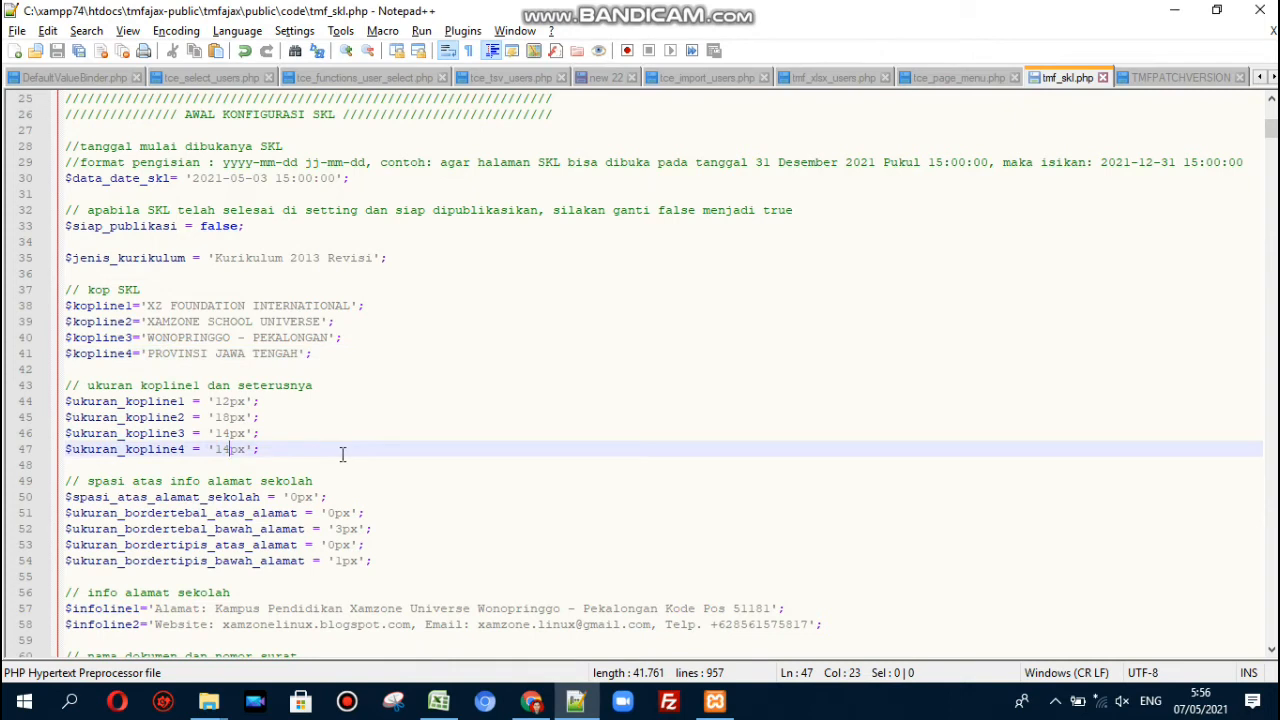
click(341, 512)
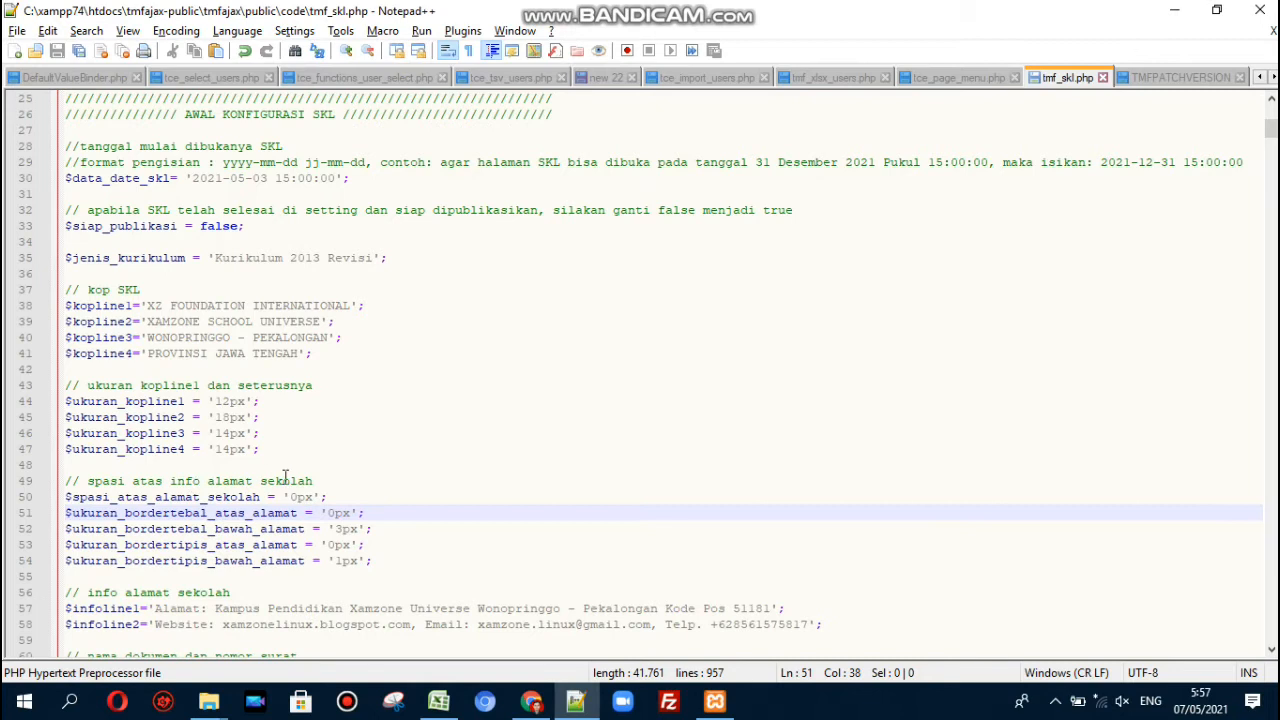
click(340, 478)
key(alt+Tab)
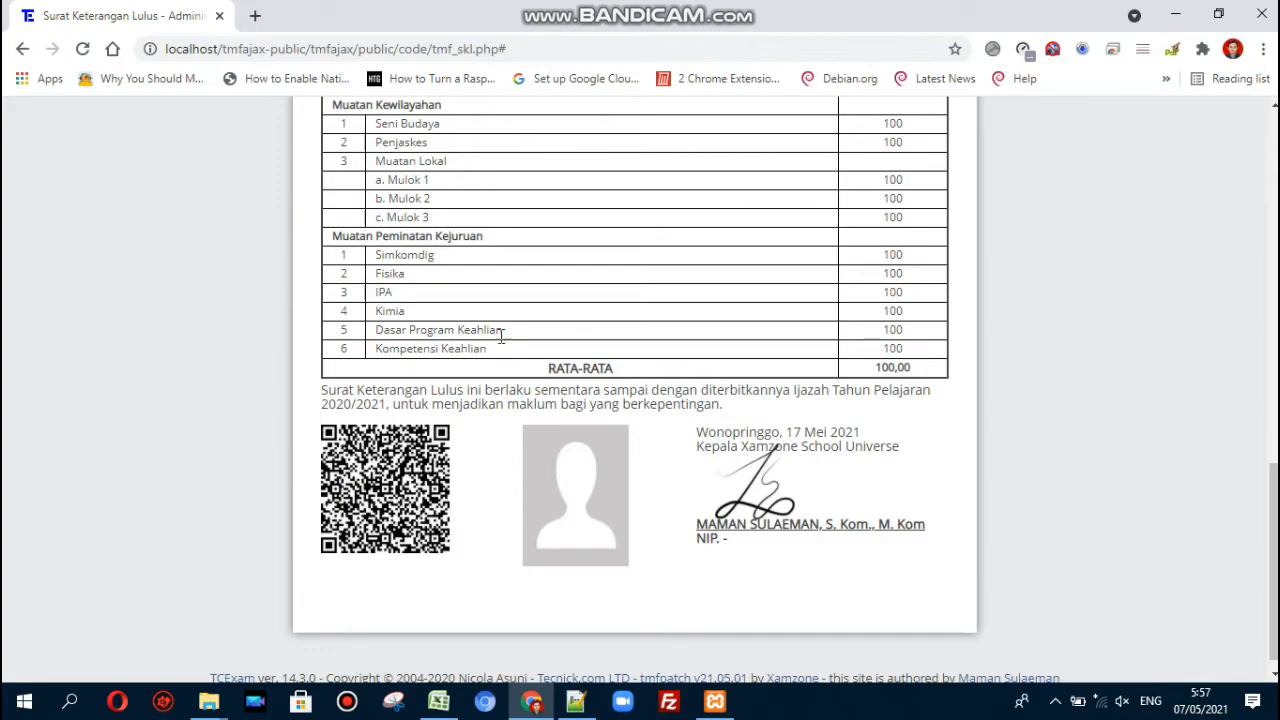
scroll(505, 338, up, 10)
scroll(505, 338, down, 2)
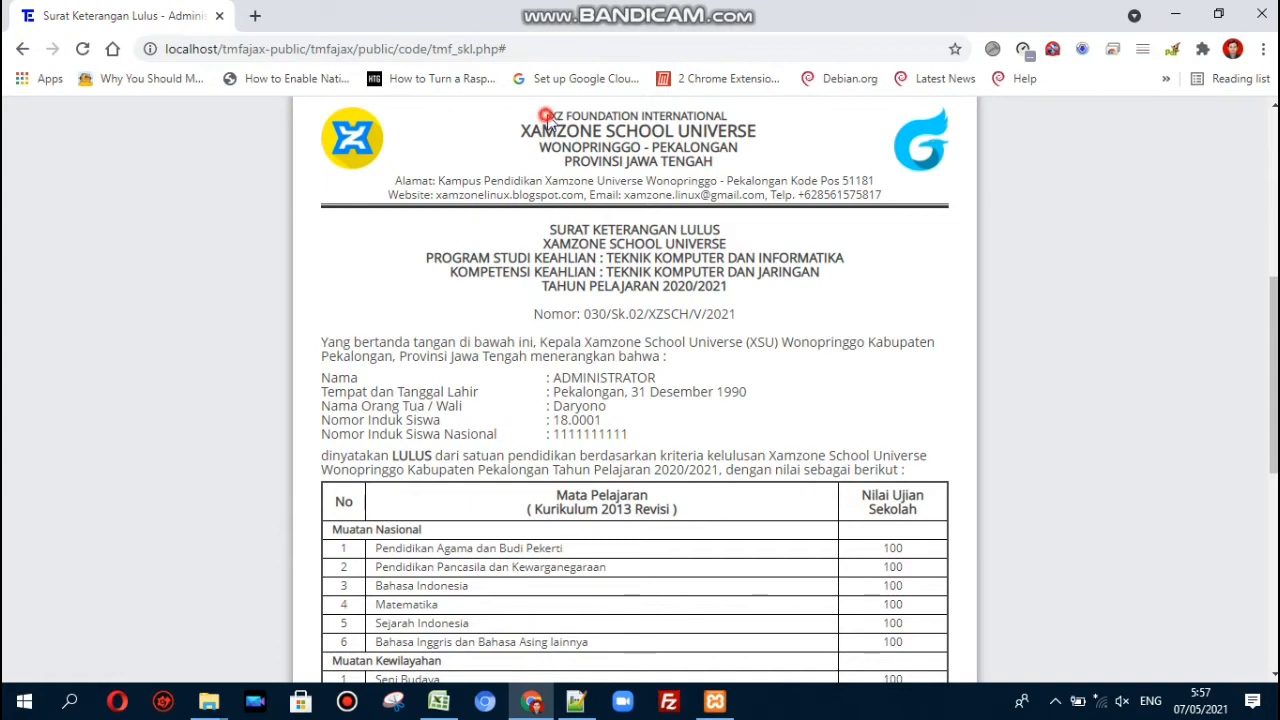
drag(548, 116, 718, 172)
click(728, 158)
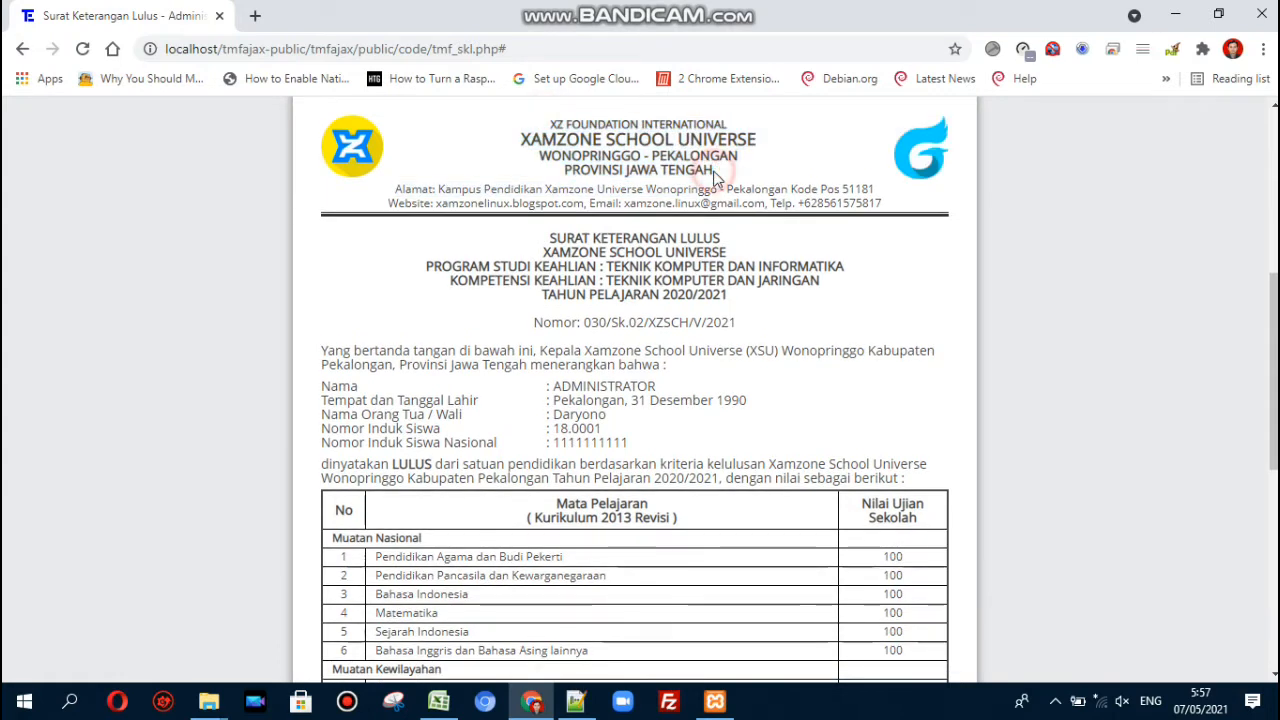
drag(394, 189, 895, 210)
click(894, 208)
key(alt+Tab)
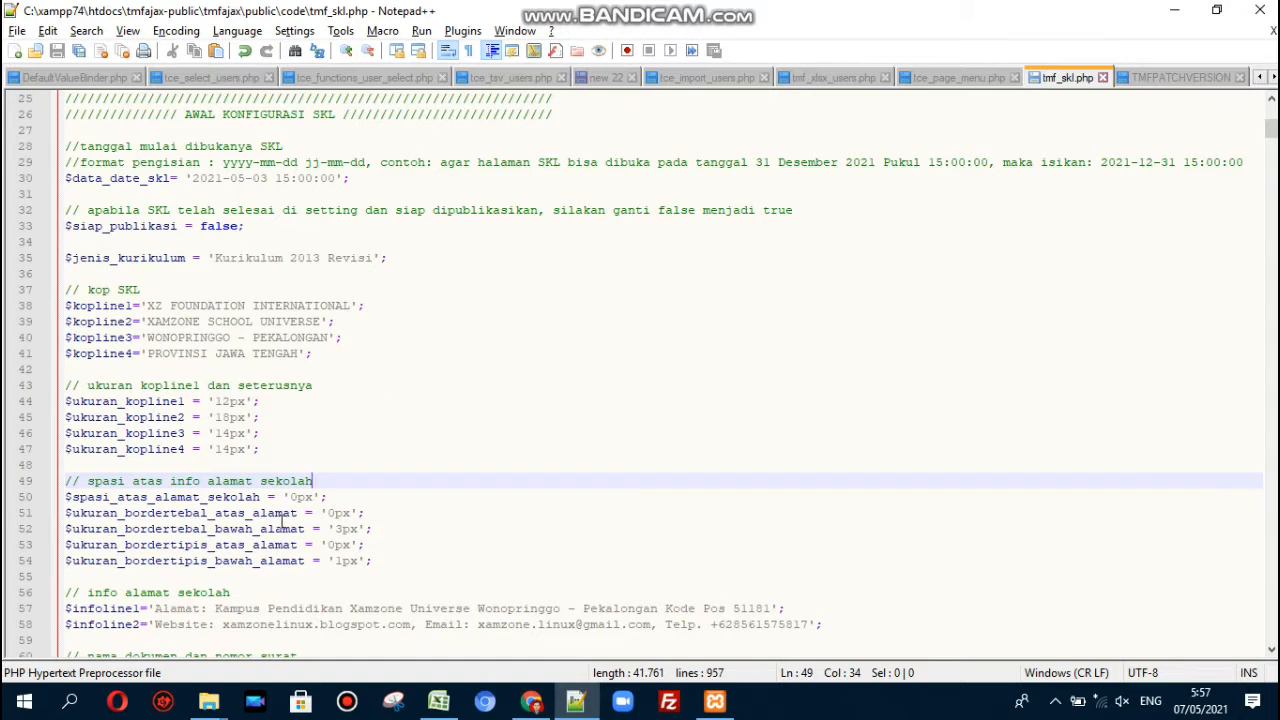
- Try the address block's top thick border at '3px', save, and check the reloaded SKL letter
click(322, 497)
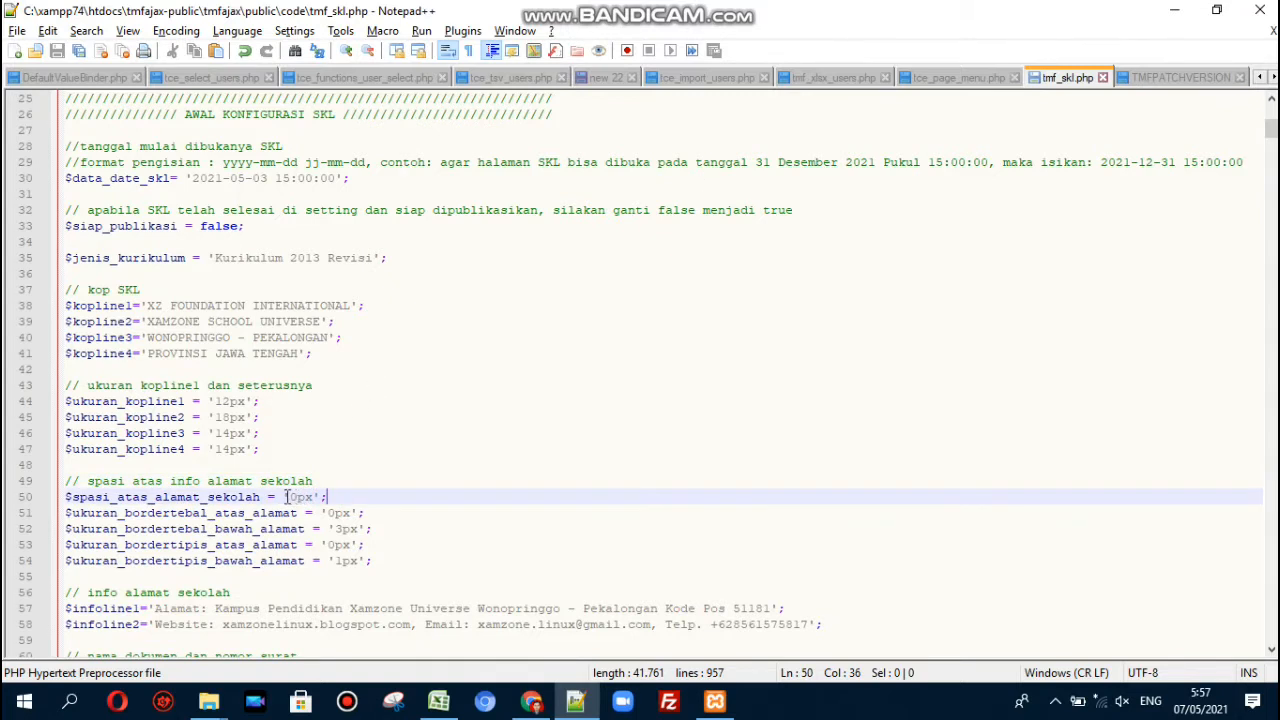
drag(287, 497, 313, 497)
click(328, 496)
click(341, 513)
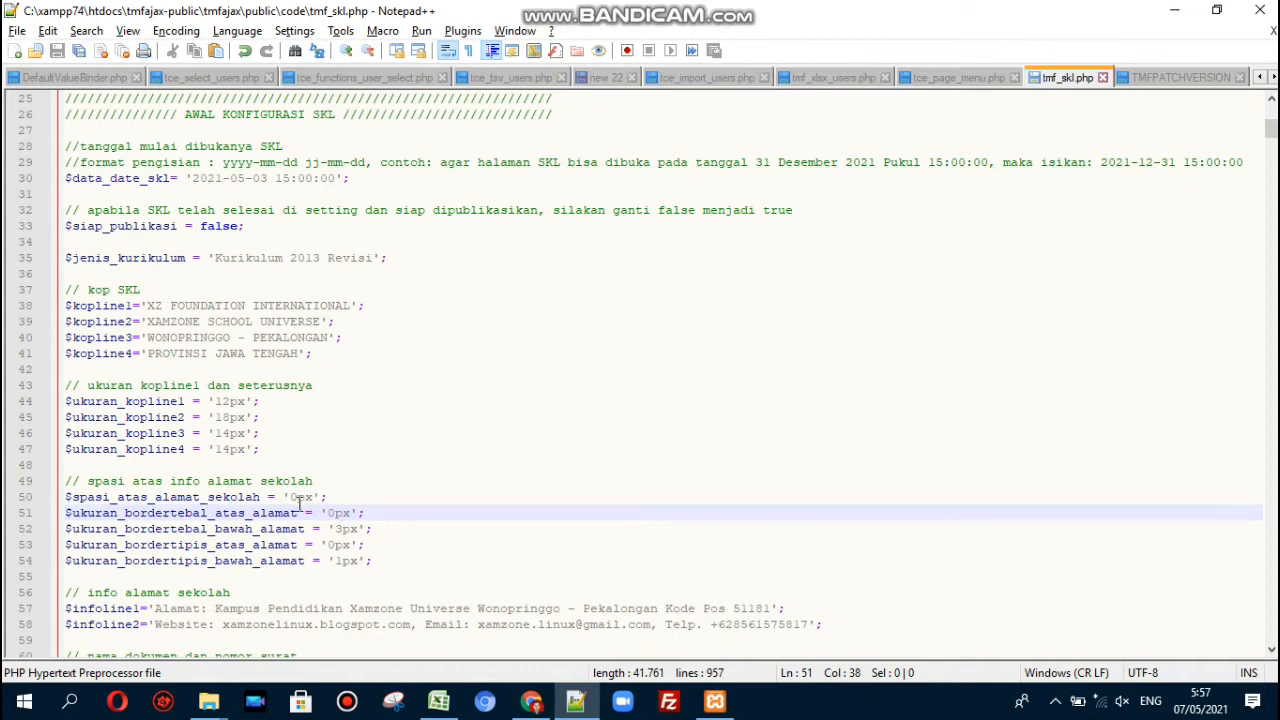
key(Left)
key(shift+Left)
text(3)
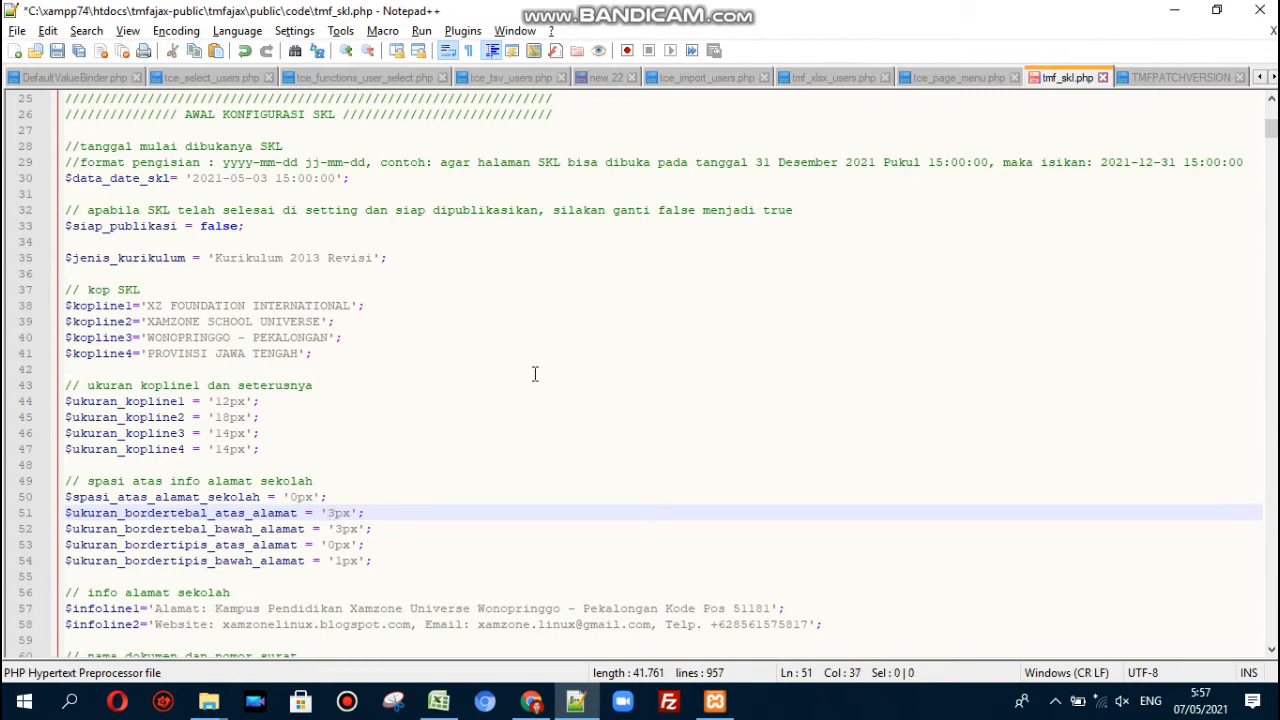
key(ctrl+s)
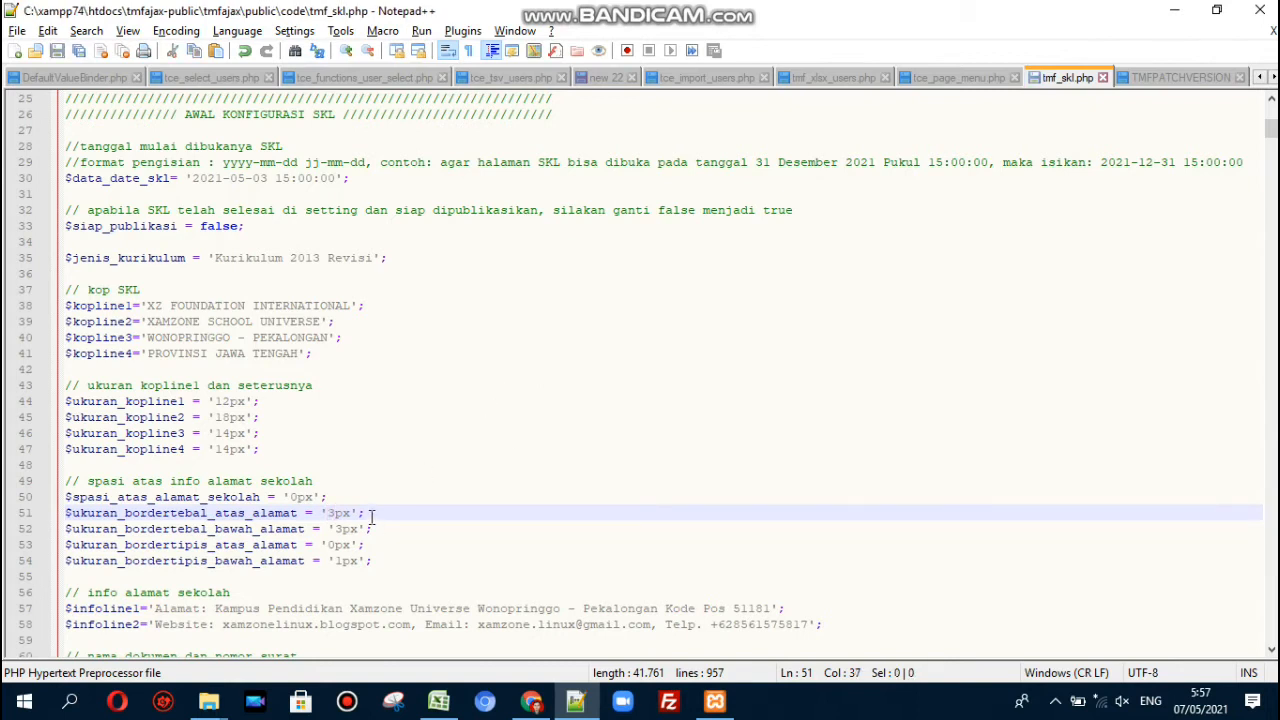
key(alt+Tab)
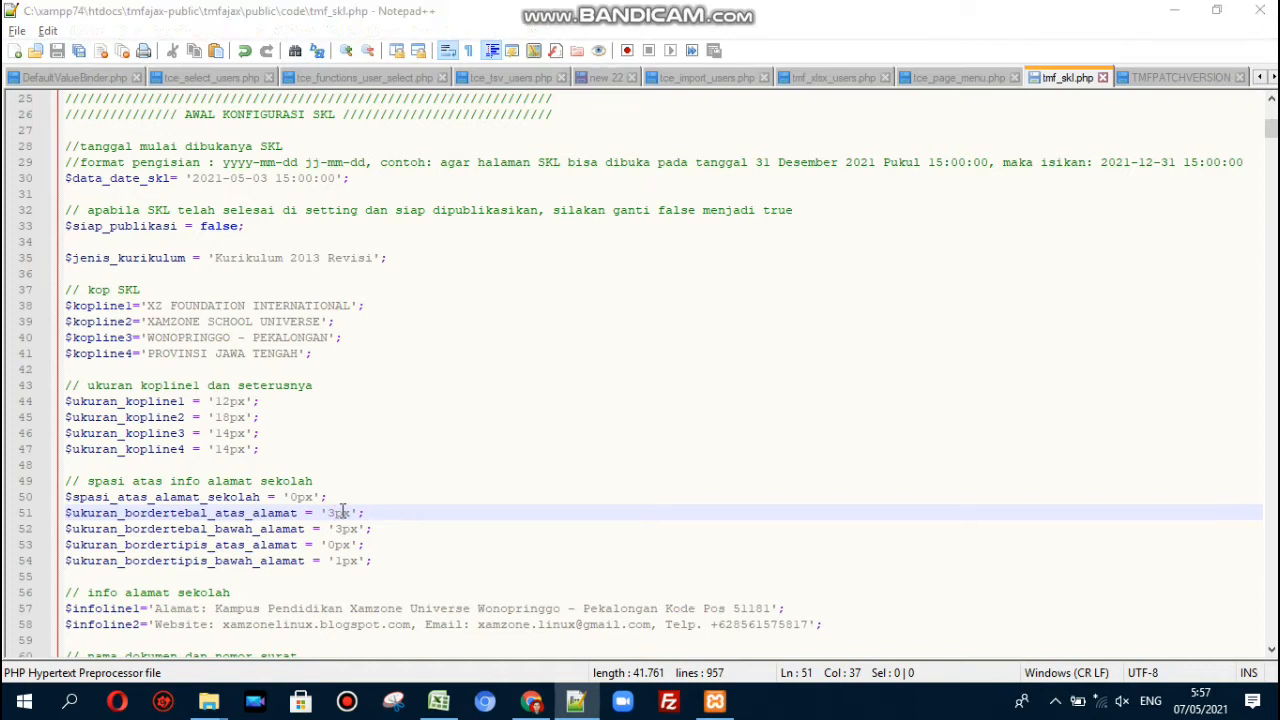
click(84, 48)
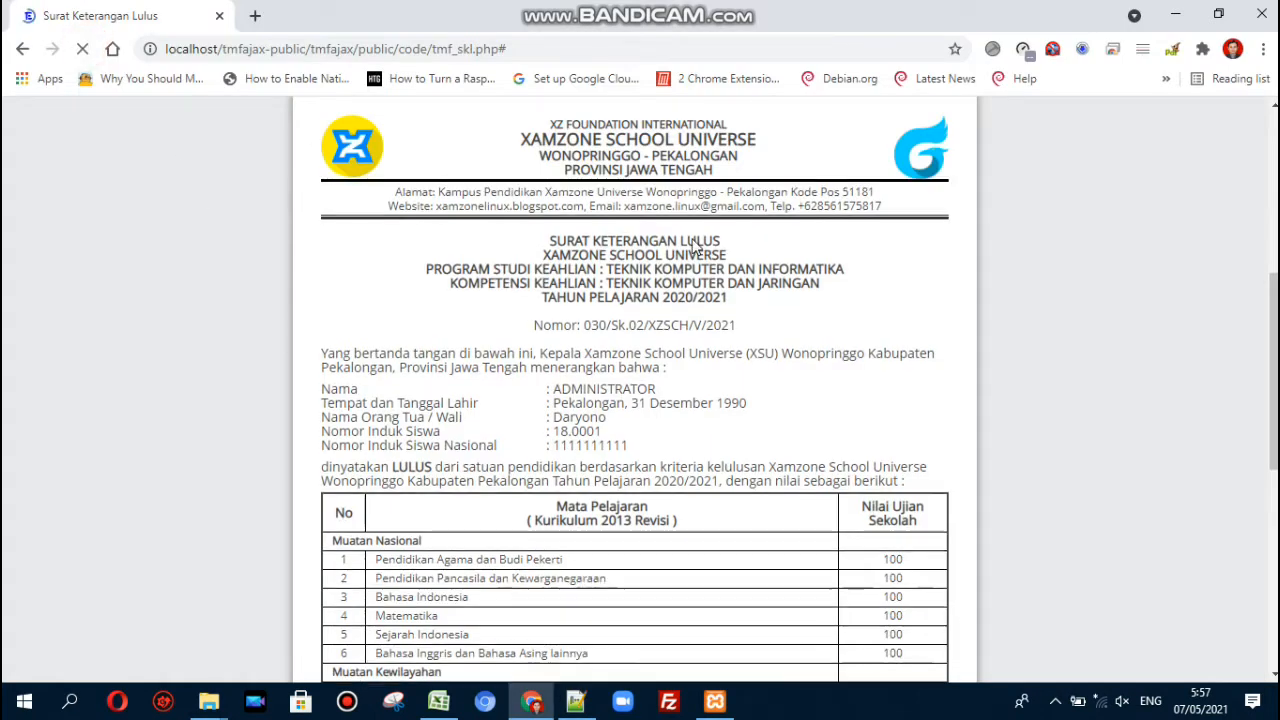
scroll(621, 190, up, 1)
scroll(621, 190, down, 1)
- Set $ukuran_bordertebal_atas_alamat back to '0px', save, and reload the SKL letter
key(alt+Tab)
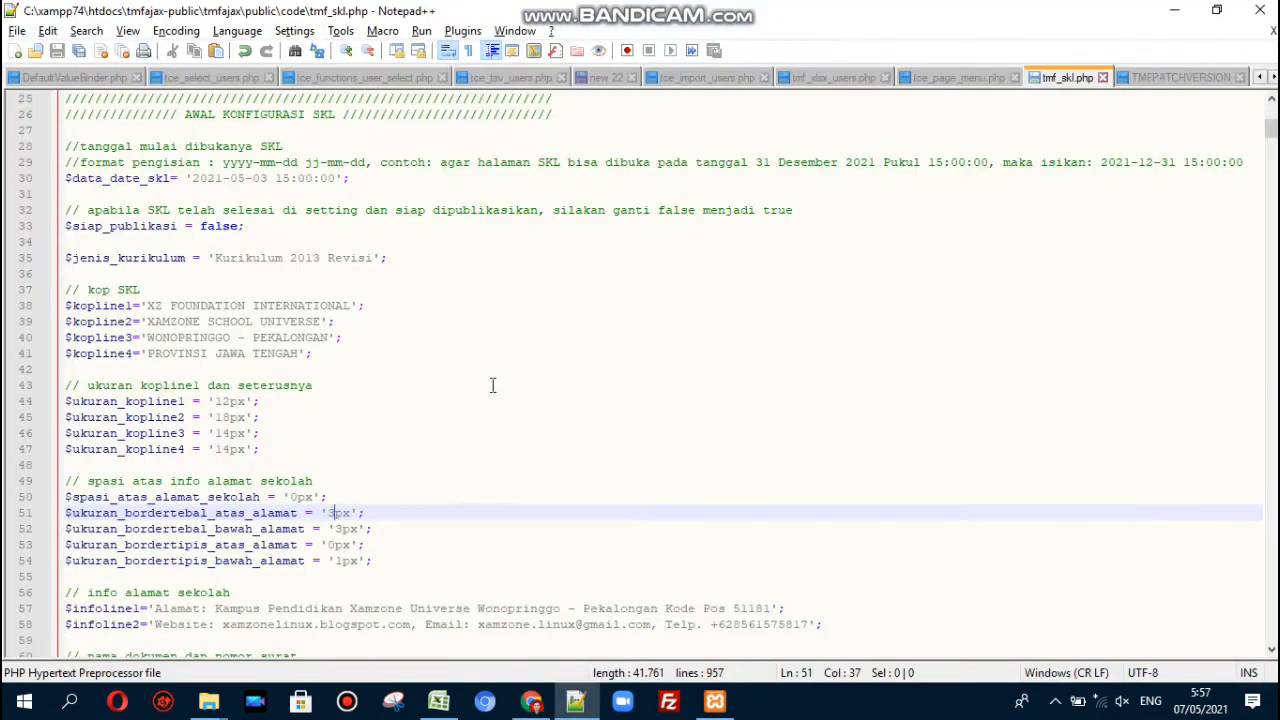
key(BackSpace)
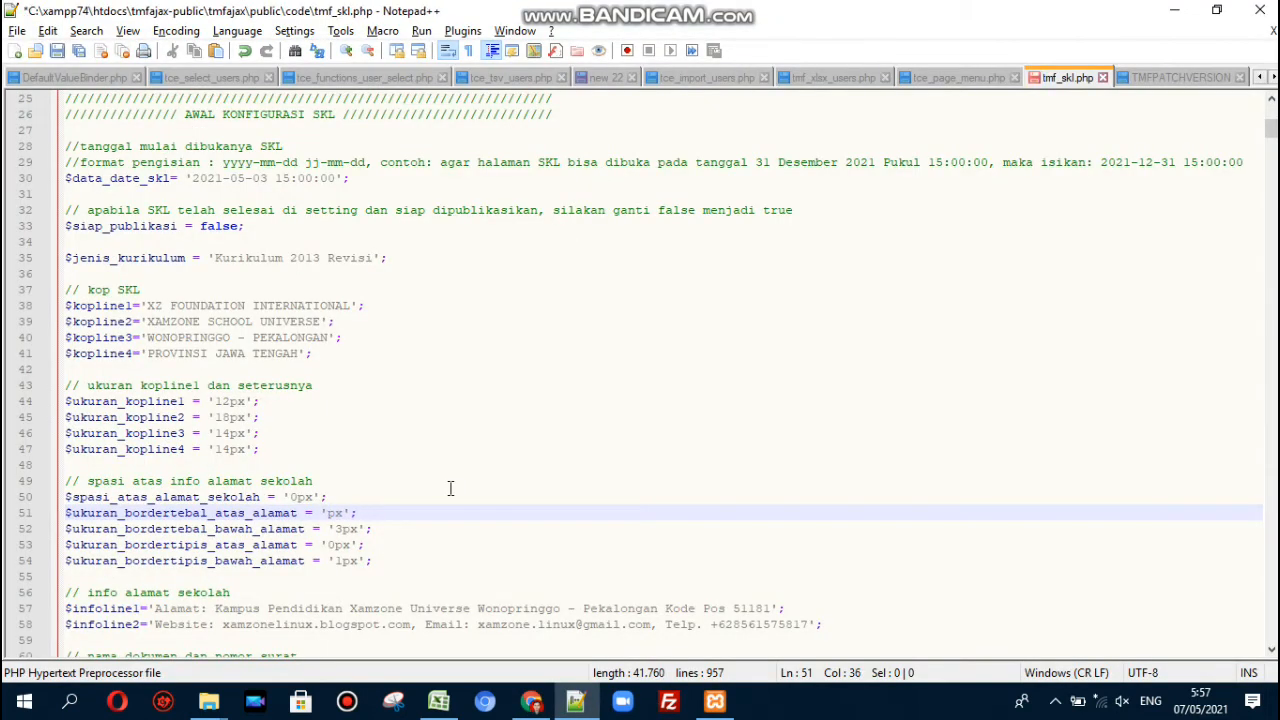
key(ctrl+s)
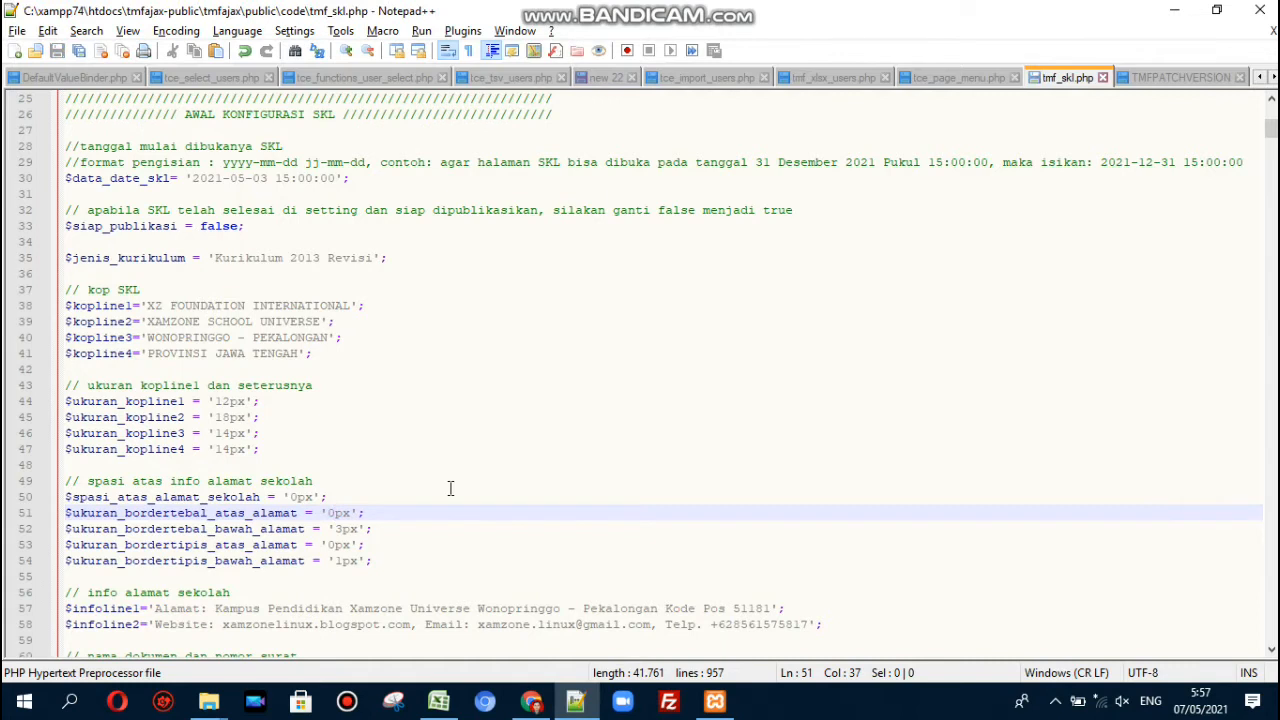
key(alt+Tab)
key(F5)
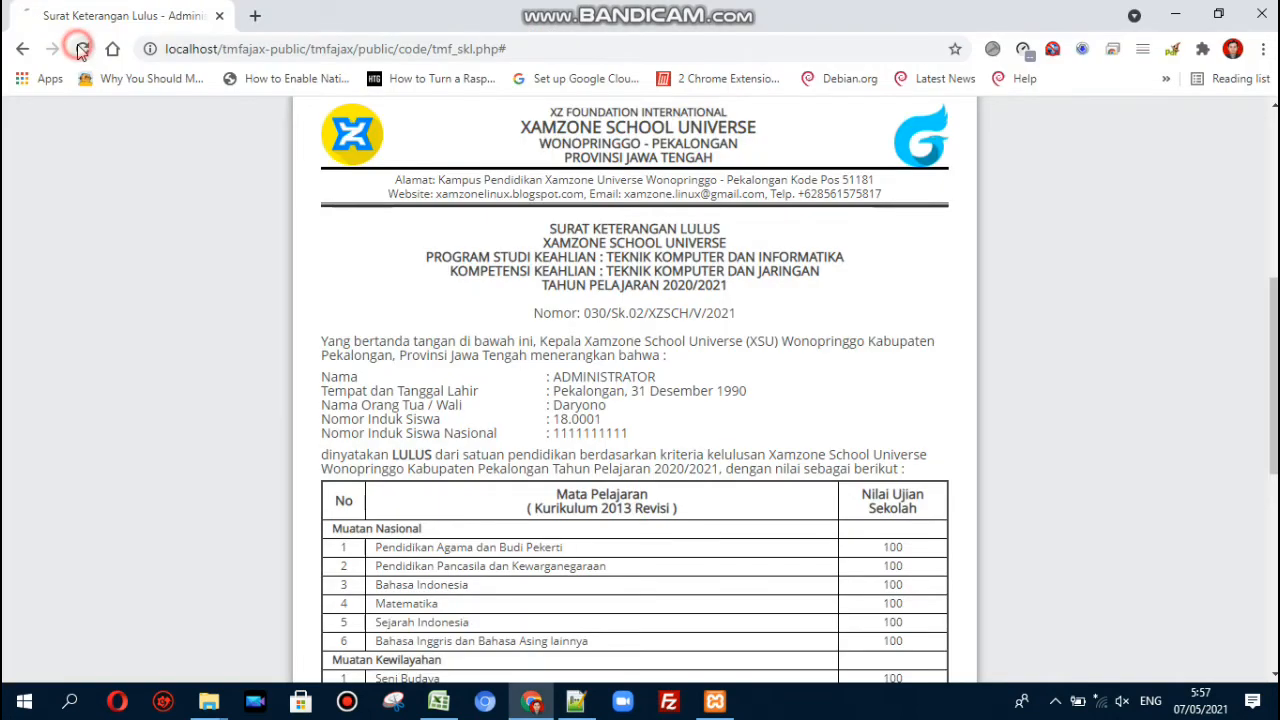
key(alt+Tab)
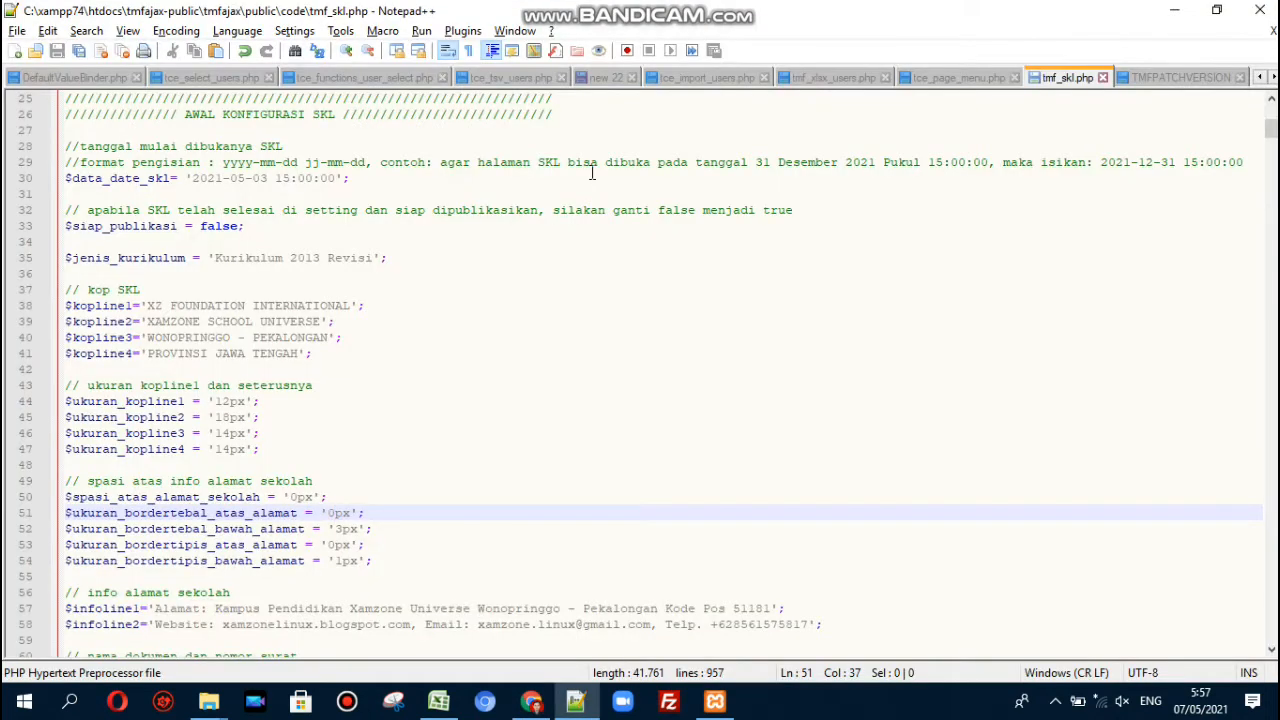
key(Down)
key(Down)
key(Down)
key(Down)
key(Down)
key(Down)
key(Down)
key(Down)
key(Down)
key(Down)
key(Down)
key(Down)
key(Down)
key(Down)
key(Down)
key(Down)
key(Down)
key(Down)
key(Down)
key(Down)
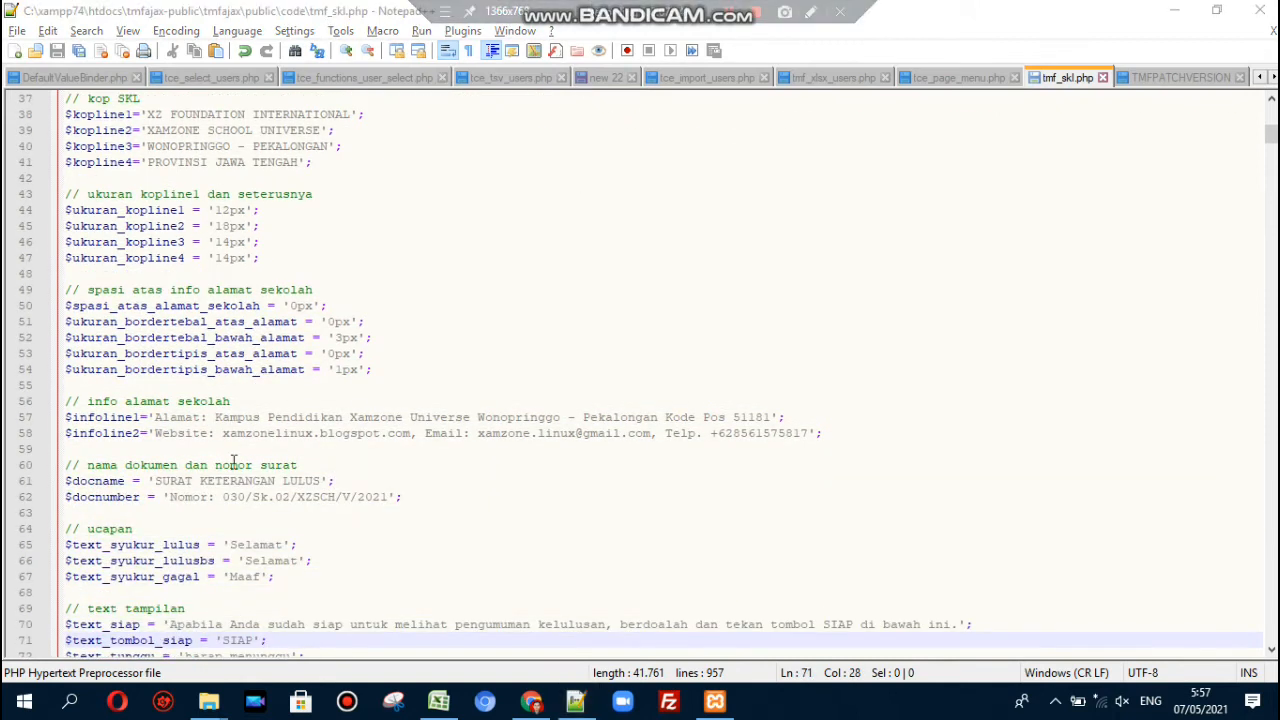
drag(158, 417, 743, 417)
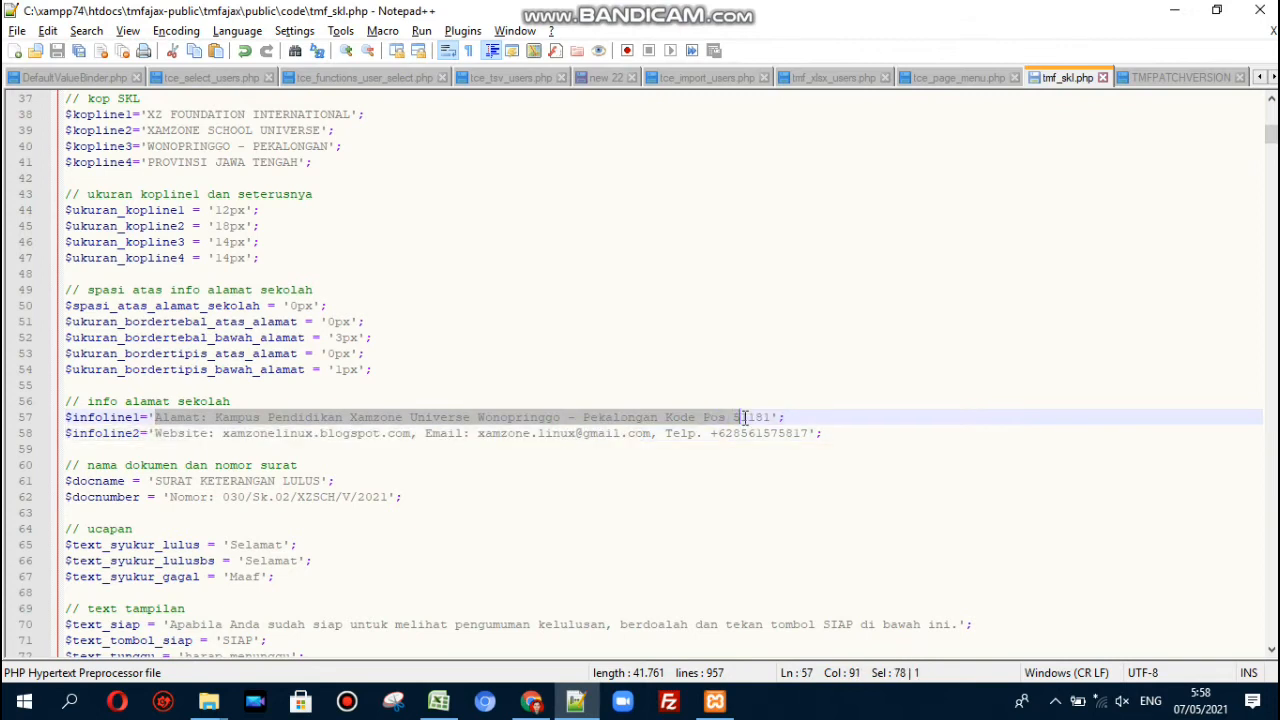
click(849, 434)
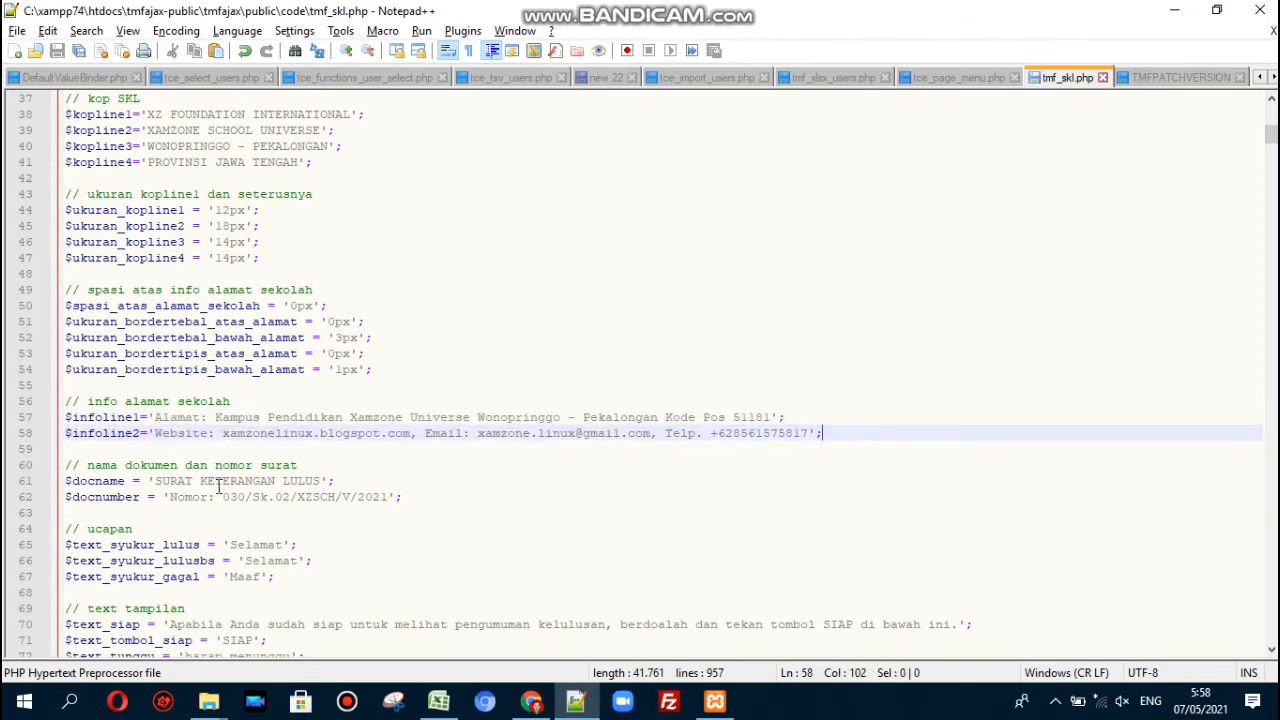
drag(156, 481, 320, 483)
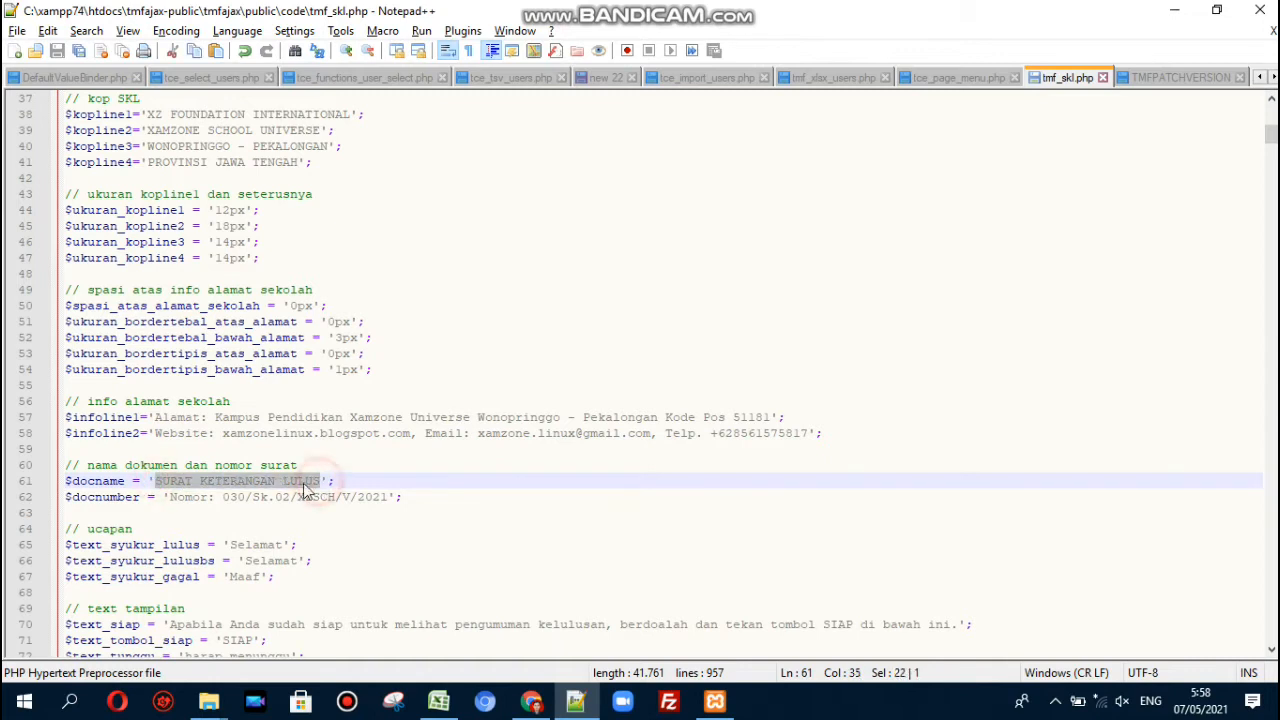
click(252, 484)
drag(170, 498, 390, 505)
click(388, 498)
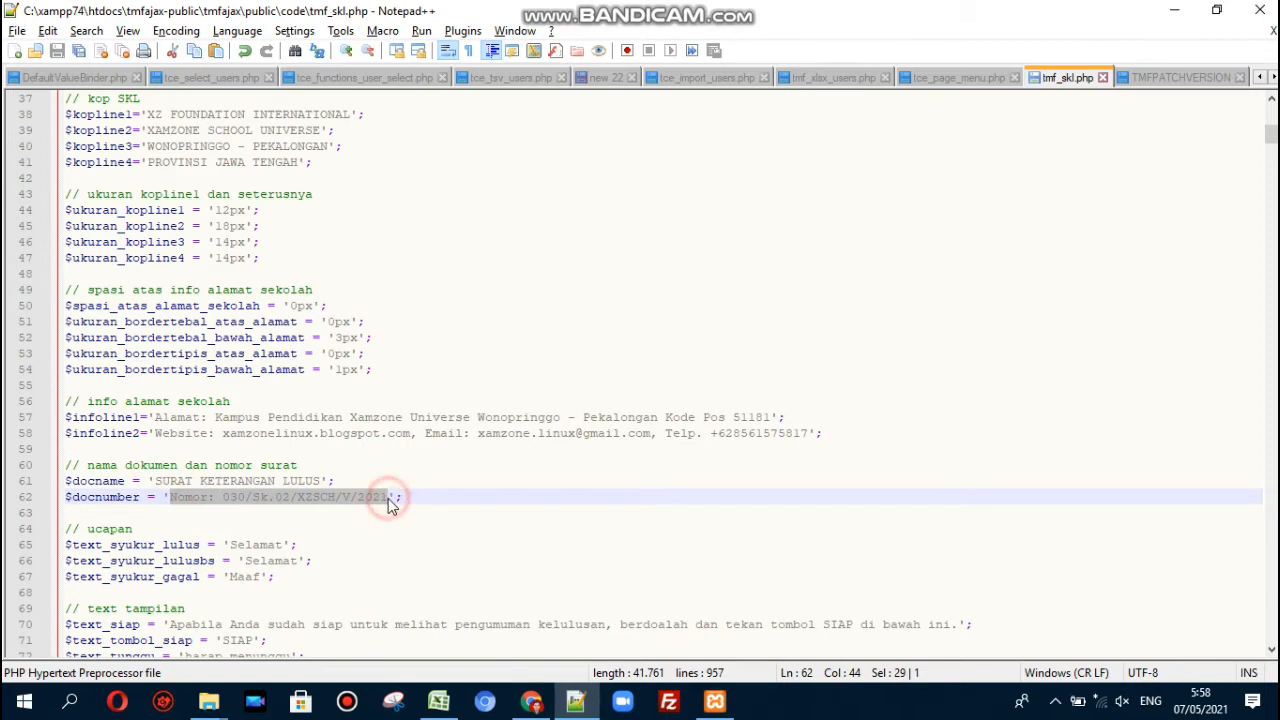
click(417, 506)
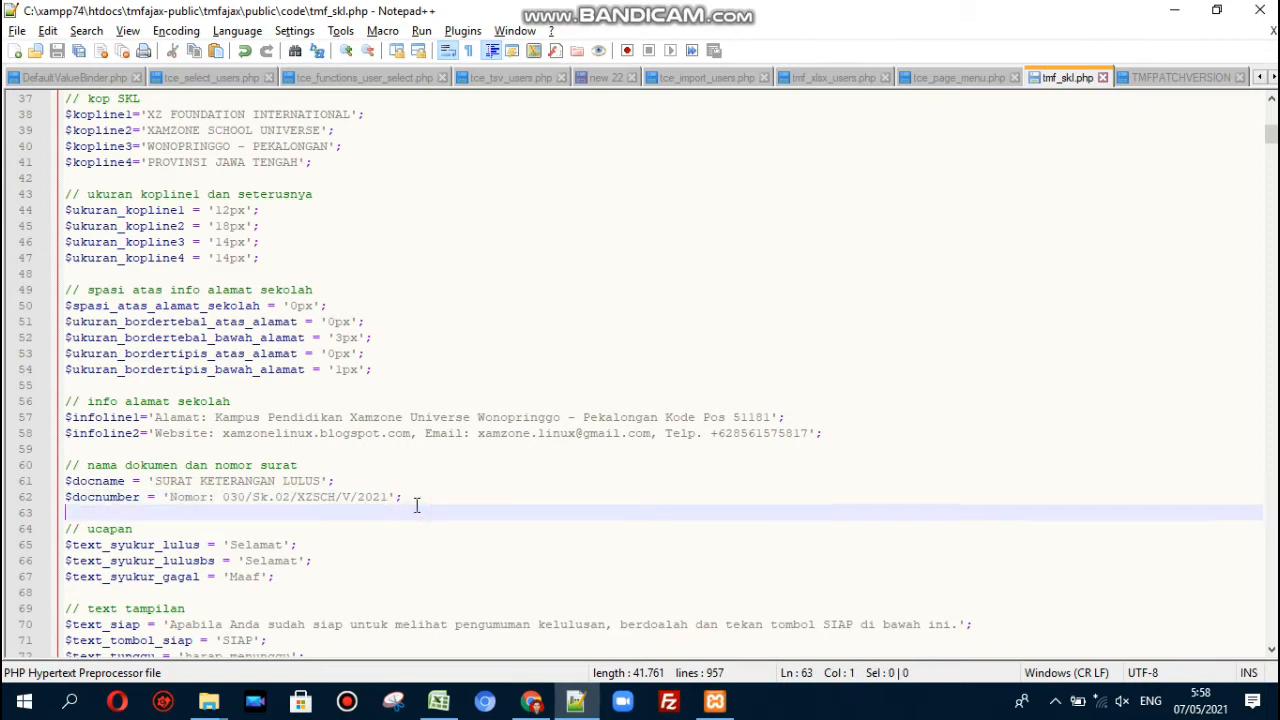
click(337, 540)
key(Down)
key(Down)
key(Down)
key(Down)
key(Down)
key(Down)
key(Down)
key(Down)
key(Down)
key(Down)
key(Down)
key(Down)
key(Down)
key(Down)
key(Down)
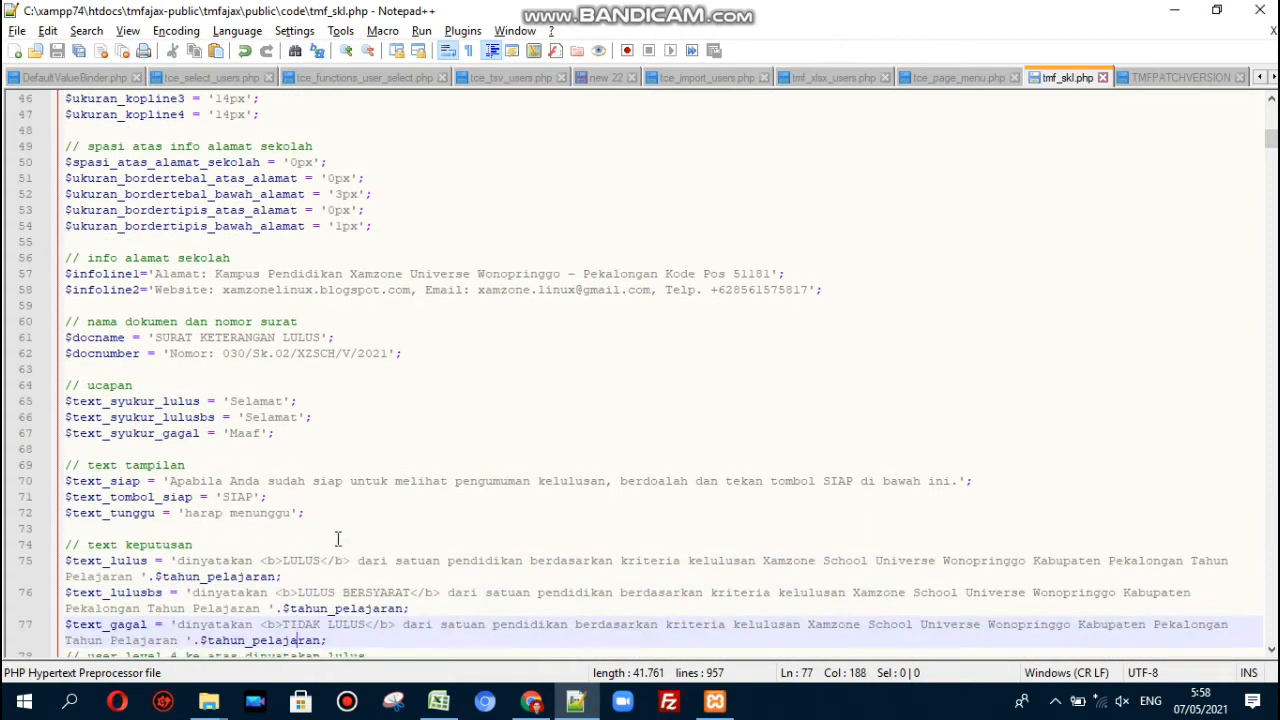
key(Down)
key(Down)
key(Down)
key(Down)
key(Down)
key(Down)
key(Down)
key(Down)
key(Down)
key(Down)
key(Down)
key(Down)
key(Down)
key(Down)
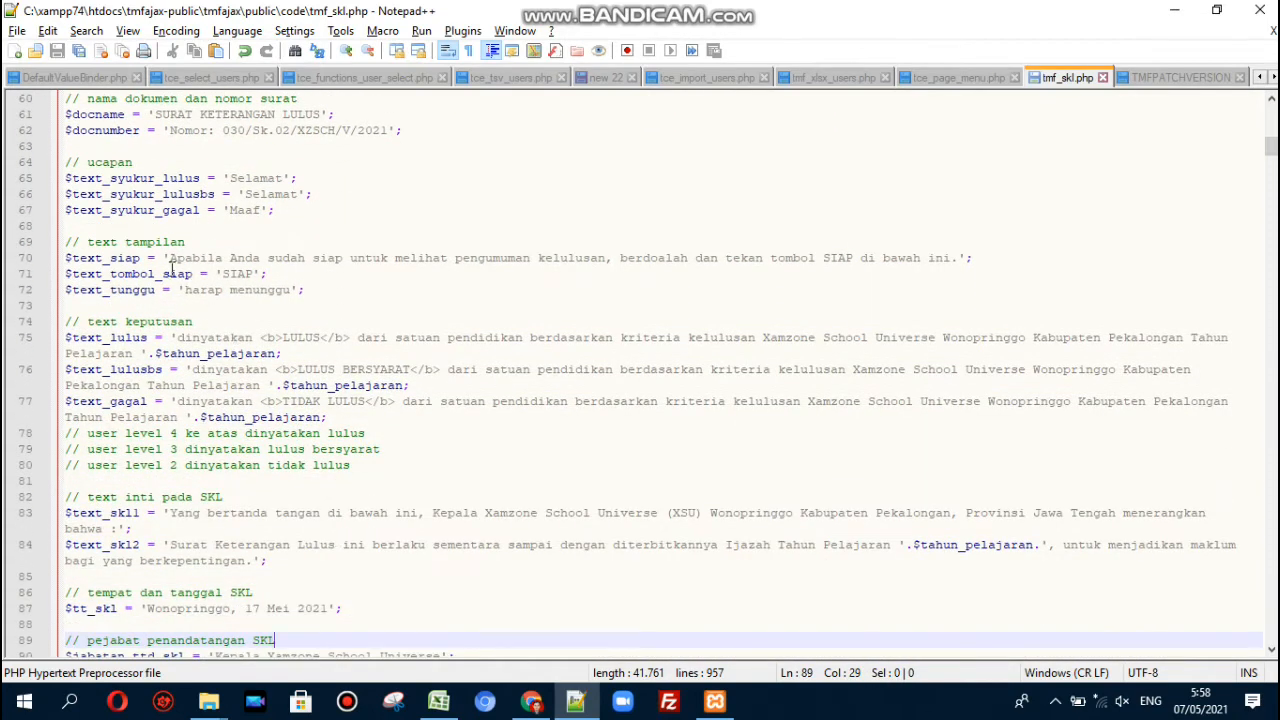
click(243, 178)
click(267, 194)
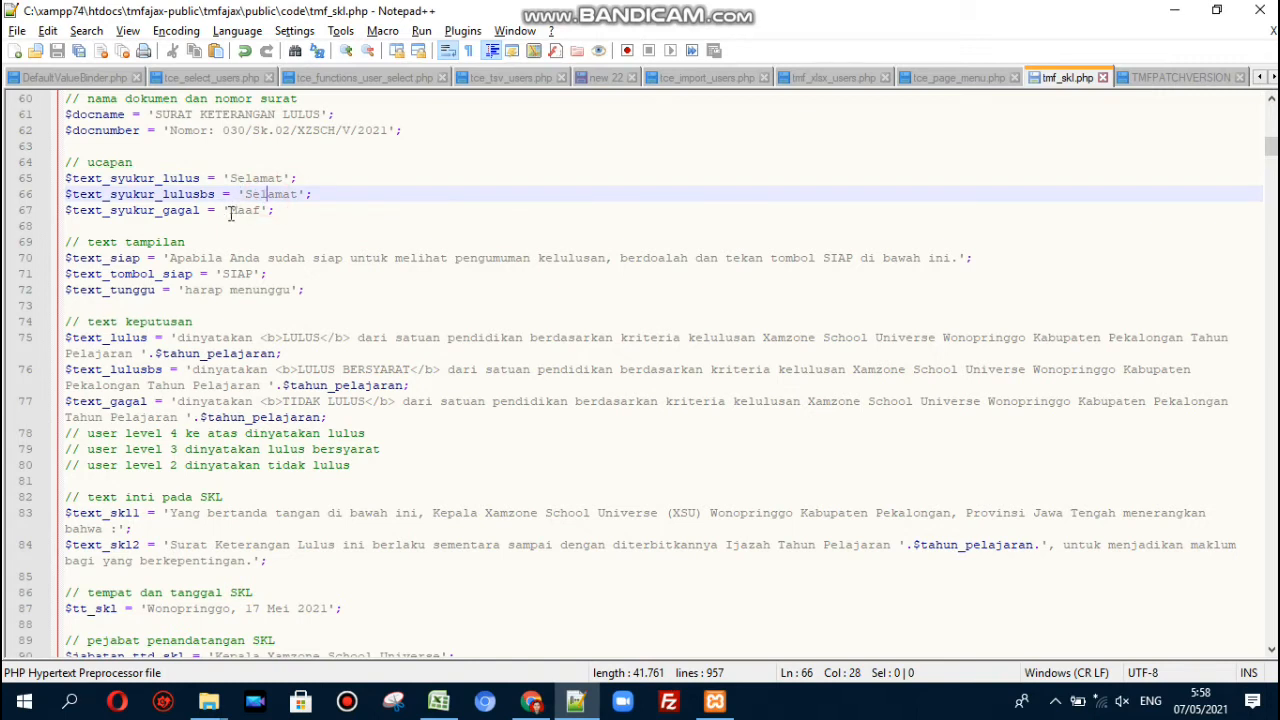
click(230, 212)
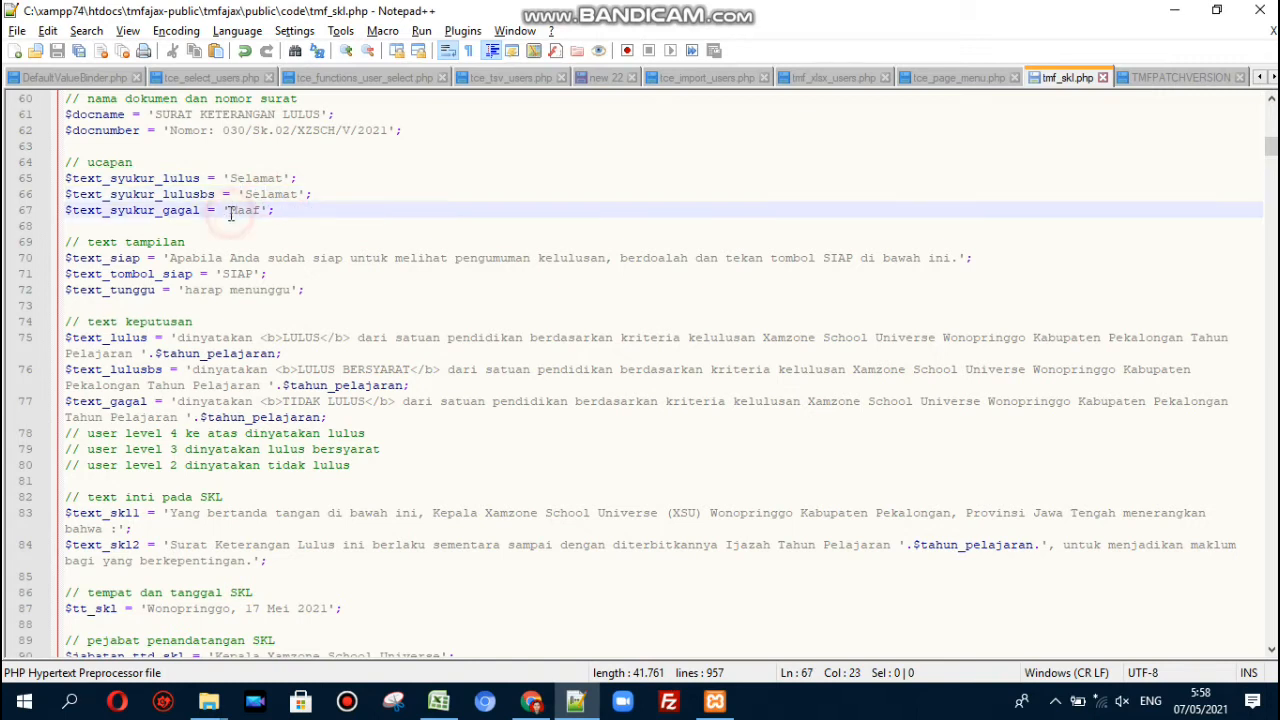
click(170, 258)
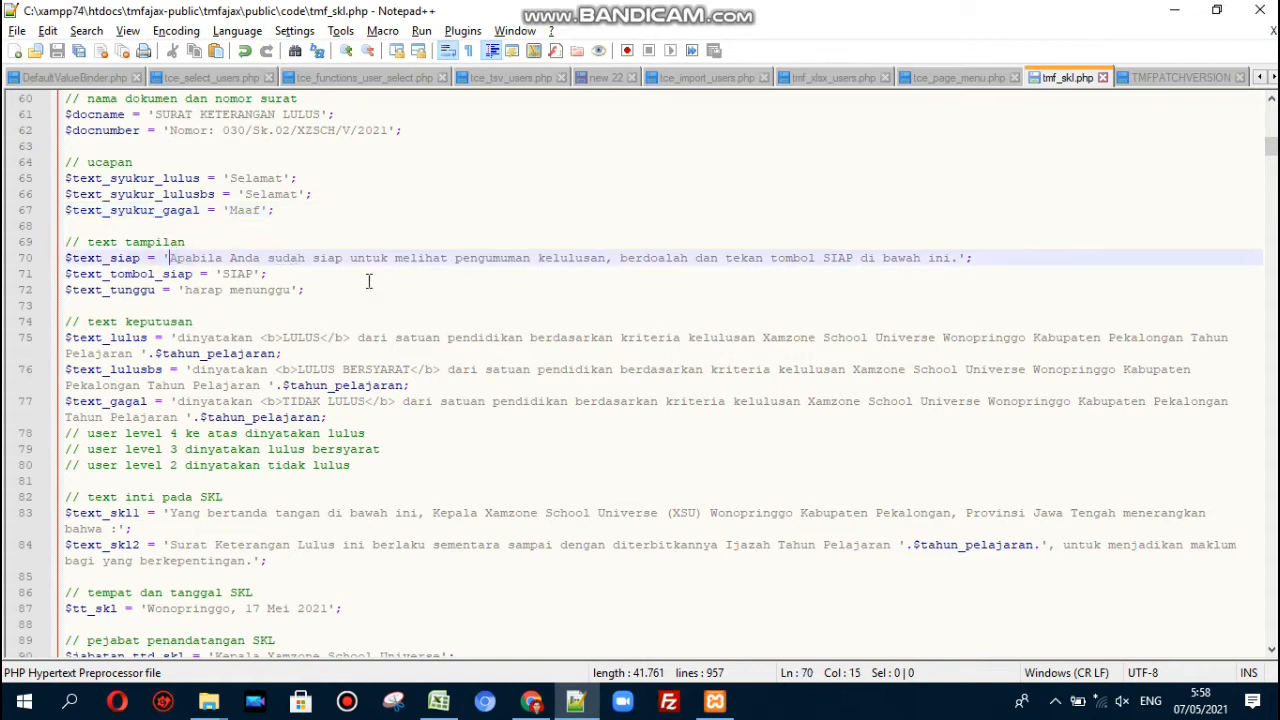
click(192, 340)
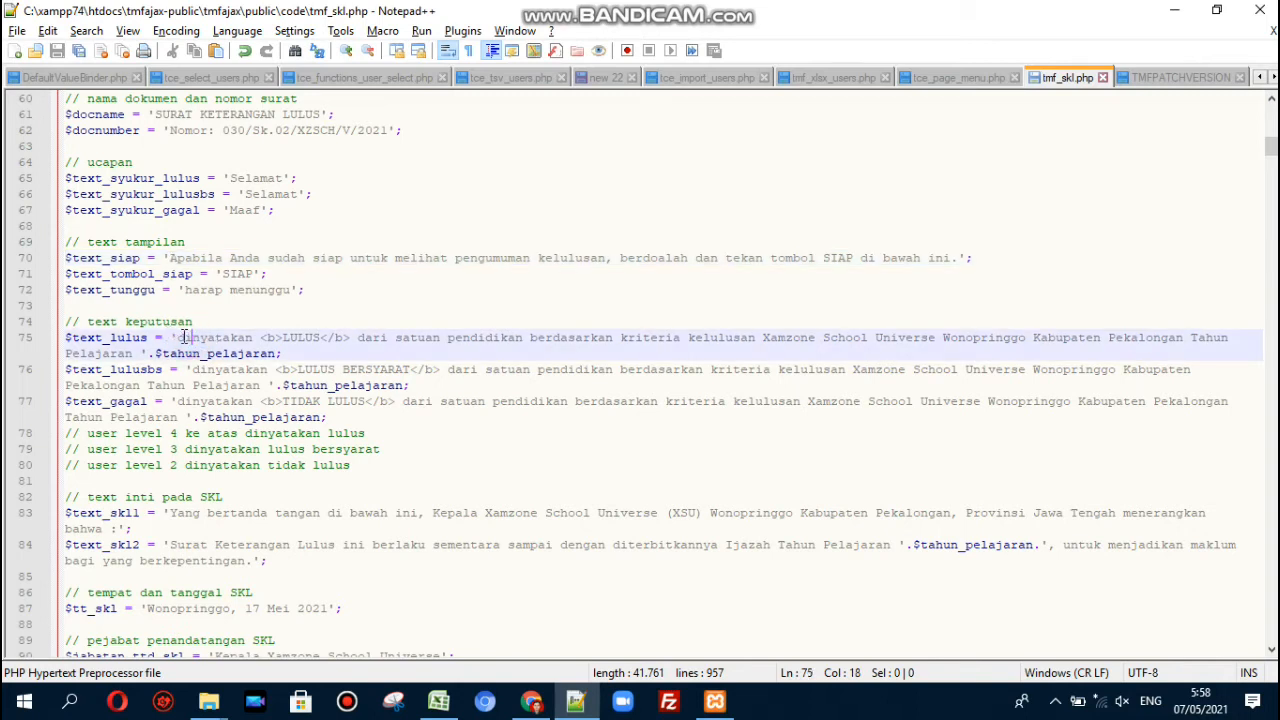
click(177, 340)
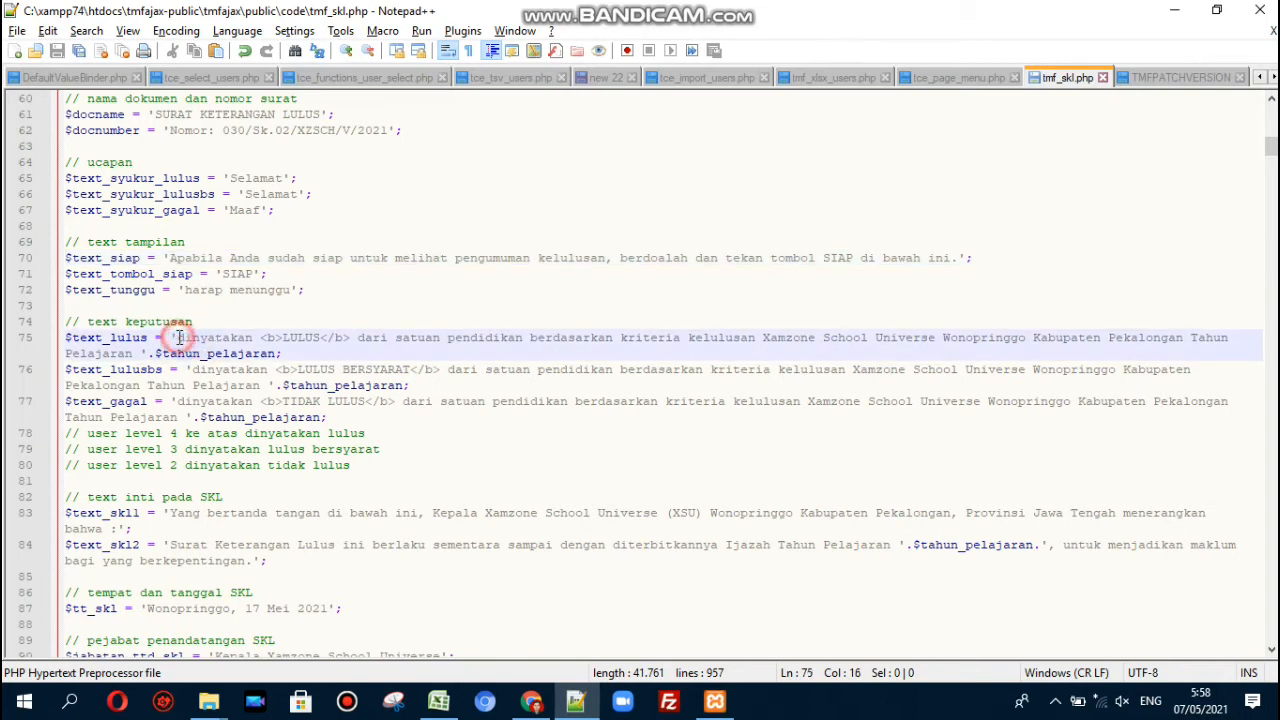
click(301, 354)
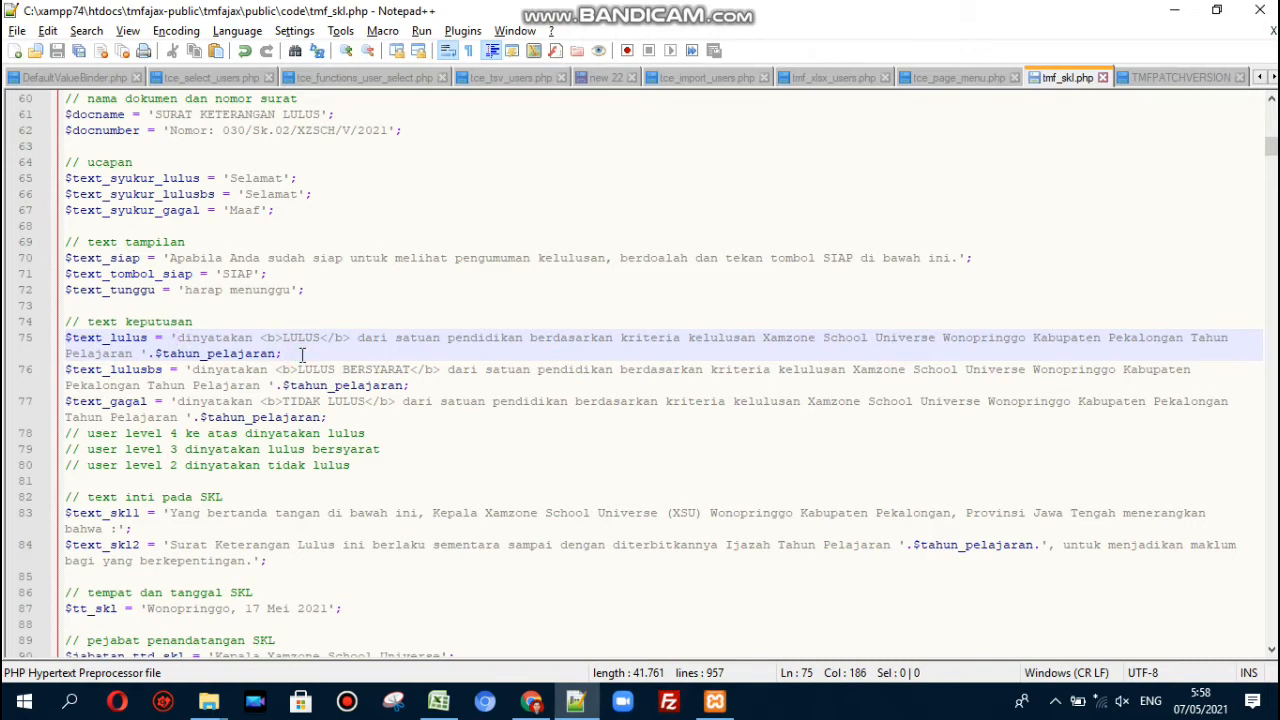
- Highlight the LULUS pass sentence on the SKL page to compare it with tmf_skl.php
key(alt+Tab)
scroll(303, 362, up, 3)
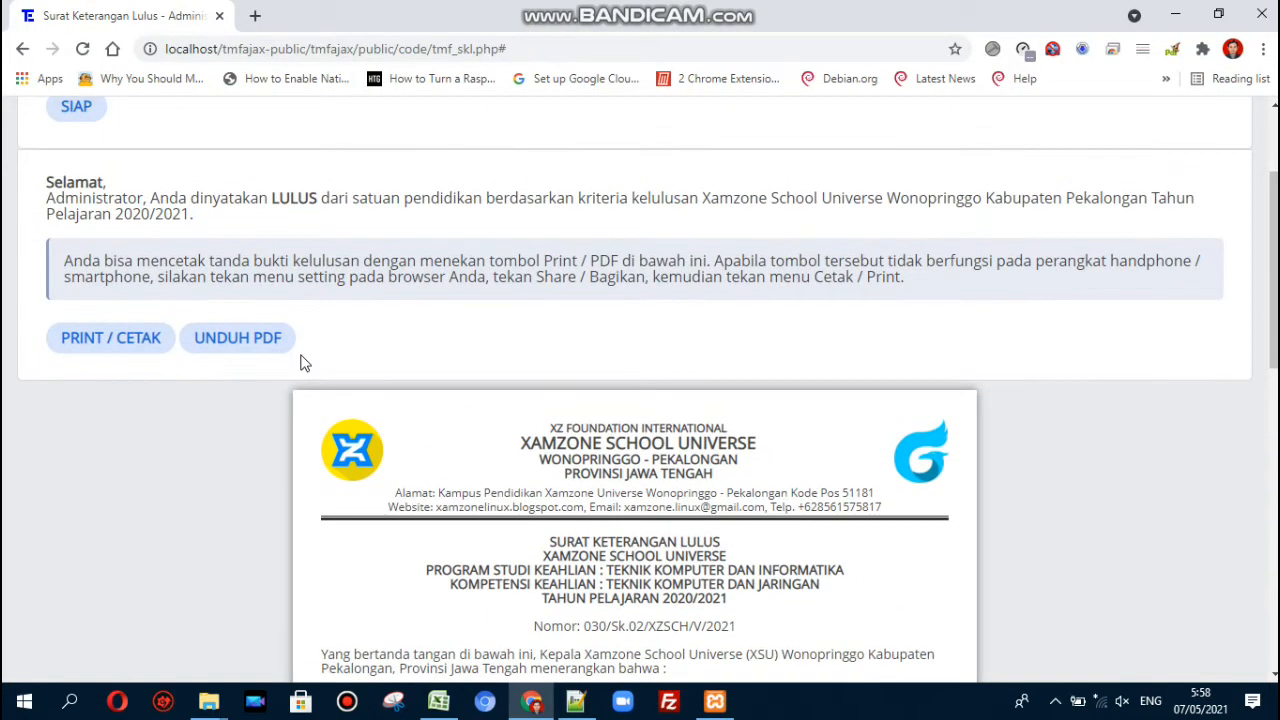
scroll(303, 362, up, 1)
drag(47, 250, 200, 270)
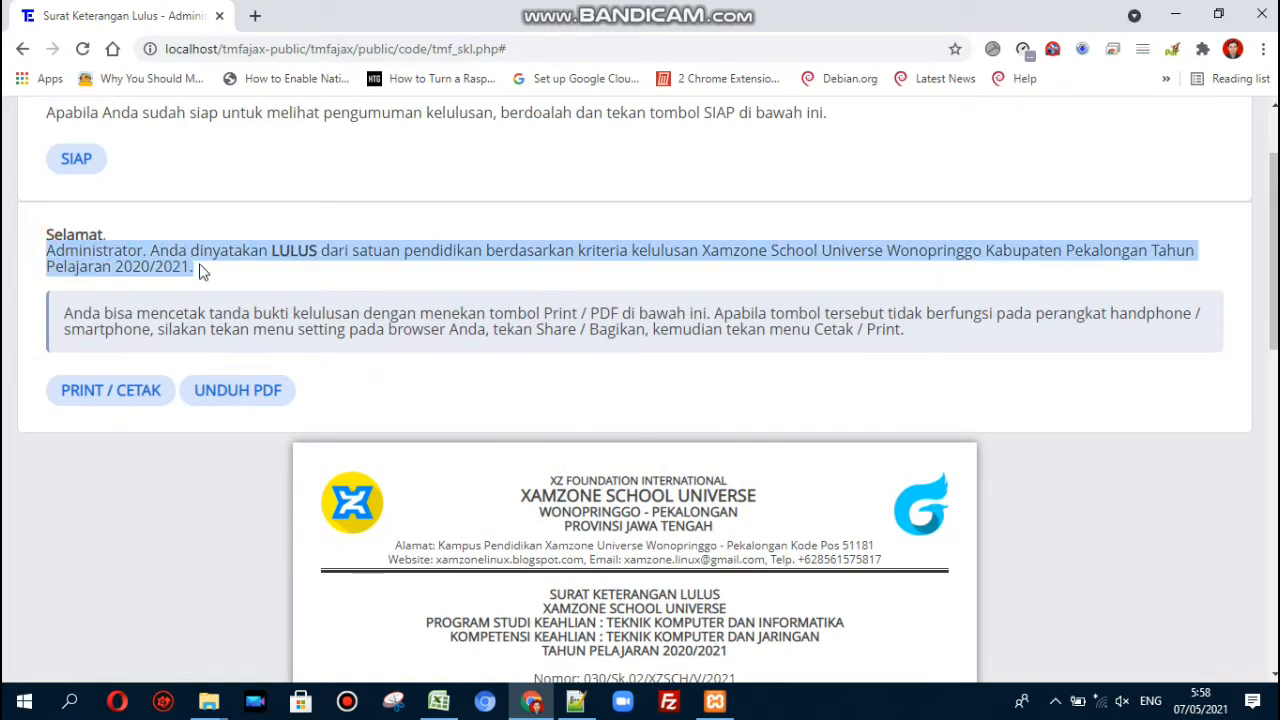
key(alt+Tab)
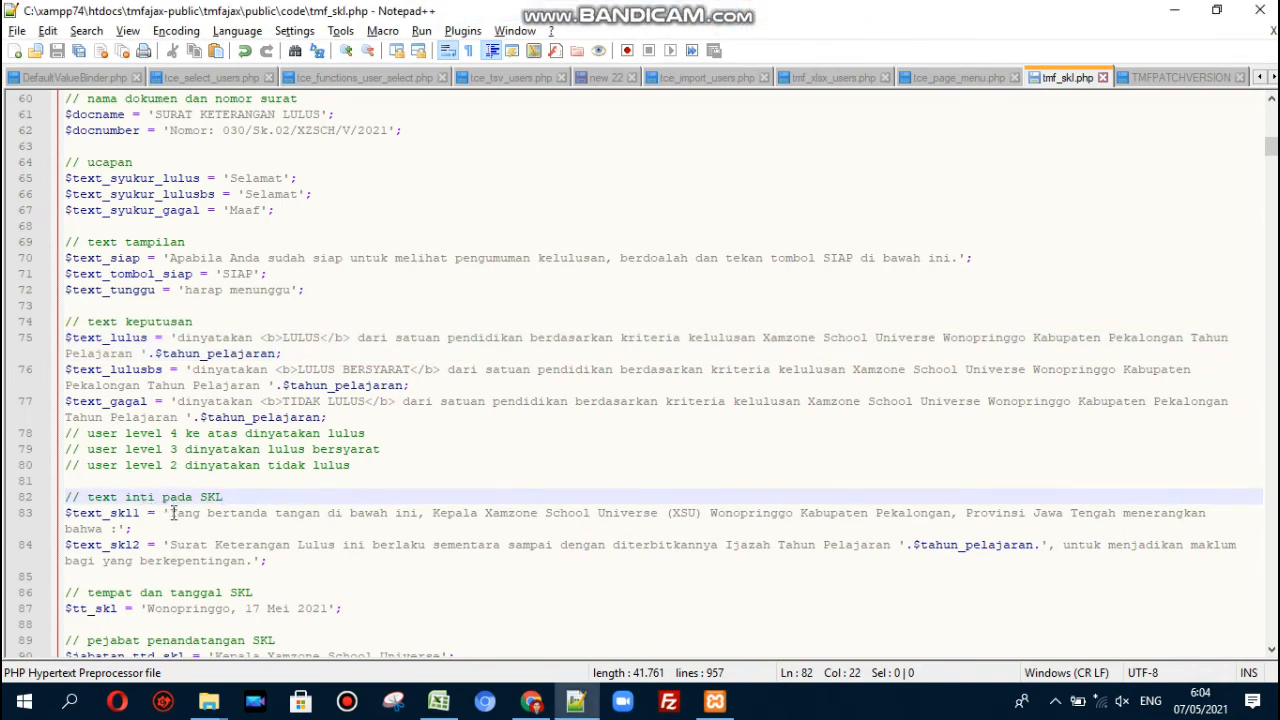
- Compare the opening-sentence setting on line 83 with the letter text, then scroll the page to the top
drag(170, 513, 118, 528)
key(alt+Tab)
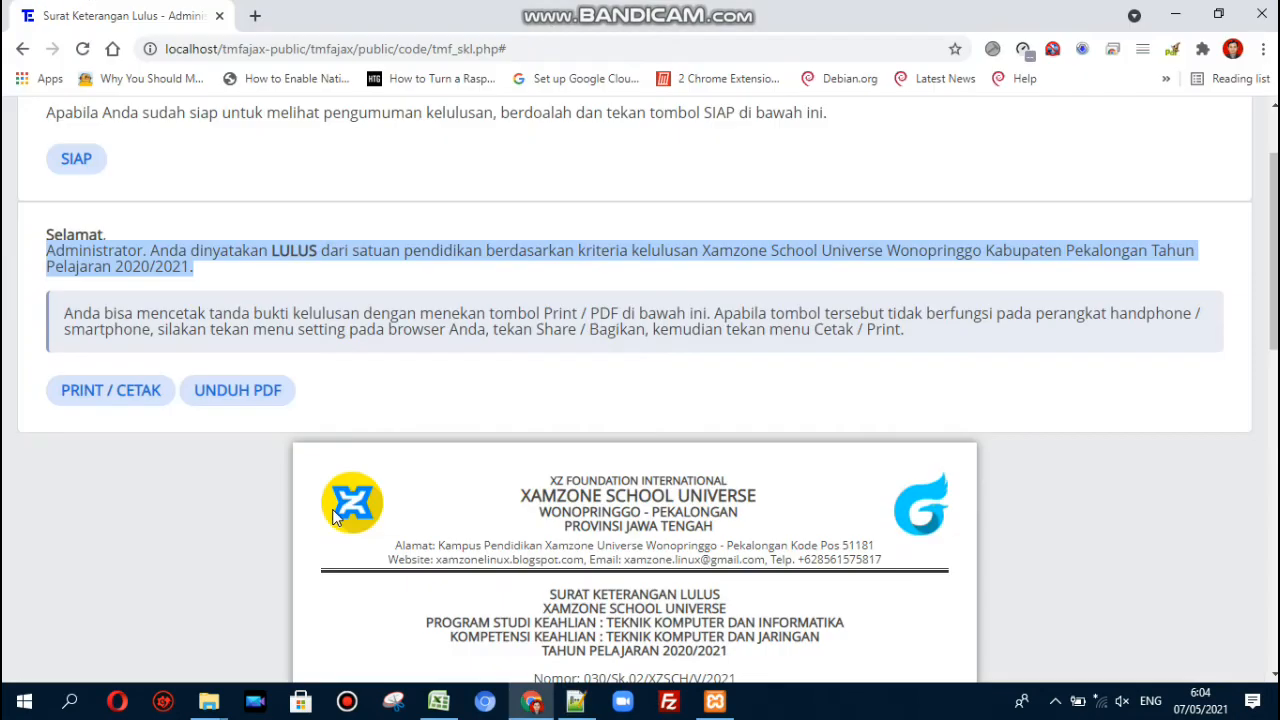
scroll(506, 477, down, 4)
drag(321, 390, 679, 400)
click(679, 405)
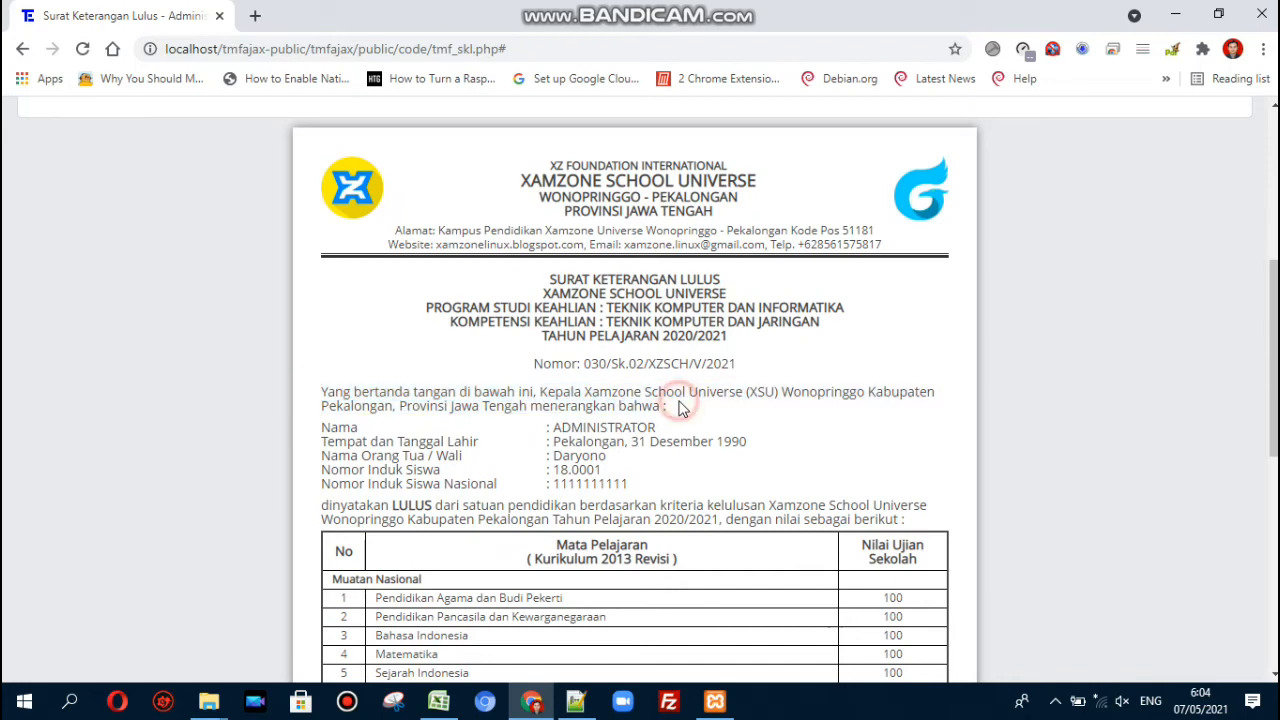
scroll(680, 408, down, 1)
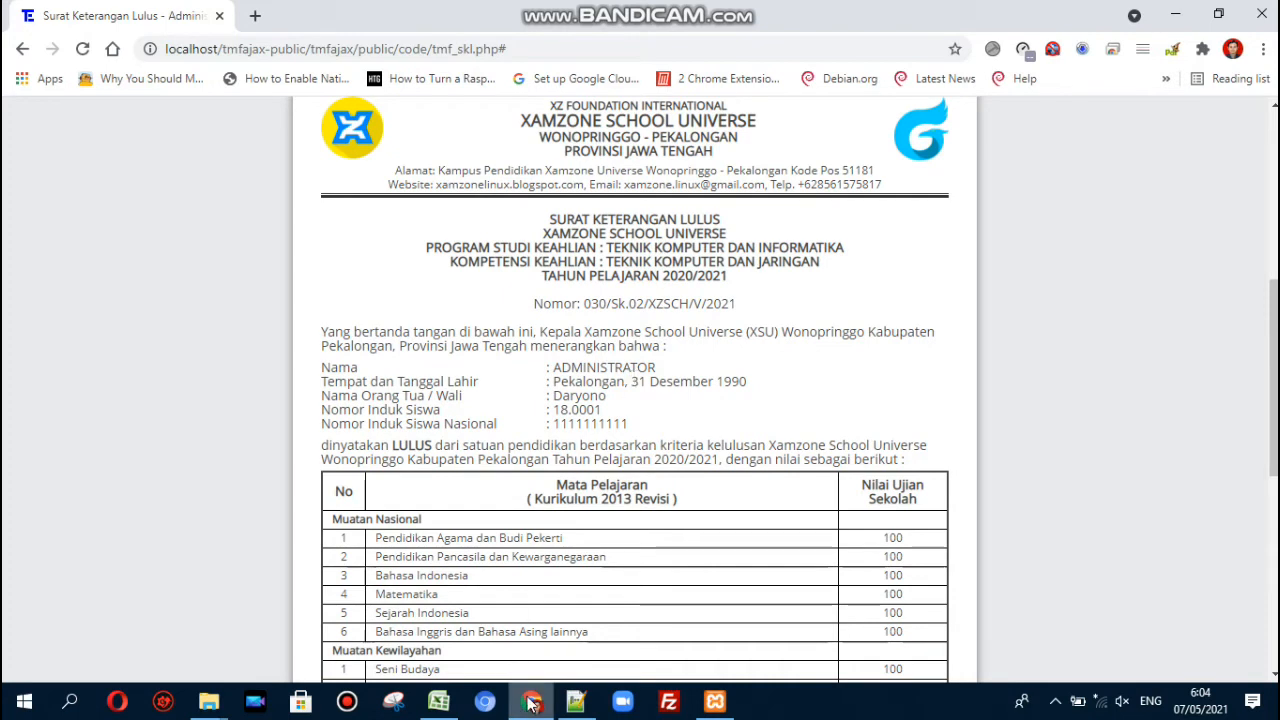
scroll(167, 314, up, 5)
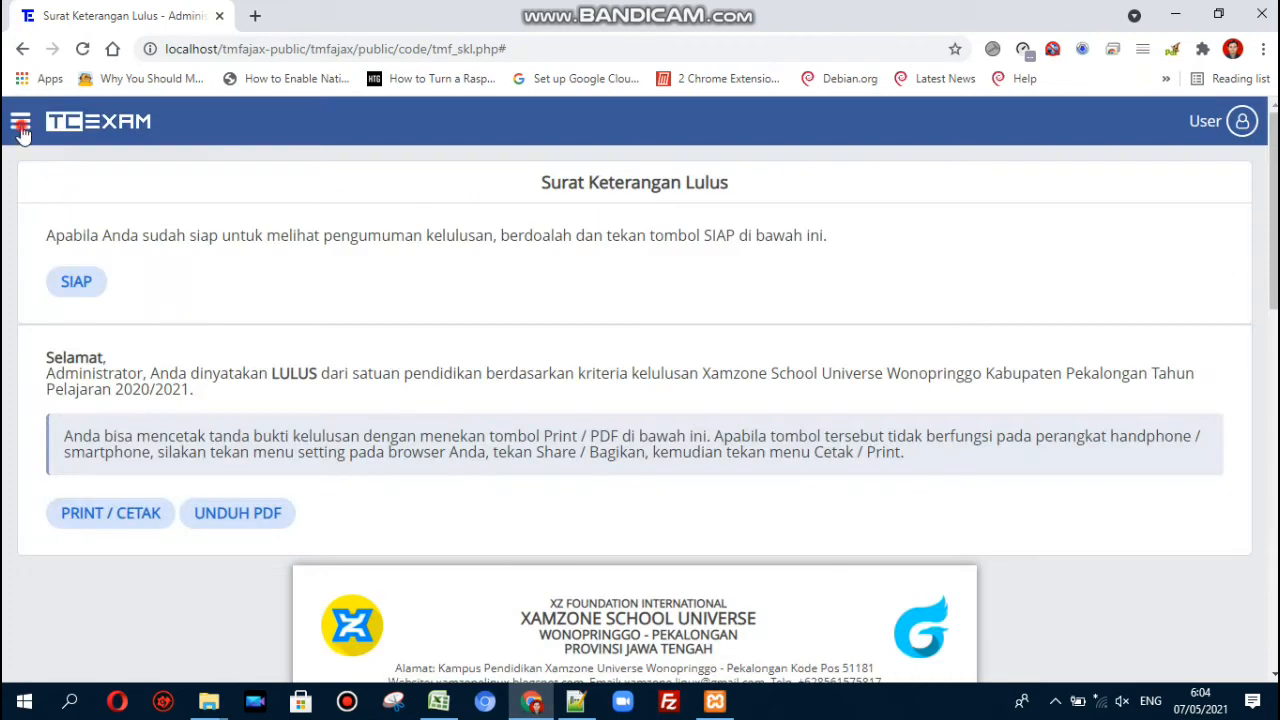
- Open the TCExam admin area and load '2. Administrator - admin' into the user management form
click(20, 123)
click(70, 634)
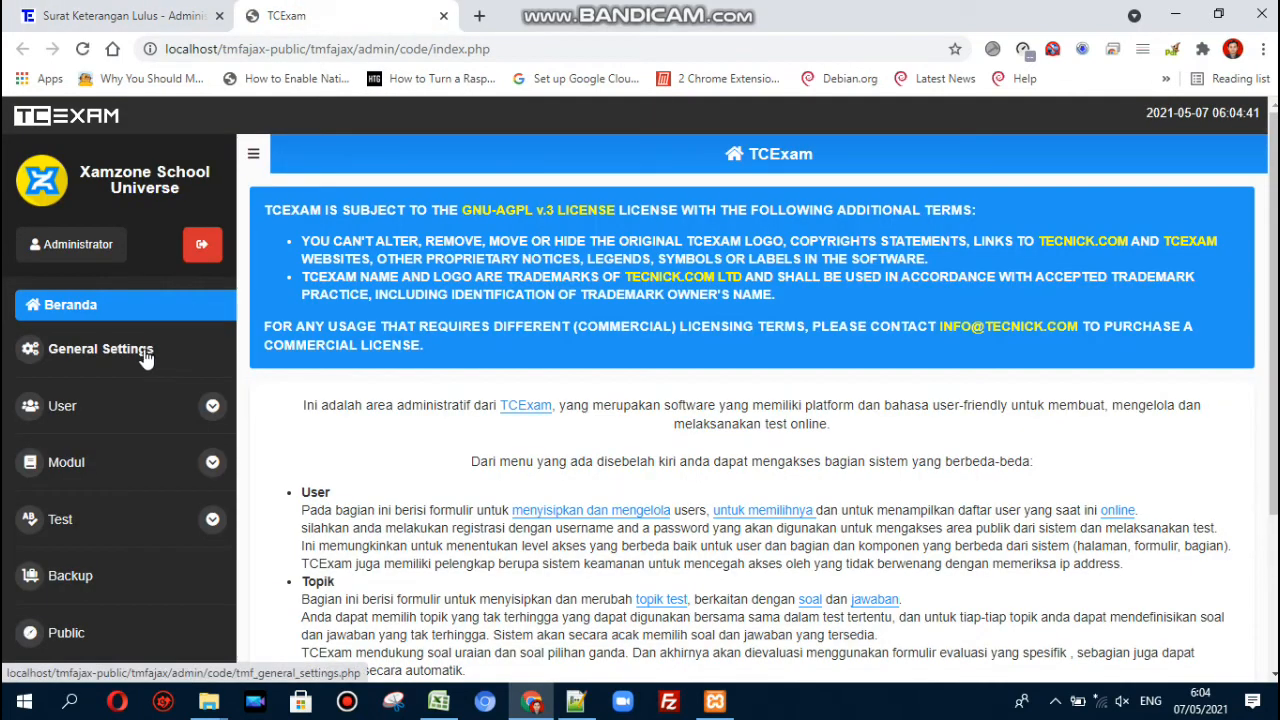
click(75, 410)
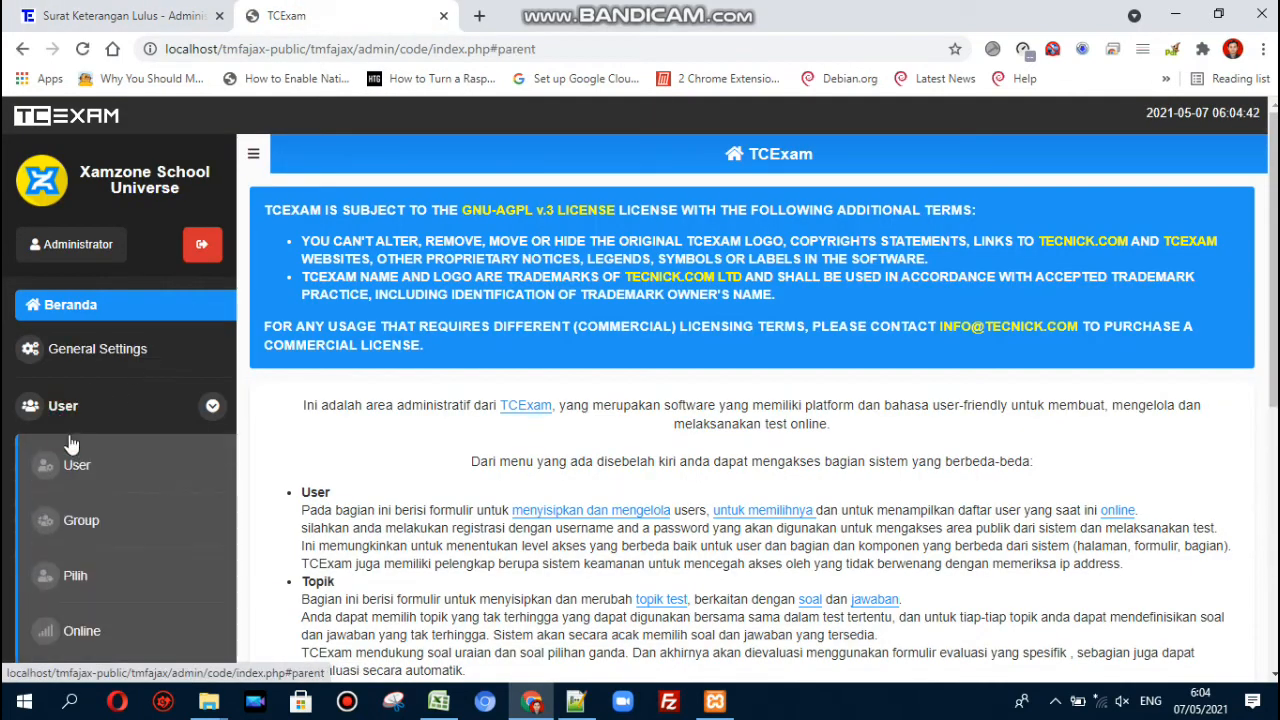
click(77, 465)
click(538, 230)
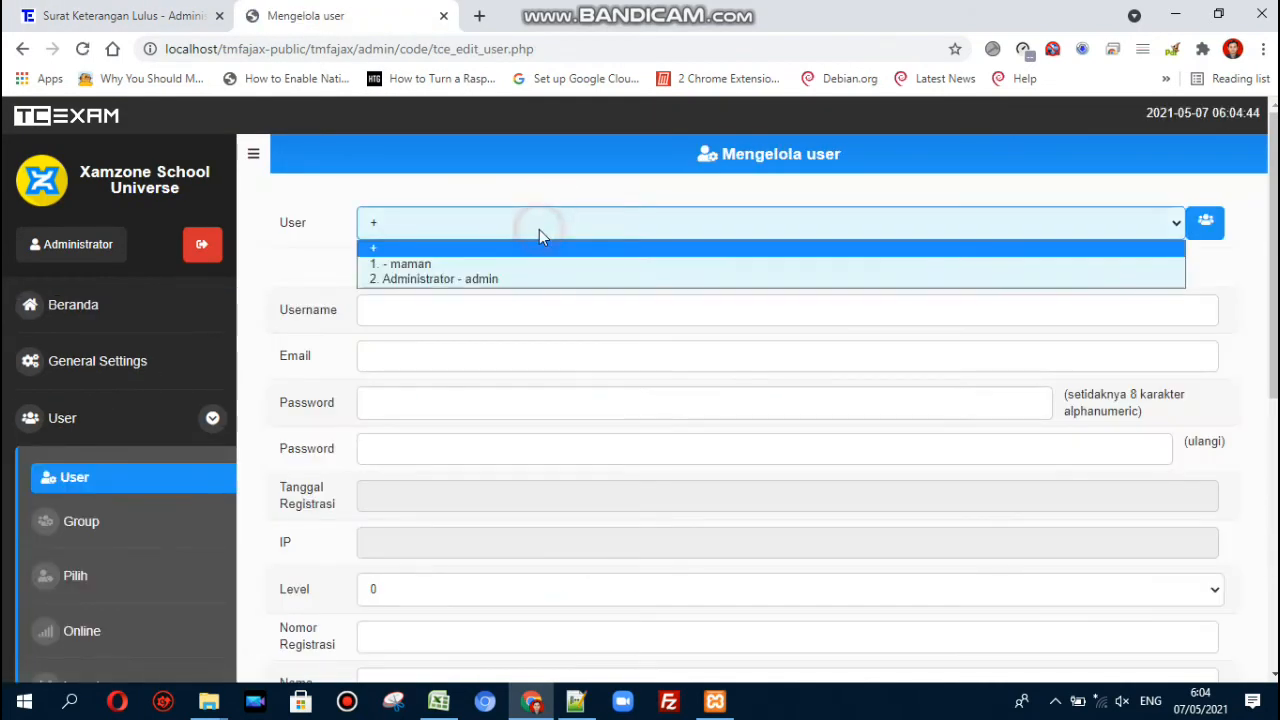
click(505, 282)
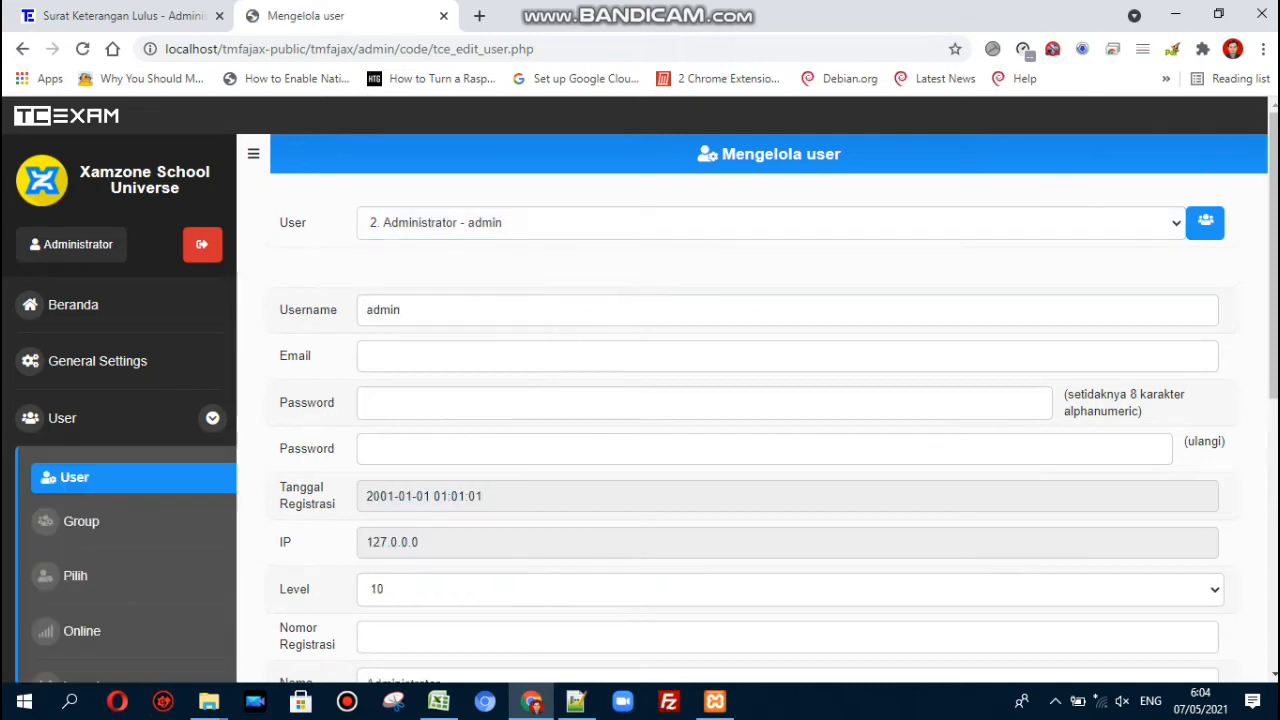
scroll(505, 285, down, 3)
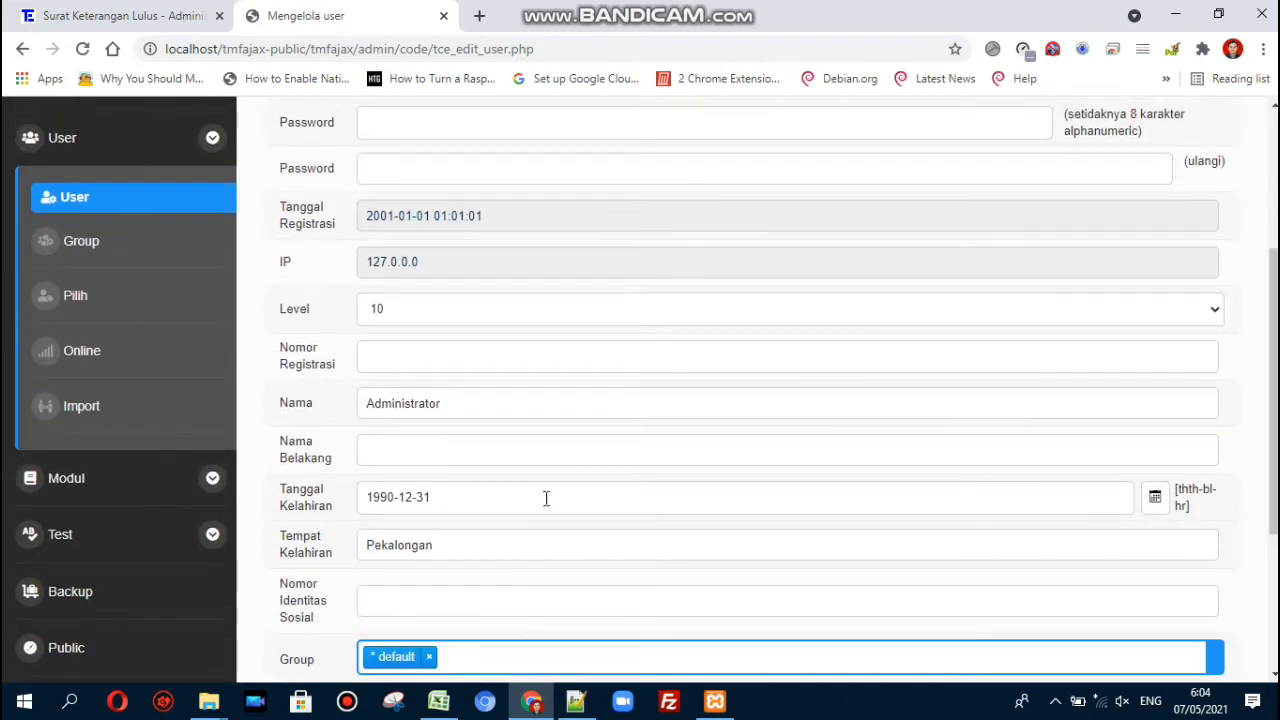
click(478, 547)
drag(429, 548, 331, 556)
drag(443, 506, 299, 500)
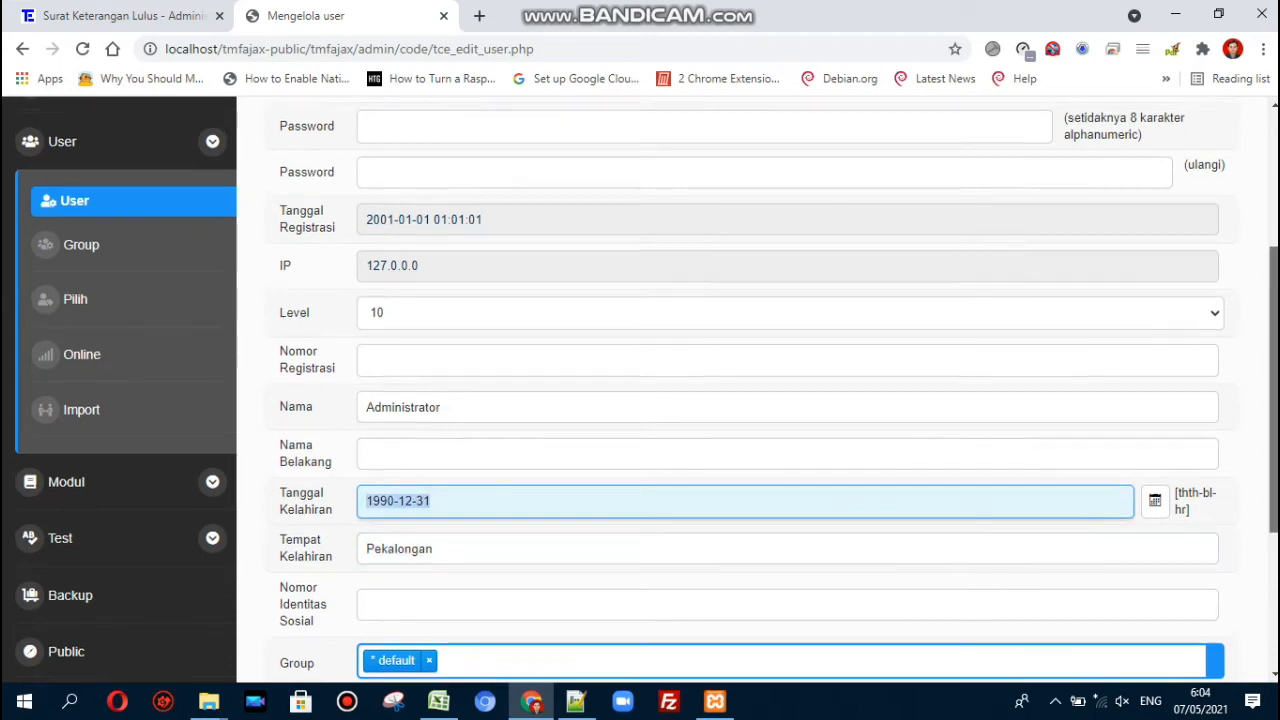
scroll(805, 499, up, 4)
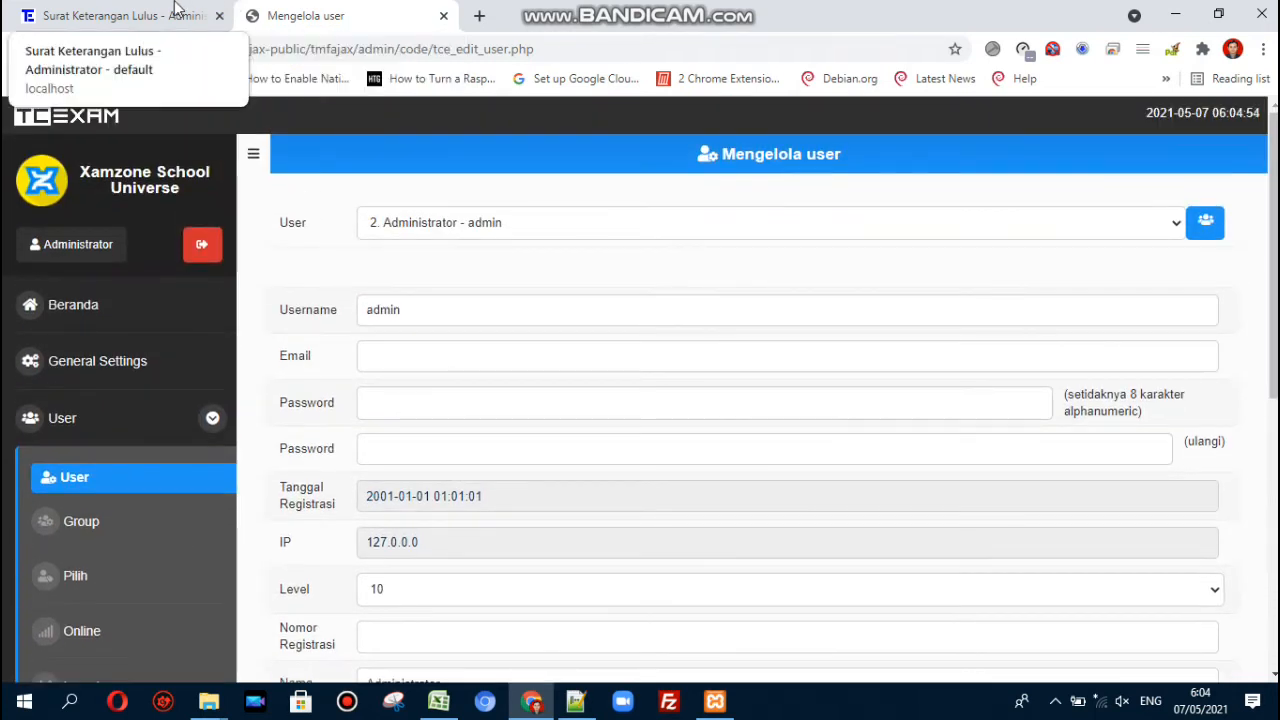
click(165, 14)
- Scroll the graduation letter down to its signature and QR code, then return to tmf_skl.php
click(430, 300)
scroll(430, 300, down, 5)
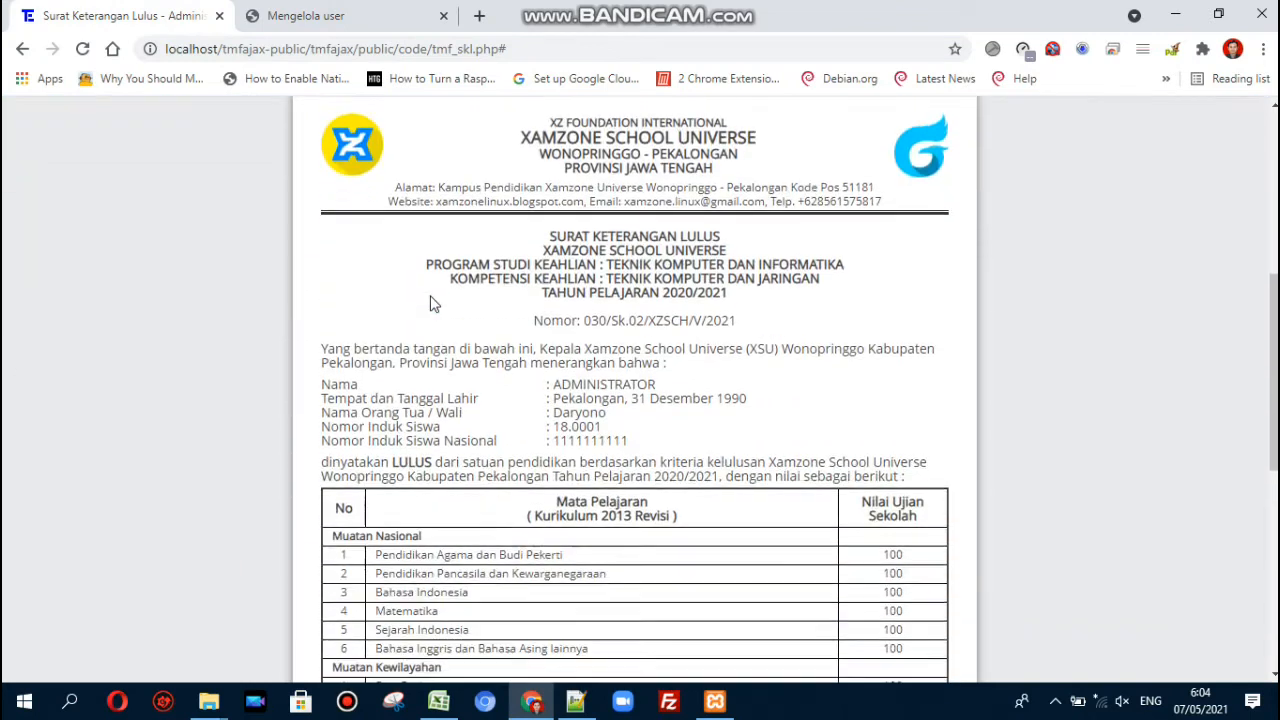
click(555, 330)
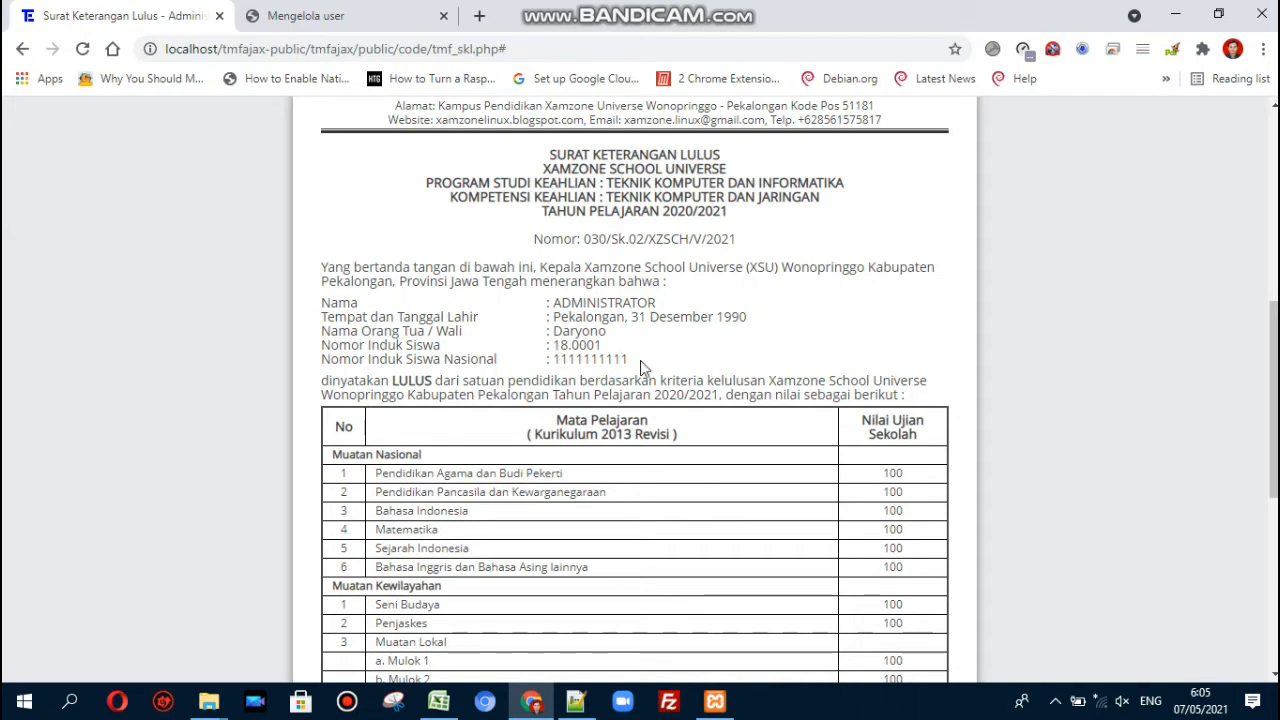
scroll(687, 361, down, 3)
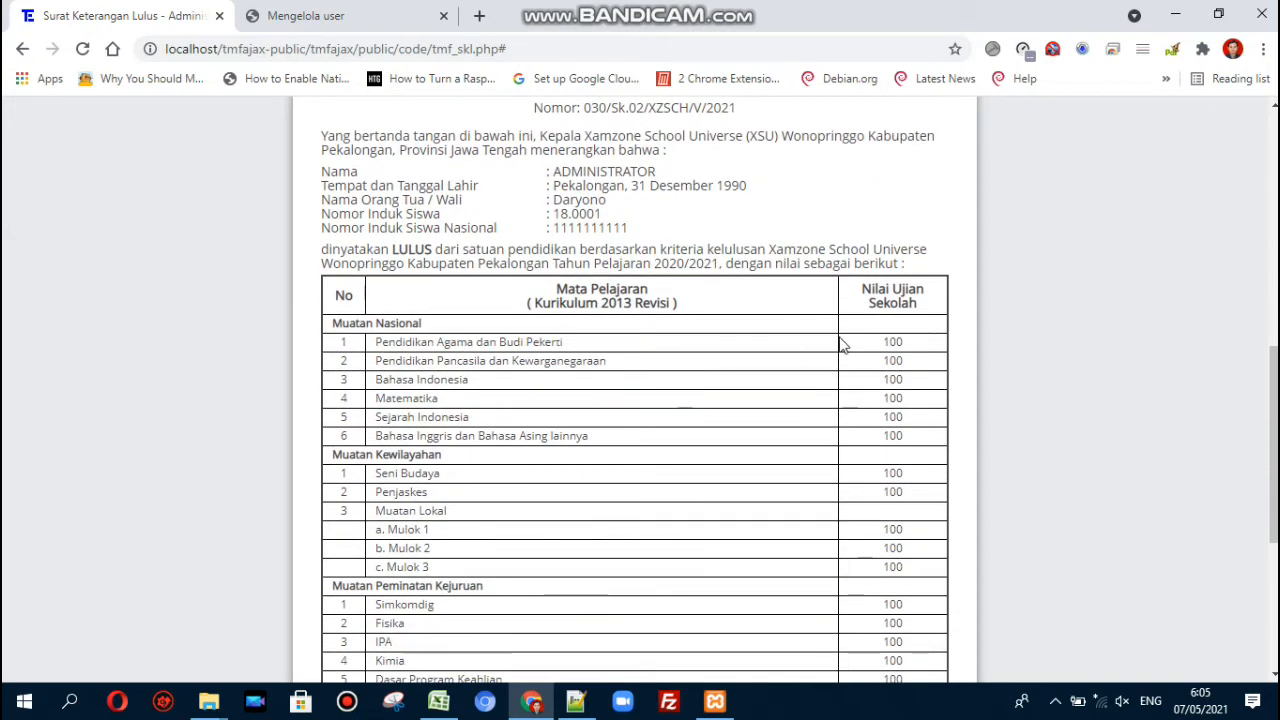
scroll(841, 345, down, 4)
key(alt+Tab)
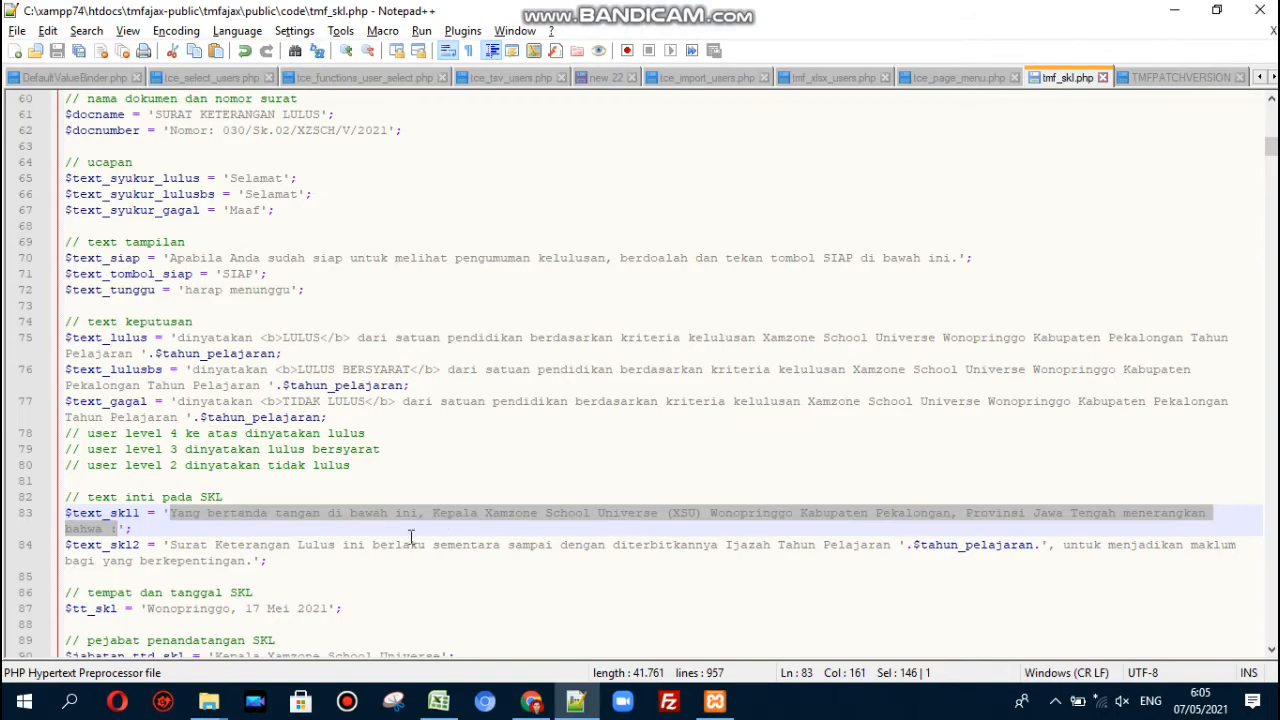
click(357, 534)
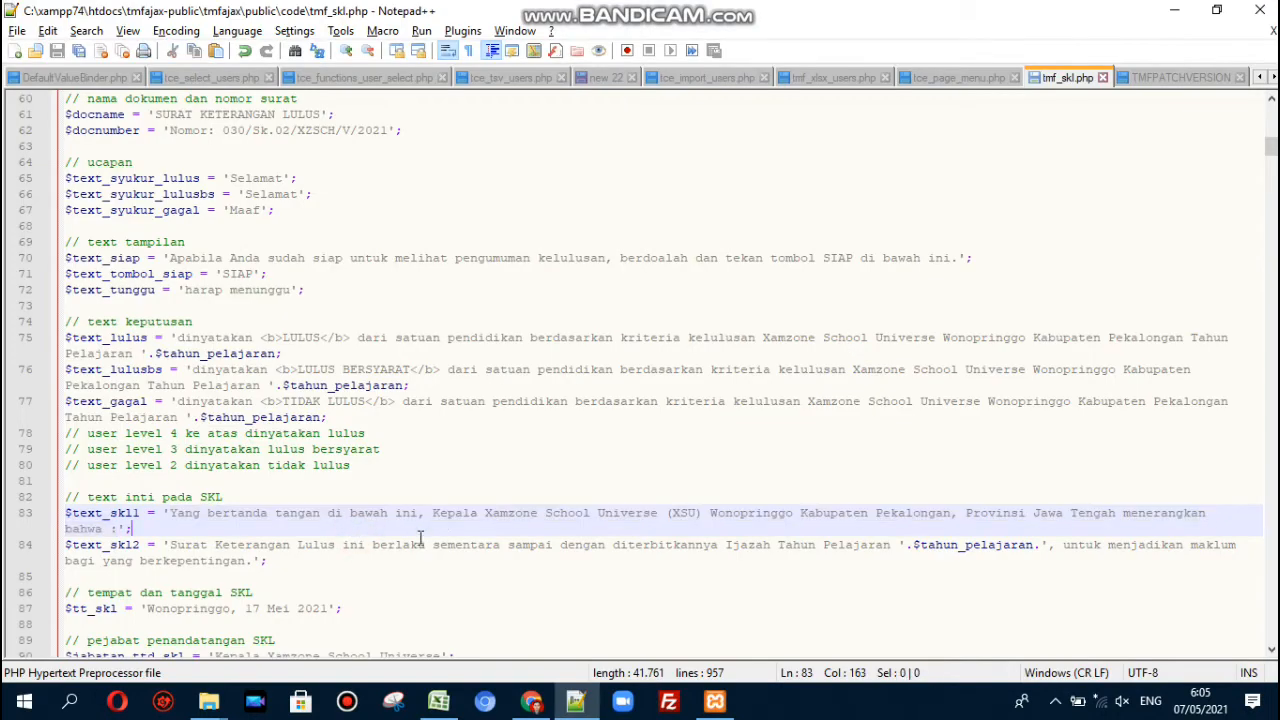
click(438, 701)
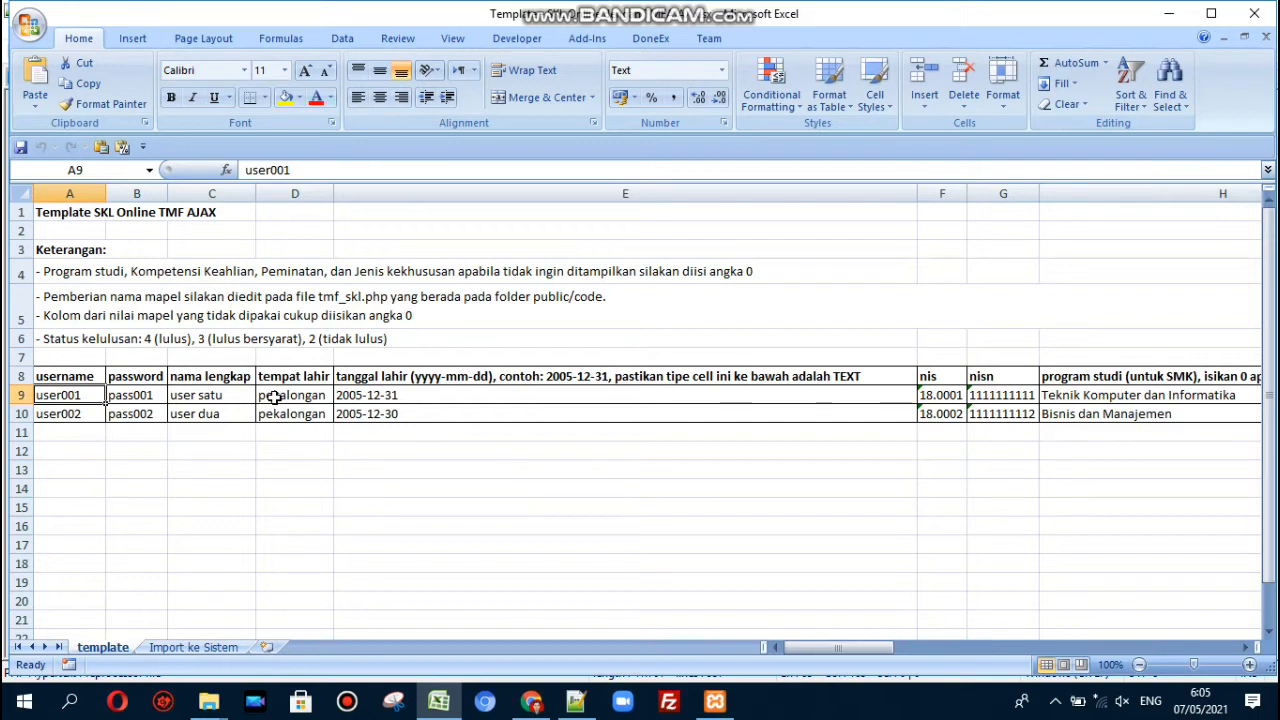
key(alt+Tab)
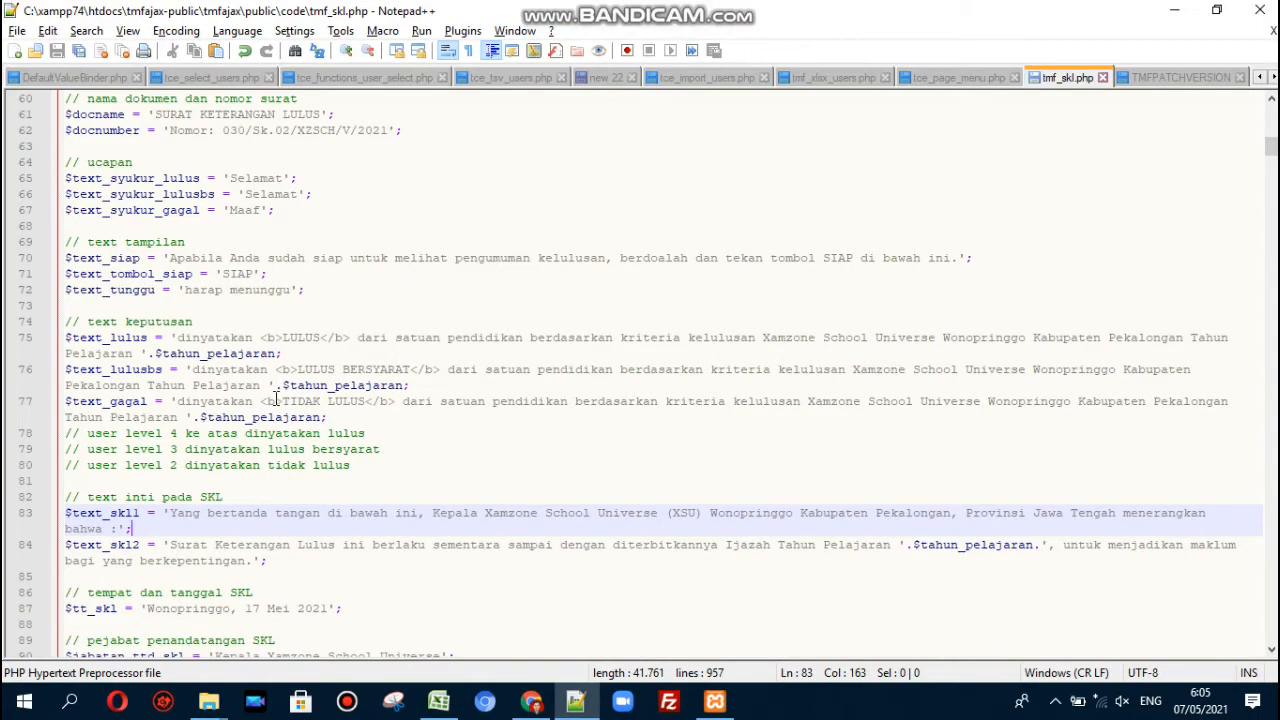
click(277, 398)
click(336, 417)
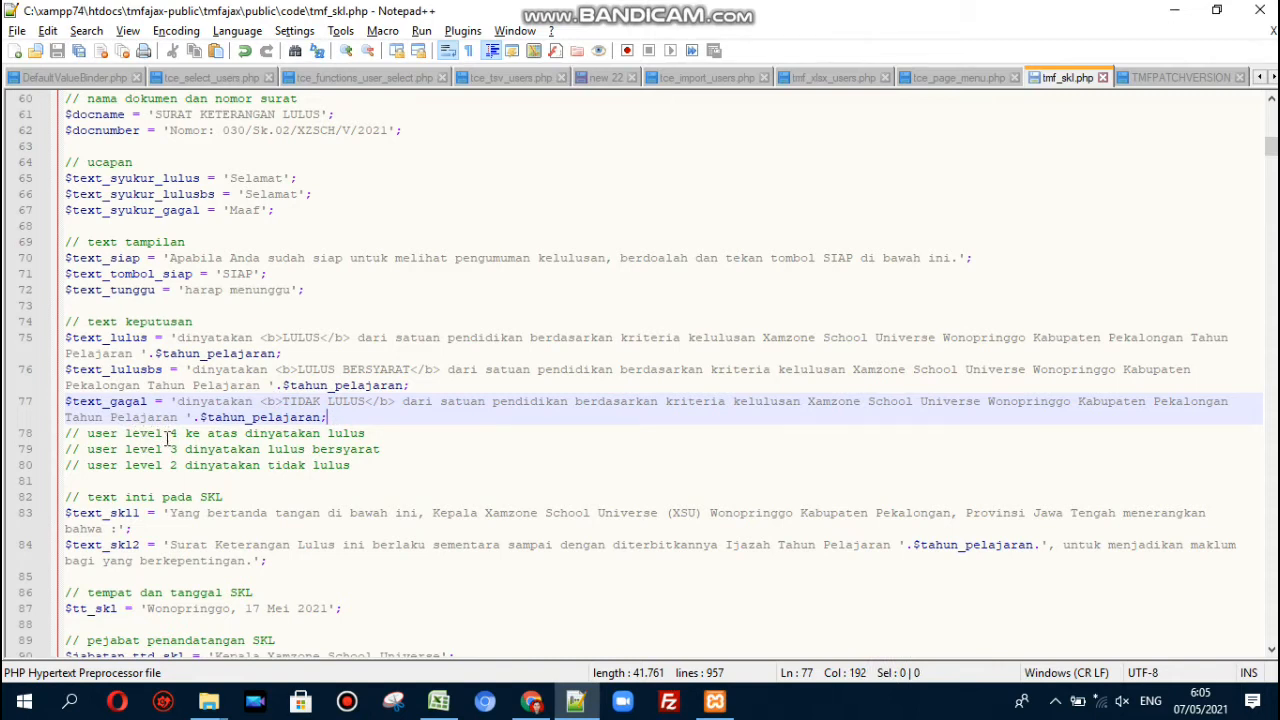
drag(170, 433, 187, 434)
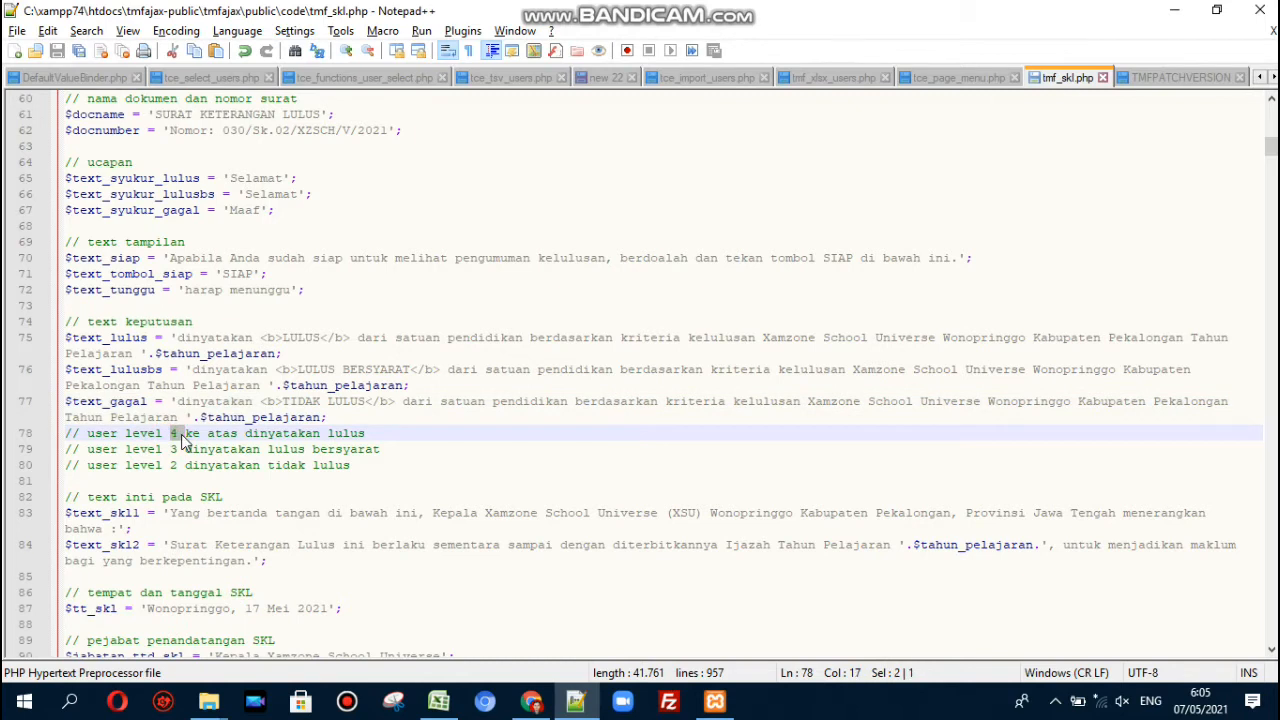
click(338, 435)
click(388, 449)
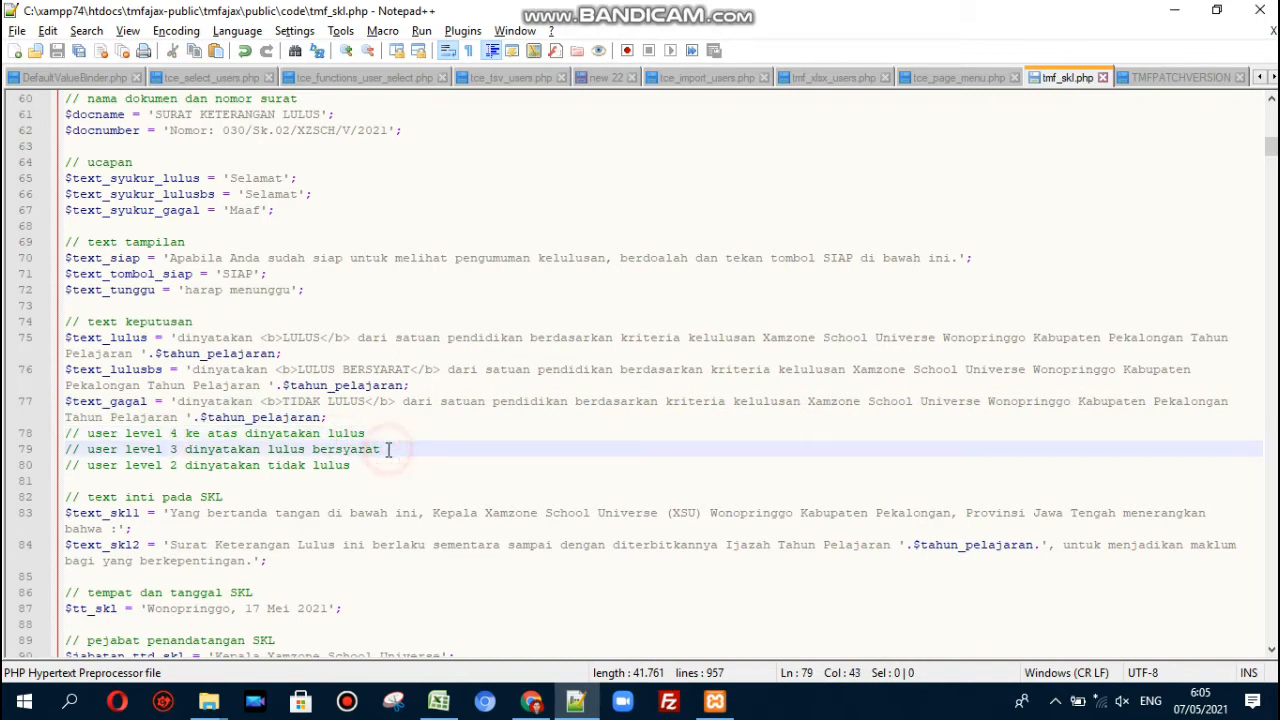
click(172, 466)
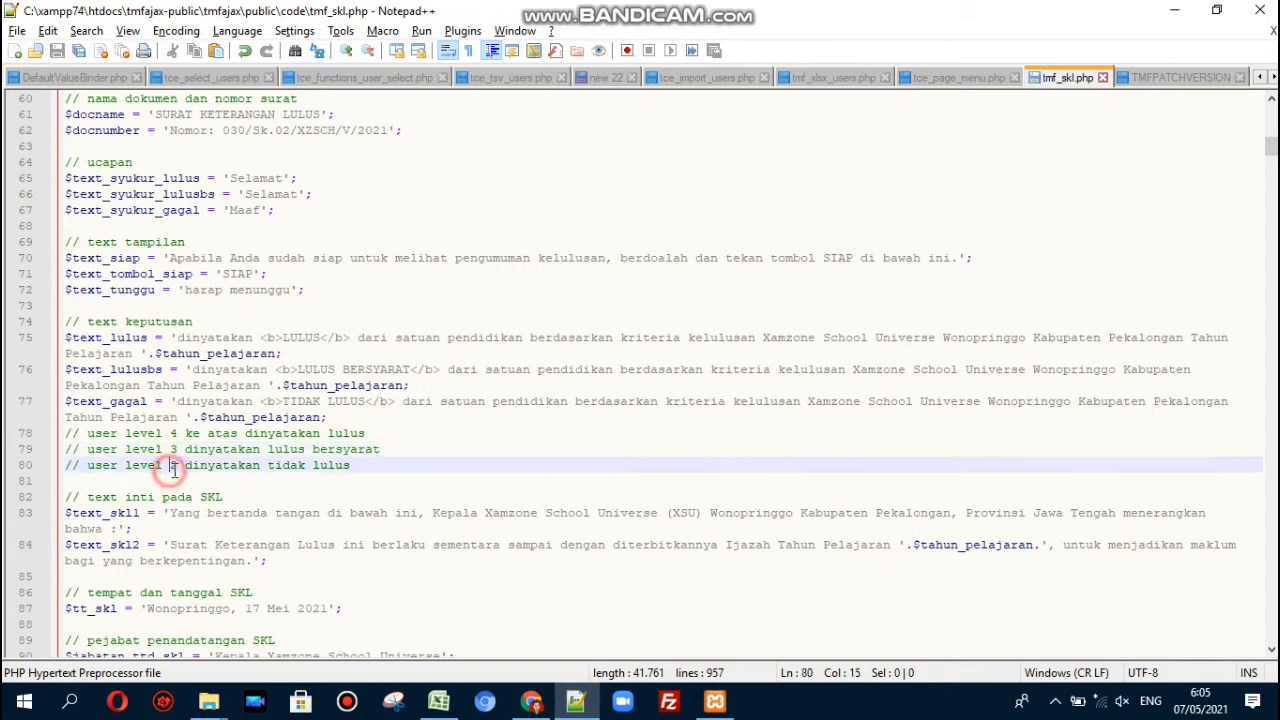
click(359, 466)
key(Down)
key(Down)
key(Down)
key(Down)
key(Down)
key(Down)
key(Down)
key(Down)
key(Down)
key(Down)
key(Down)
key(Down)
key(Down)
key(Down)
key(Down)
key(Down)
key(Down)
key(Down)
key(Down)
key(Down)
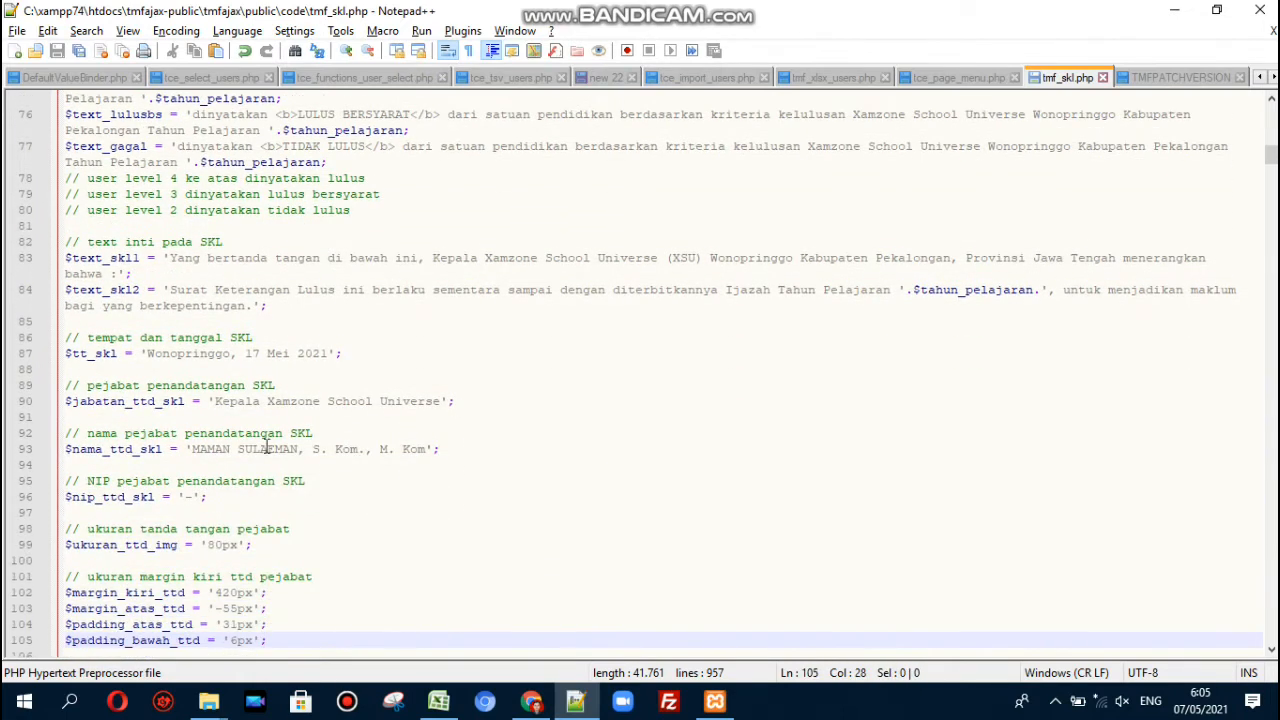
drag(147, 358, 324, 358)
click(378, 359)
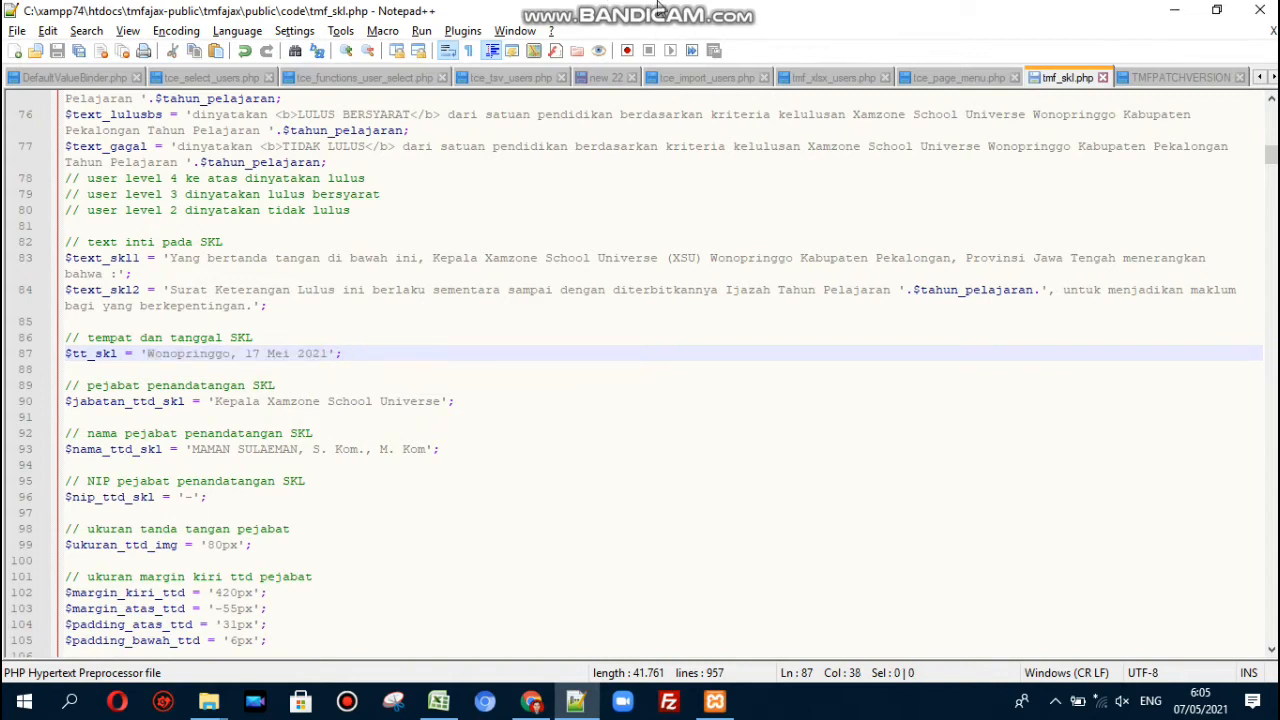
mouse_move(700, 10)
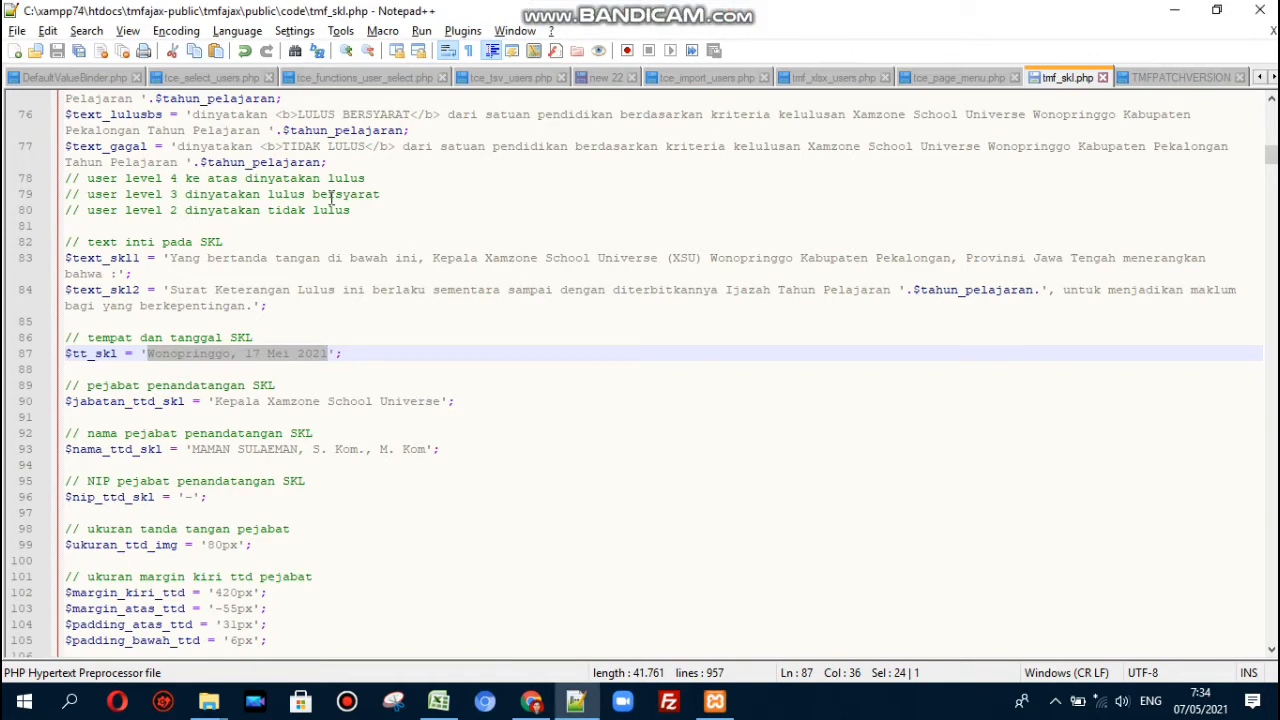
drag(277, 130, 406, 131)
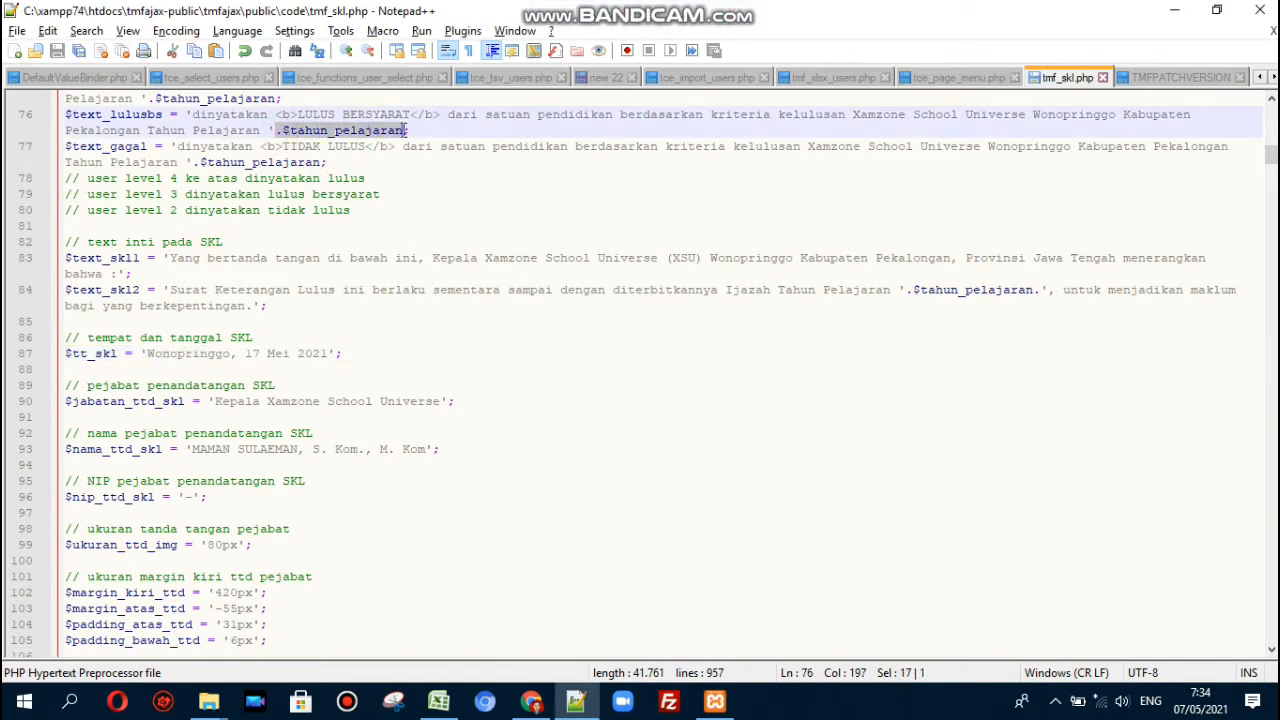
click(404, 131)
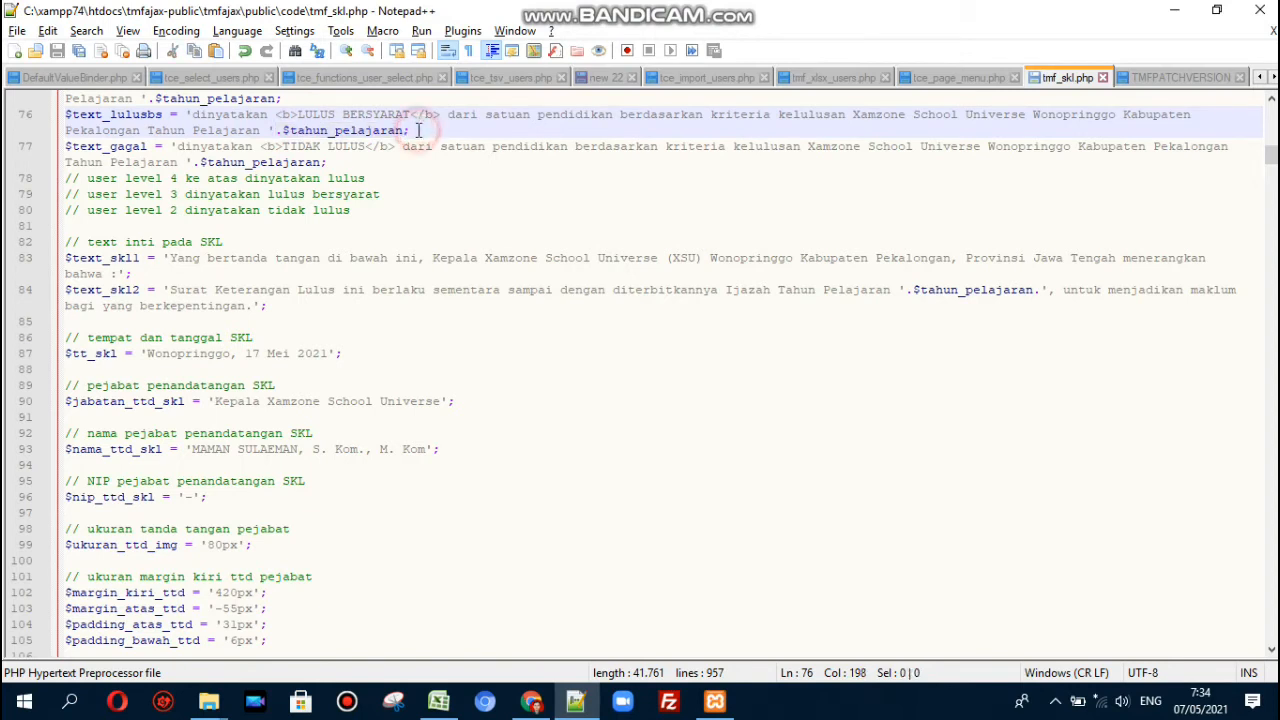
click(399, 130)
click(406, 130)
drag(404, 130, 196, 116)
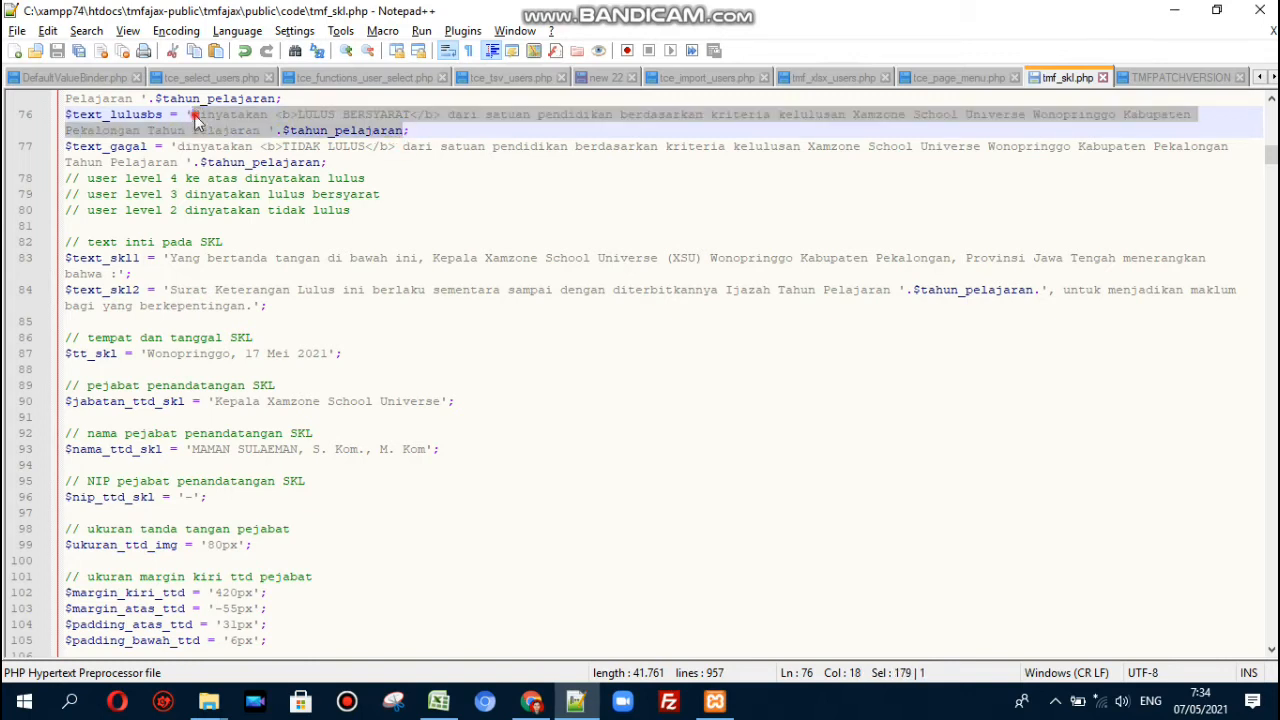
click(338, 130)
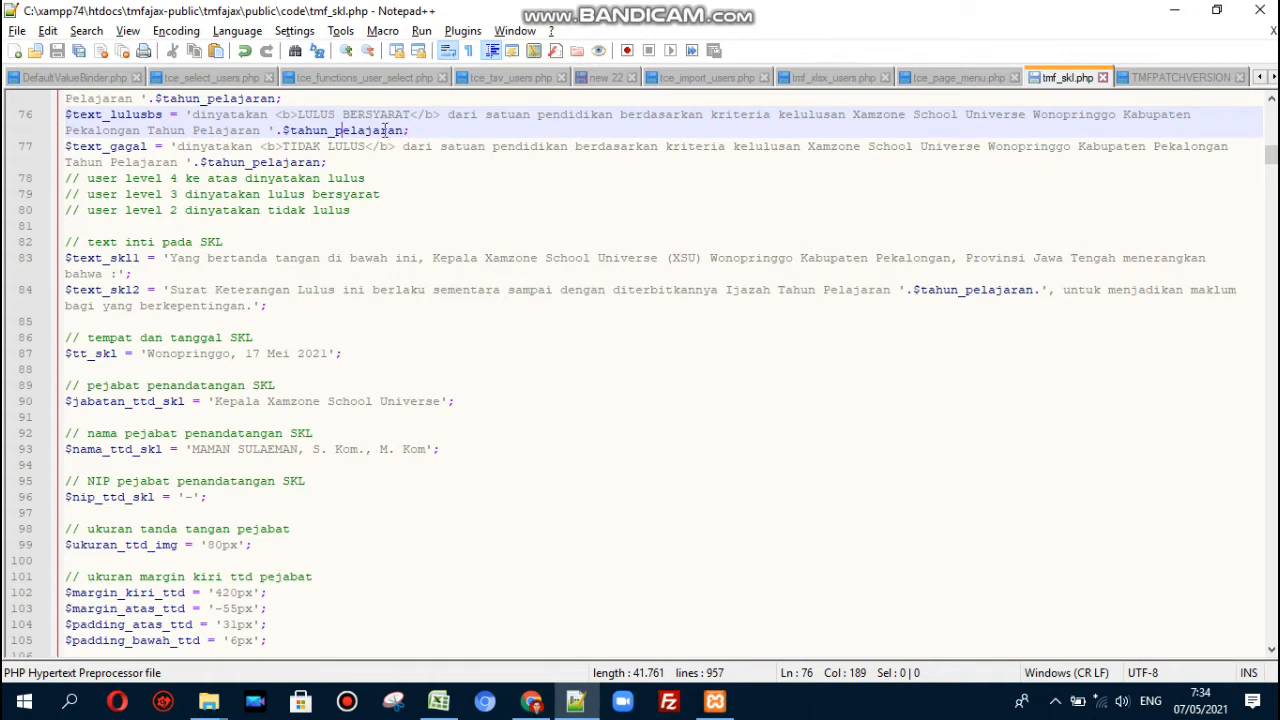
drag(283, 130, 401, 131)
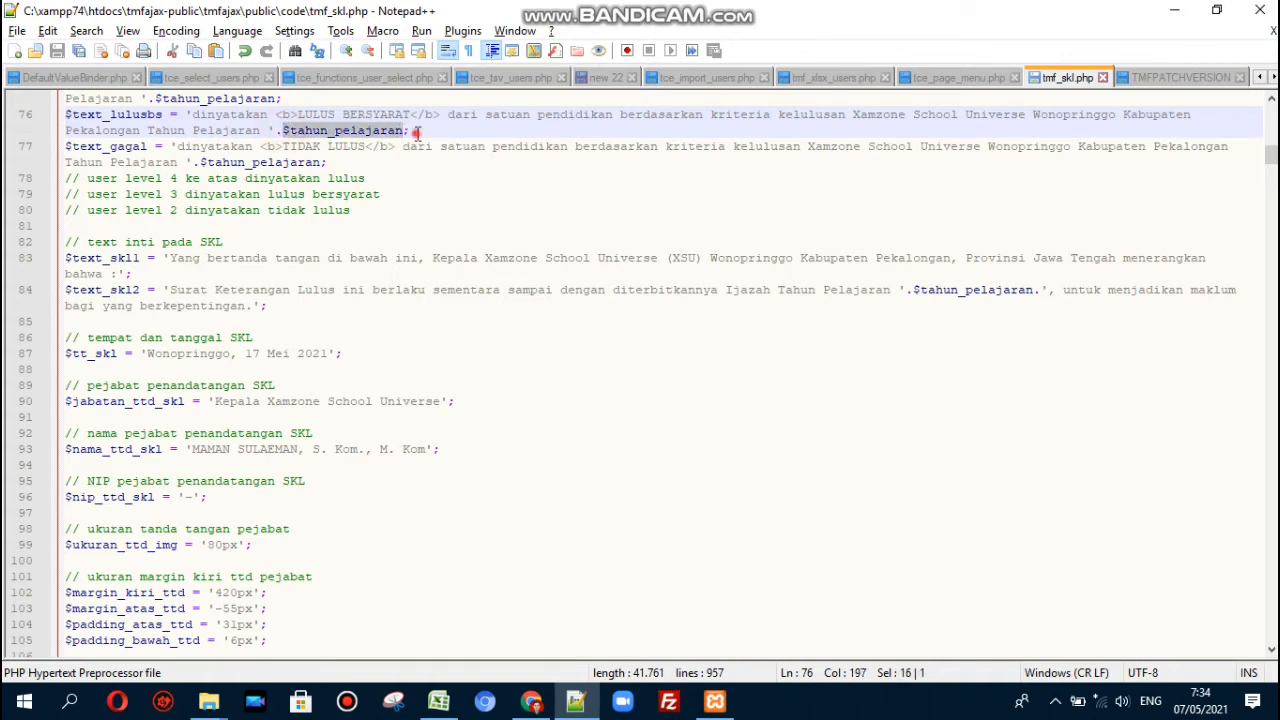
click(418, 133)
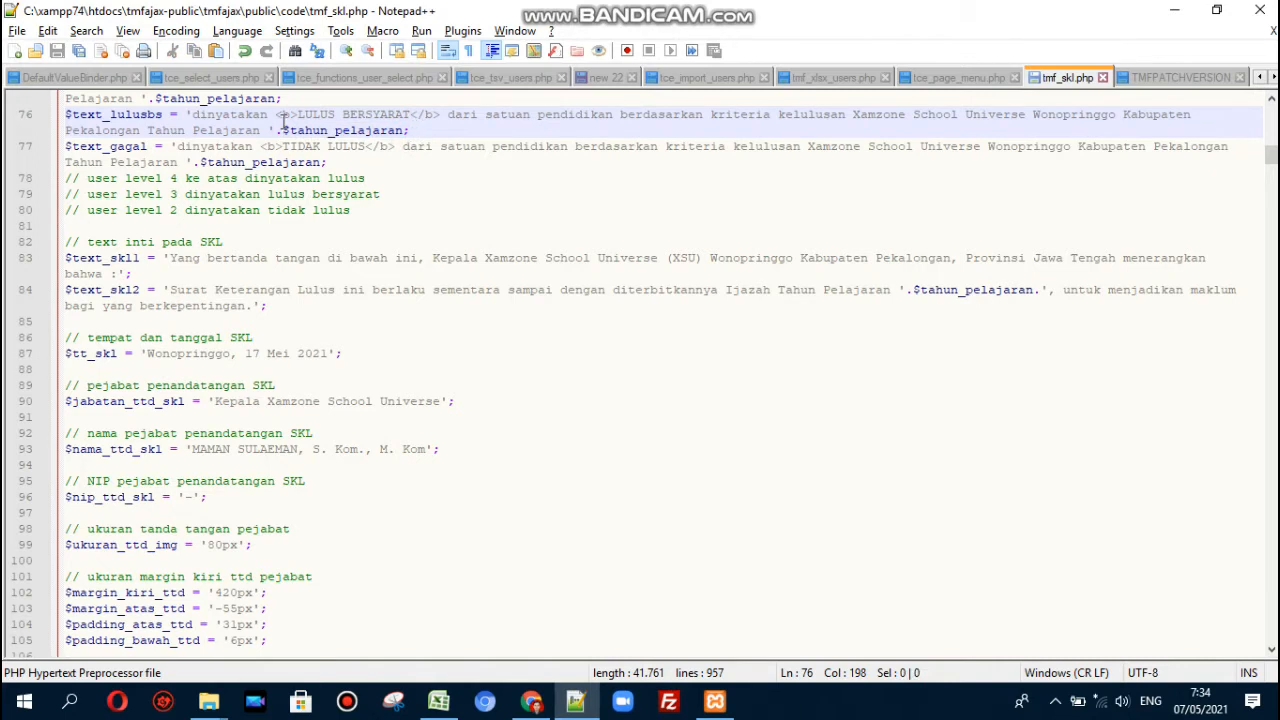
click(176, 118)
click(274, 160)
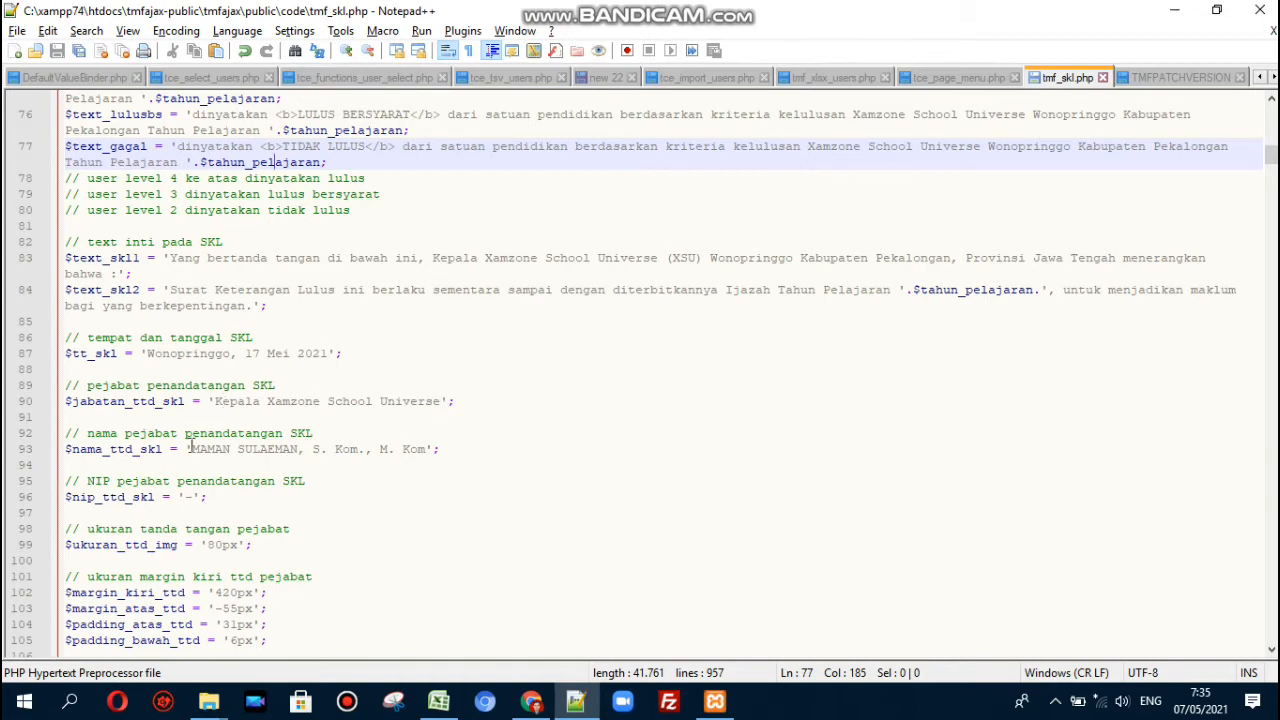
click(185, 496)
text(-)
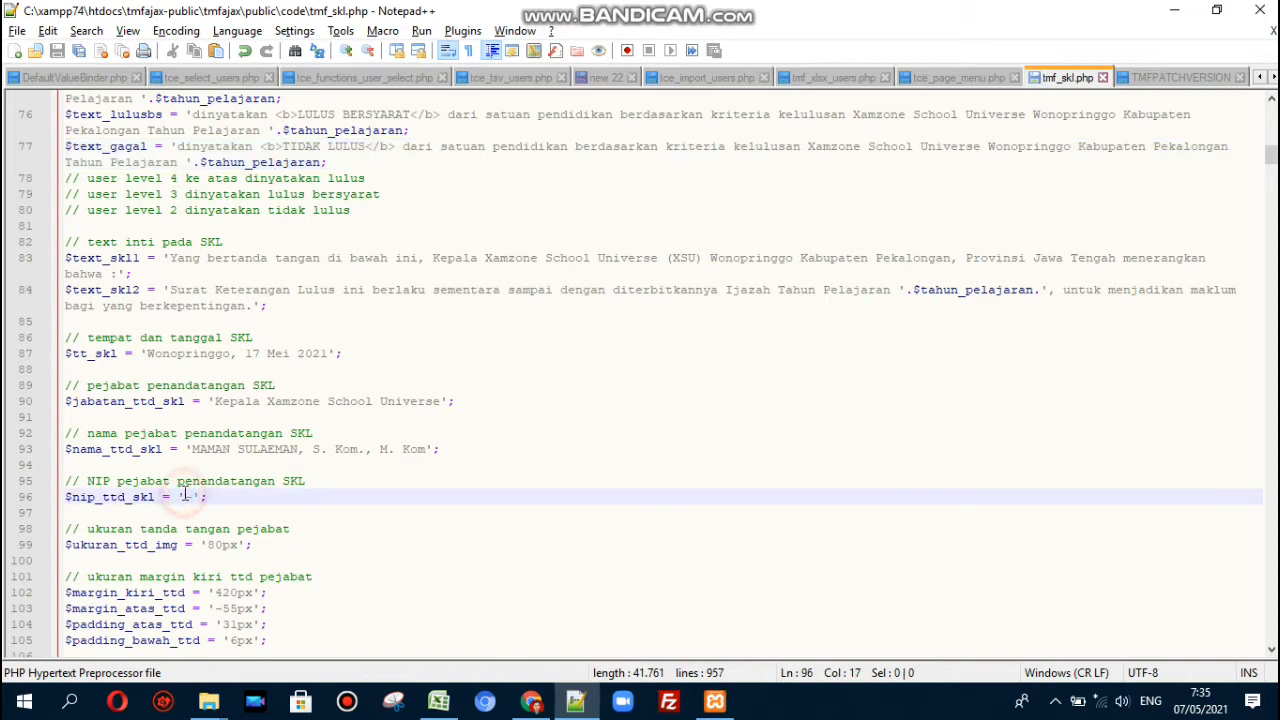
click(273, 544)
key(Down)
key(Down)
key(Down)
key(Down)
key(Down)
key(Down)
key(Down)
key(Down)
key(Down)
key(Down)
key(Down)
key(Down)
key(Down)
key(Down)
key(Down)
key(Down)
key(Down)
key(Down)
key(Down)
key(Down)
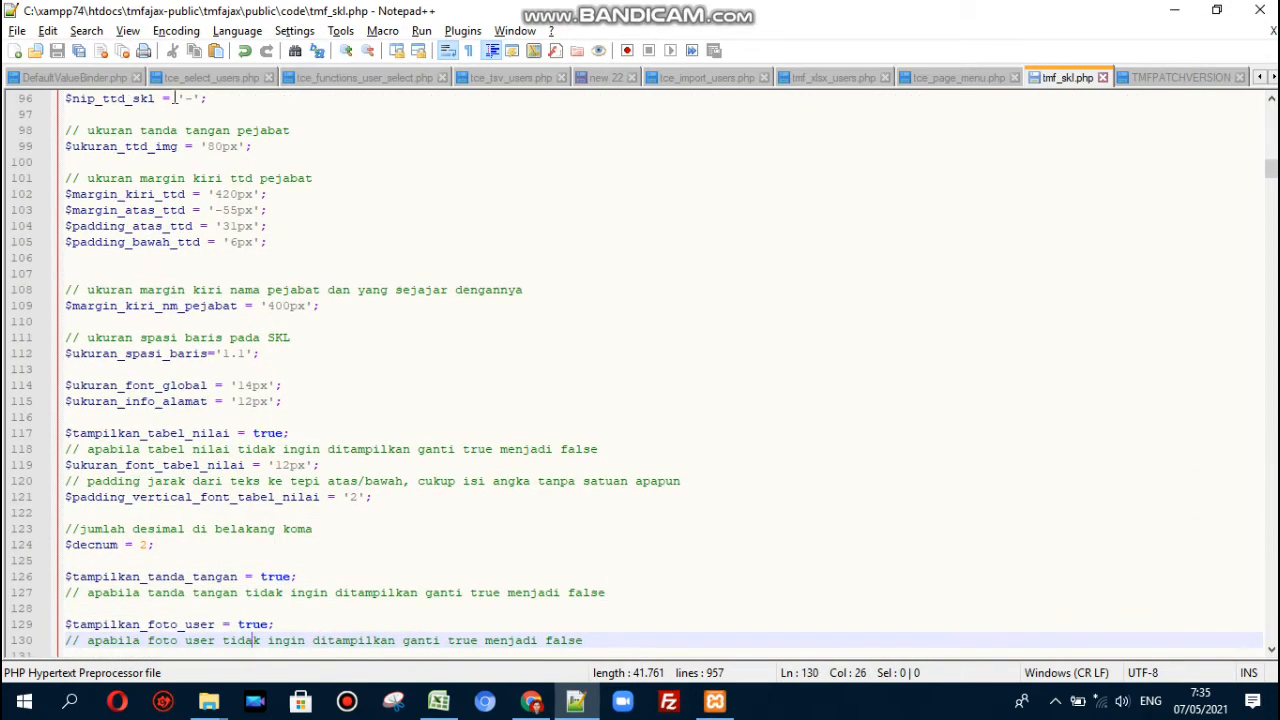
- Set the signature image size $ukuran_ttd_img on line 99 to 80px, comparing in the reloaded letter
click(213, 147)
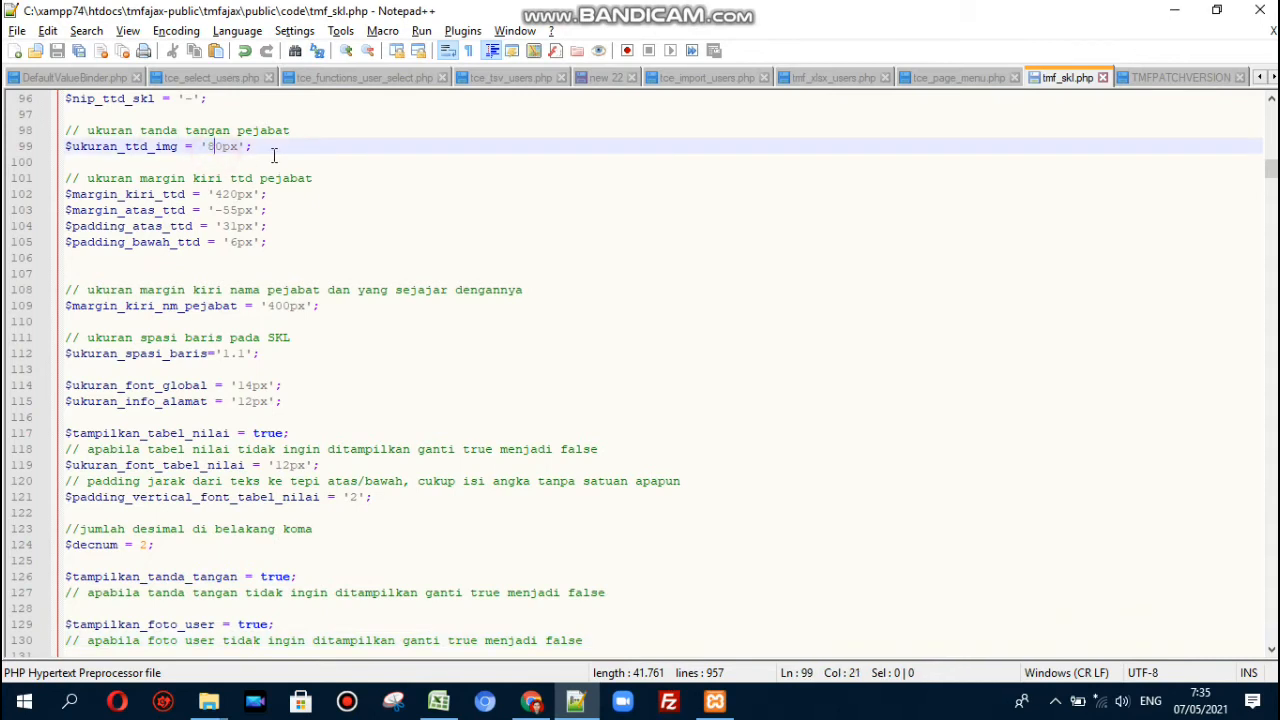
key(shift+Left)
text(10)
key(ctrl+s)
click(533, 702)
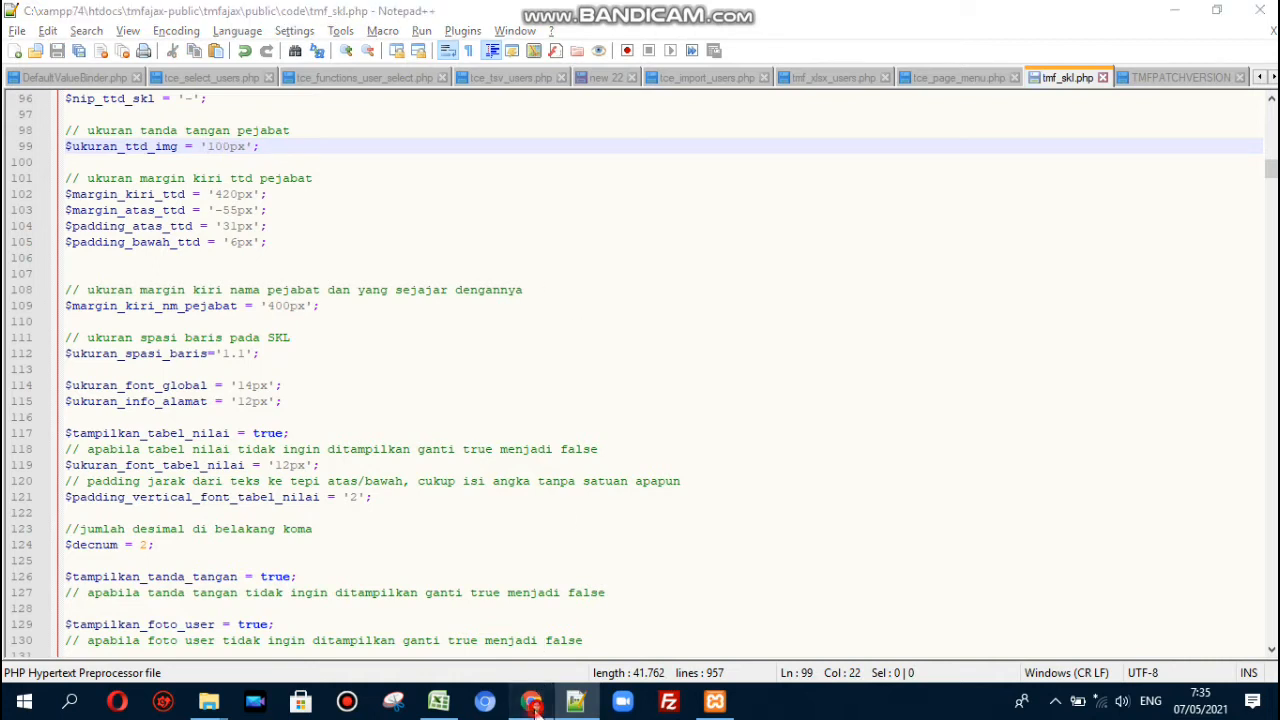
click(83, 48)
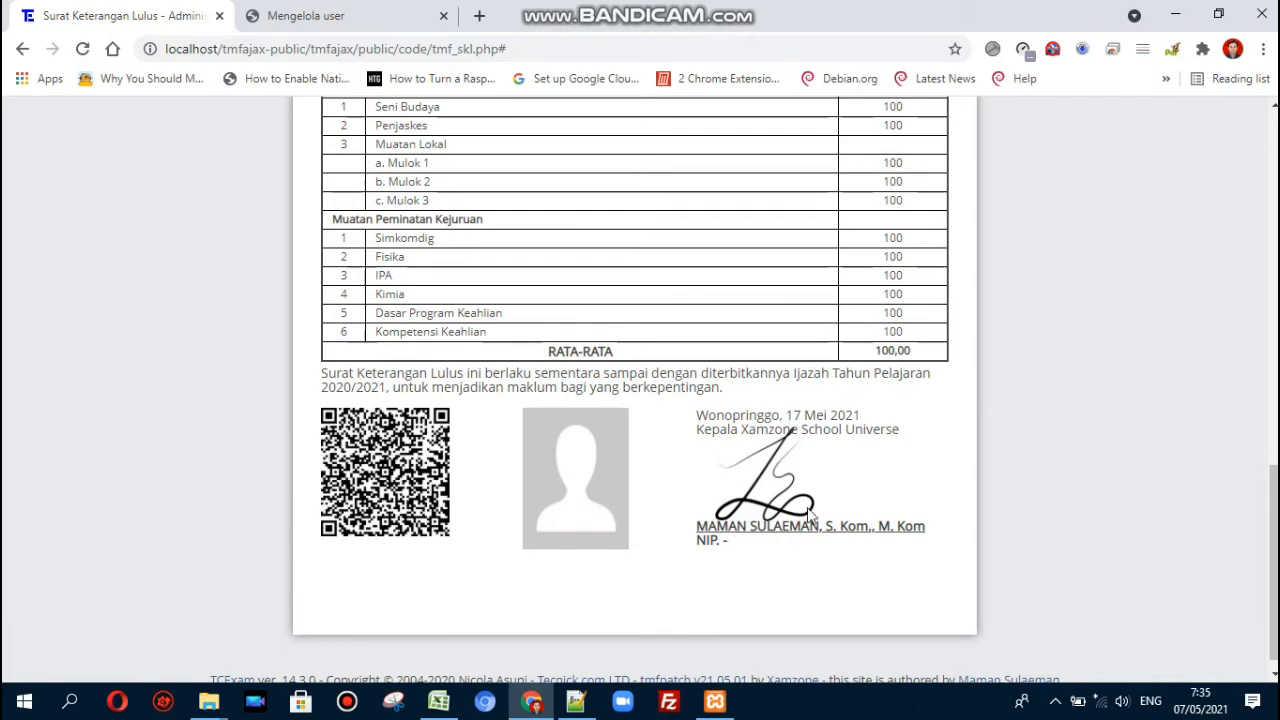
key(alt+Tab)
key(BackSpace)
key(ctrl+s)
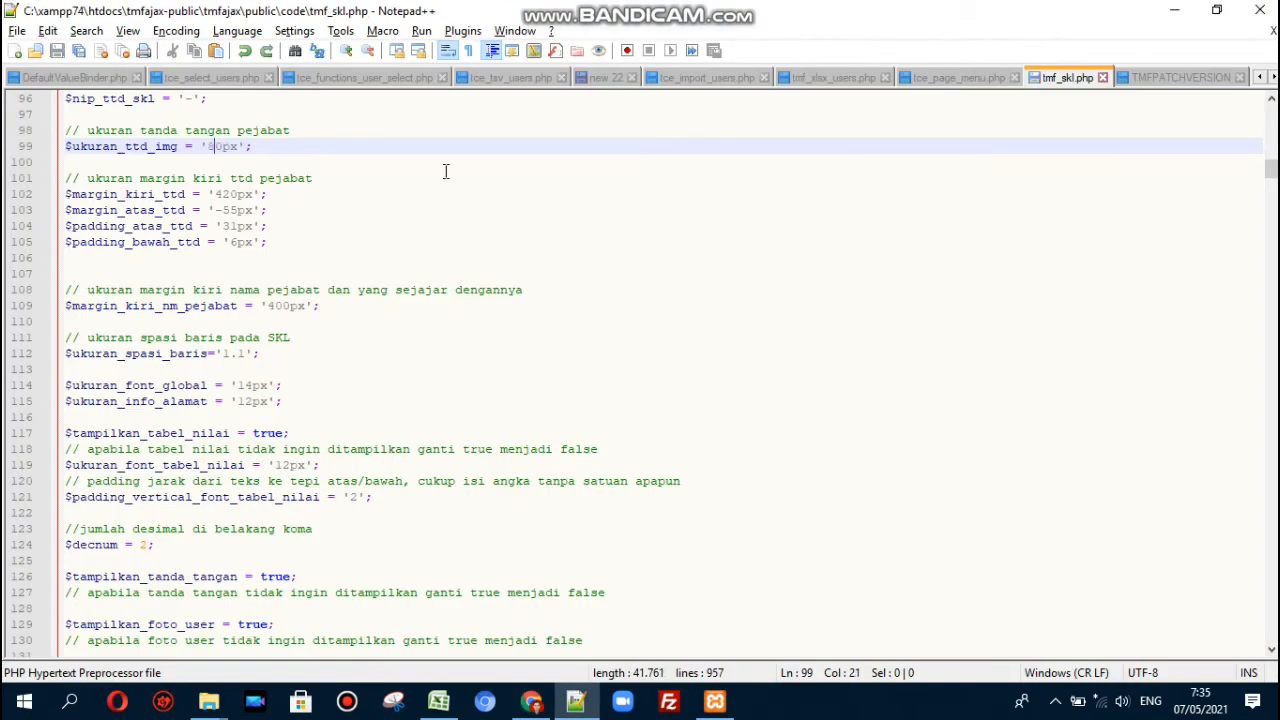
- Inspect the signature's left margin, top margin and padding settings below line 99
click(280, 147)
click(221, 194)
click(215, 194)
click(217, 210)
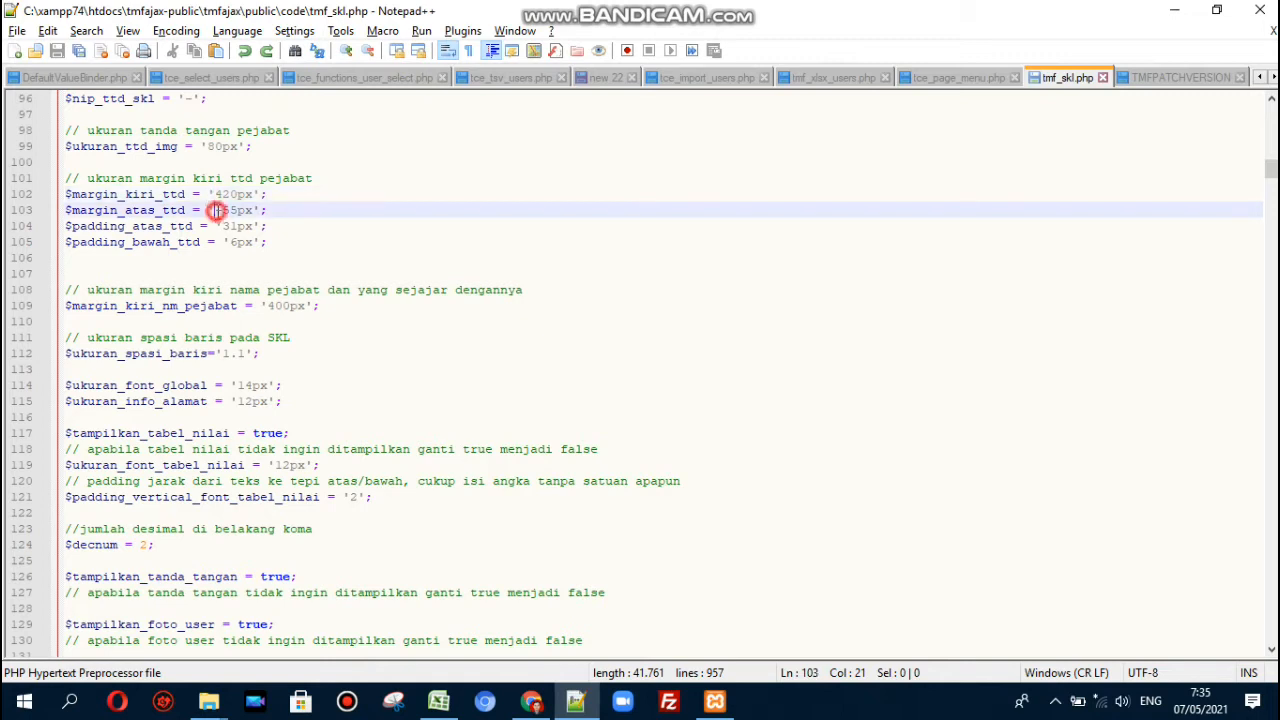
click(224, 227)
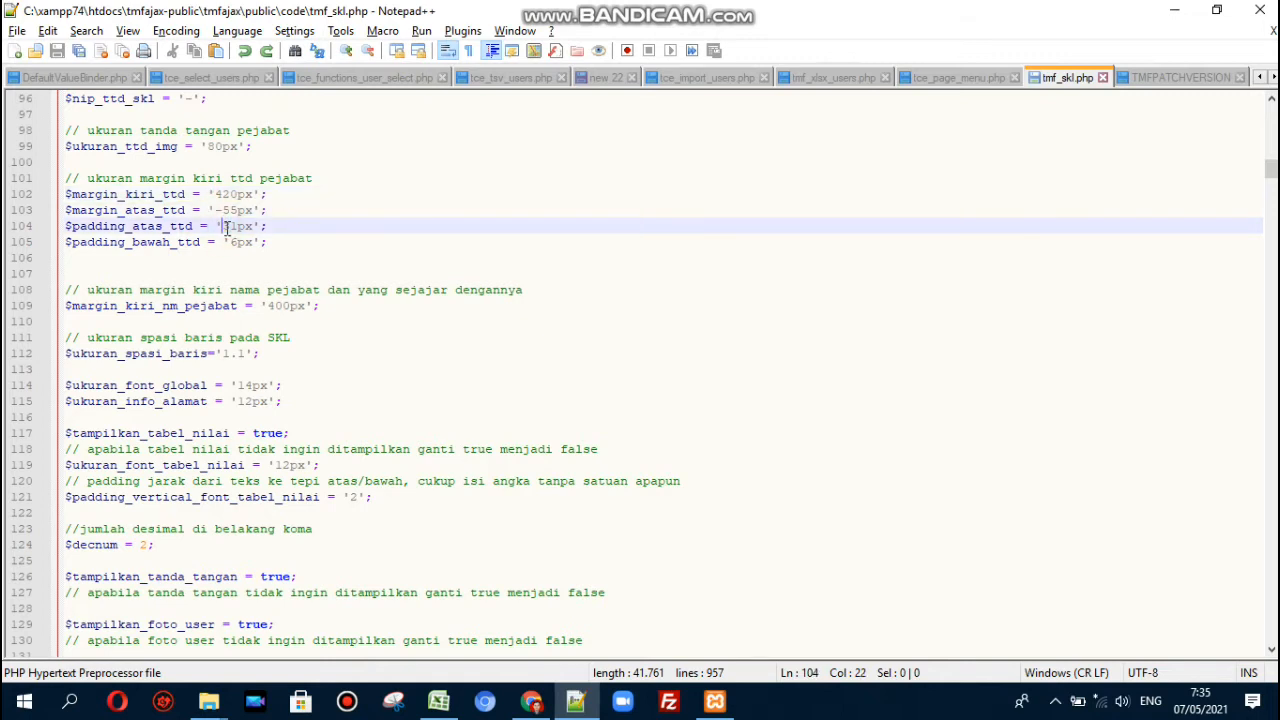
click(236, 242)
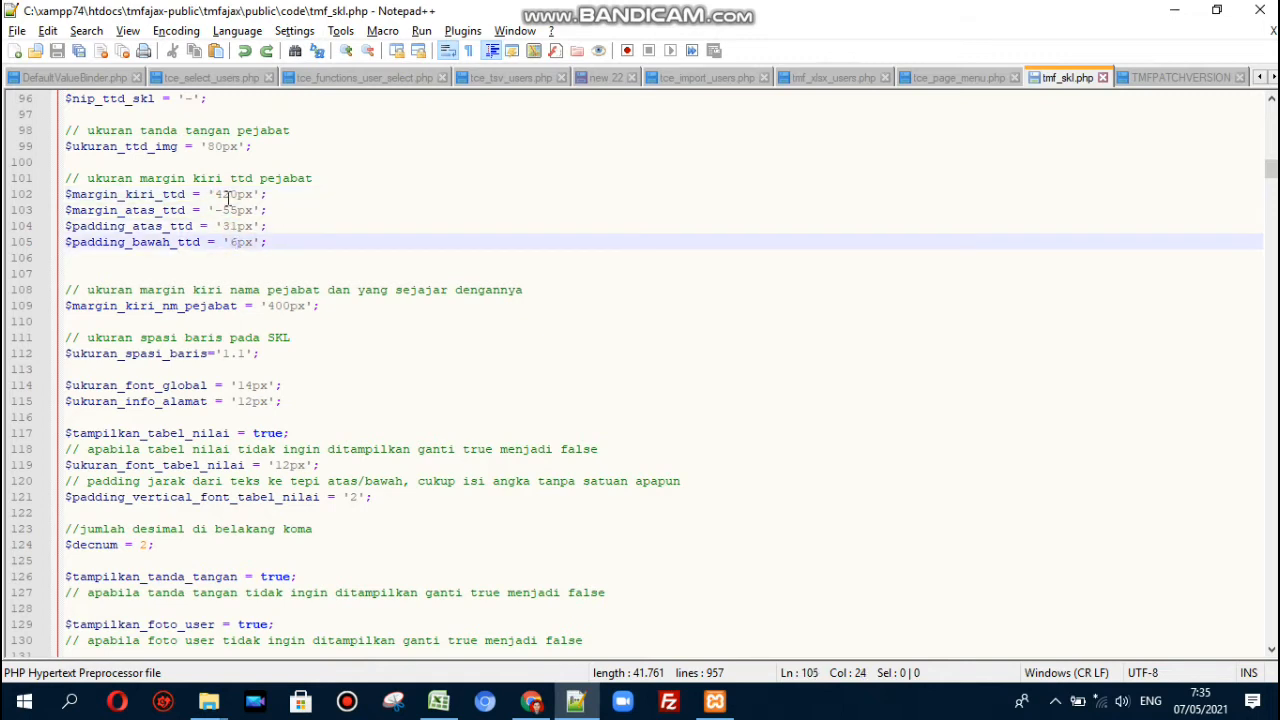
click(224, 195)
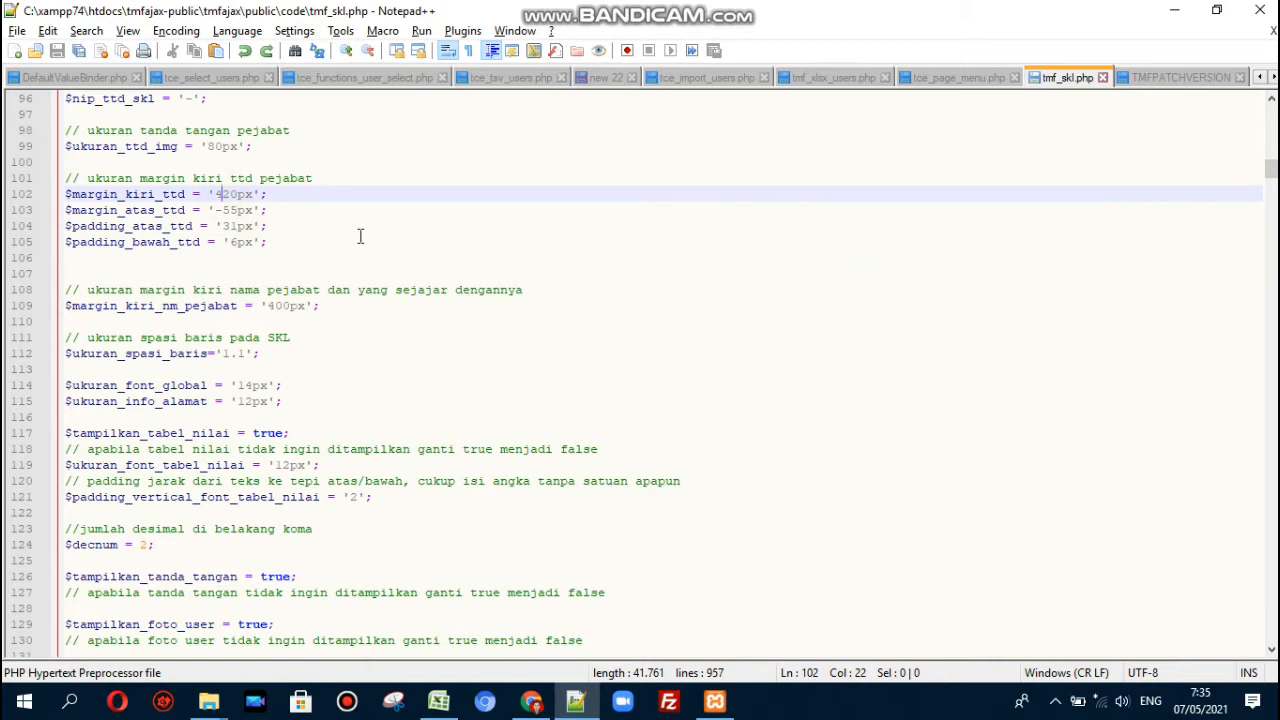
- Change $margin_kiri_ttd from 420px to 520px, save, and reload the letter
key(BackSpace)
text(5)
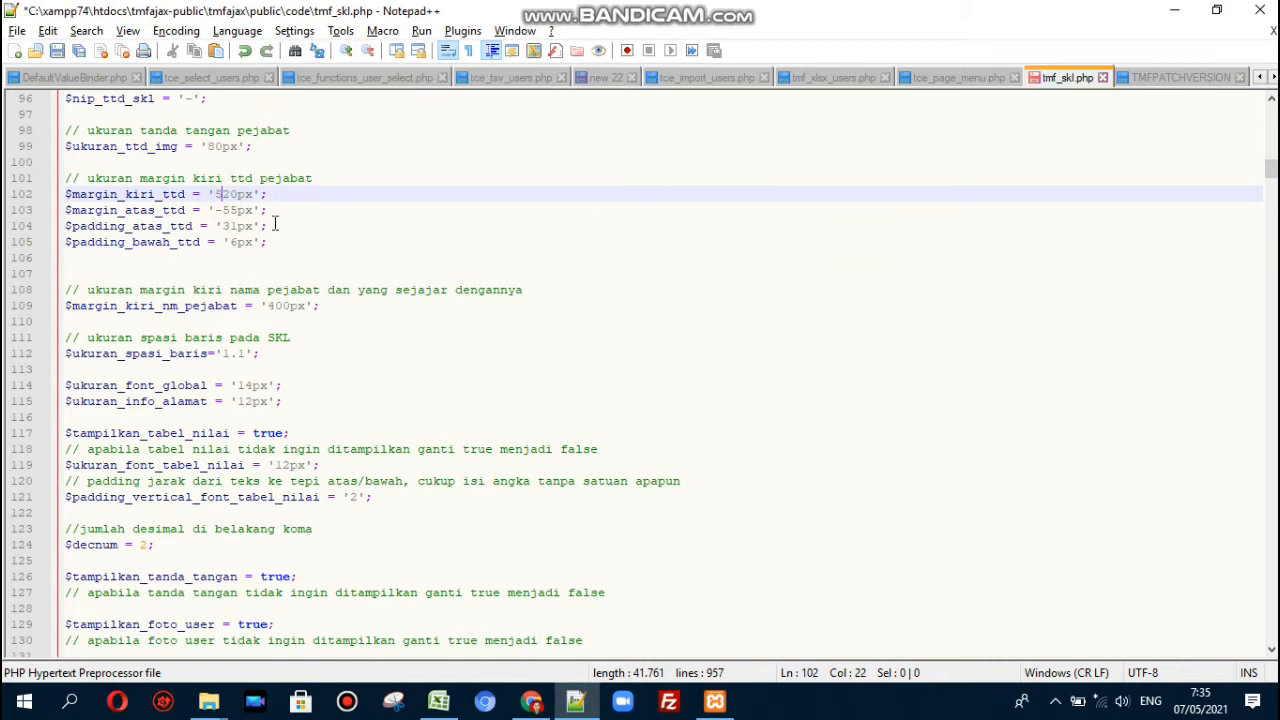
key(ctrl+s)
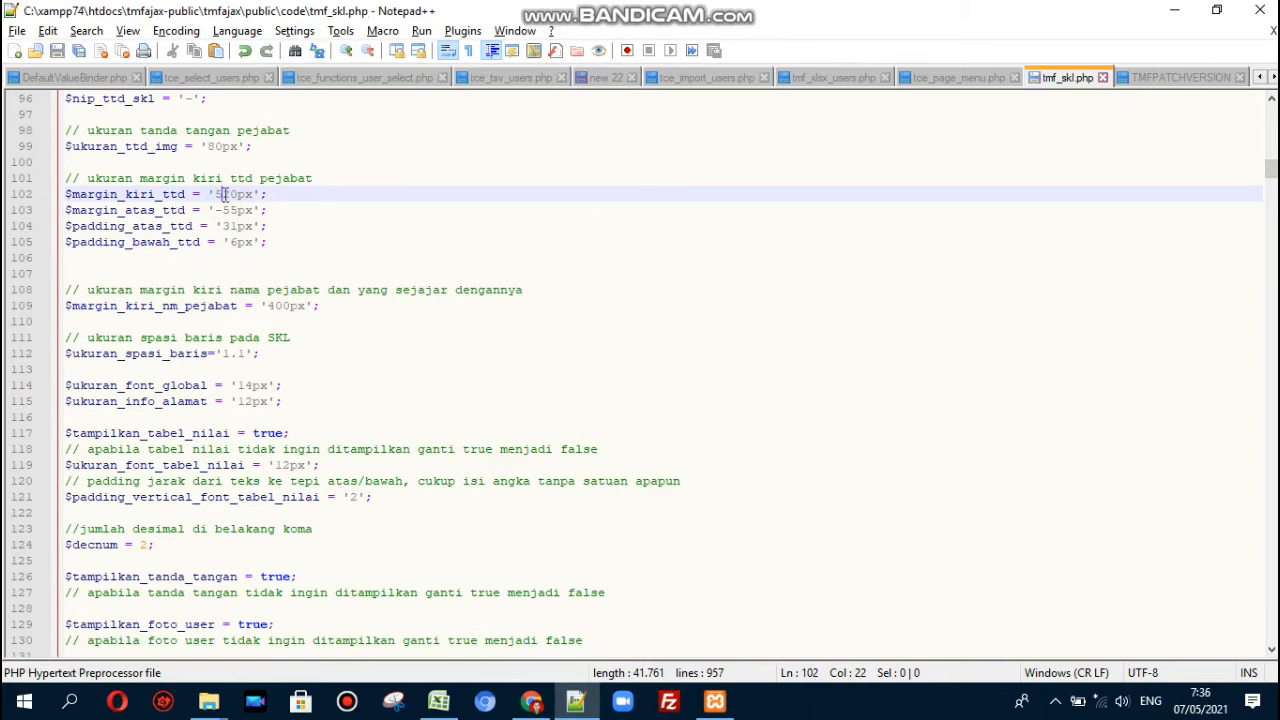
key(alt+Tab)
click(80, 50)
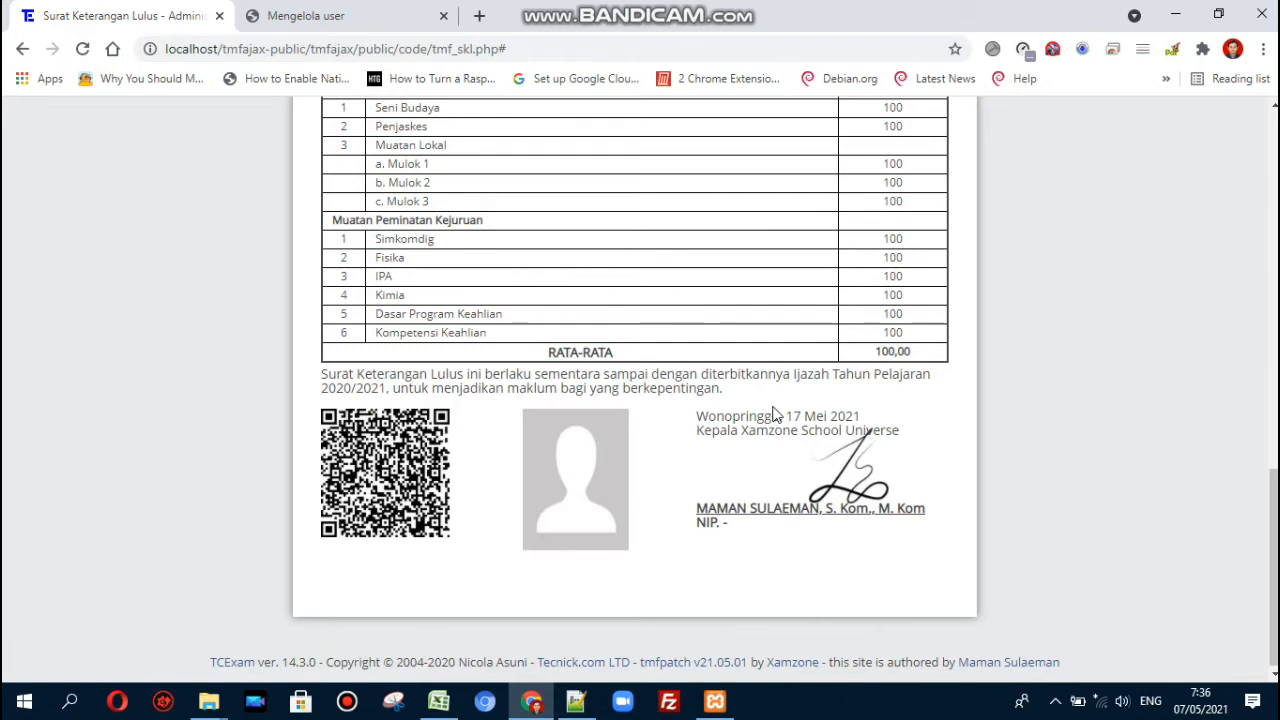
key(alt+Tab)
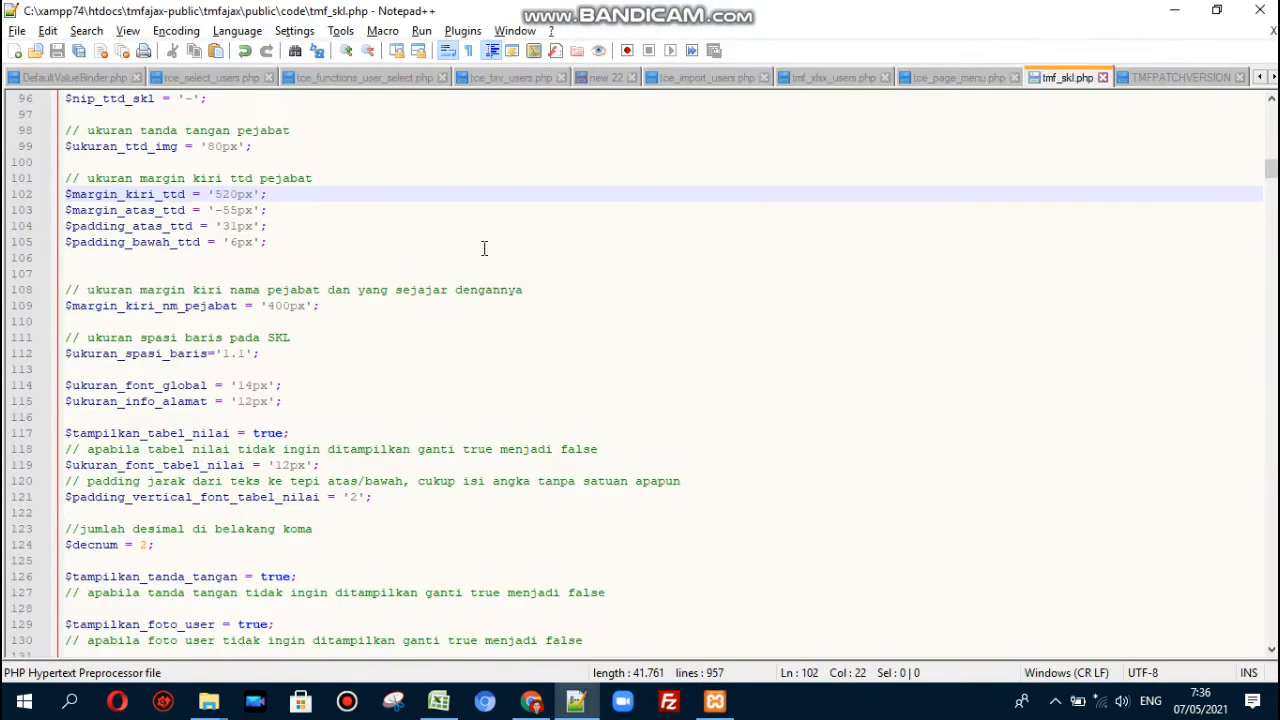
- Restore the signature left margin to 420px, save, and refresh the certificate
key(BackSpace)
text(4)
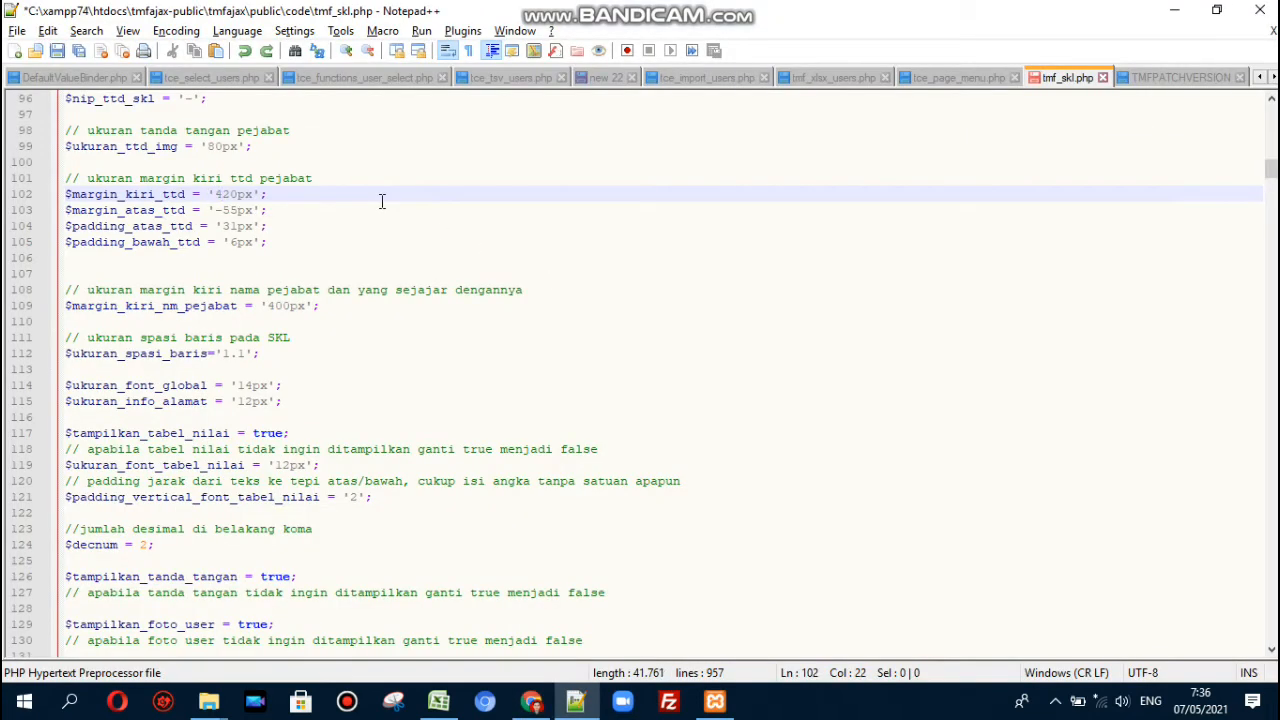
key(ctrl+s)
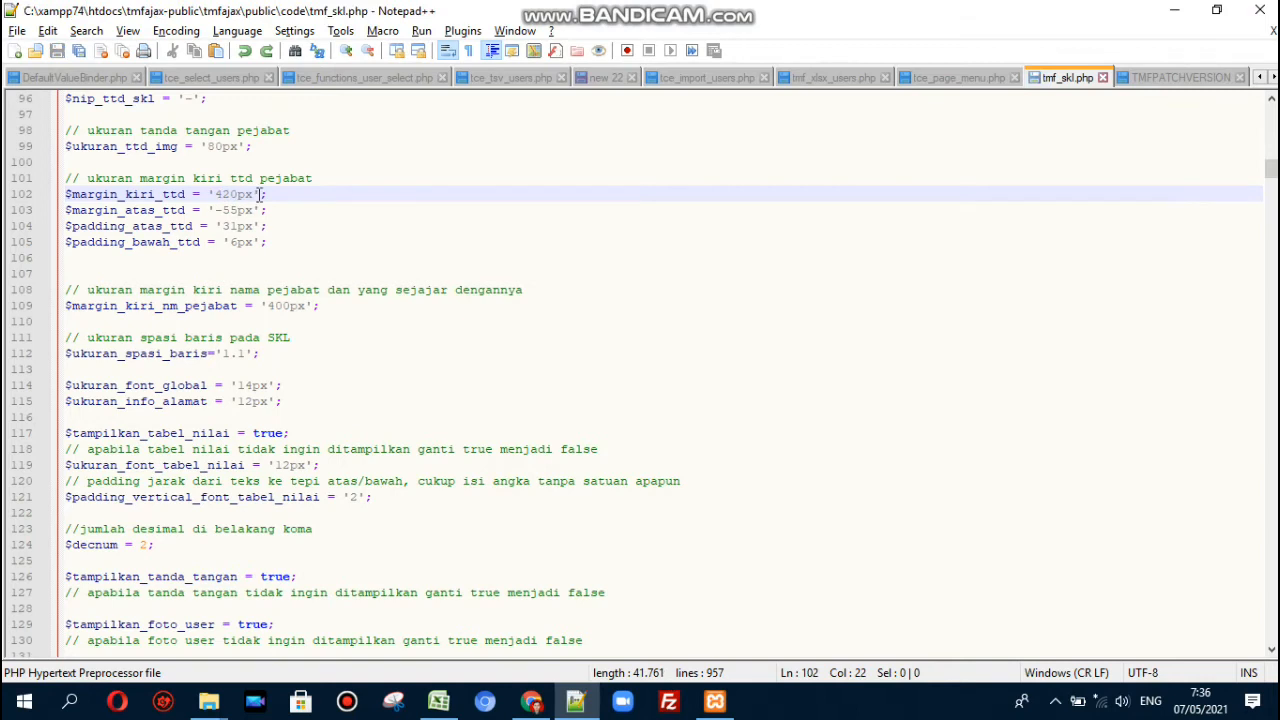
key(alt+Tab)
key(F5)
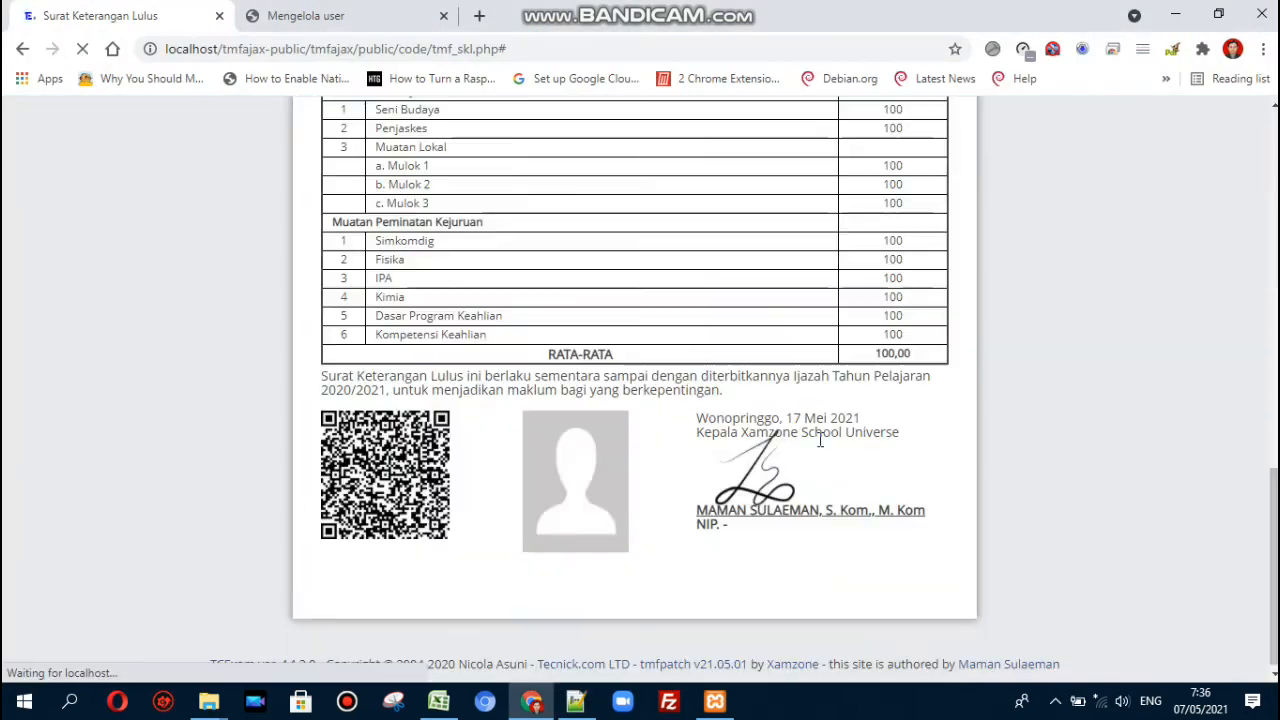
key(alt+Tab)
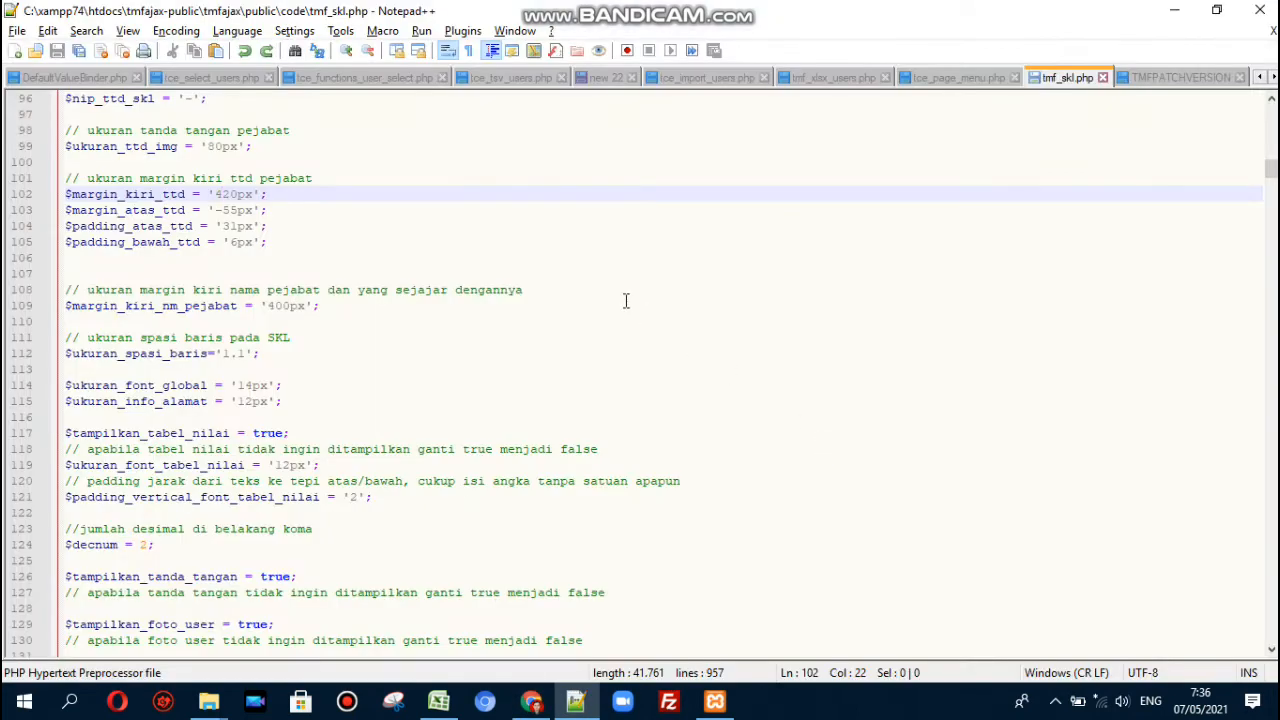
- Try $margin_kiri_ttd at 320px, save, and reload to see the signature shift
key(BackSpace)
text(3)
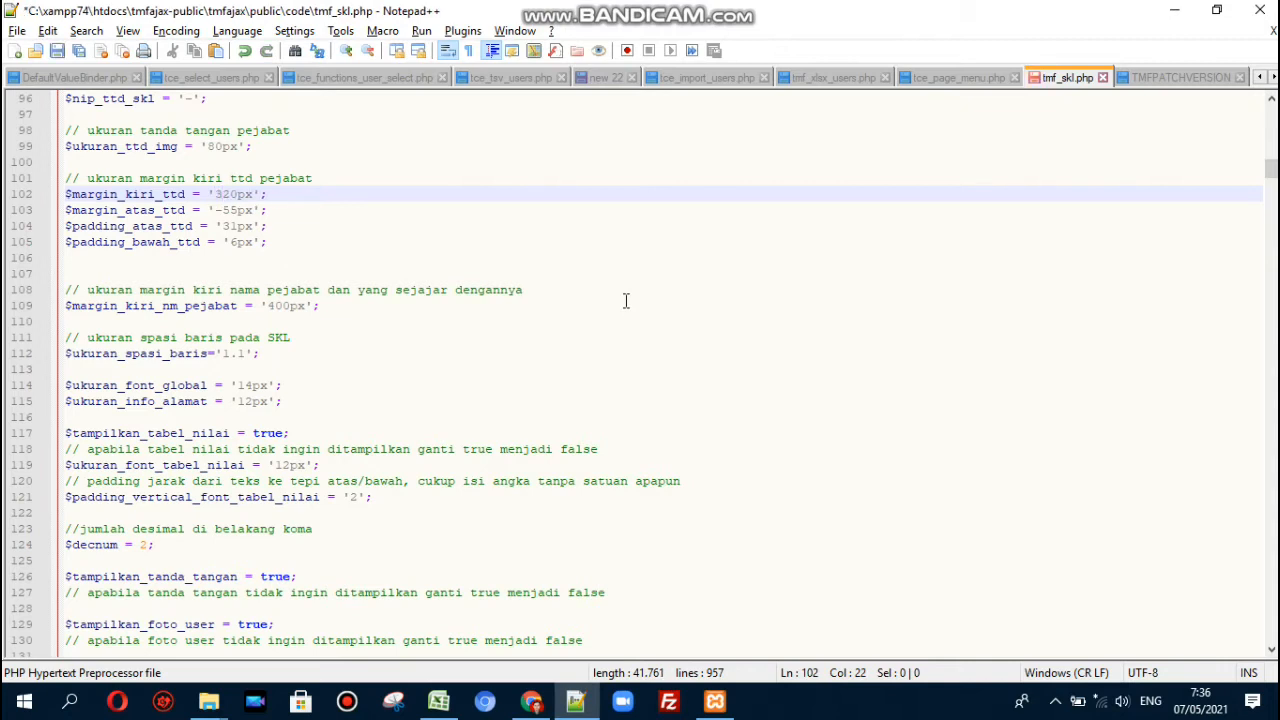
key(ctrl+s)
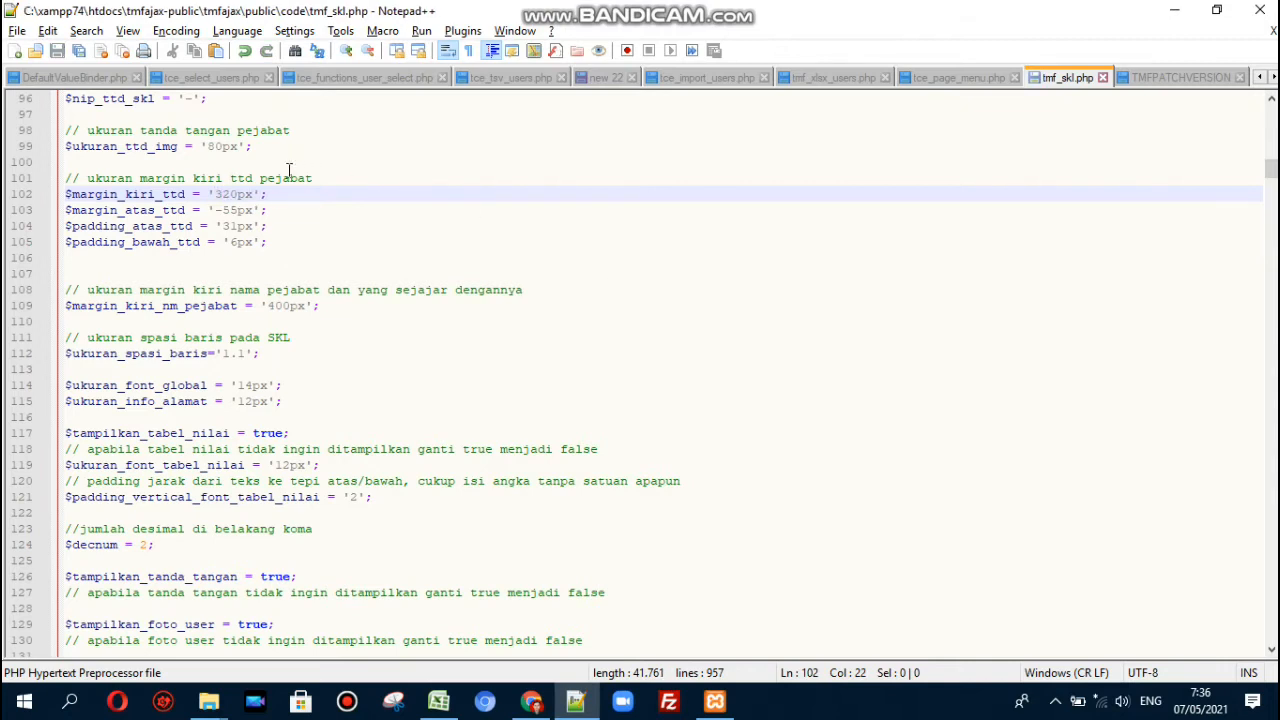
key(alt+Tab)
key(F5)
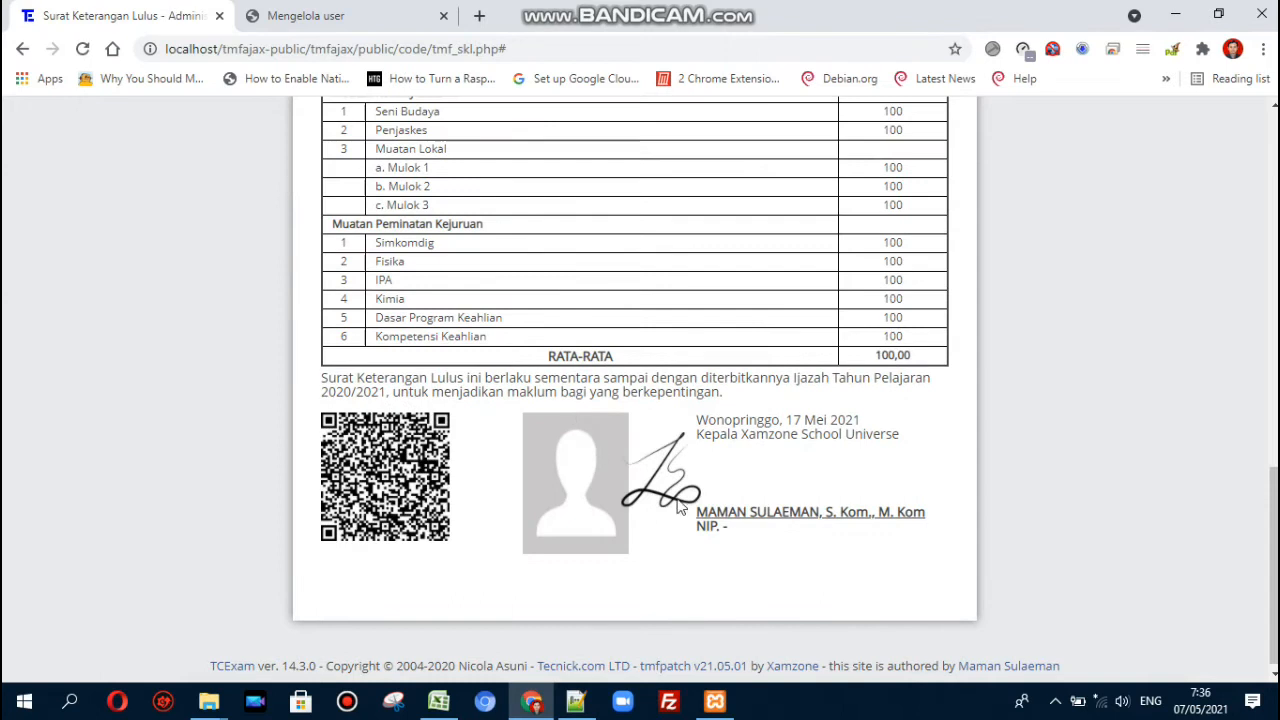
key(alt+Tab)
- Put the signature left margin back to 420px, save, and reload the SKL letter
key(BackSpace)
text(420px';)
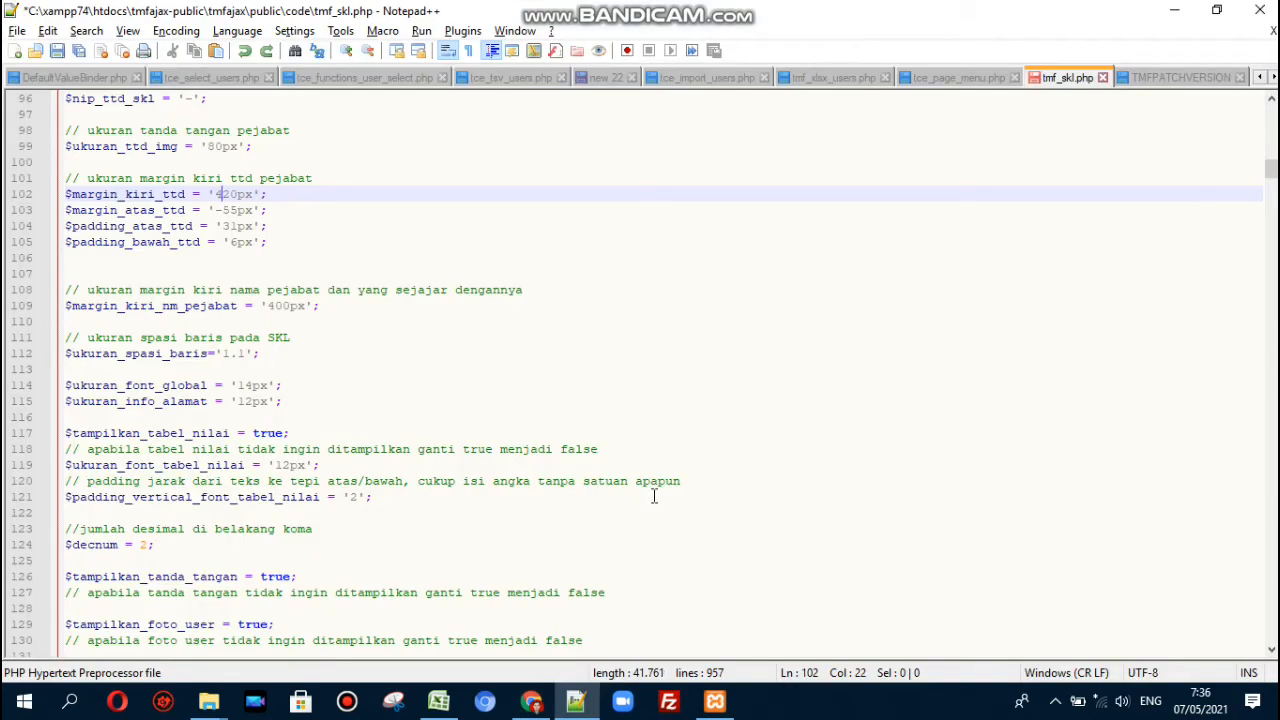
key(ctrl+s)
key(alt+Tab)
key(F5)
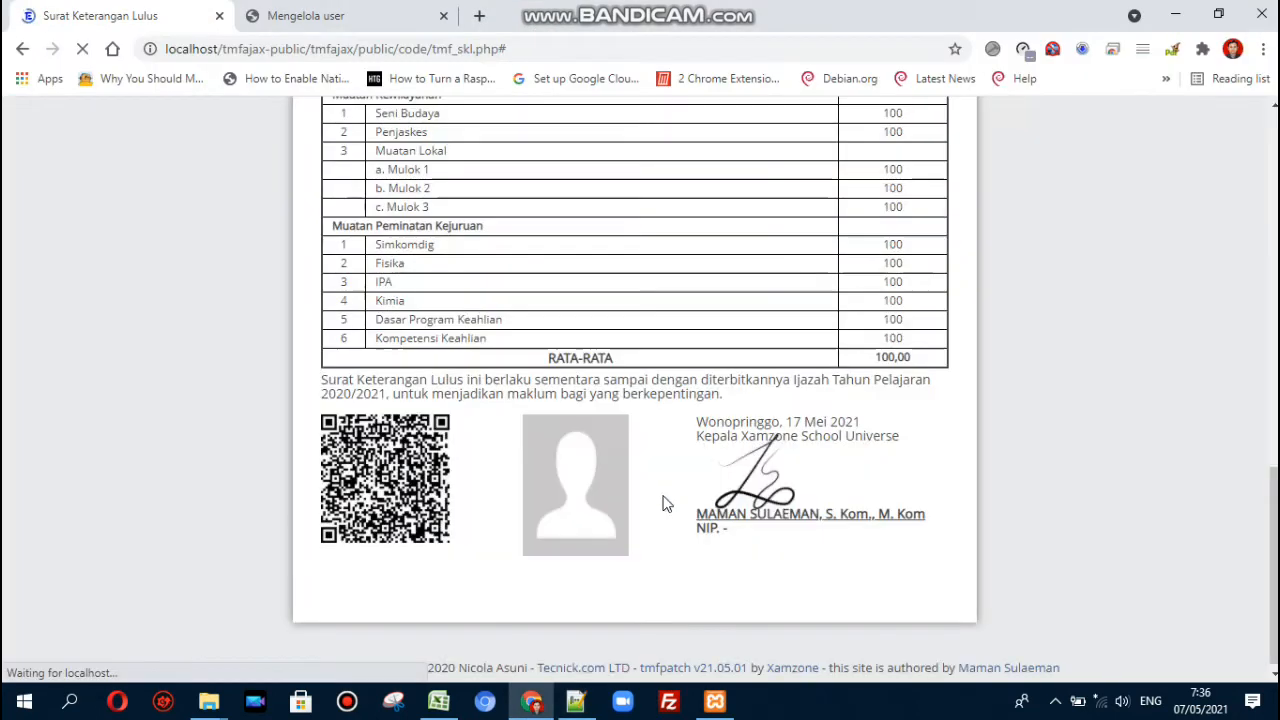
key(alt+Tab)
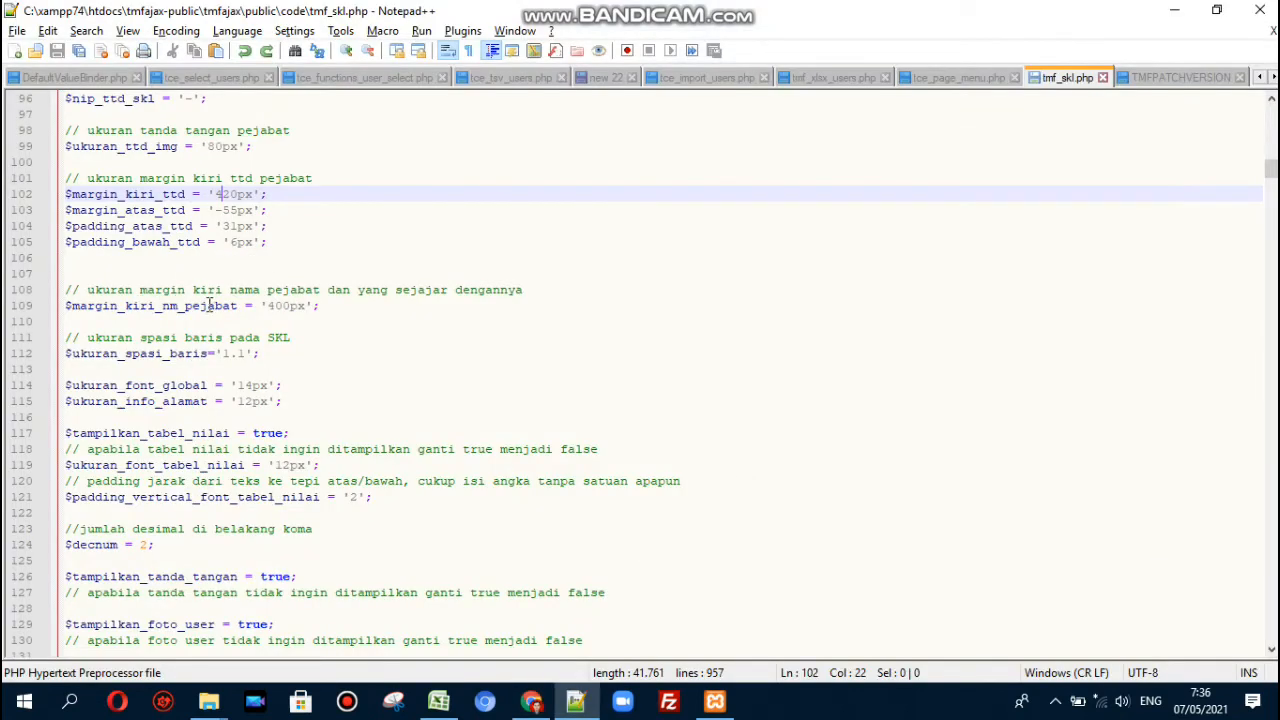
click(201, 306)
click(271, 306)
key(shift+Left)
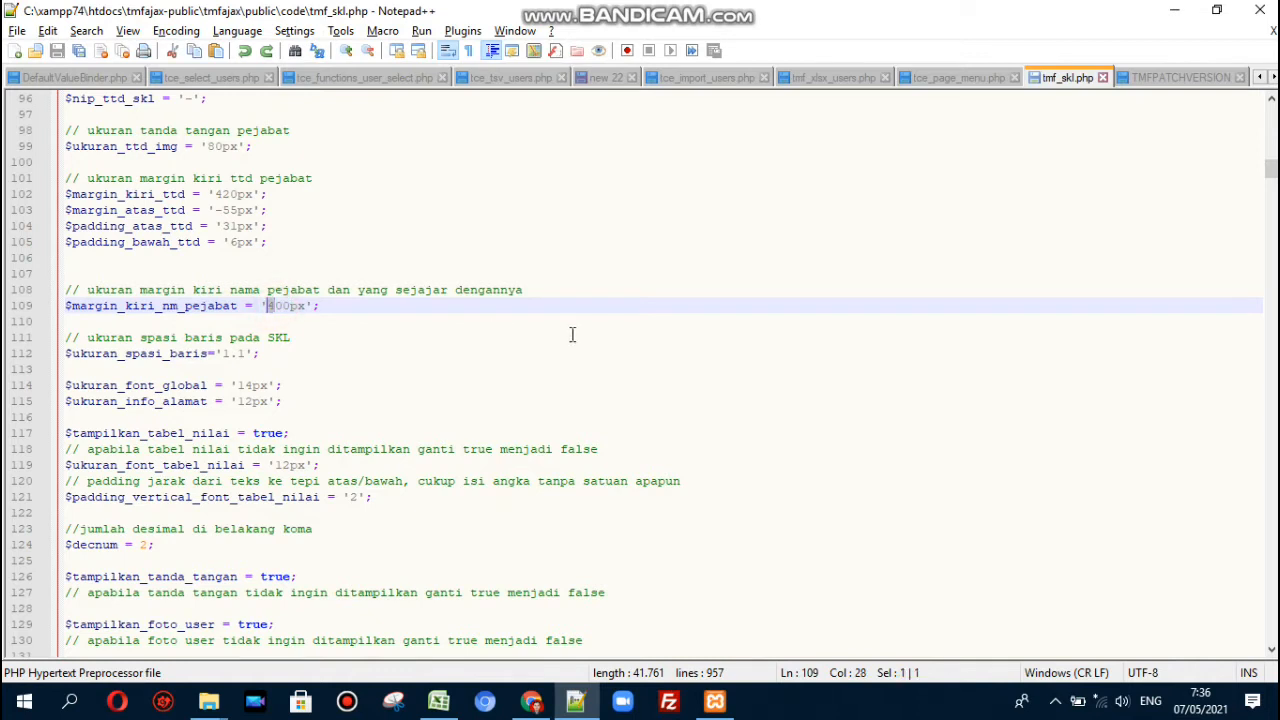
text(3)
key(ctrl+s)
key(alt+Tab)
key(F5)
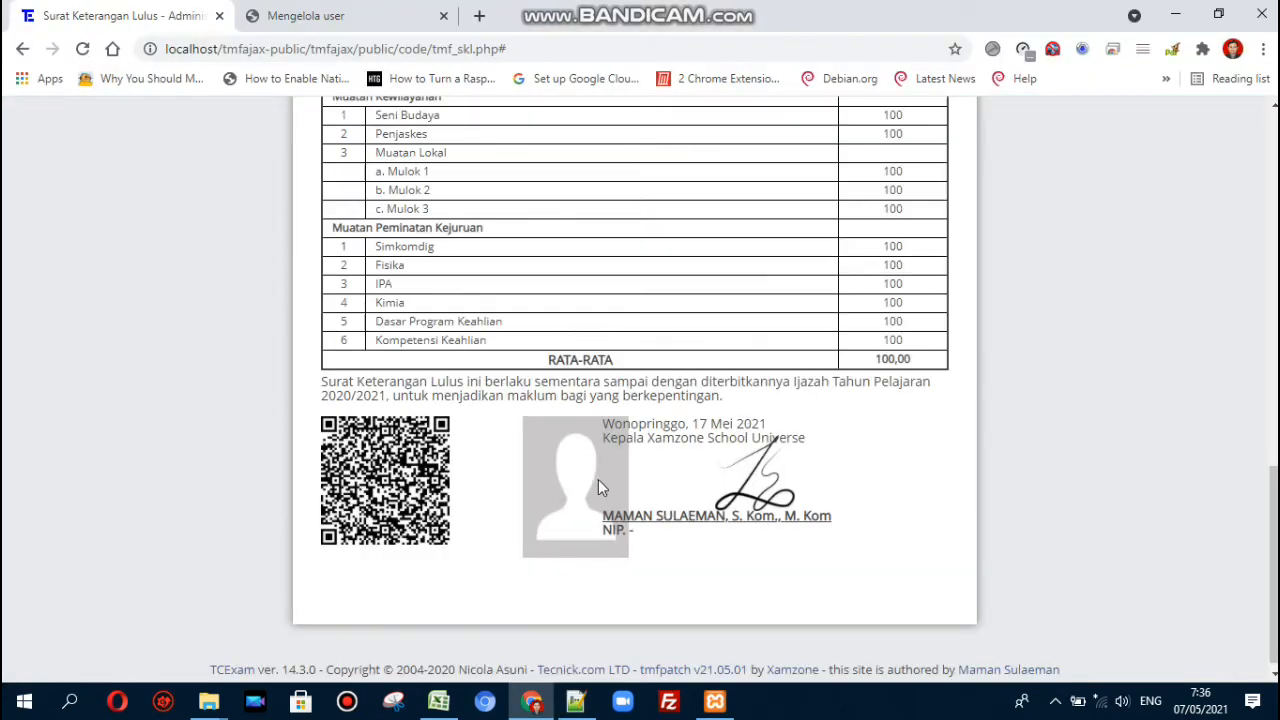
key(alt+Tab)
key(ctrl+s)
key(alt+Tab)
key(F5)
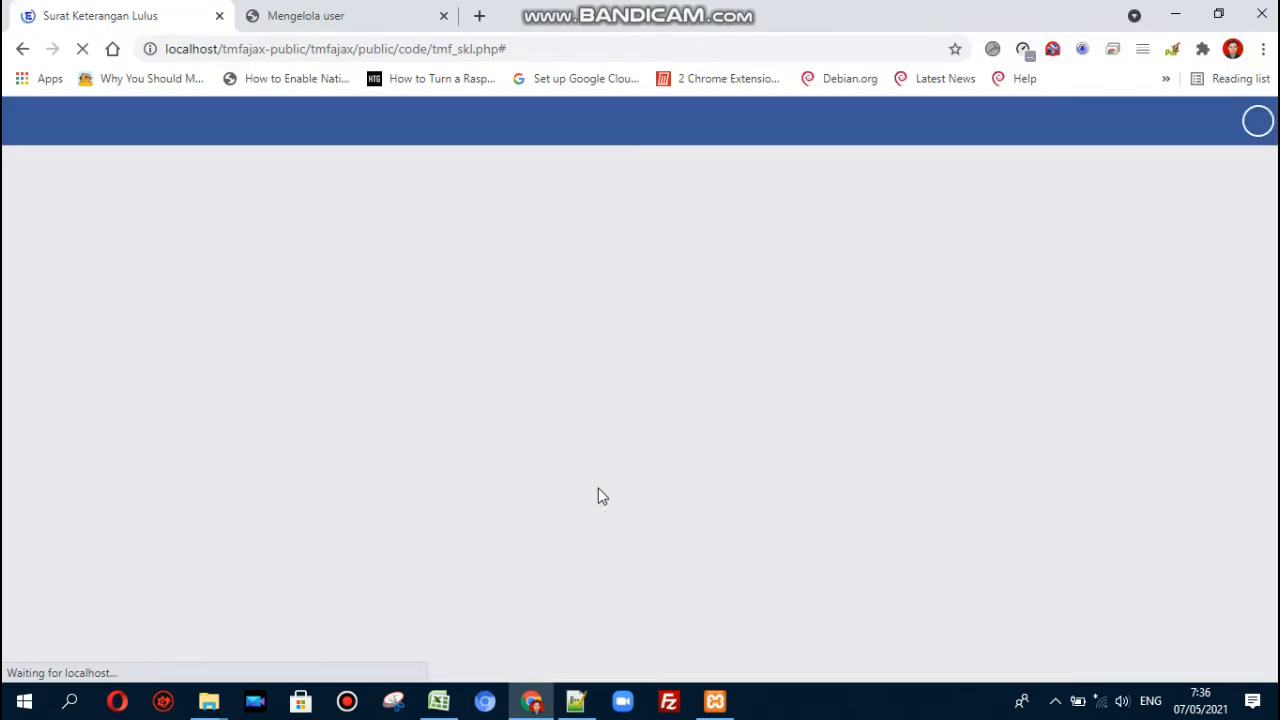
key(alt+Tab)
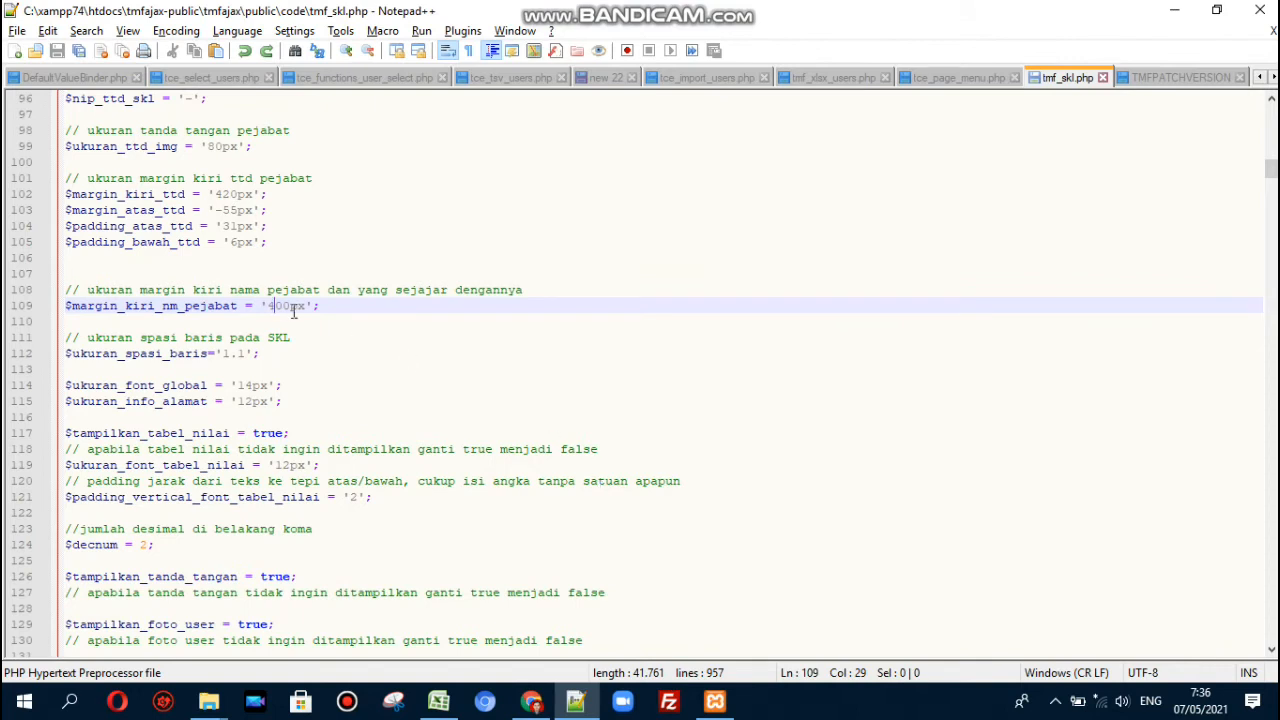
click(325, 306)
key(alt+Tab)
key(alt+Tab)
key(alt+Tab)
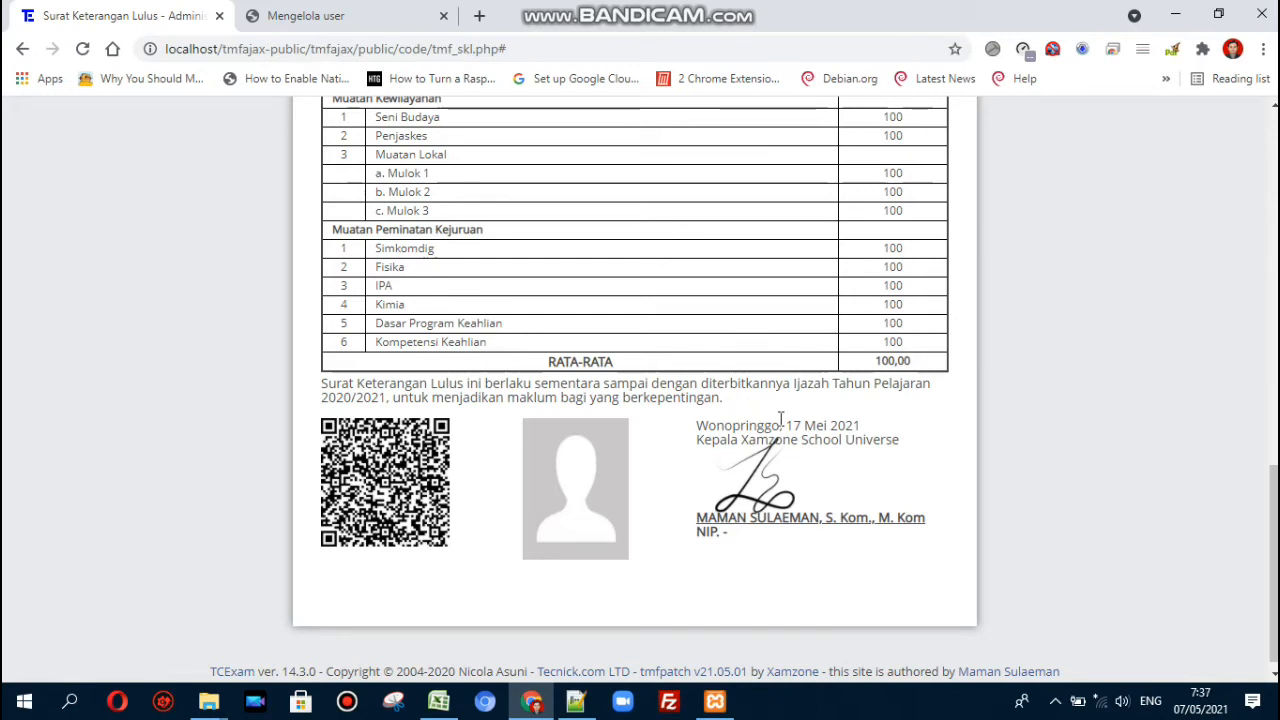
key(alt+Tab)
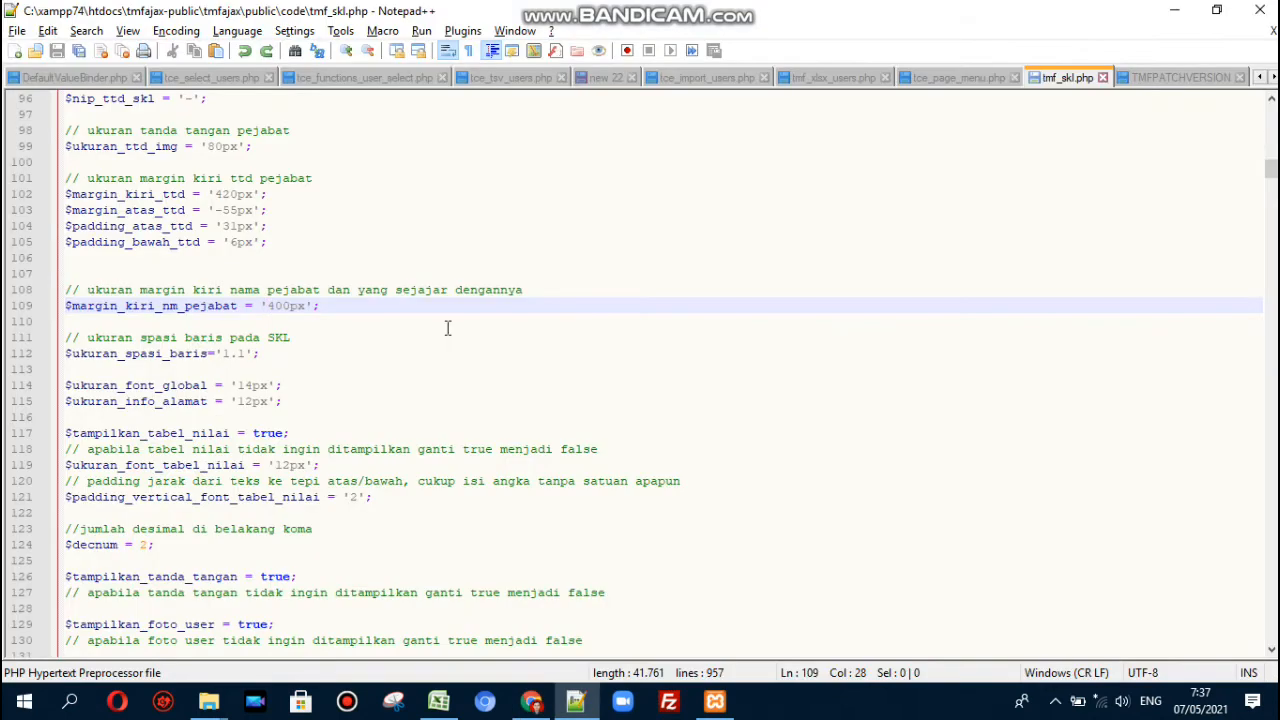
- Change the line spacing $ukuran_spasi_baris from 1.1 to 2, save, and check the reloaded letter
click(278, 306)
key(Down)
key(Down)
key(Down)
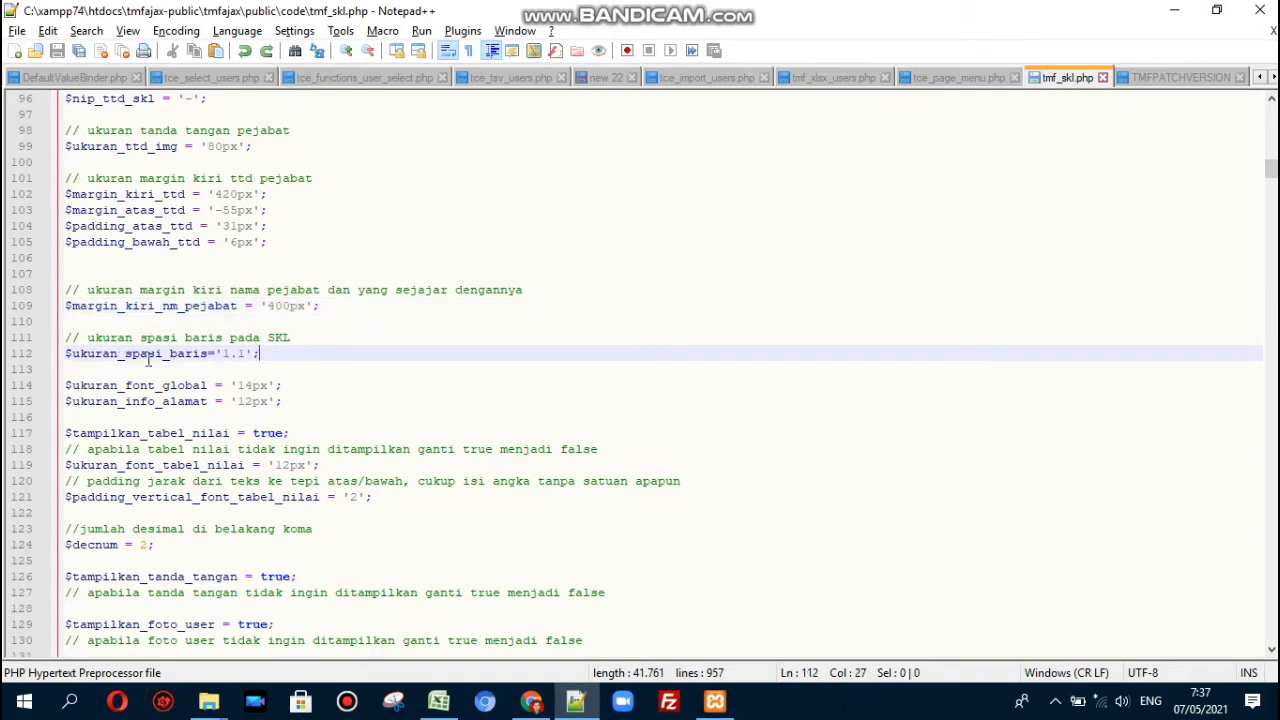
click(229, 353)
click(251, 355)
key(BackSpace)
key(BackSpace)
key(BackSpace)
text(2)
key(ctrl+s)
key(alt+Tab)
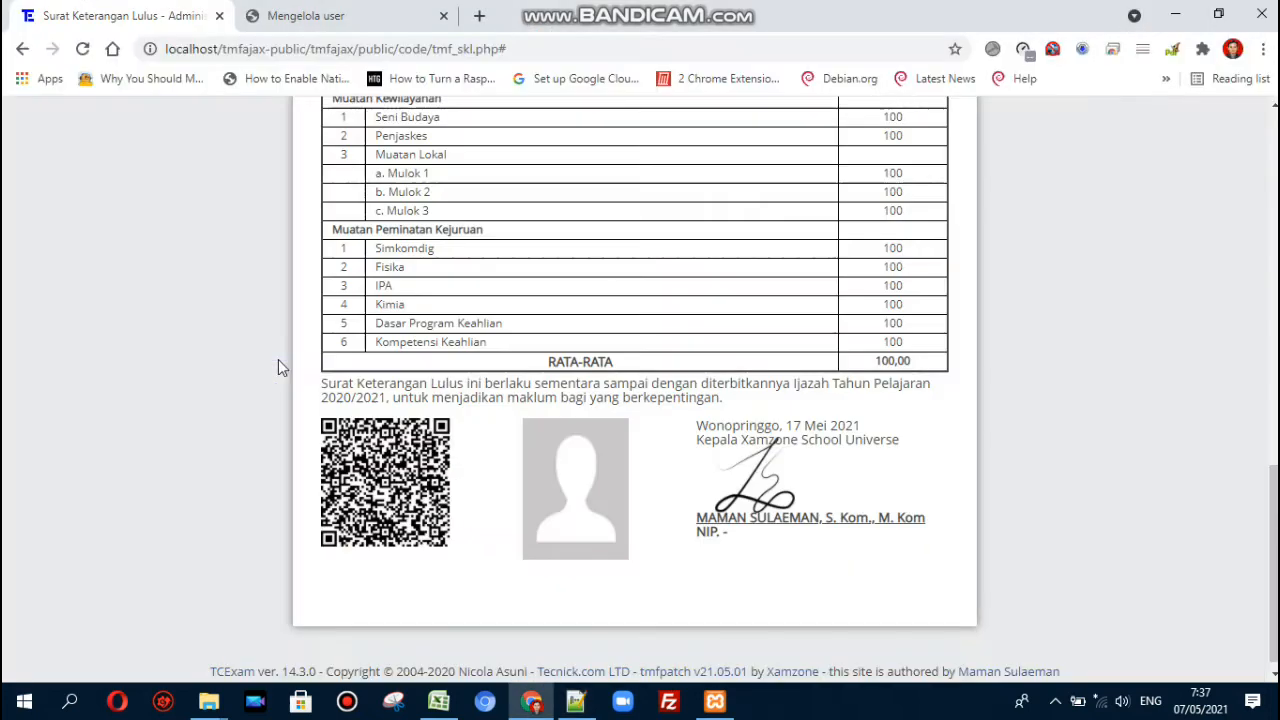
click(80, 51)
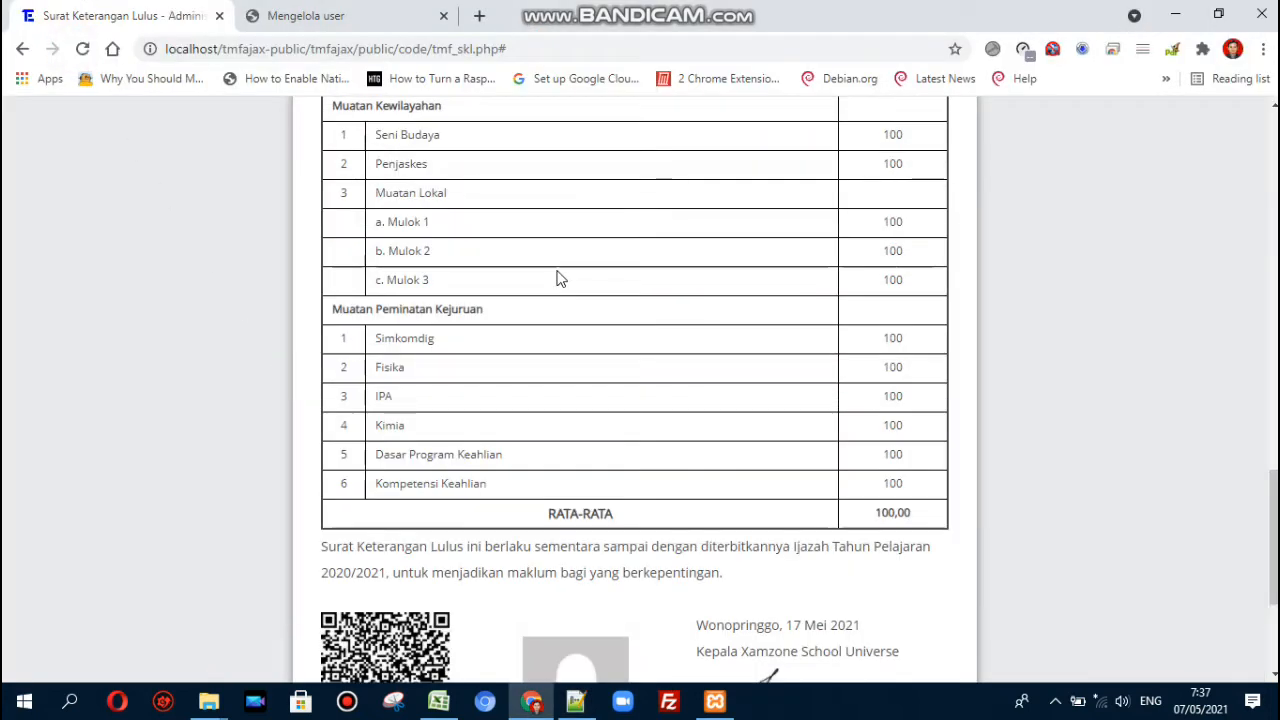
scroll(560, 280, down, 3)
scroll(580, 300, down, 3)
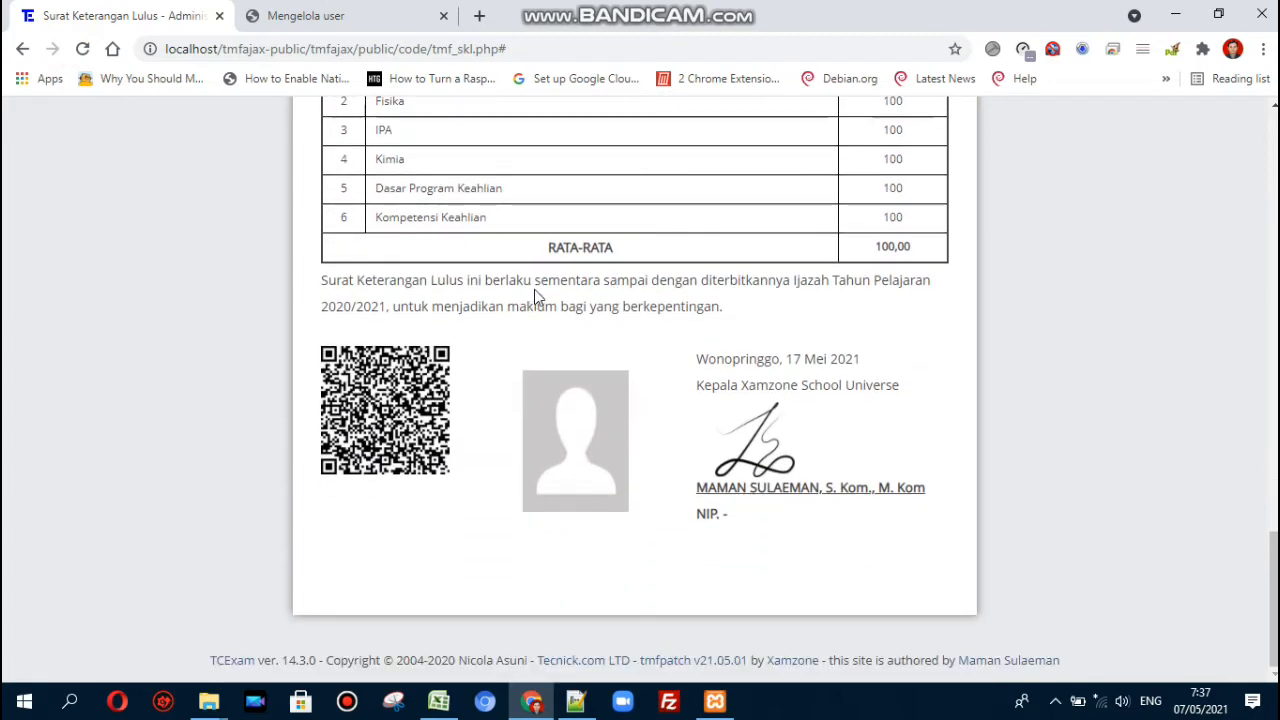
- Undo, then re-enter the line 112 spacing as 2, save, and reload the SKL page
key(alt+Tab)
key(ctrl+z)
key(ctrl+z)
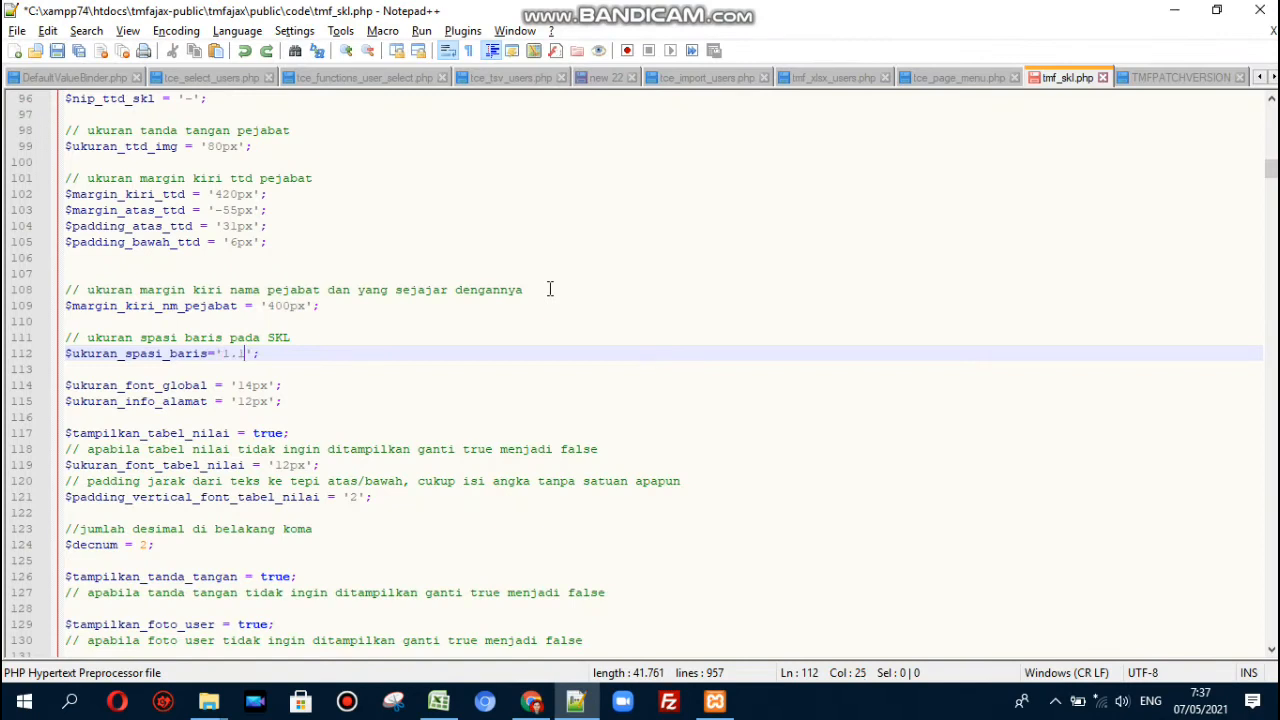
key(ctrl+s)
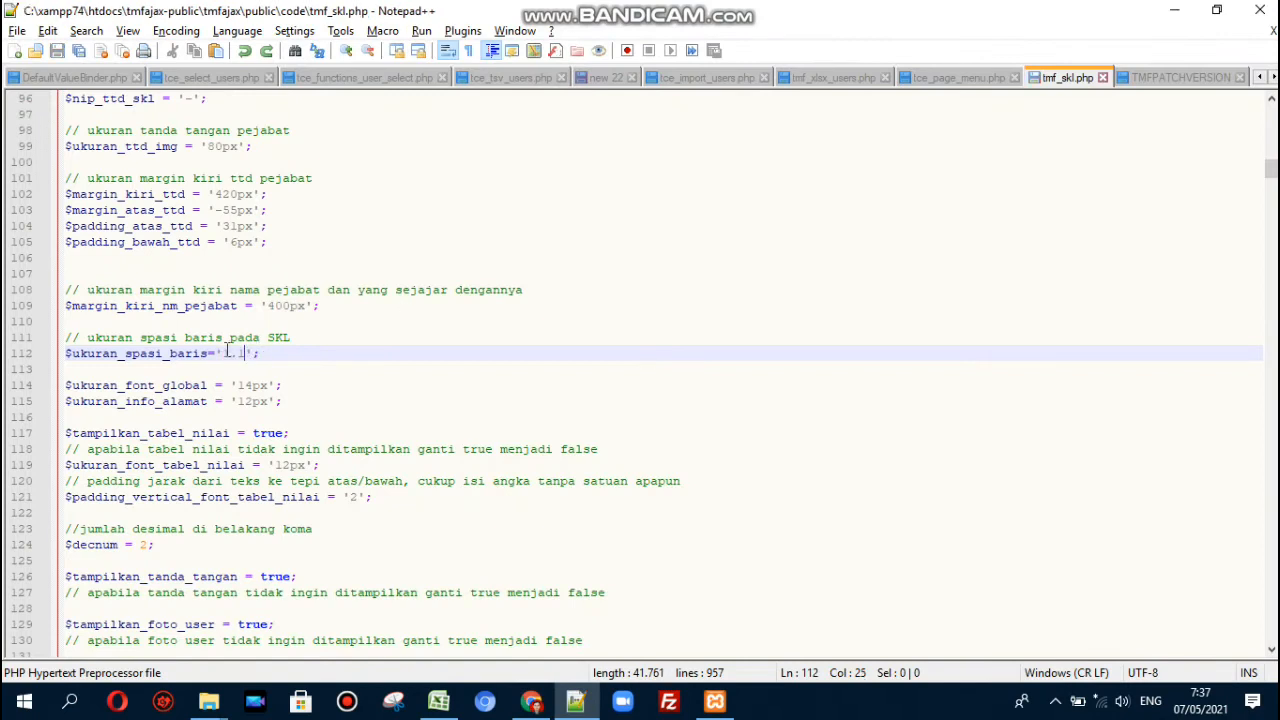
click(268, 353)
key(BackSpace)
key(BackSpace)
key(BackSpace)
text(2)
key(ctrl+s)
key(alt+Tab)
key(F5)
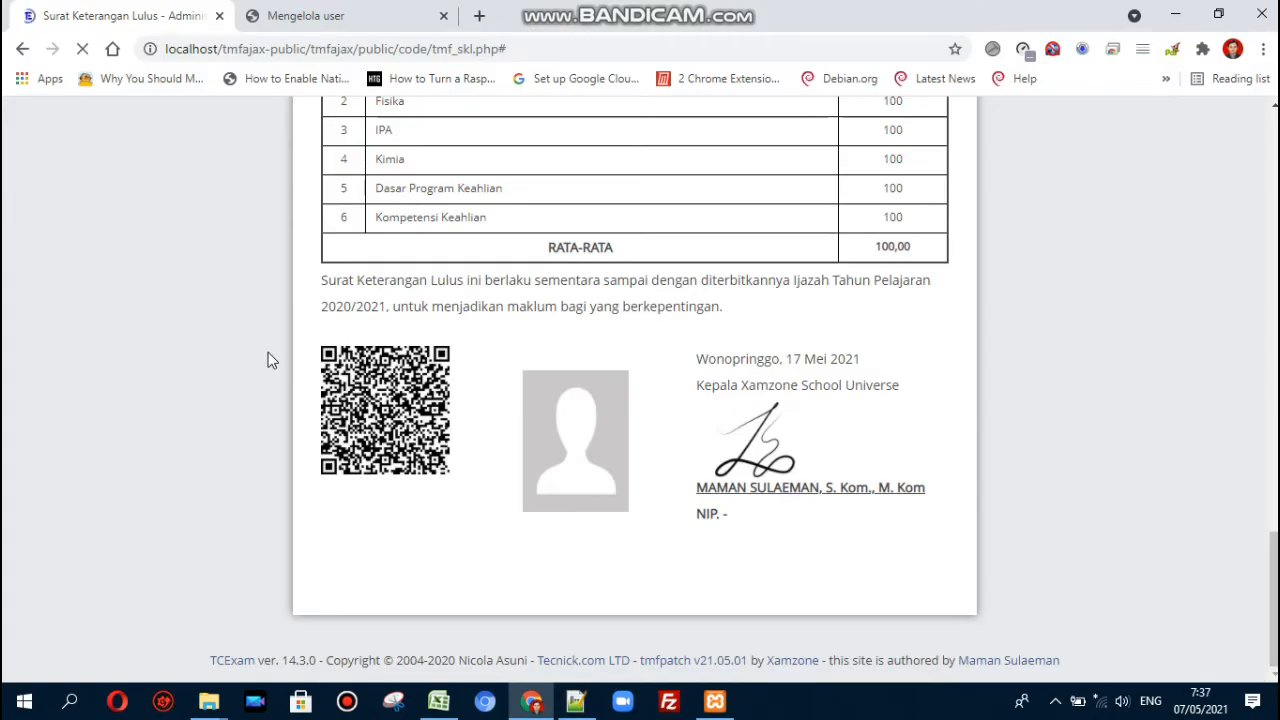
scroll(548, 303, up, 15)
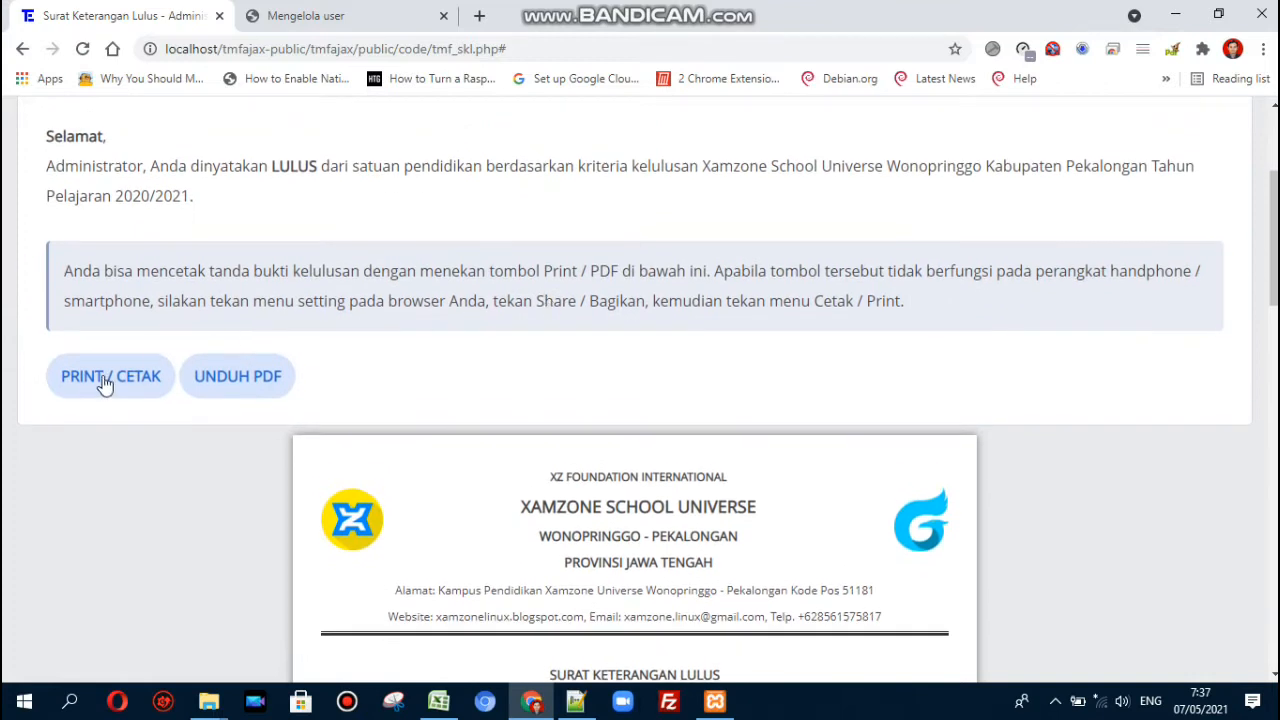
- Open the SKL letter's print preview and set the paper size to Legal
click(105, 378)
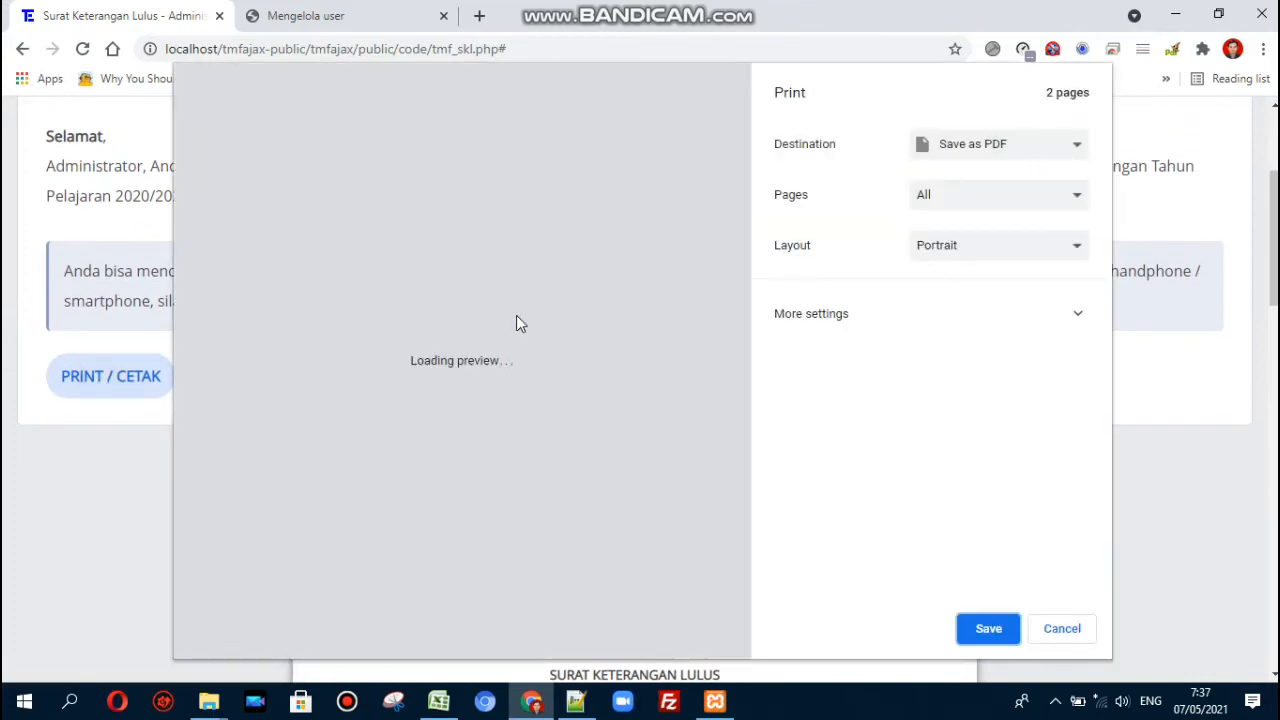
scroll(557, 337, down, 10)
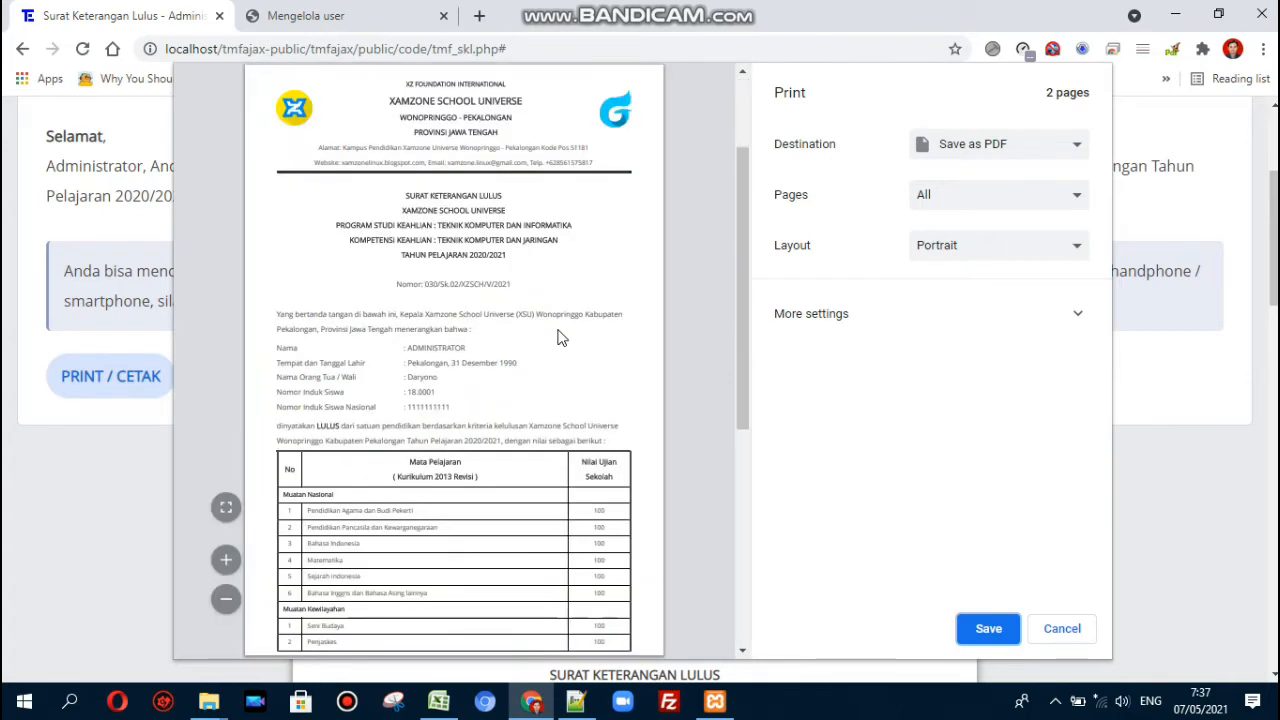
scroll(557, 337, up, 5)
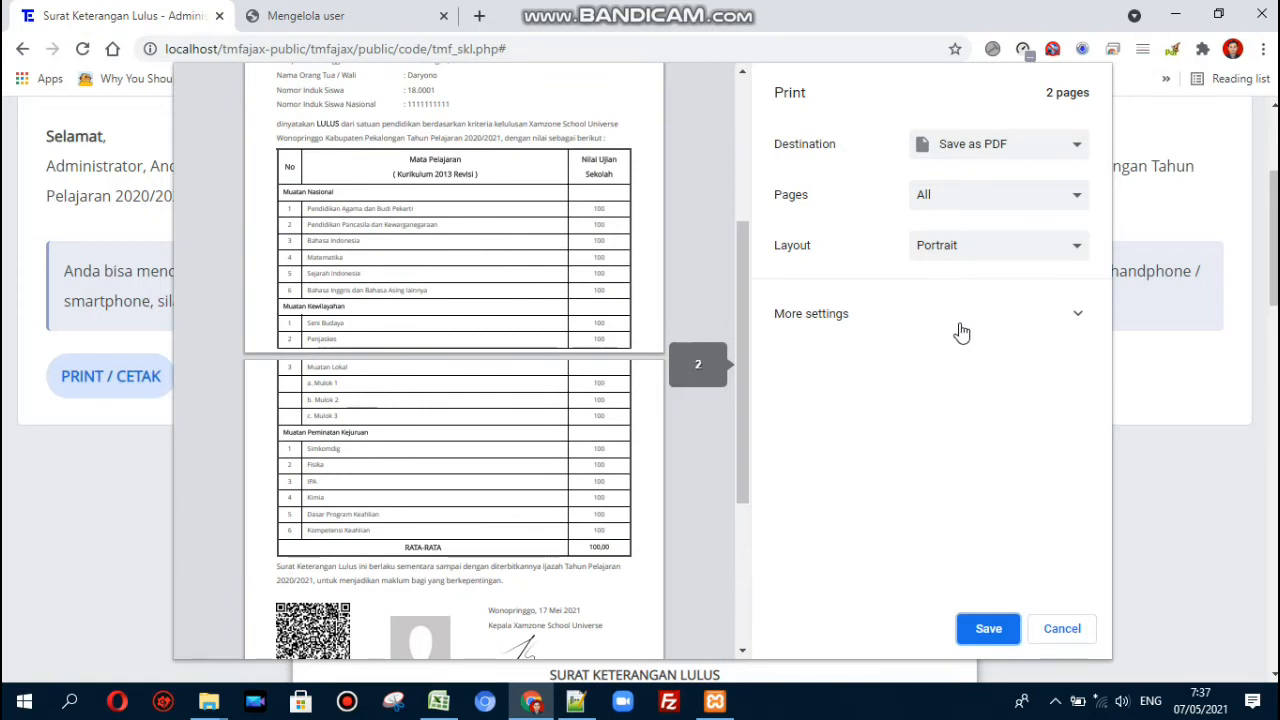
click(1000, 320)
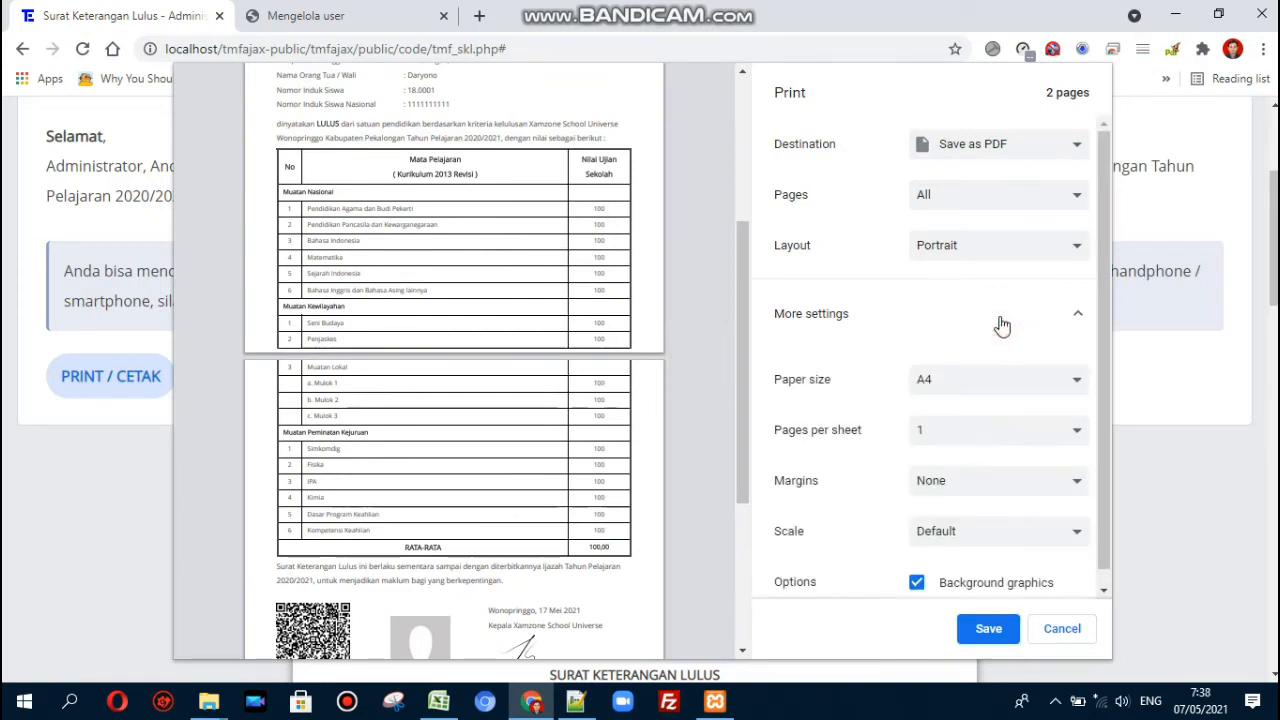
click(1012, 390)
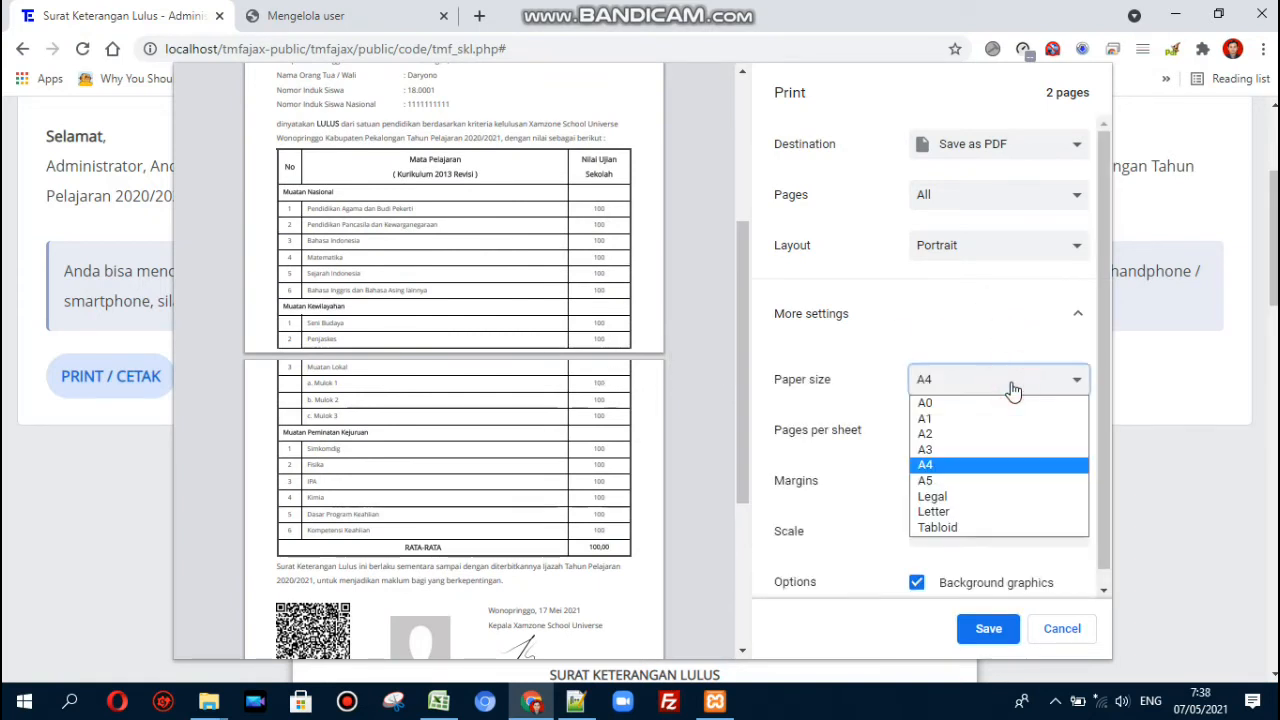
click(1001, 498)
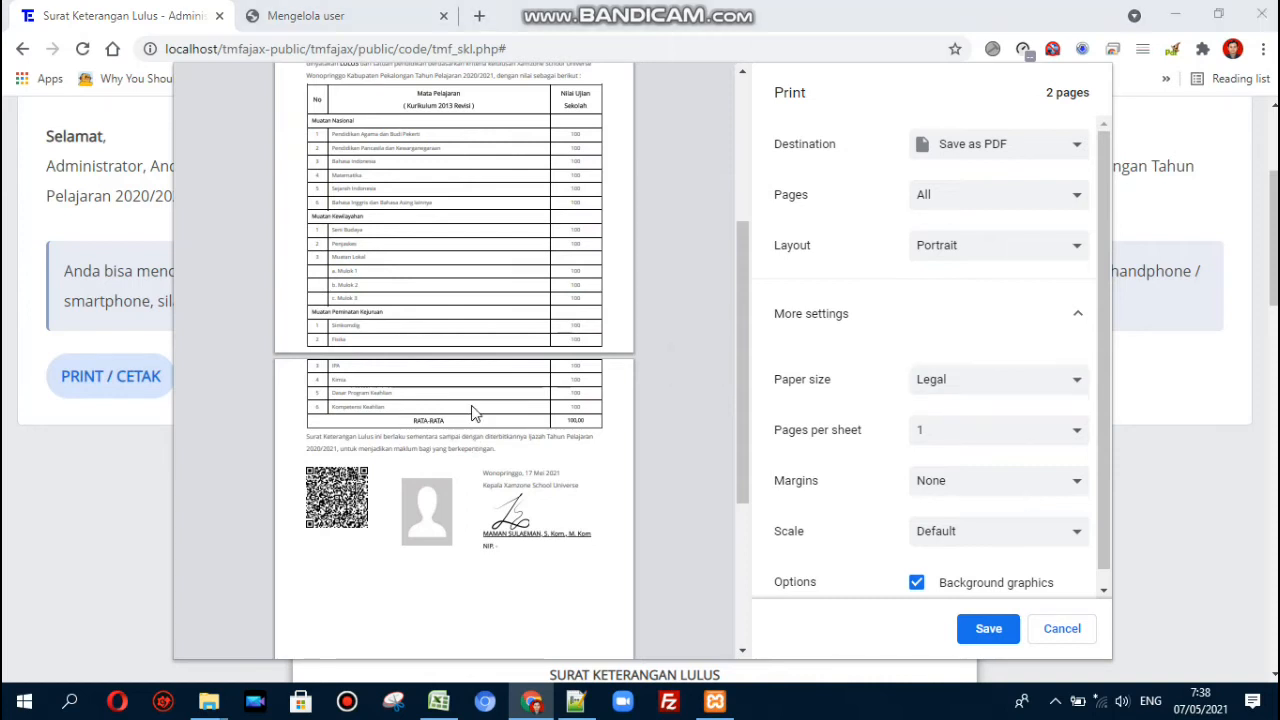
key(alt+Tab)
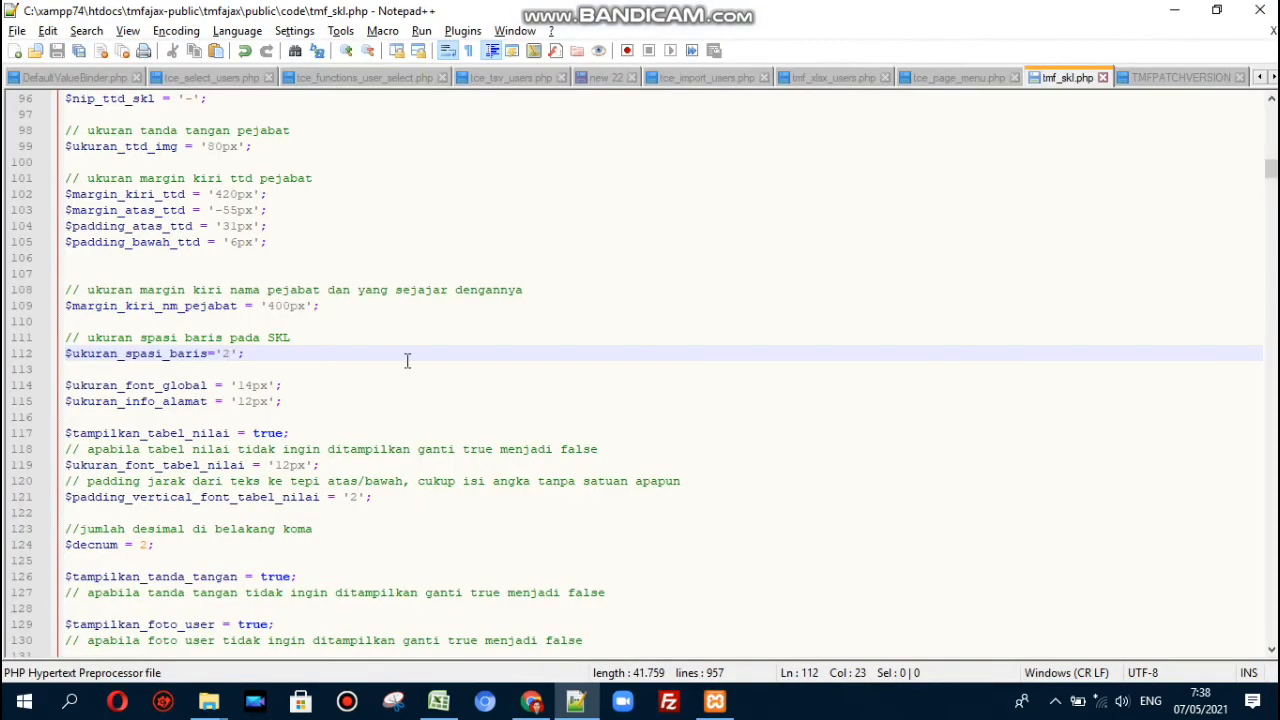
- Change the line spacing value from 2 back to 1.1, save, and reload the letter in Chrome
key(BackSpace)
text(1)
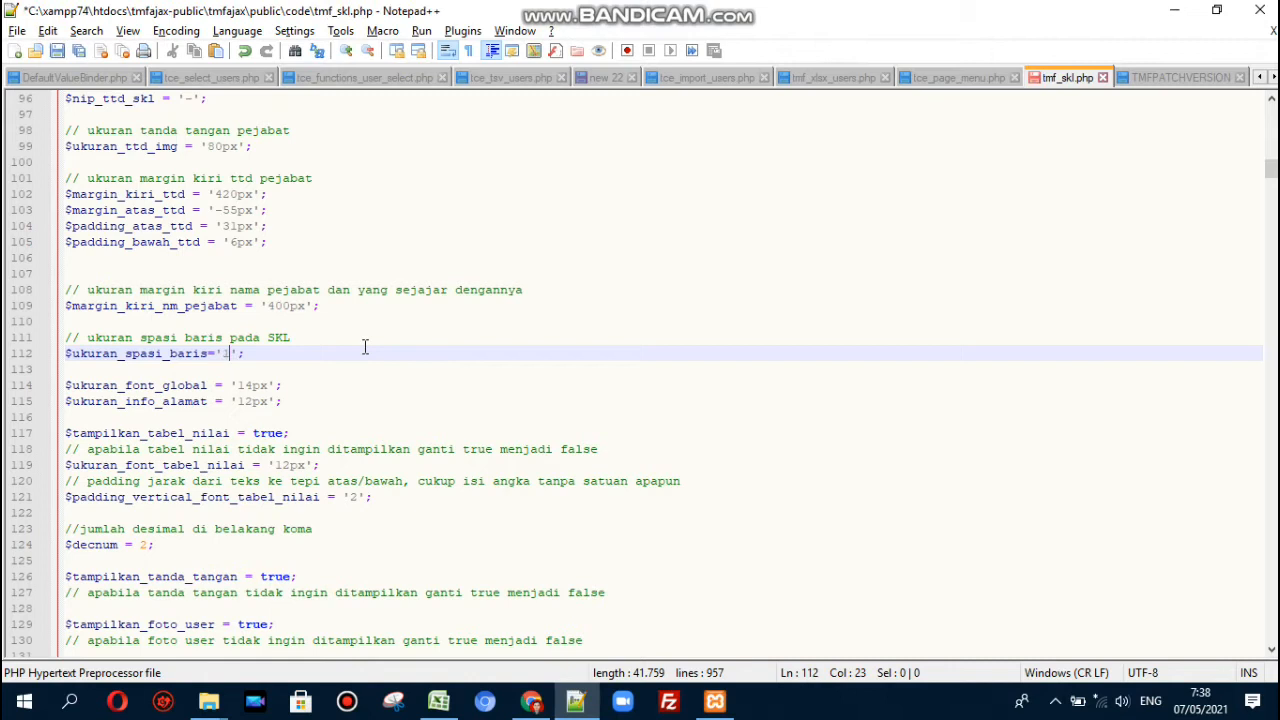
key(ctrl+s)
key(alt+Tab)
key(Escape)
key(F5)
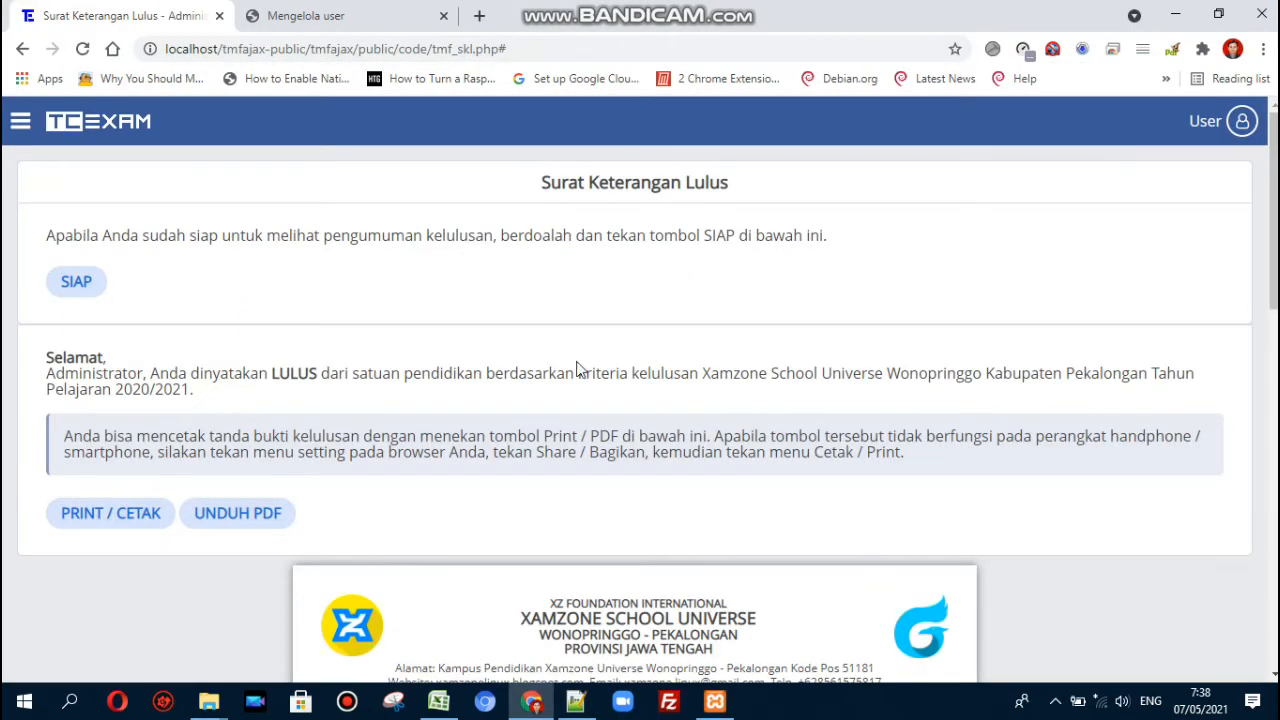
scroll(500, 356, down, 6)
- Review the global (14px) and address (12px) font sizes, save, and inspect the reloaded letterhead text
key(alt+Tab)
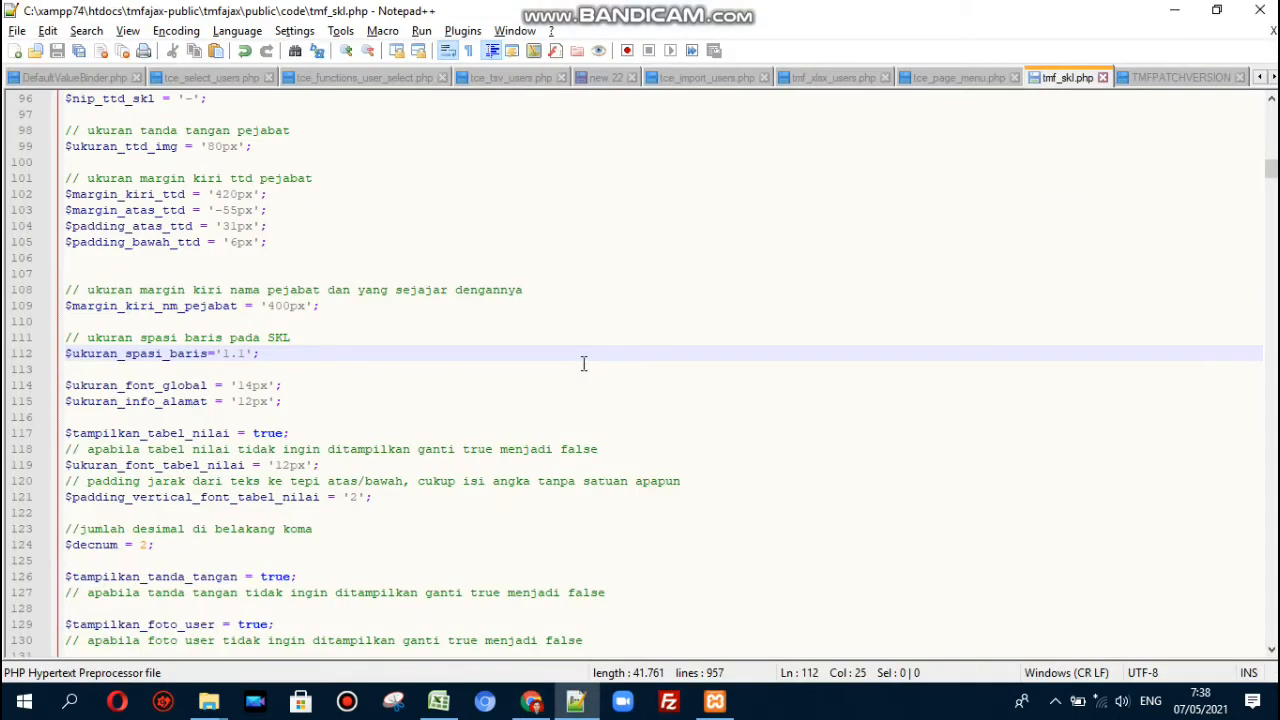
click(247, 385)
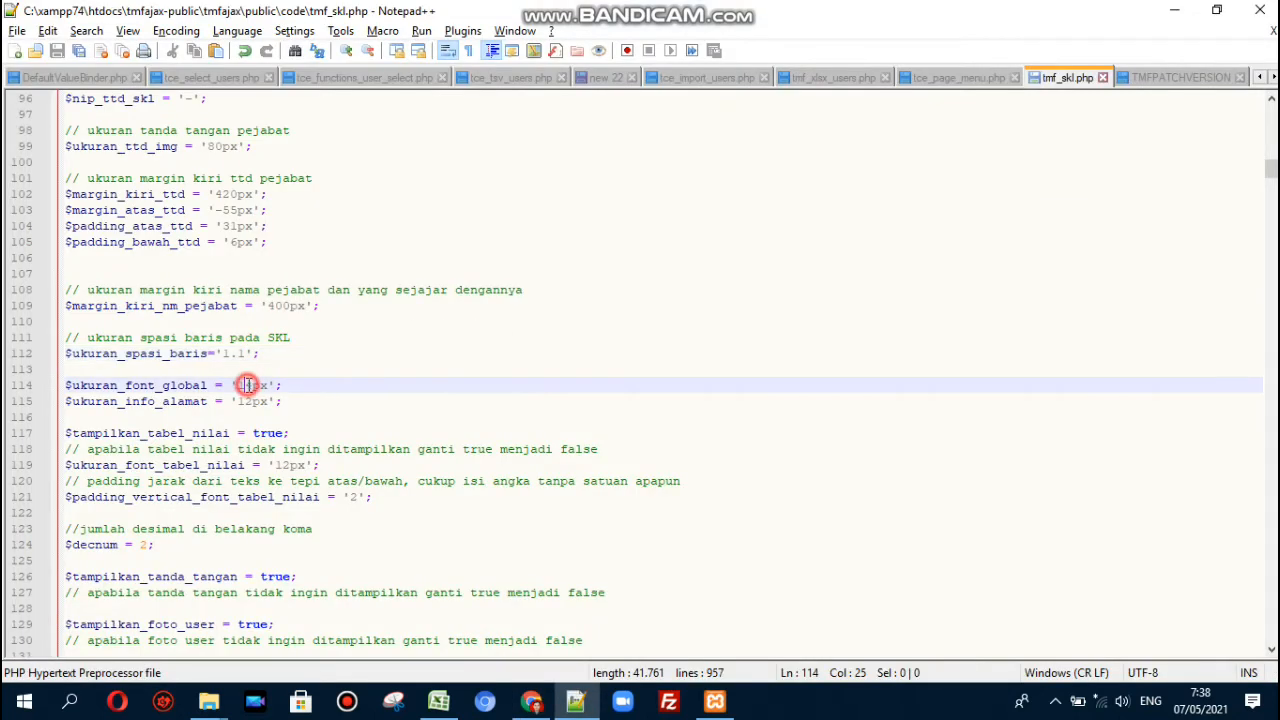
key(Down)
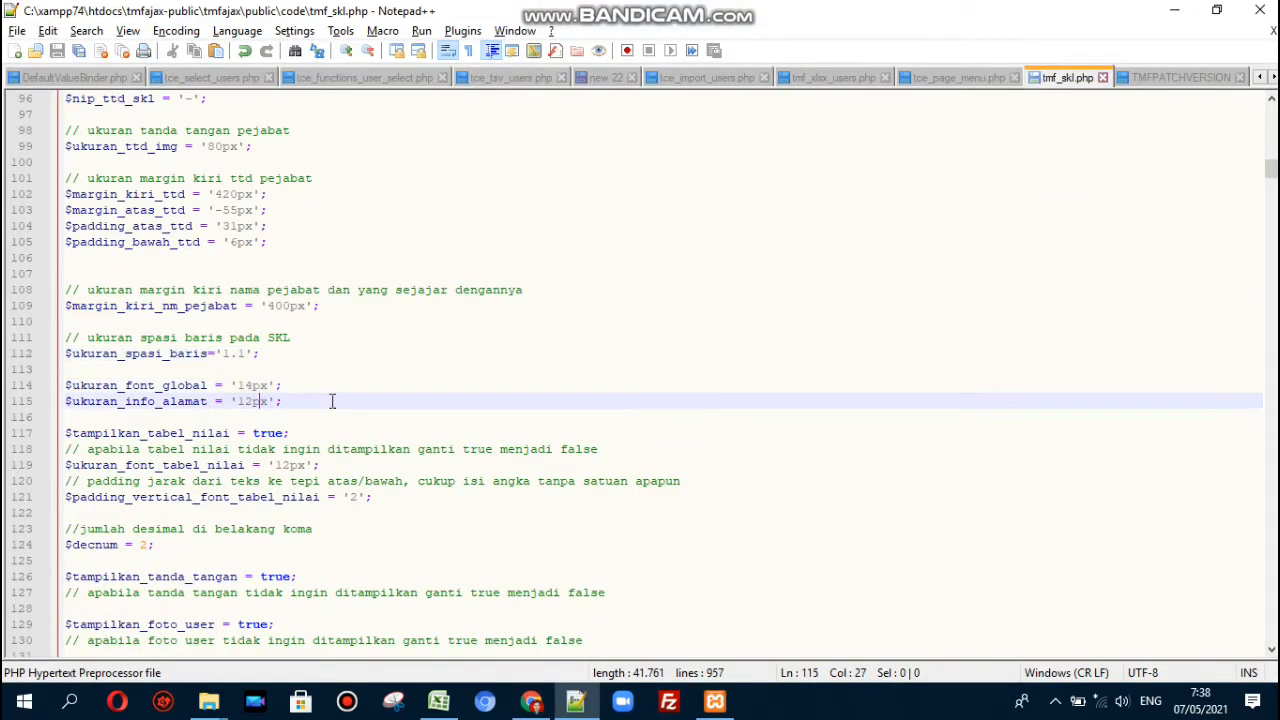
key(ctrl+s)
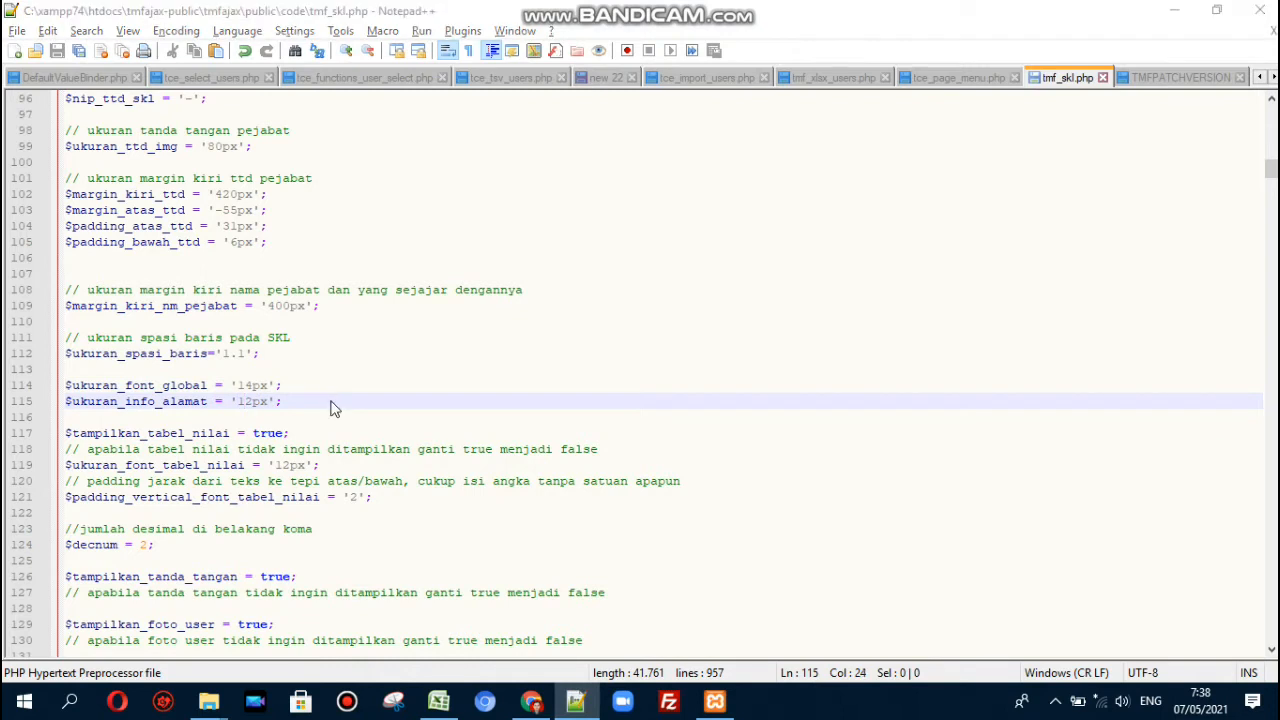
key(alt+Tab)
key(F5)
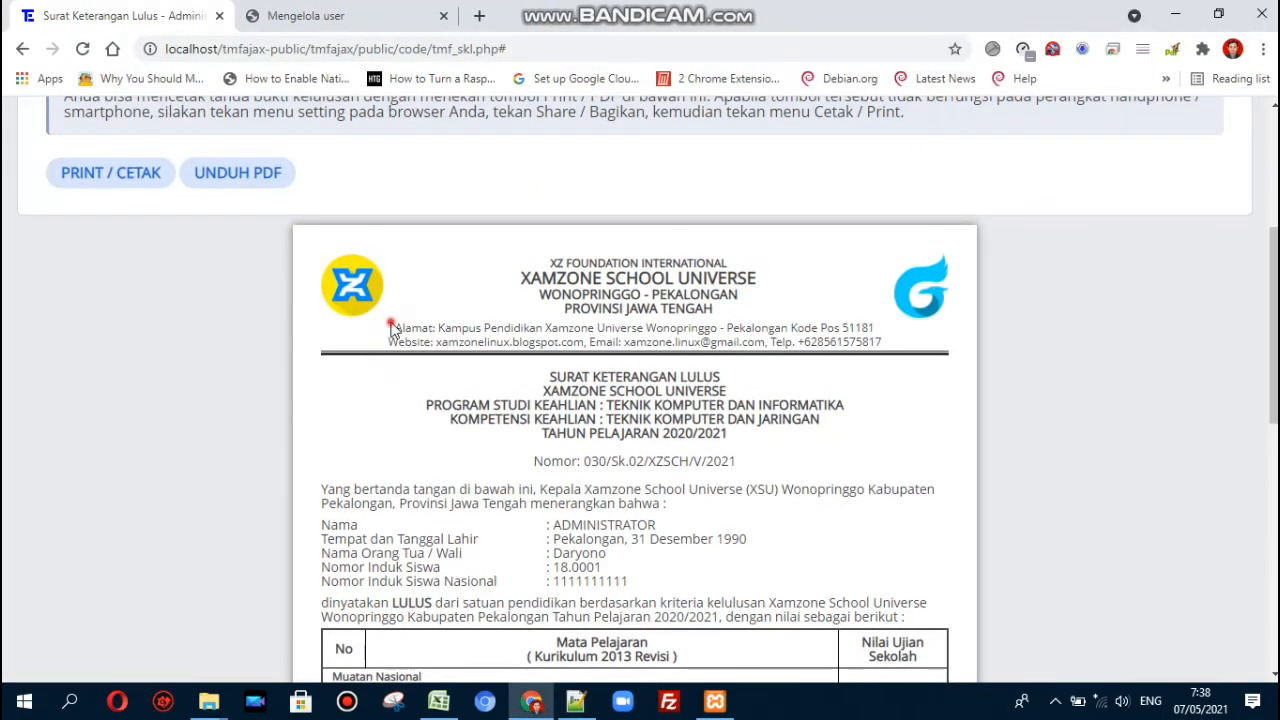
drag(392, 327, 880, 345)
click(886, 350)
- Back in tmf_skl.php, move up to the grade table display setting
key(alt+Tab)
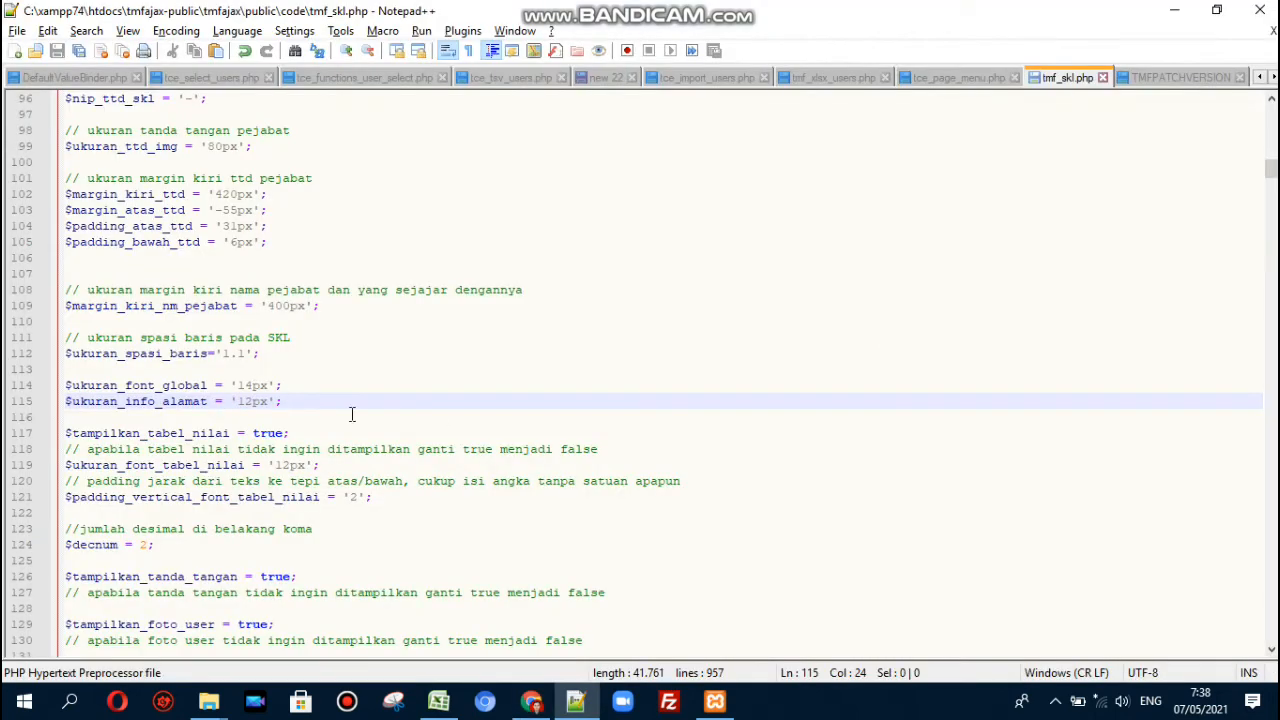
key(Up)
key(Down)
key(Down)
key(Down)
key(Down)
key(Down)
key(Up)
key(Up)
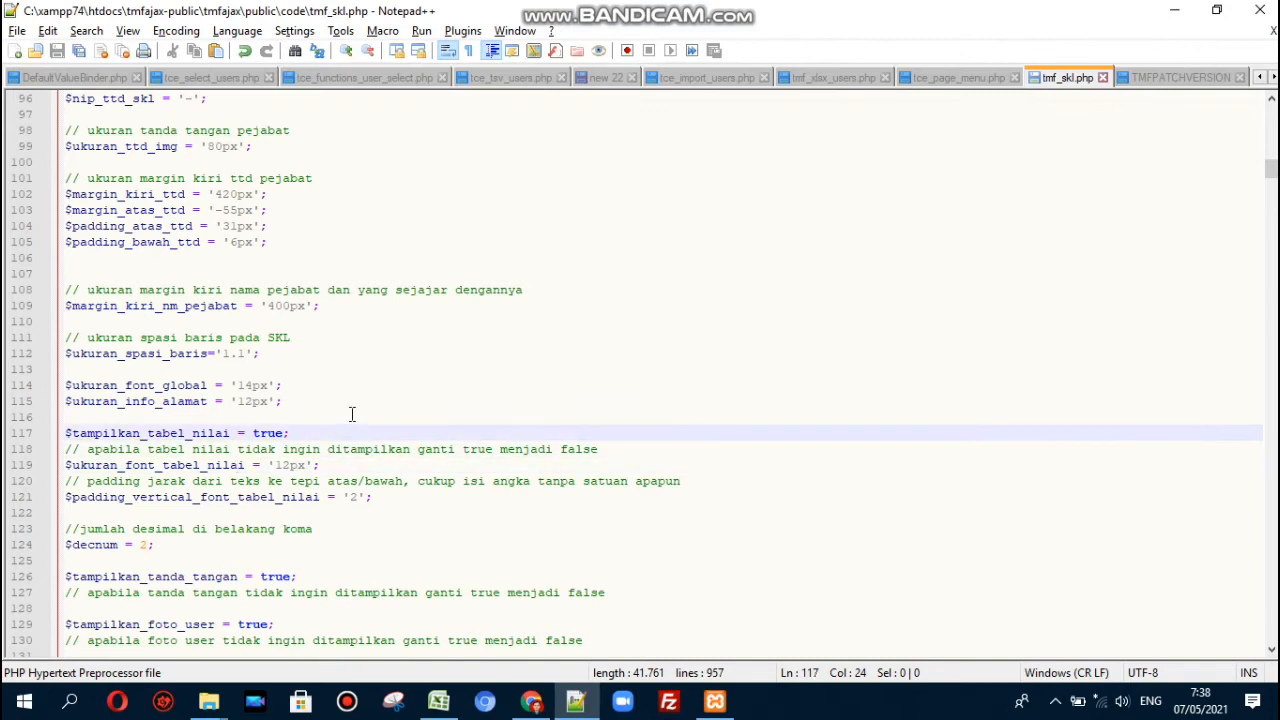
double_click(262, 433)
text(false)
key(Escape)
key(ctrl+s)
key(alt+Tab)
click(82, 48)
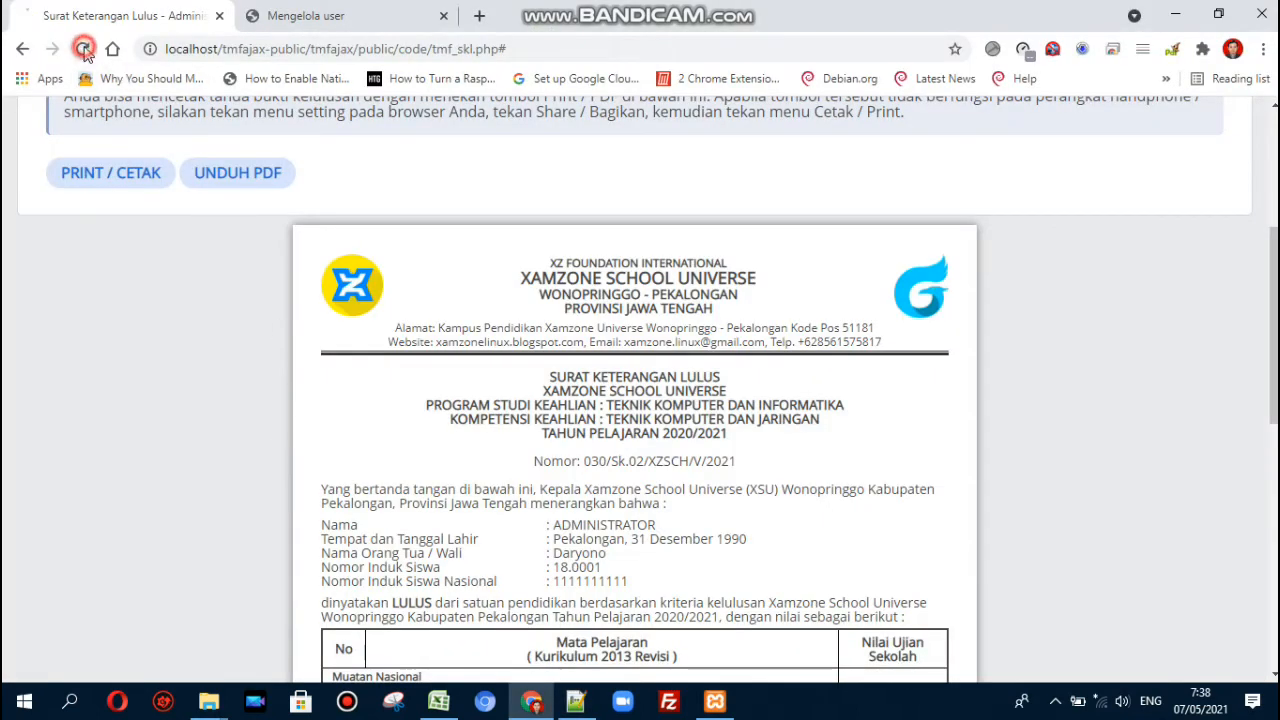
scroll(720, 317, down, 3)
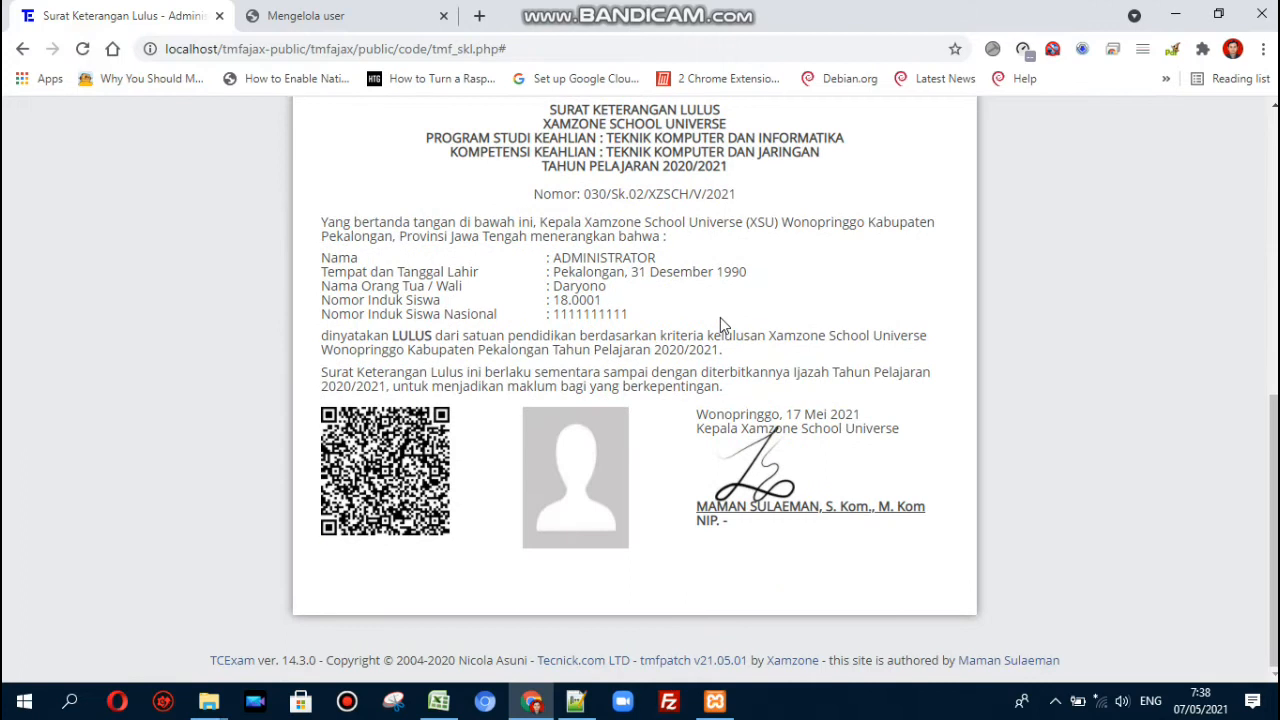
scroll(720, 317, up, 2)
scroll(720, 317, down, 2)
scroll(724, 326, down, 1)
key(alt+Tab)
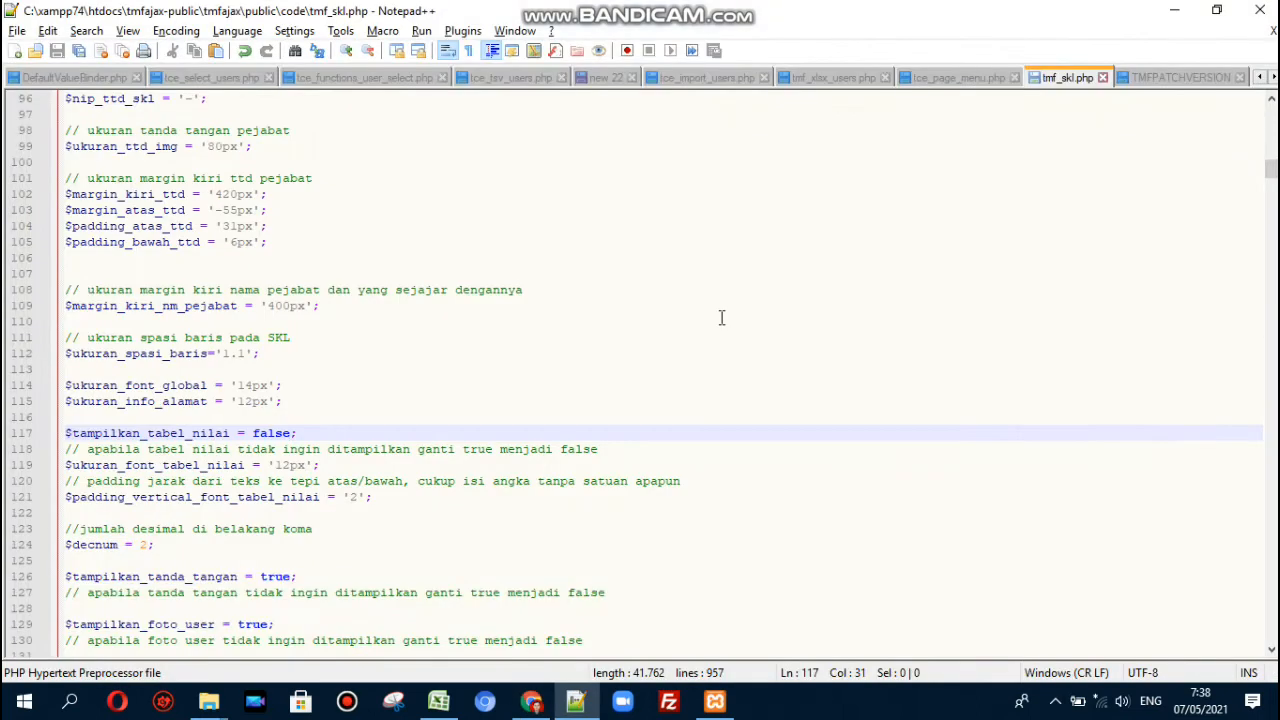
key(ctrl+shift+Left)
text(true)
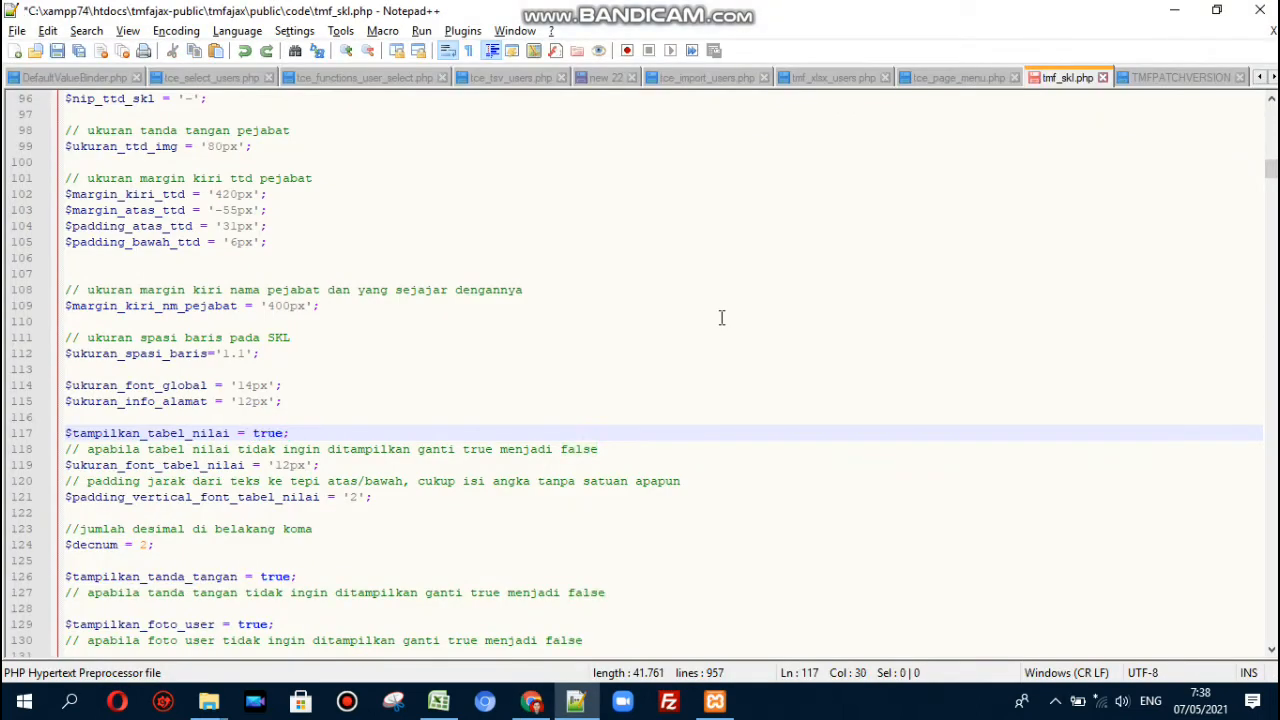
key(ctrl+s)
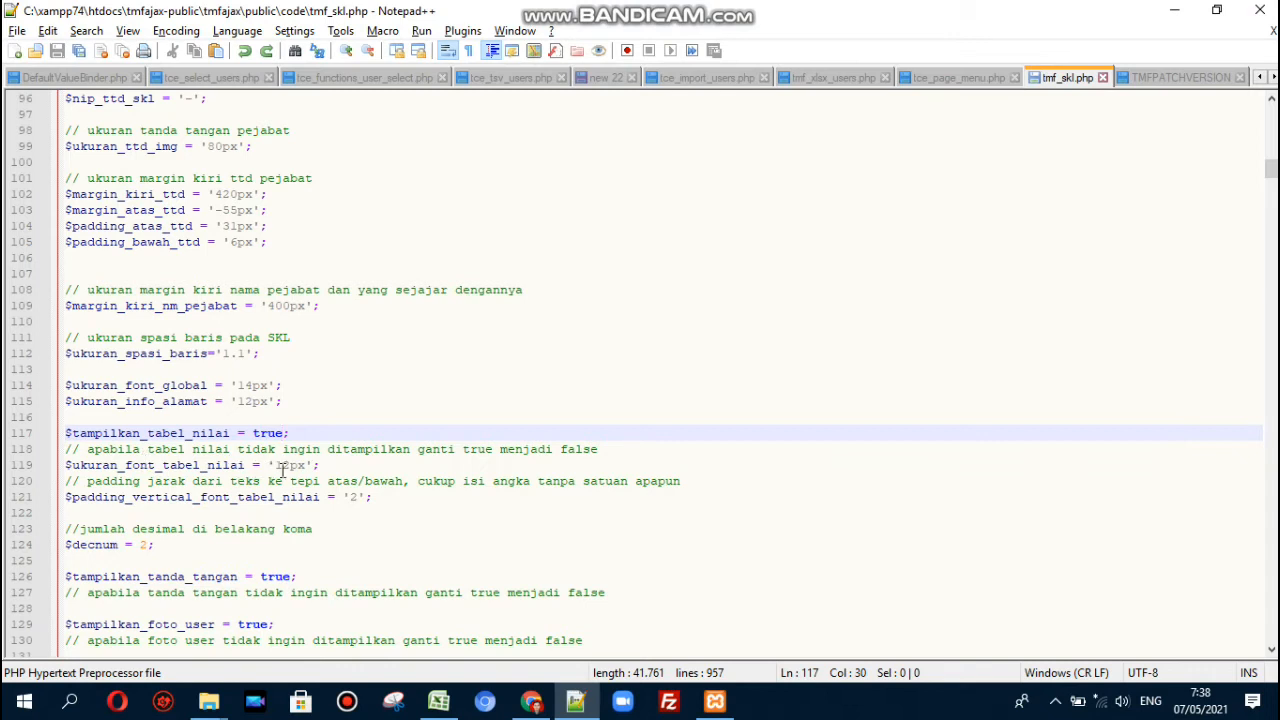
click(280, 465)
key(shift+Right)
key(shift+Right)
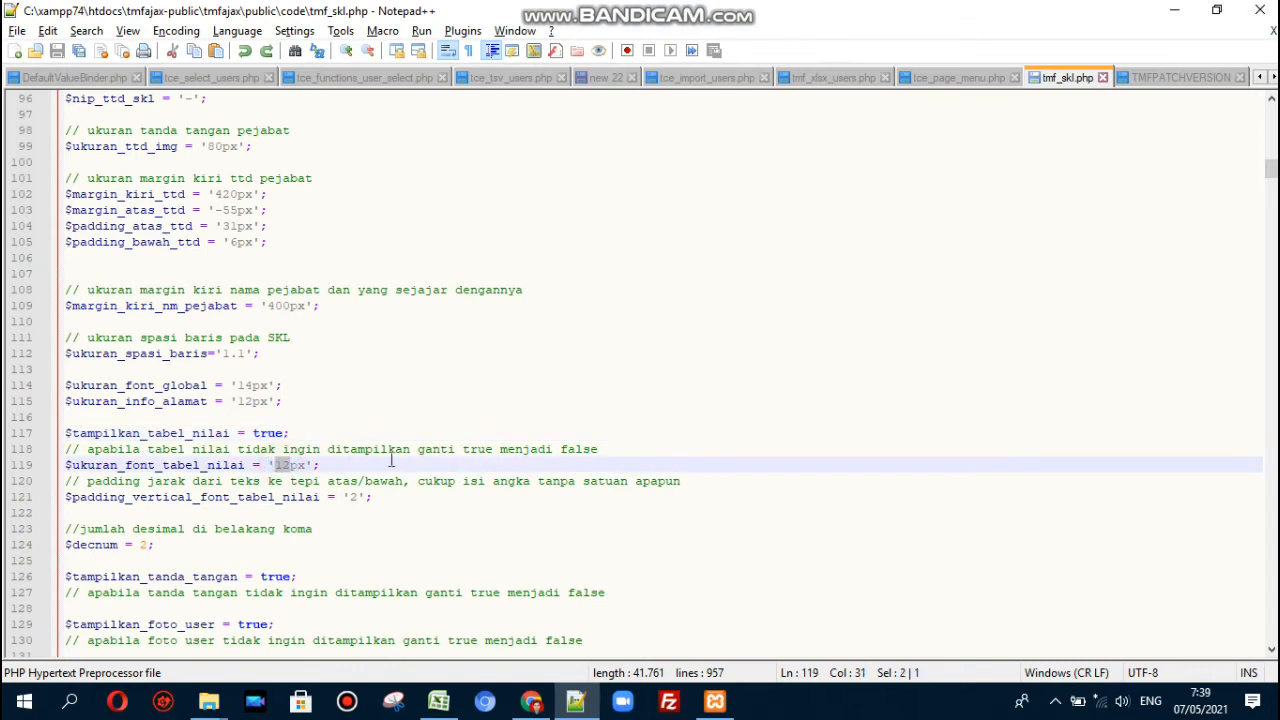
key(Right)
key(Down)
key(Down)
key(Down)
key(Down)
key(Down)
key(Down)
key(Down)
key(Down)
key(Down)
key(Down)
key(Down)
key(Down)
key(Down)
key(Down)
key(Down)
key(Down)
key(Down)
key(Down)
key(Down)
key(Down)
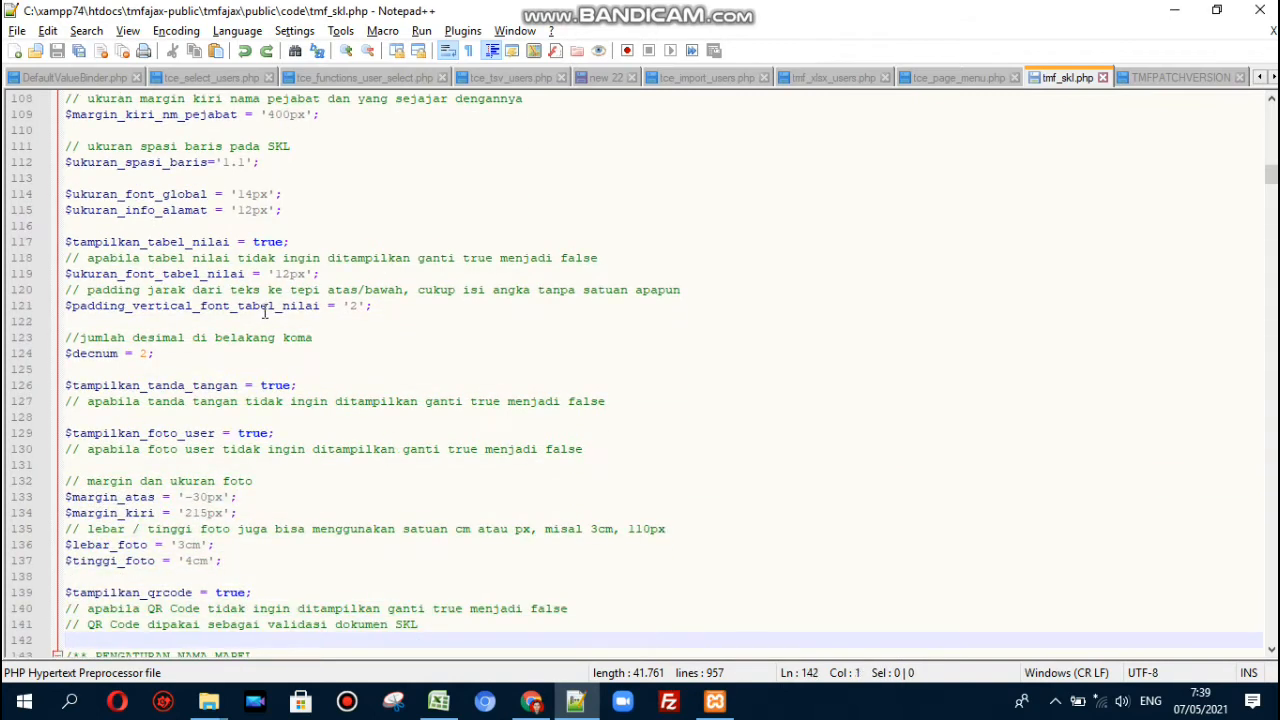
- Locate the table padding value on line 121 and preview the grade table in the reloaded letter
click(296, 309)
click(355, 309)
key(alt+Tab)
key(F5)
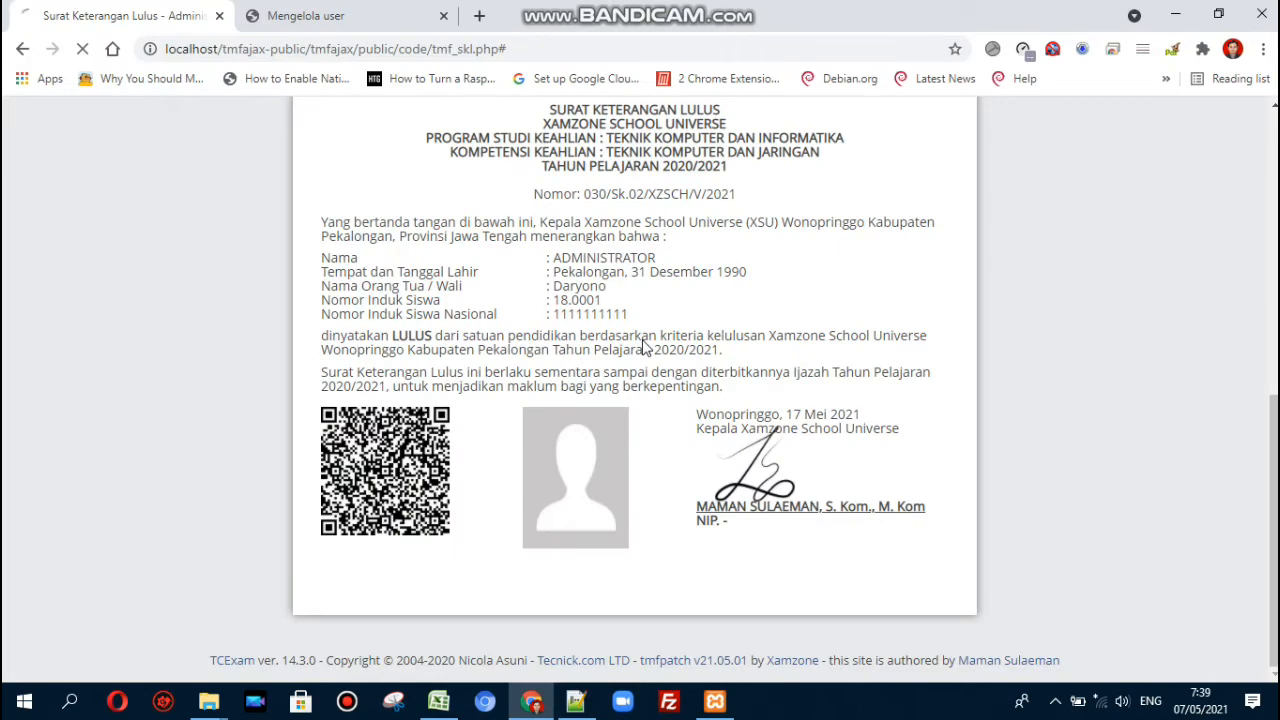
scroll(643, 340, down, 1)
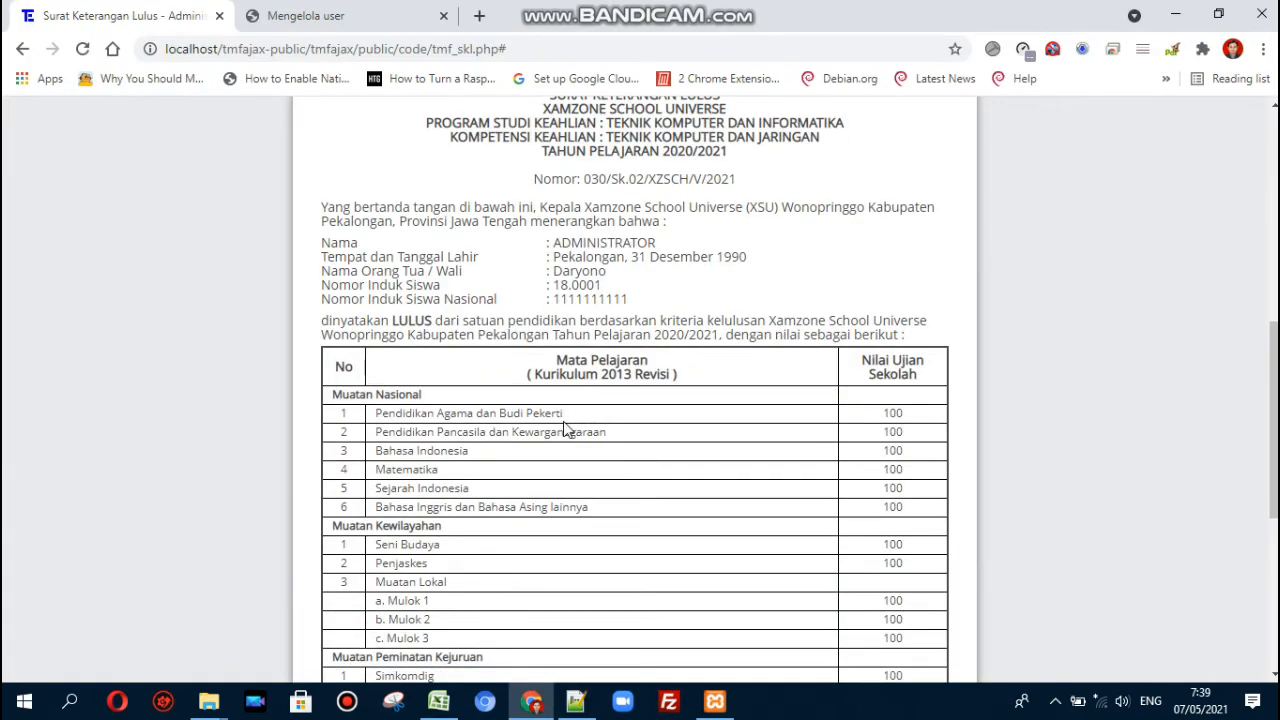
double_click(557, 414)
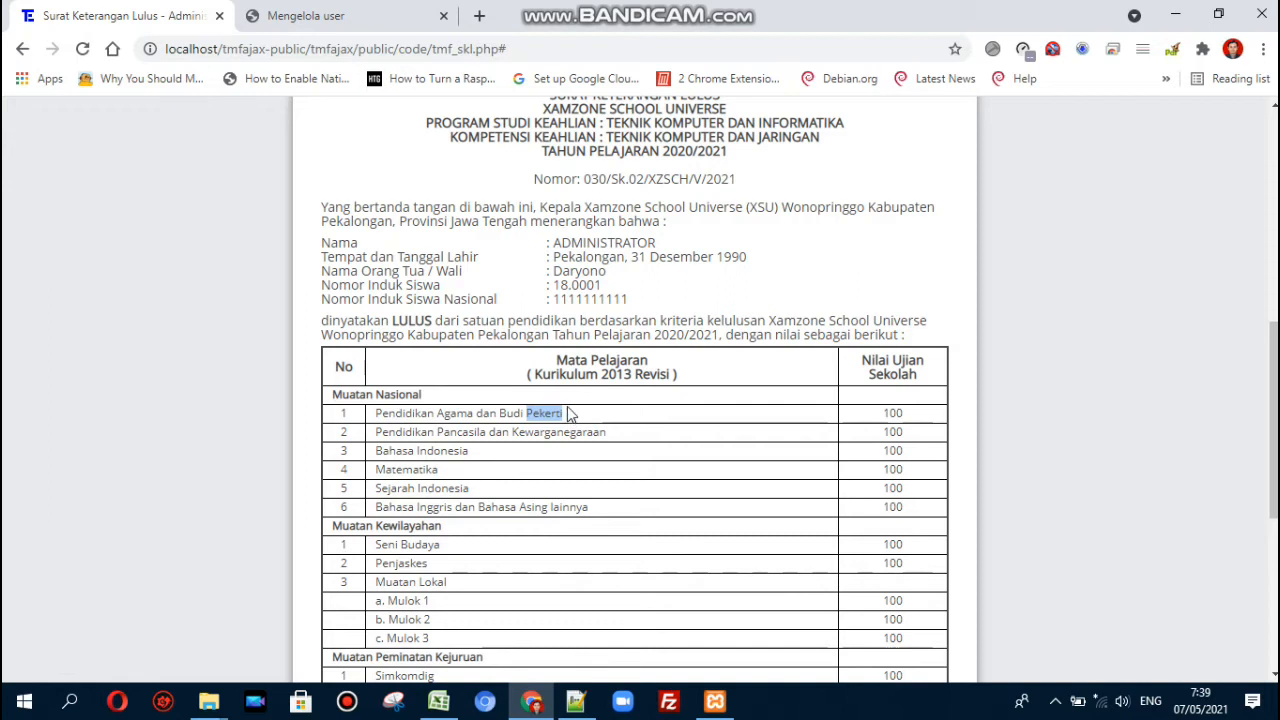
- Save tmf_skl.php and reload the letter to compare the first grade-table row's height
key(alt+Tab)
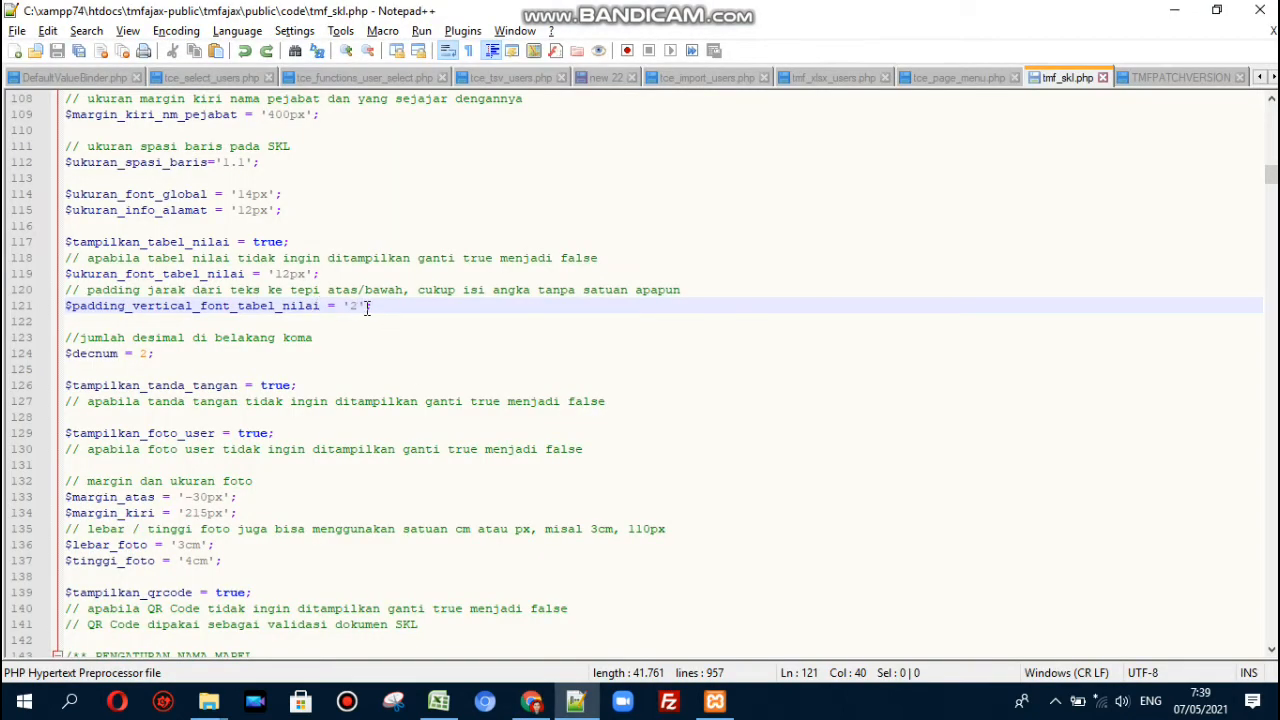
key(ctrl+s)
key(alt+Tab)
key(F5)
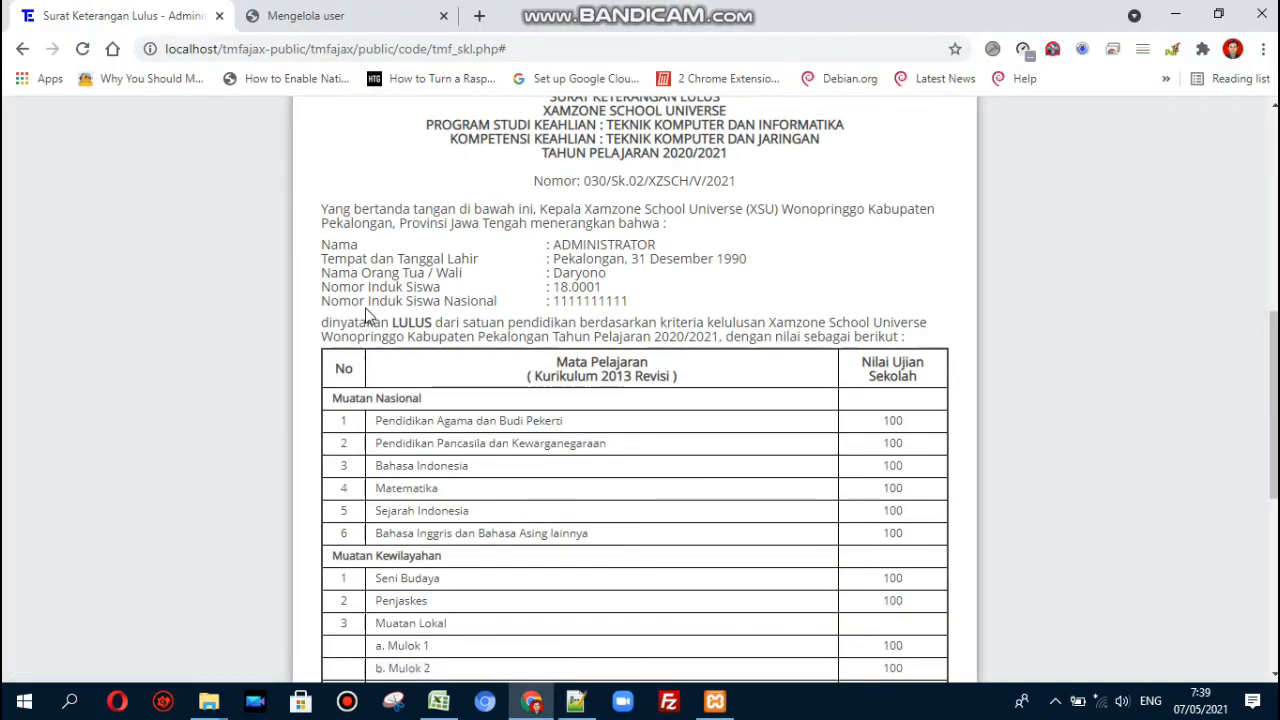
double_click(540, 417)
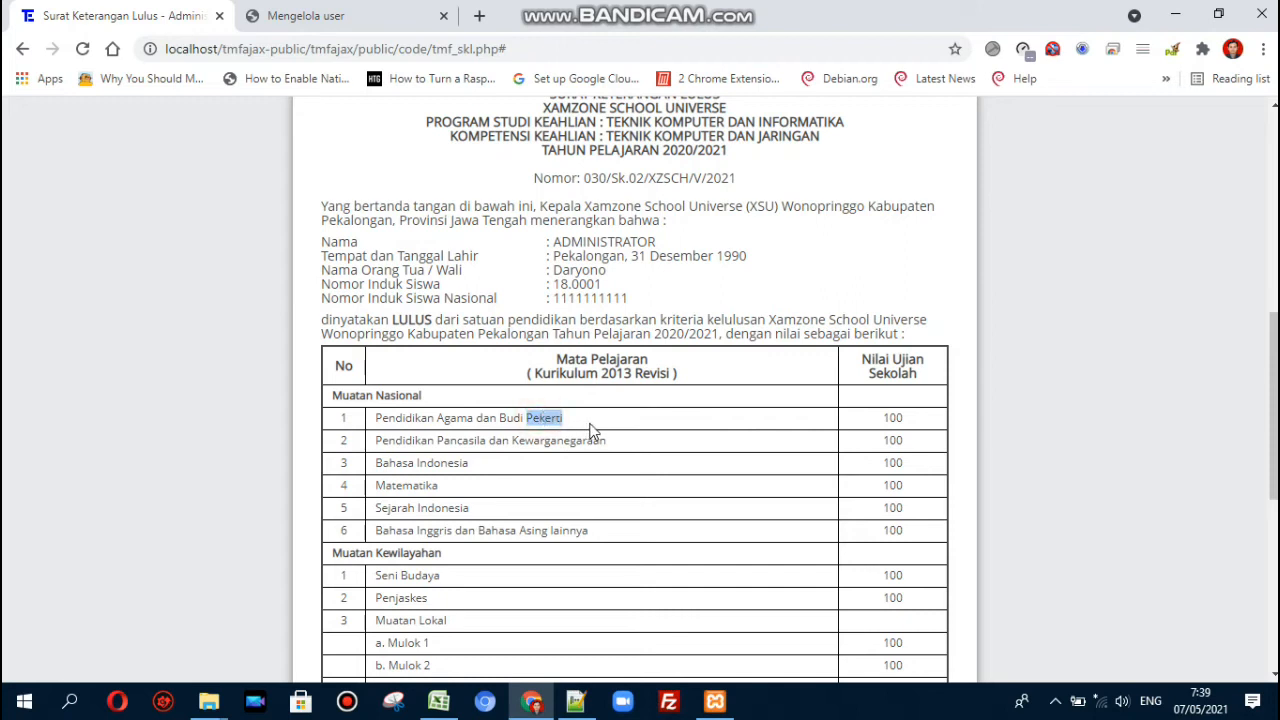
scroll(595, 415, down, 3)
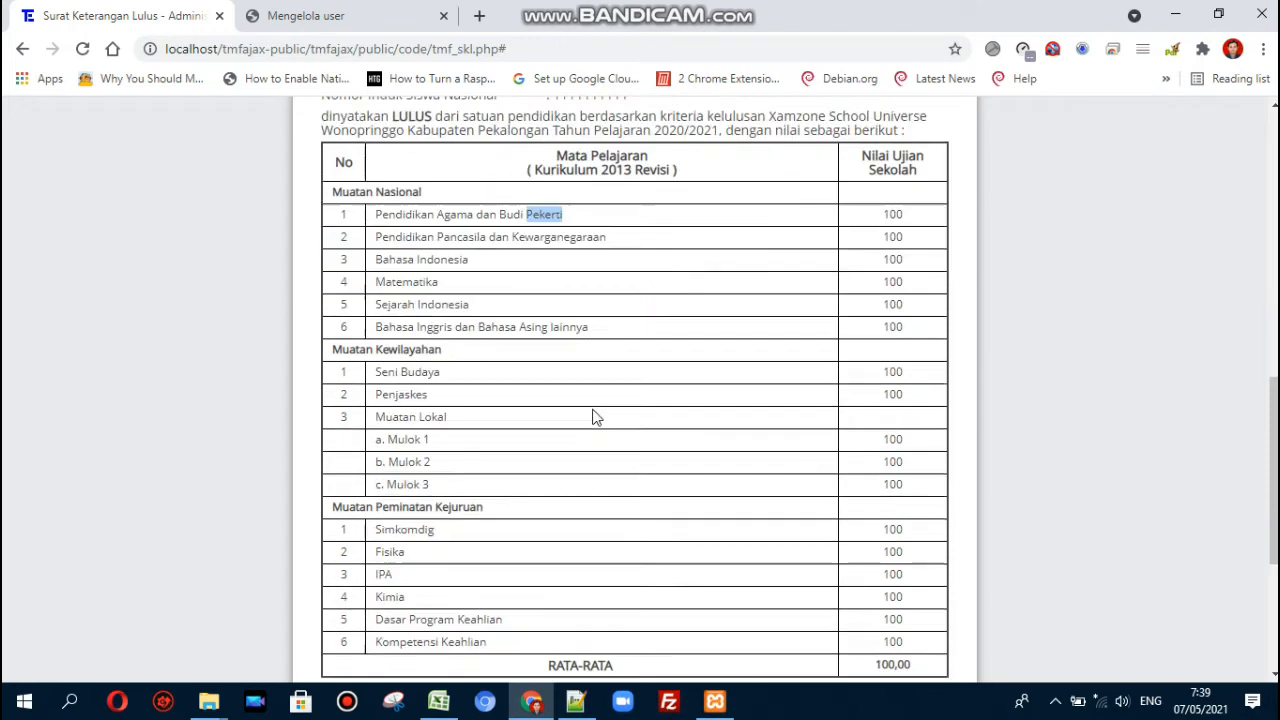
scroll(593, 410, up, 2)
key(alt+Tab)
- Set $padding_vertical_font_tabel_nilai to 2, save, and locate the $decnum setting of 2
key(BackSpace)
text(2)
key(ctrl+s)
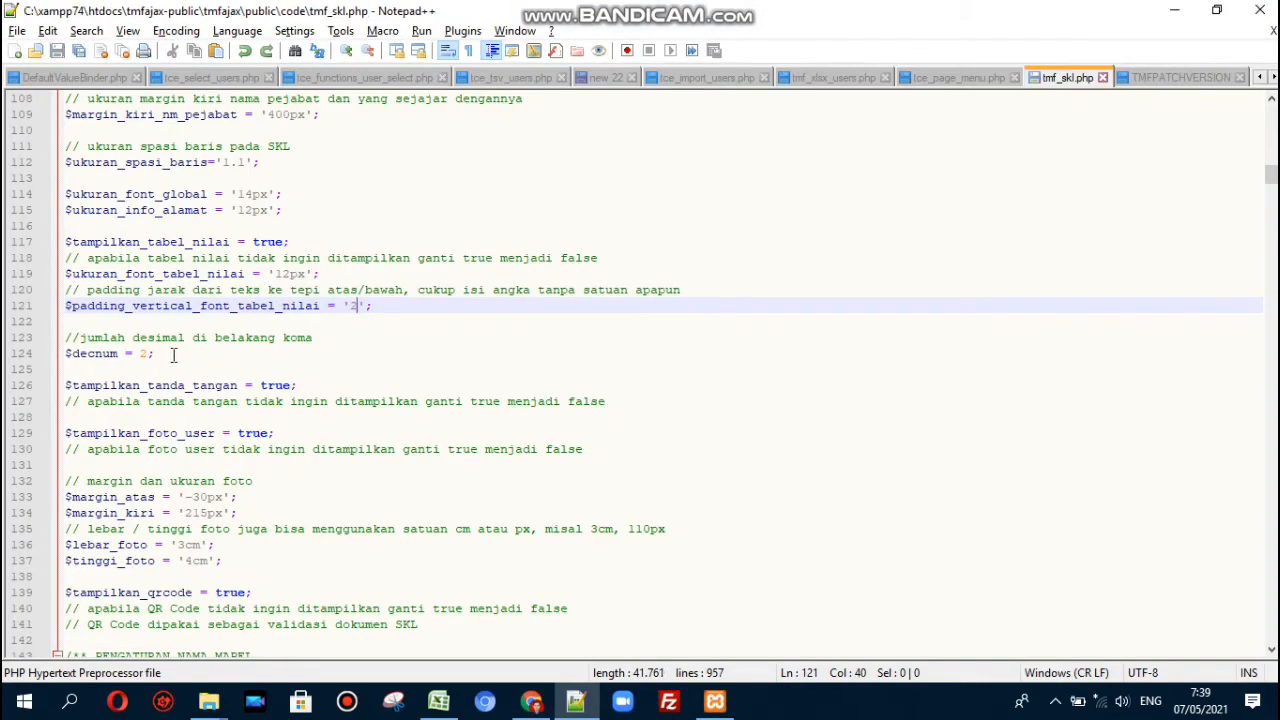
click(168, 354)
scroll(170, 354, down, 4)
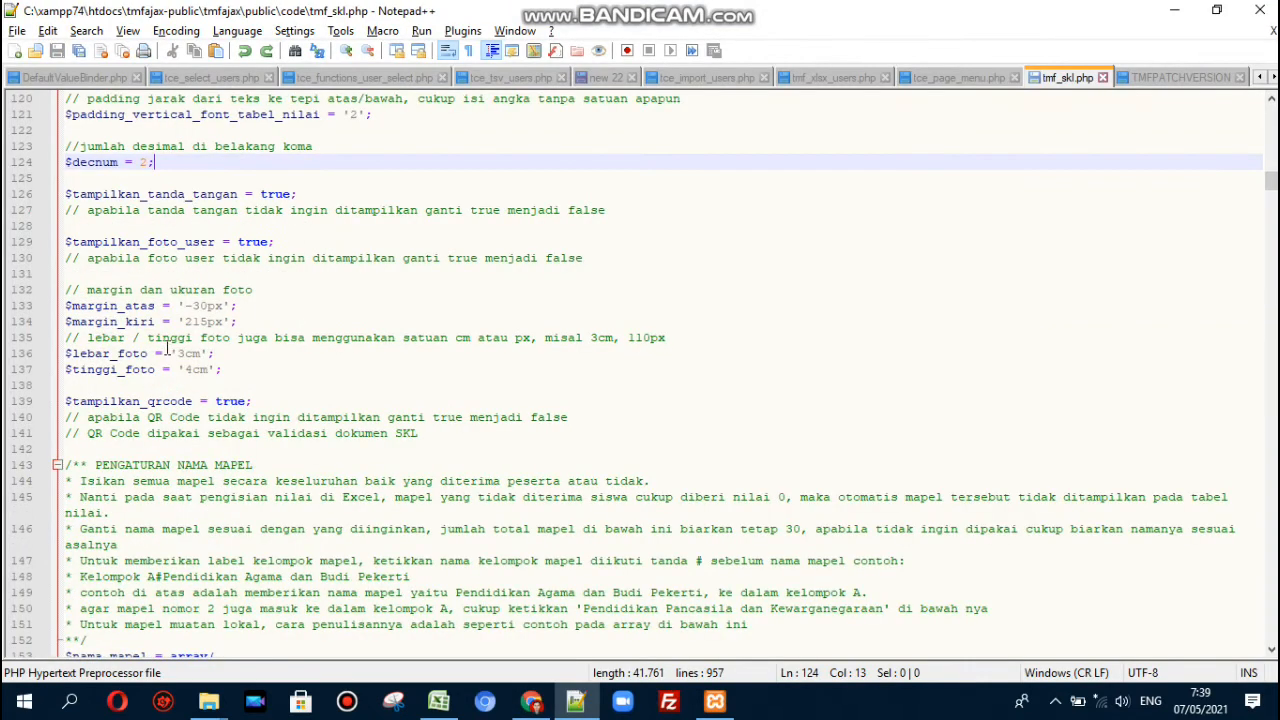
click(165, 162)
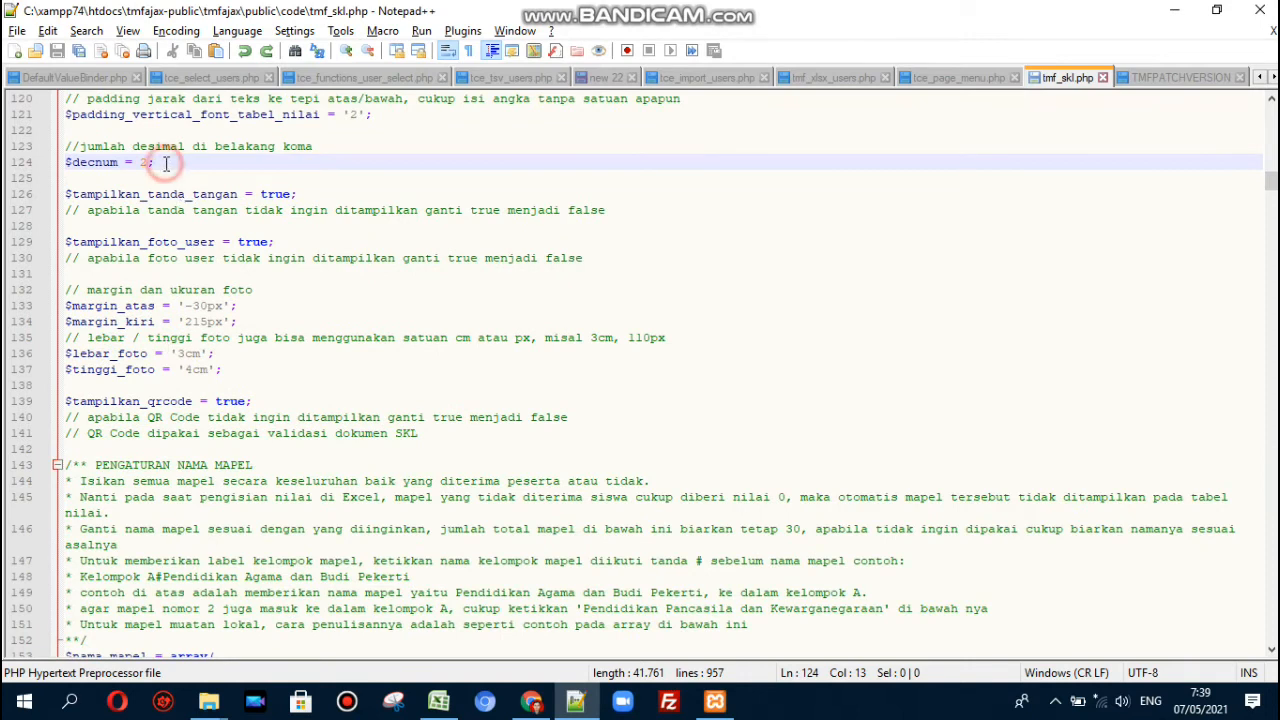
click(137, 161)
click(160, 160)
- Check the letter's RATA-RATA value 100,00 against $decnum's 2 decimal places
key(alt+Tab)
scroll(714, 294, down, 3)
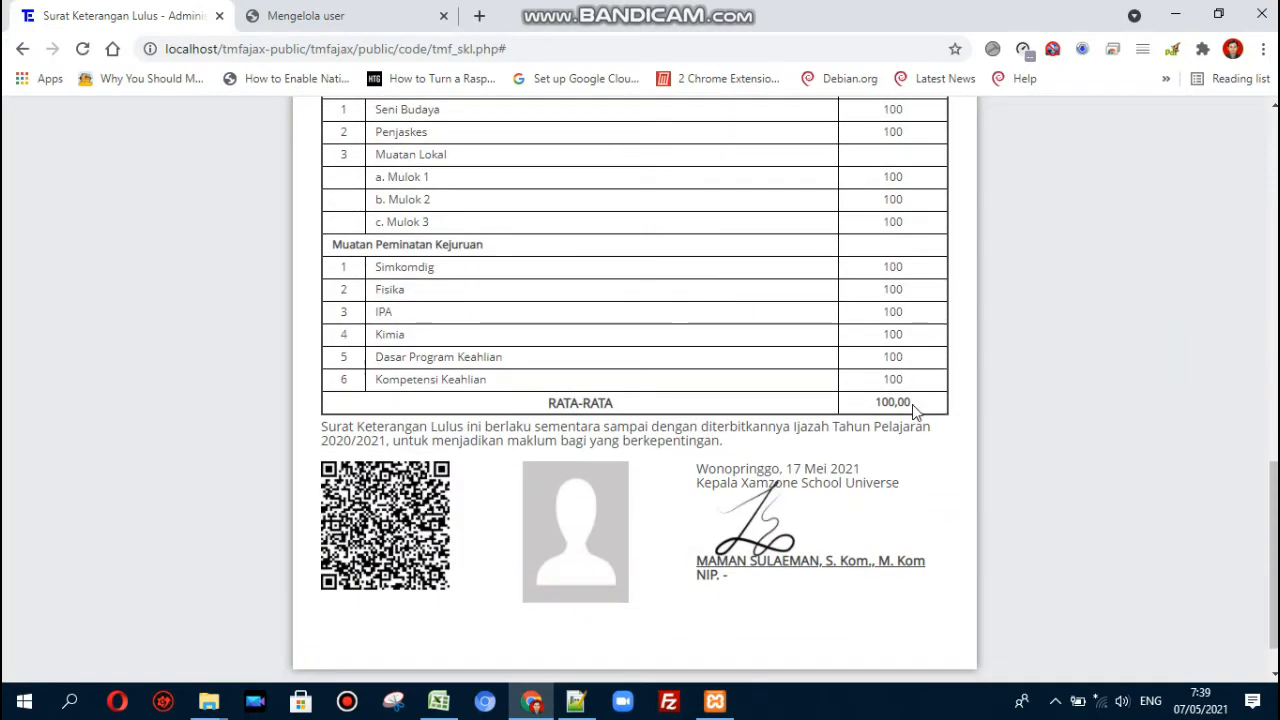
drag(914, 405, 870, 402)
key(alt+Tab)
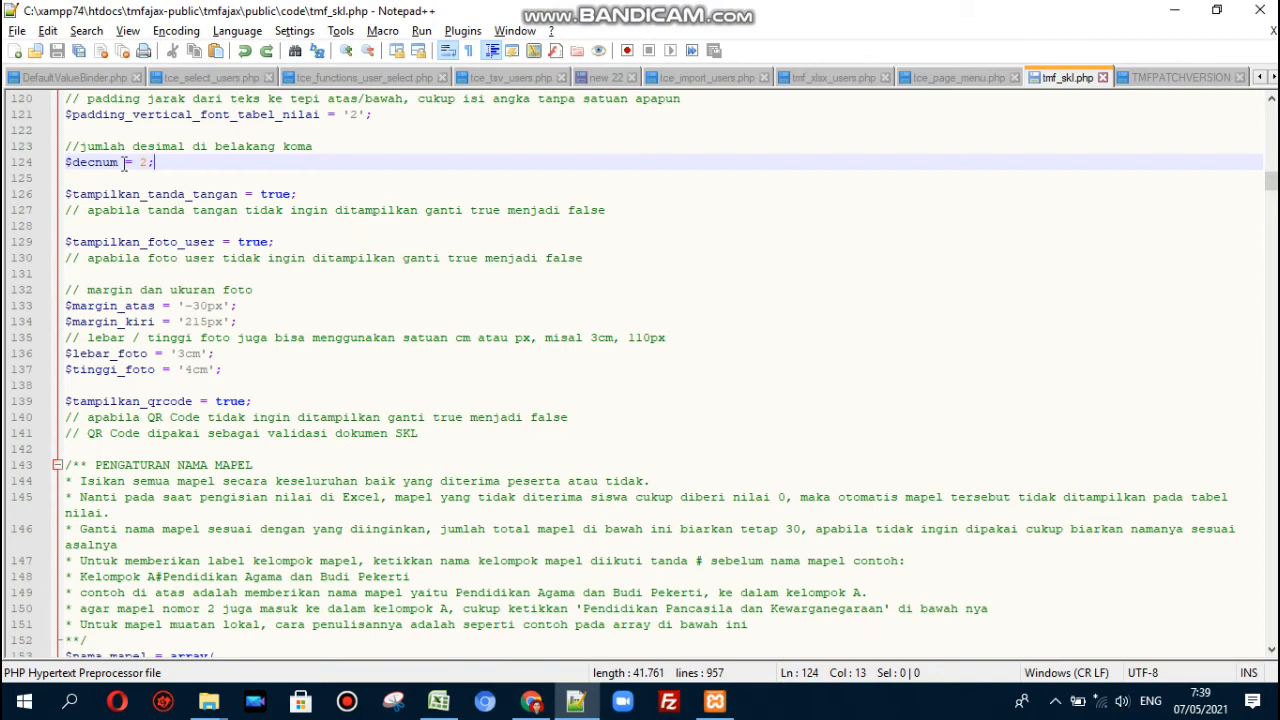
click(148, 162)
key(alt+Tab)
scroll(723, 329, up, 3)
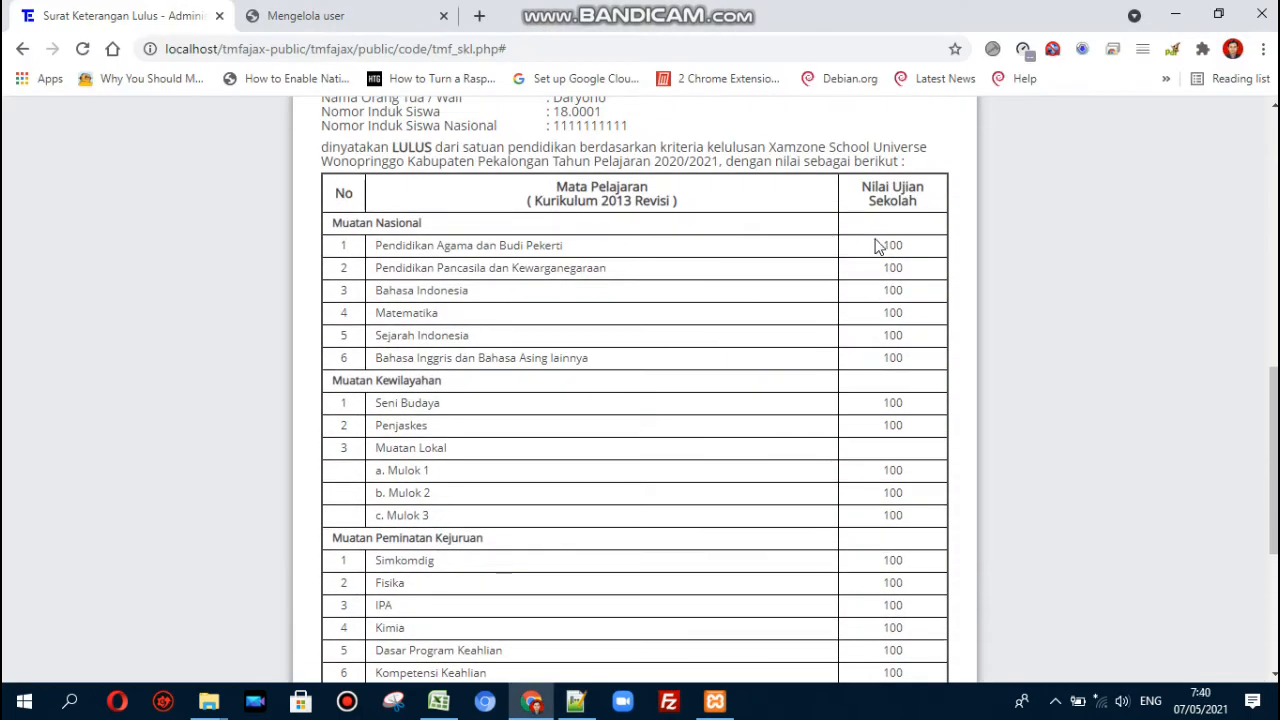
key(alt+Tab)
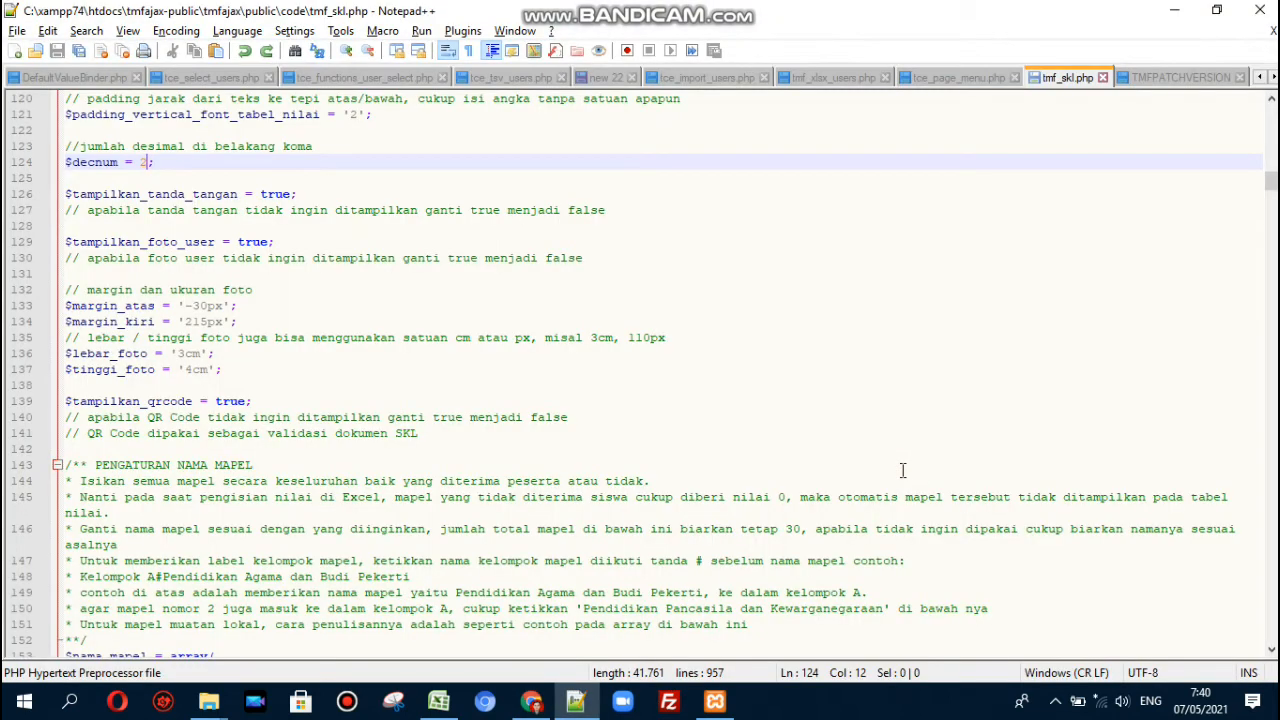
double_click(279, 194)
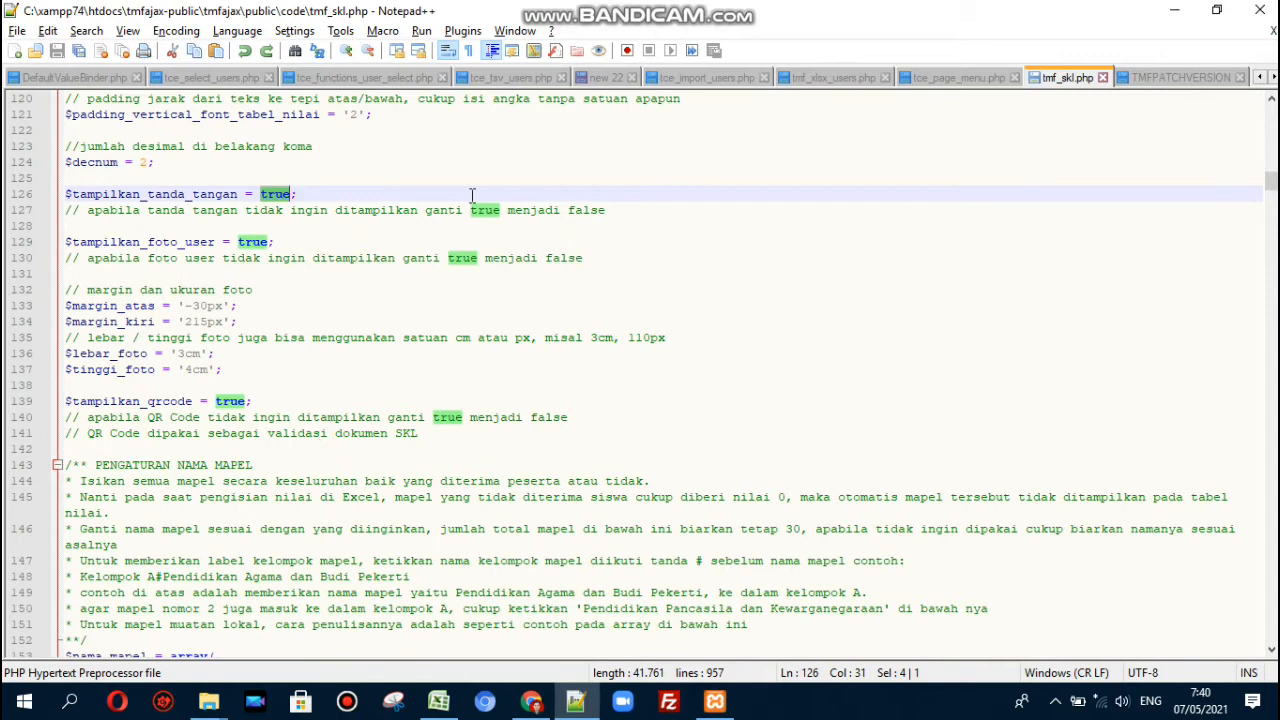
text(false)
key(ctrl+s)
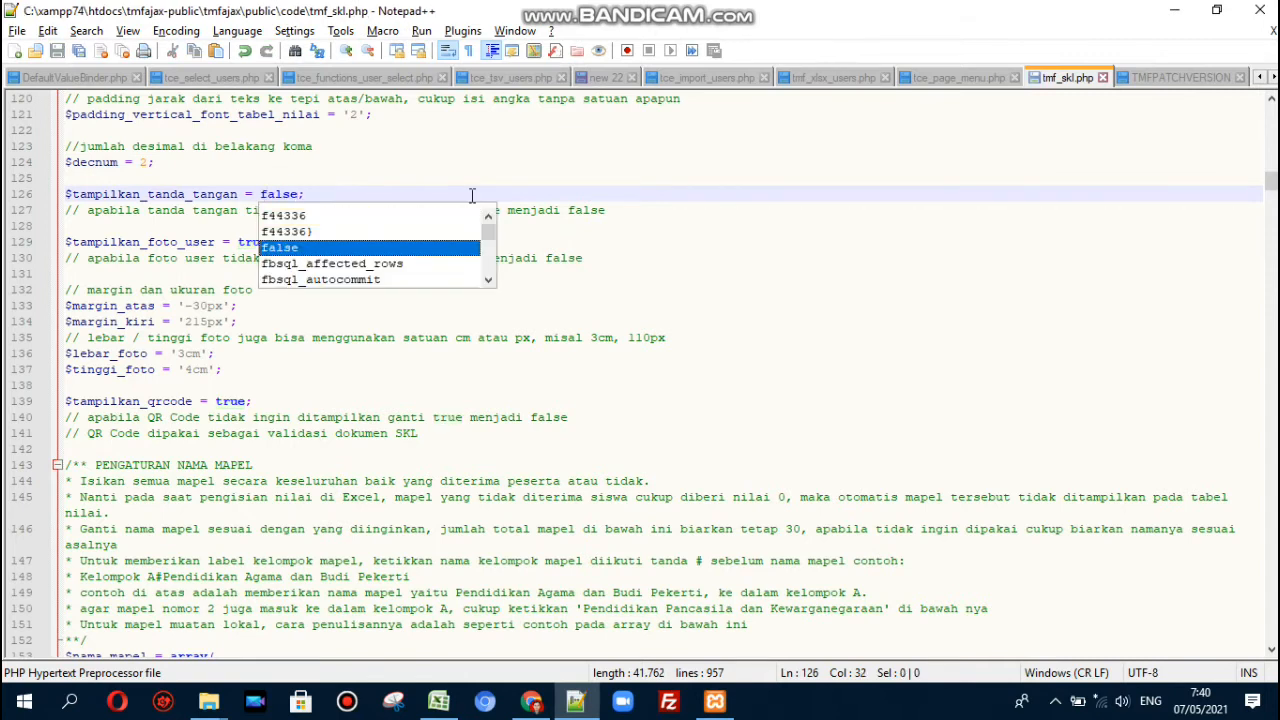
key(alt+Tab)
scroll(472, 200, down, 3)
key(F5)
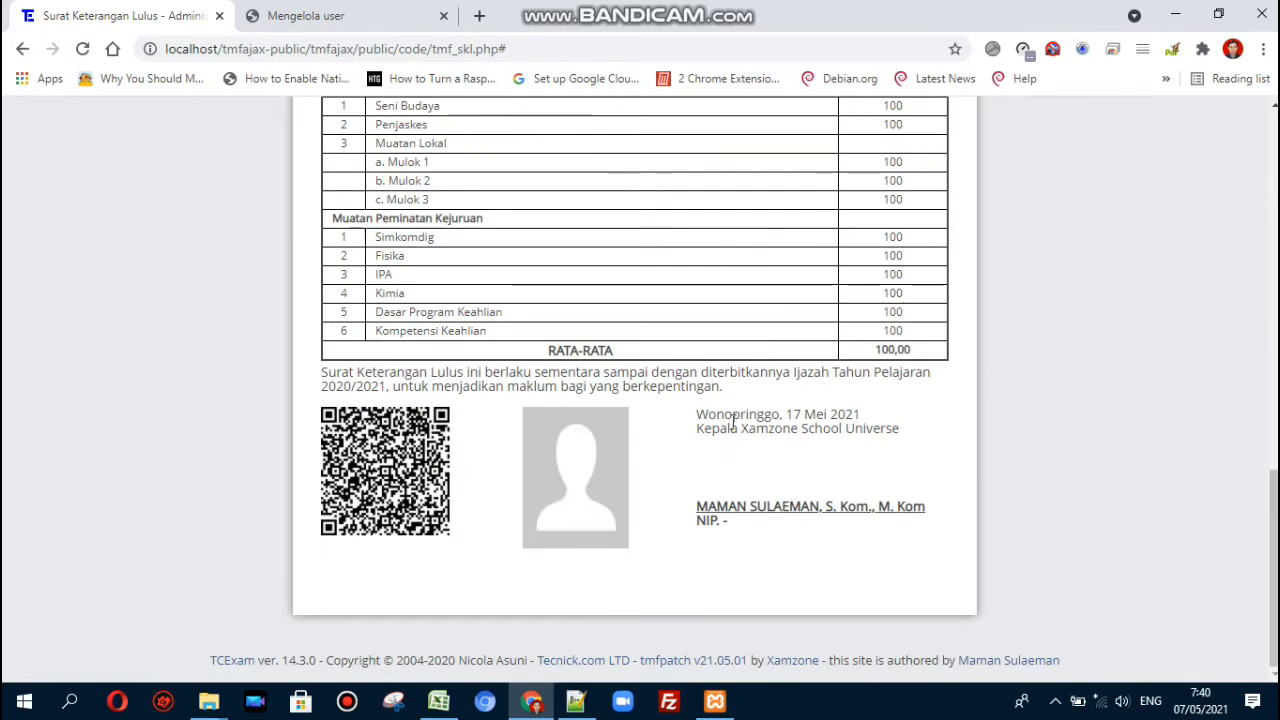
key(alt+Tab)
key(BackSpace)
key(BackSpace)
key(BackSpace)
key(BackSpace)
key(BackSpace)
text(true)
key(ctrl+s)
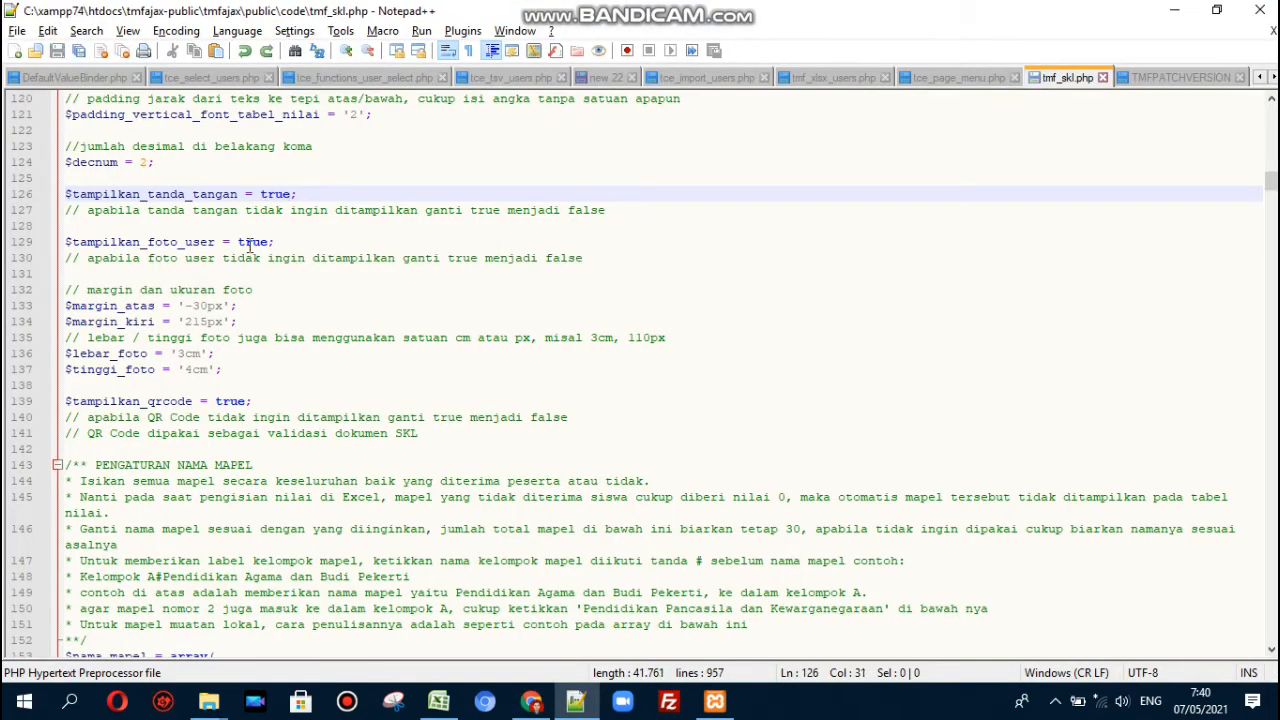
double_click(252, 242)
text(false)
key(ctrl+s)
key(alt+Tab)
key(F5)
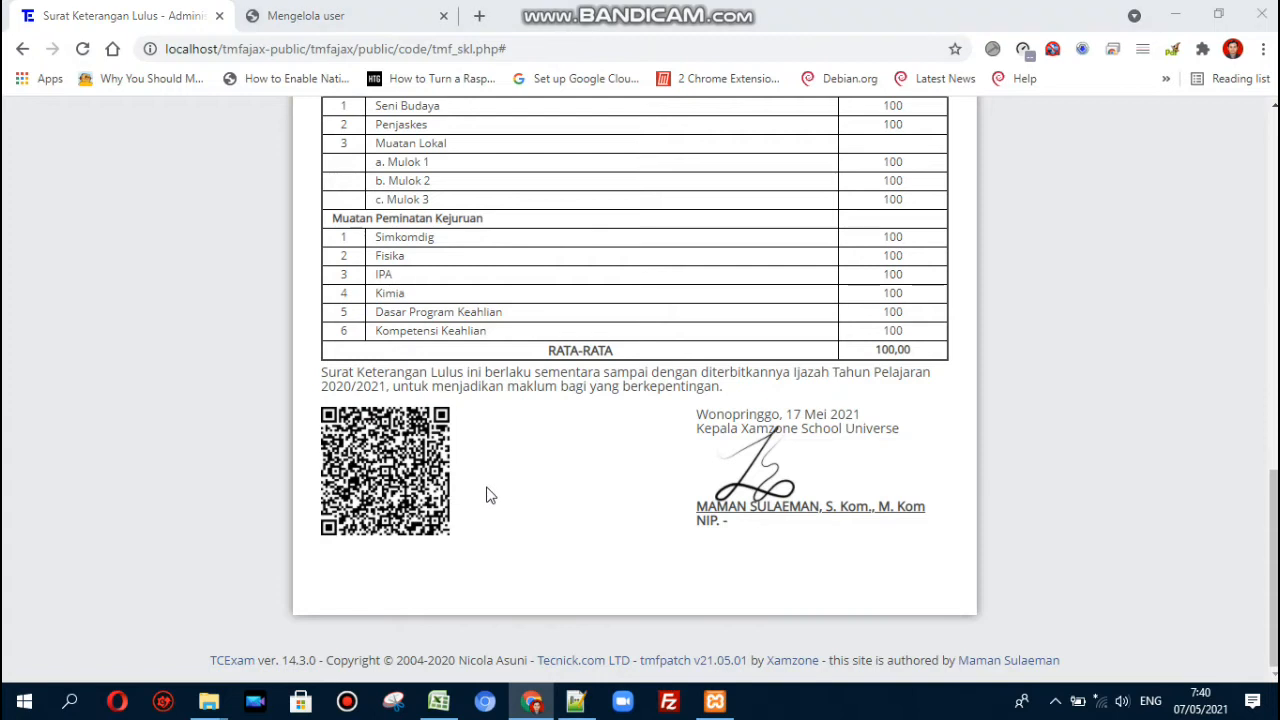
key(alt+Tab)
key(ctrl+z)
key(ctrl+z)
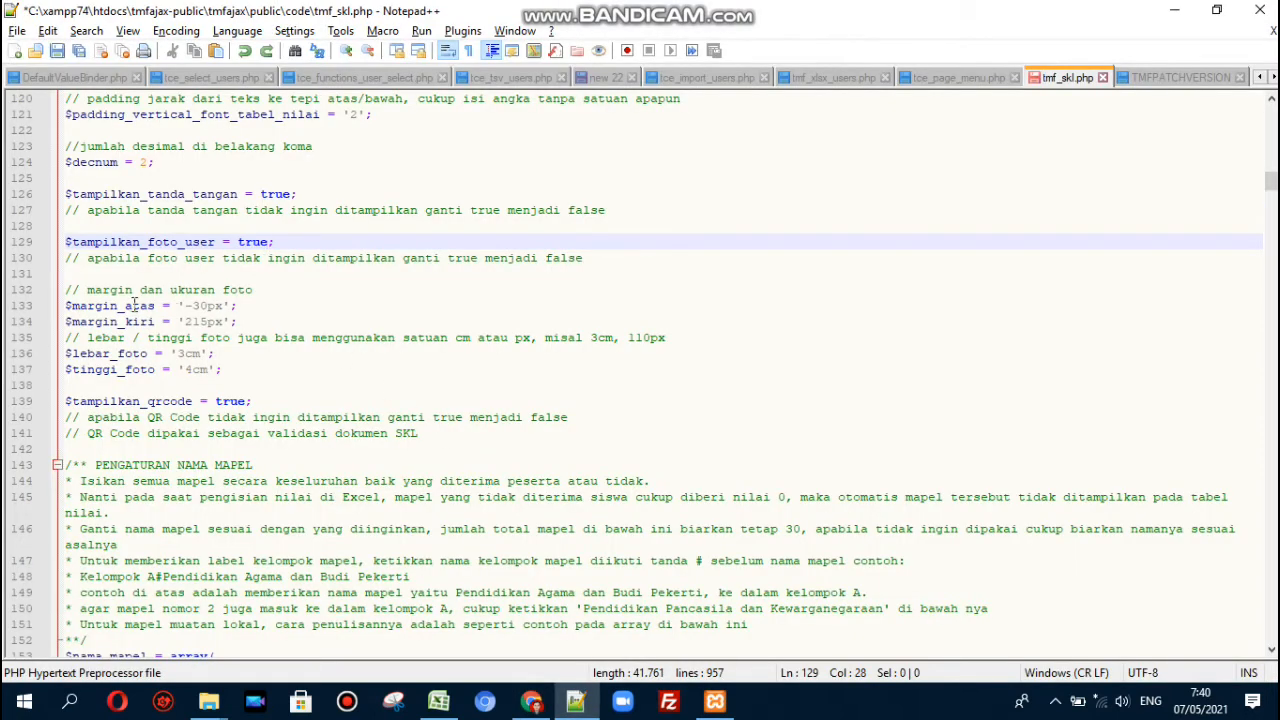
- Save tmf_skl.php and review the photo margin and 3cm photo width settings
click(193, 305)
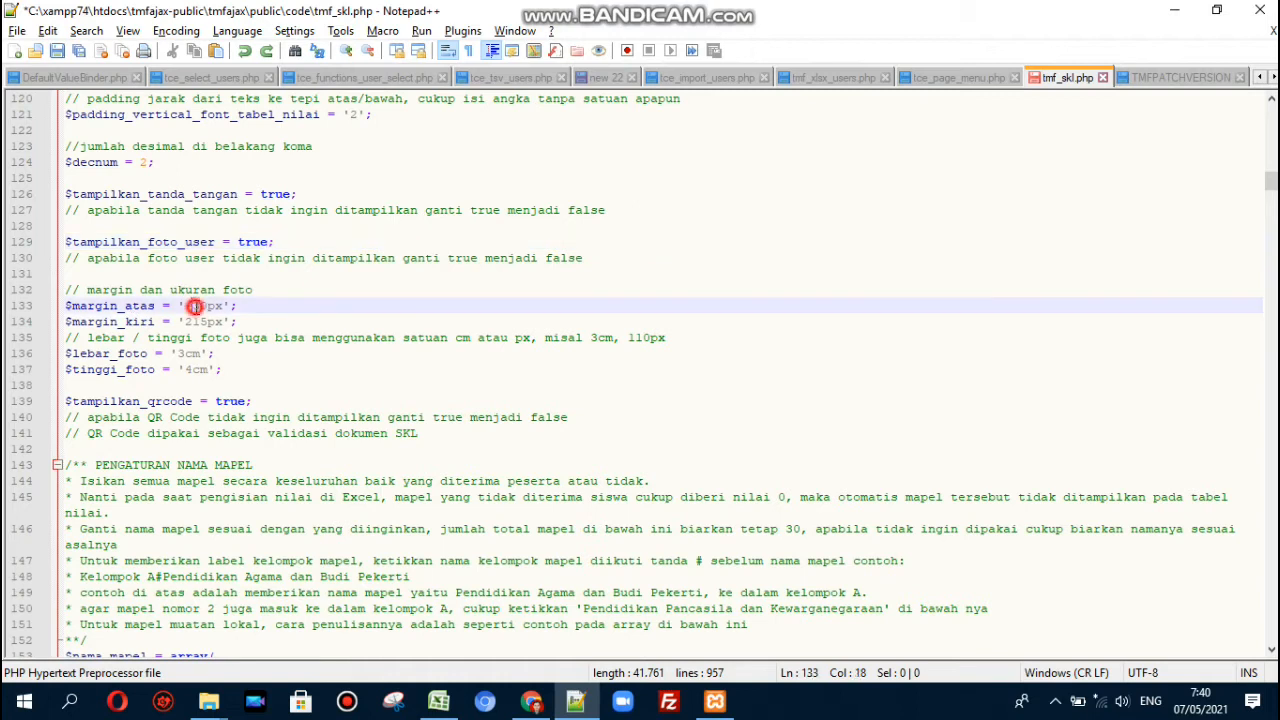
key(ctrl+s)
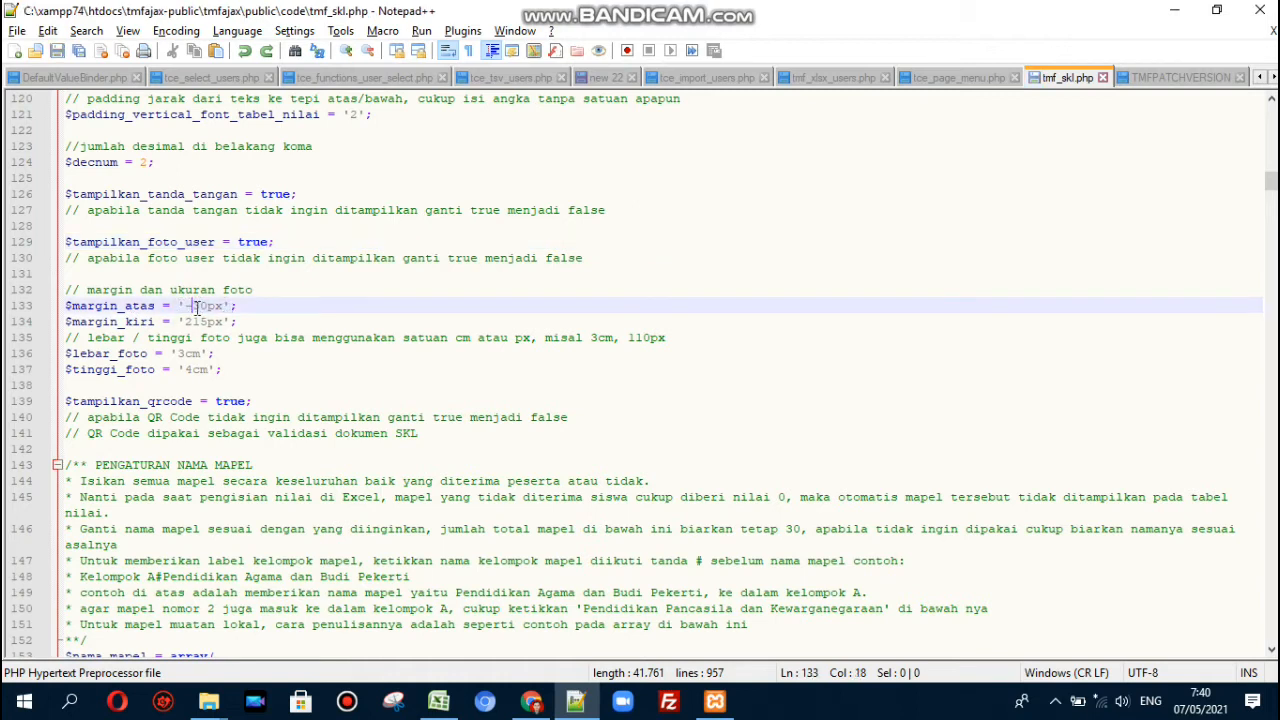
click(190, 322)
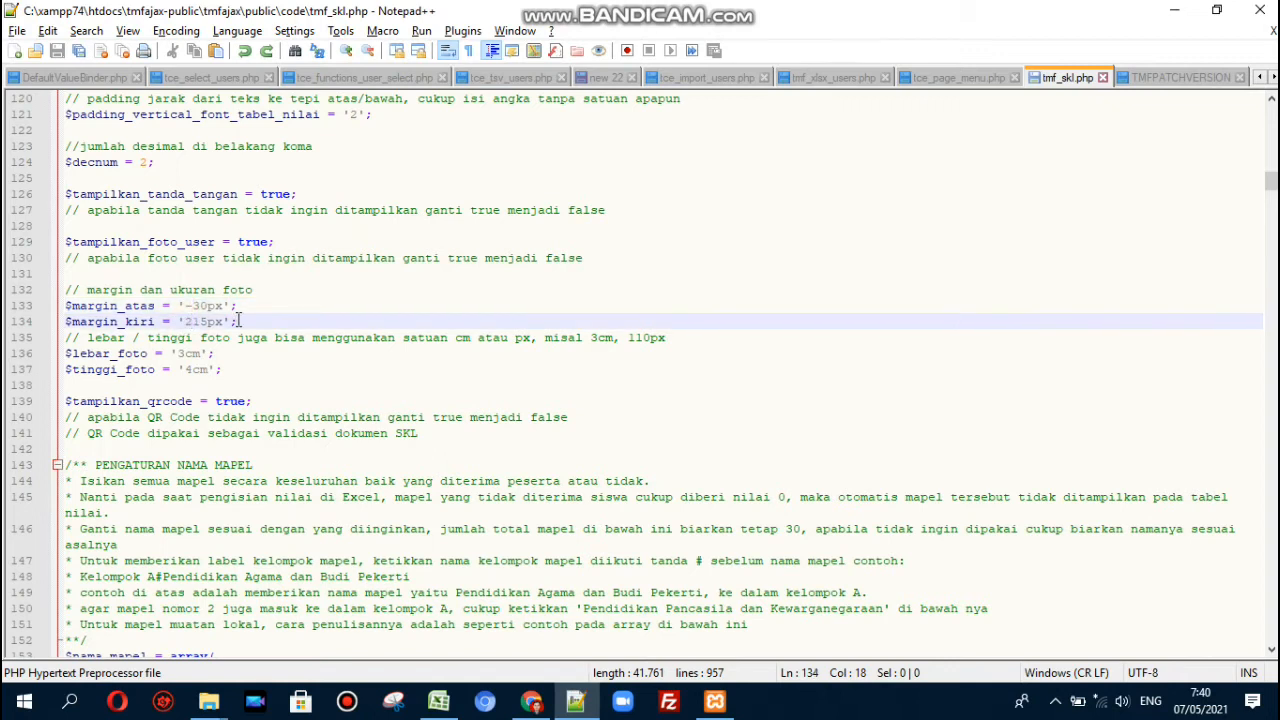
key(Down)
key(Down)
key(Left)
key(shift+Right)
key(shift+Right)
key(shift+Right)
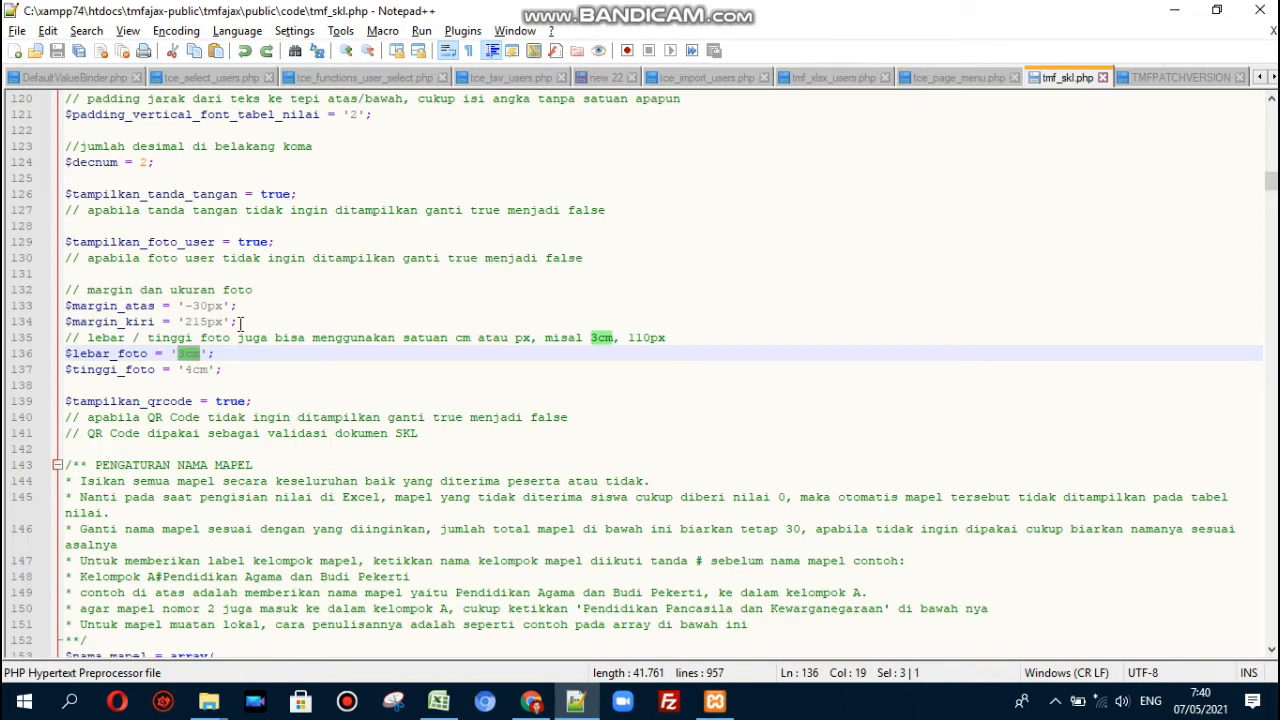
click(240, 357)
click(186, 352)
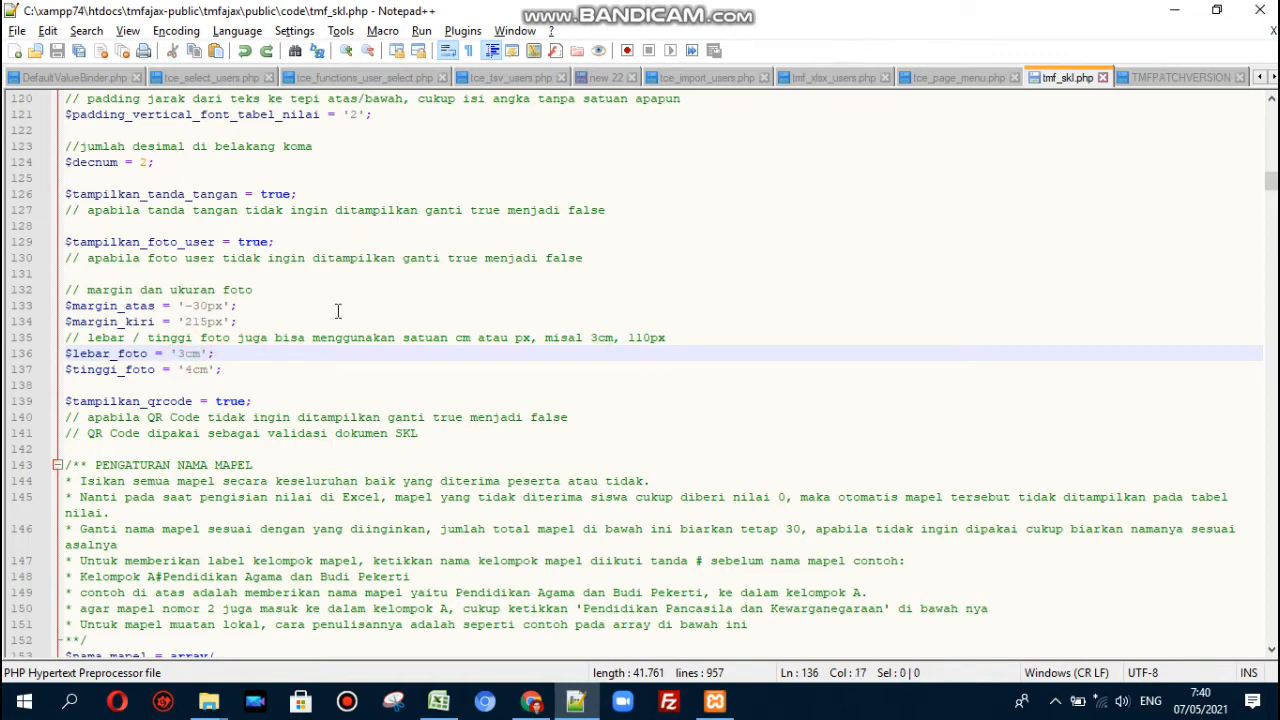
- Set $tampilkan_qrcode to false, save, and reload the letter to preview it without the QR code
double_click(230, 401)
text(false)
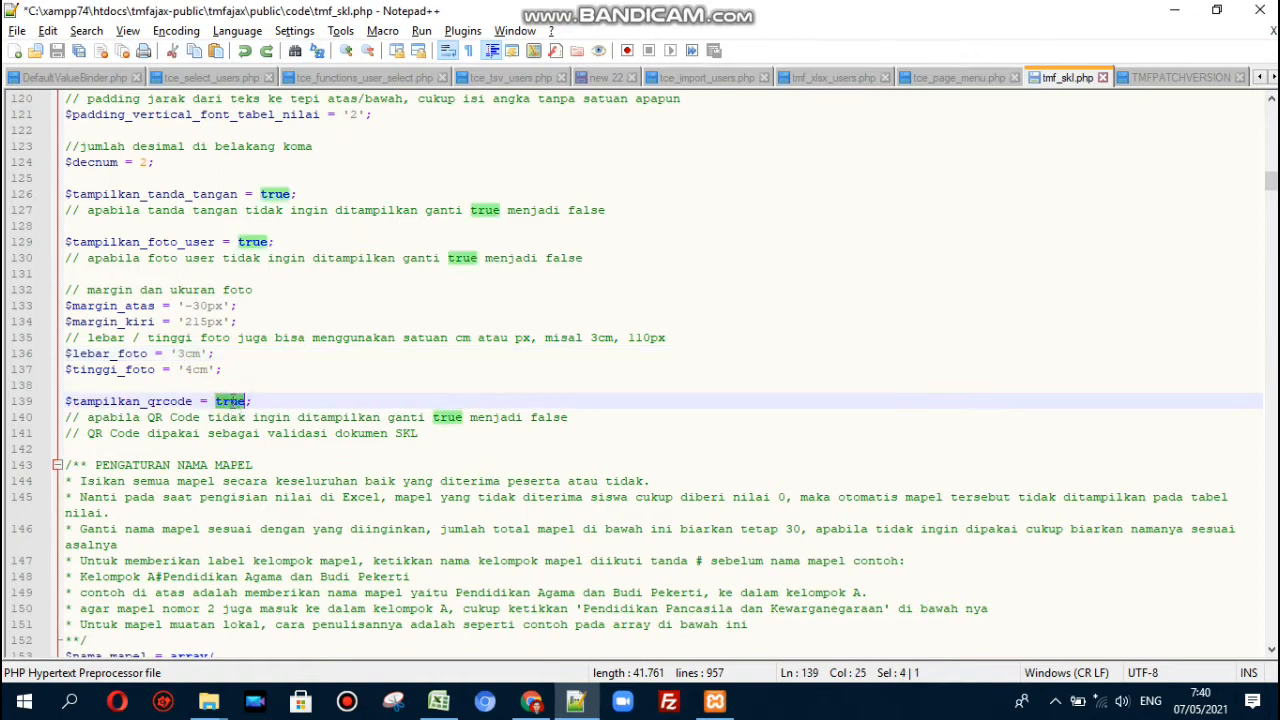
key(ctrl+s)
key(alt+Tab)
key(F5)
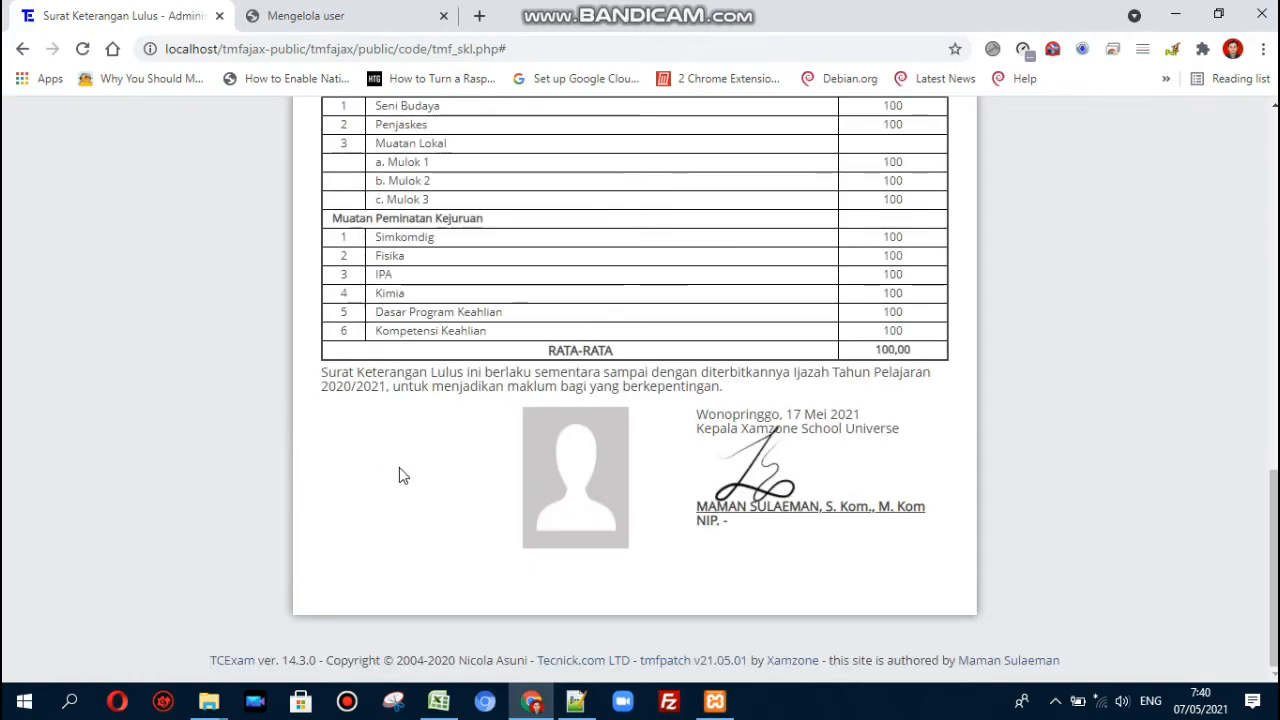
- Restore $tampilkan_qrcode to true and save the file
key(alt+Tab)
key(BackSpace)
key(BackSpace)
key(BackSpace)
key(BackSpace)
key(BackSpace)
text(true)
key(ctrl+s)
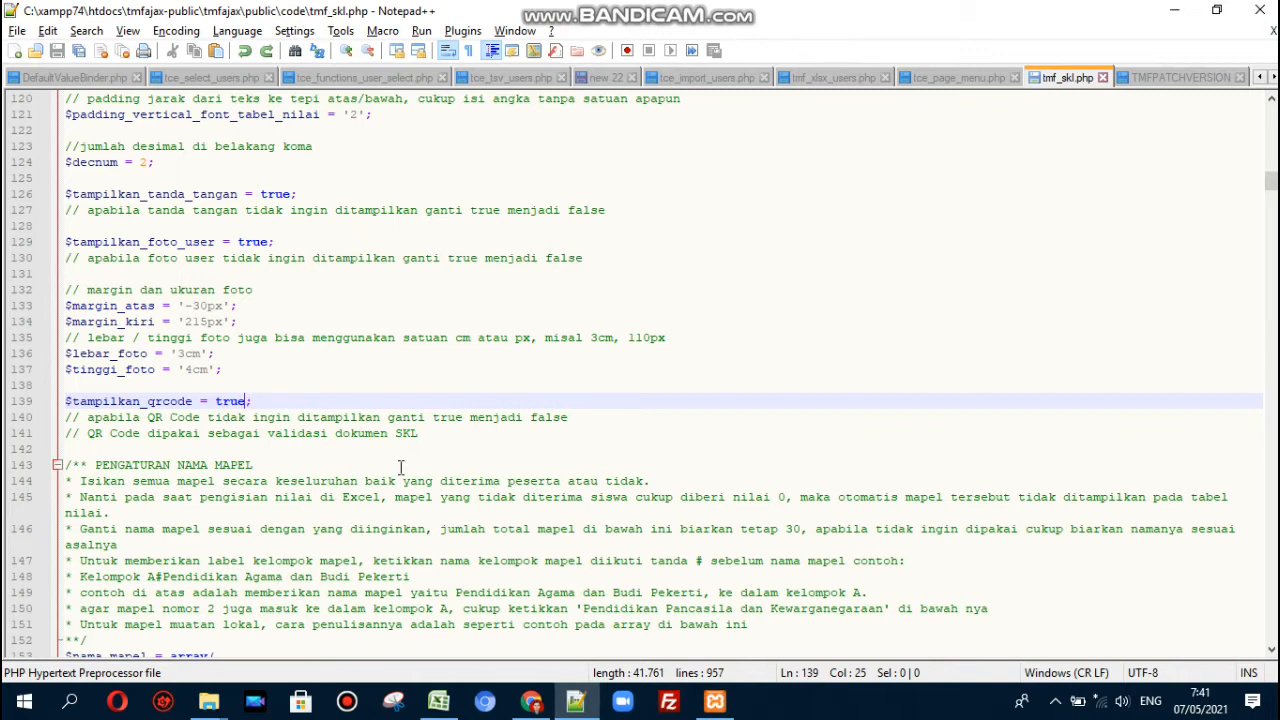
- Review the QR code comment lines and the PENGATURAN NAMA MAPEL heading in tmf_skl.php
click(280, 405)
key(Right)
key(shift+Down)
key(shift+Down)
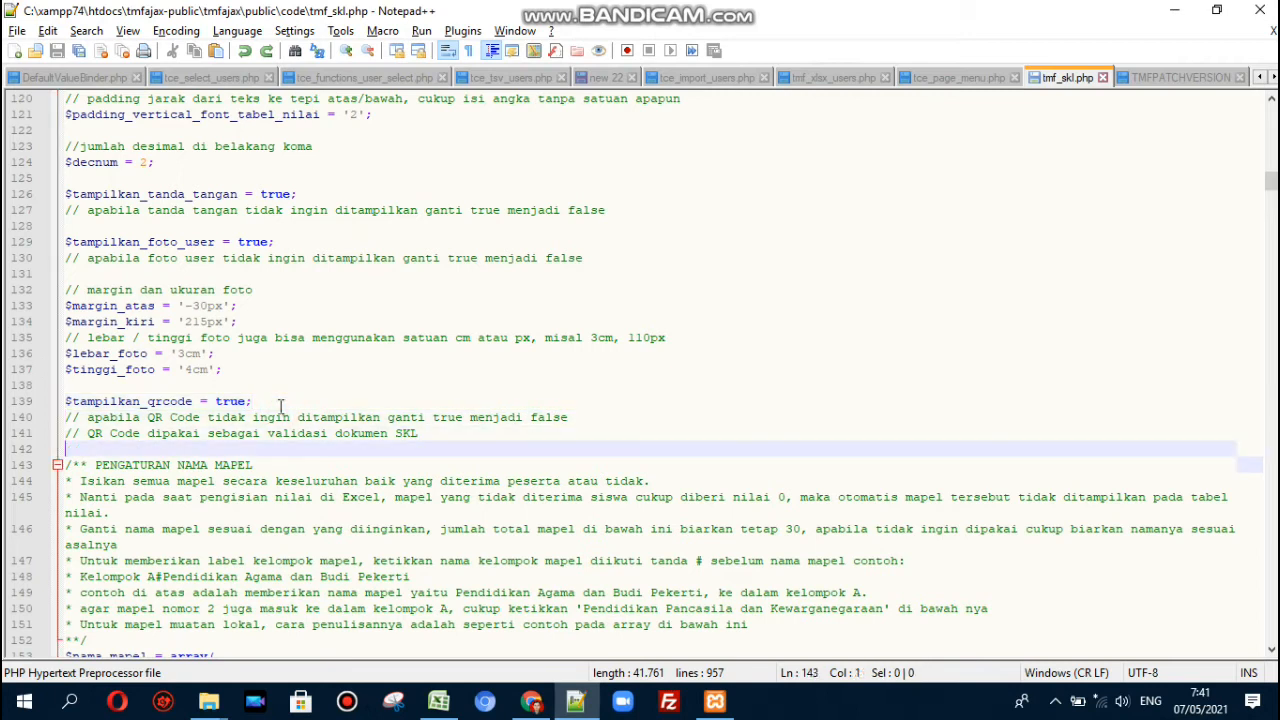
key(shift+Left)
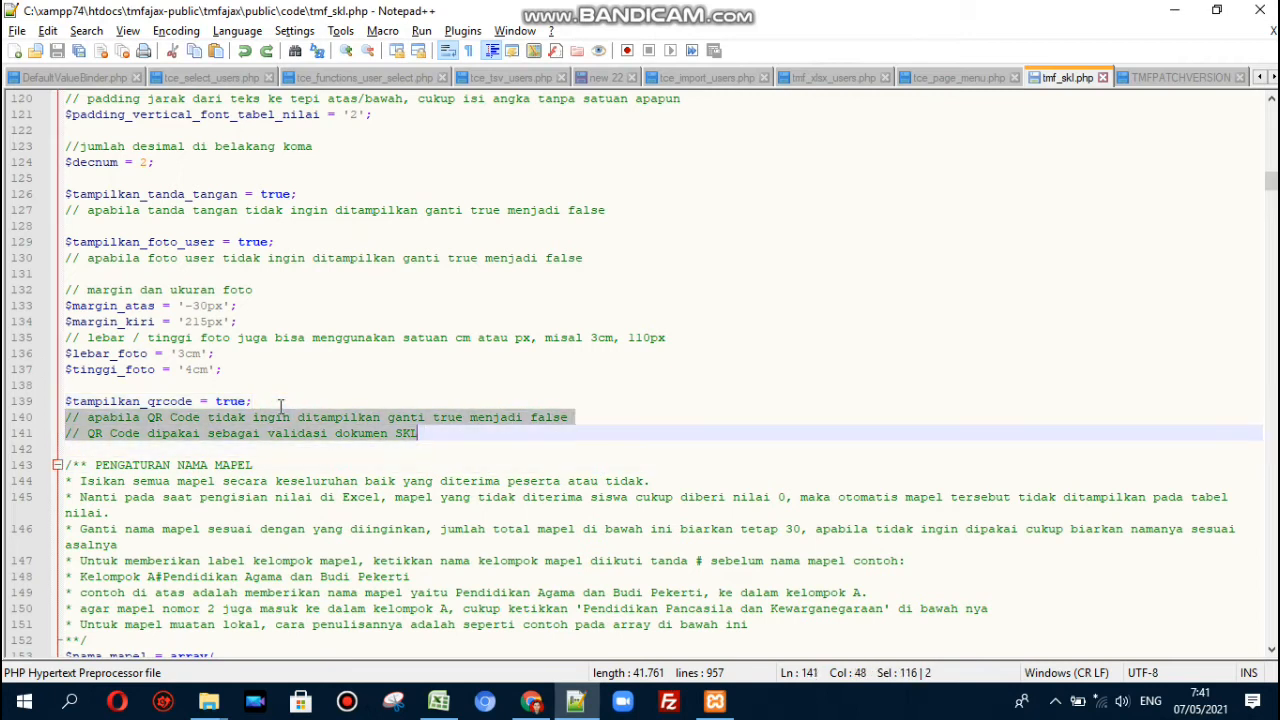
click(300, 416)
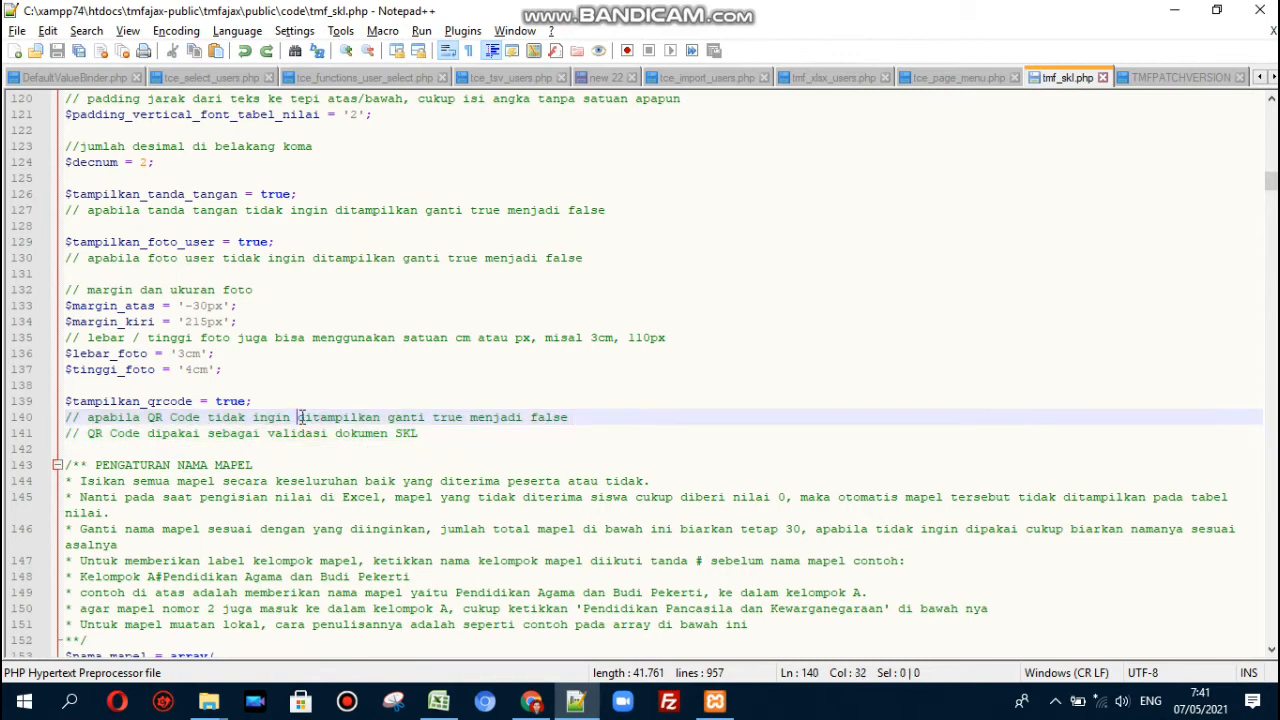
key(Down)
key(Down)
key(Down)
key(Down)
key(Down)
key(Down)
key(Down)
key(Down)
key(Down)
key(Down)
key(Down)
key(Down)
key(Down)
key(Down)
key(Down)
key(Down)
key(Down)
key(Down)
key(Down)
key(Down)
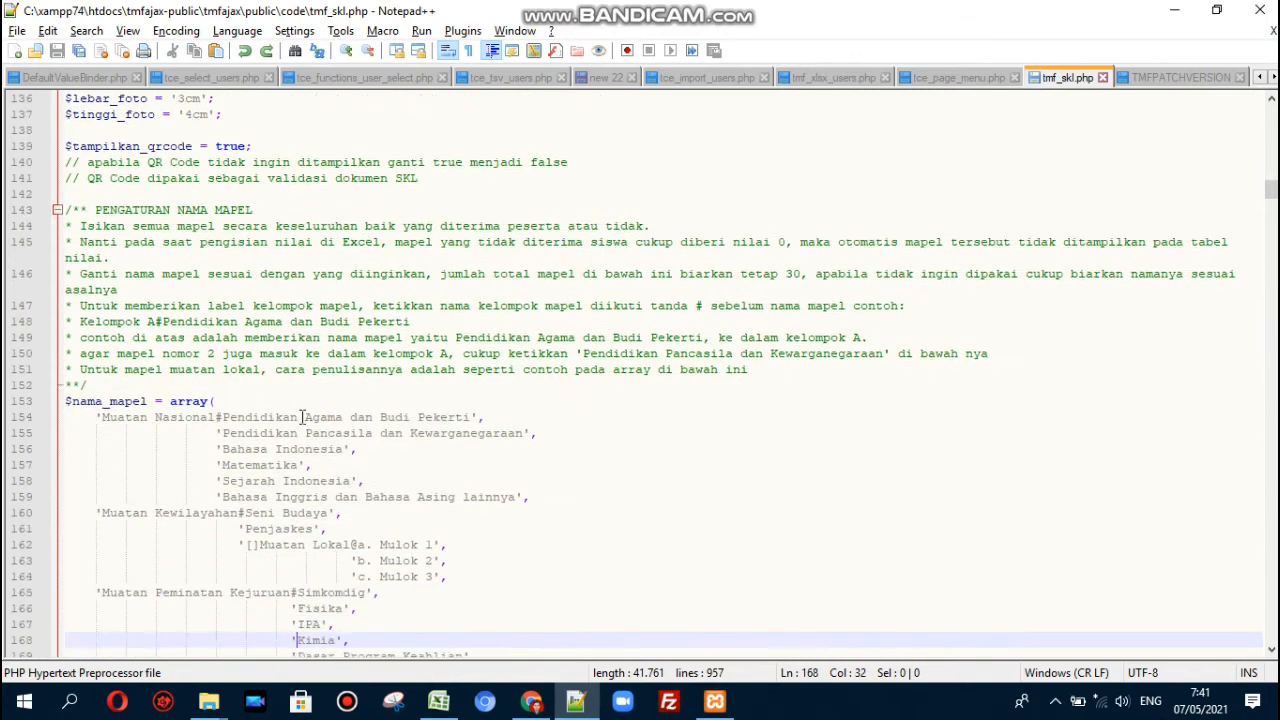
key(Down)
key(Down)
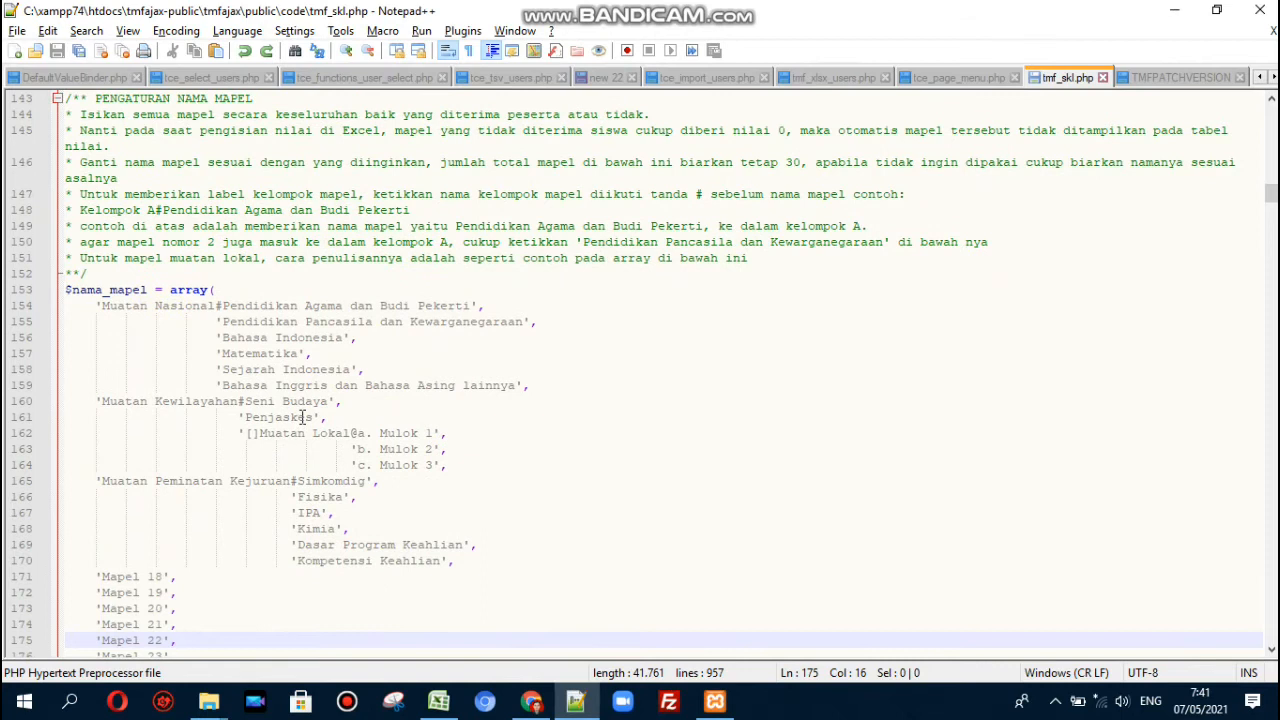
triple_click(104, 100)
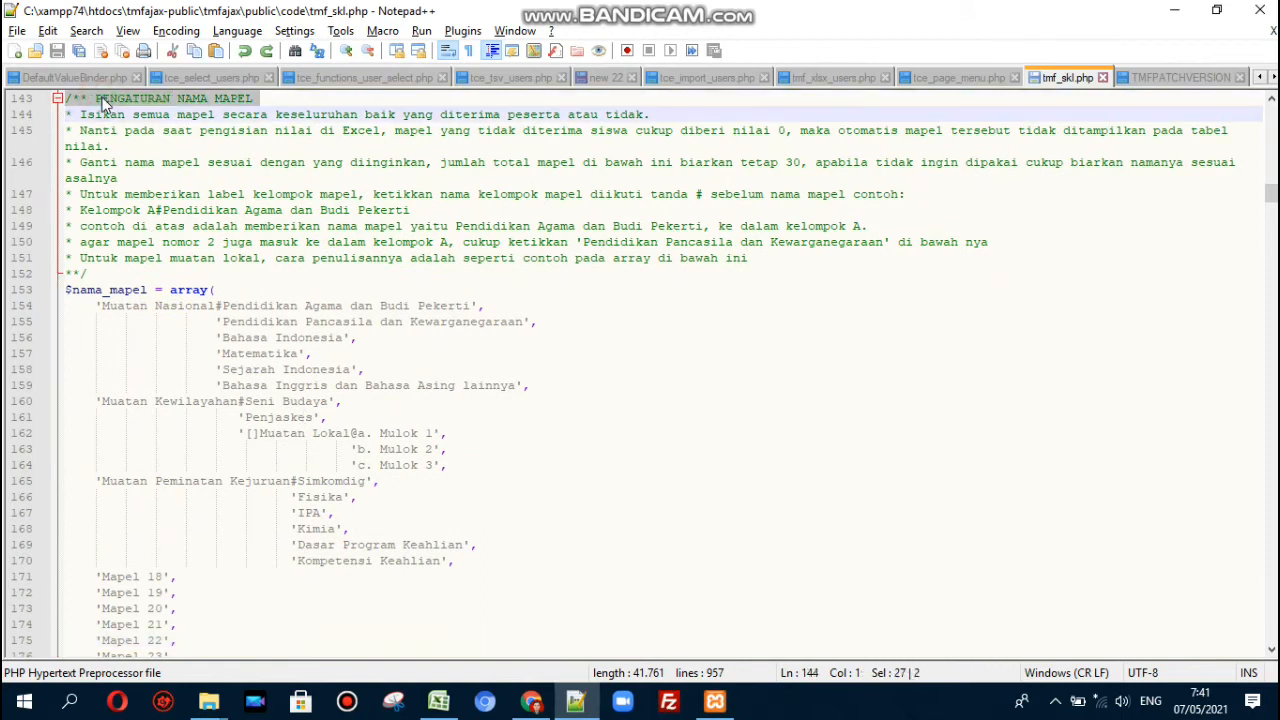
click(102, 98)
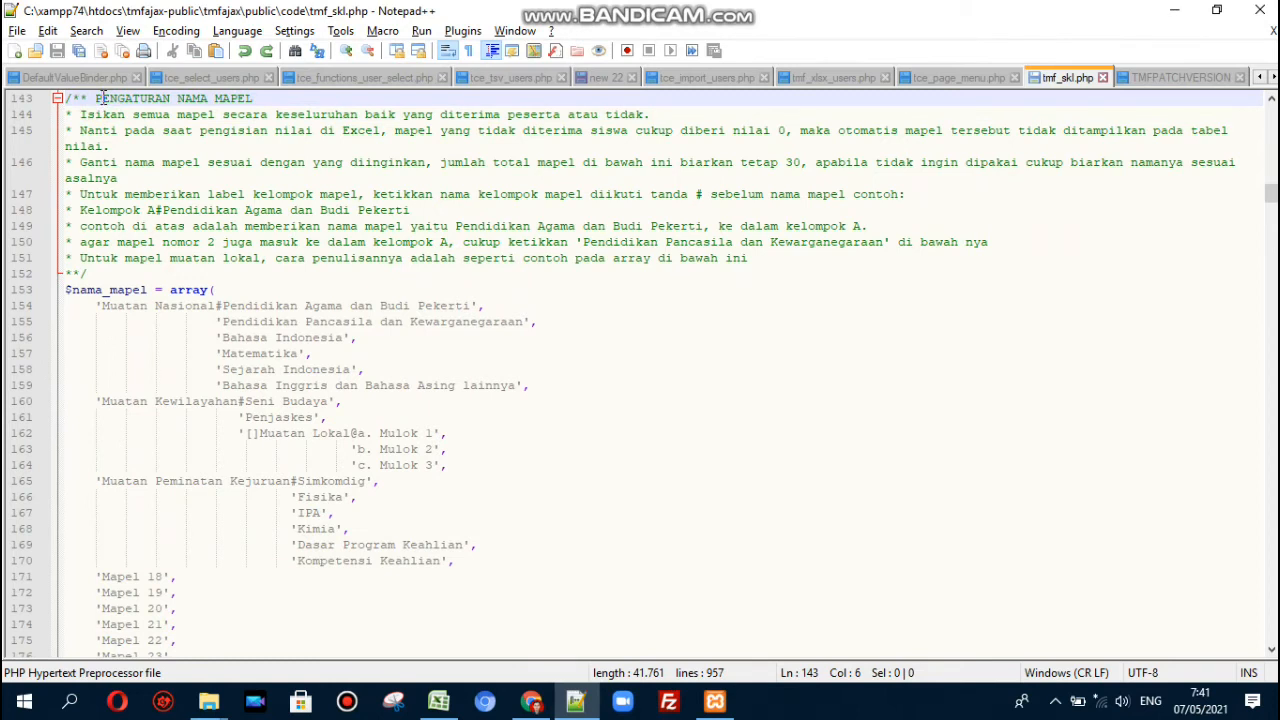
- Select the first subject entry on line 154 and its # group separator
click(178, 289)
click(241, 290)
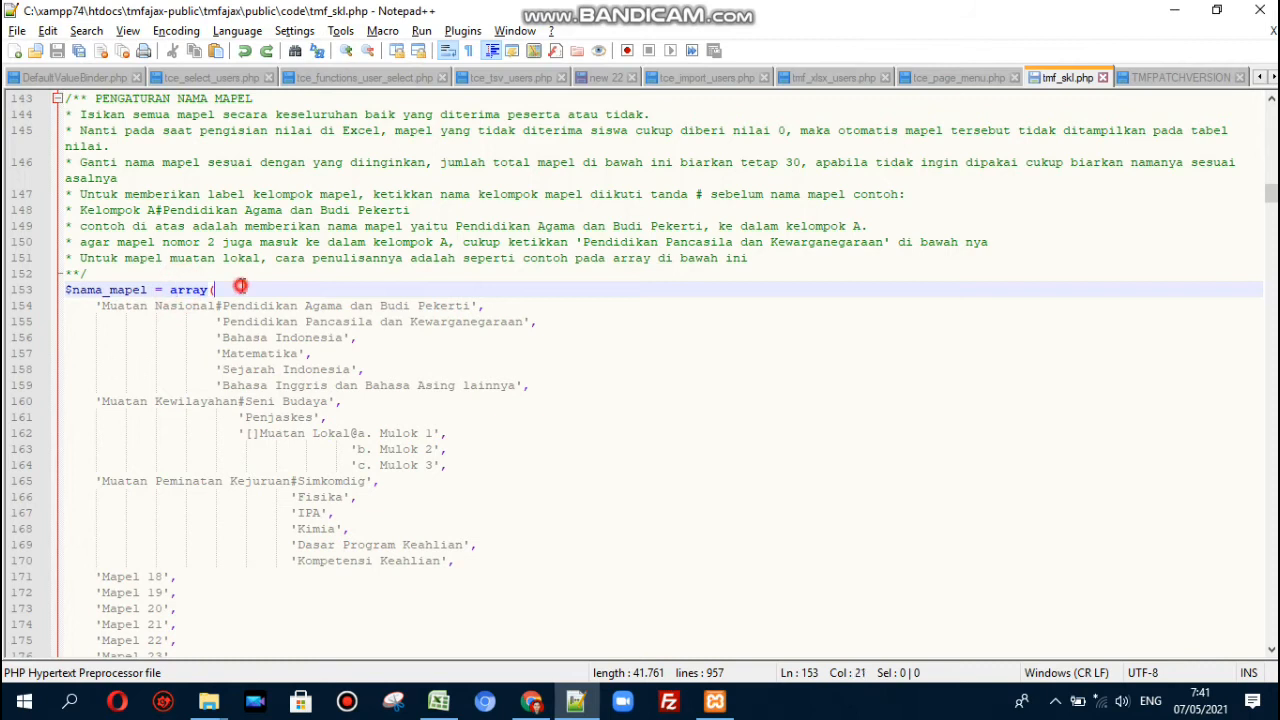
click(101, 305)
click(499, 305)
drag(499, 305, 107, 316)
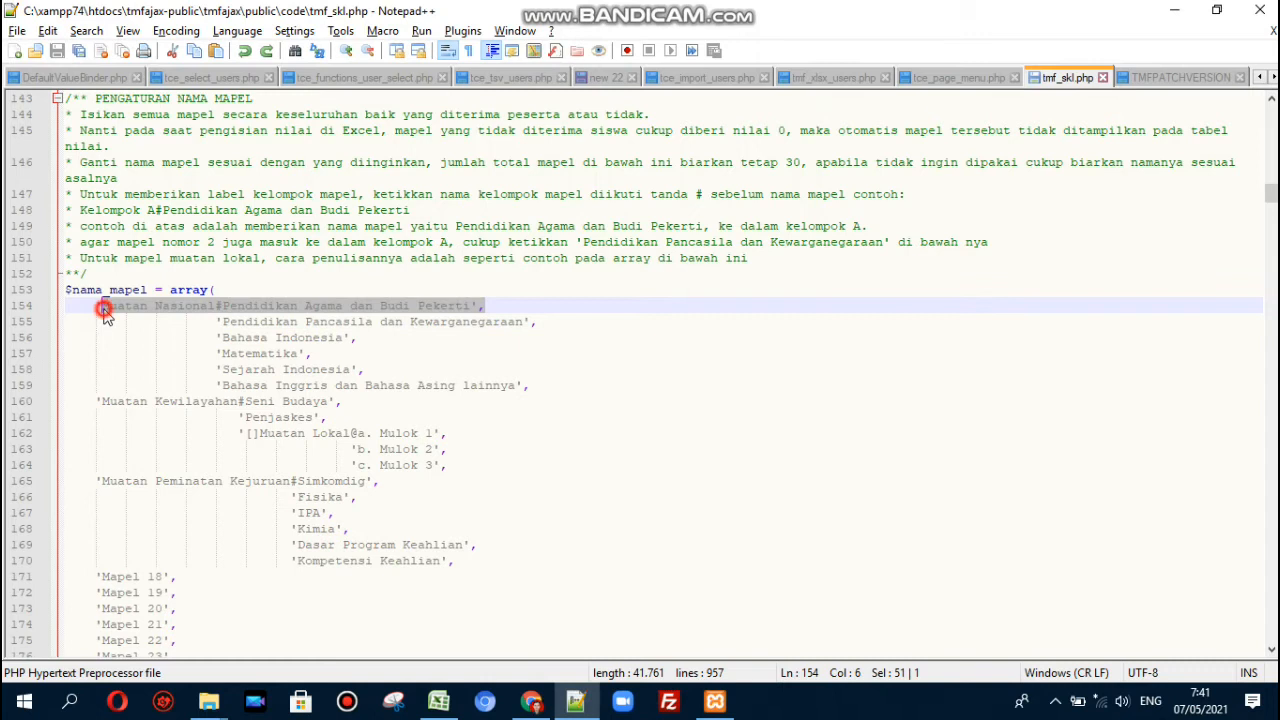
click(222, 308)
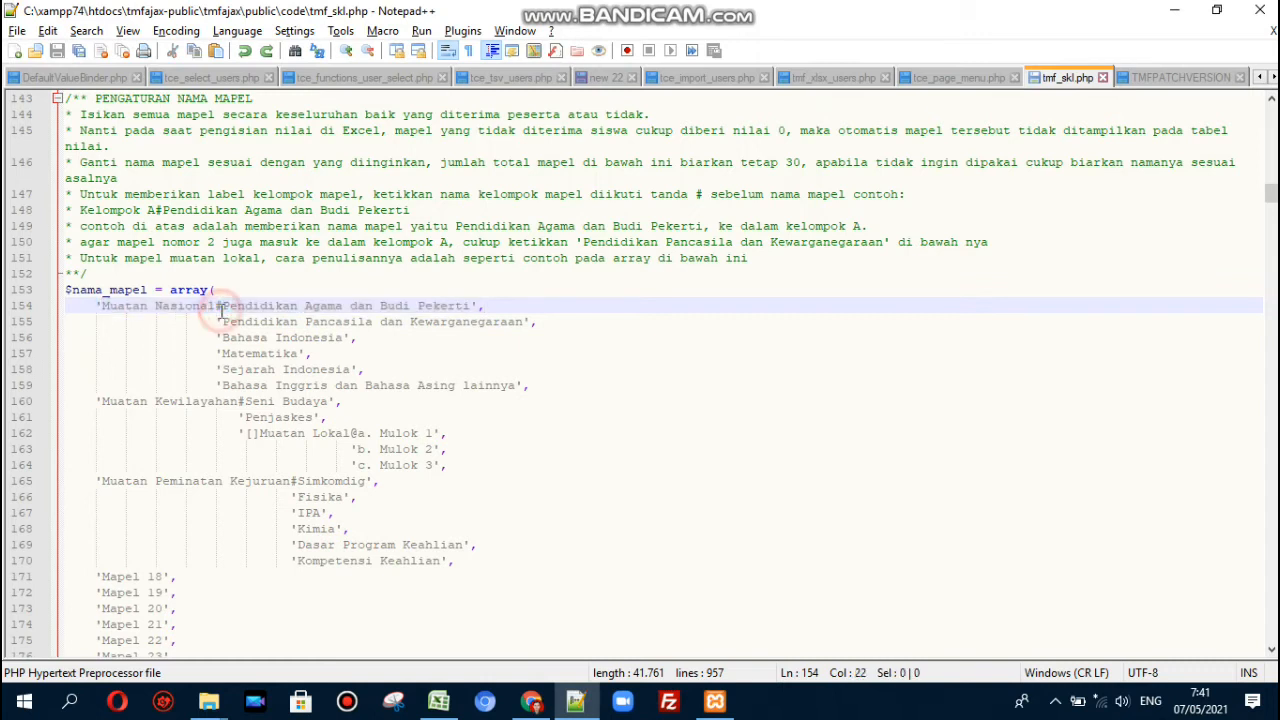
key(shift+Left)
key(Left)
- Inspect the Muatan Nasional label and Pendidikan Agama dan Budi Pekerti subject, then bring up Excel
key(ctrl+Left)
key(ctrl+Left)
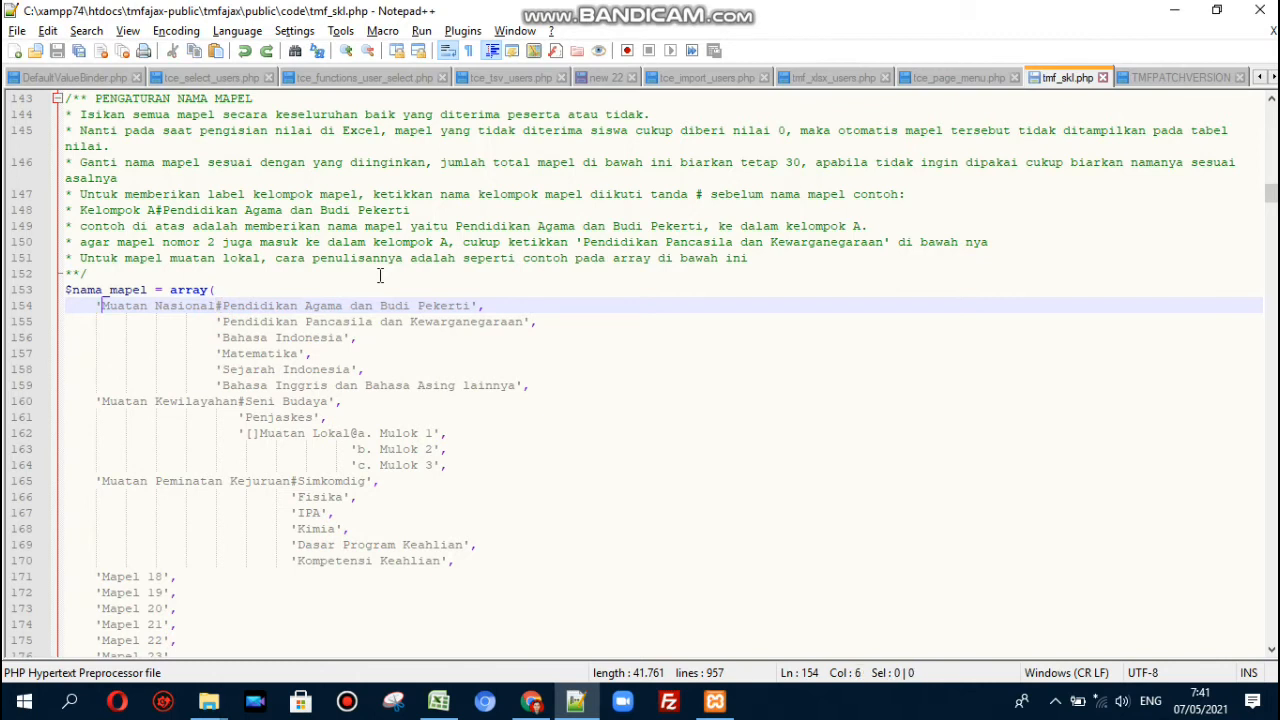
key(ctrl+shift+Right)
key(ctrl+shift+Right)
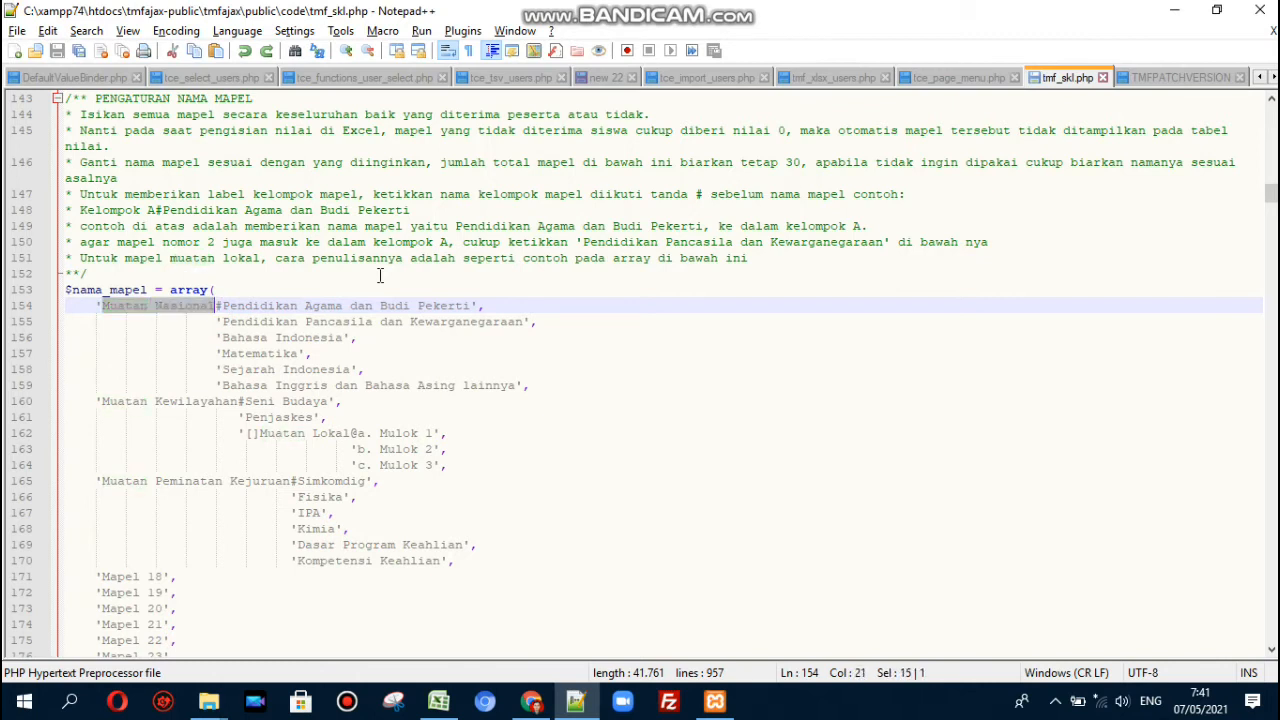
key(Right)
key(shift+Right)
key(Right)
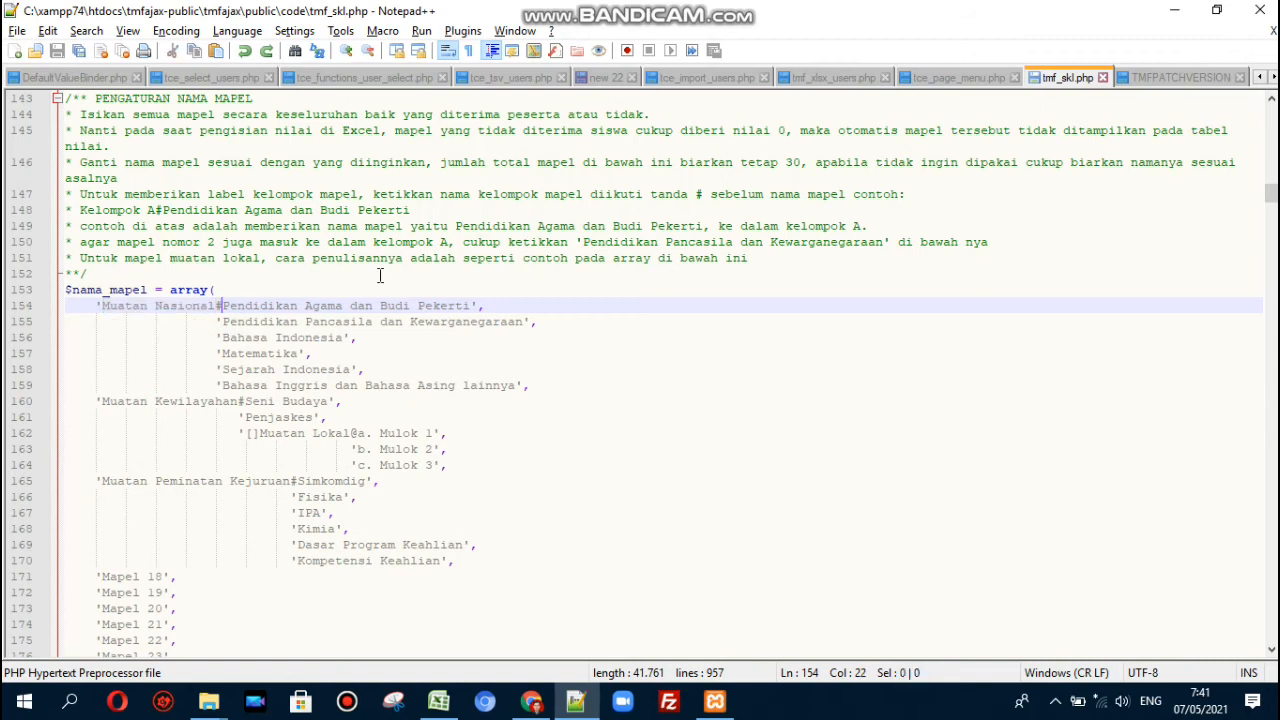
key(ctrl+shift+Right)
key(ctrl+shift+Right)
key(ctrl+shift+Right)
key(ctrl+shift+Right)
key(ctrl+shift+Right)
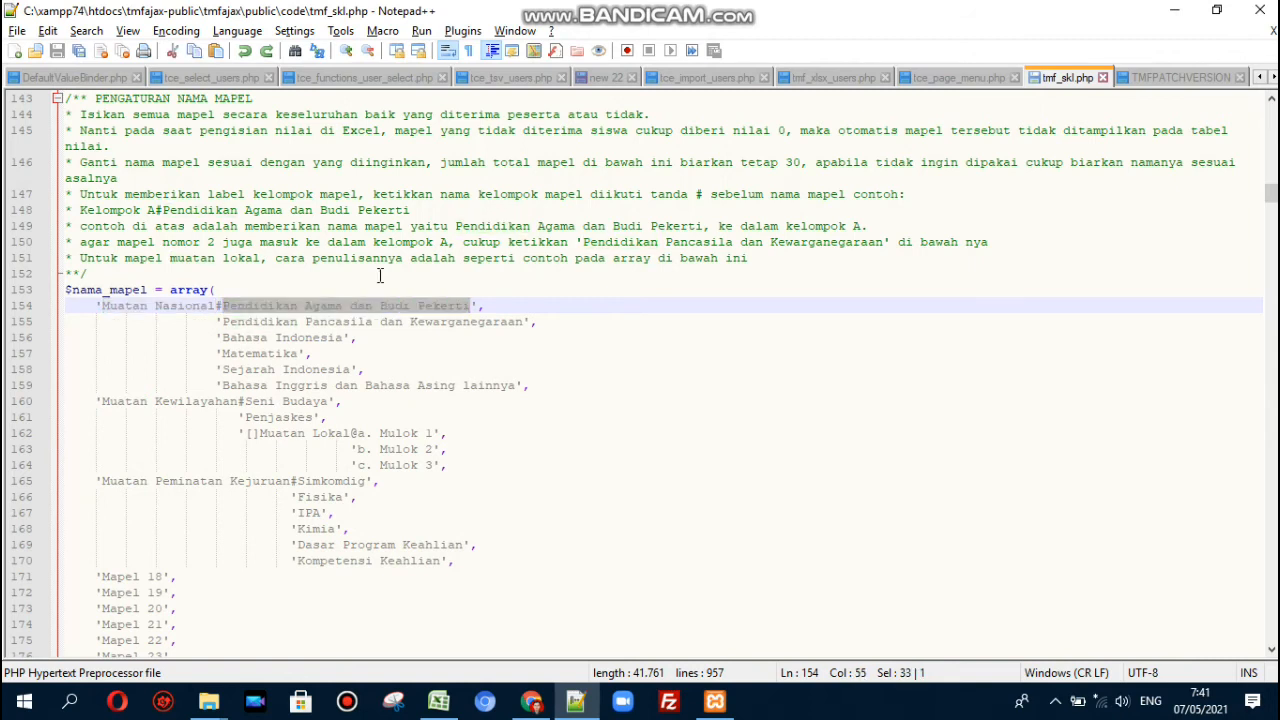
click(500, 307)
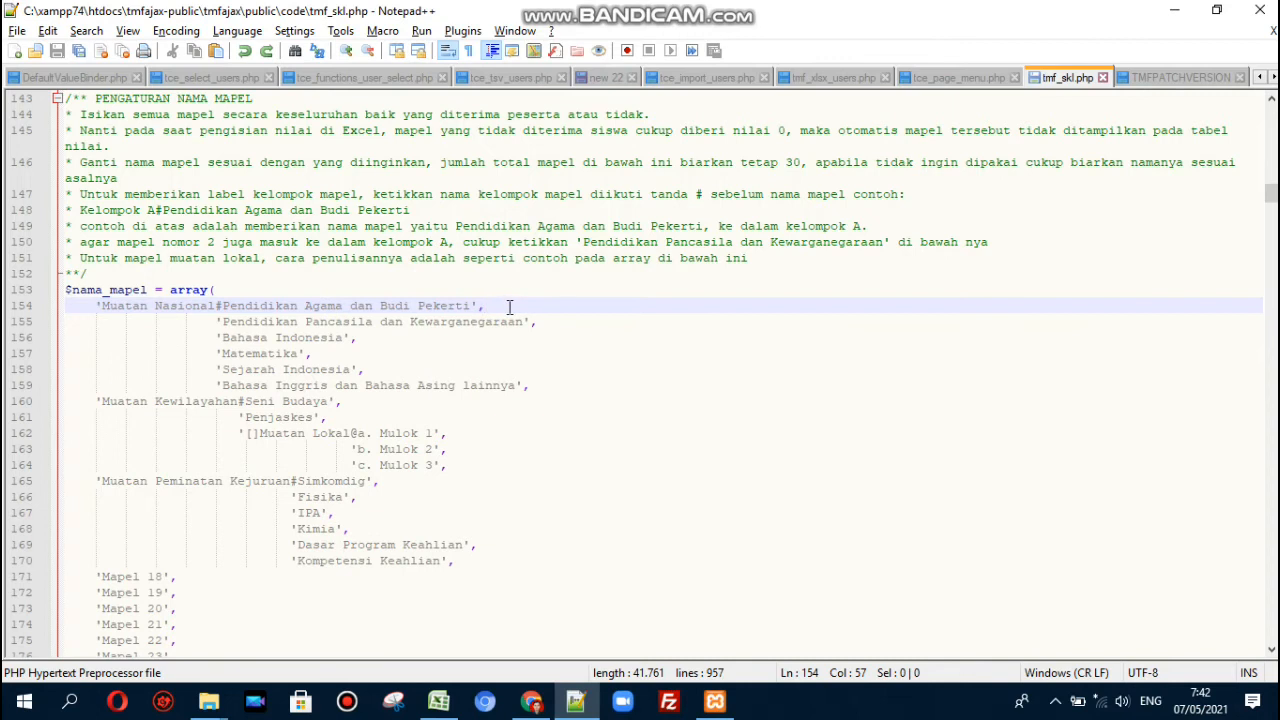
triple_click(491, 304)
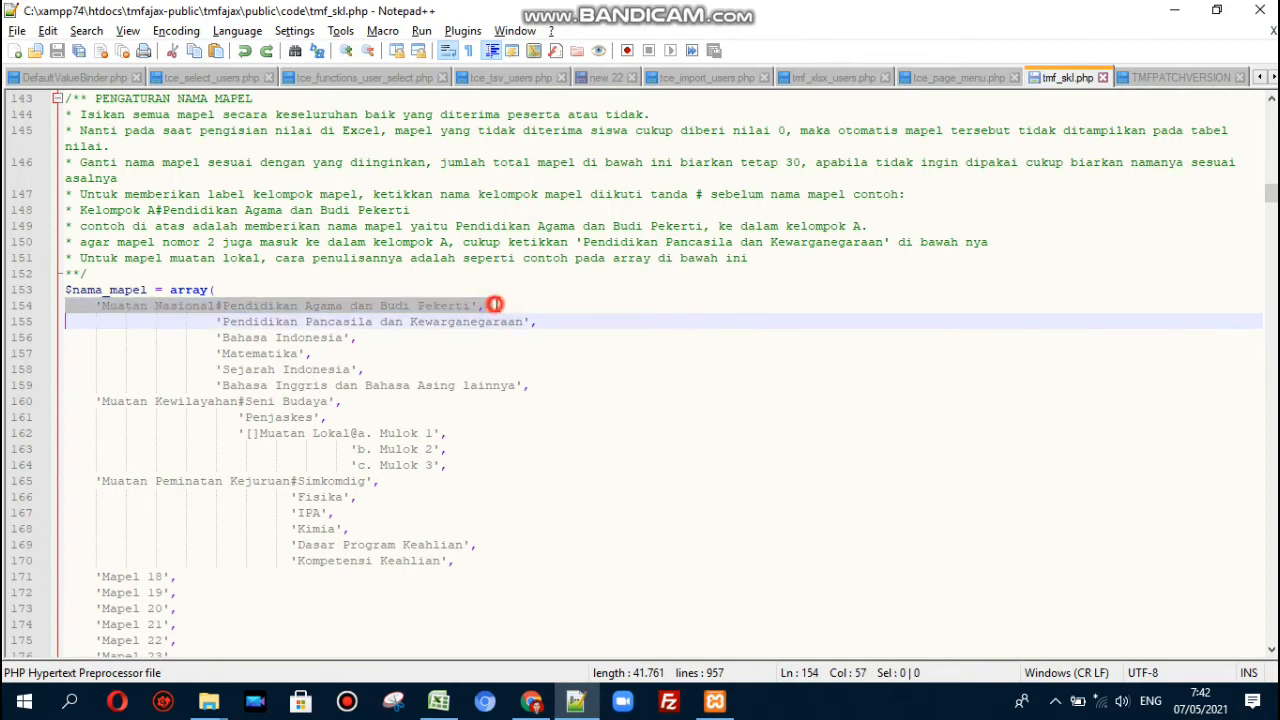
click(494, 304)
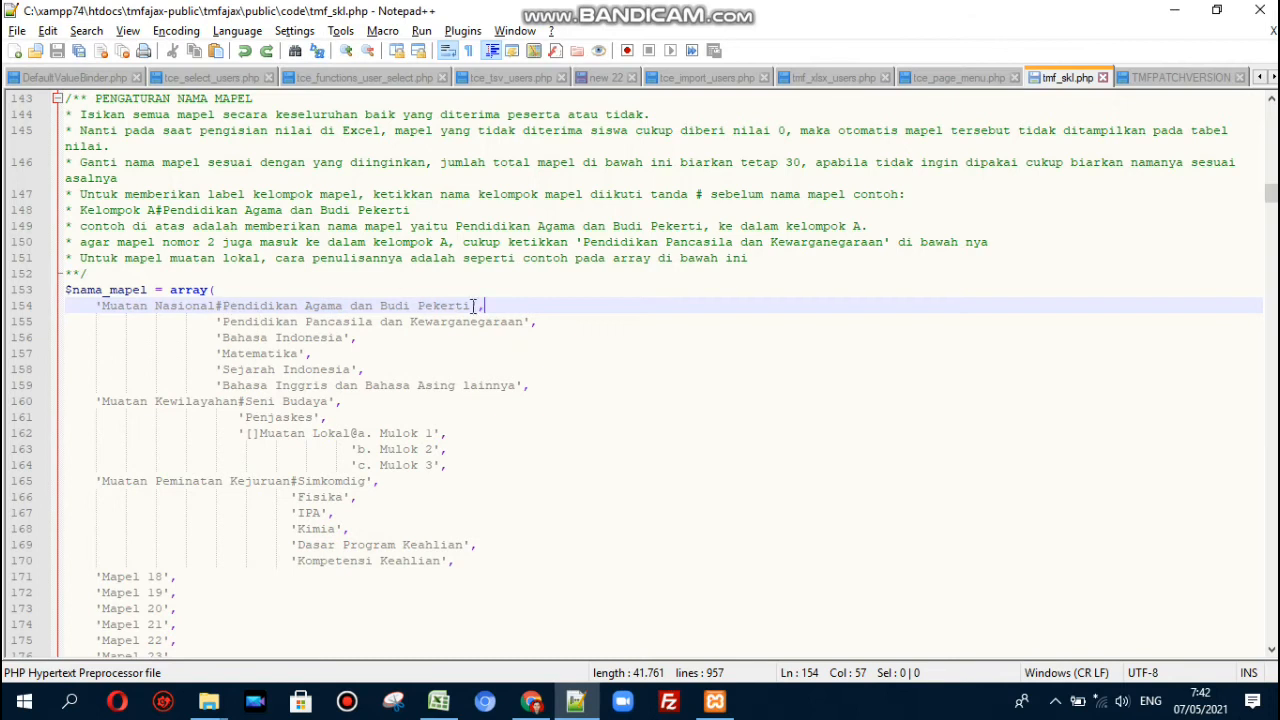
click(438, 701)
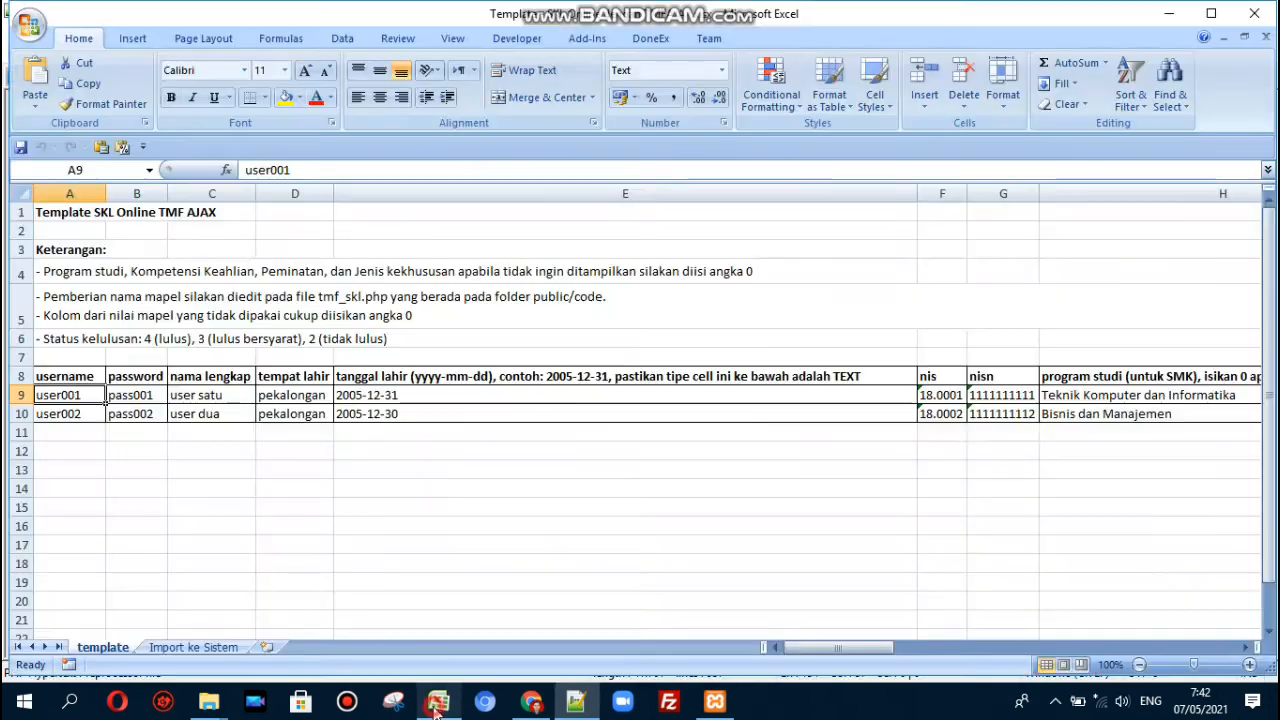
- Check the nilai mapel 1 header and score cells O8:O10, then return to Notepad++
click(814, 400)
key(Right)
key(Right)
key(Right)
key(Right)
key(Right)
key(Right)
key(Right)
key(Right)
key(Right)
key(Right)
key(Right)
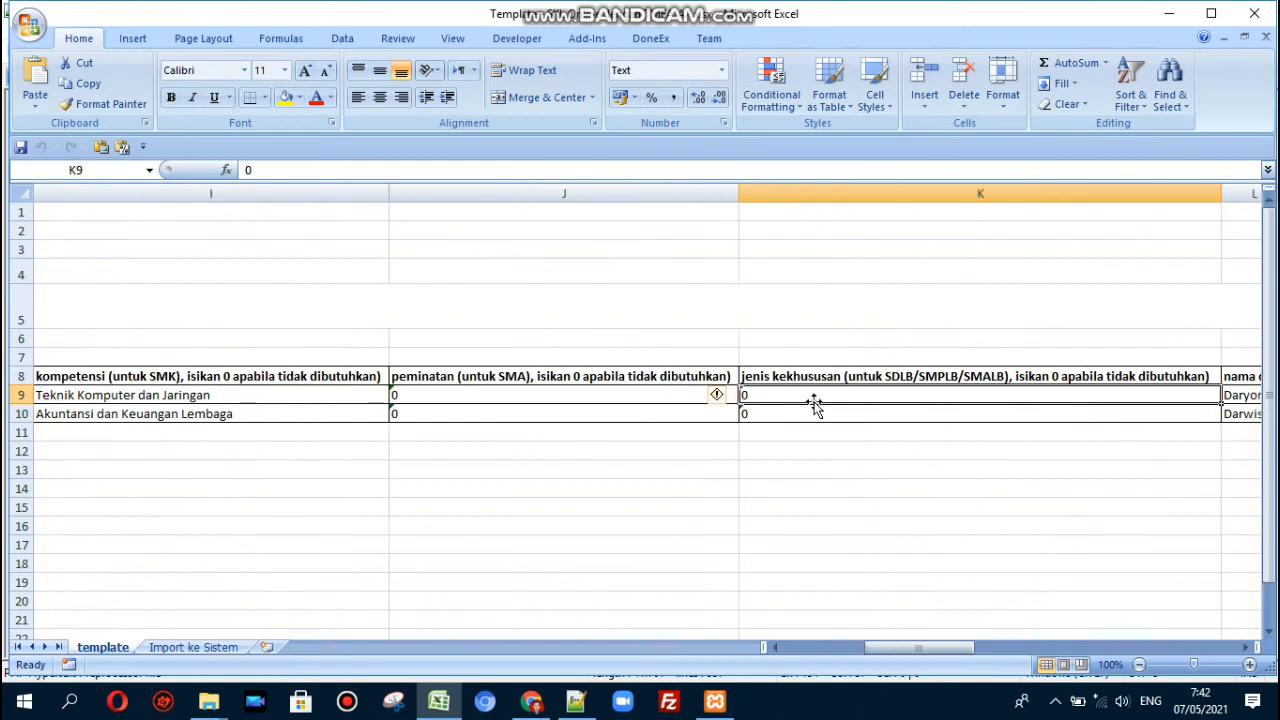
click(814, 400)
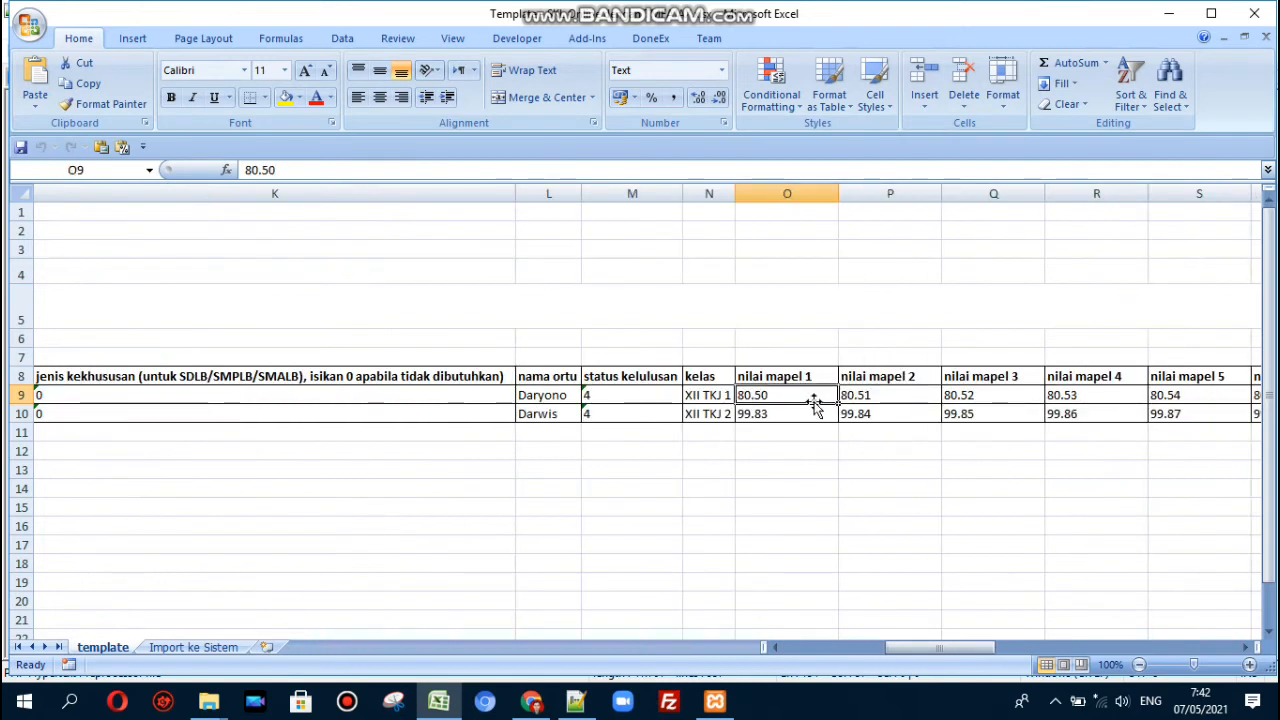
drag(805, 377, 797, 423)
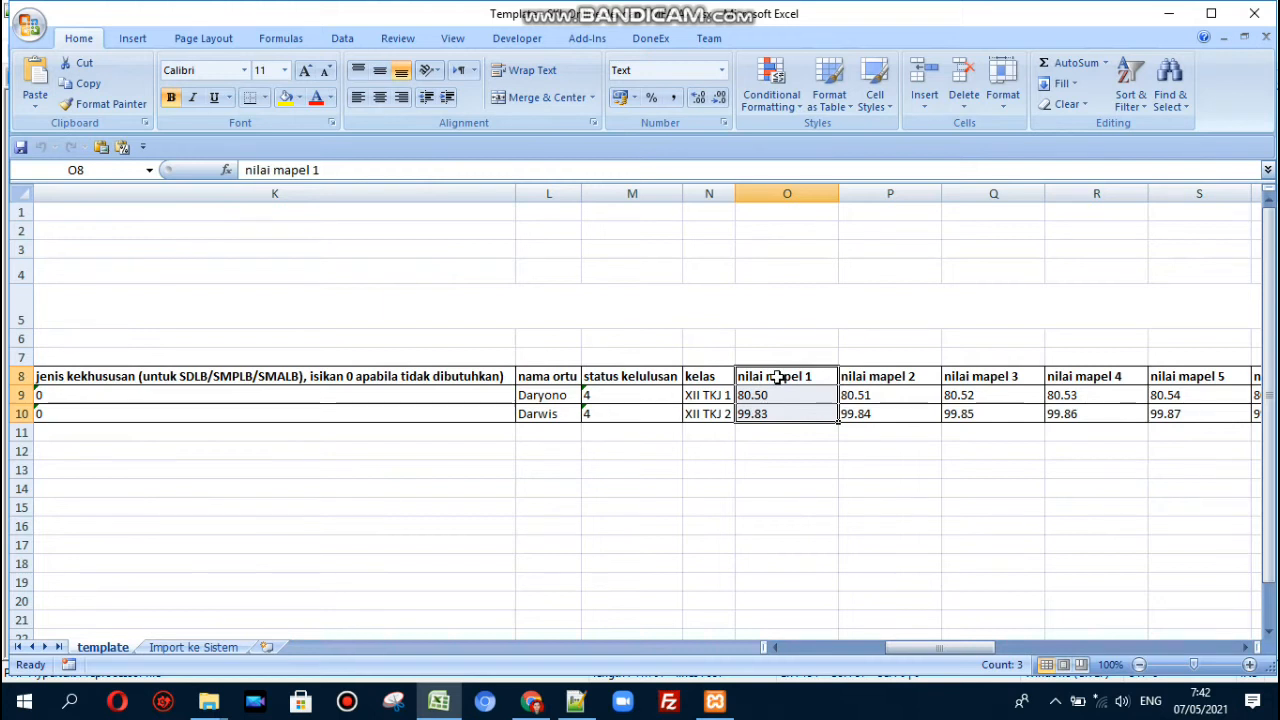
click(778, 377)
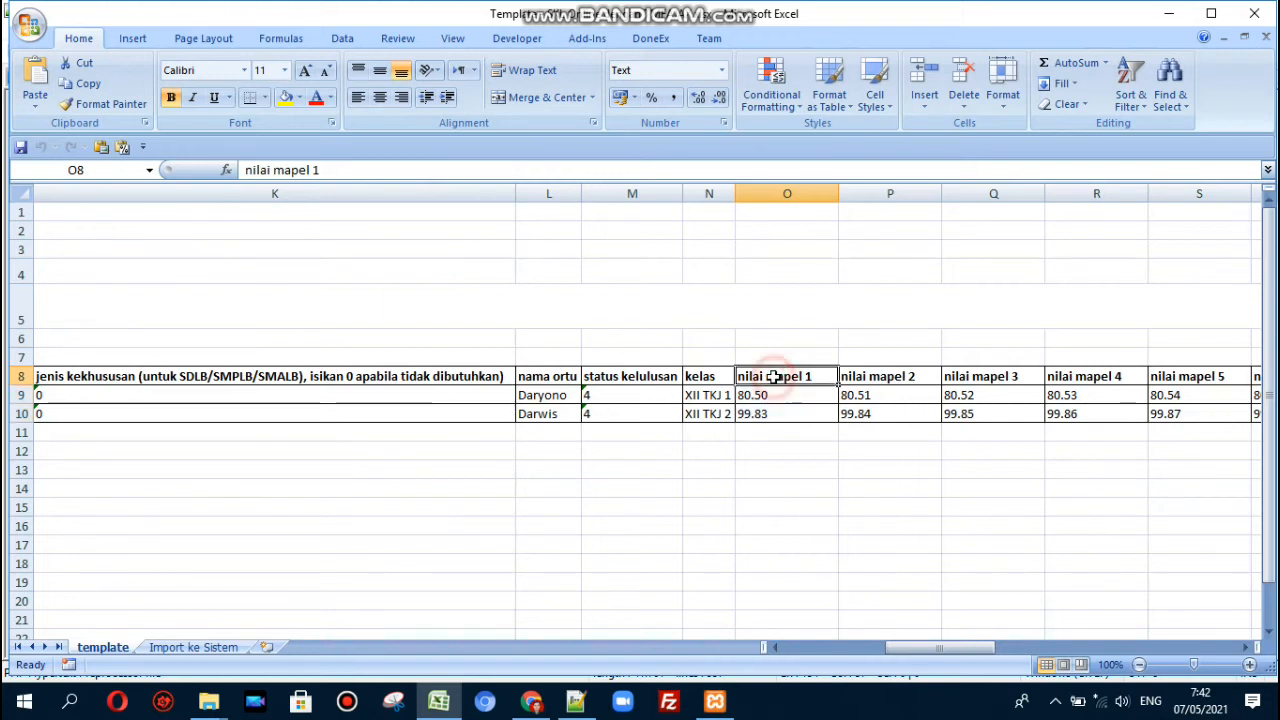
key(alt+Tab)
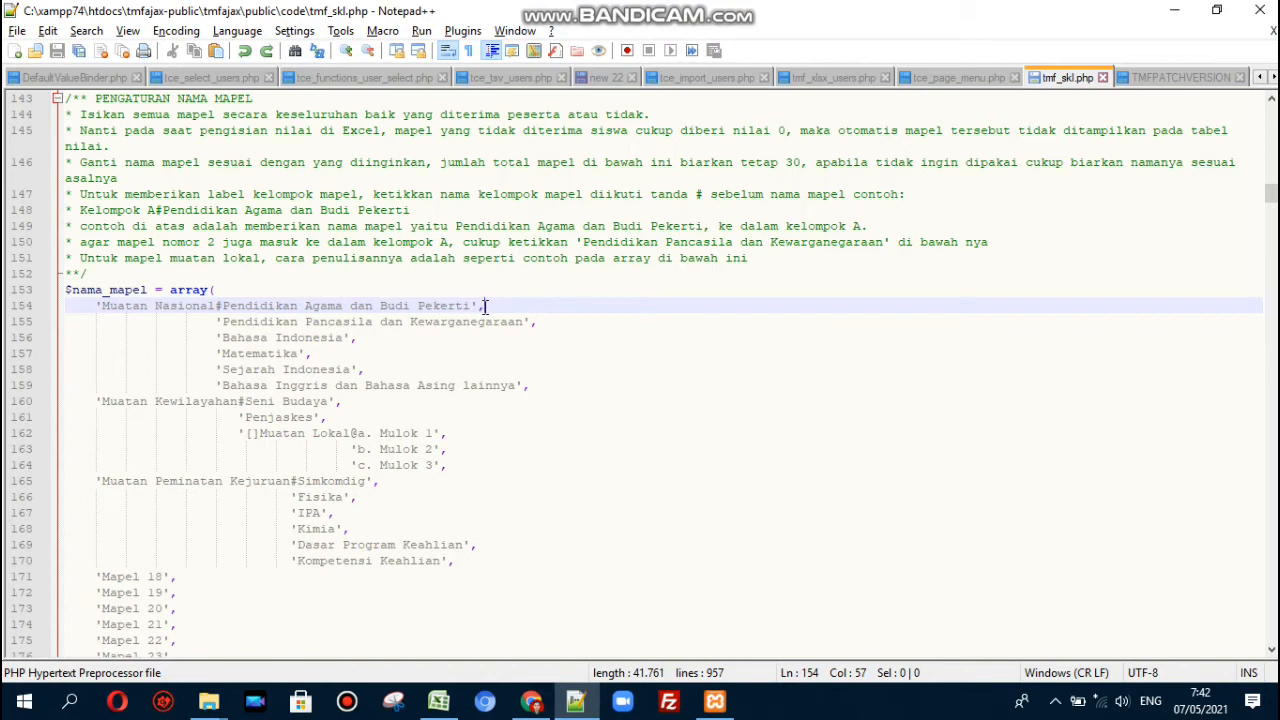
- Move the Muatan Nasional# label onto Pendidikan Pancasila dan Kewarganegaraan and save tmf_skl.php
click(222, 306)
key(Down)
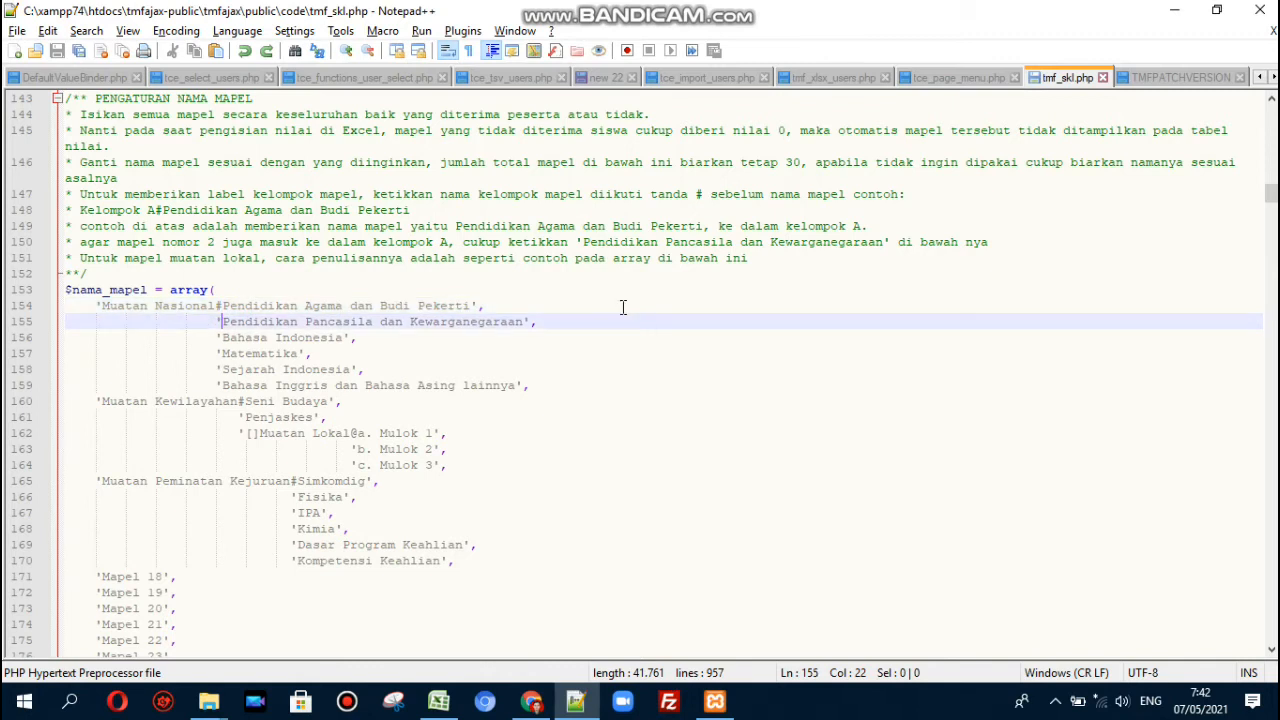
key(Up)
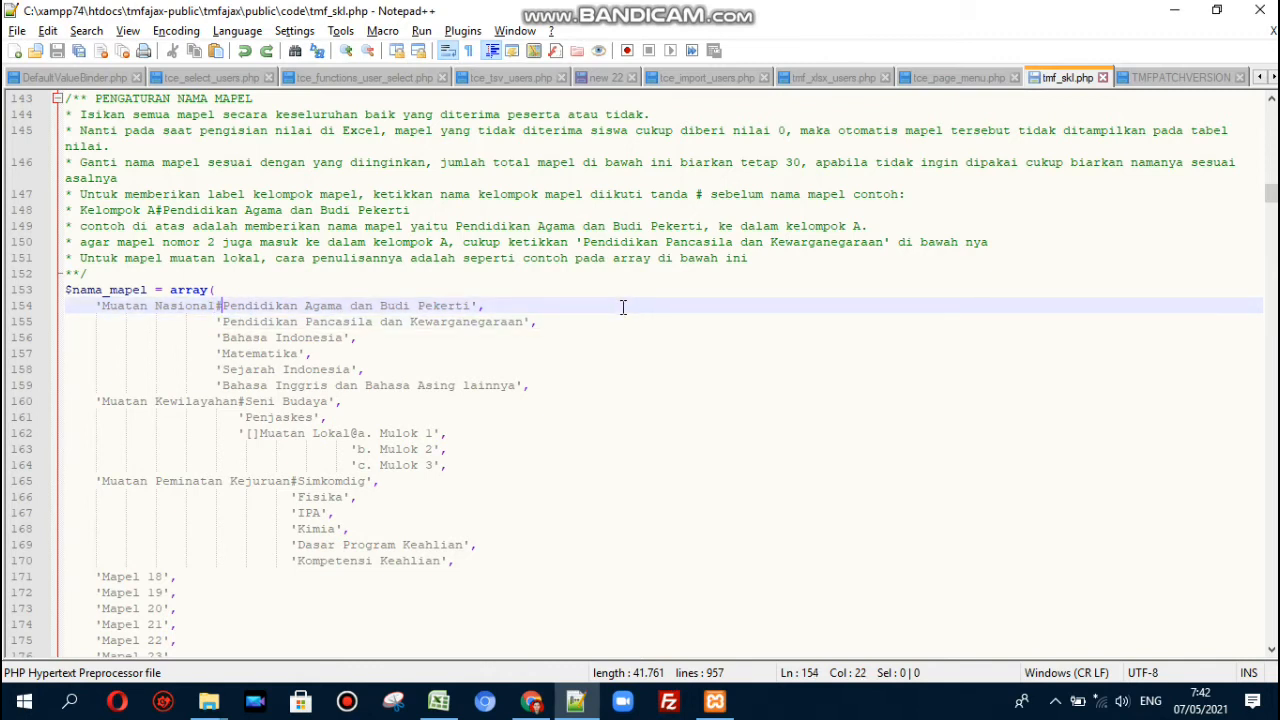
key(ctrl+shift+Left)
key(ctrl+shift+Left)
key(ctrl+shift+Left)
key(ctrl+c)
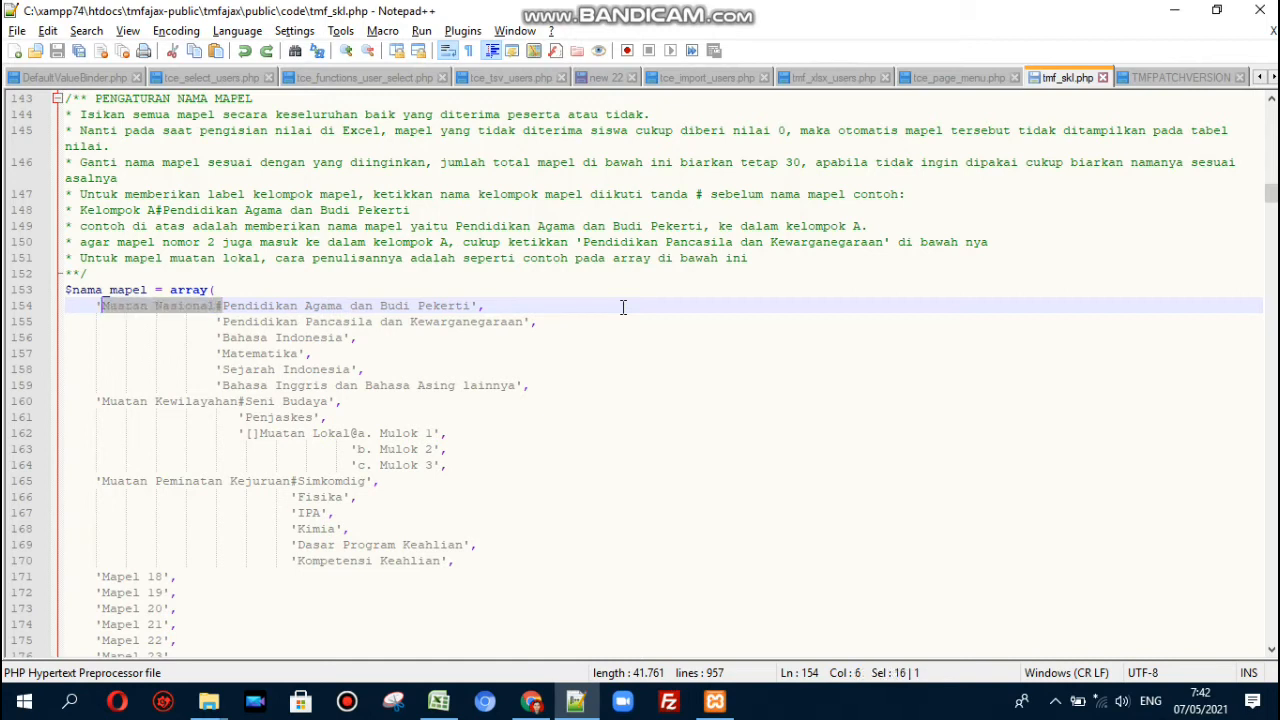
key(Delete)
key(Down)
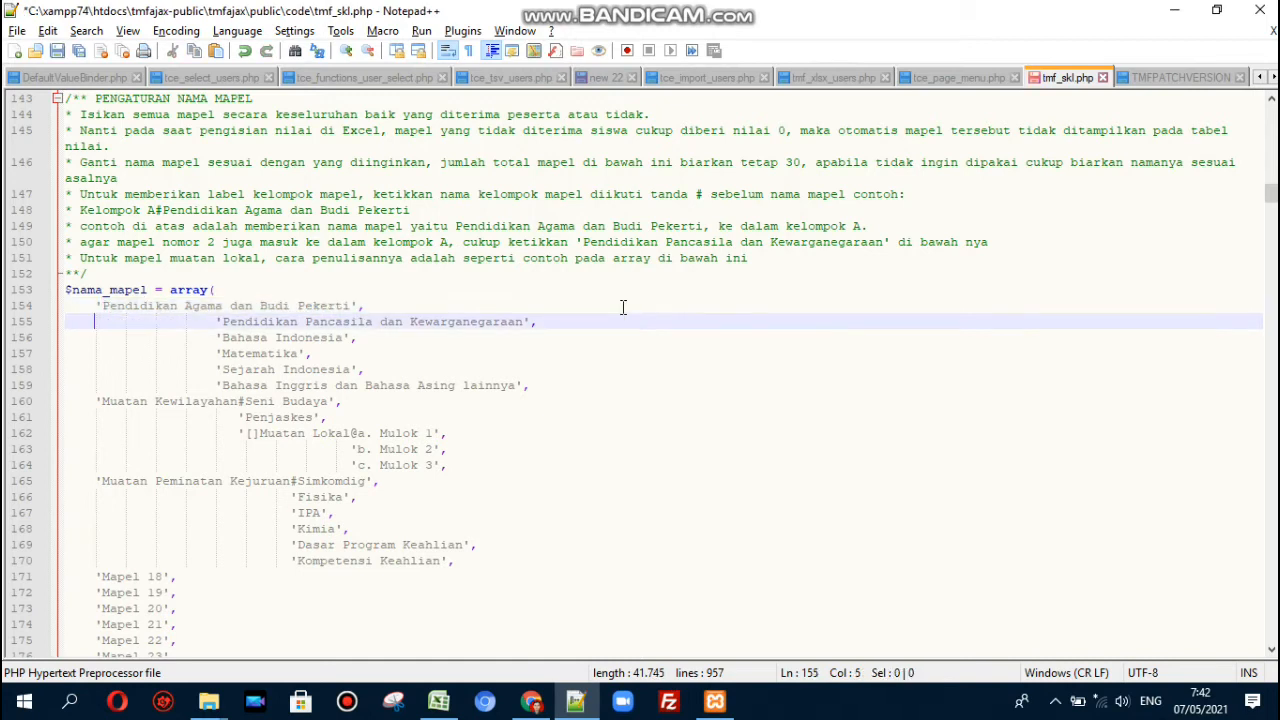
key(ctrl+v)
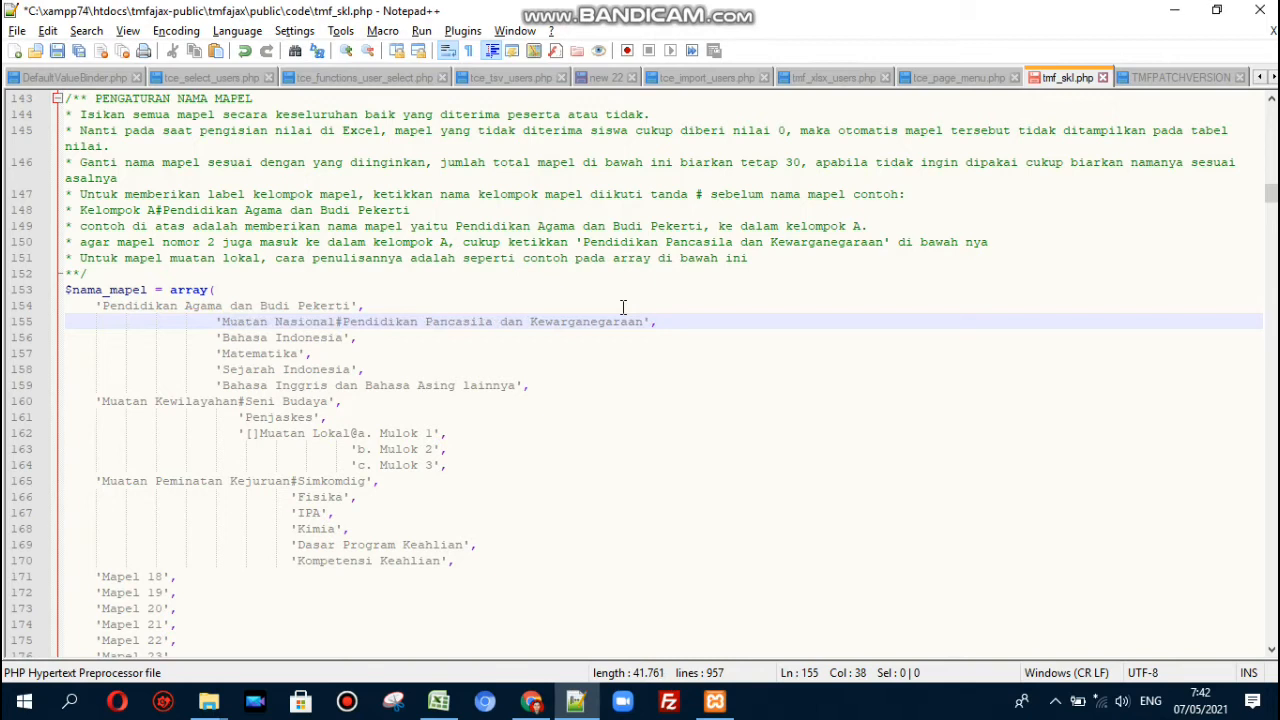
key(Up)
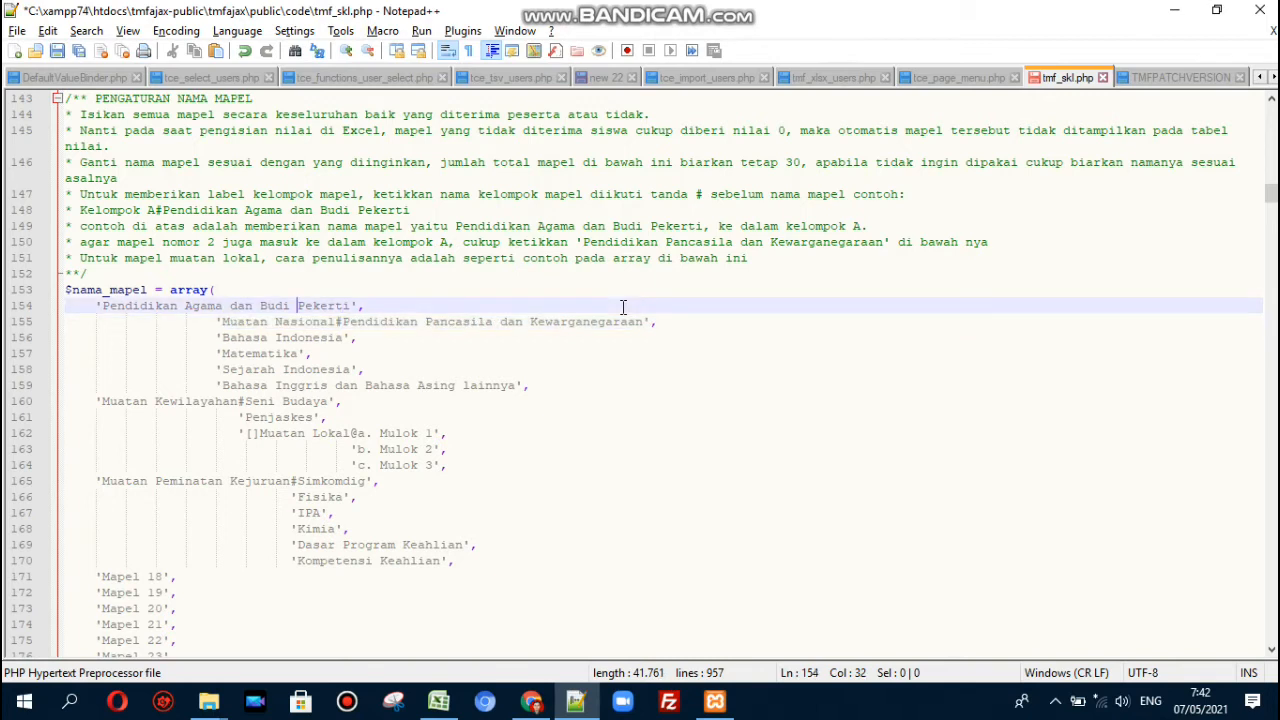
key(Home)
key(ctrl+s)
key(alt+Tab)
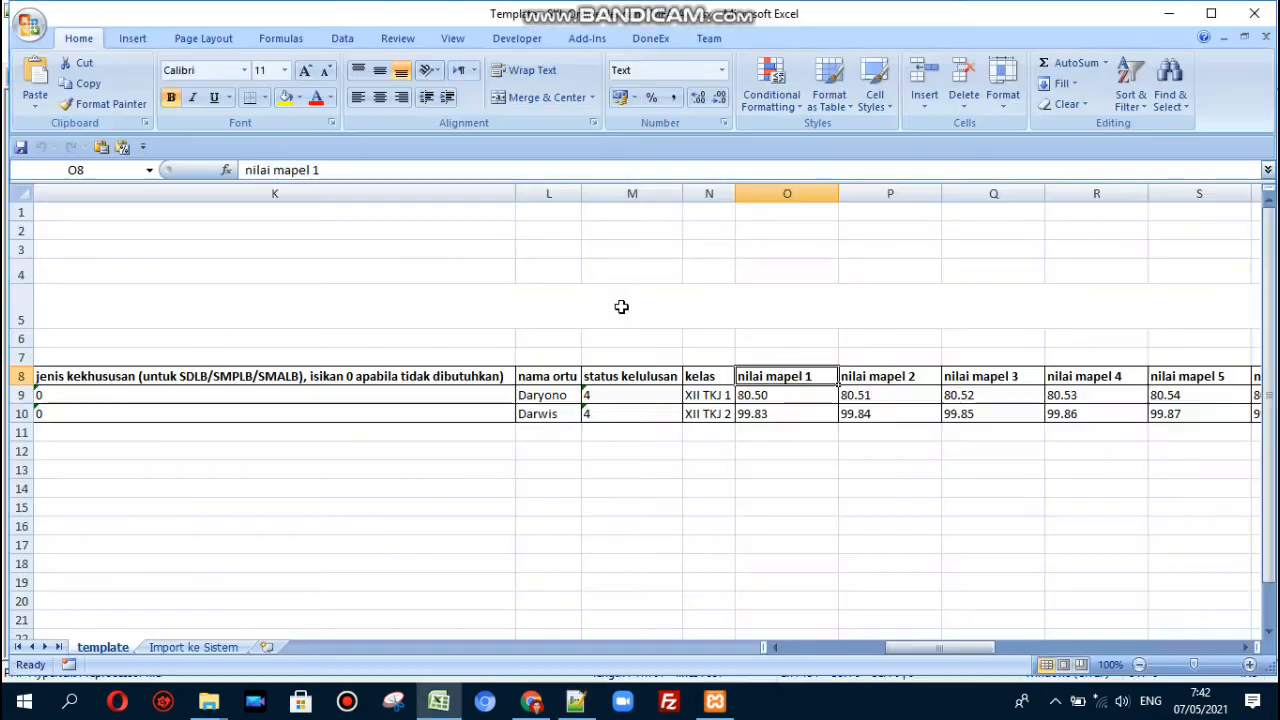
- Reload the graduation letter preview and check the first subject's grade of 100 before returning to Excel
key(alt+Tab)
key(alt+Tab)
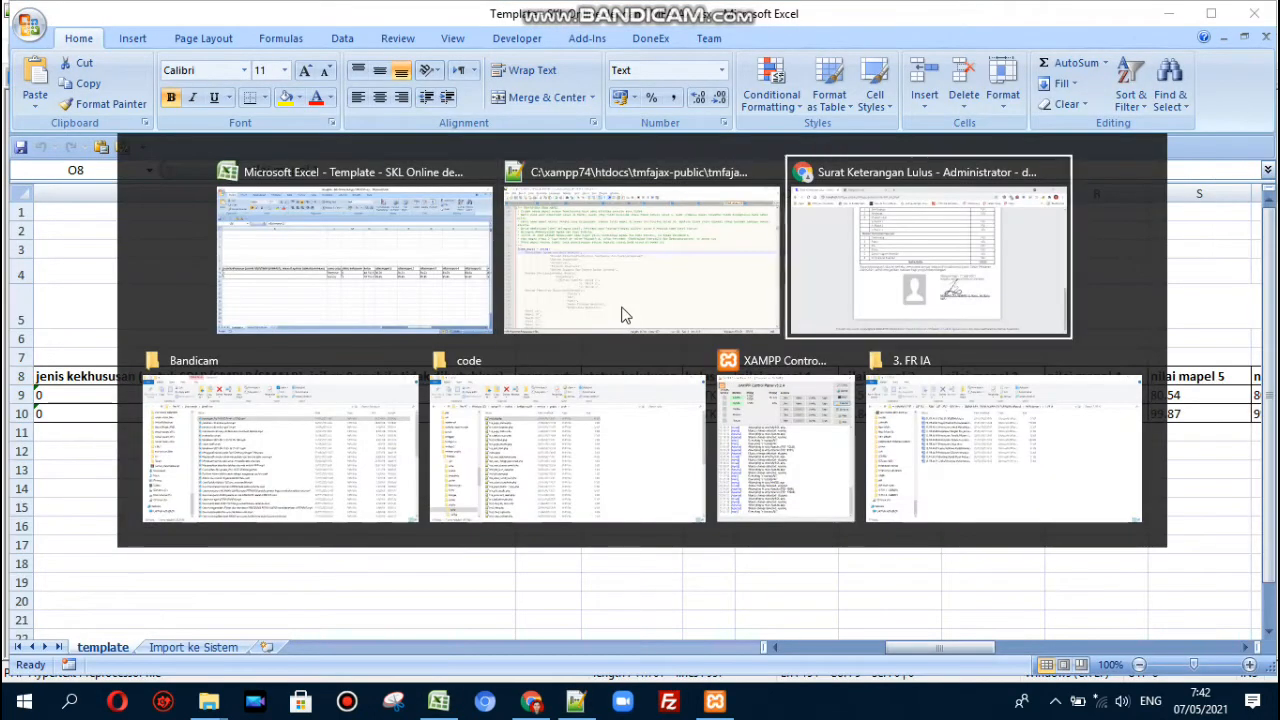
key(F5)
scroll(623, 315, up, 3)
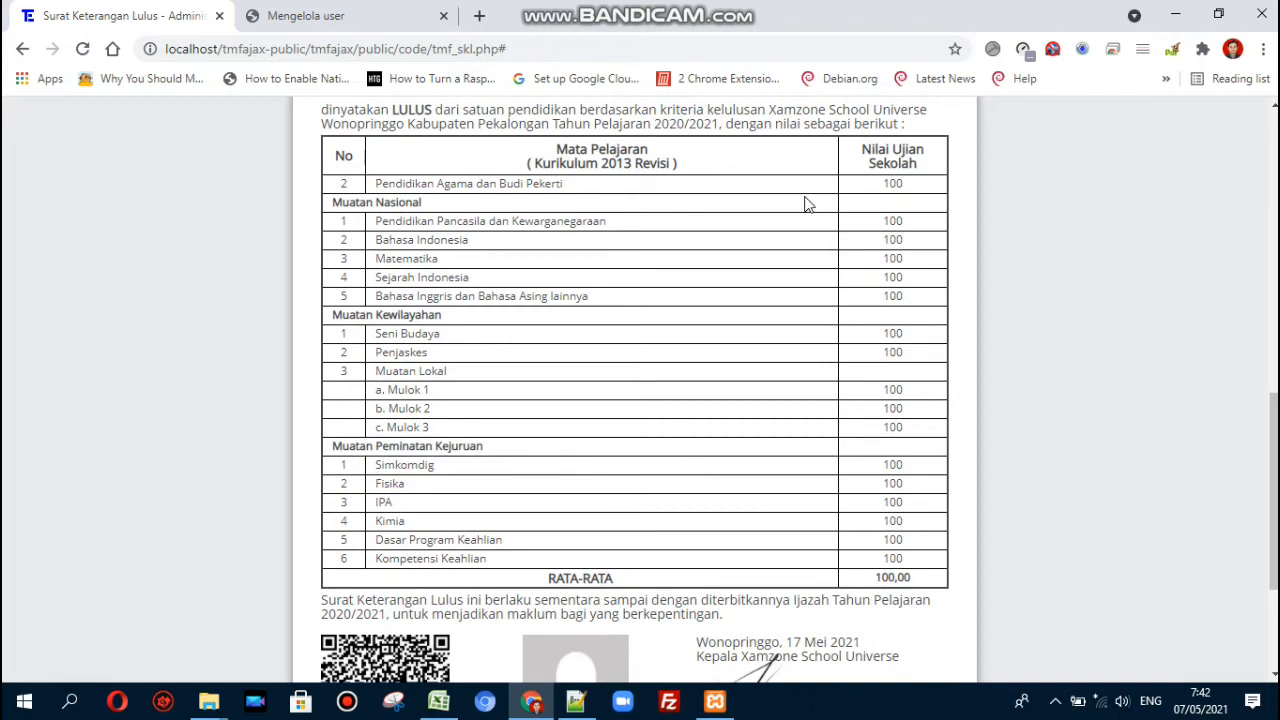
double_click(882, 190)
click(875, 188)
double_click(898, 186)
double_click(898, 184)
key(alt+Tab)
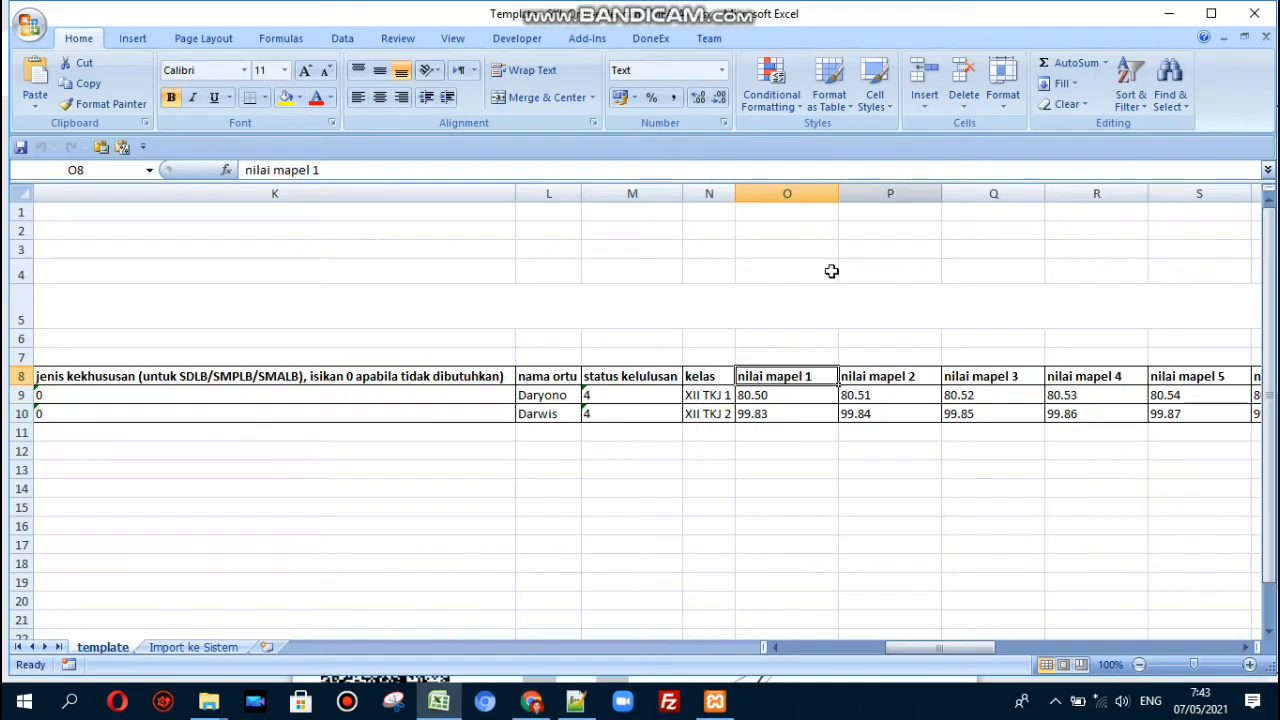
- Enter 0 in cells O9 and O10 for nilai mapel 1 and save the Excel template
click(767, 393)
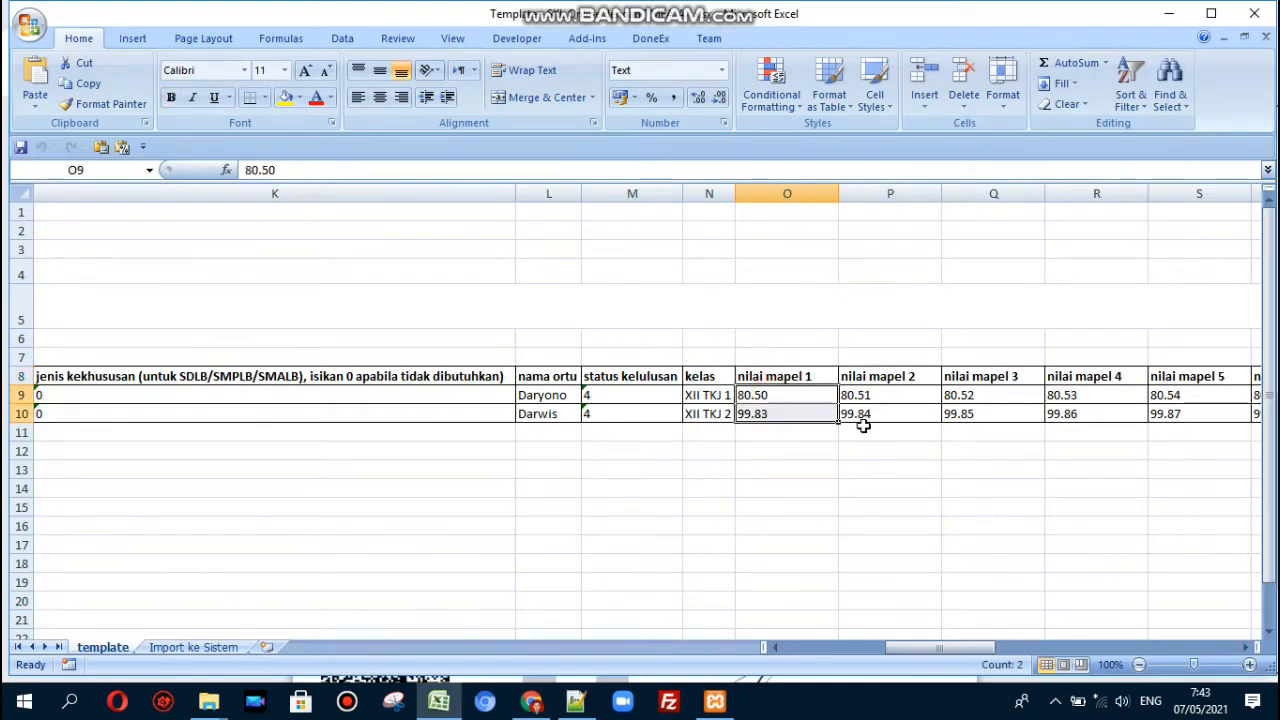
text(0)
key(Return)
text(0)
key(Up)
key(ctrl+s)
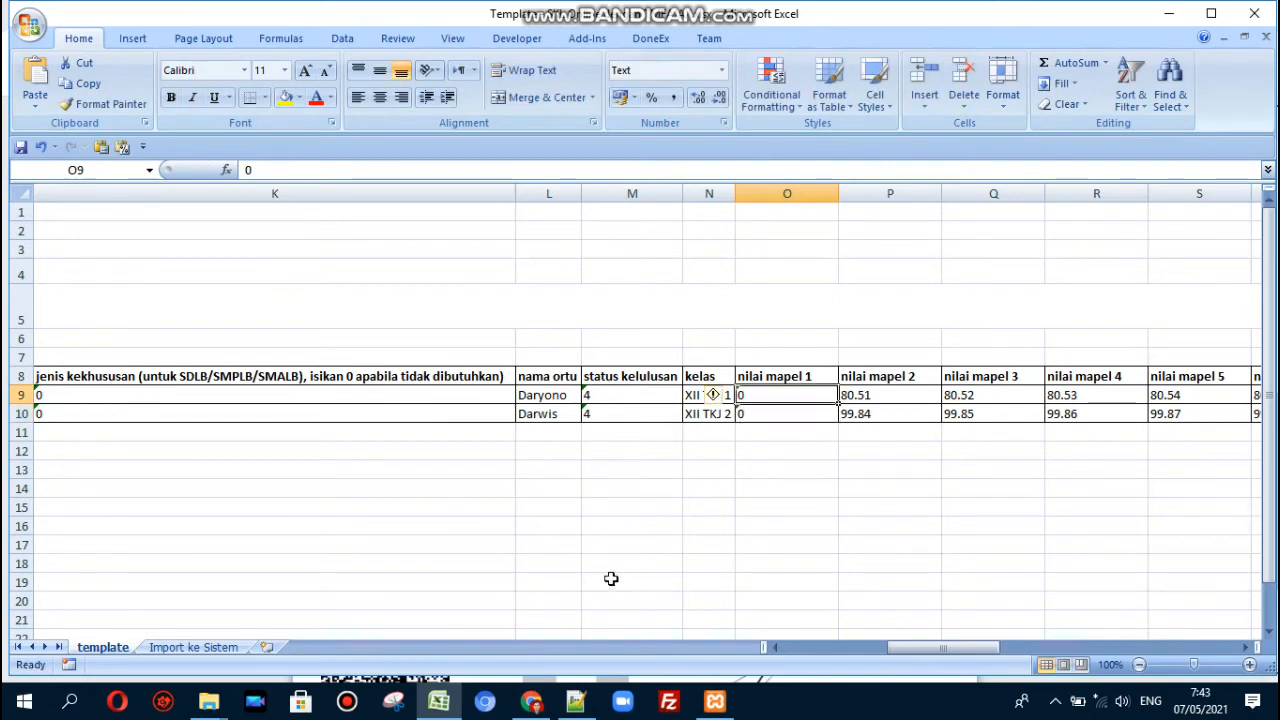
click(577, 703)
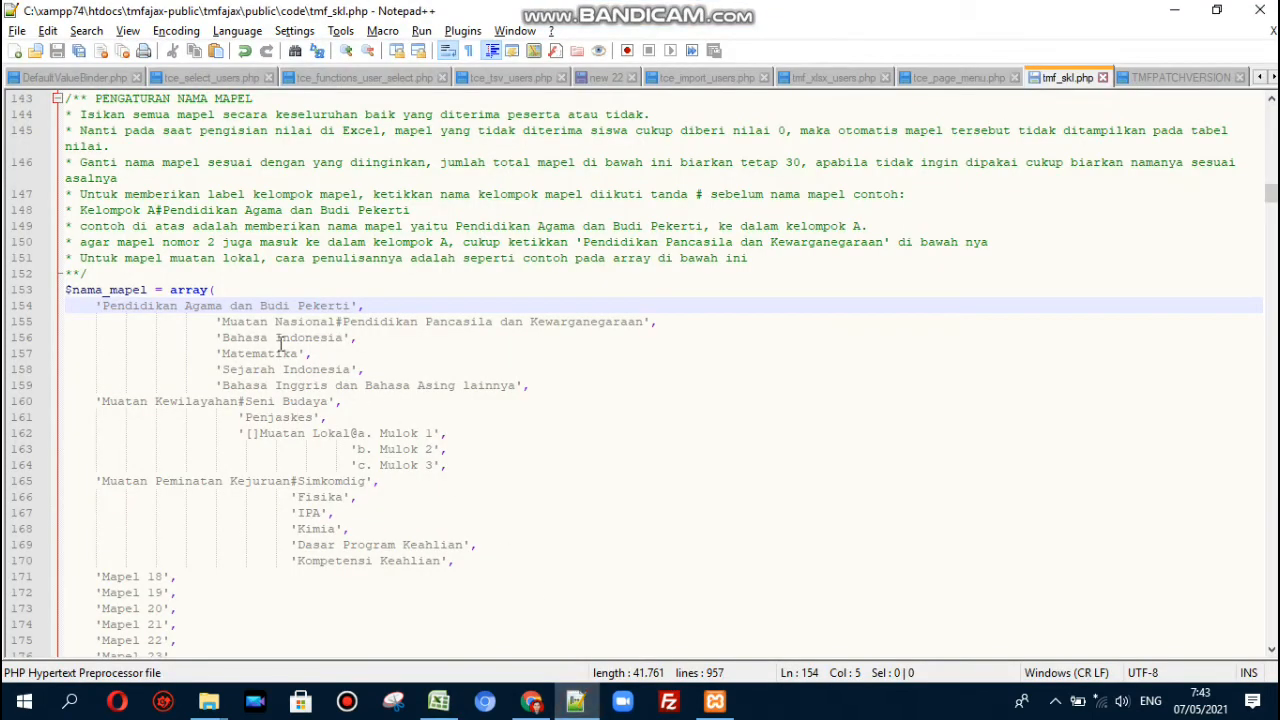
- Change $admin['nil1'] on line 243 from 100 to 0 and save tmf_skl.php
key(Page_Down)
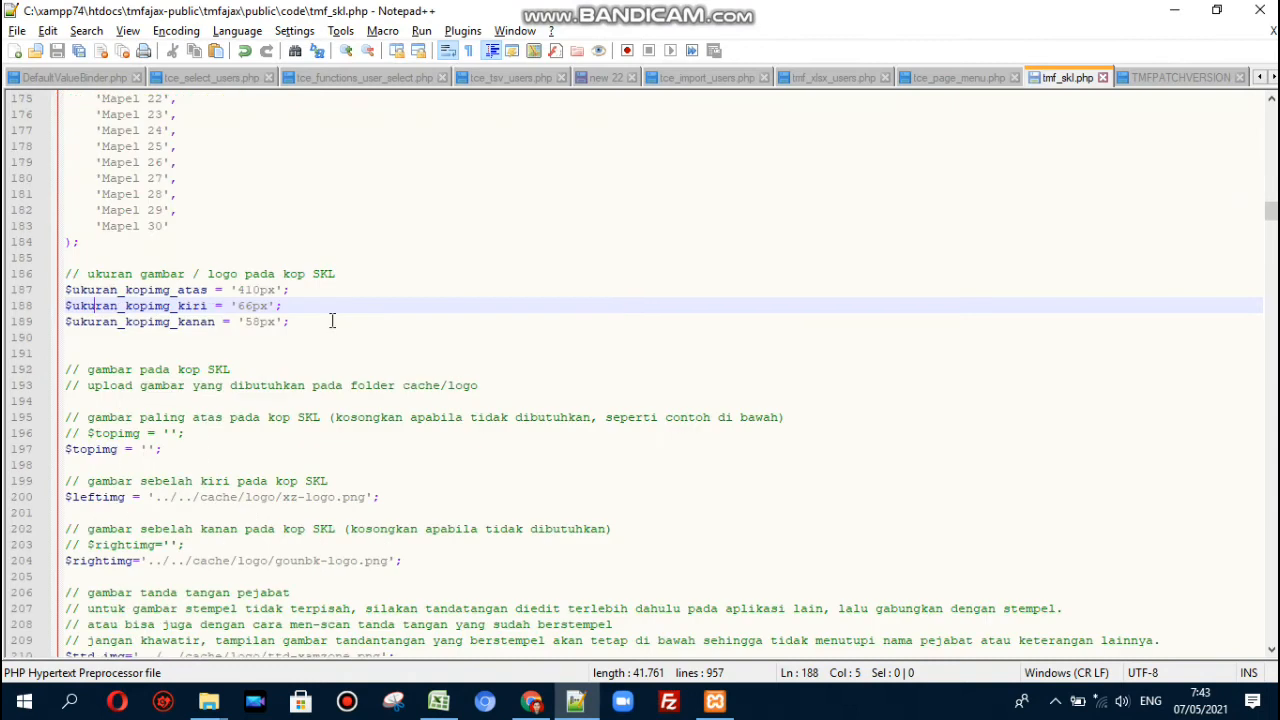
key(Page_Down)
key(Page_Down)
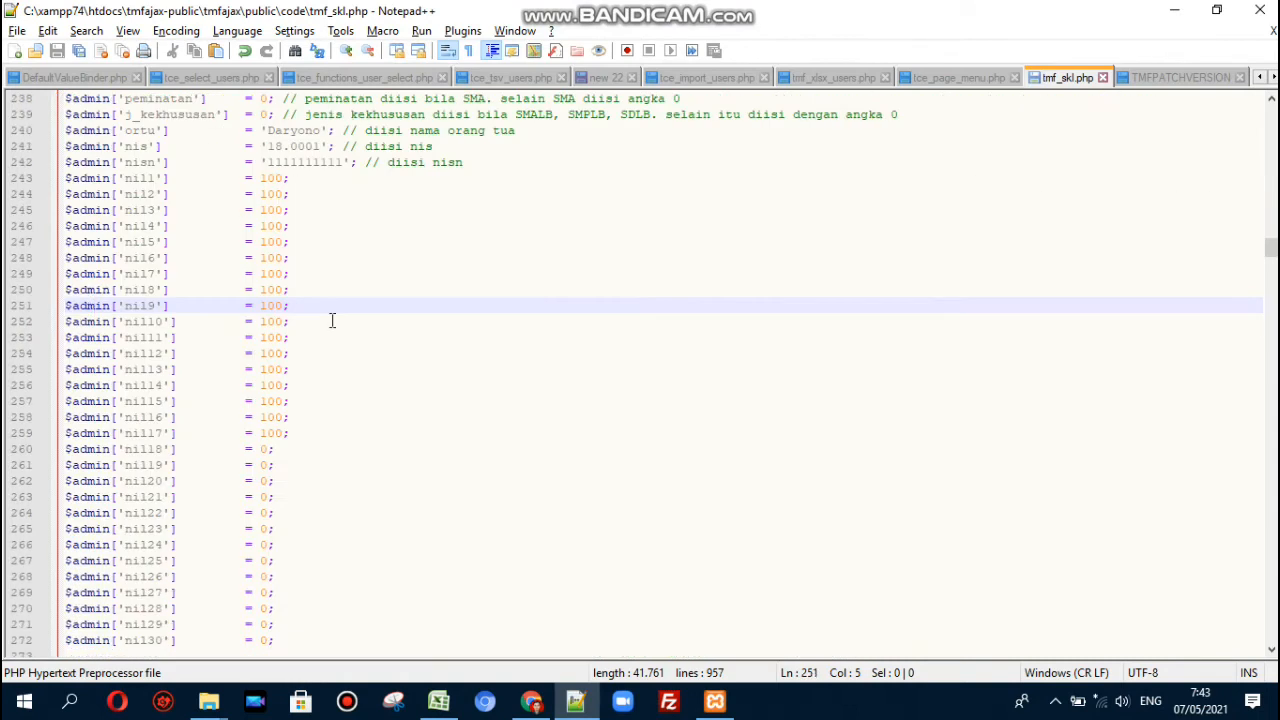
click(126, 182)
double_click(270, 180)
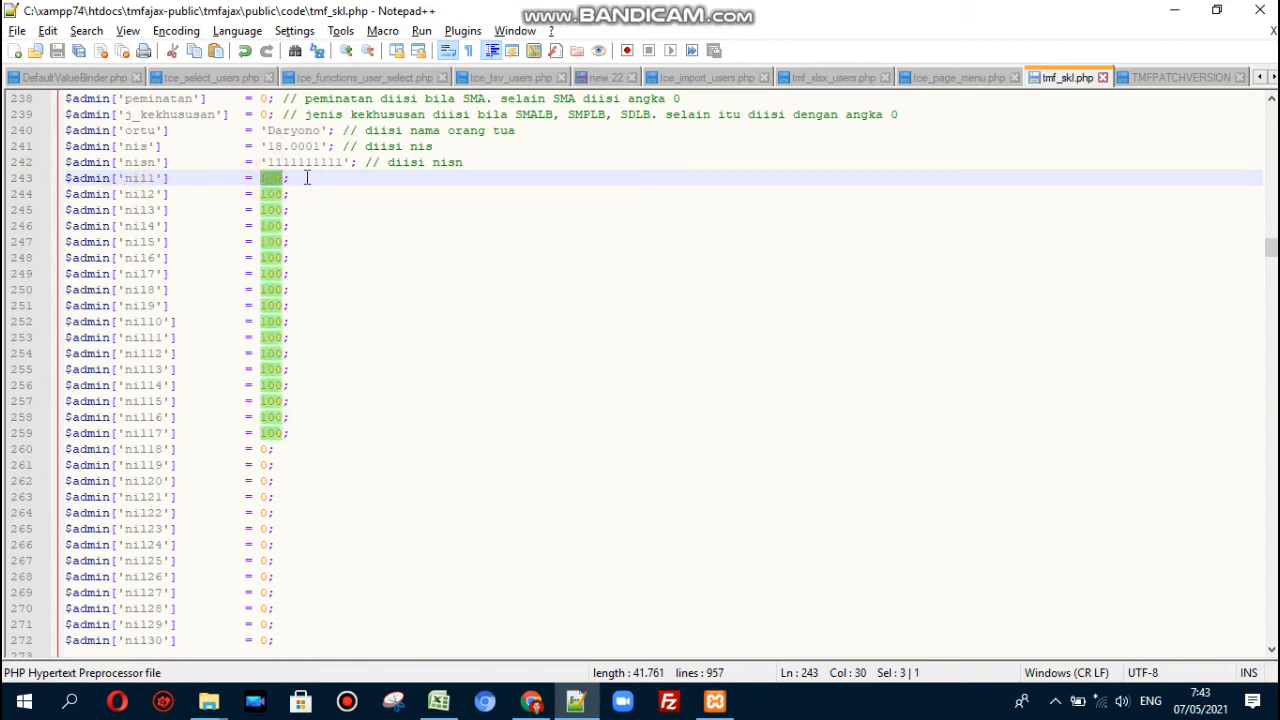
text(0)
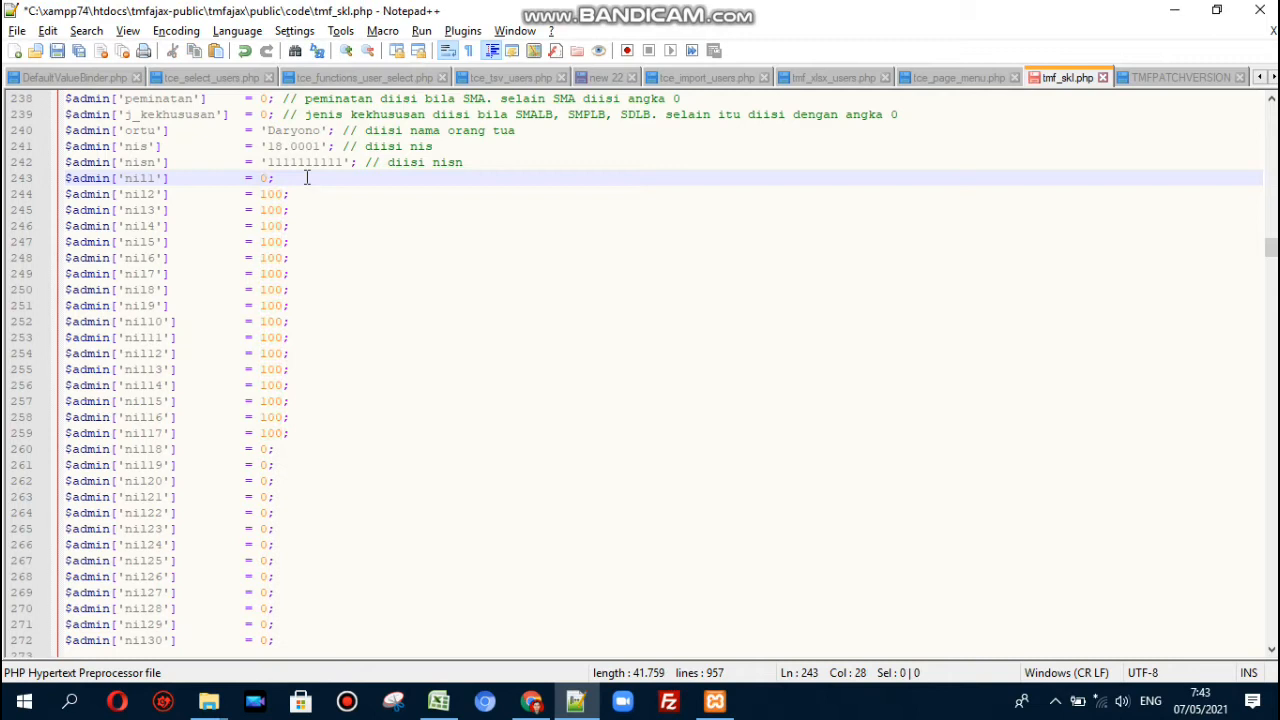
key(ctrl+s)
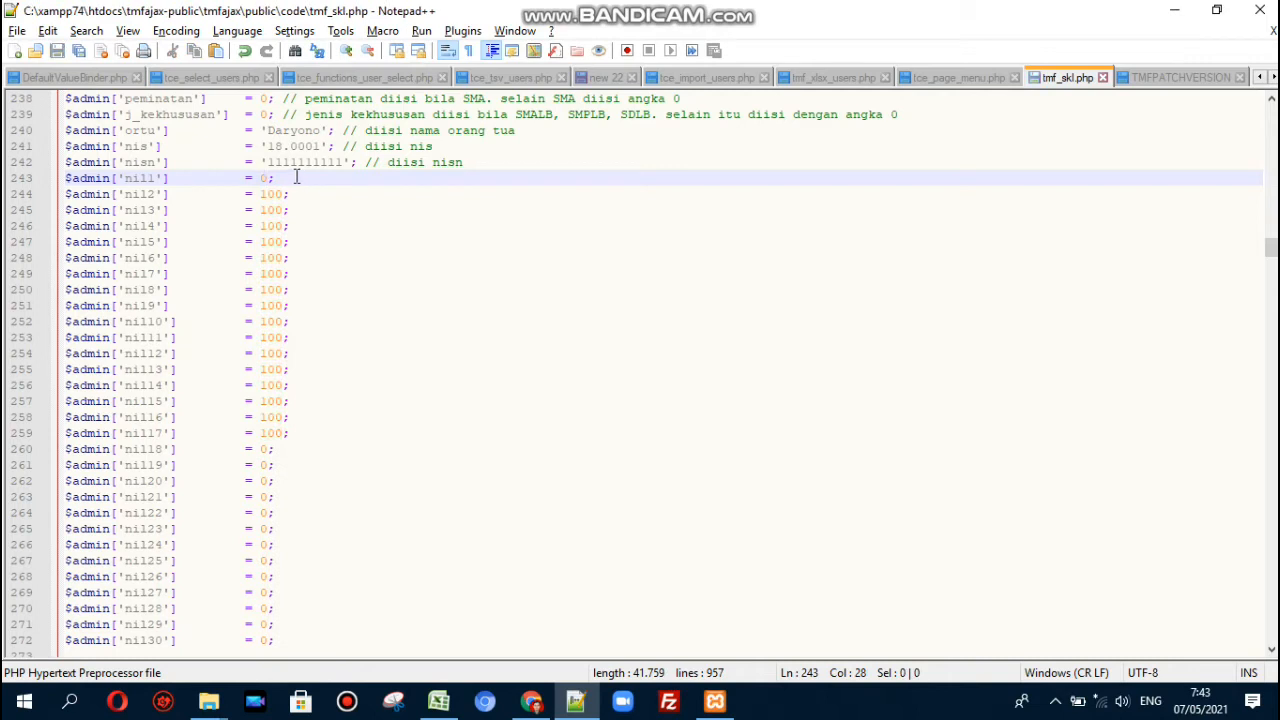
key(alt+Tab)
key(alt+Tab)
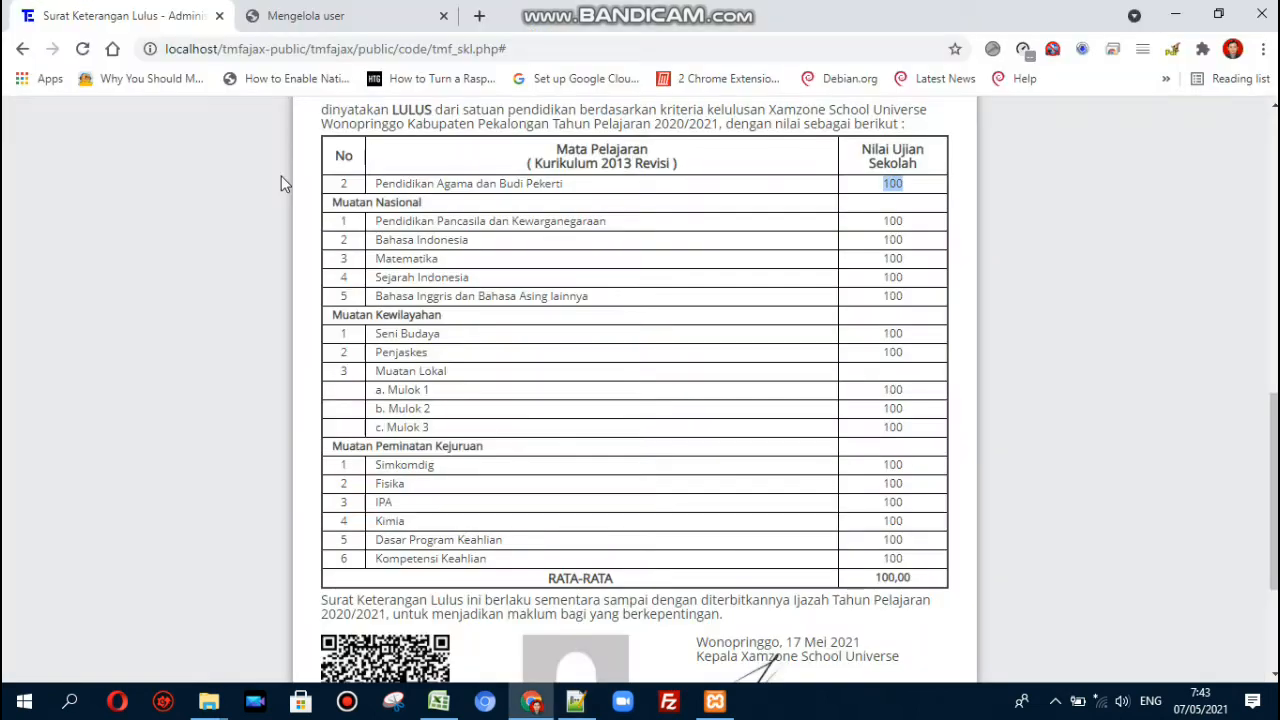
- Reload the preview to confirm Pendidikan Agama dan Budi Pekerti no longer appears
click(82, 48)
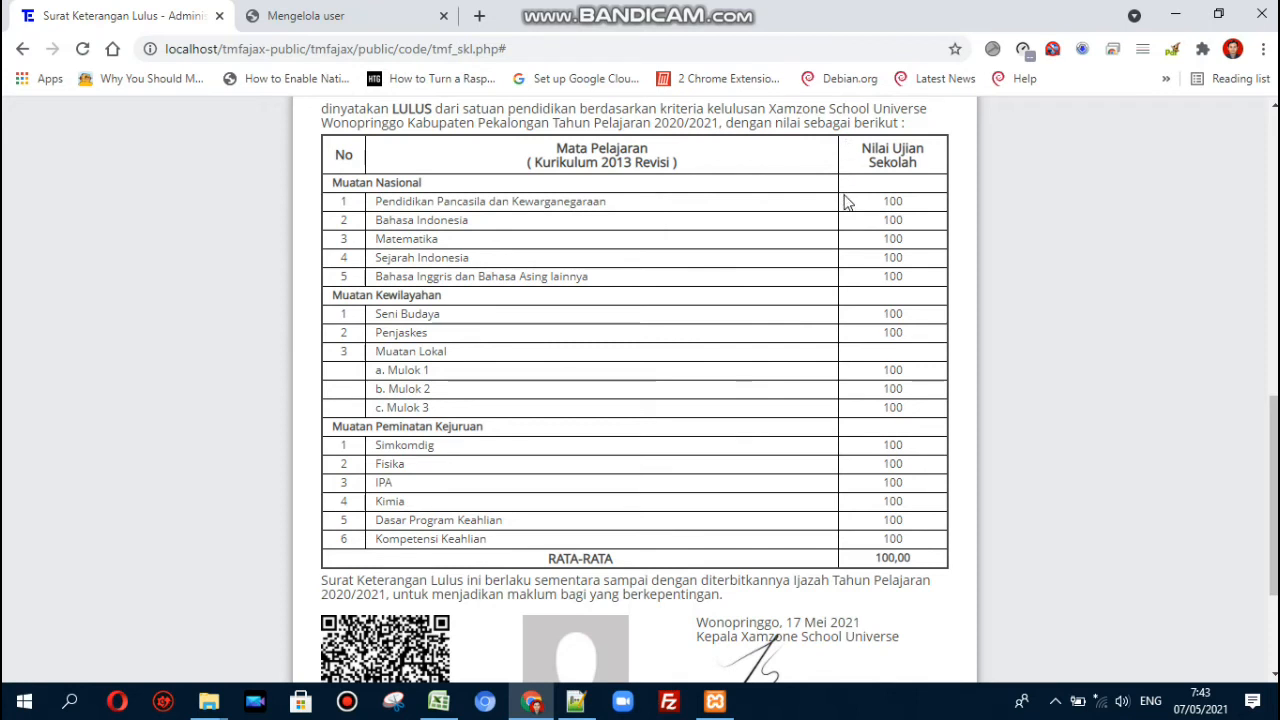
- Revert nil1 to 100 with Muatan Nasional# on the first subject, save, and reload the preview
key(alt+Tab)
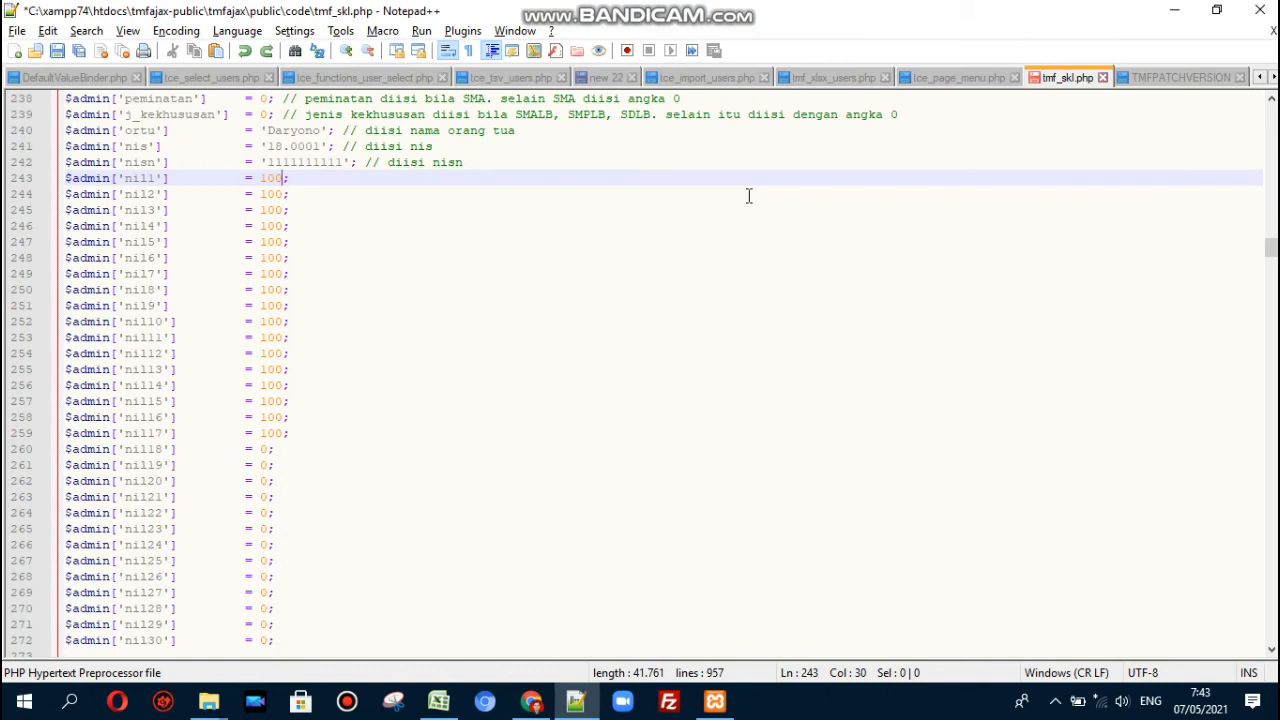
key(shift+Left)
key(shift+Left)
key(shift+Left)
key(Left)
key(Up)
key(Up)
key(Up)
key(Up)
key(Up)
key(Up)
key(Up)
key(Up)
key(Up)
key(Up)
key(Up)
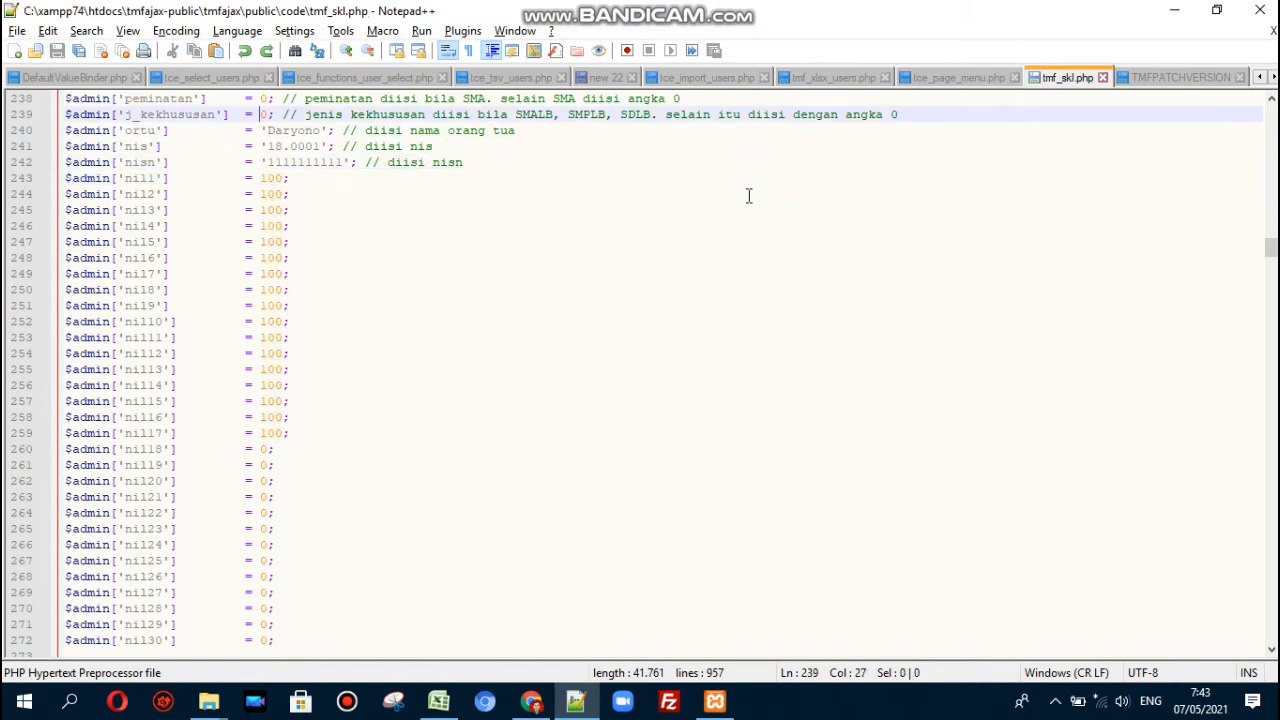
key(ctrl+z)
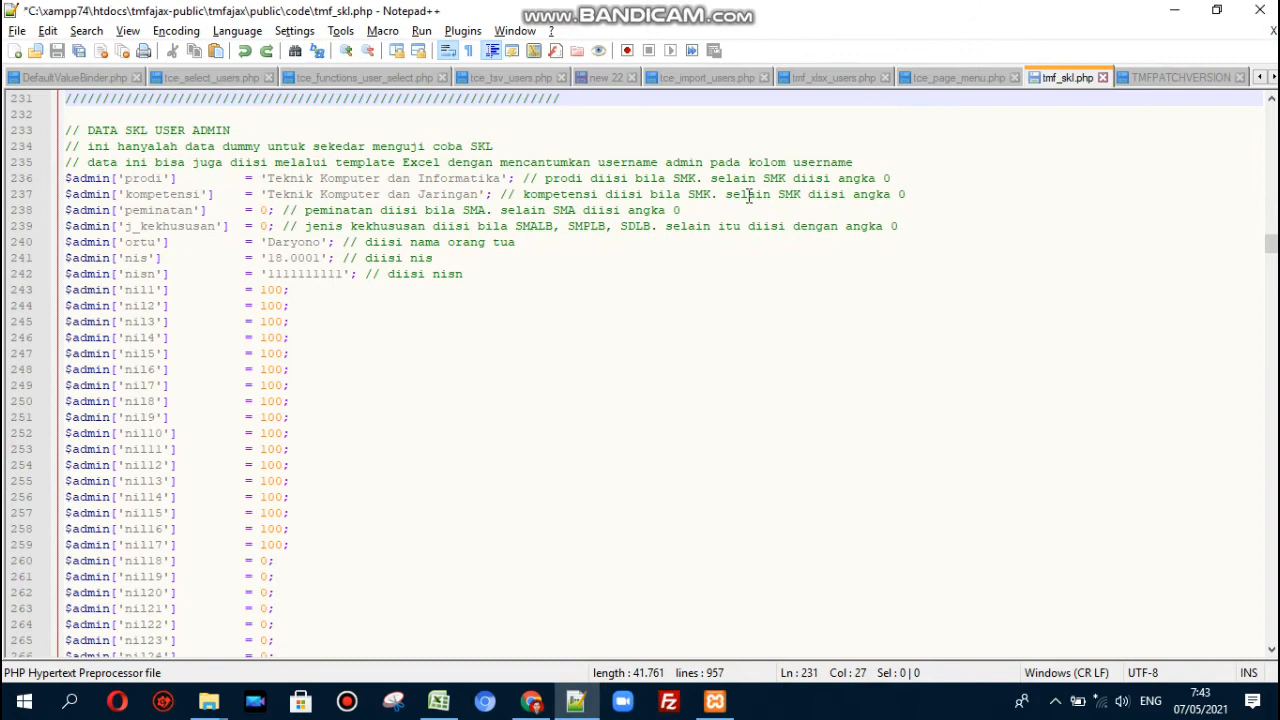
key(Up)
key(Up)
key(Up)
key(Up)
key(Up)
key(Down)
key(Down)
key(Down)
key(Down)
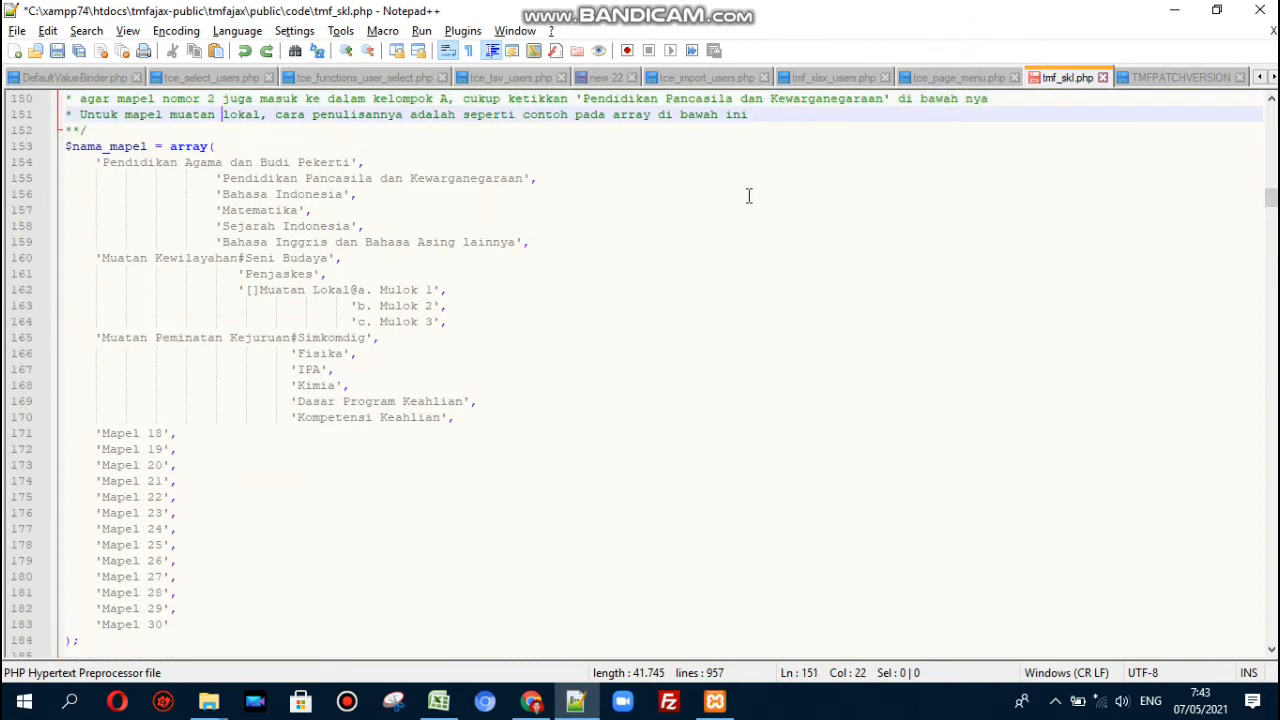
key(ctrl+z)
key(ctrl+s)
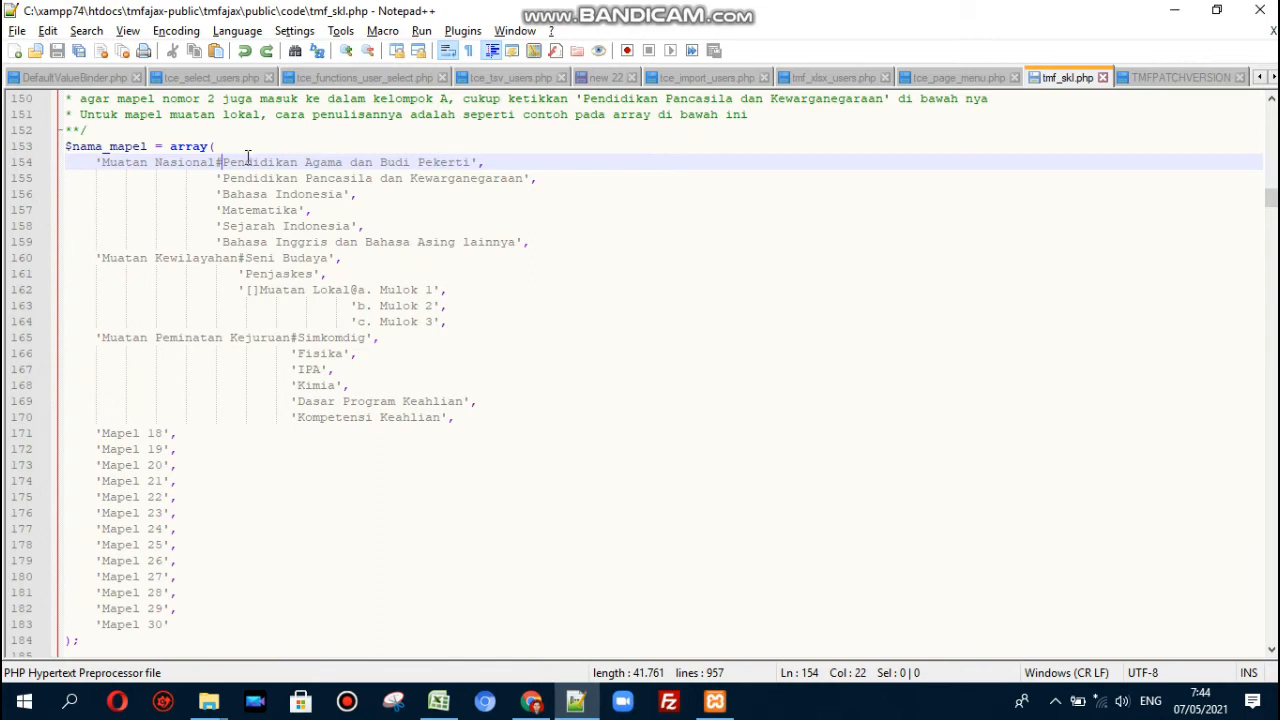
key(alt+Tab)
key(F5)
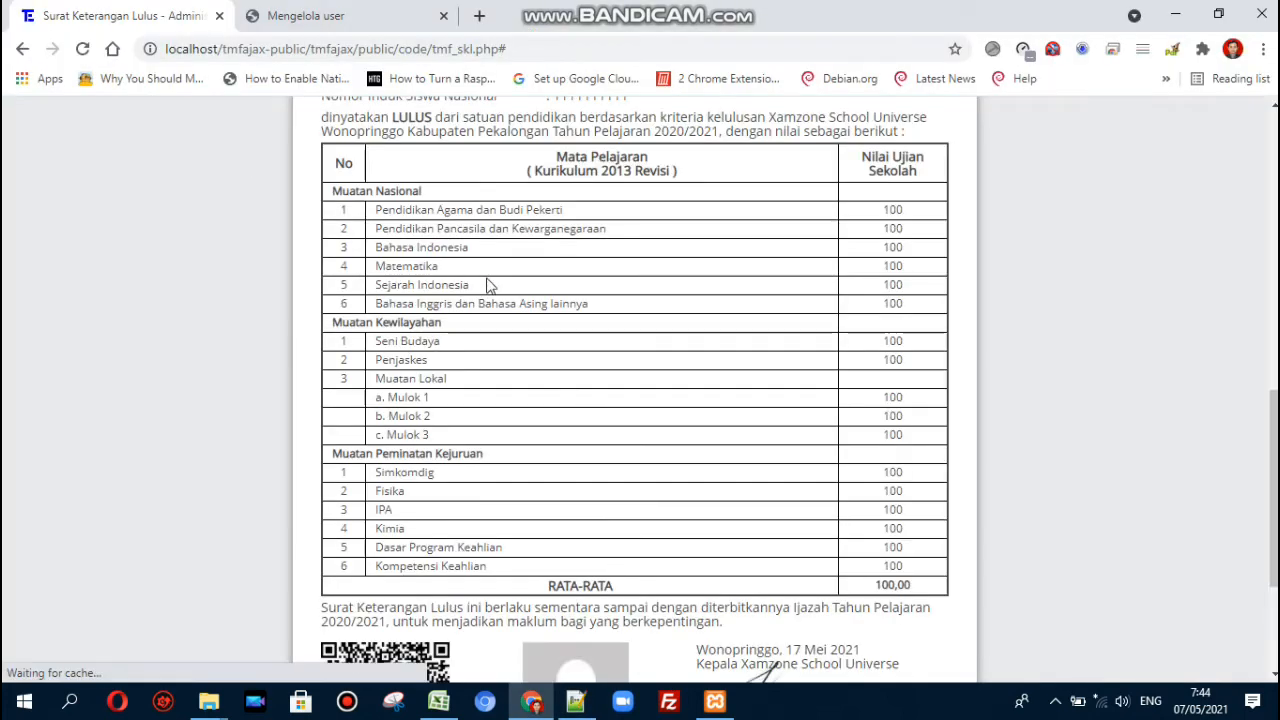
- Scroll tmf_skl.php to the DATA SKL USER ADMIN block and mark the Excel template note
key(alt+Tab)
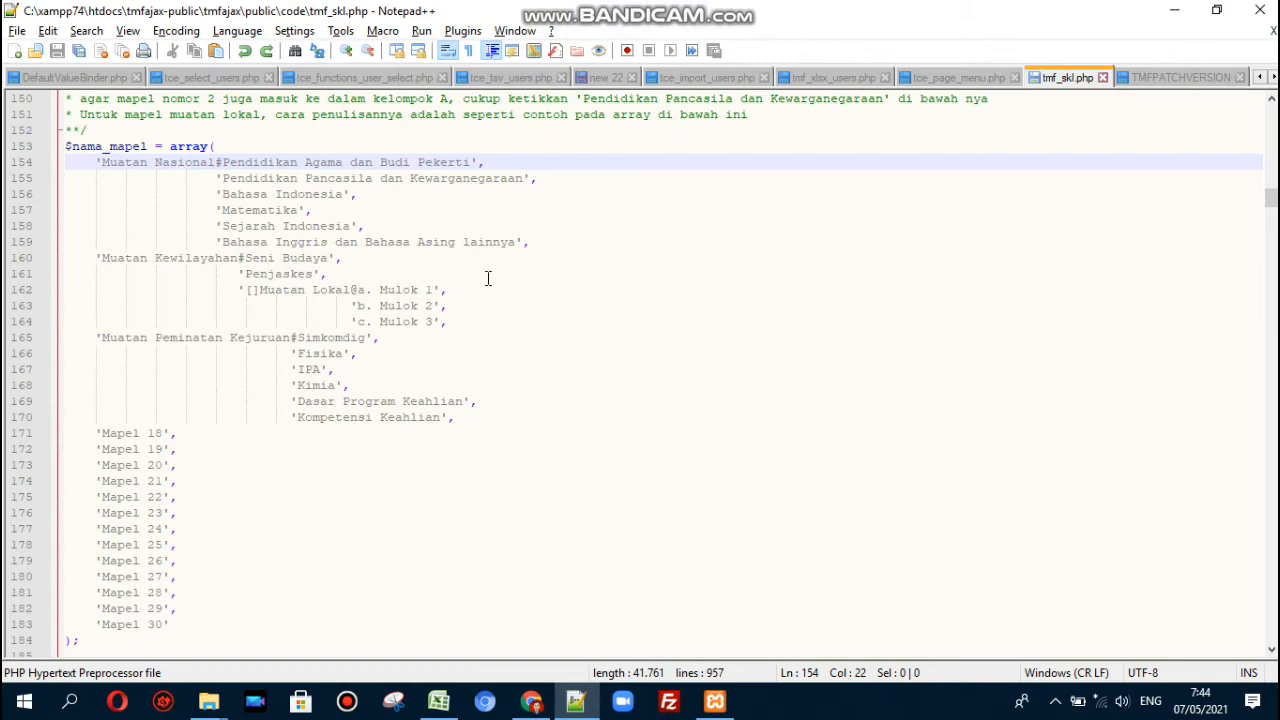
key(Page_Down)
key(Page_Down)
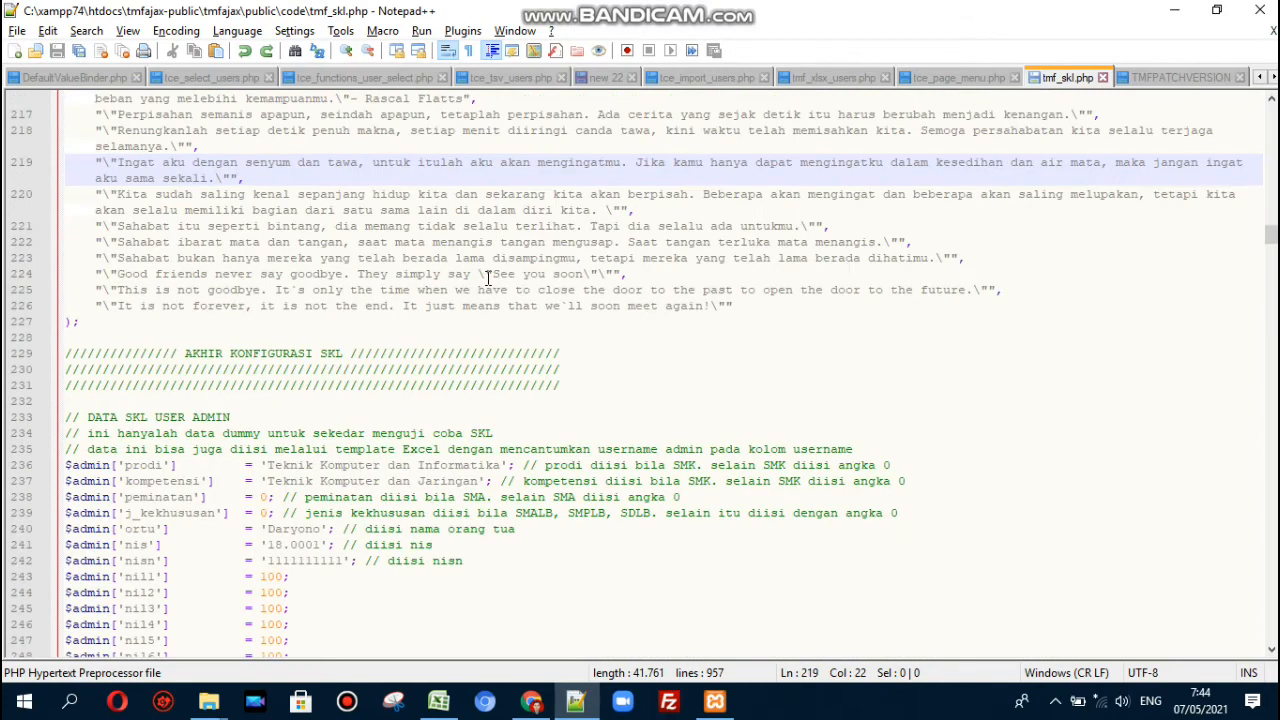
click(268, 468)
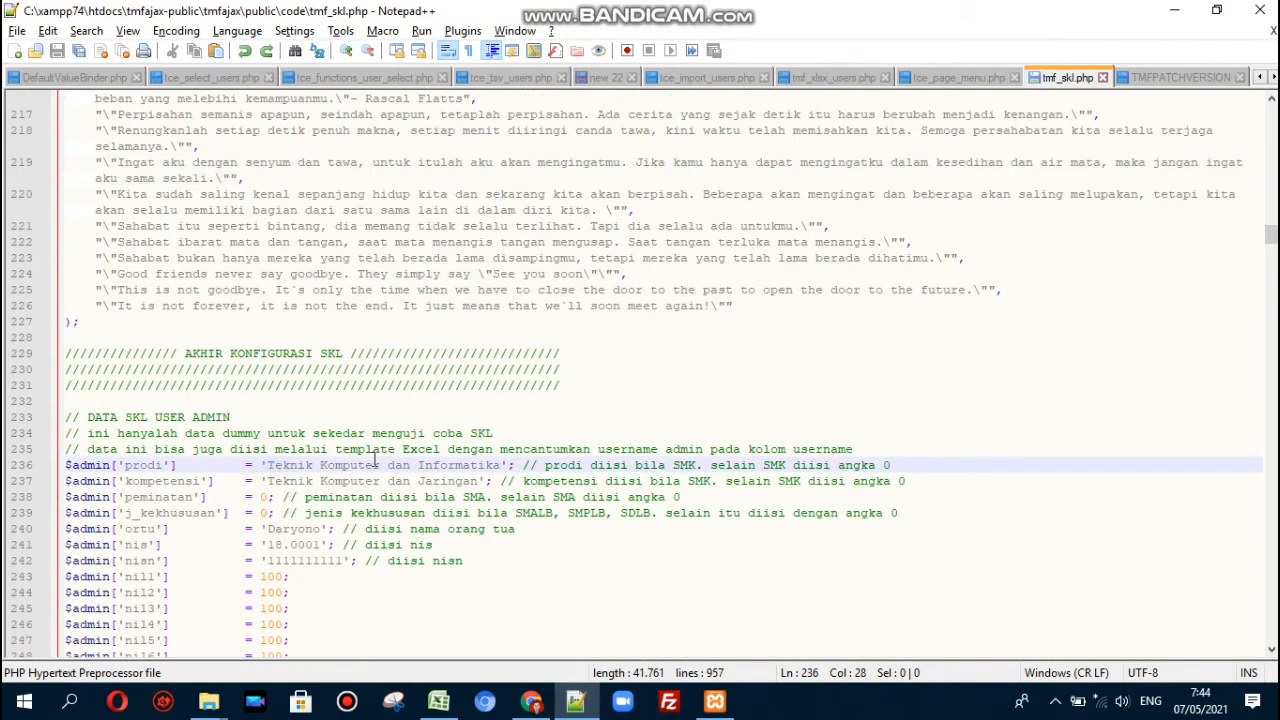
key(Down)
key(Down)
key(Down)
key(Down)
key(Down)
key(Down)
key(Down)
key(Down)
key(Down)
key(Down)
key(Down)
key(Down)
key(Down)
key(Down)
key(Down)
key(Down)
key(Down)
key(Down)
key(Down)
key(Down)
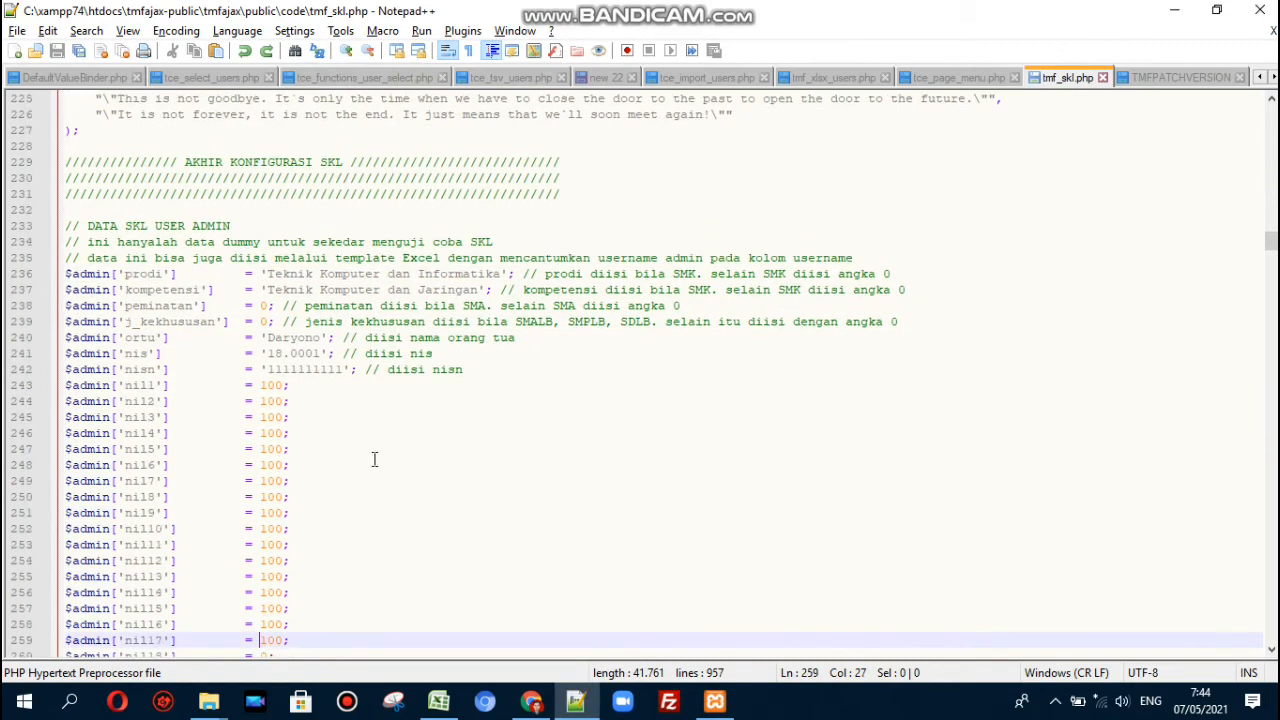
key(Down)
key(Down)
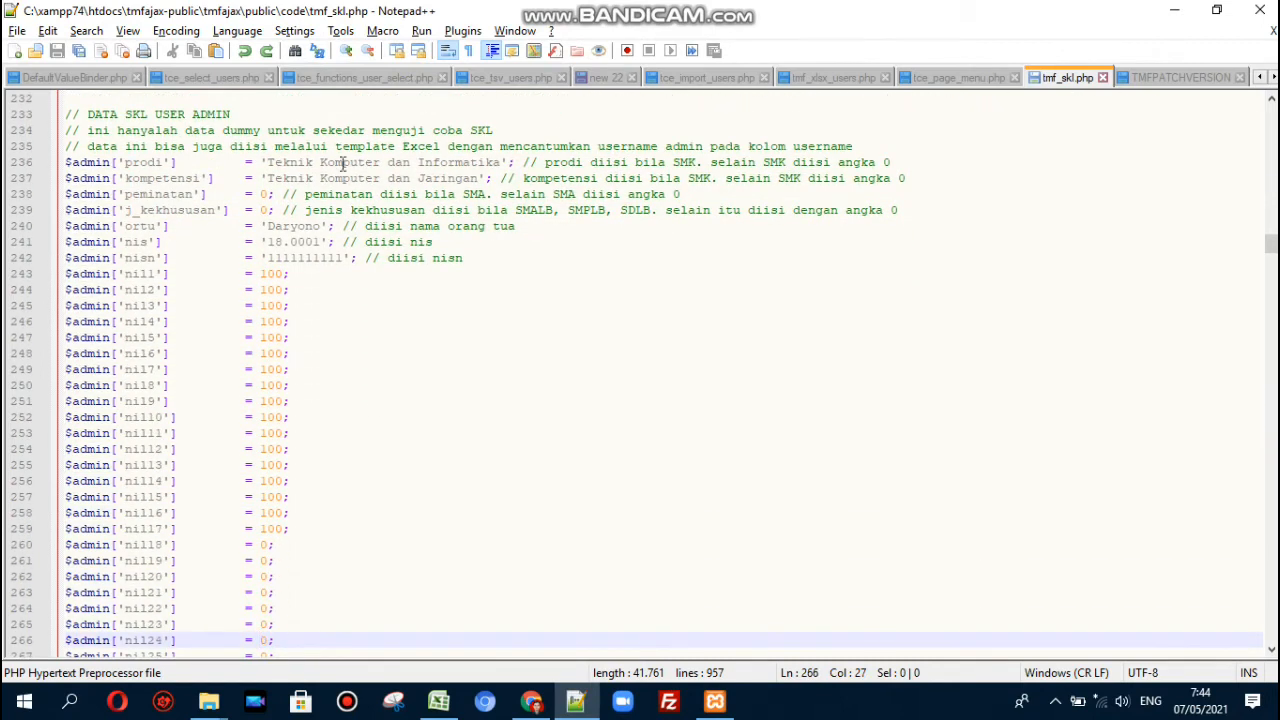
drag(336, 146, 448, 150)
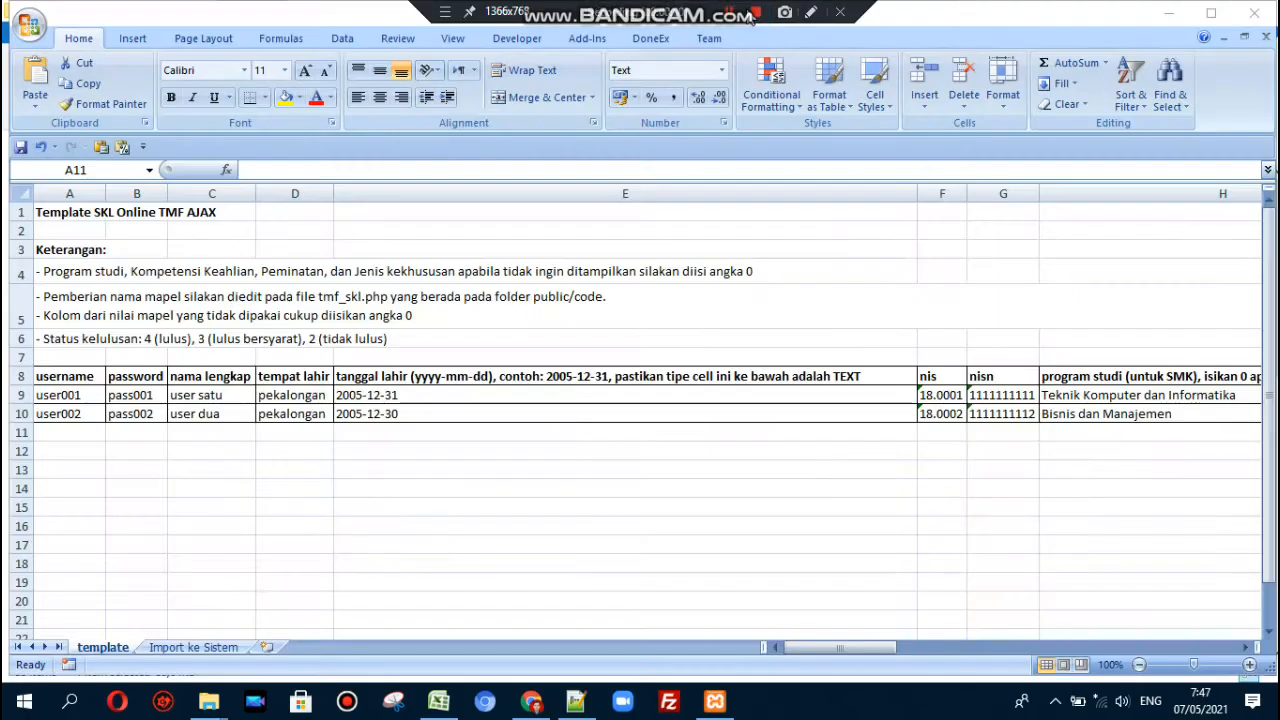
- Start row 11 with the admin username and a password in cells A11 and B11
click(85, 412)
click(85, 396)
click(81, 435)
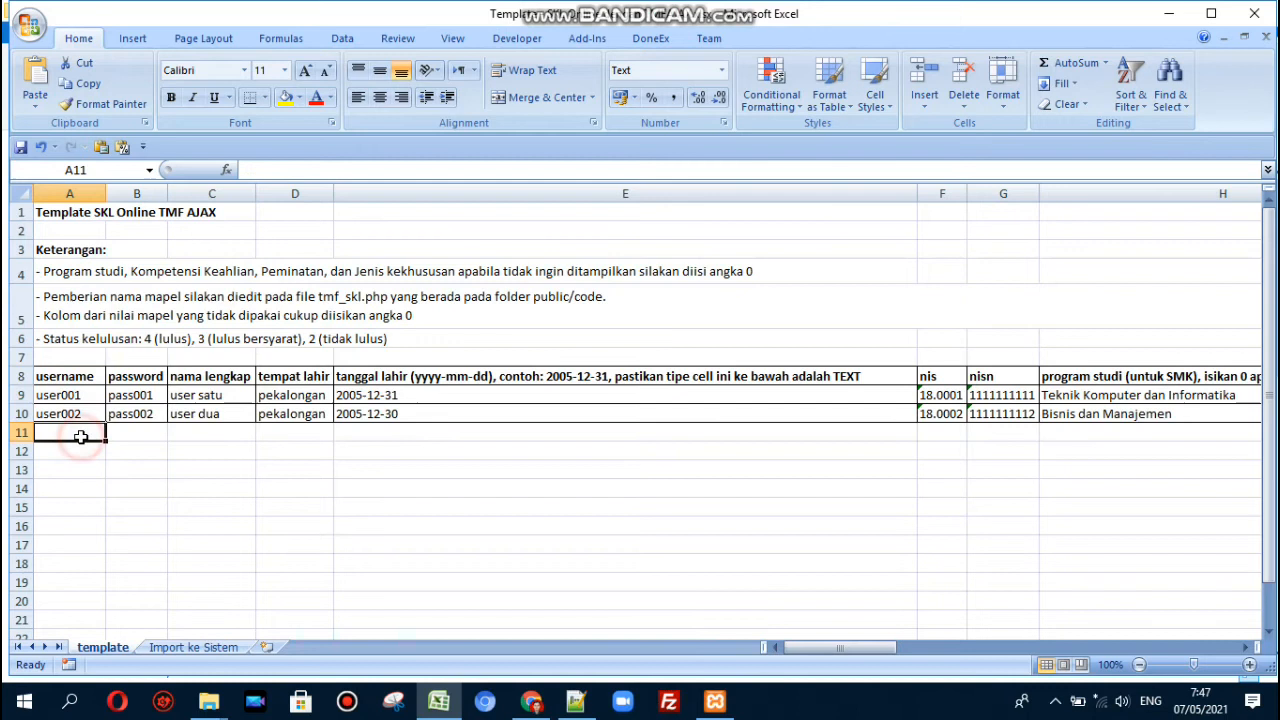
text(admin)
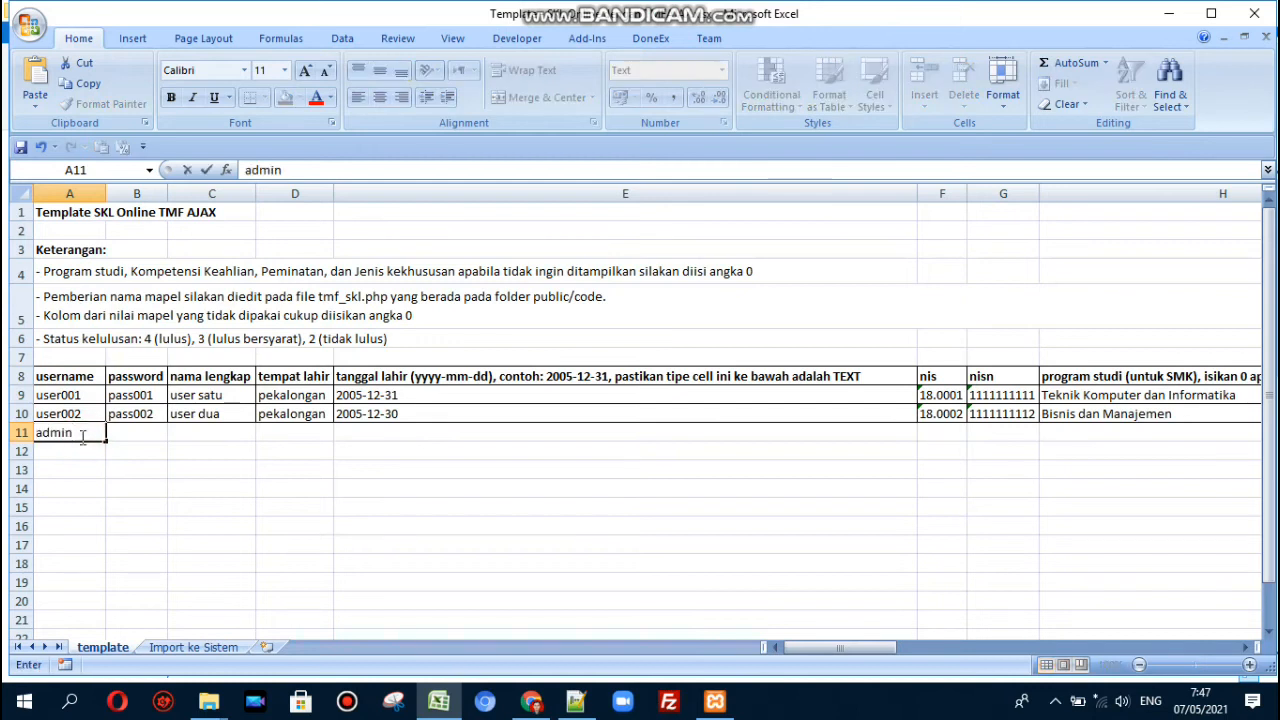
key(Tab)
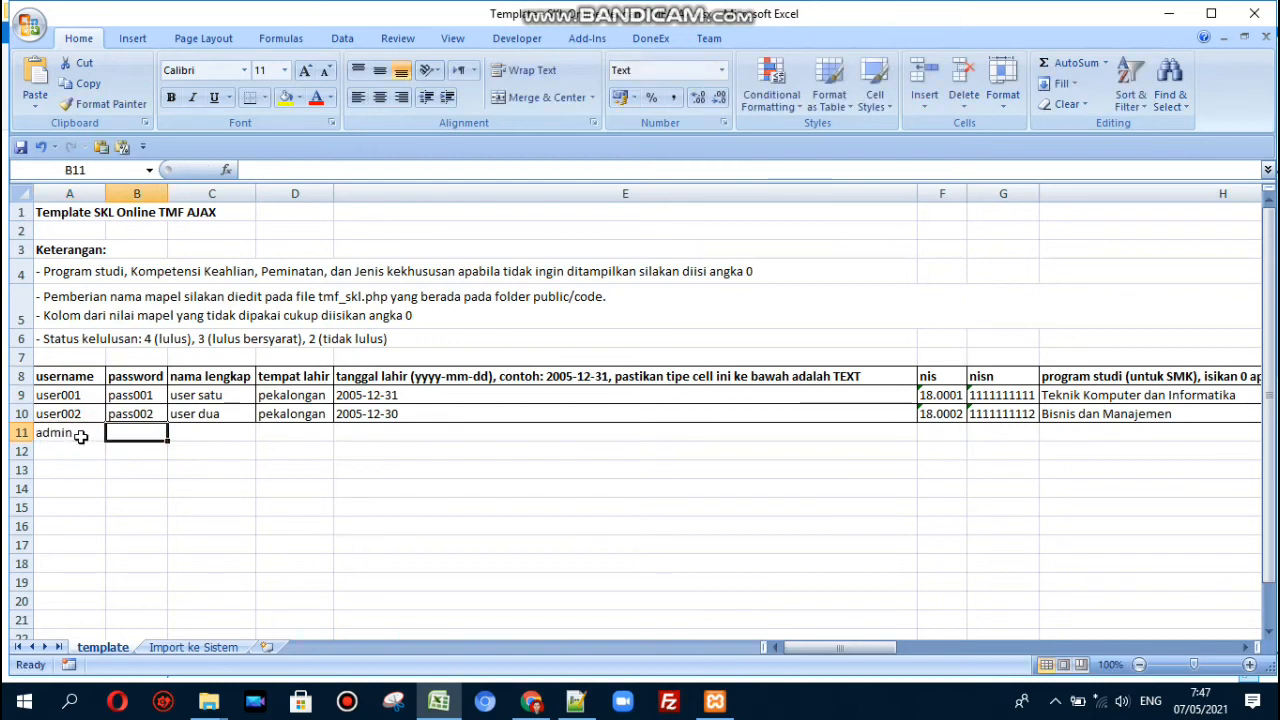
text(1234)
key(Tab)
key(shift+Tab)
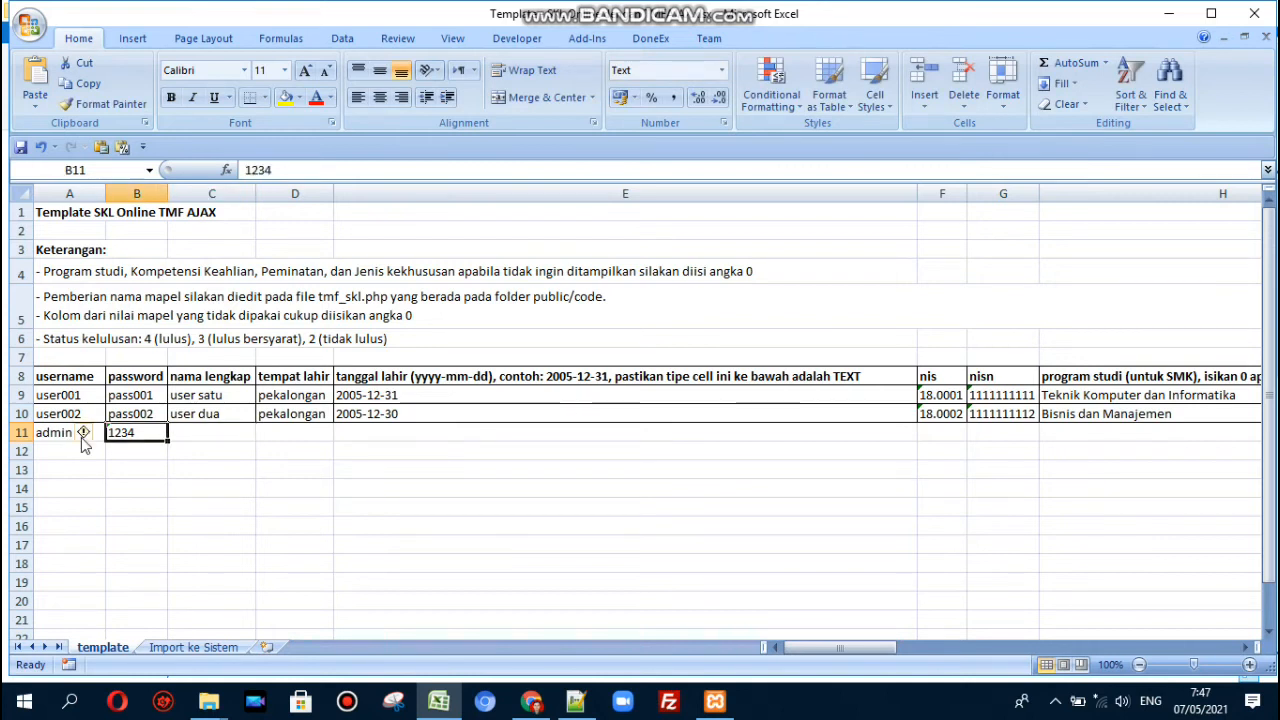
text(123123123)
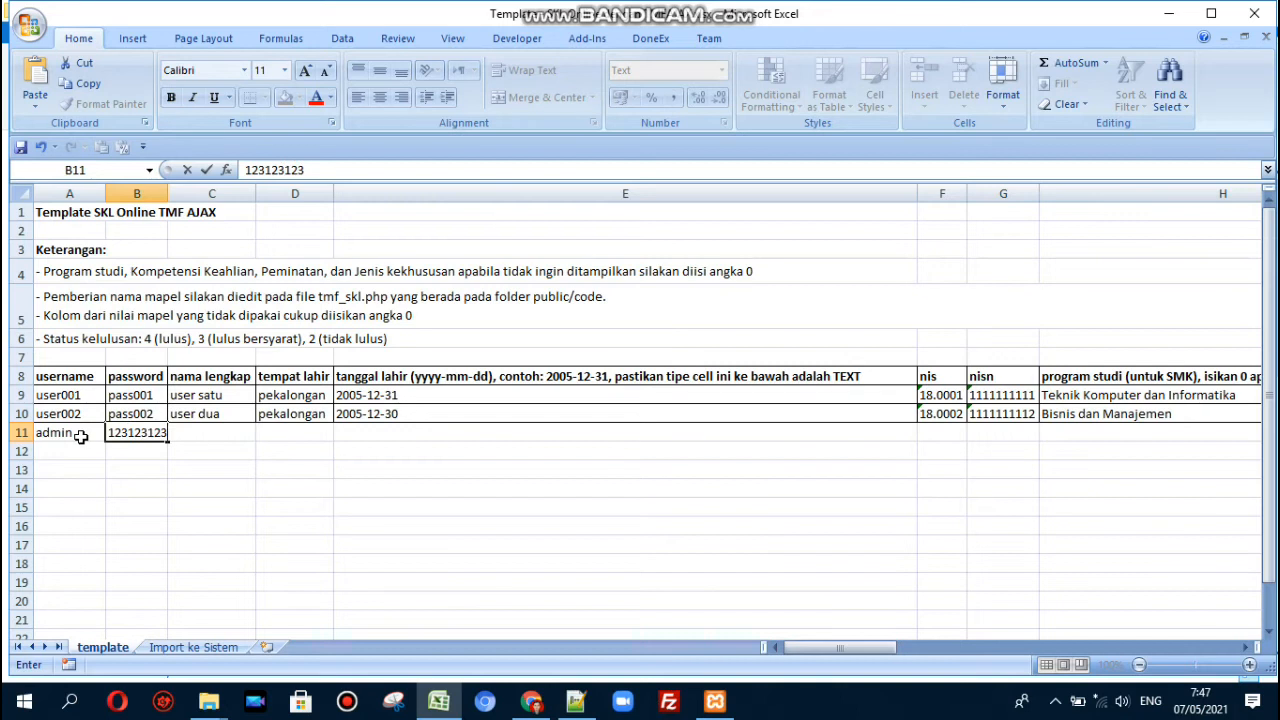
key(Tab)
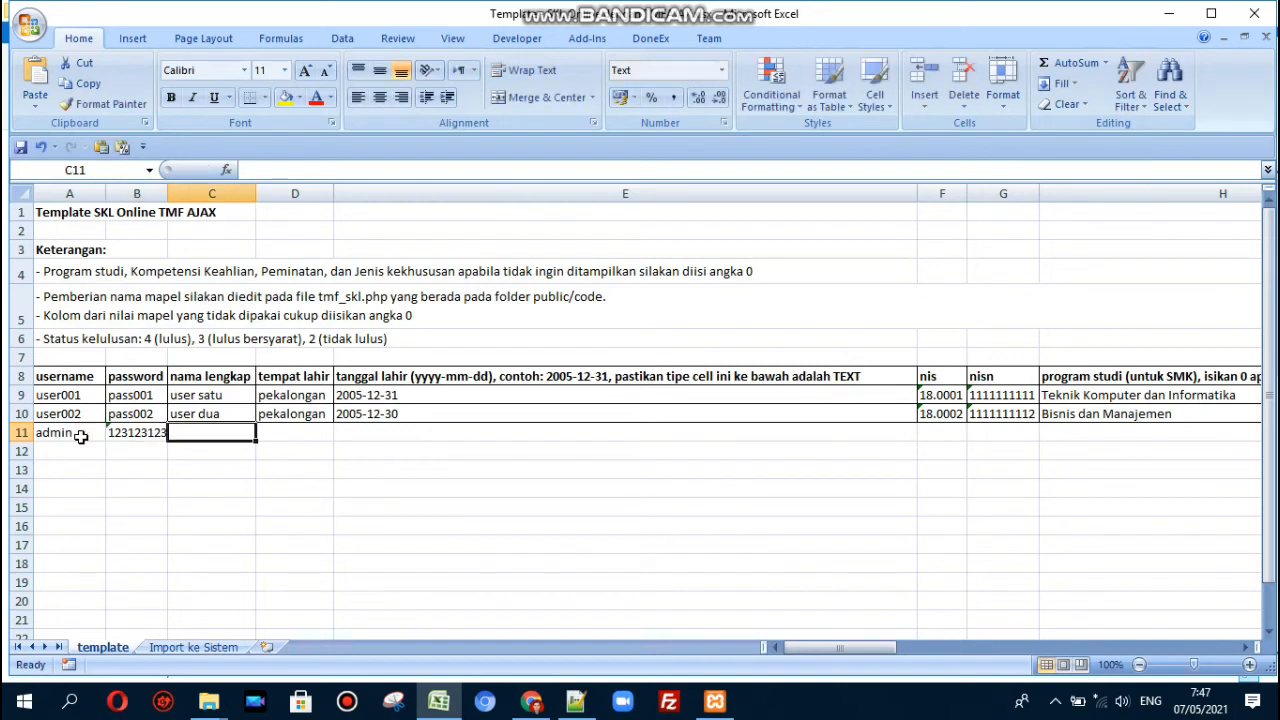
text(Admin)
key(BackSpace)
key(BackSpace)
key(BackSpace)
key(BackSpace)
key(BackSpace)
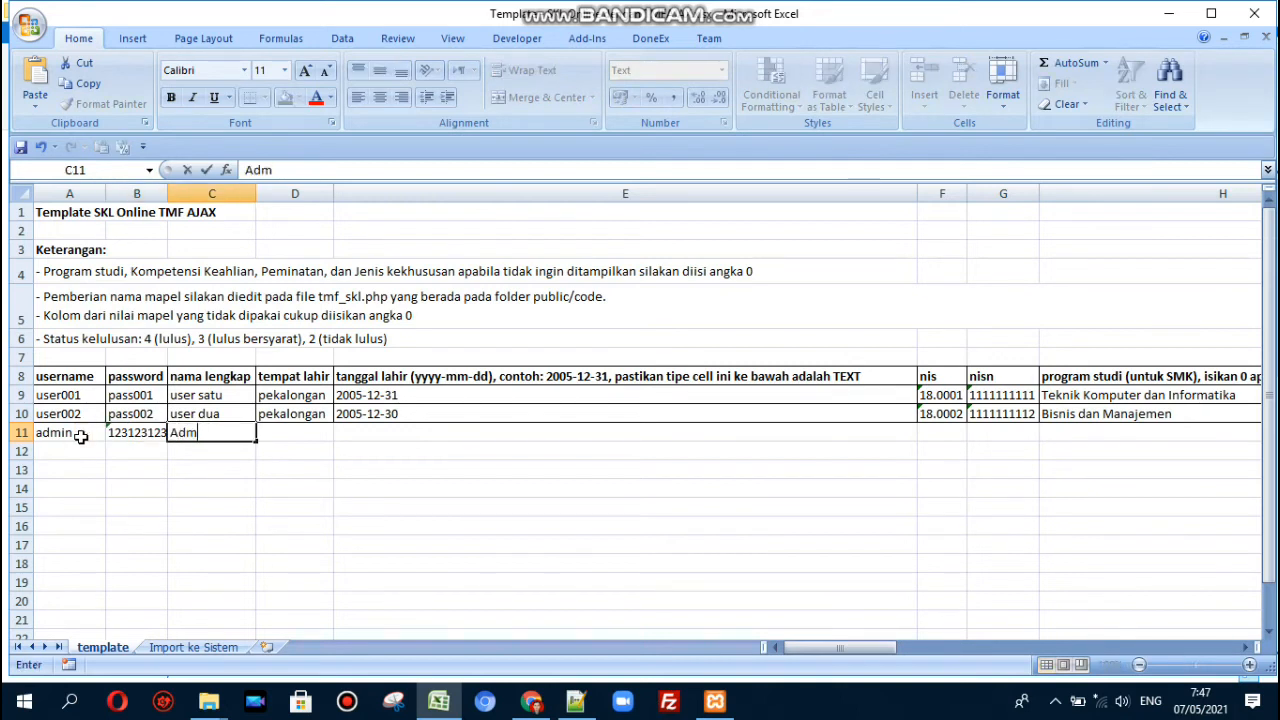
text(M. Admin)
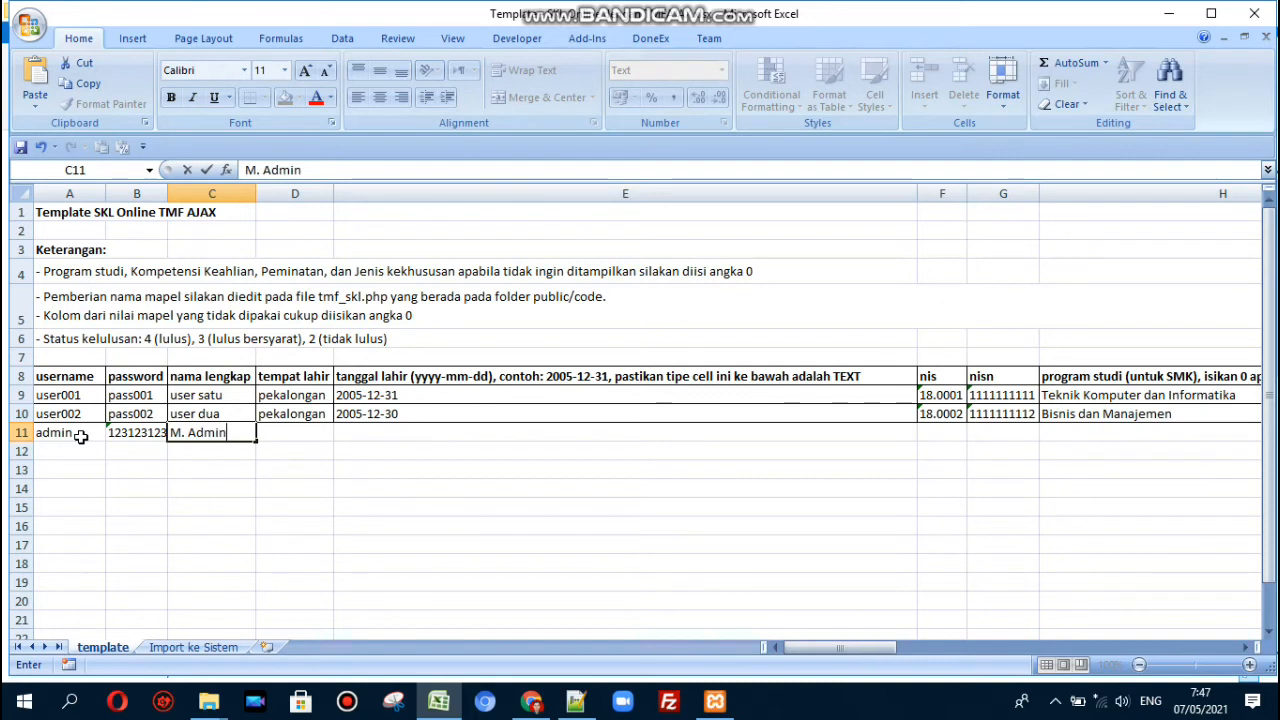
key(Tab)
text(Pekalongan)
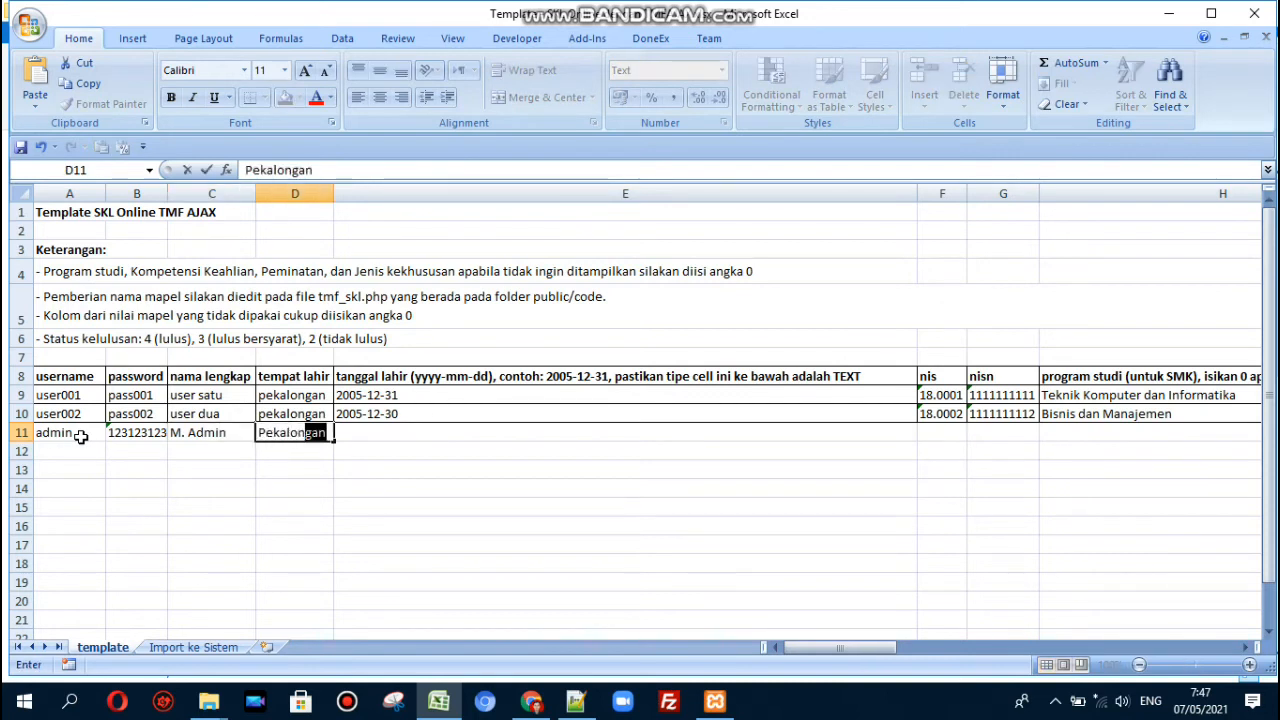
key(Tab)
text(200)
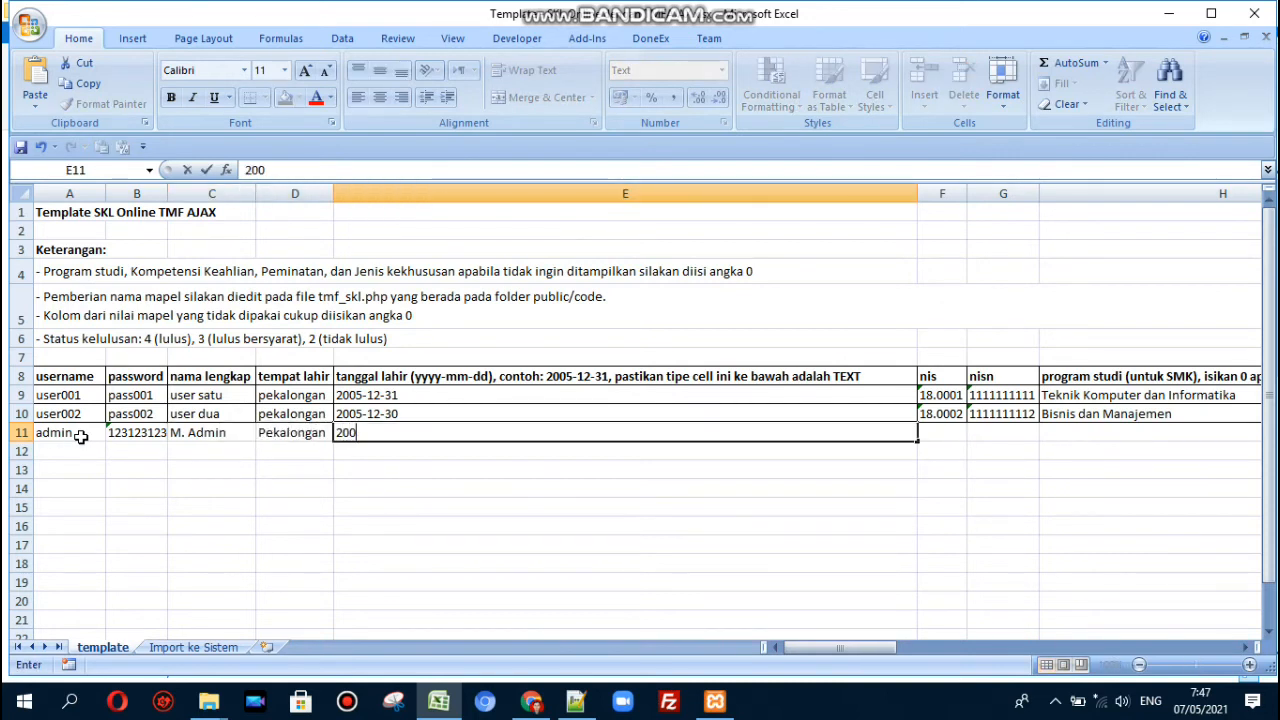
text(5-12-20)
key(Return)
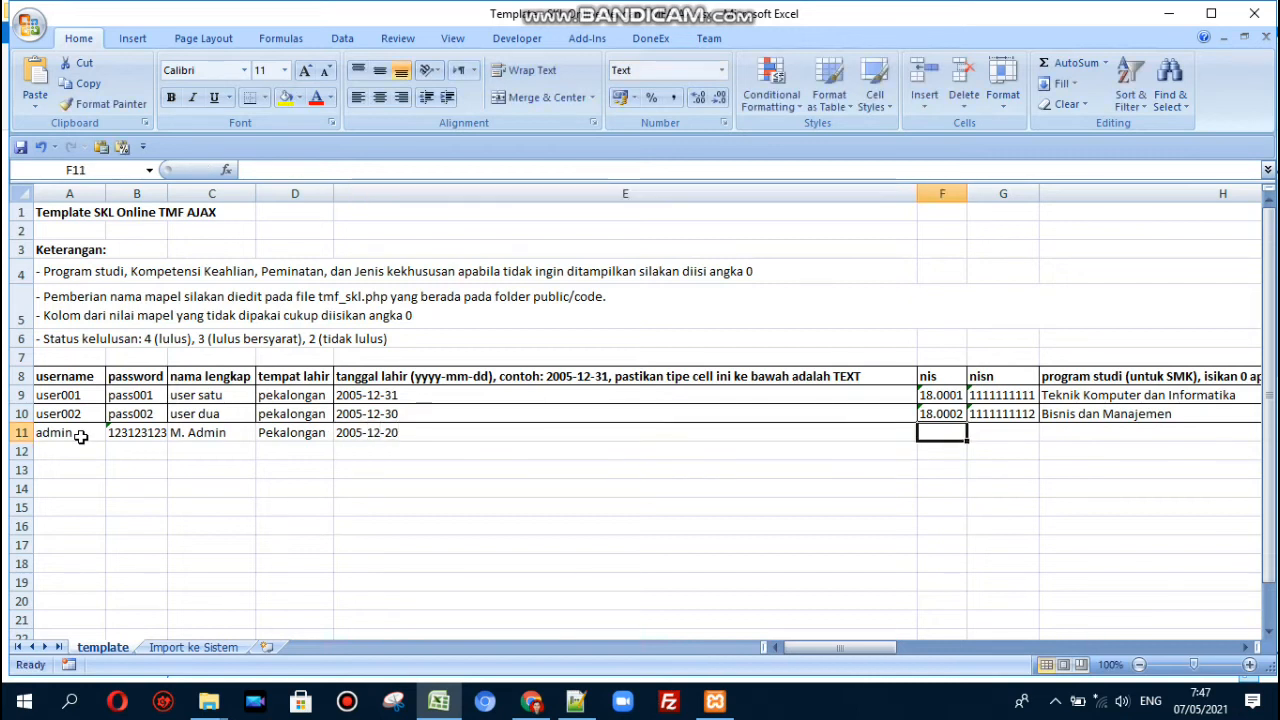
text(18)
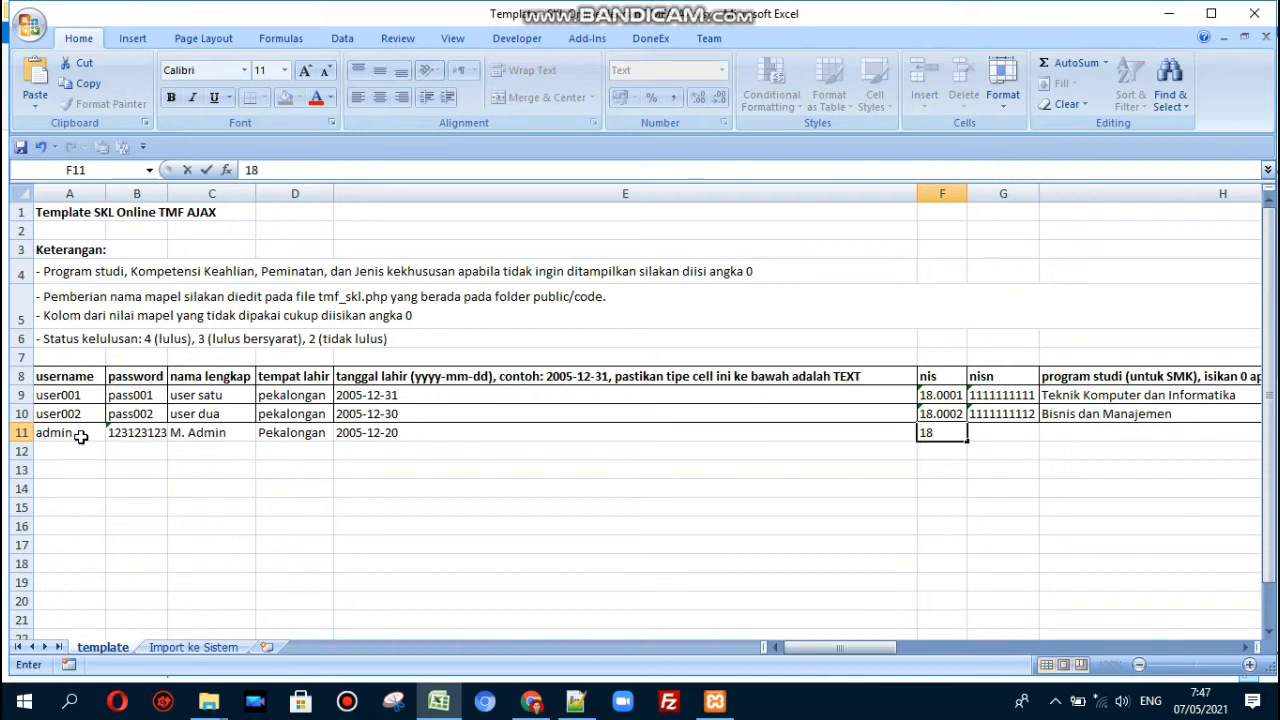
text(0.0001)
key(Tab)
text(22222222)
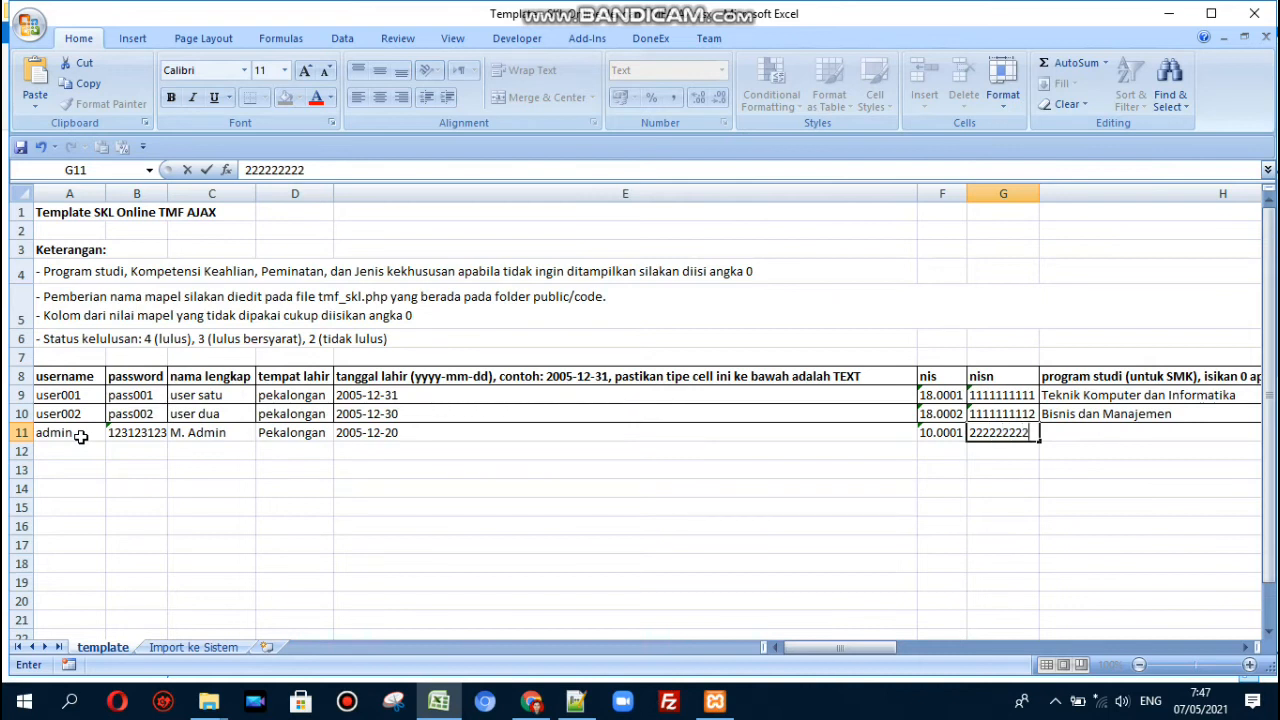
key(Tab)
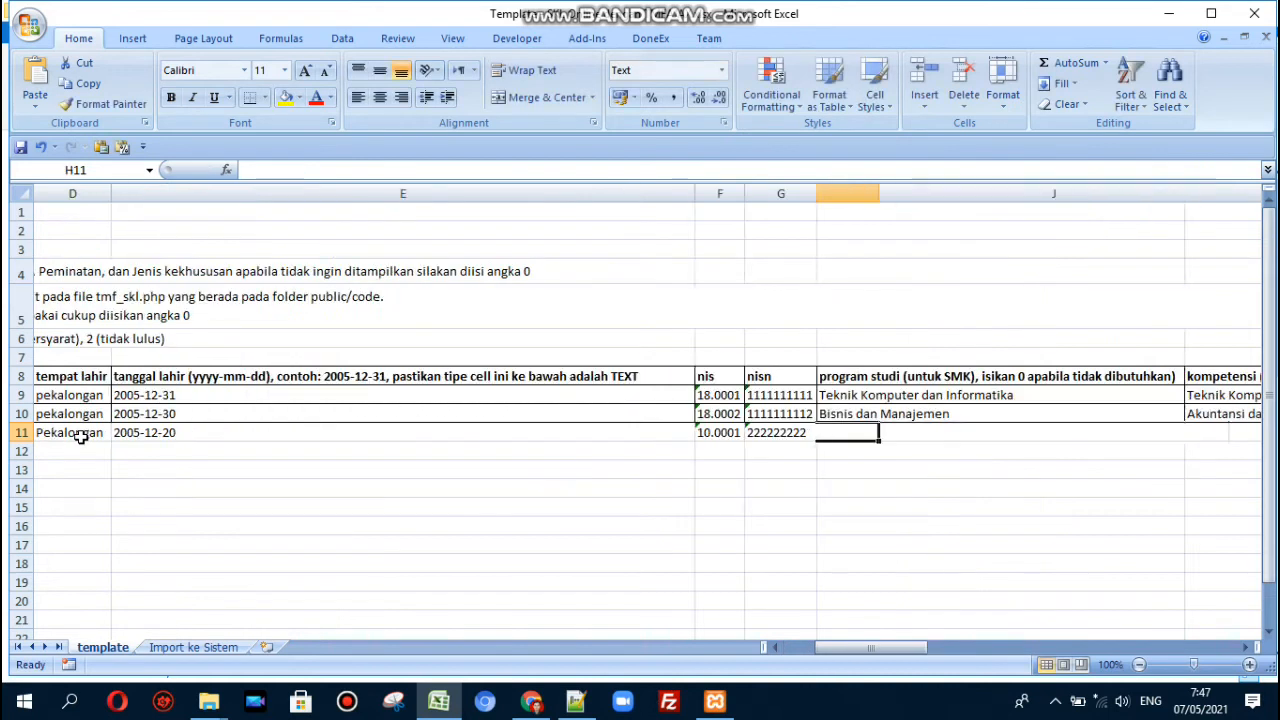
- Enter program studi 'Teknologi dan Rekayasa' in H11 and competency 'Teknik Kendaraan Ringan Otomotif' in I11
text(Tek)
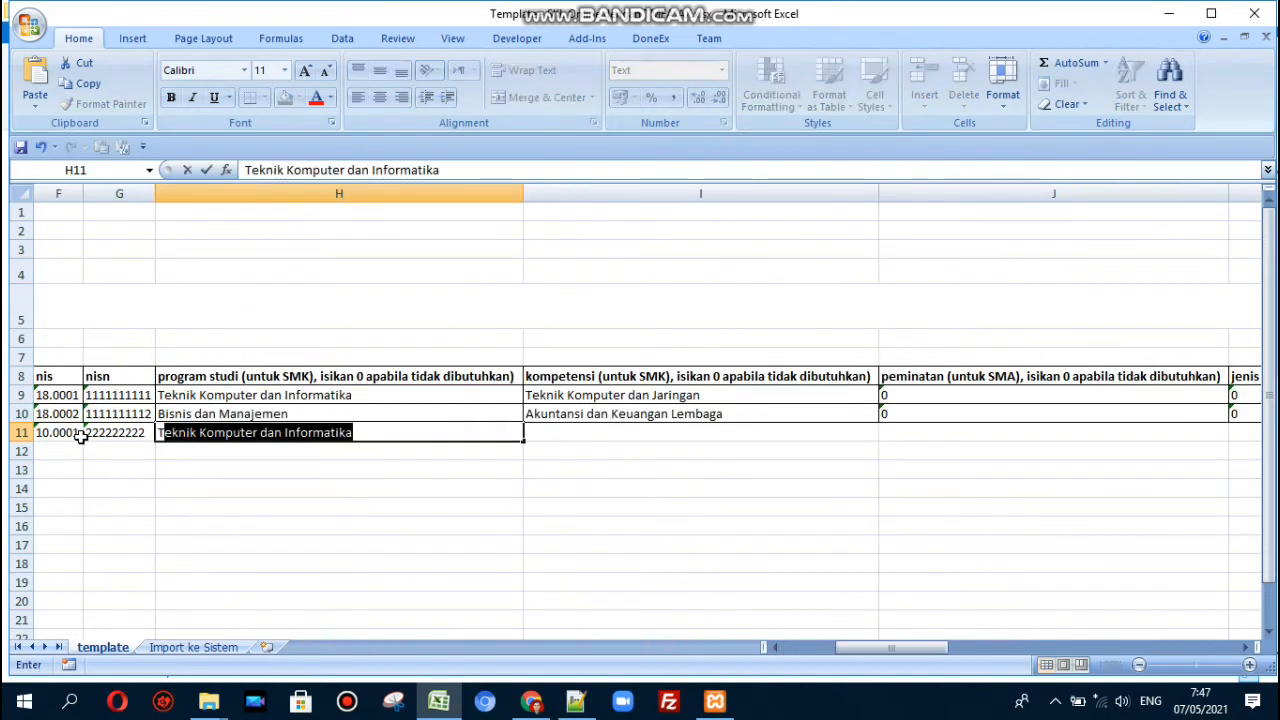
text(nik )
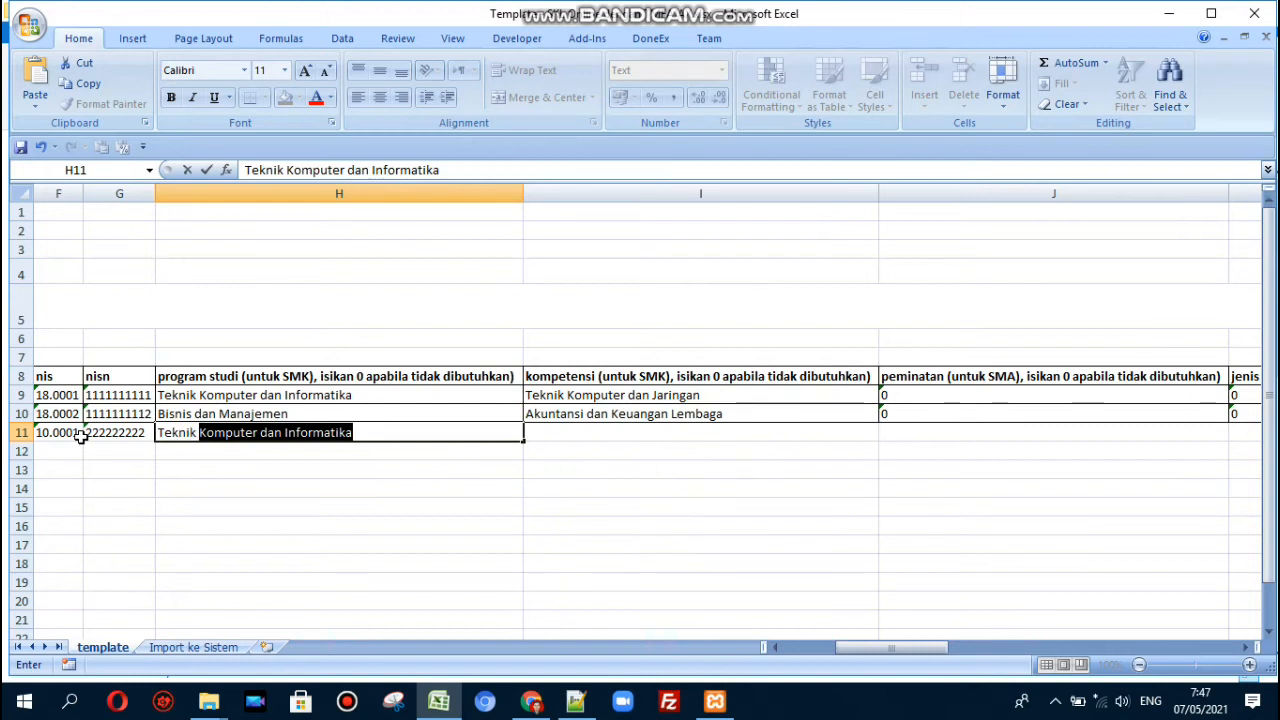
text(Kendaraan Ringan O)
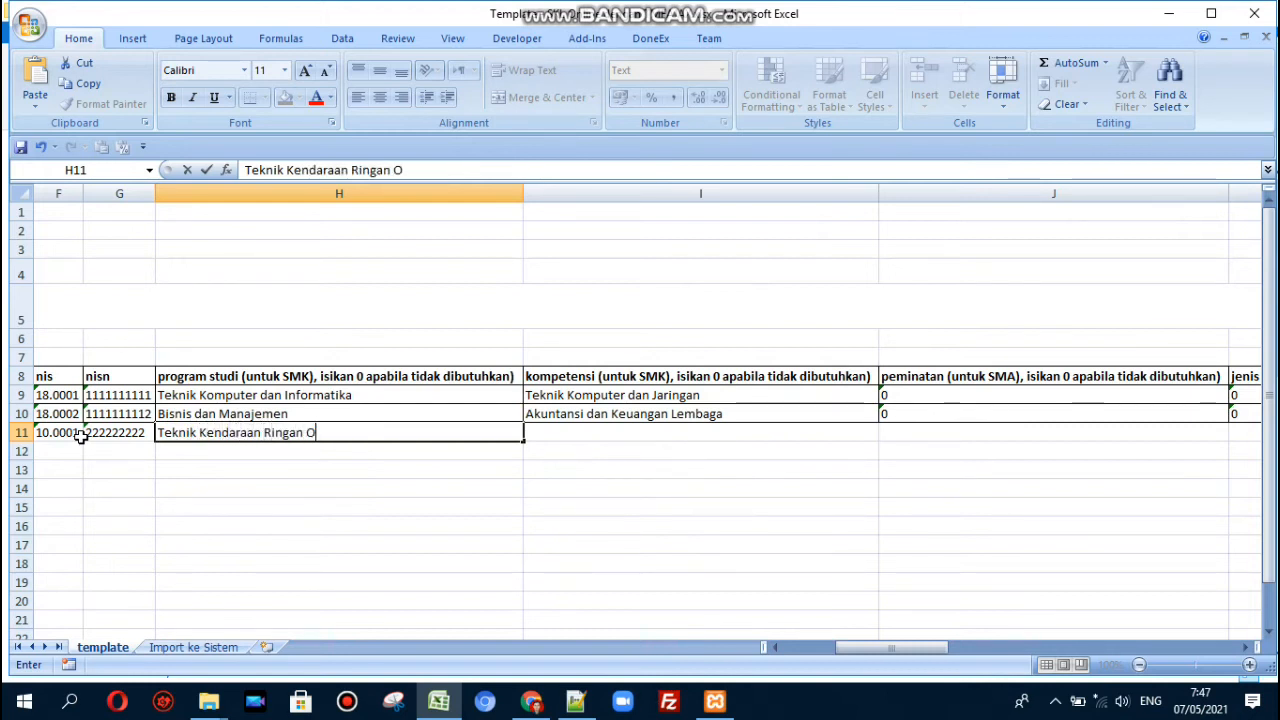
text(tomotof)
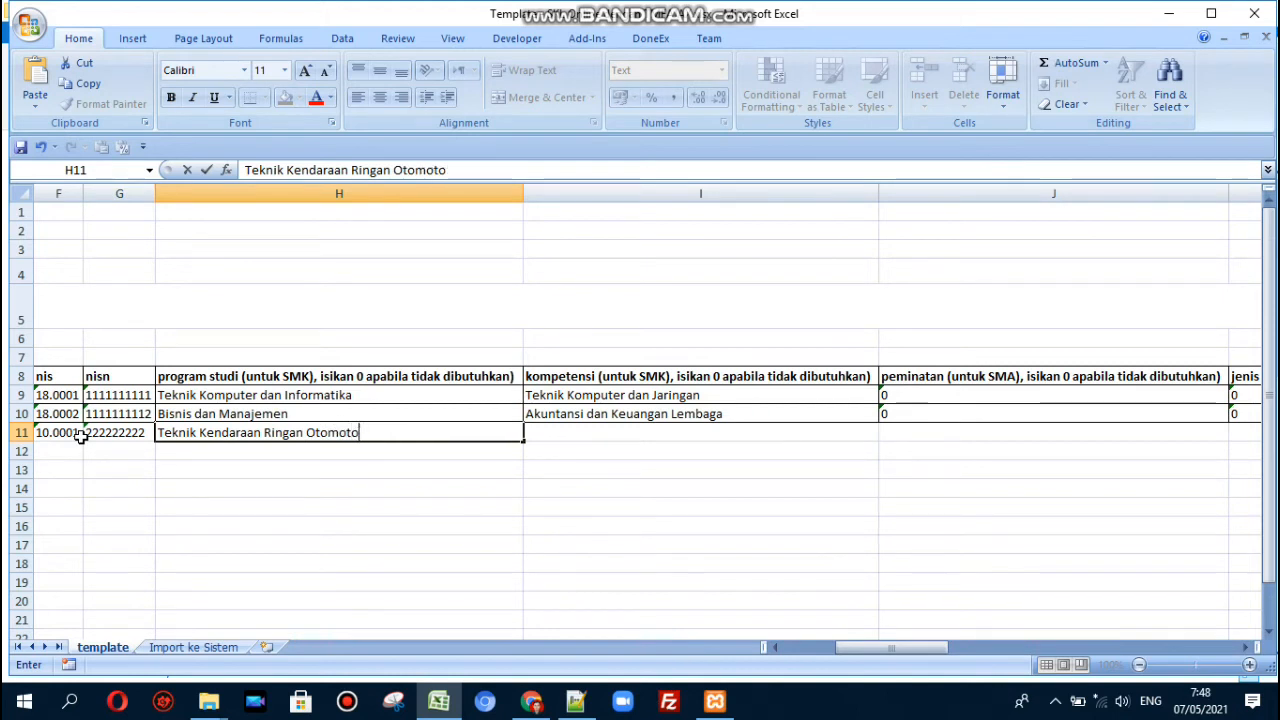
key(BackSpace)
key(BackSpace)
key(BackSpace)
key(BackSpace)
key(BackSpace)
key(BackSpace)
key(BackSpace)
key(BackSpace)
key(BackSpace)
key(BackSpace)
key(BackSpace)
key(BackSpace)
key(BackSpace)
key(BackSpace)
key(BackSpace)
key(BackSpace)
key(BackSpace)
key(BackSpace)
key(BackSpace)
key(BackSpace)
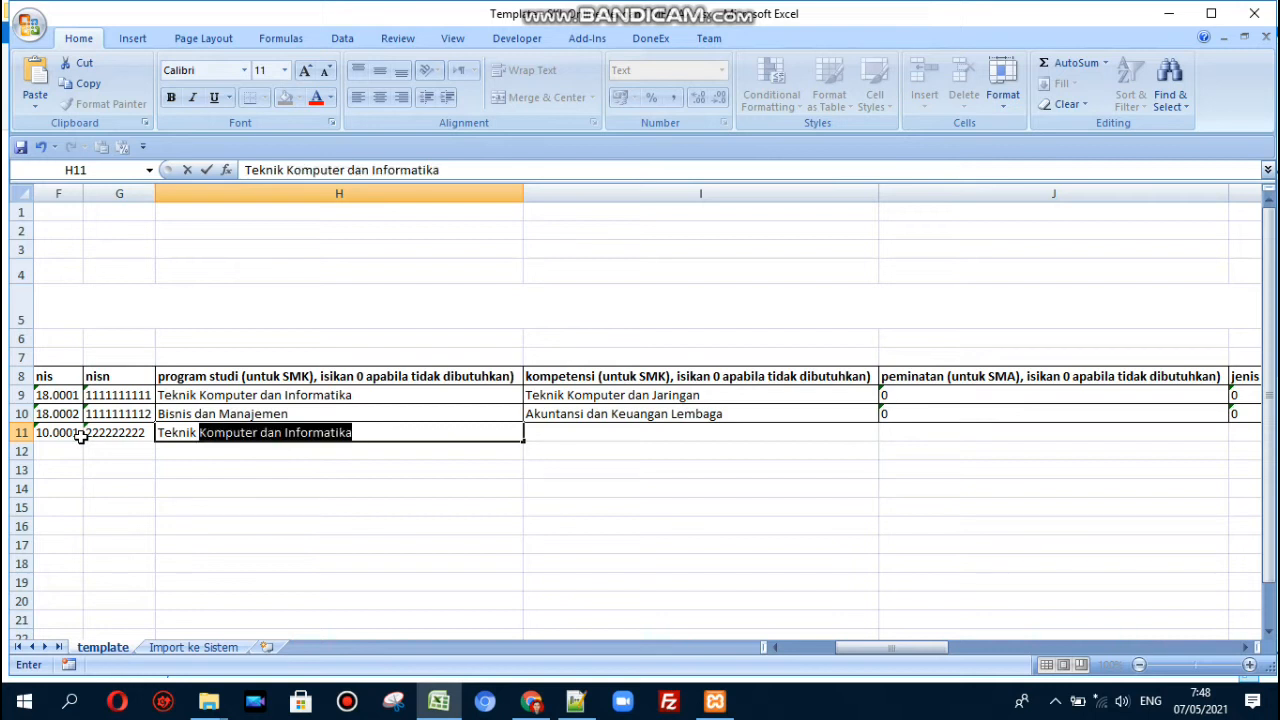
text(Rekay)
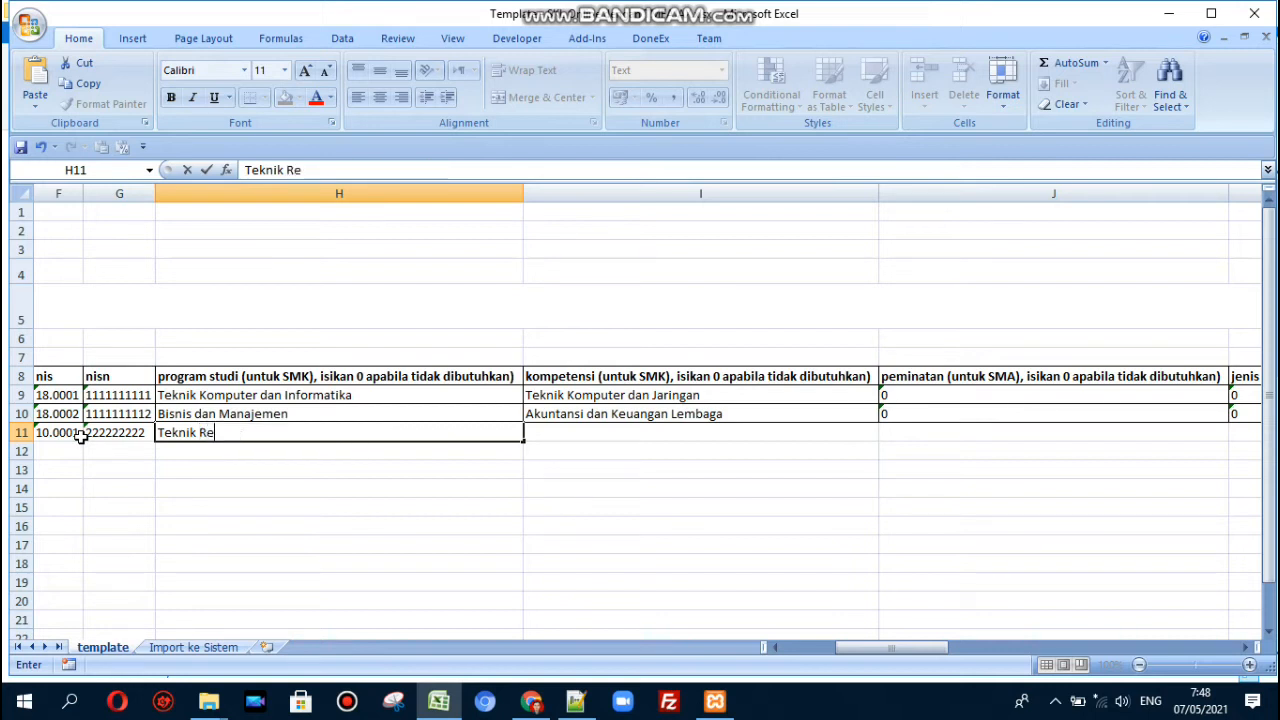
key(BackSpace)
key(BackSpace)
key(BackSpace)
key(BackSpace)
key(BackSpace)
key(BackSpace)
key(BackSpace)
key(BackSpace)
text(nologi dan Rekayasa)
key(Tab)
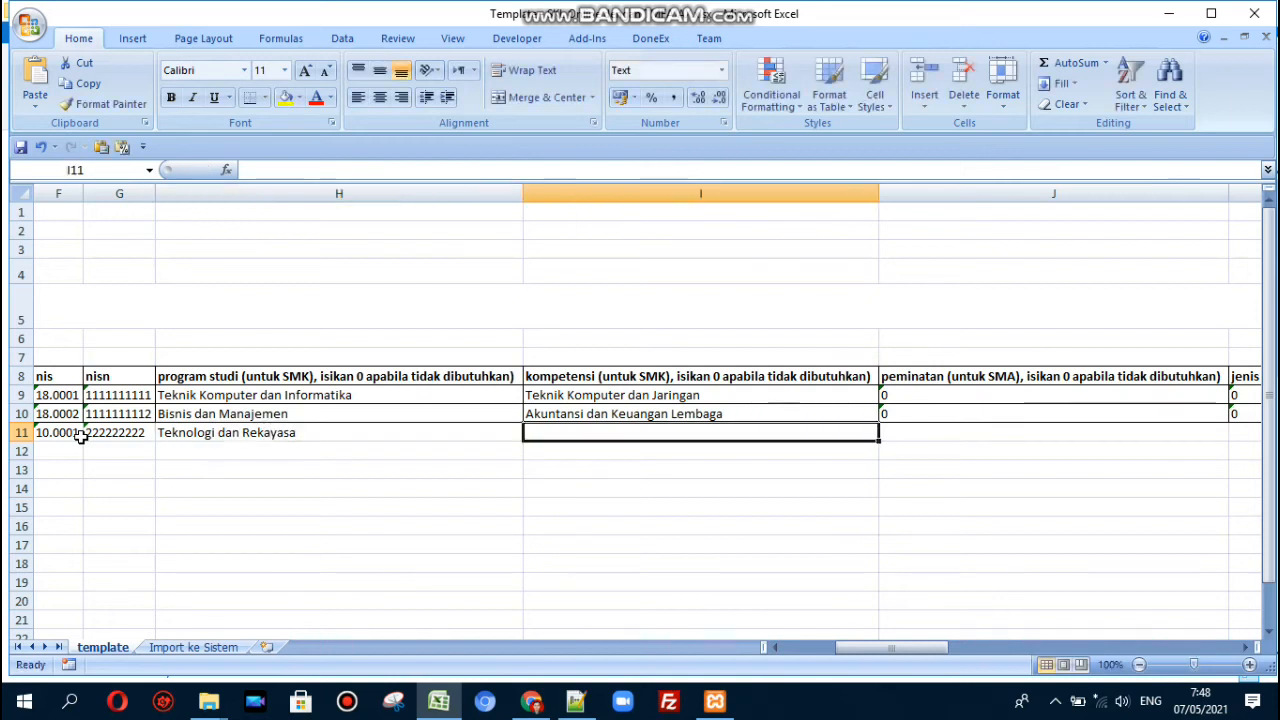
text(K)
text(Teknik )
text(Kendaraa)
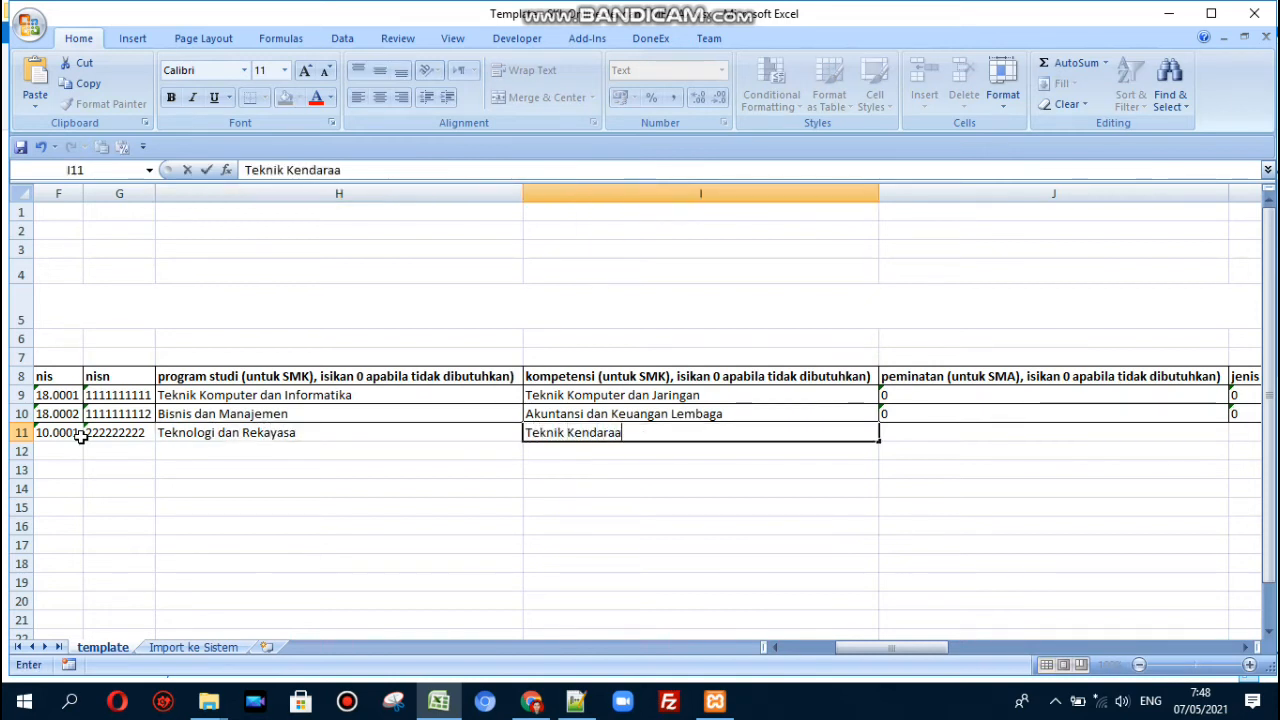
text(n Ringan Otom)
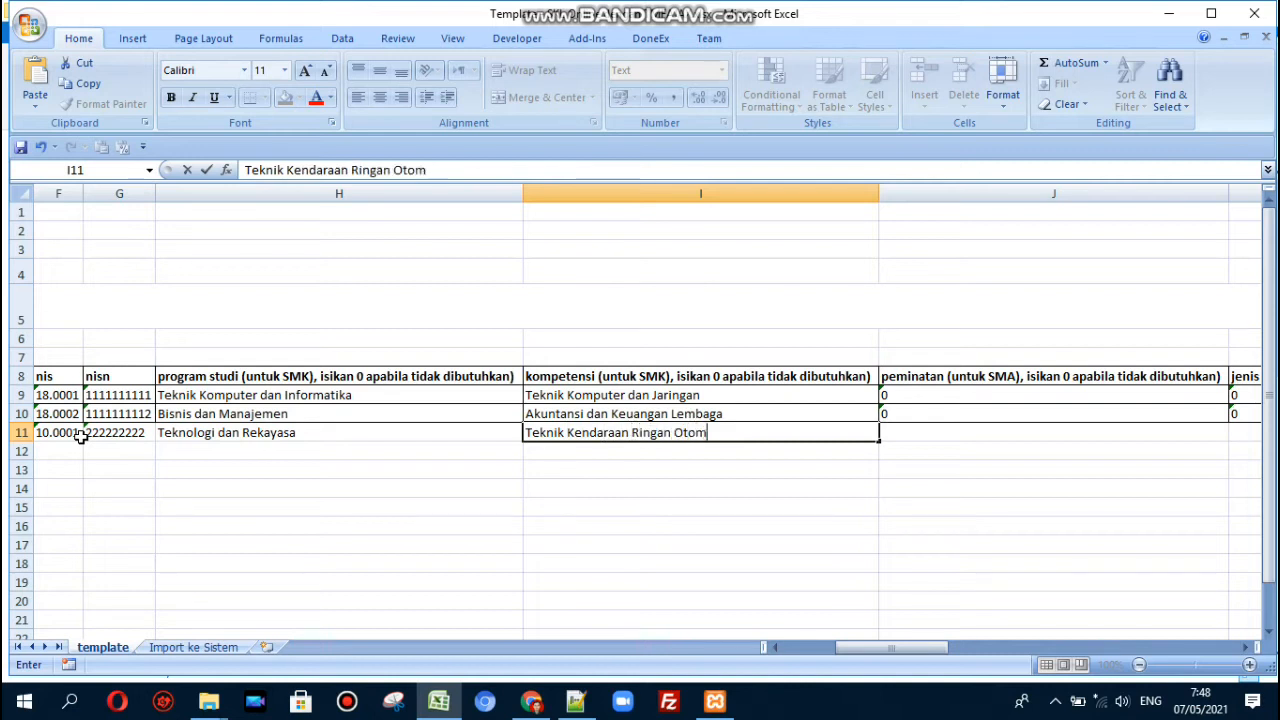
text(otif)
key(Tab)
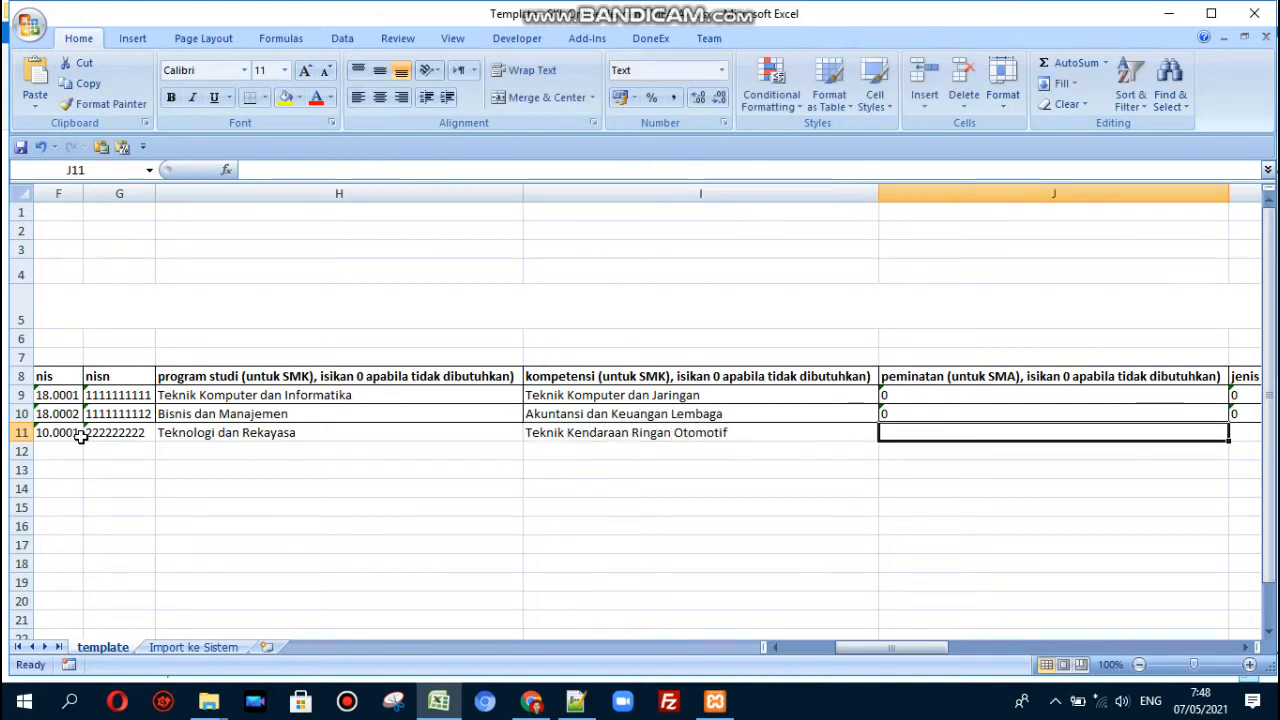
- Set row 11's peminatan and jenis kekhususan to 0
key(Up)
key(Up)
key(Down)
key(Down)
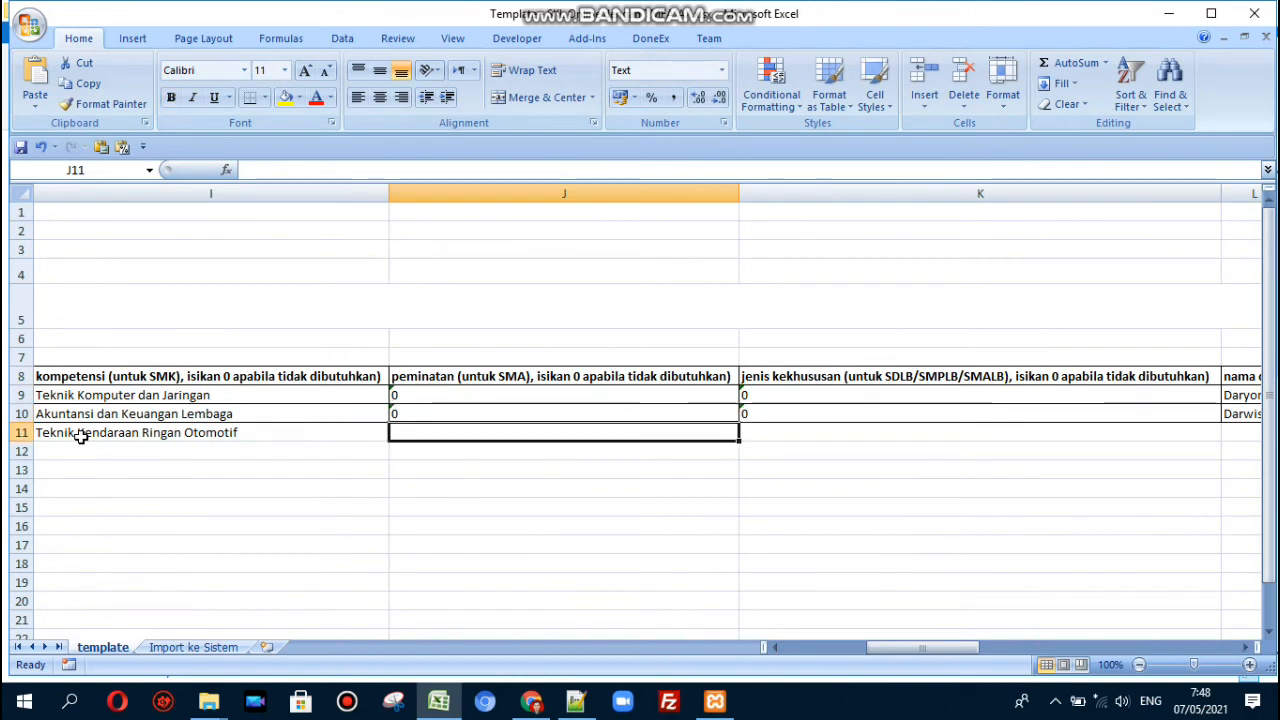
text(0)
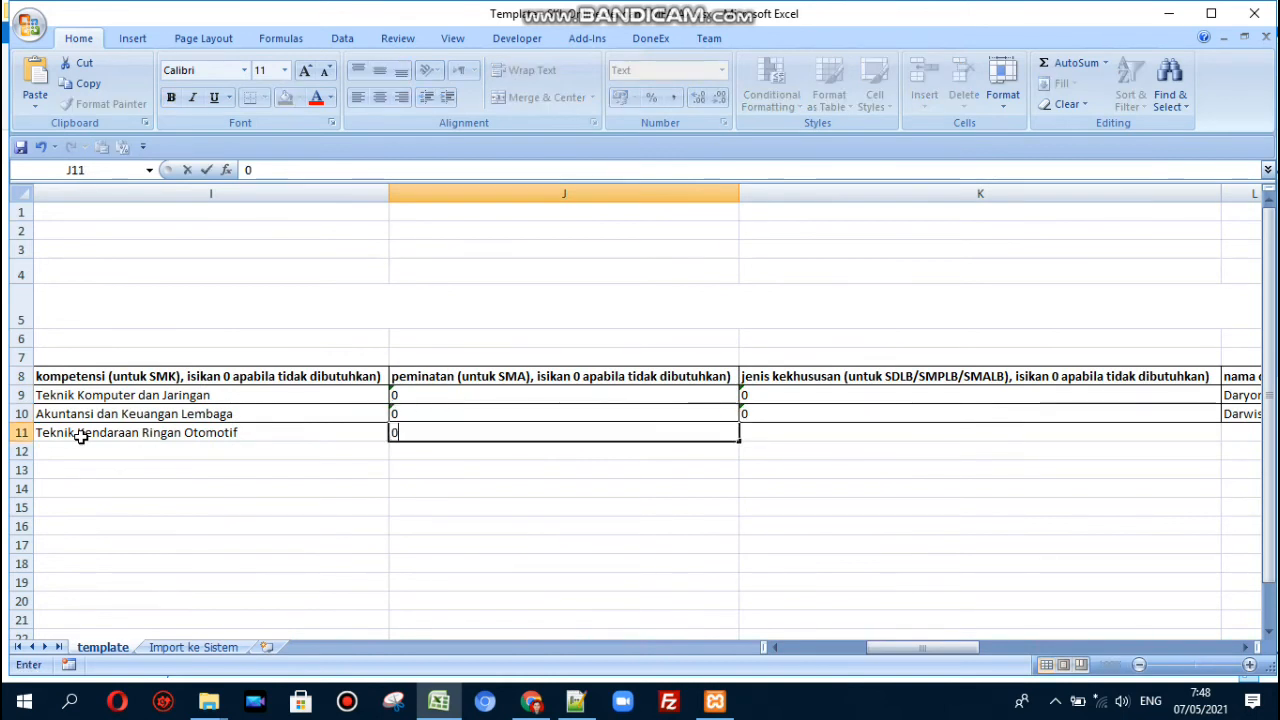
key(Tab)
text(0)
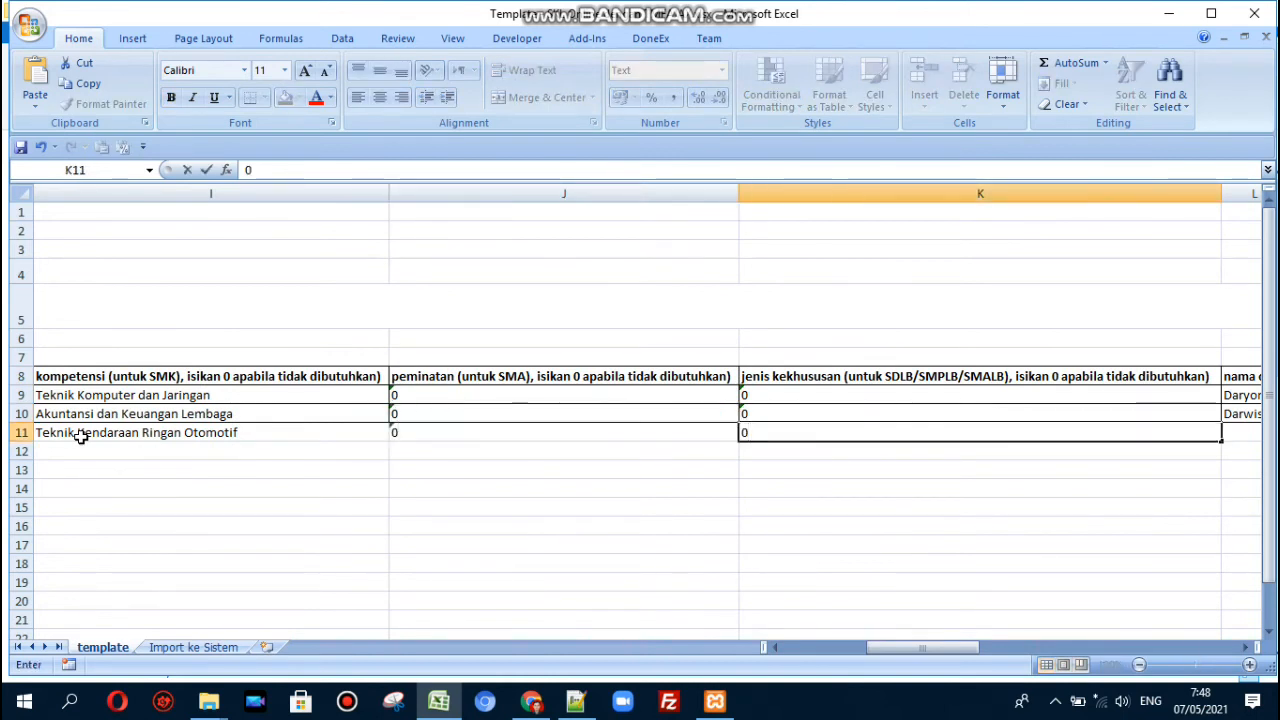
key(Tab)
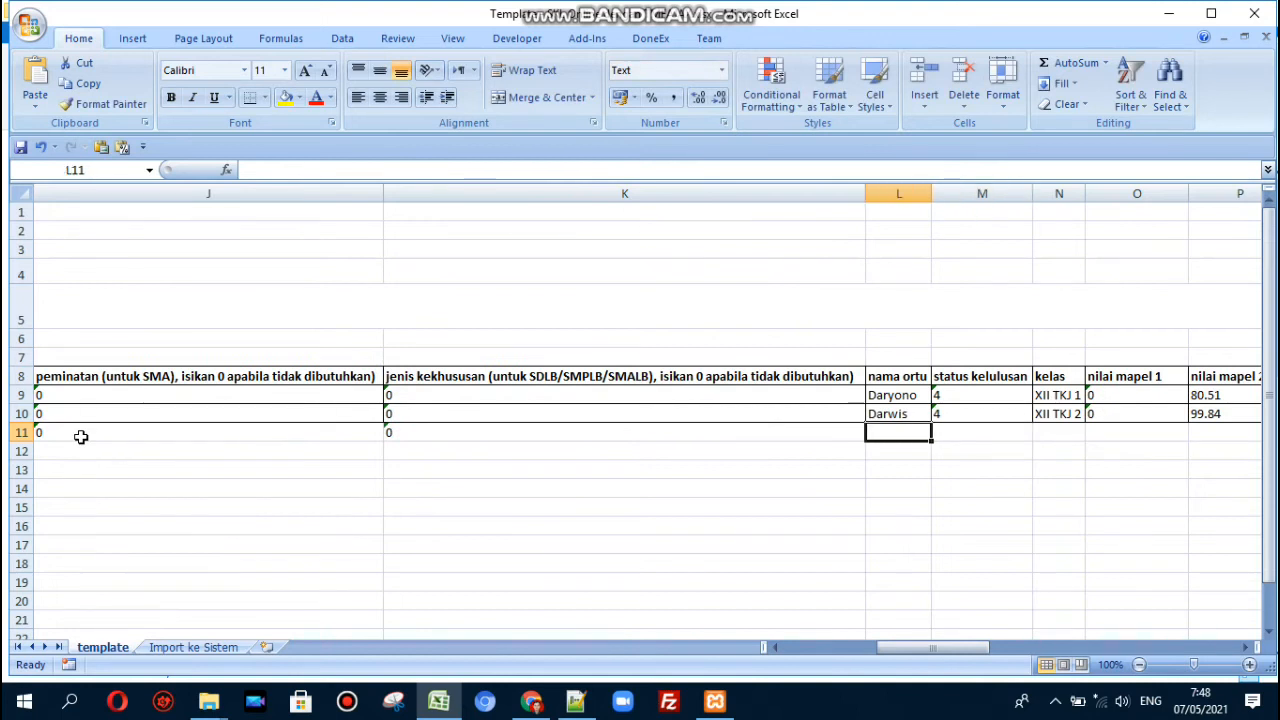
- Enter the parent's name, graduation status 10 and class XII TKR 1 for row 11
text(Wahyu)
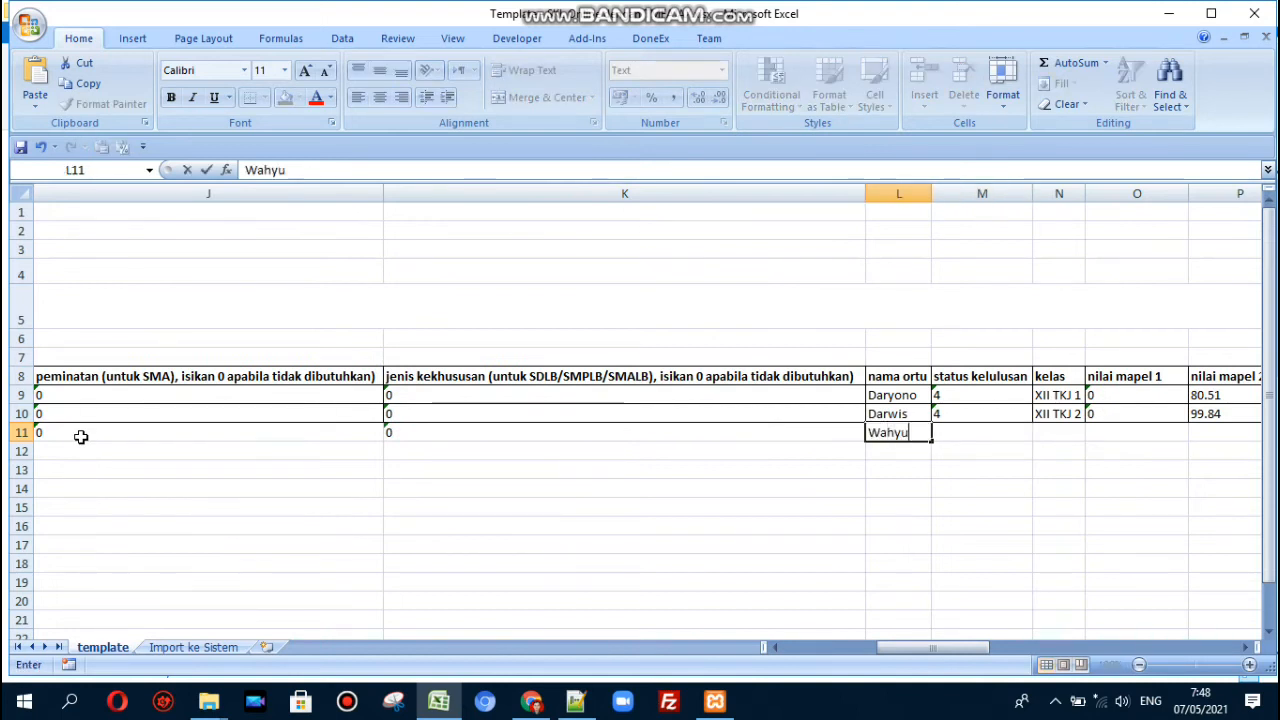
key(Tab)
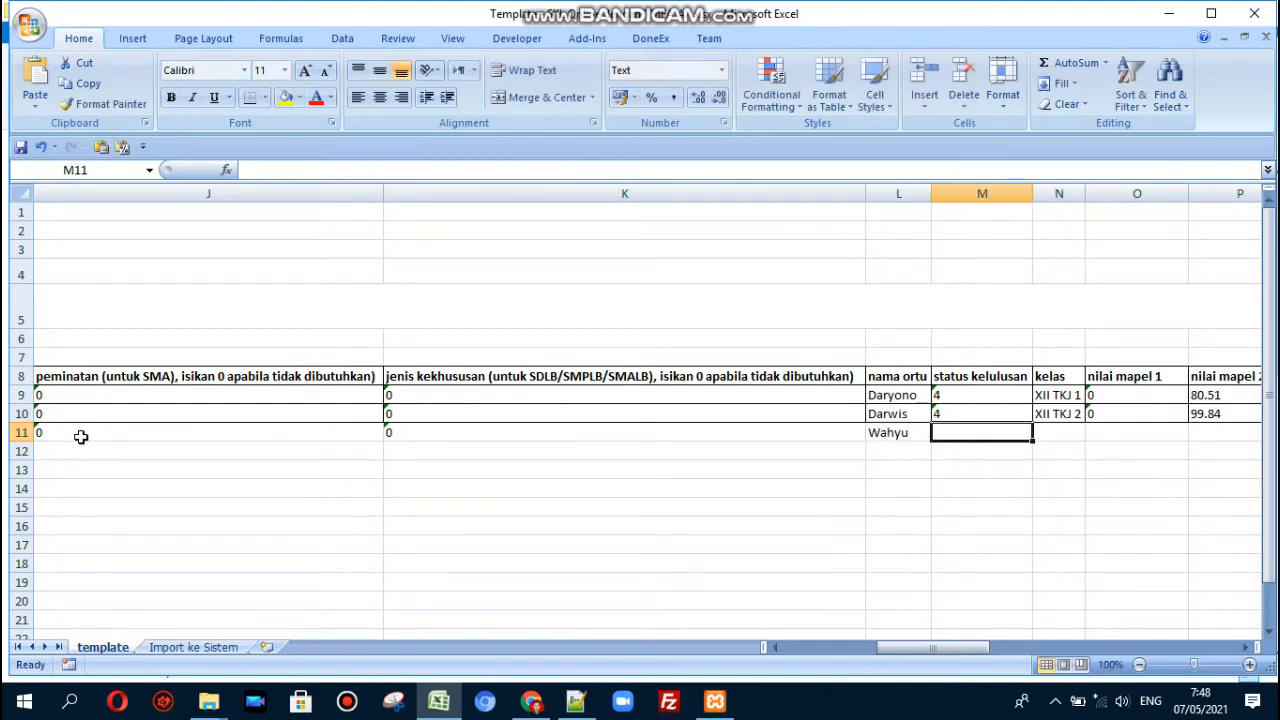
text(10)
key(Tab)
key(Tab)
key(Left)
key(Left)
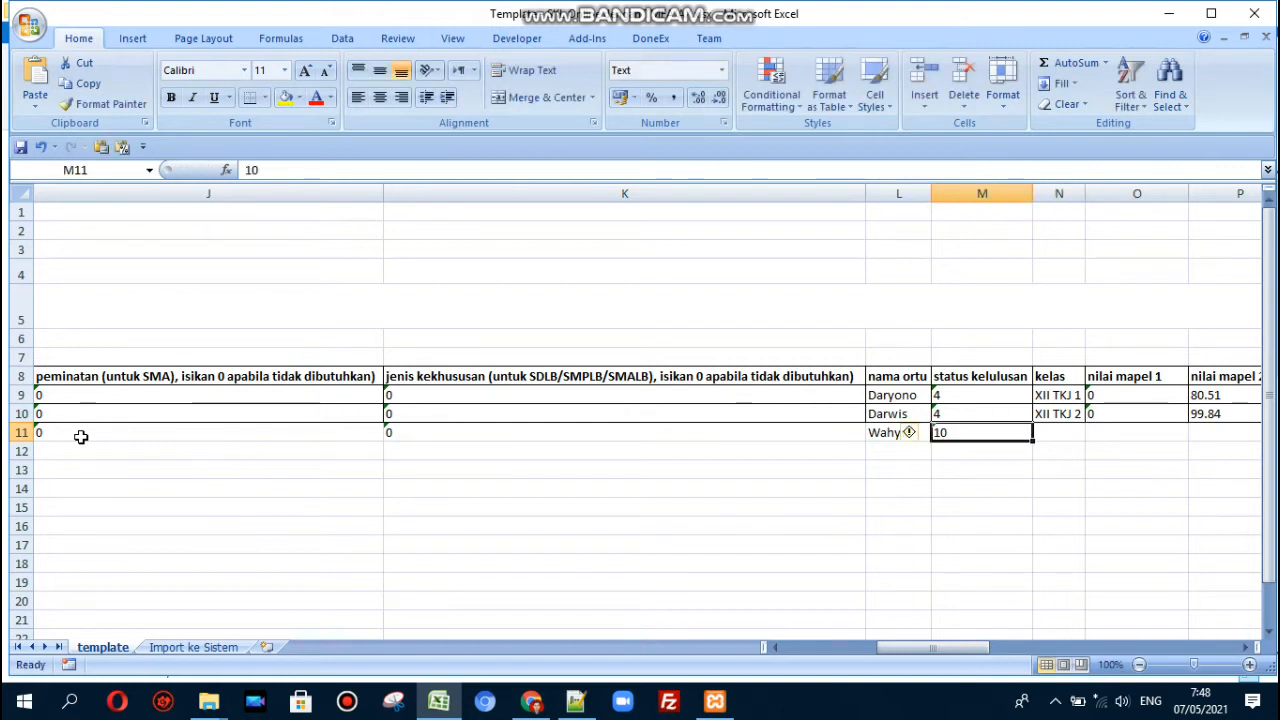
key(Tab)
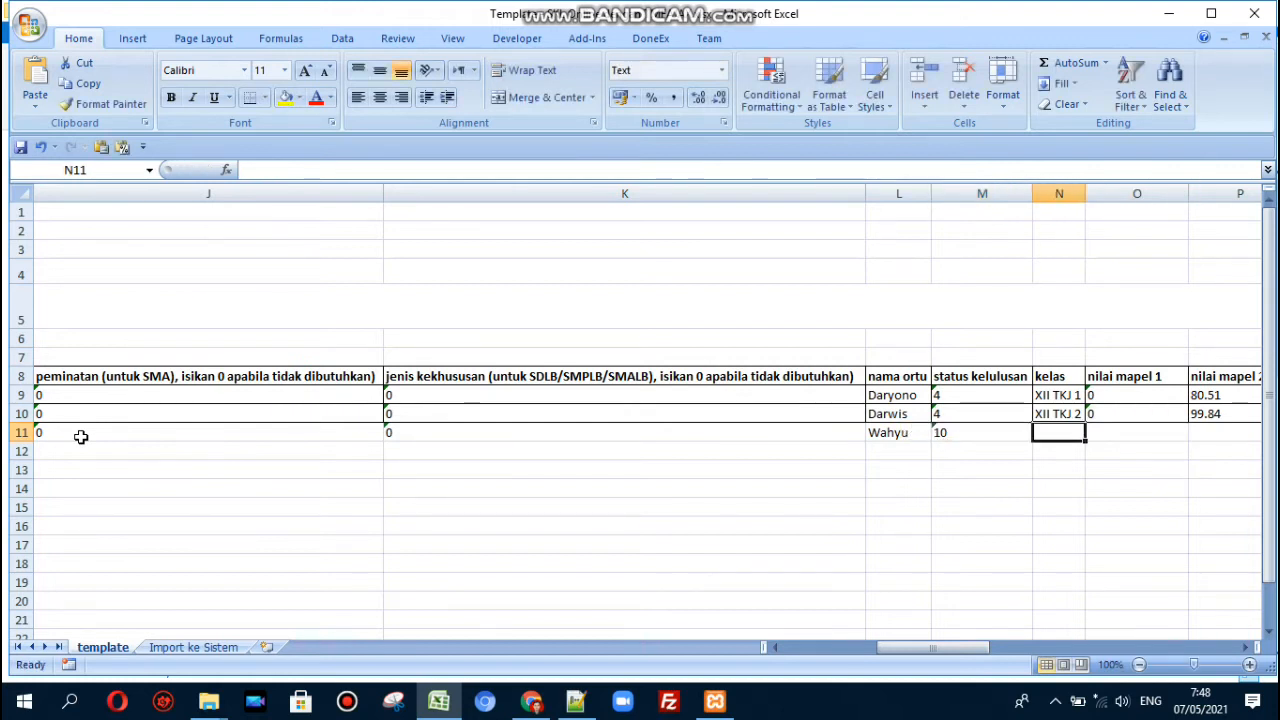
text(X)
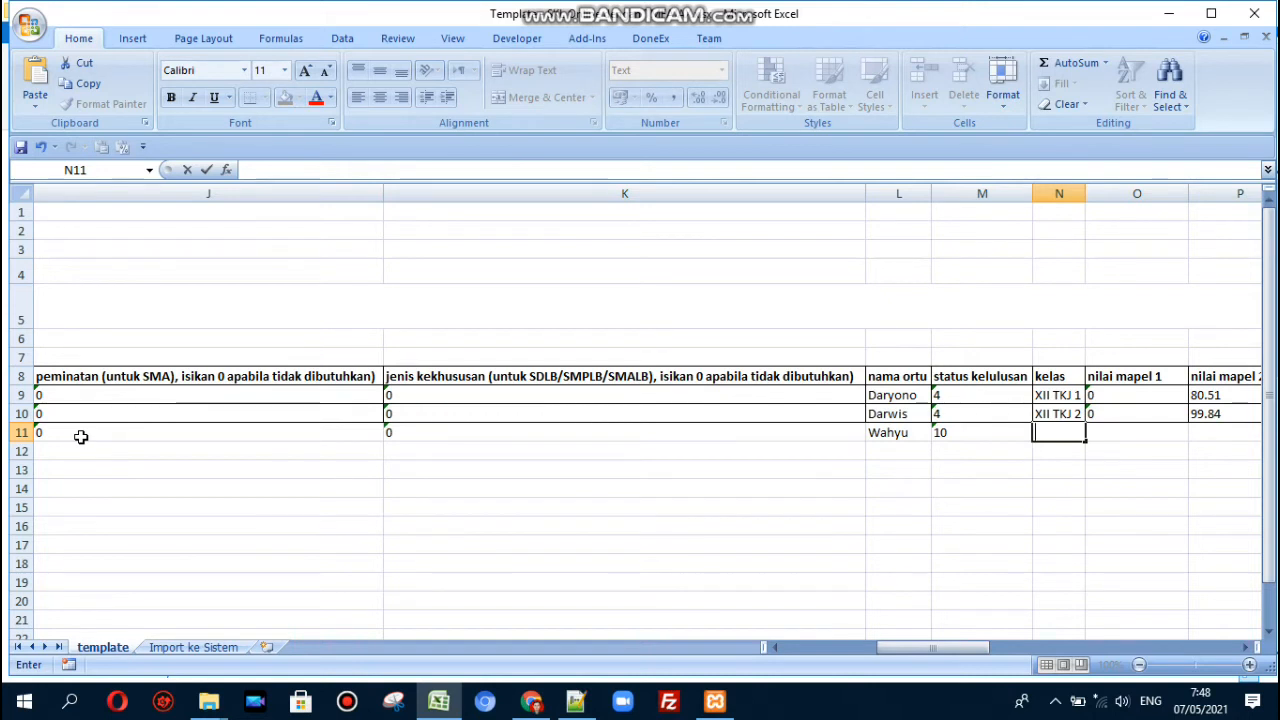
text(XII TKR)
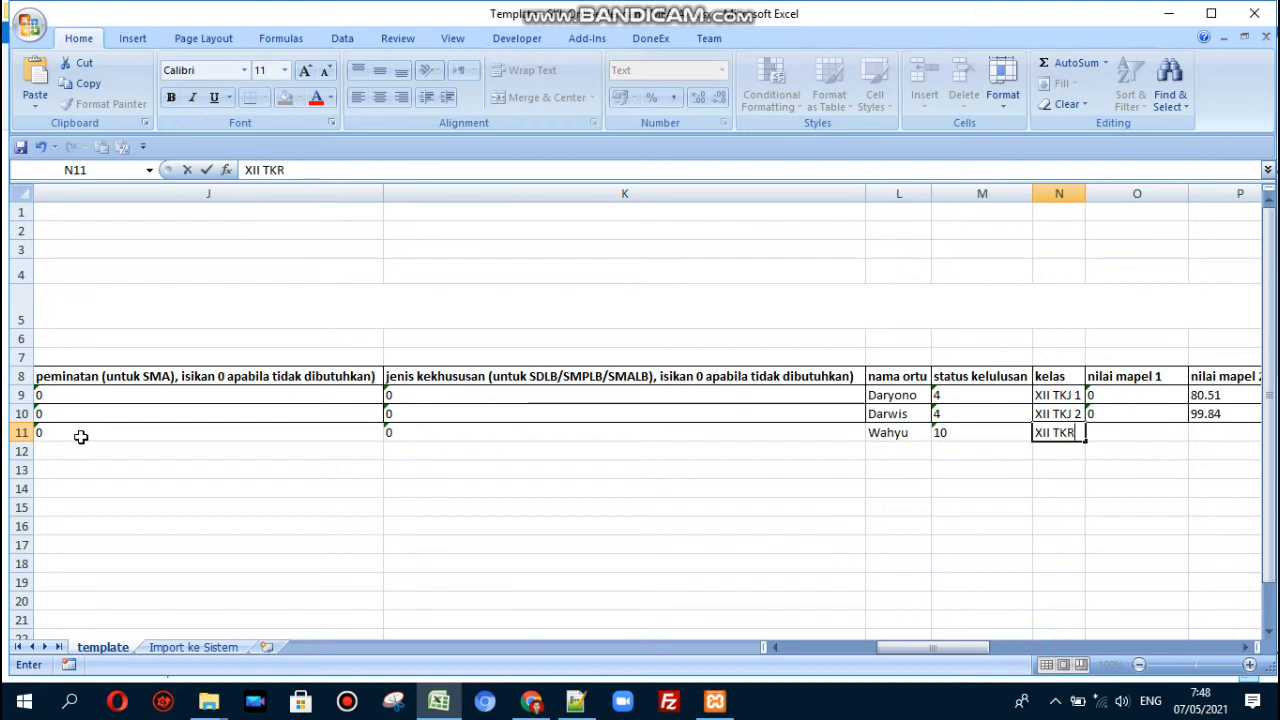
text( 1)
key(Tab)
- Enter row 11's subject grades: 90, 80, four 90s, 85, 85, 80, 95, then 90s through nilai mapel 17
scroll(81, 437, right, 1)
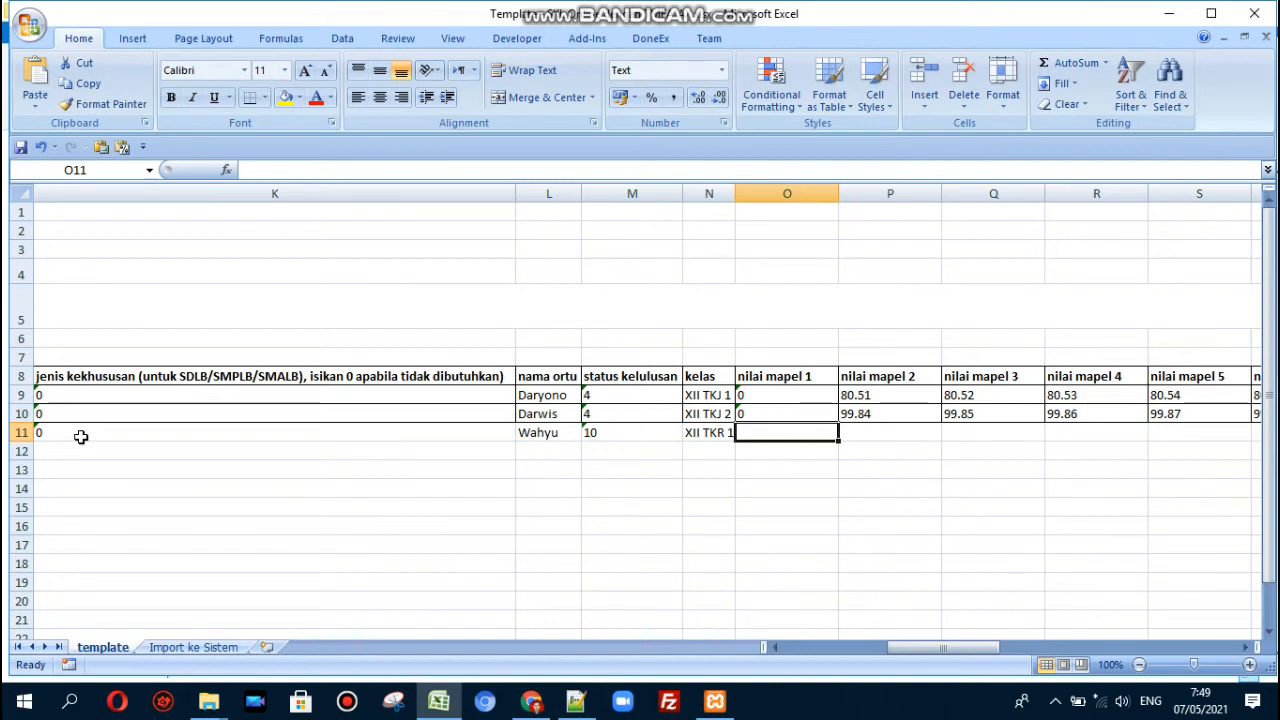
text(90)
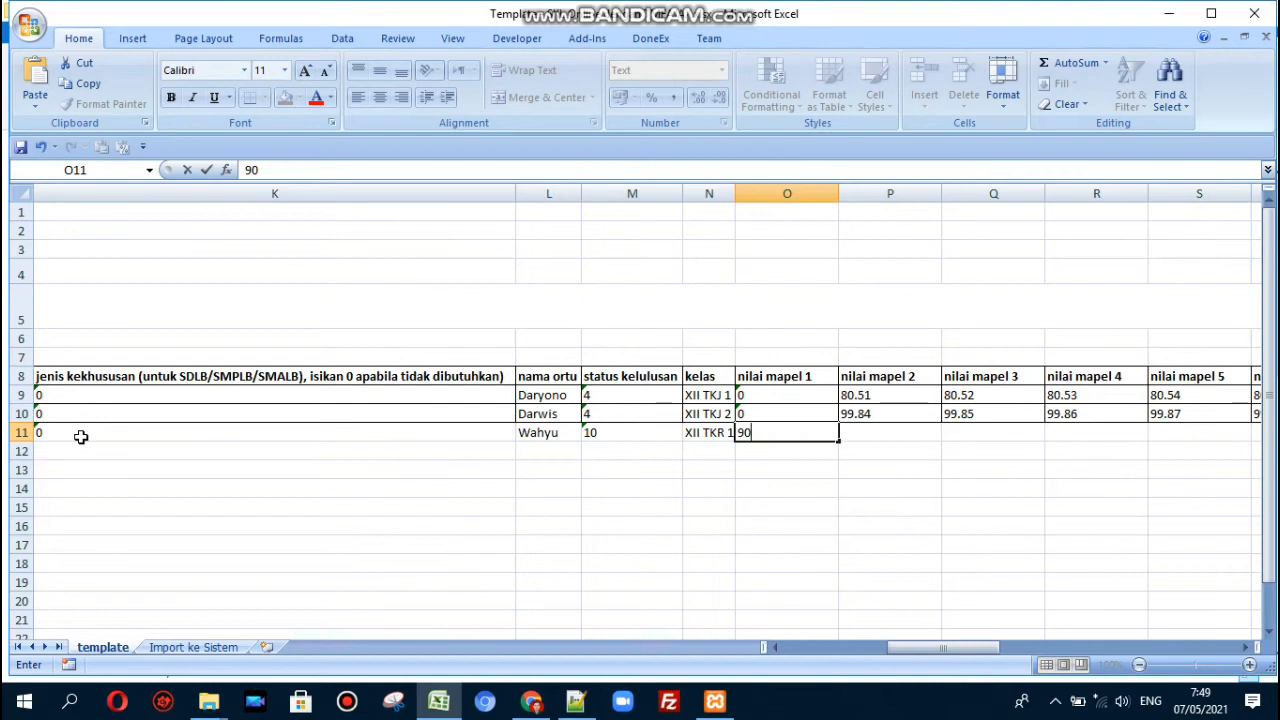
key(Tab)
text(80)
key(Tab)
text(90)
key(Tab)
text(90)
key(Tab)
text(90)
key(Tab)
text(90	90)
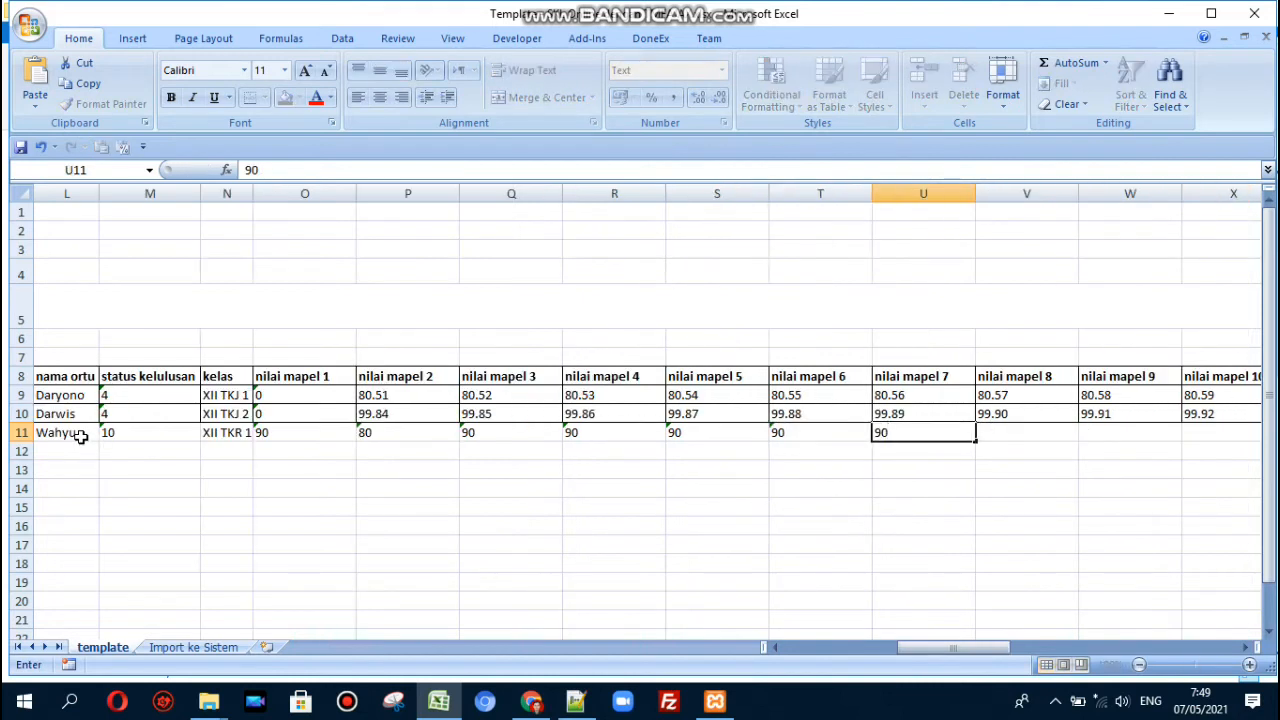
key(Tab)
text(85)
key(Tab)
text(85)
key(Tab)
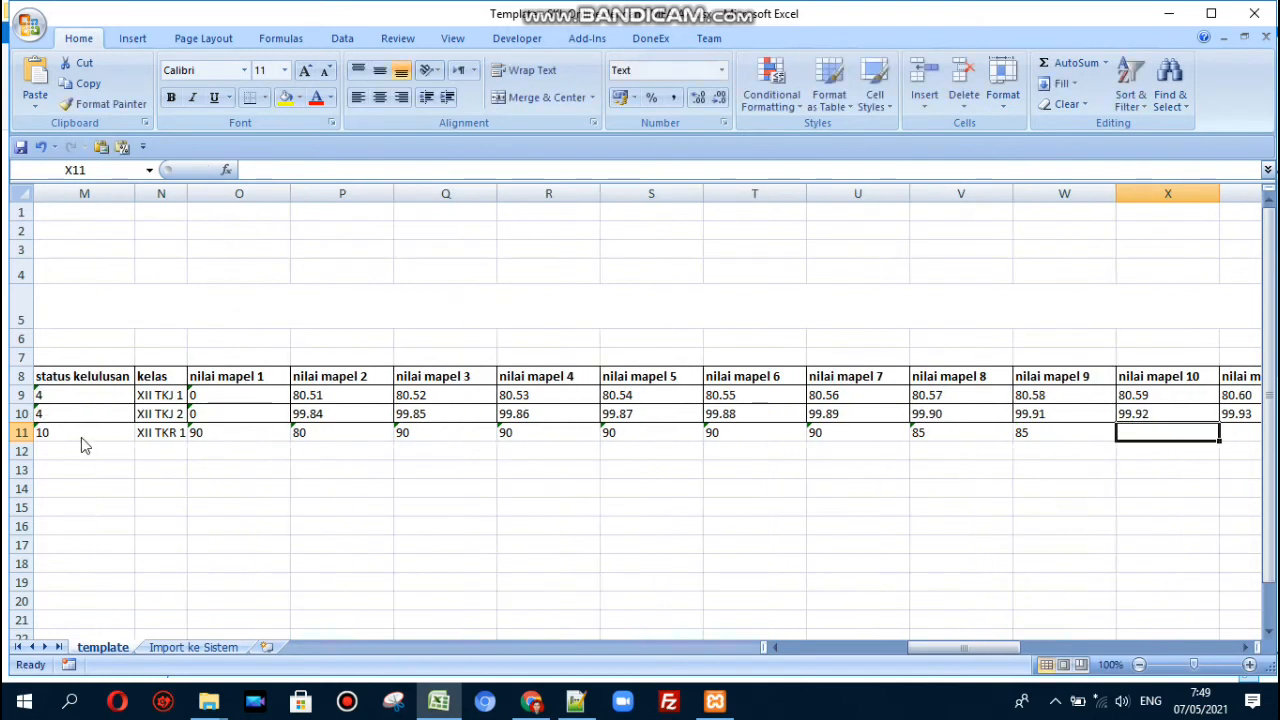
text(80)
key(Tab)
text(95)
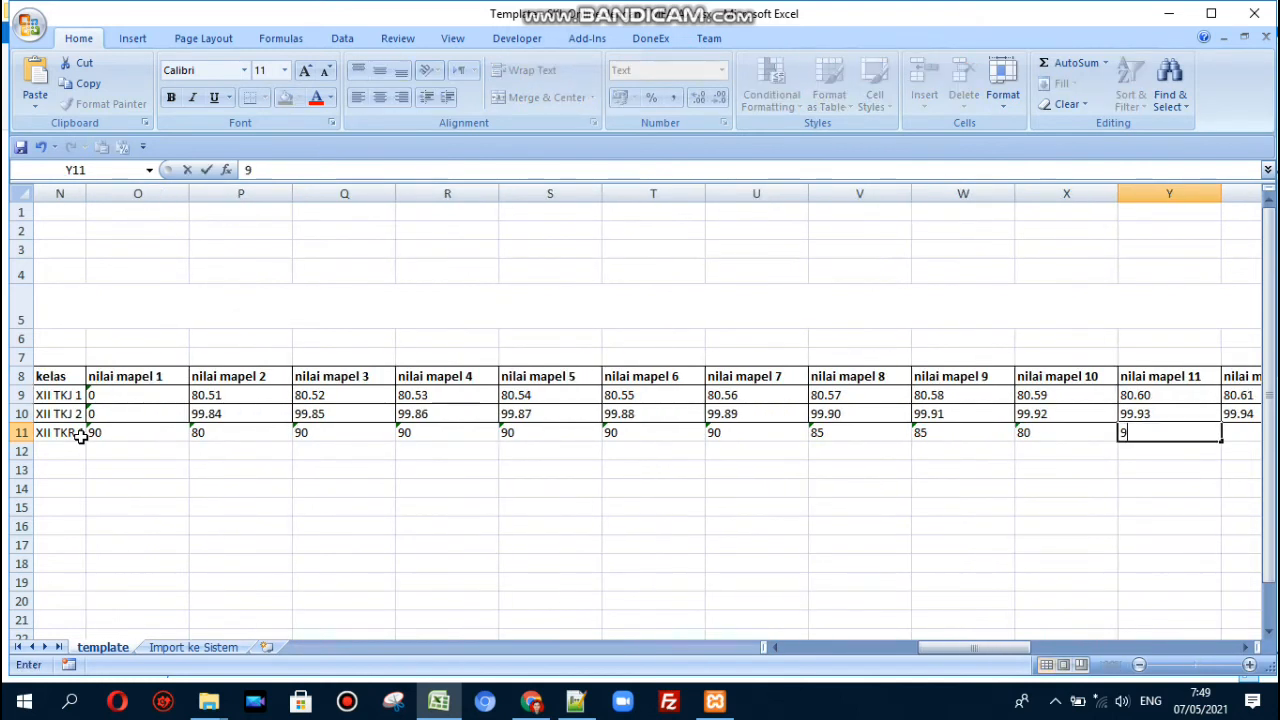
key(Tab)
text(90)
key(Tab)
text(90)
key(Tab)
text(90)
key(Tab)
text(90)
key(Tab)
text(90)
key(Tab)
text(90)
key(Tab)
- Select the nilai mapel 13–17 block with its headers (AA8:AE11)
key(Left)
key(shift+Up)
key(shift+Up)
key(shift+Up)
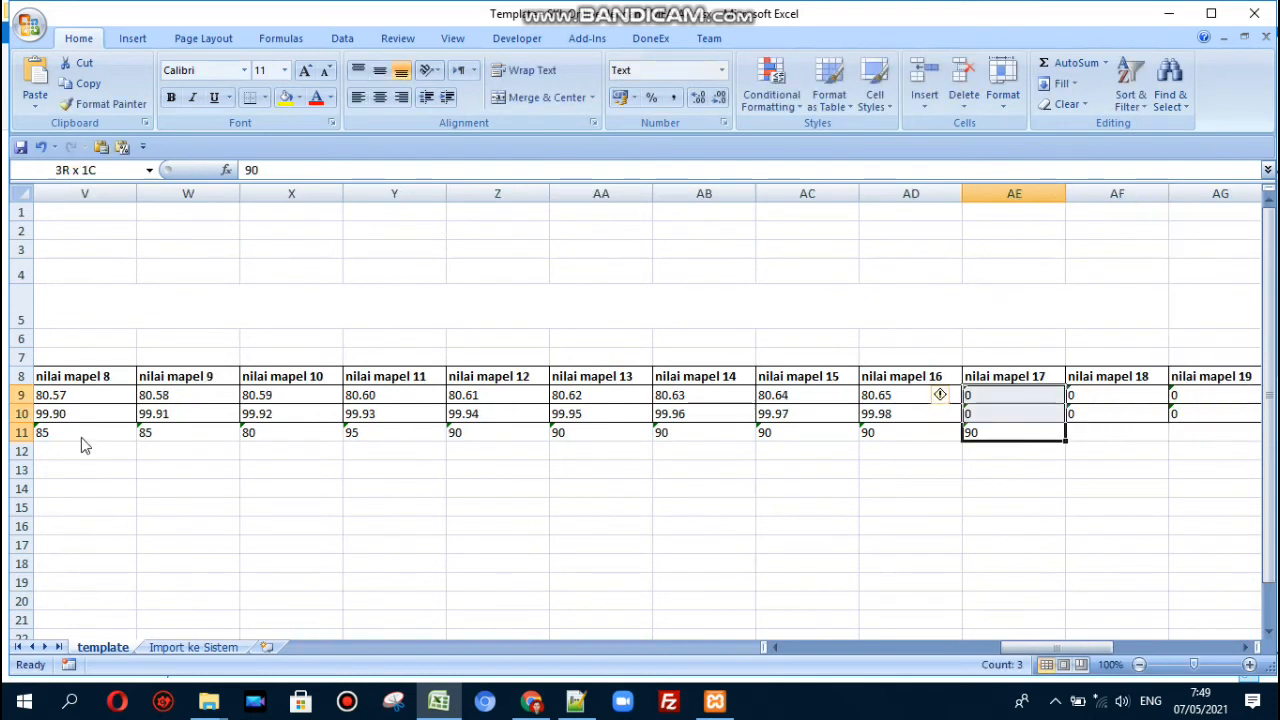
key(shift+Left)
key(shift+Left)
key(shift+Left)
key(shift+Left)
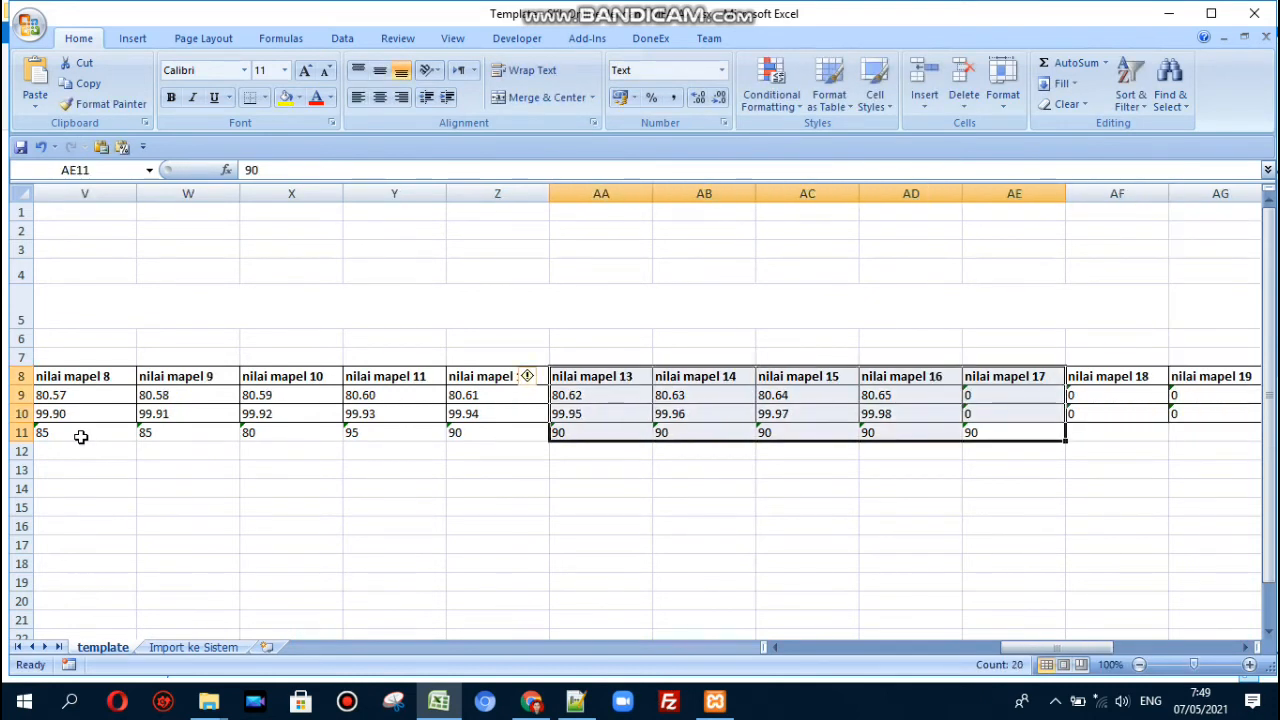
click(576, 701)
click(378, 282)
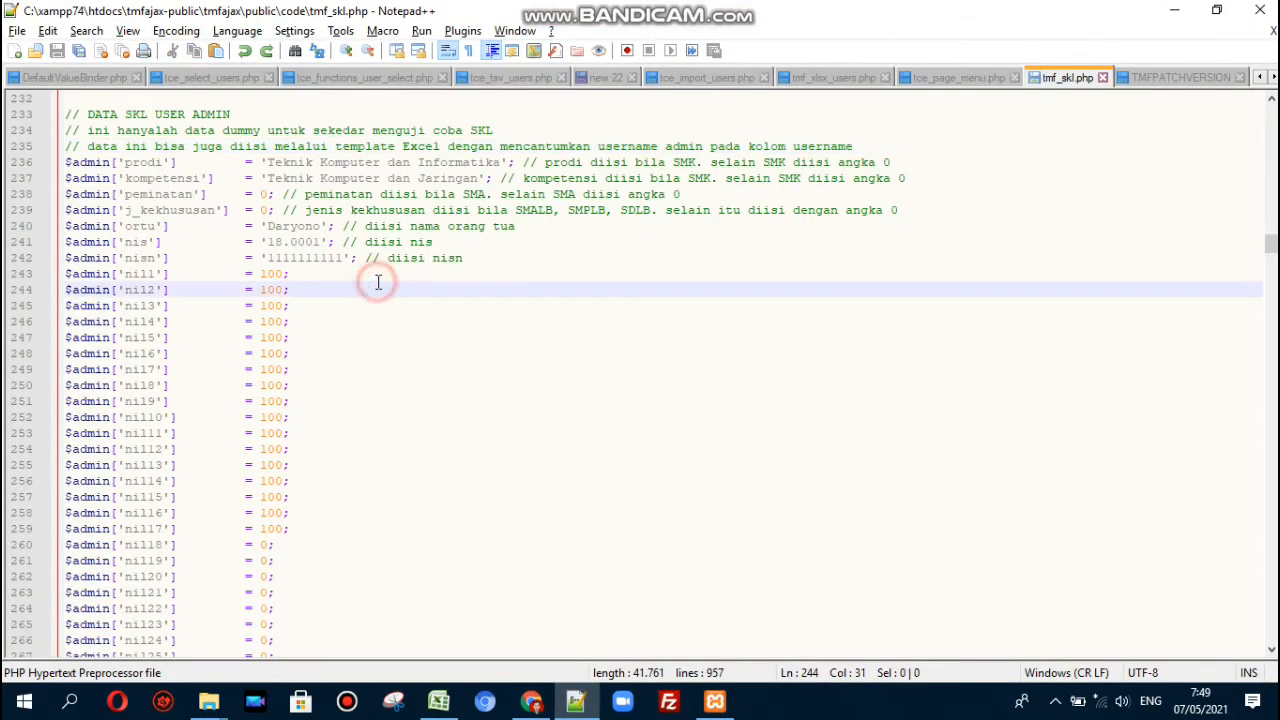
scroll(378, 282, up, 20)
click(378, 282)
key(Up)
key(Up)
key(Up)
key(Up)
key(Up)
key(Up)
key(Up)
key(Up)
key(Up)
key(Up)
key(Up)
key(Up)
key(Up)
key(Up)
key(Up)
key(Up)
key(Up)
key(Up)
key(Up)
key(Up)
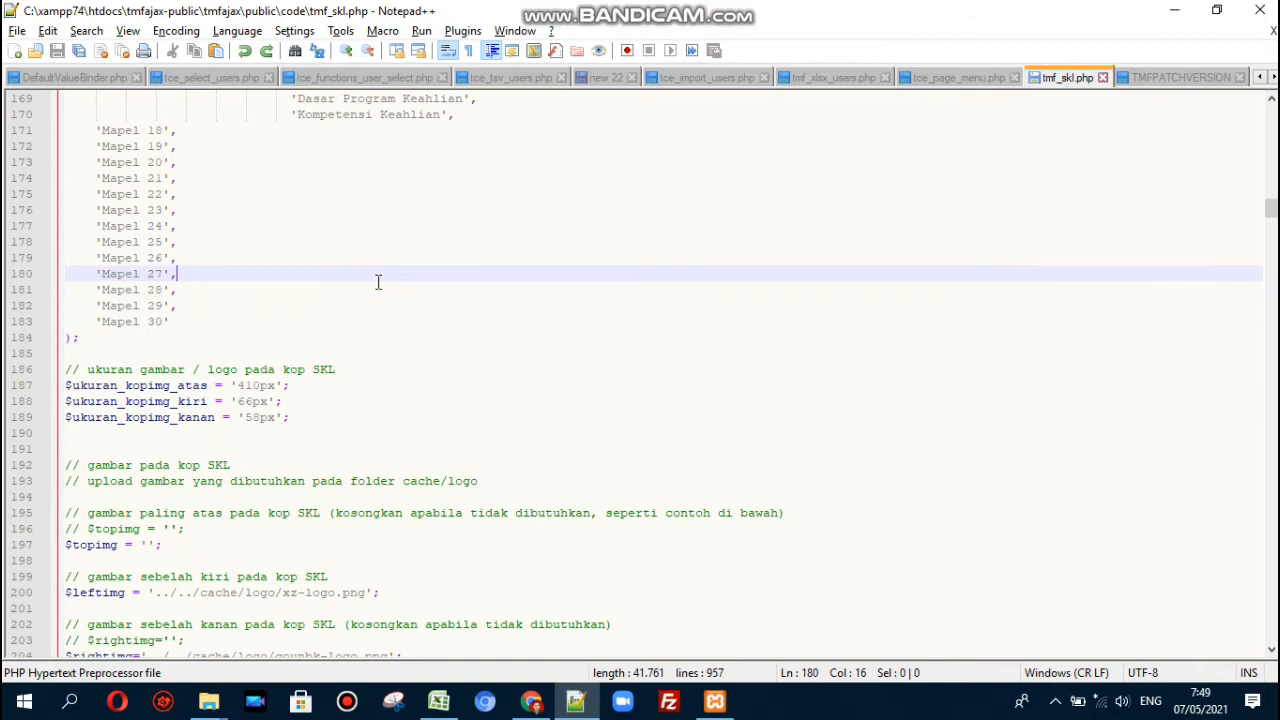
scroll(378, 282, up, 2)
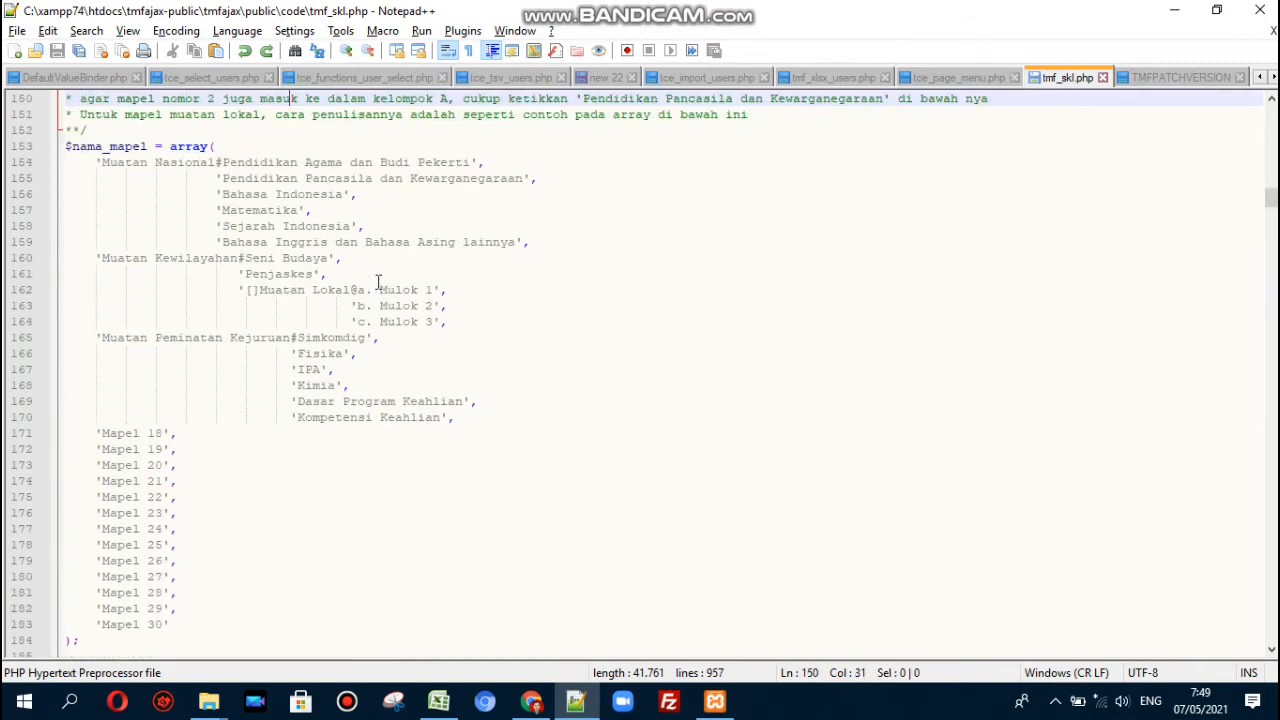
key(Home)
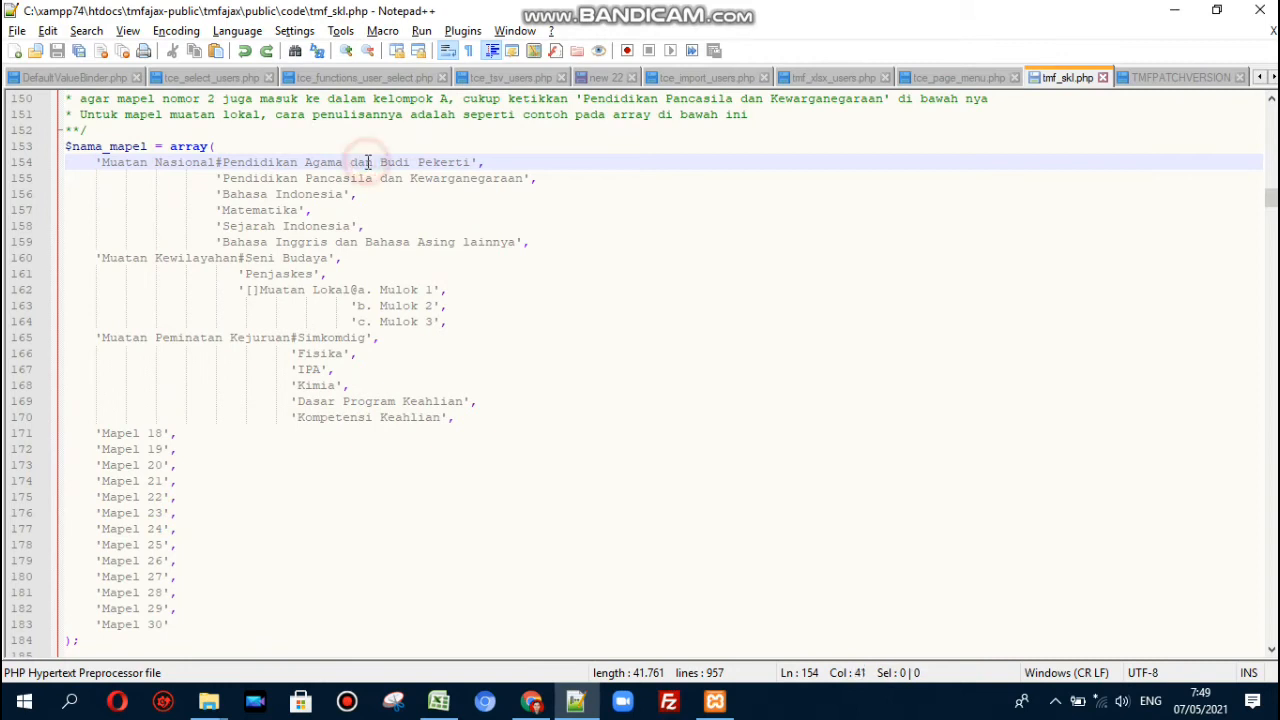
key(Down)
key(Down)
key(End)
key(Down)
key(Down)
key(End)
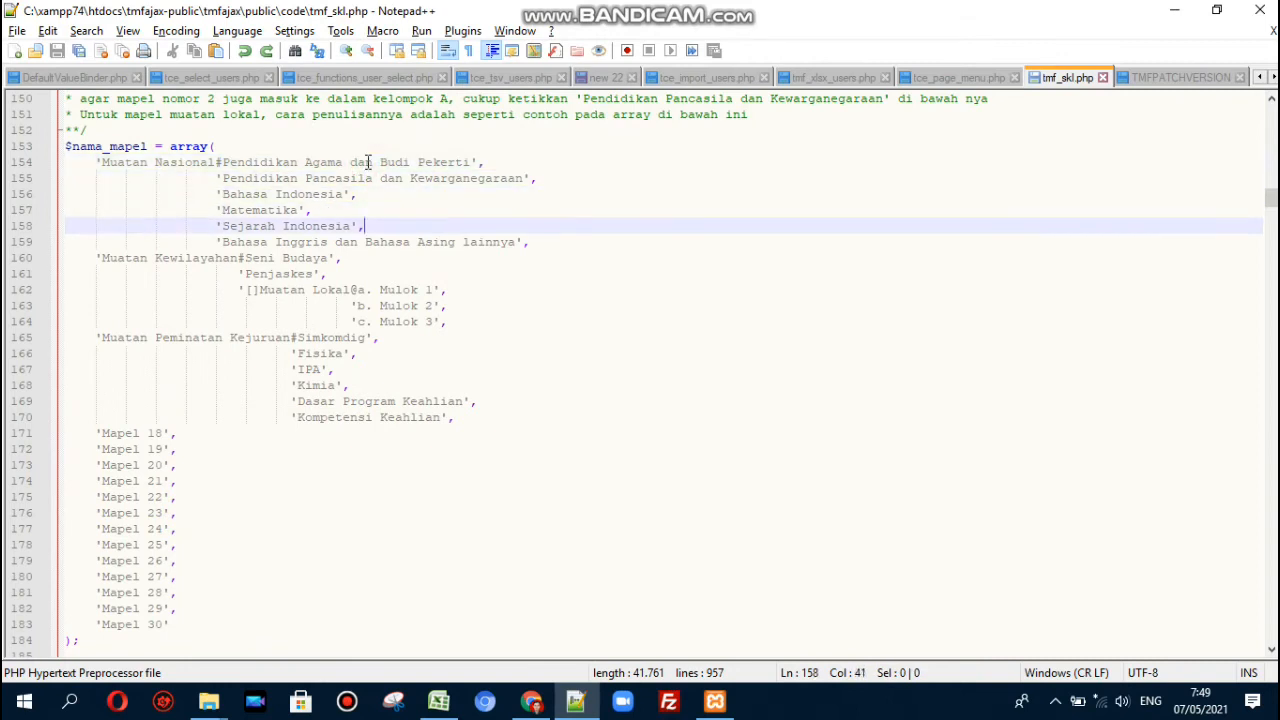
key(Down)
key(Down)
key(Down)
key(Down)
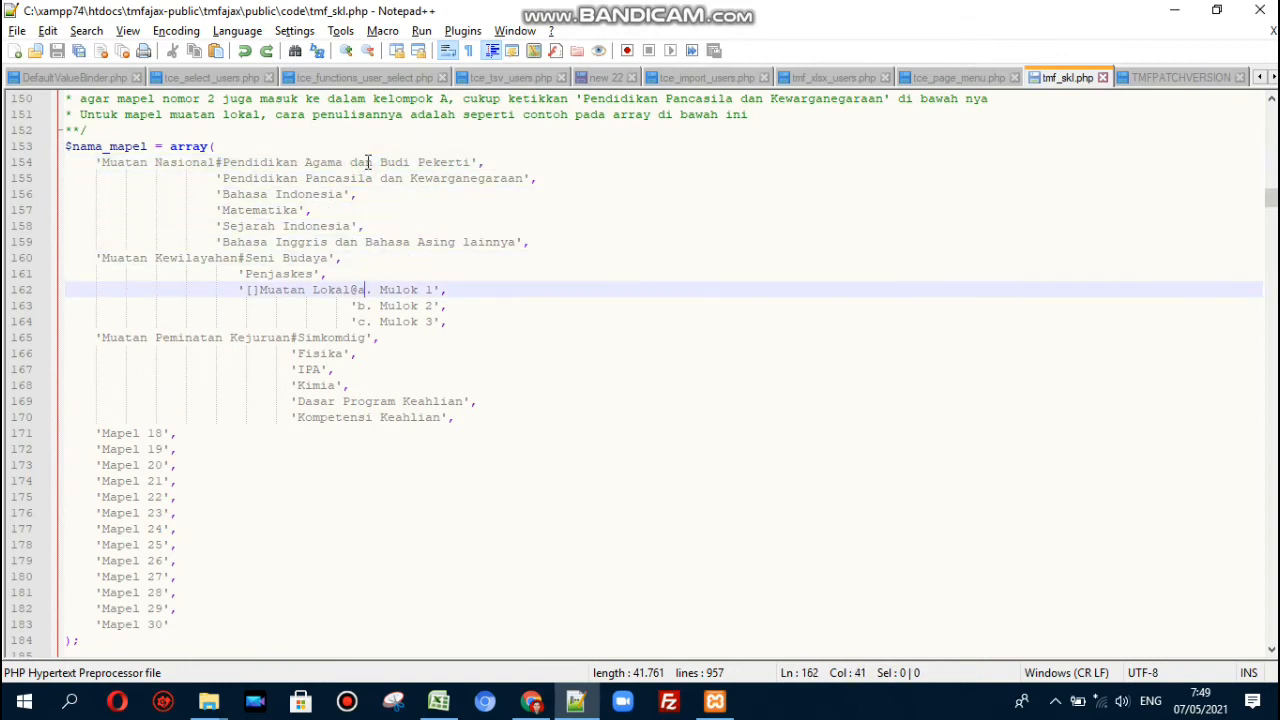
key(Down)
key(Down)
key(Down)
key(Down)
key(Down)
key(Down)
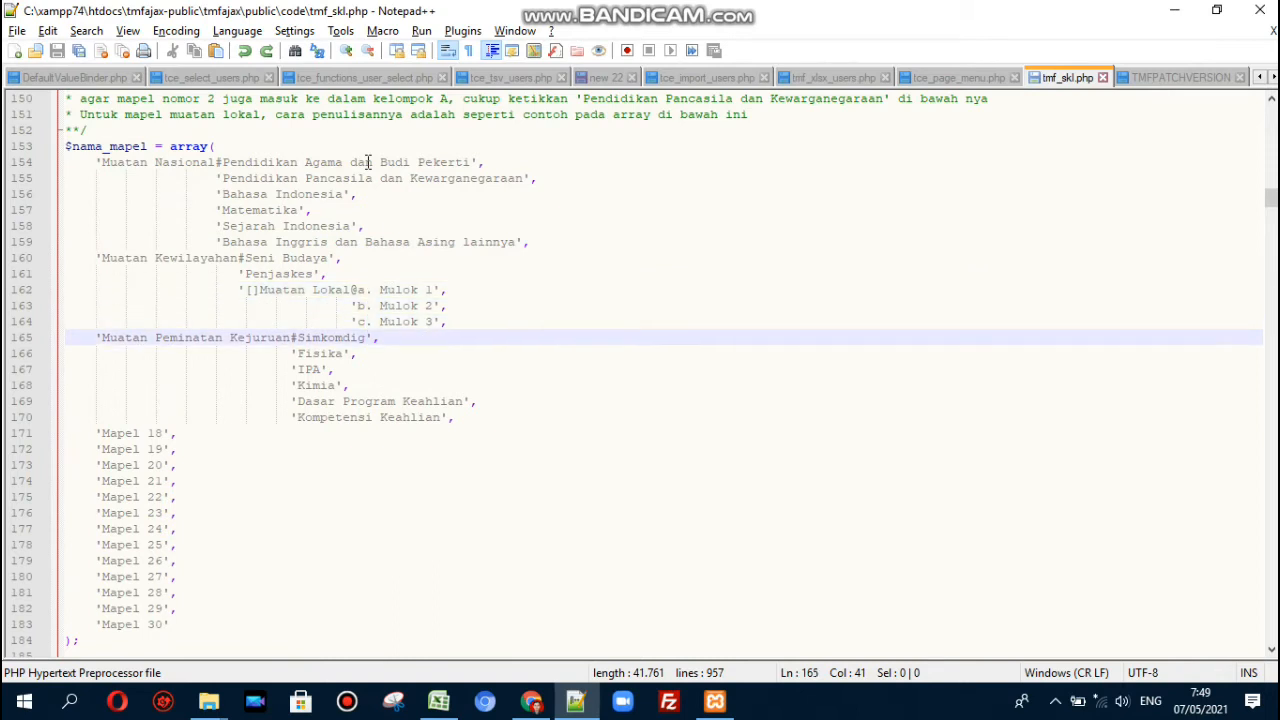
key(Down)
key(Down)
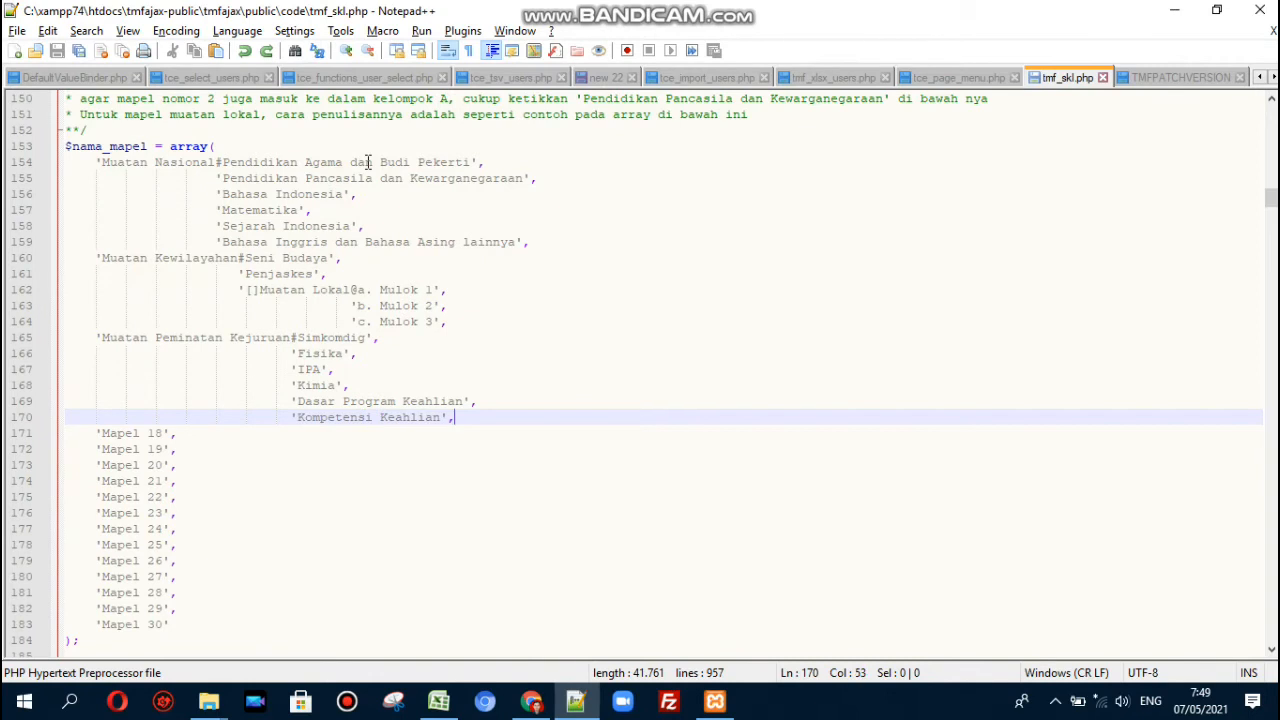
key(shift+Up)
key(shift+Up)
key(shift+Up)
key(shift+Up)
key(shift+Up)
key(shift+Up)
key(shift+Up)
key(shift+Up)
key(shift+Up)
key(shift+Up)
key(shift+Up)
key(shift+Up)
key(shift+Up)
key(shift+Up)
key(shift+Up)
key(shift+Up)
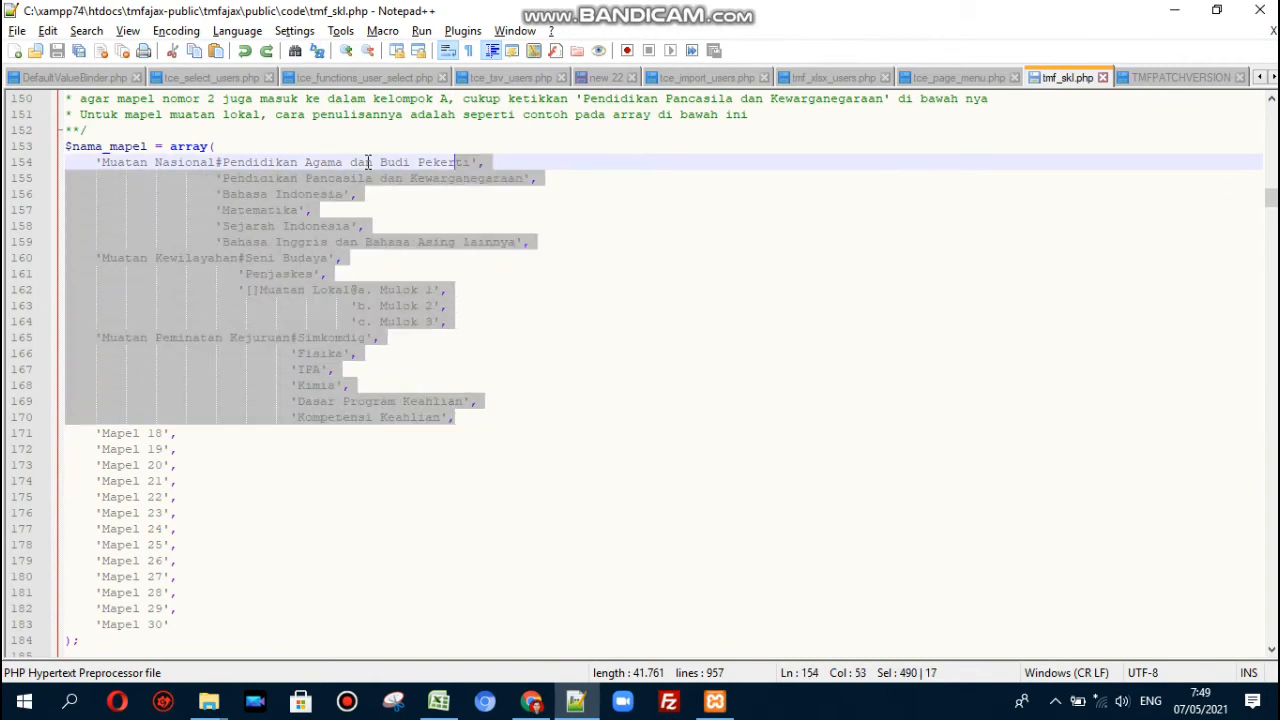
key(shift+Home)
key(alt+Tab)
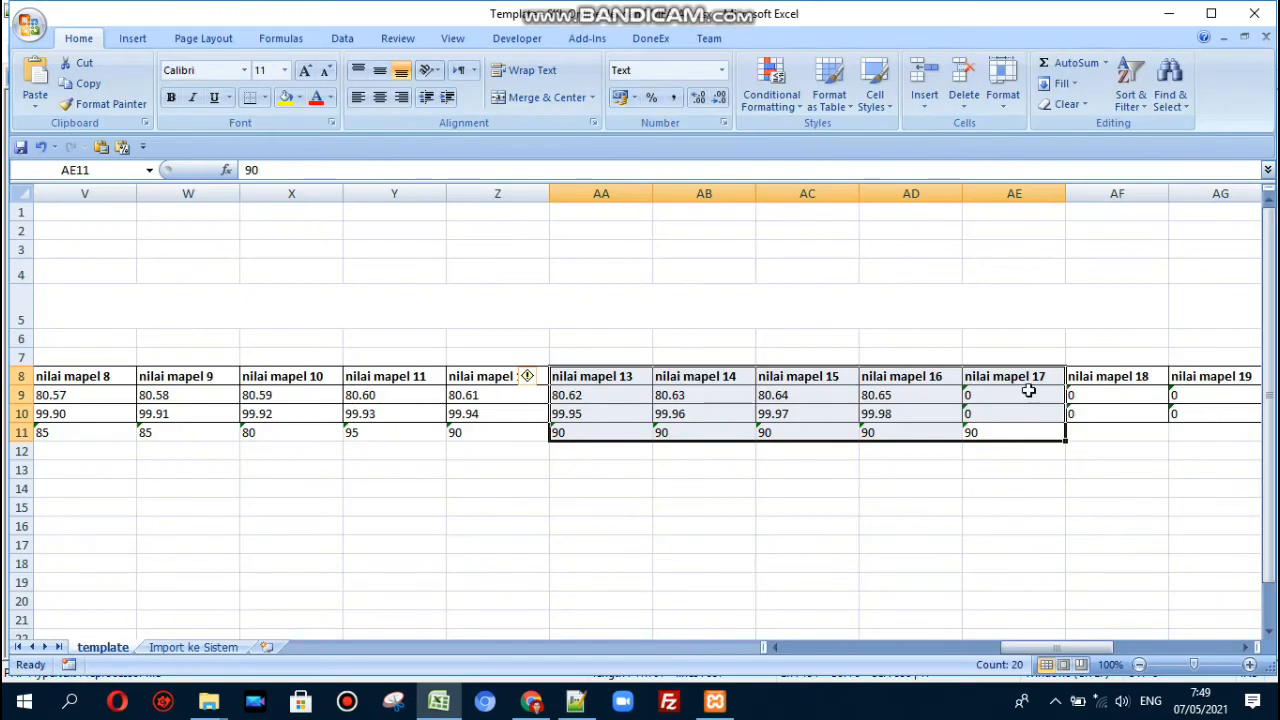
- Clear the grade selection and review the first student's username, program studi and peminatan cells
click(1004, 433)
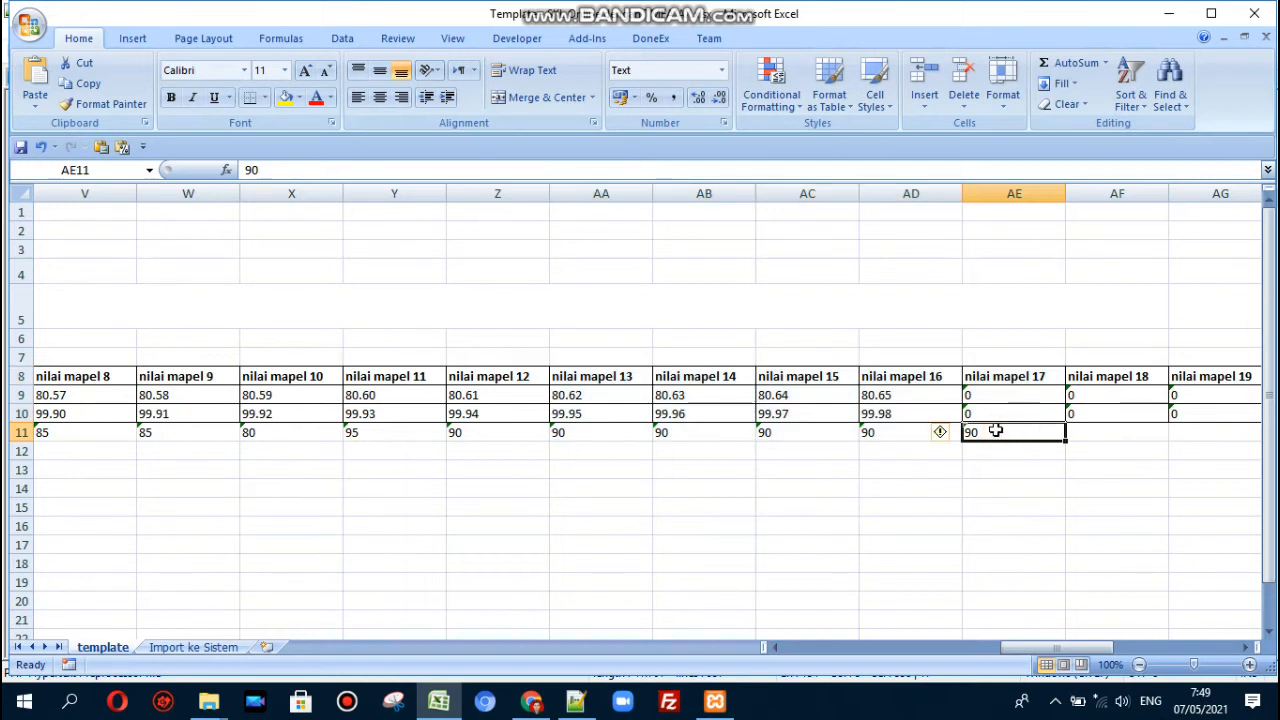
key(Left)
key(Left)
key(Left)
key(Left)
key(Left)
key(Left)
key(Left)
key(Left)
key(Left)
key(Left)
key(Left)
key(Left)
key(Left)
key(Left)
key(Left)
key(Left)
key(Left)
key(Left)
key(Left)
key(Left)
key(Up)
key(Up)
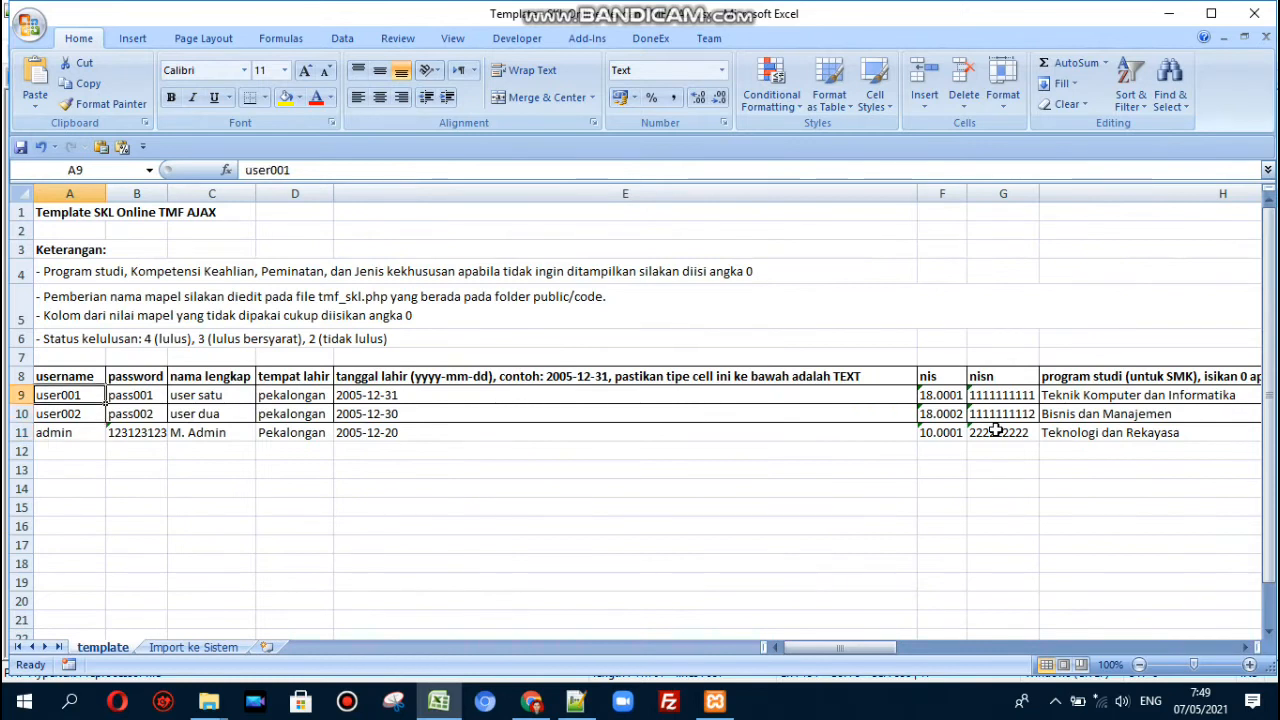
key(shift+Down)
key(Up)
key(Down)
key(Down)
key(Right)
key(Up)
key(Right)
key(Right)
key(Right)
key(Right)
key(Right)
key(Right)
key(Right)
key(Right)
key(Right)
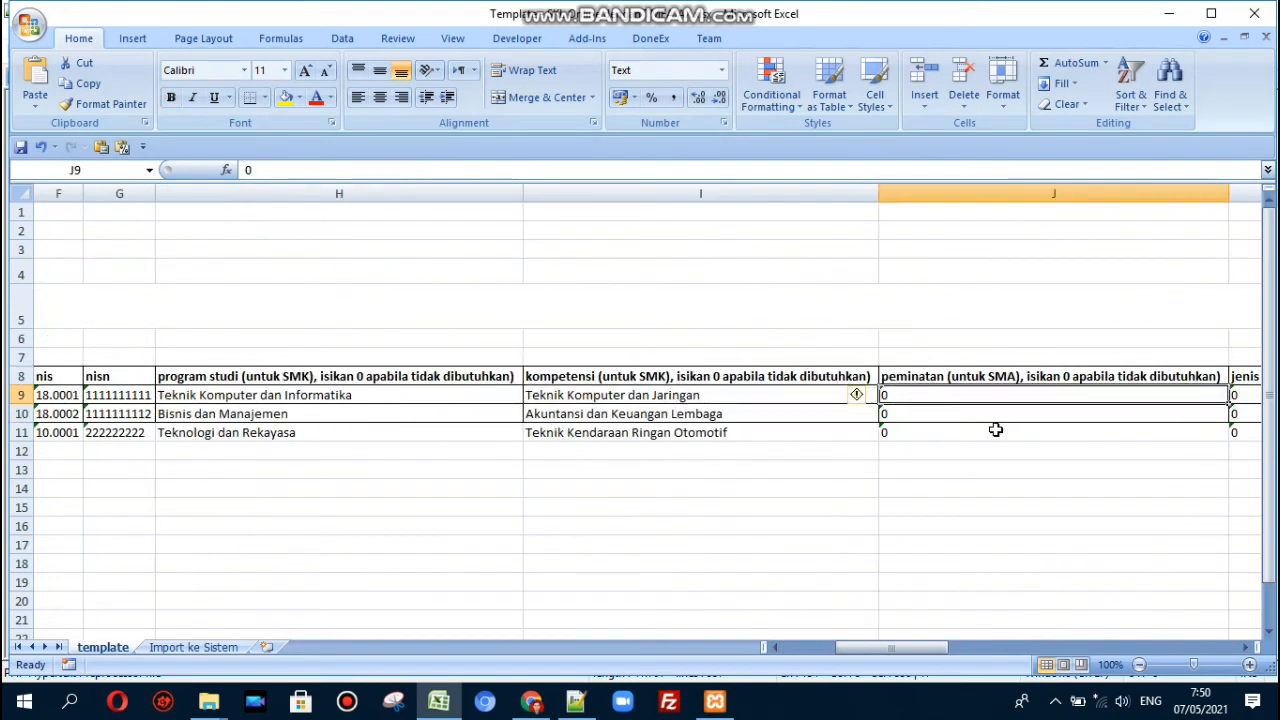
key(Left)
key(Left)
key(Left)
key(Left)
key(Right)
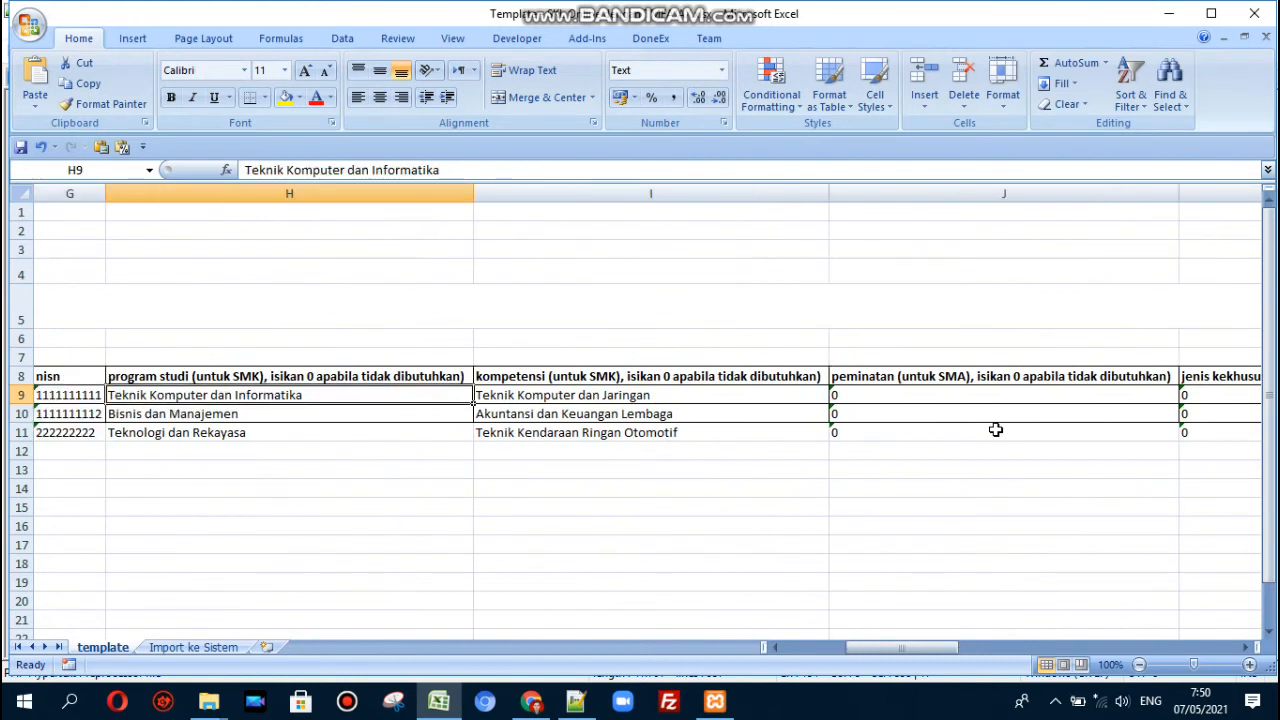
- Compare the first two students' program studi and move along to nilai mapel 1
key(Down)
key(Up)
key(Down)
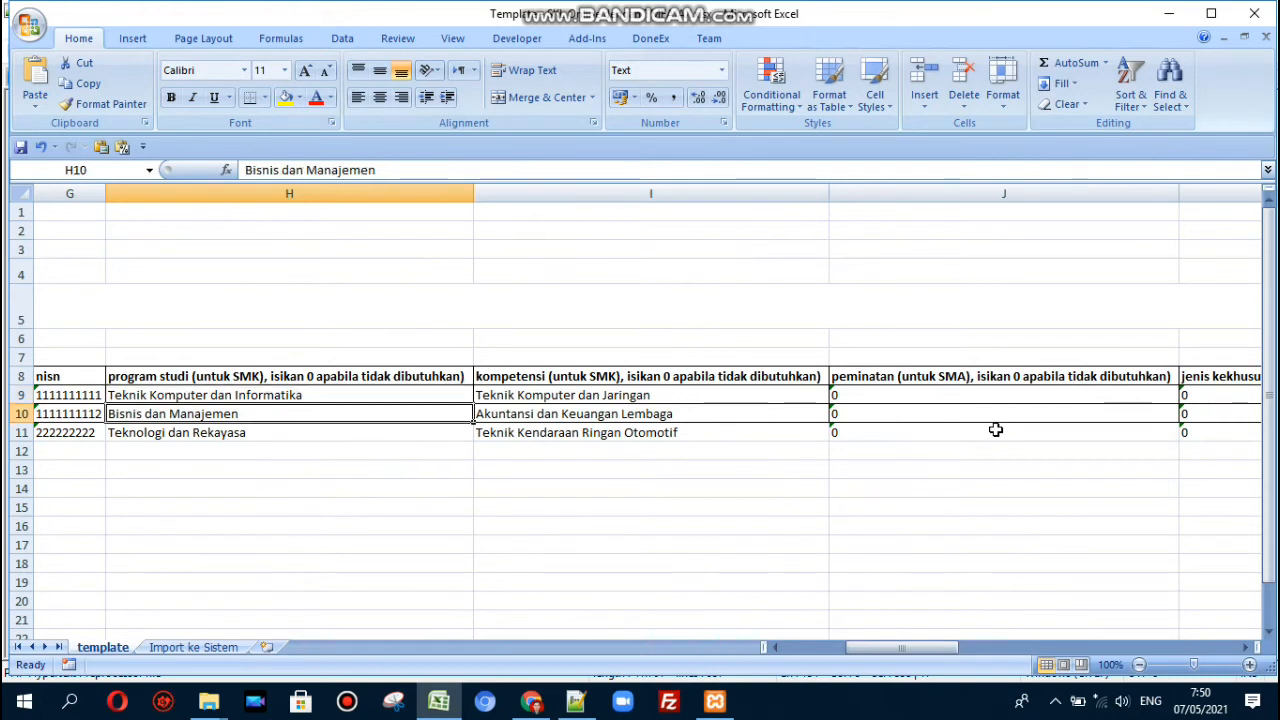
key(Right)
key(Right)
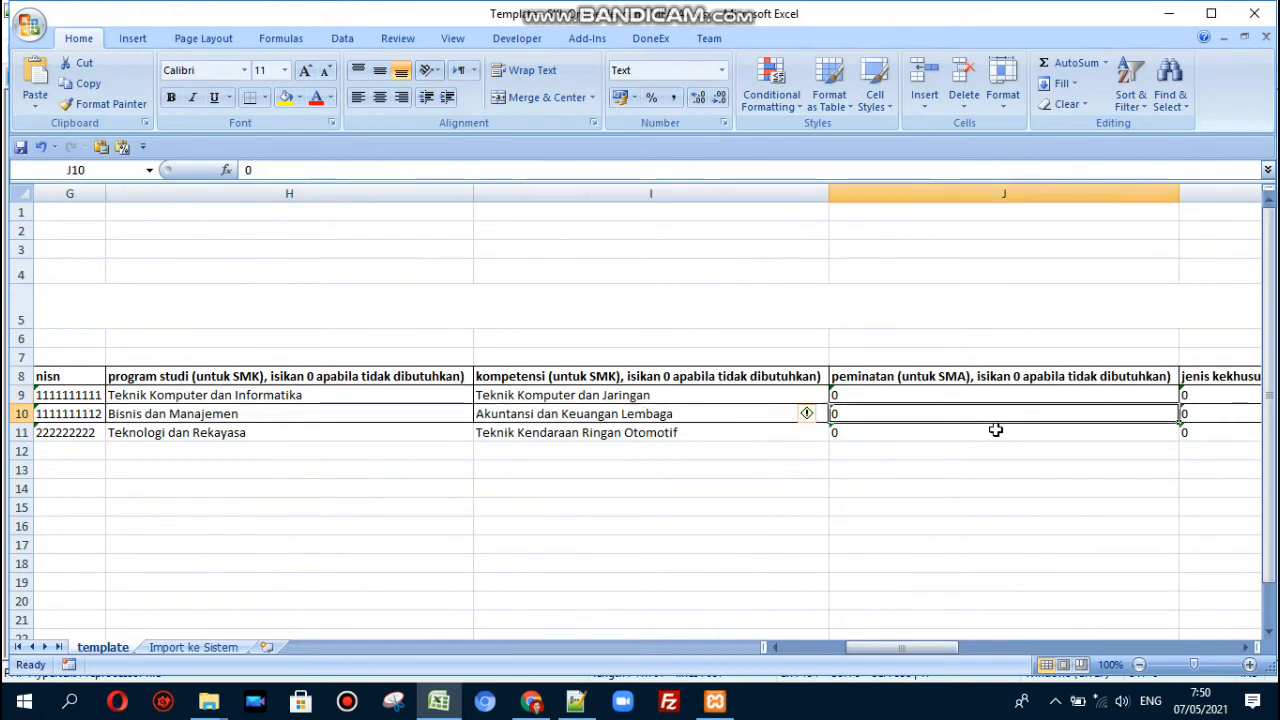
key(Right)
key(Left)
key(Left)
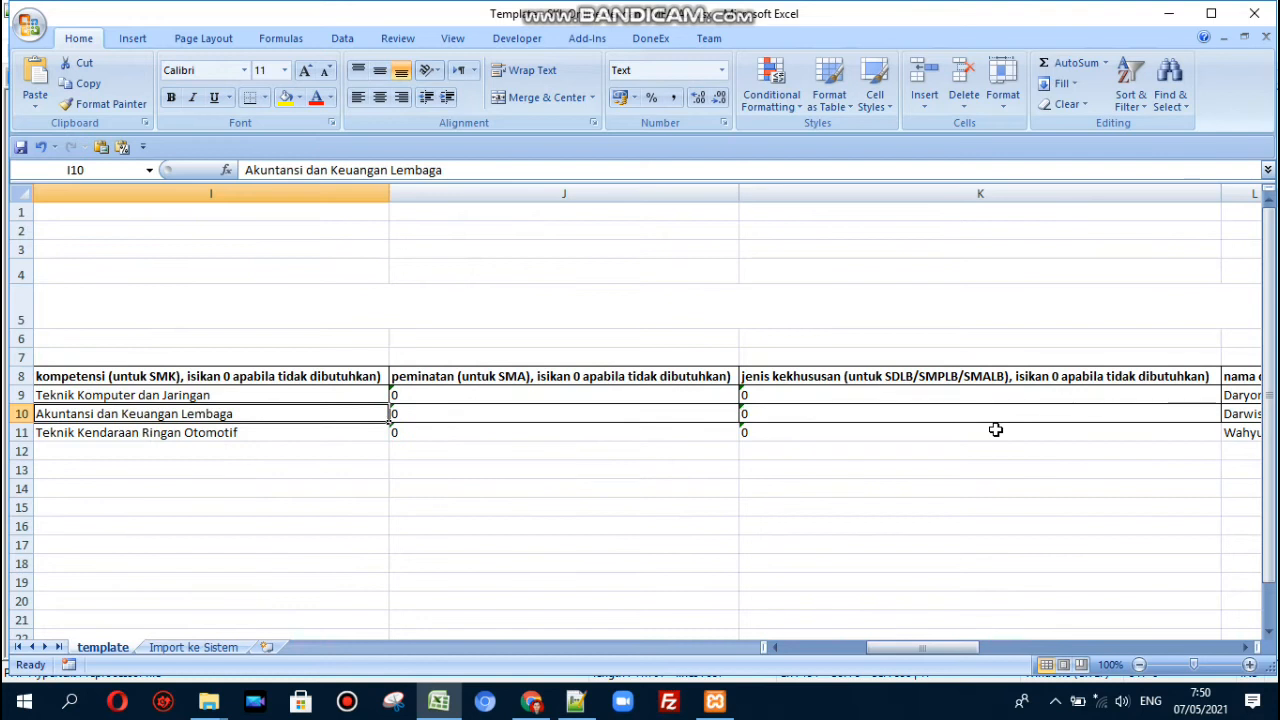
key(Right)
key(Right)
key(Right)
key(Right)
key(Right)
key(Right)
key(Right)
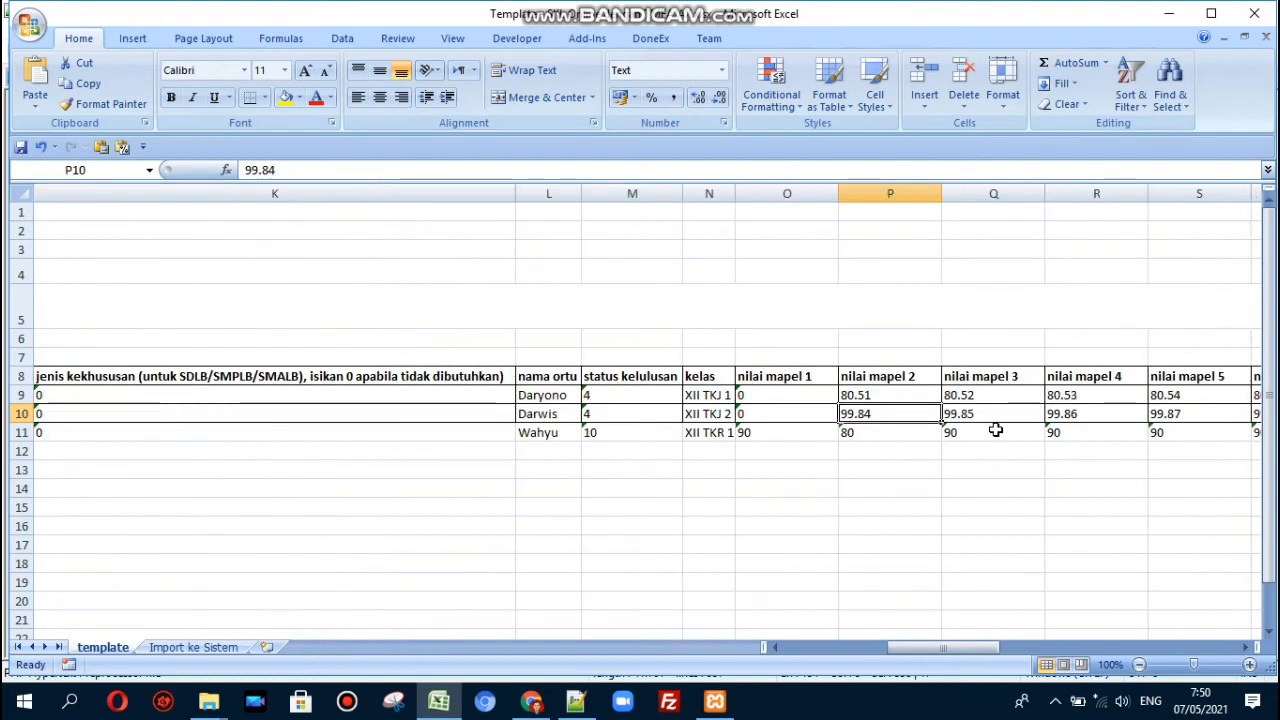
key(Left)
key(Up)
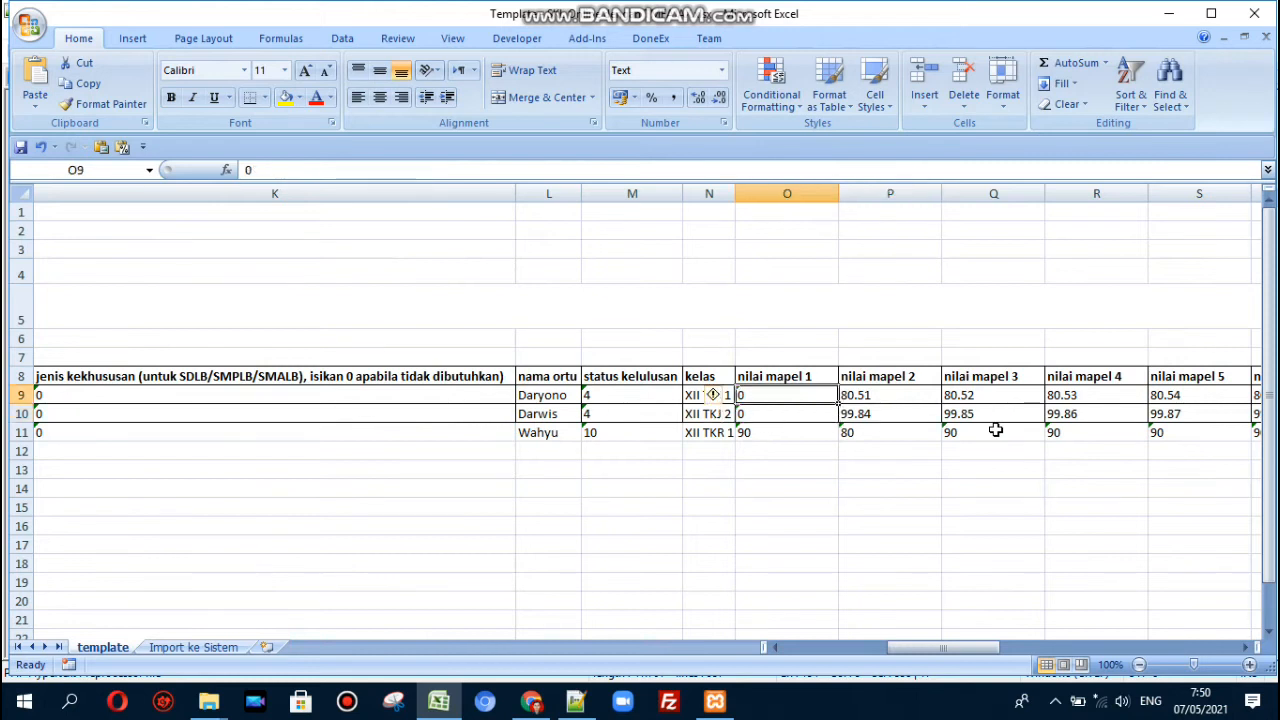
- Set nilai mapel 1 to 90 in O9 and 85 in O10
text(90)
key(Return)
text(85)
key(Return)
key(Up)
key(Up)
key(Left)
key(Left)
key(Left)
key(Left)
key(Left)
key(Left)
key(Left)
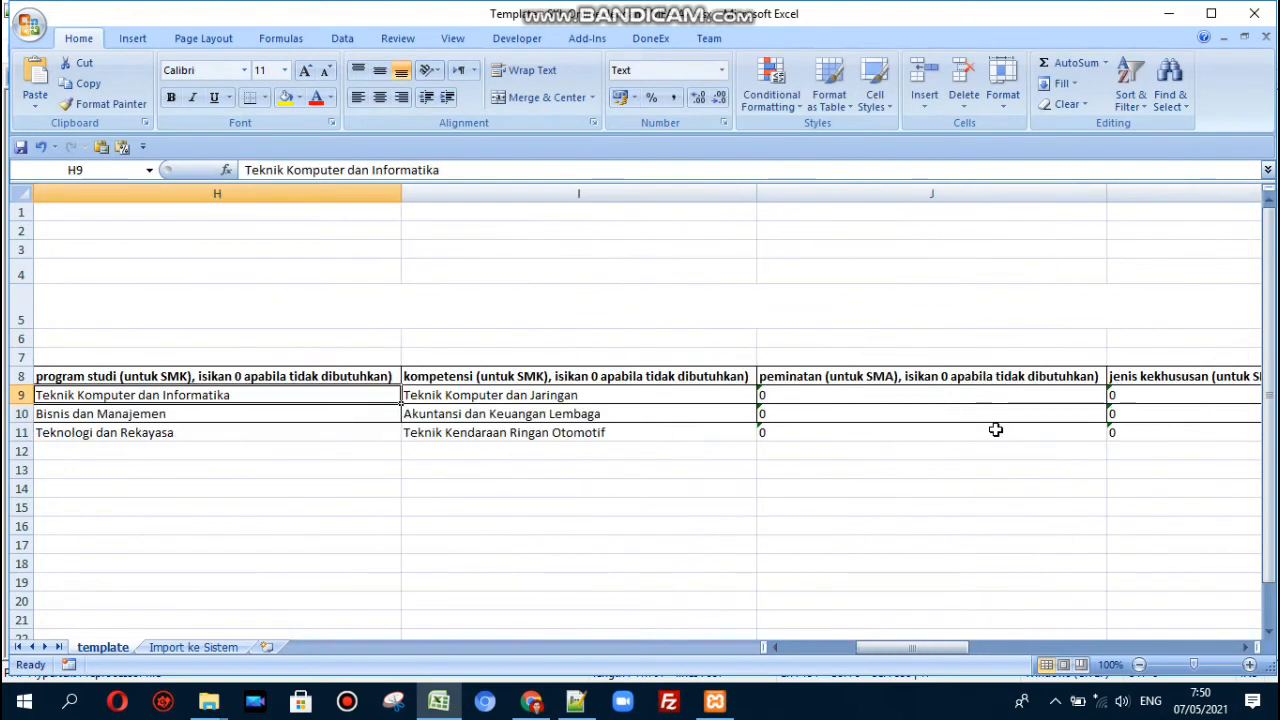
key(alt+Tab)
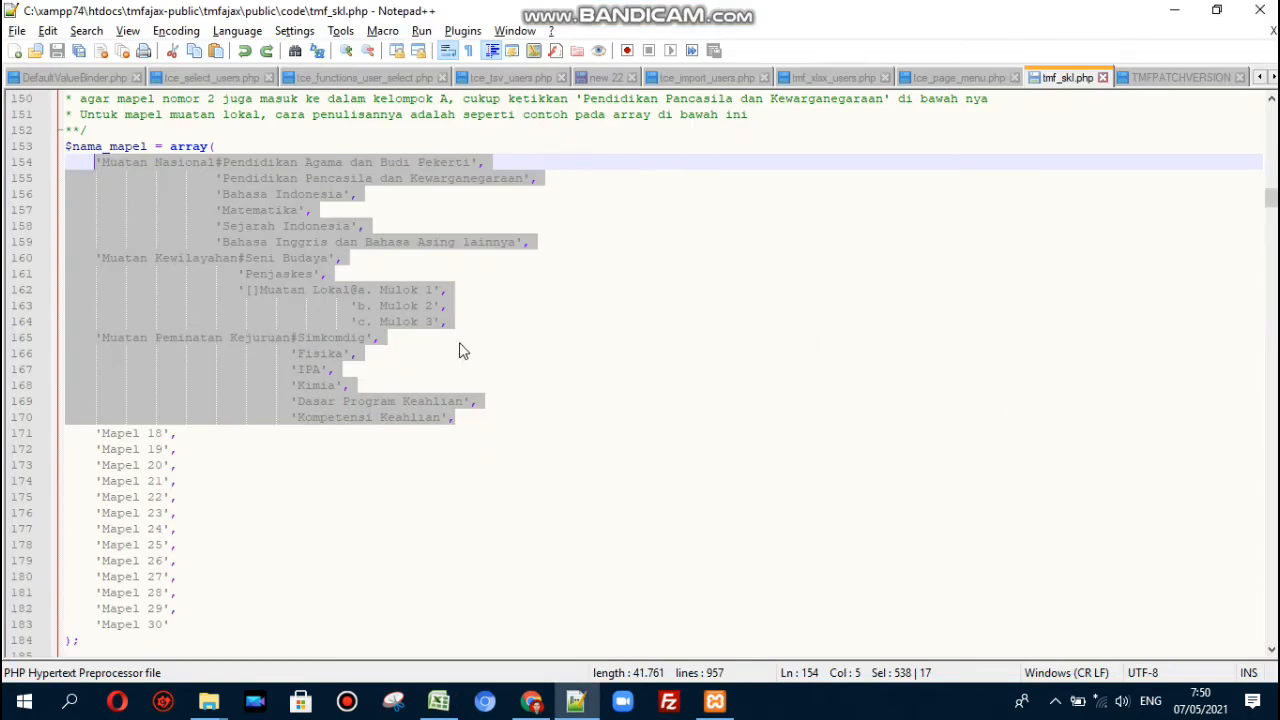
- Pick out the Fisika, IPA and Kimia subject names in tmf_skl.php
click(423, 353)
double_click(318, 353)
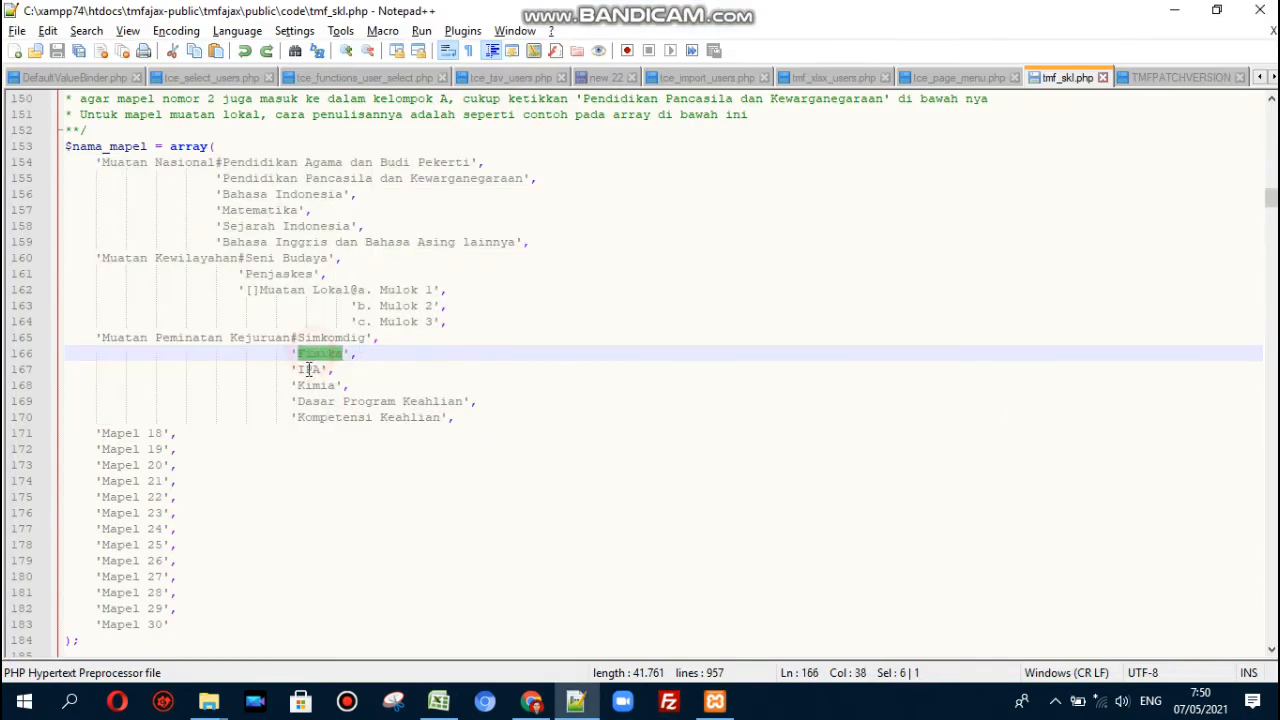
double_click(307, 369)
double_click(309, 386)
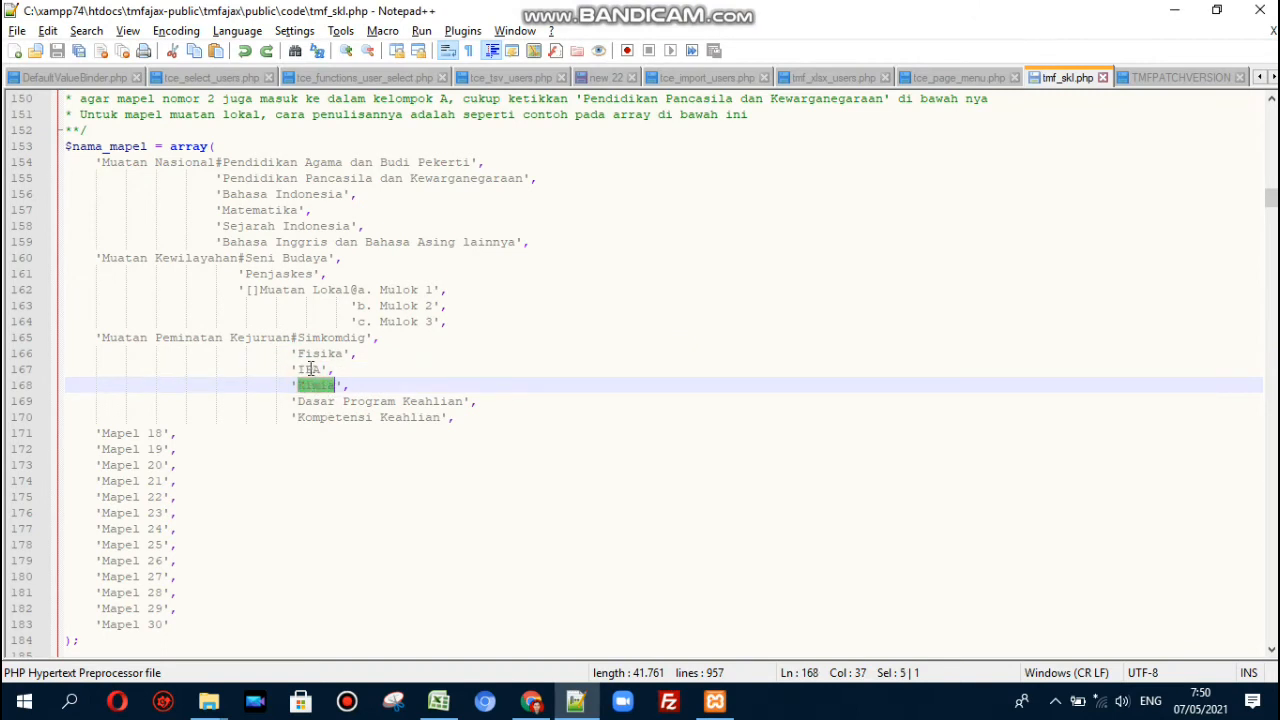
double_click(310, 353)
- Select the second student's row 10 in the Excel template
key(alt+Tab)
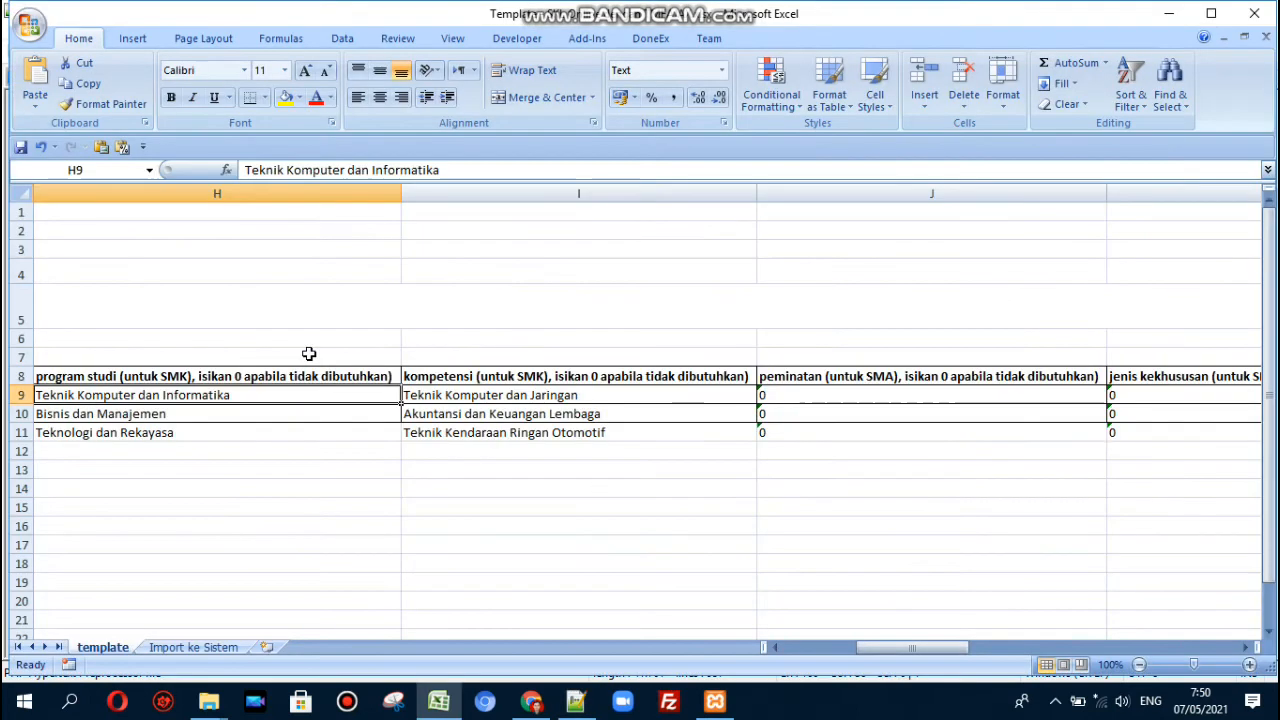
key(Down)
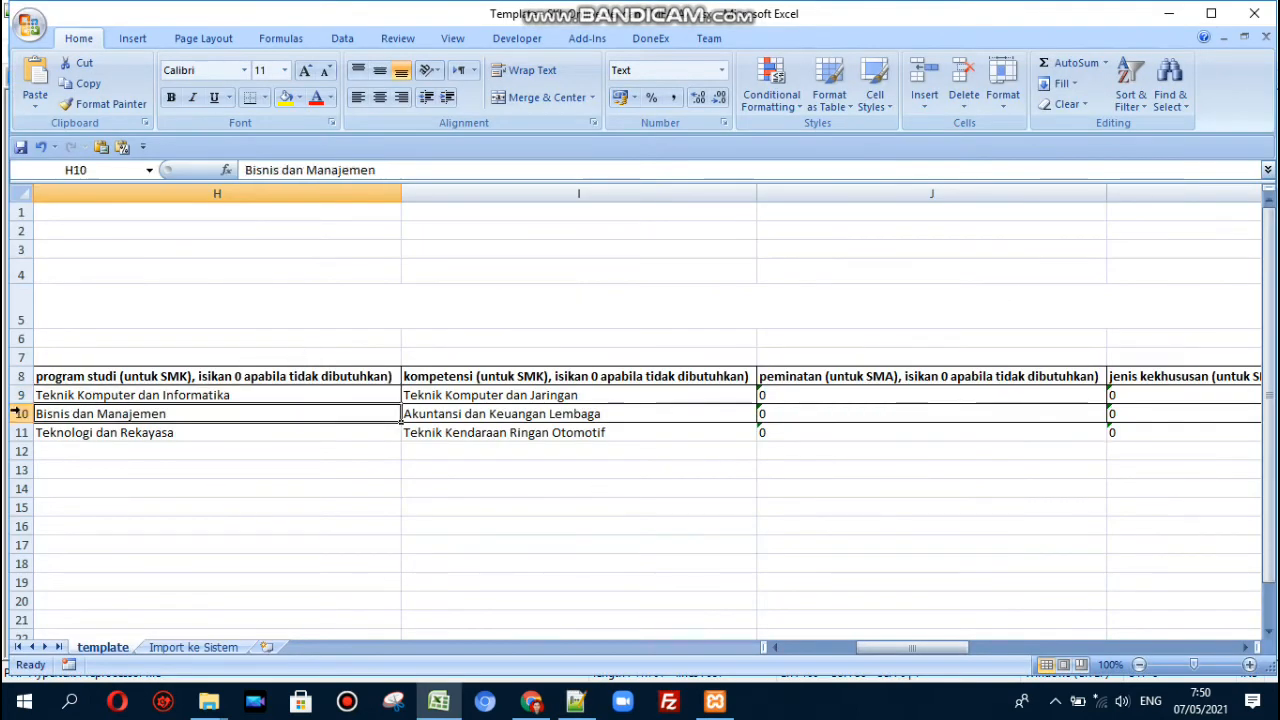
click(20, 413)
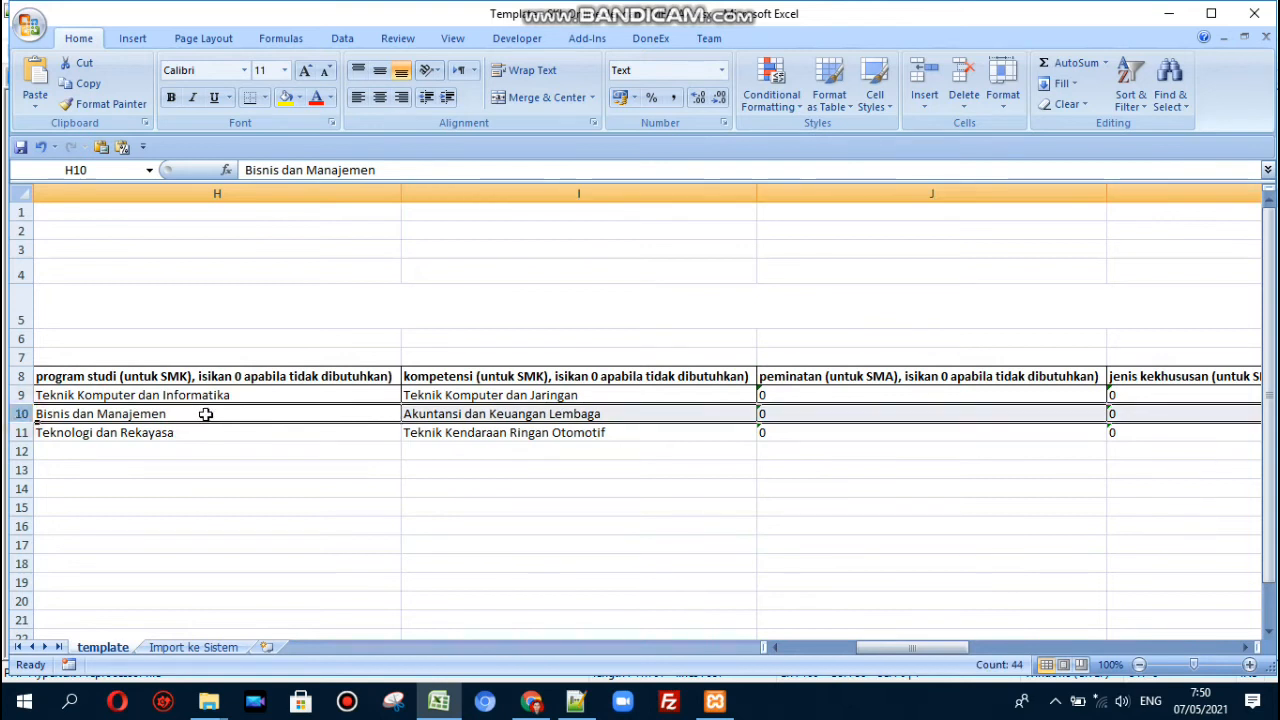
- Compare the endings of the Fisika, IPA and Kimia entries on lines 166–168
key(alt+Tab)
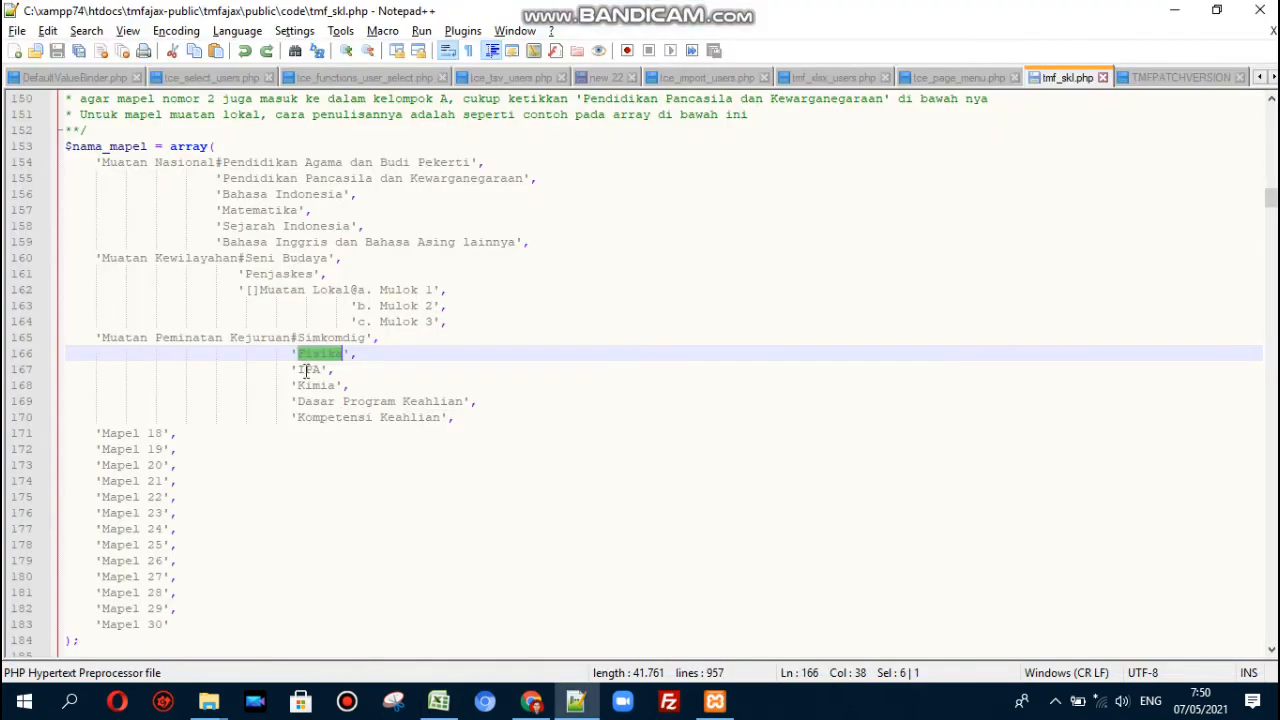
double_click(306, 370)
double_click(372, 354)
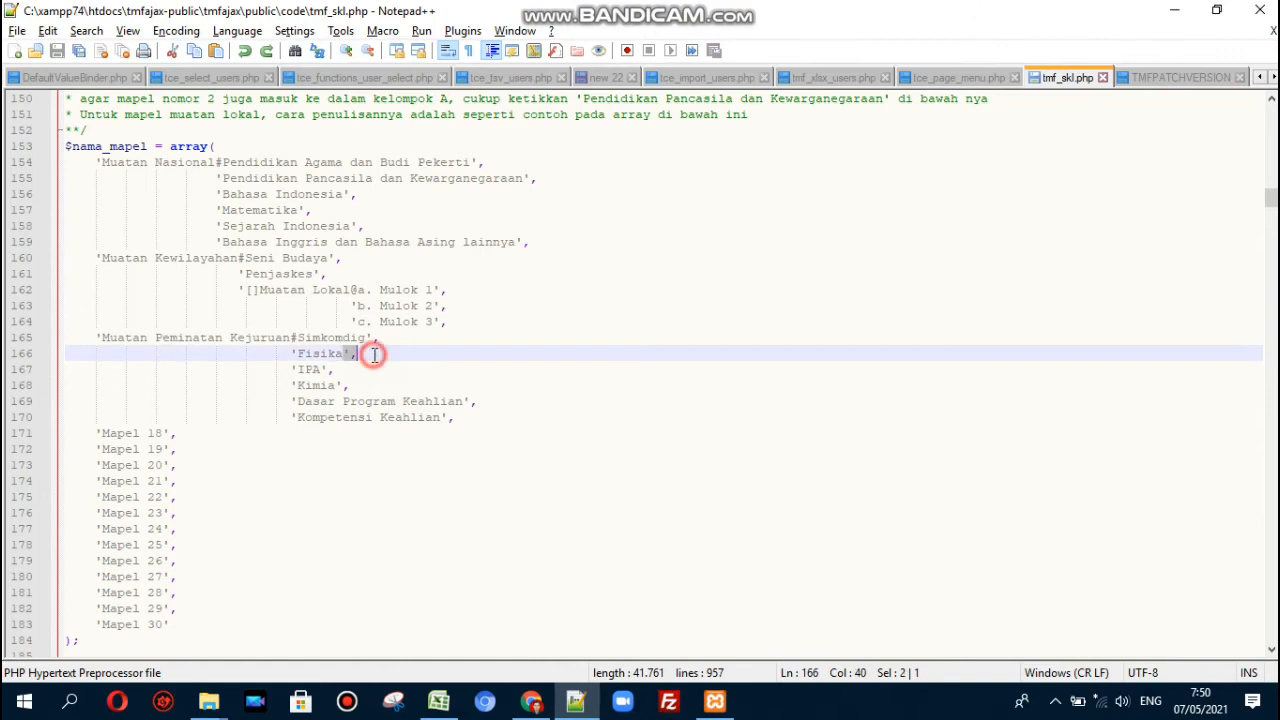
click(364, 384)
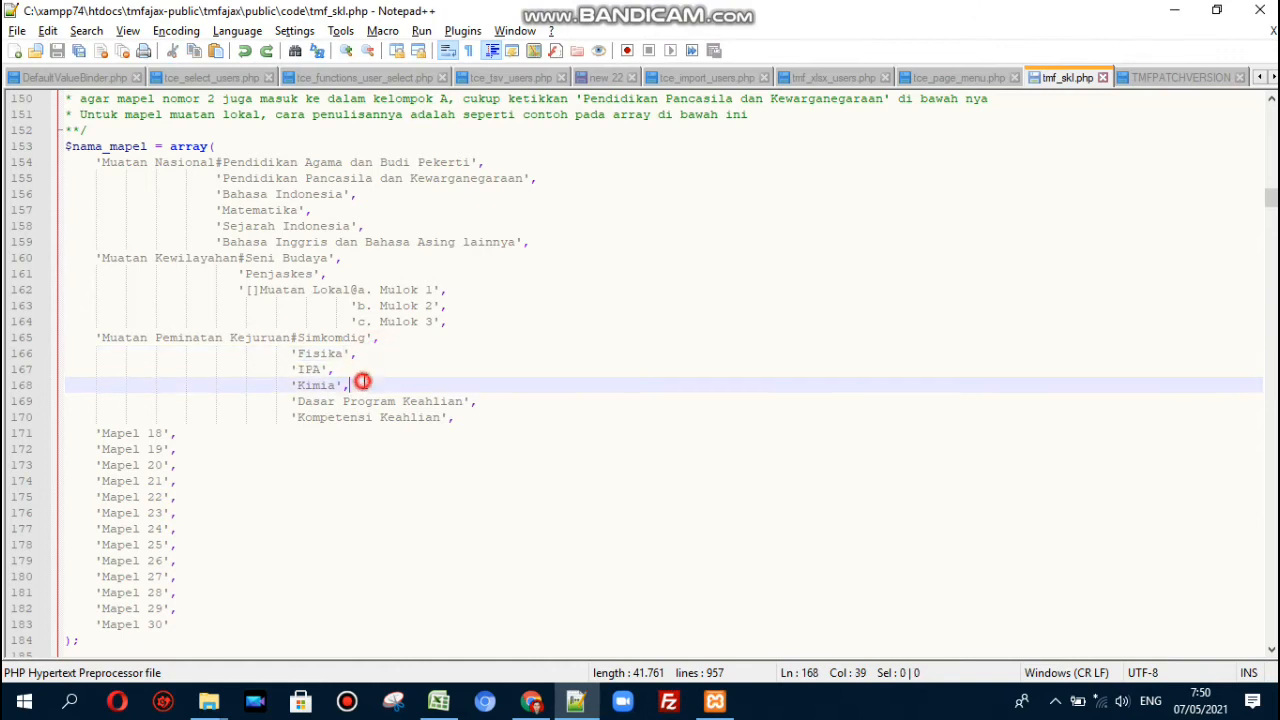
double_click(306, 369)
click(356, 370)
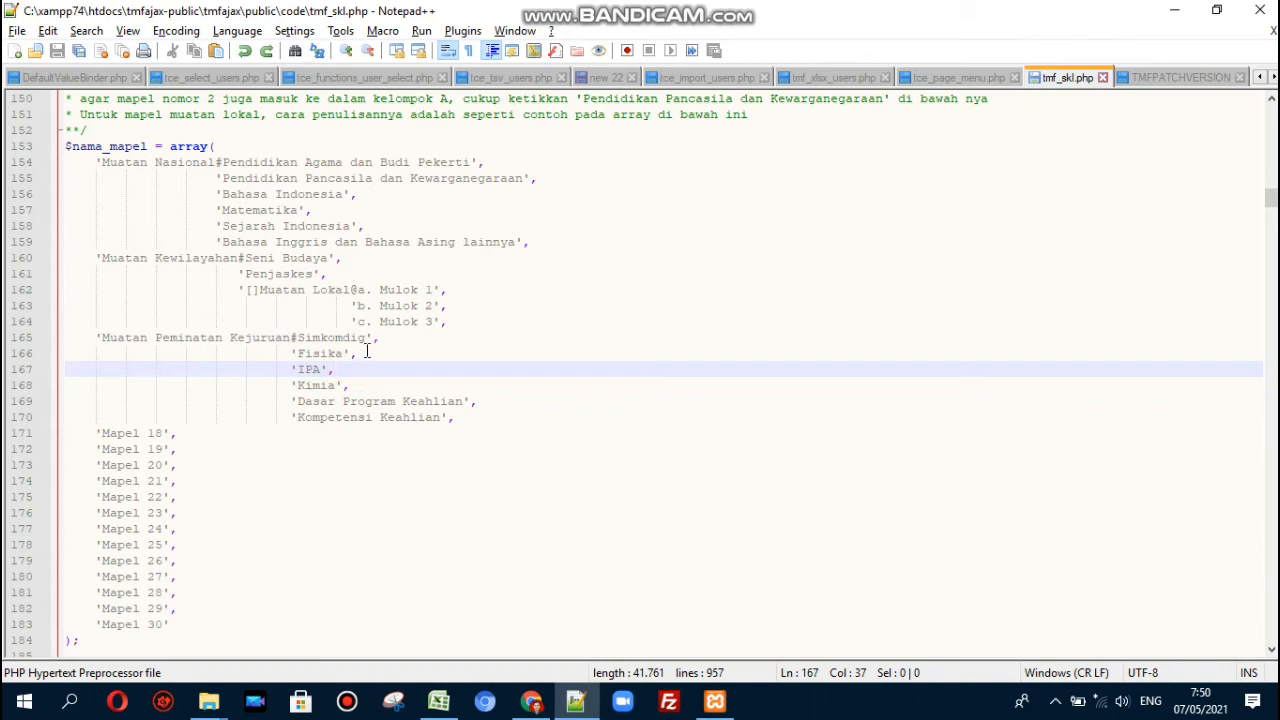
click(366, 352)
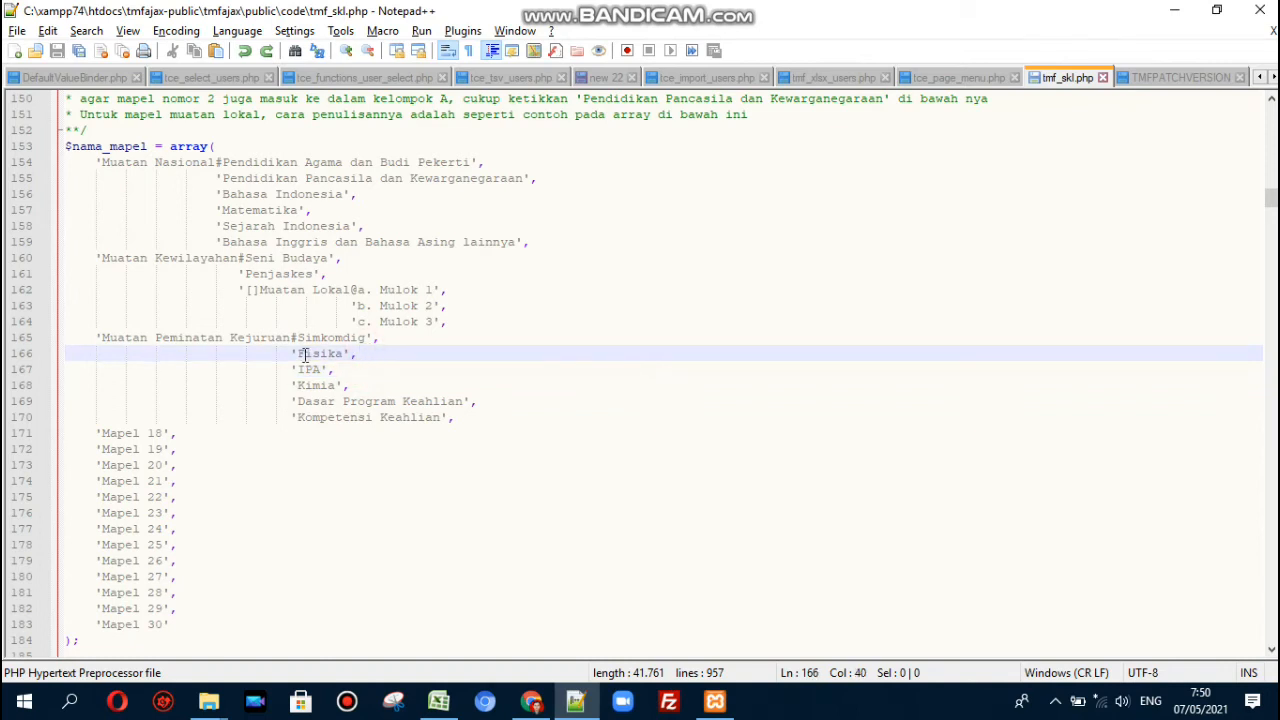
click(364, 385)
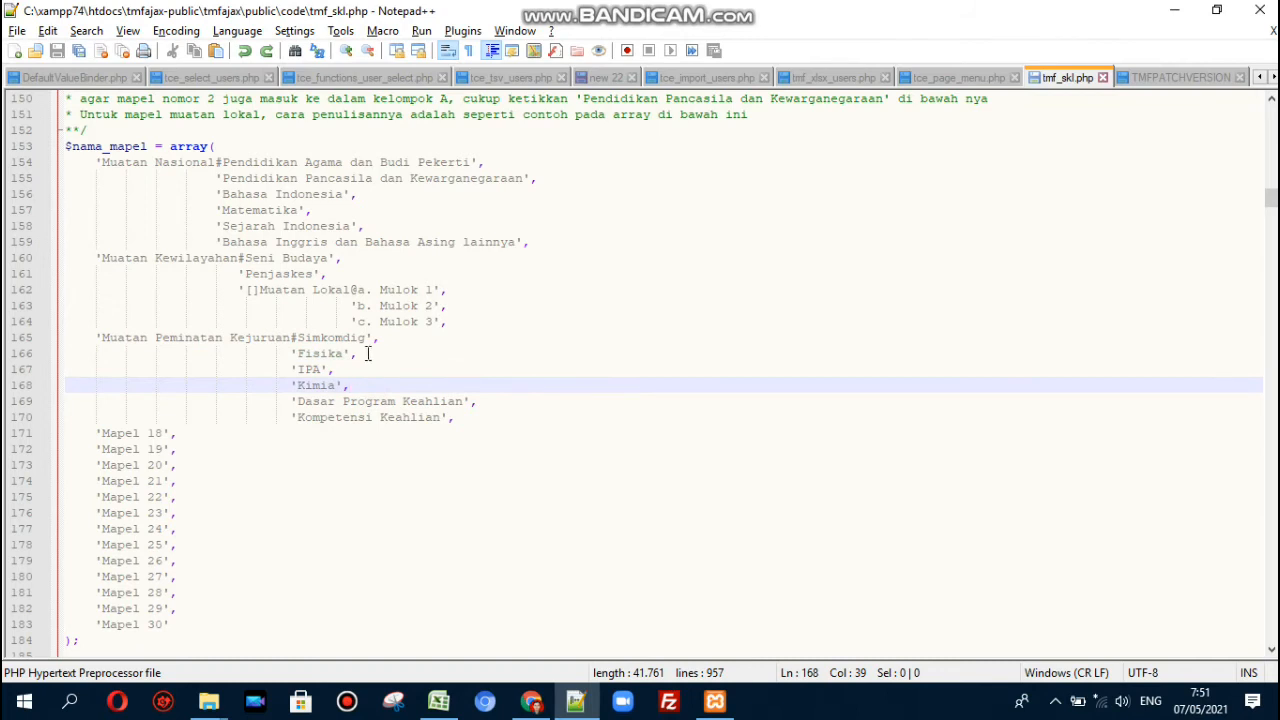
click(367, 354)
click(369, 386)
click(369, 354)
click(379, 383)
click(367, 353)
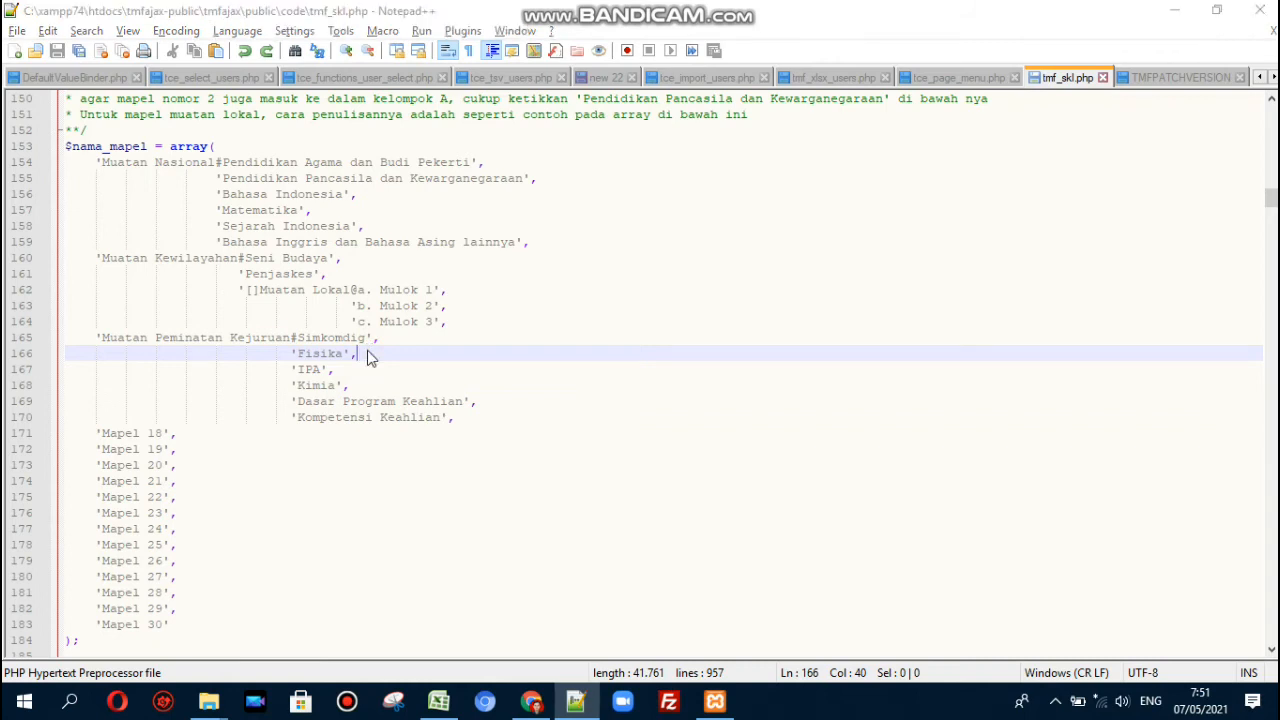
- Back in Excel, move to row 10's nilai mapel 13 score in AA10
key(alt+Tab)
key(Right)
key(Right)
key(Right)
key(Right)
key(Right)
key(Right)
key(Right)
key(Right)
key(Right)
key(Right)
key(Right)
key(Right)
key(Right)
key(Right)
key(Right)
key(Right)
key(Right)
key(Right)
key(Right)
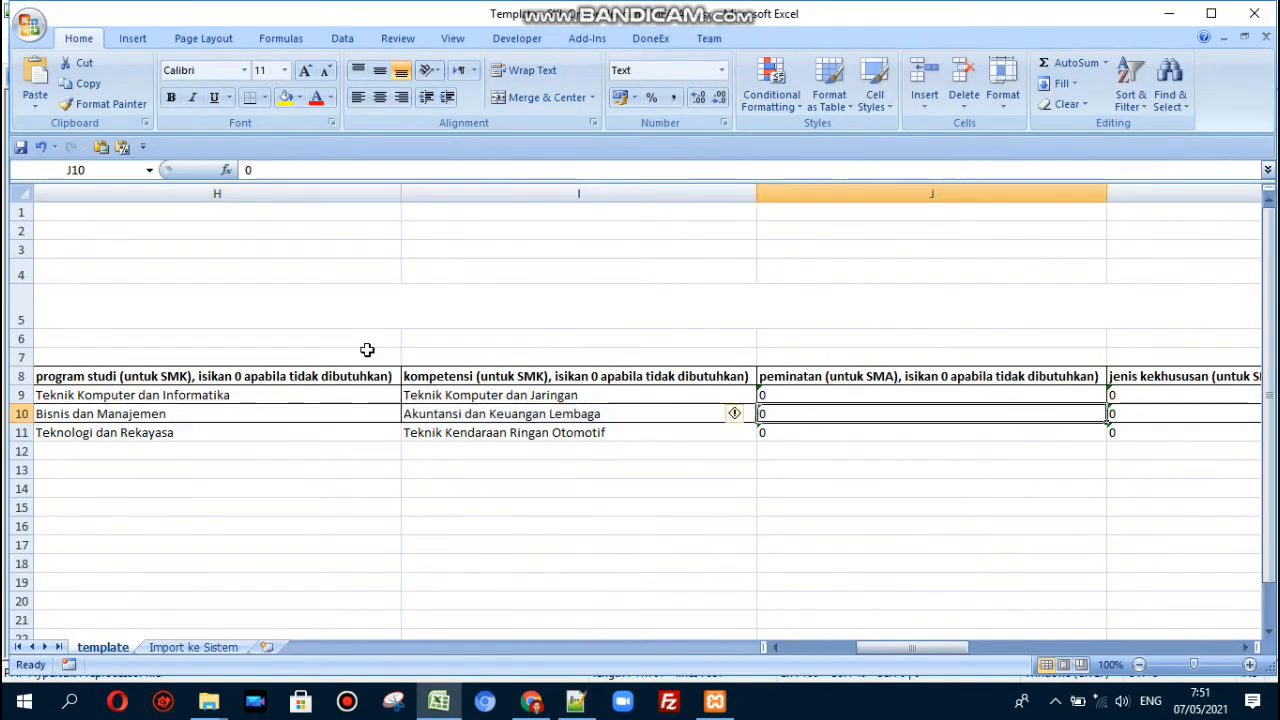
key(Right)
key(Left)
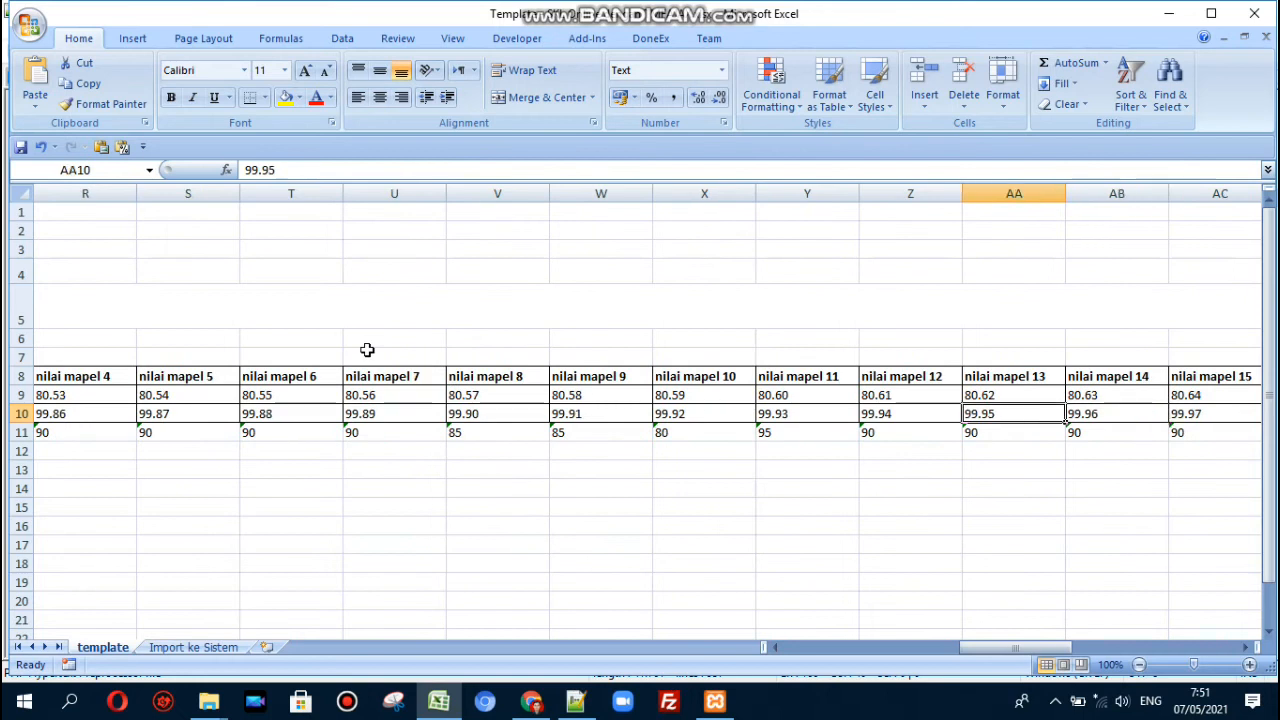
- Set row 10's nilai mapel 13 and 15 scores to 0
text(0)
key(Right)
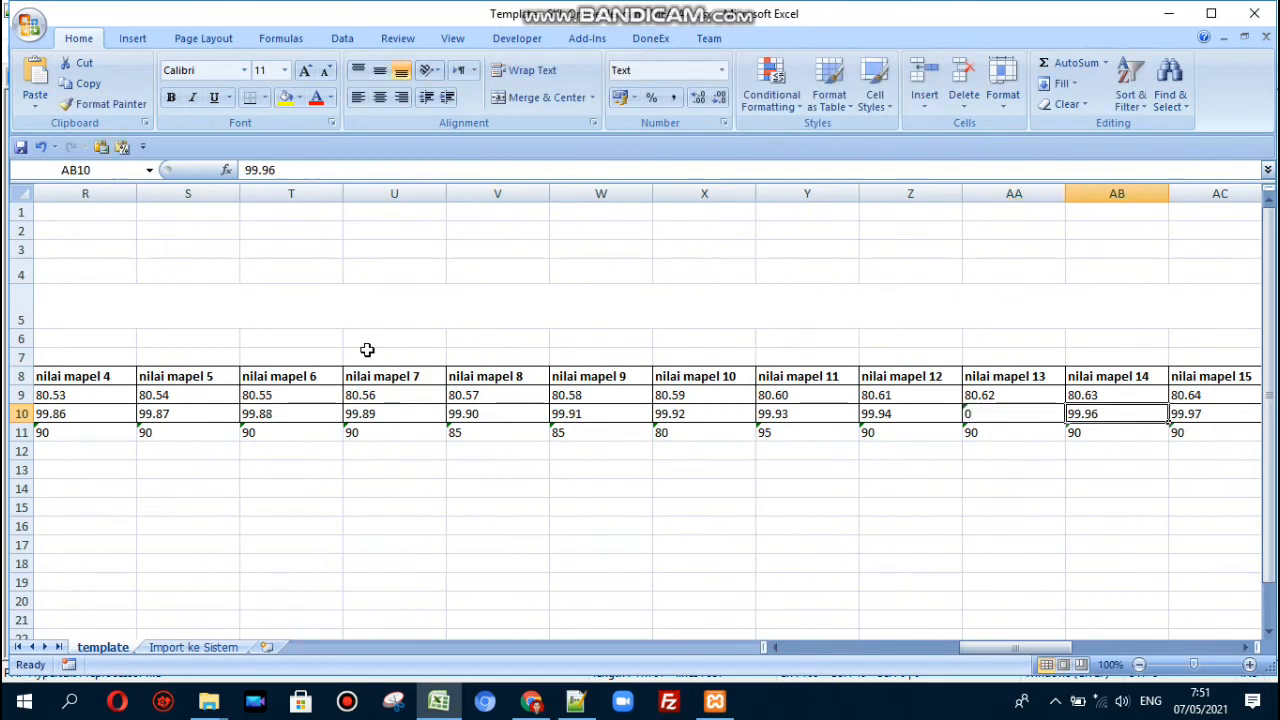
key(Right)
text(0)
key(Right)
key(Right)
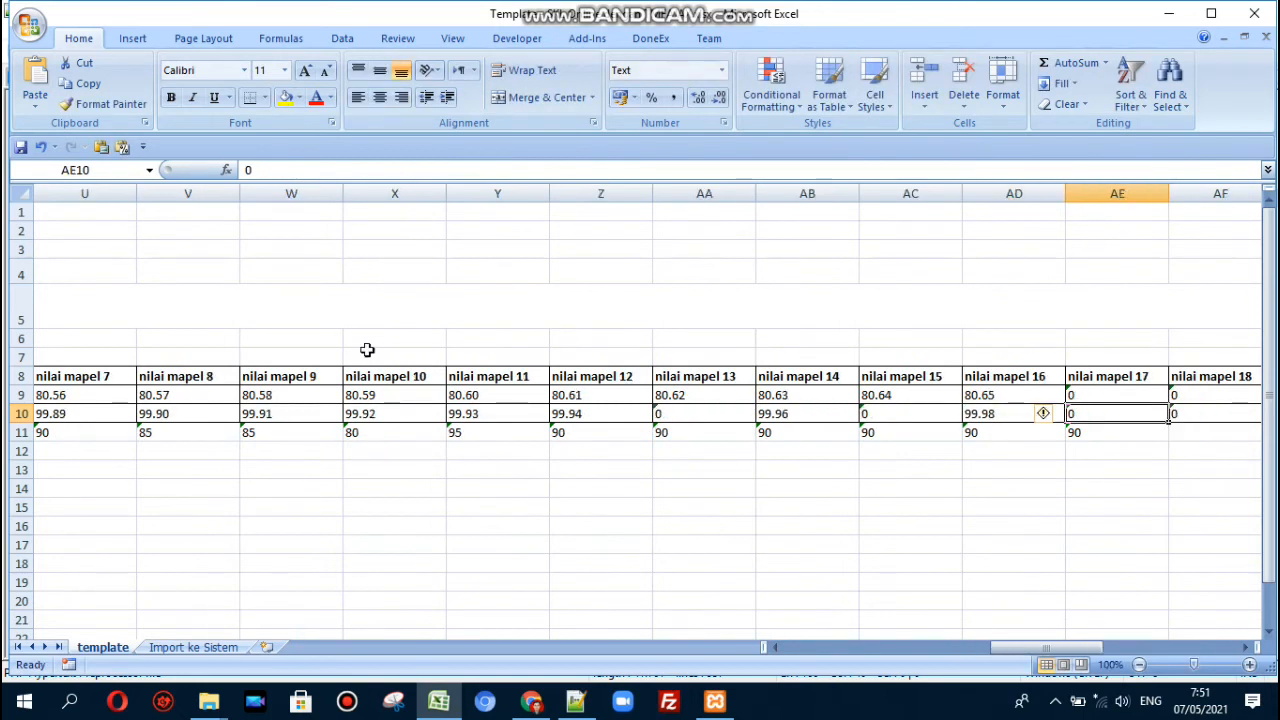
- Set nilai mapel 17 to 85 for the first two students in AE9 and AE10
key(Up)
key(Down)
key(Up)
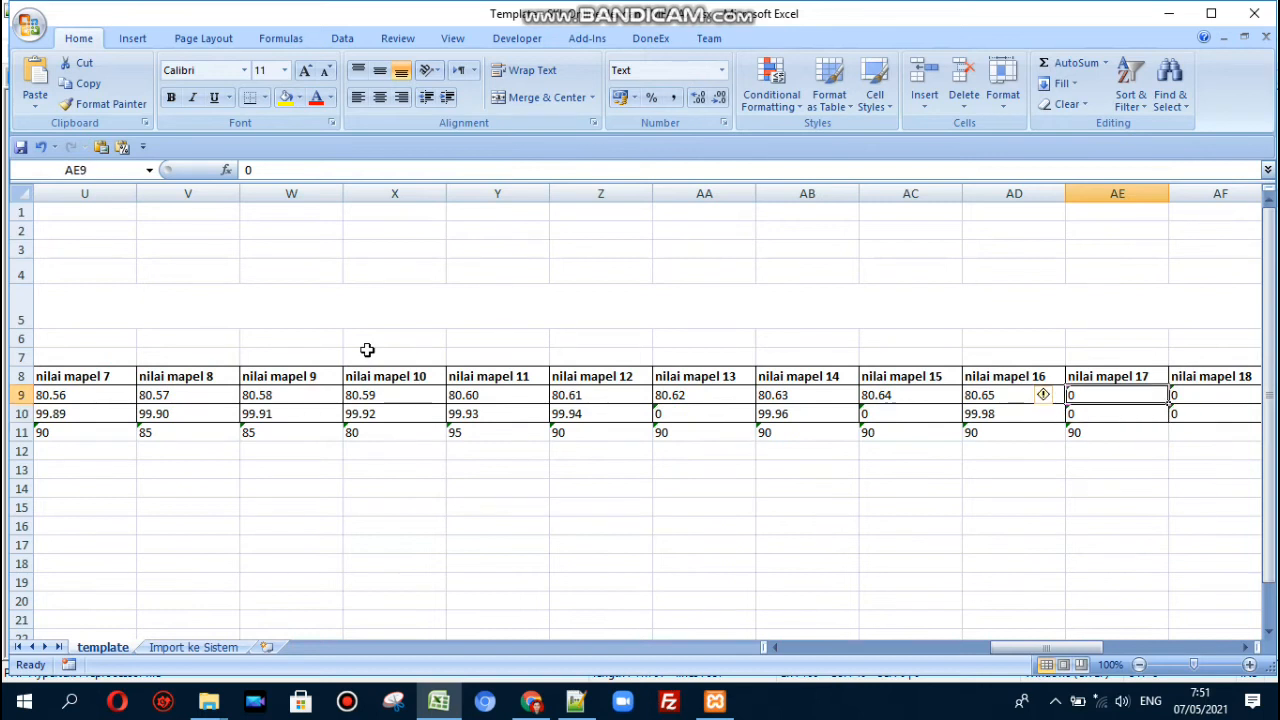
text(85)
key(Return)
text(85)
key(Return)
key(Up)
key(Left)
key(Left)
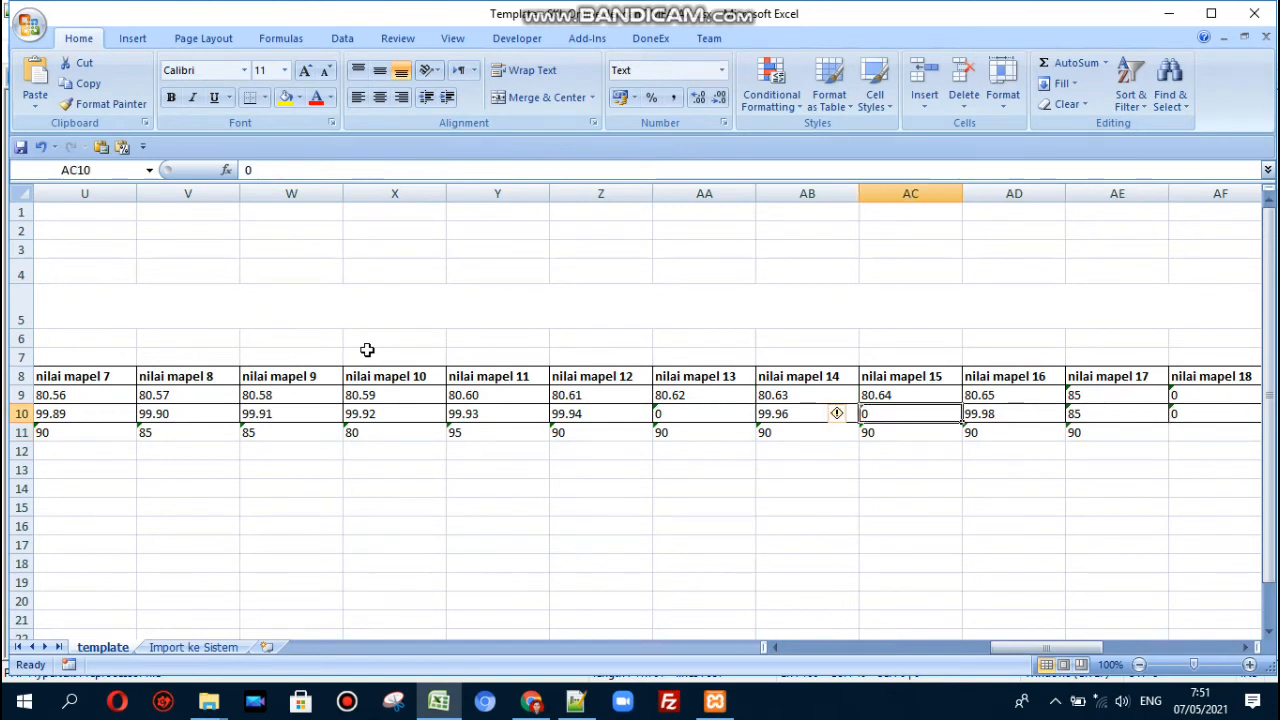
key(Left)
key(Left)
key(Left)
key(Left)
key(Left)
key(Left)
key(Left)
key(Left)
key(Left)
key(Left)
key(Left)
key(Left)
key(Left)
key(Left)
key(Left)
key(Left)
key(Left)
key(Left)
key(Left)
key(Left)
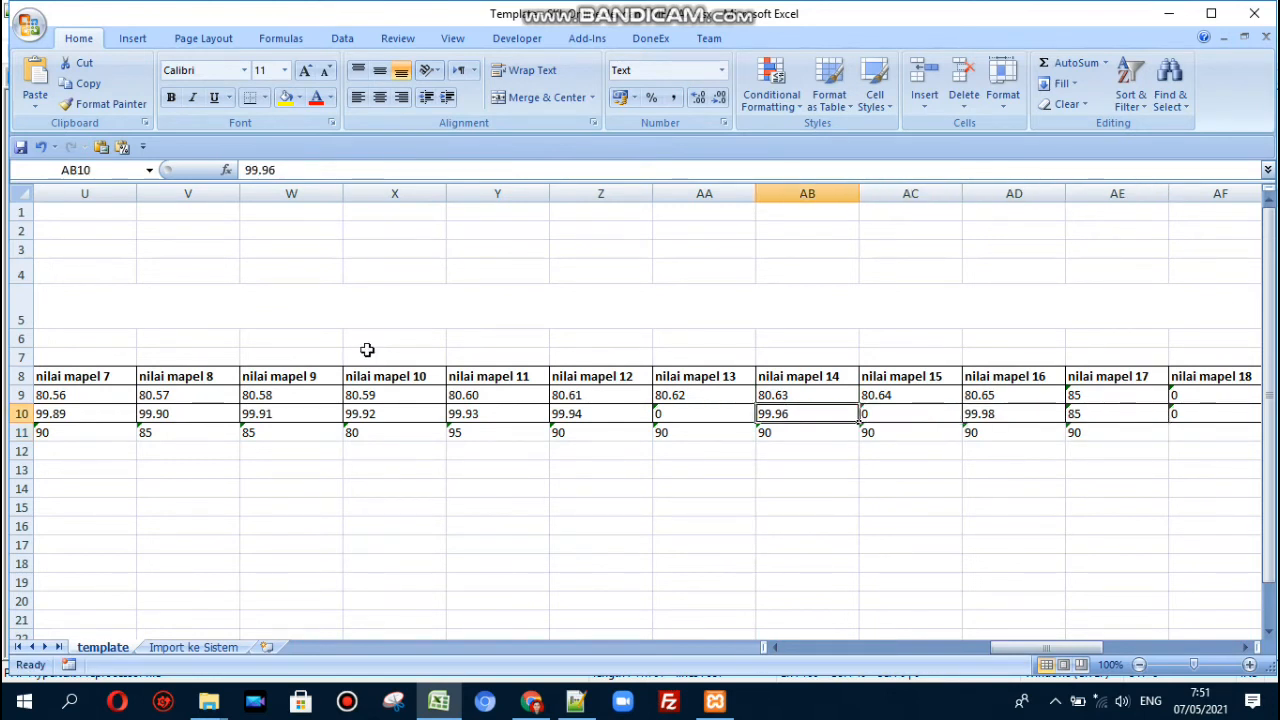
key(Left)
key(Left)
key(Left)
key(Left)
key(Left)
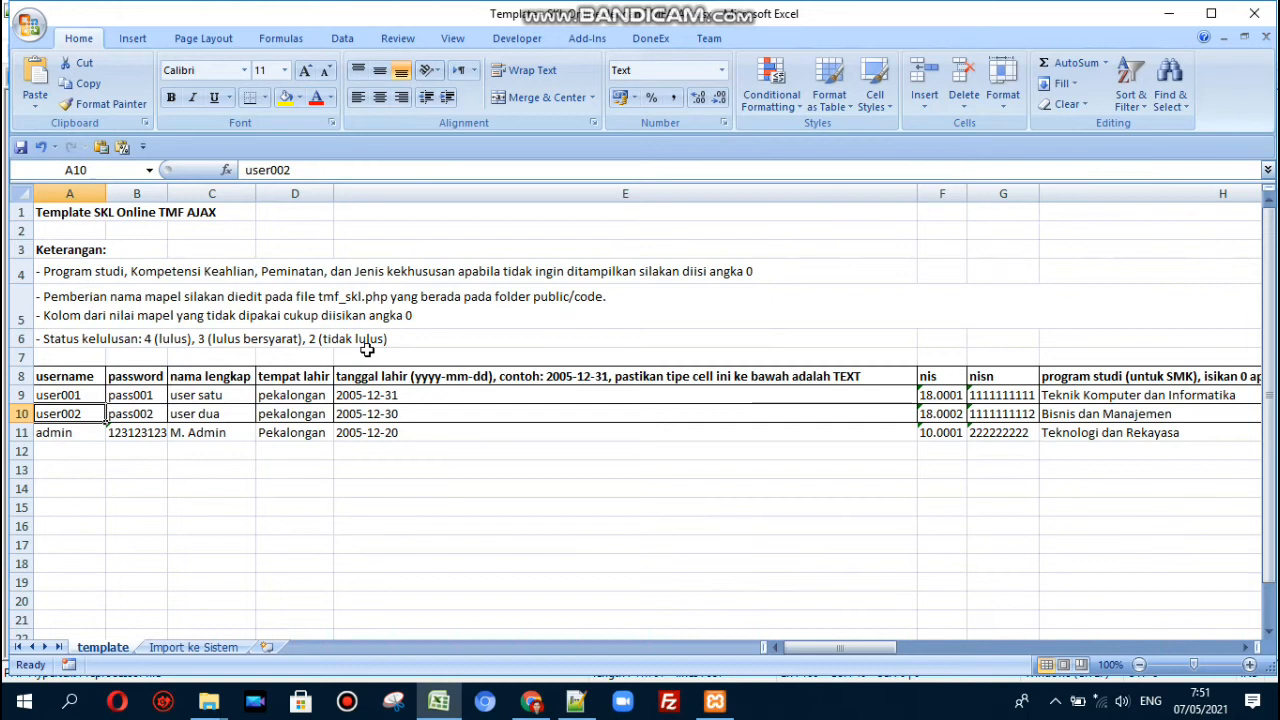
- On the Import ke Sistem sheet, fill row 2's A2:P2 formulas down to row 4
click(190, 647)
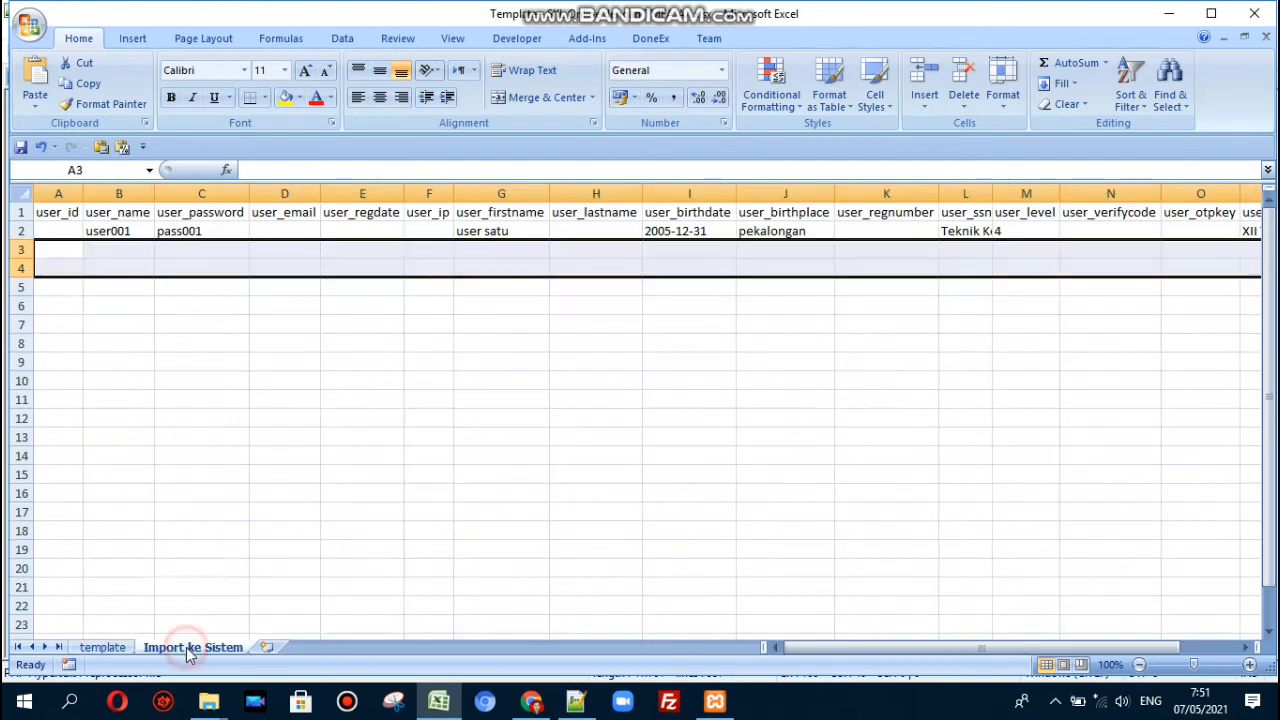
click(54, 235)
key(shift+Right)
key(shift+Right)
key(shift+Right)
key(shift+Right)
key(shift+Right)
key(shift+Right)
key(shift+Right)
key(shift+Right)
key(shift+Right)
key(shift+Right)
key(shift+Right)
key(shift+Right)
key(shift+Right)
key(shift+Right)
key(shift+Right)
key(shift+Right)
key(shift+Right)
key(shift+Right)
key(shift+Right)
key(shift+Right)
key(shift+Right)
key(shift+Right)
key(shift+Right)
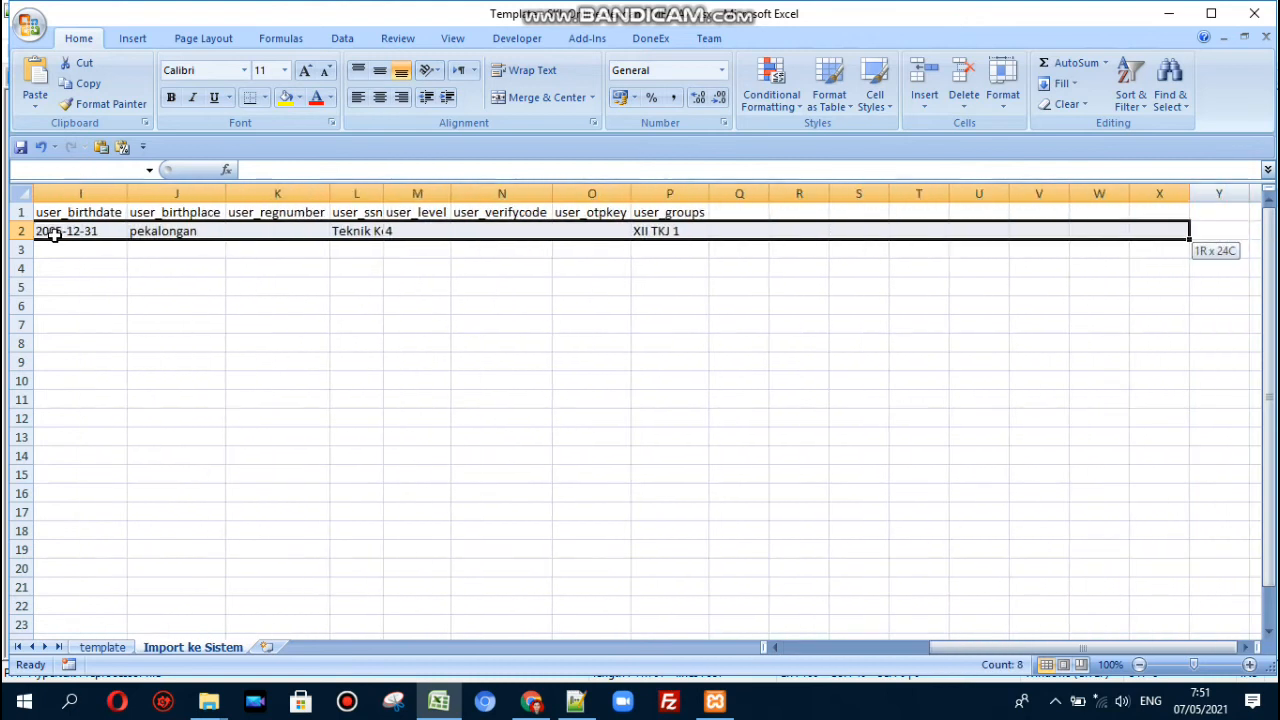
key(shift+Left)
key(shift+Left)
key(shift+Left)
key(shift+Left)
key(shift+Left)
key(shift+Left)
key(shift+Left)
key(shift+Left)
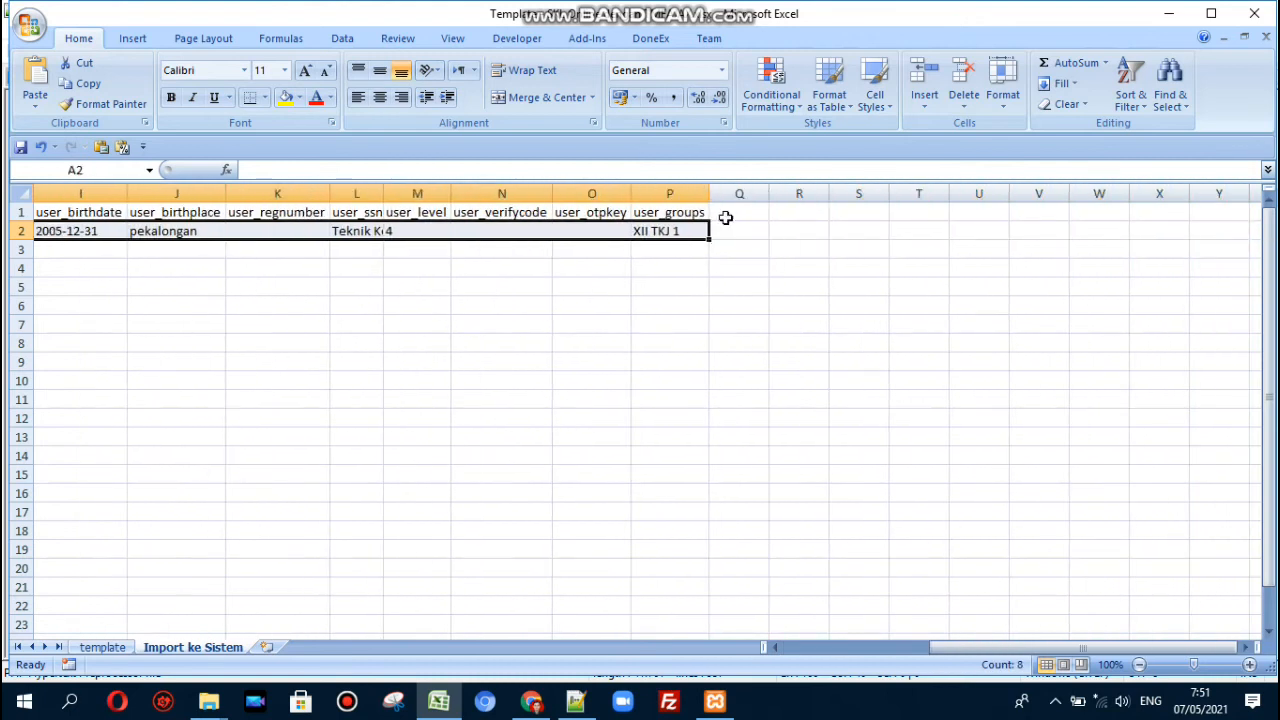
drag(707, 239, 711, 283)
click(683, 251)
key(Left)
key(Left)
key(Left)
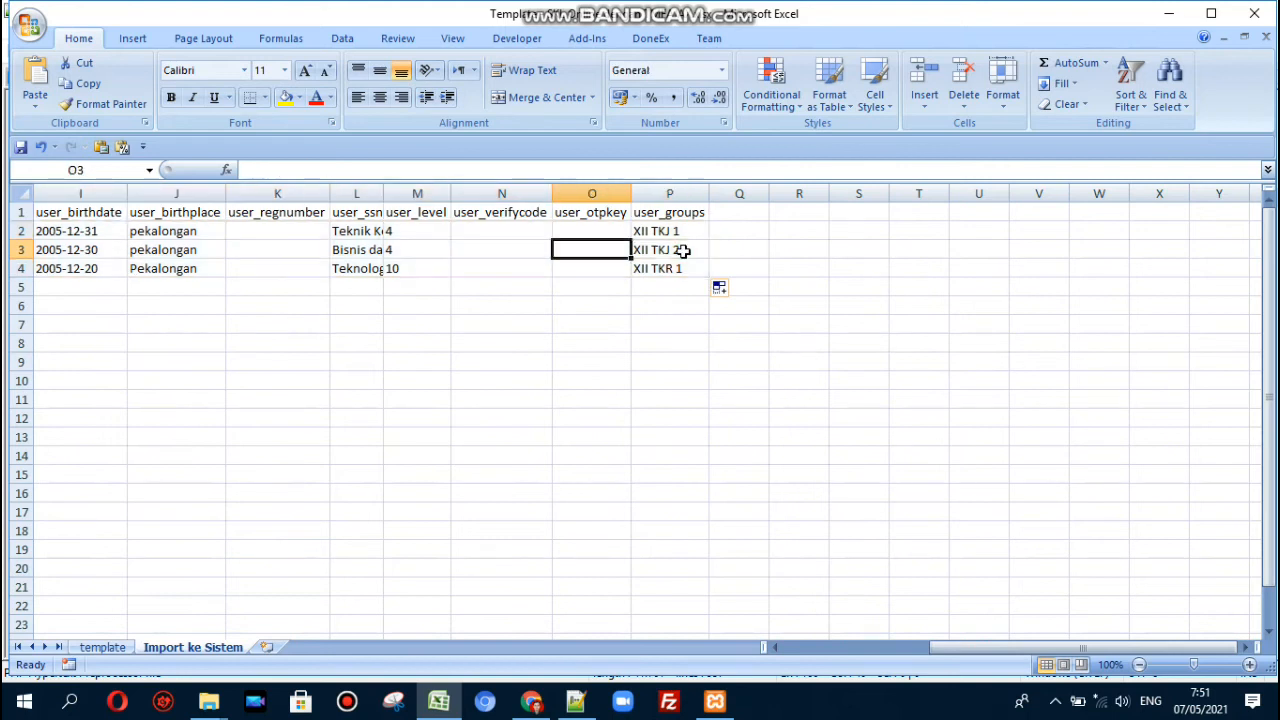
key(Home)
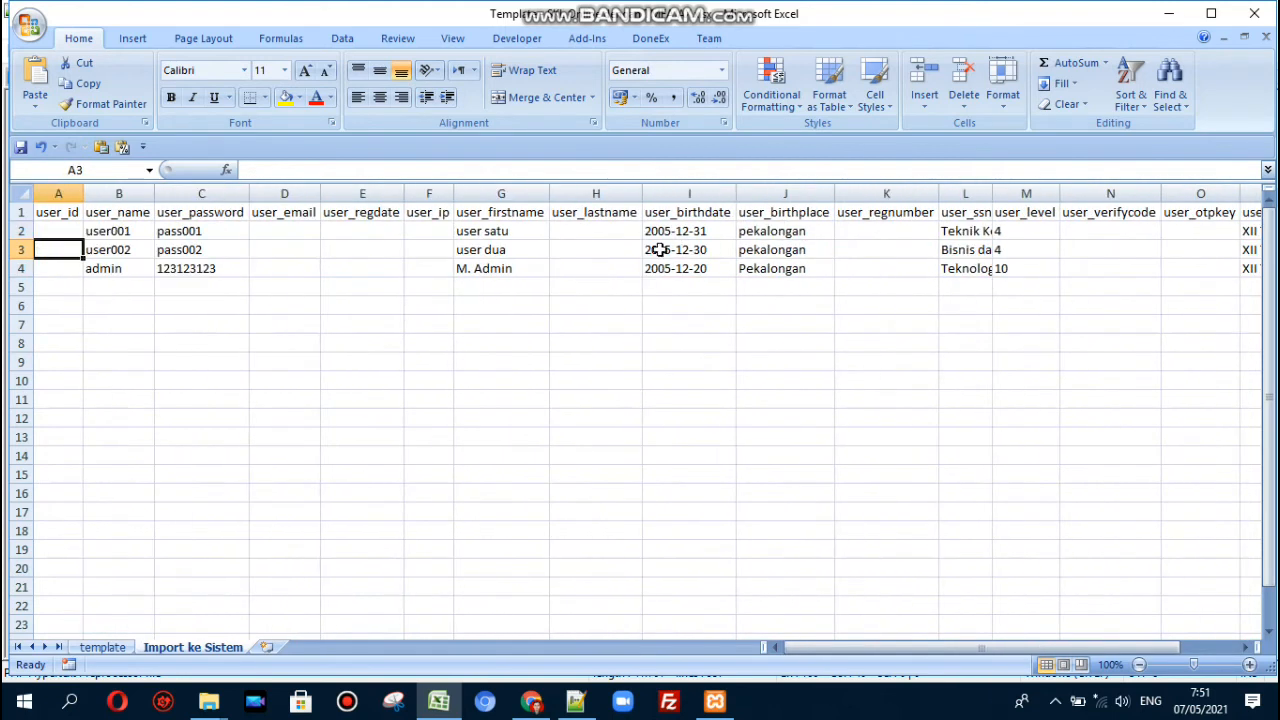
- Copy the A1:P4 user table and create a new workbook
key(ctrl+a)
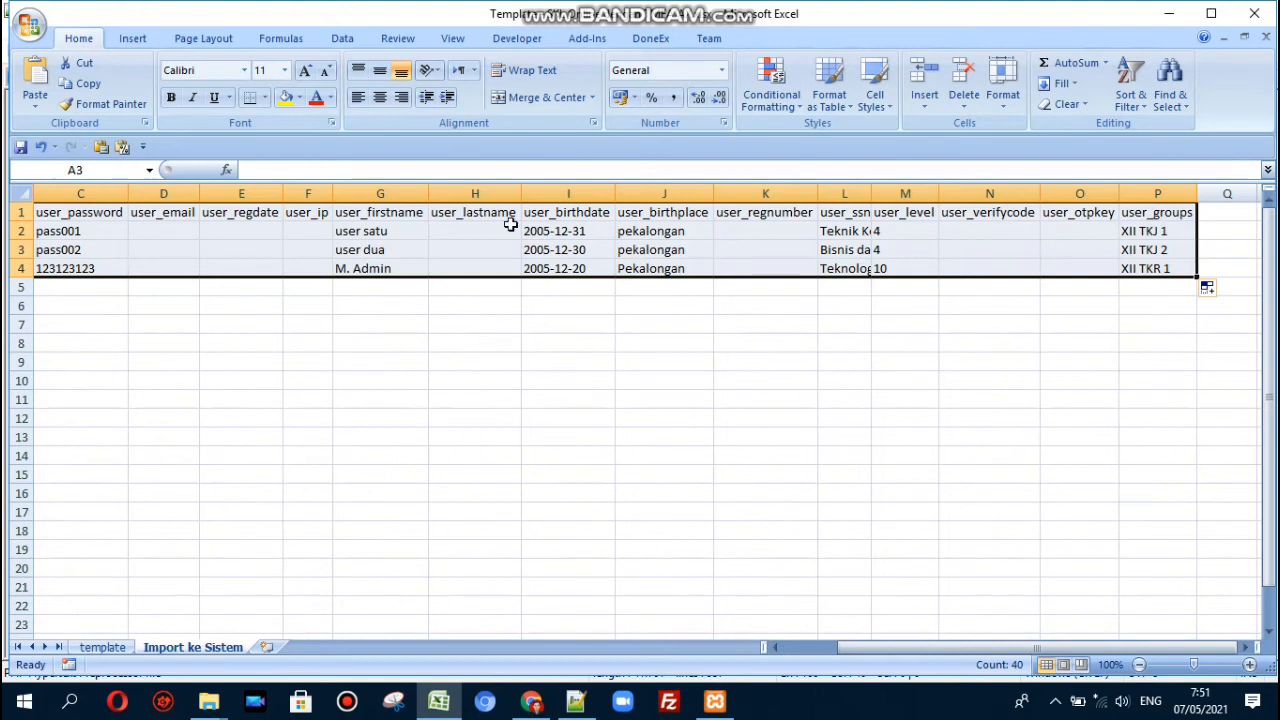
click(90, 85)
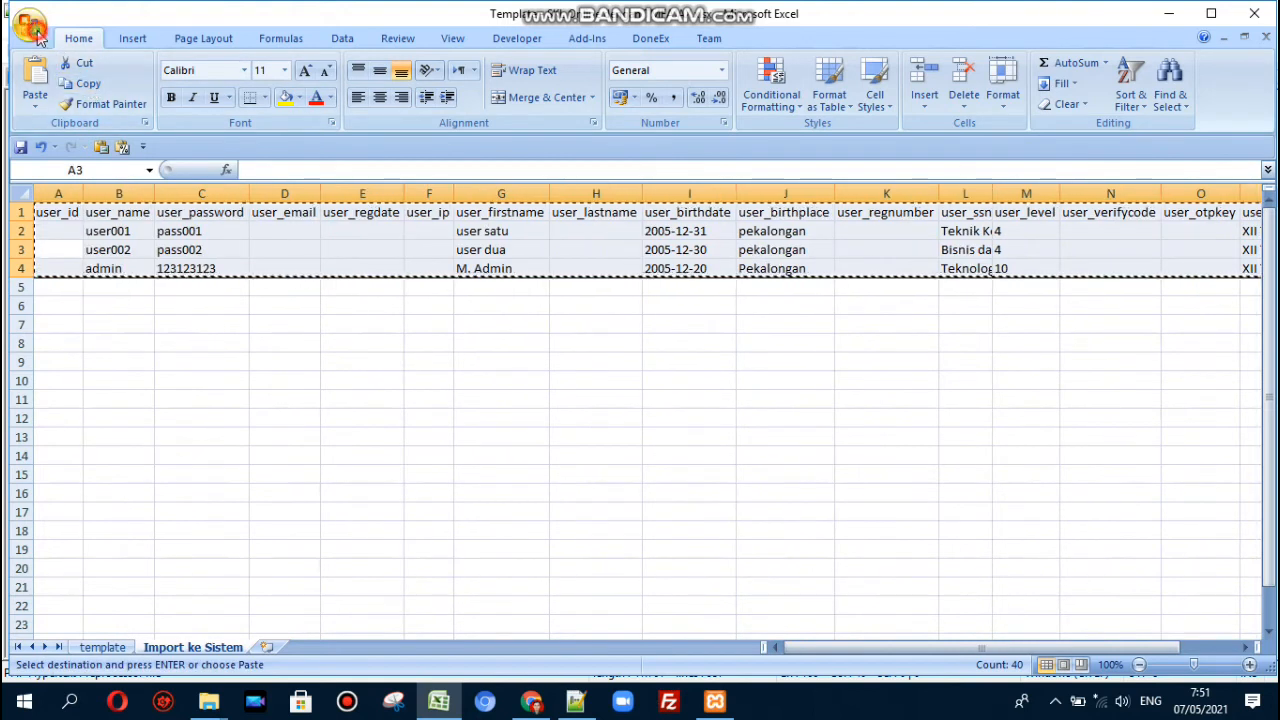
click(28, 24)
click(51, 70)
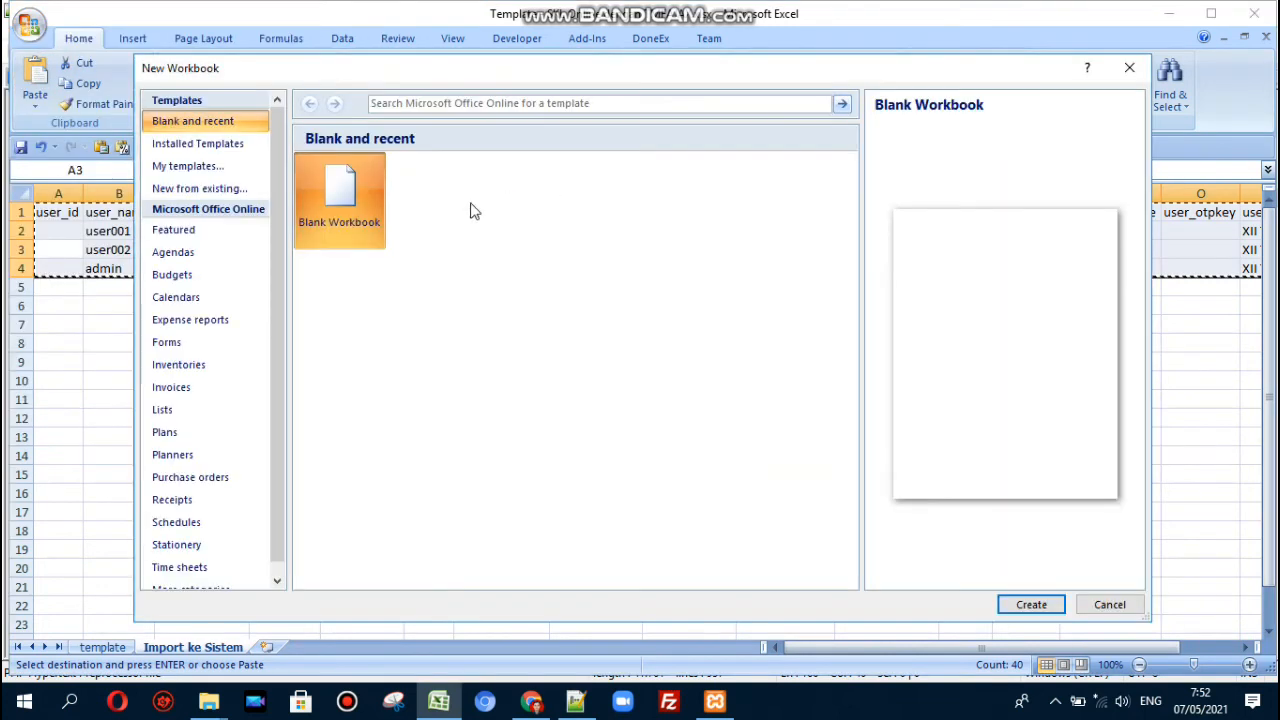
- Create a new blank Excel workbook and paste the copied user table as values only
double_click(343, 195)
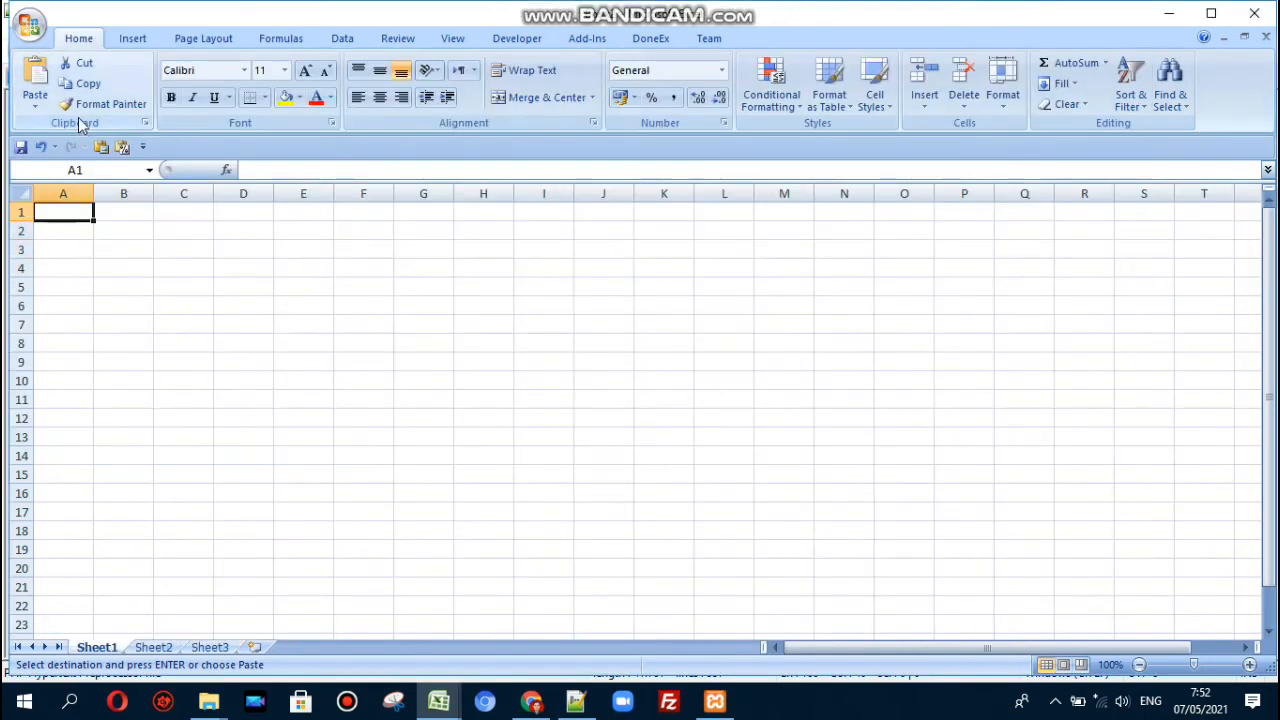
click(35, 100)
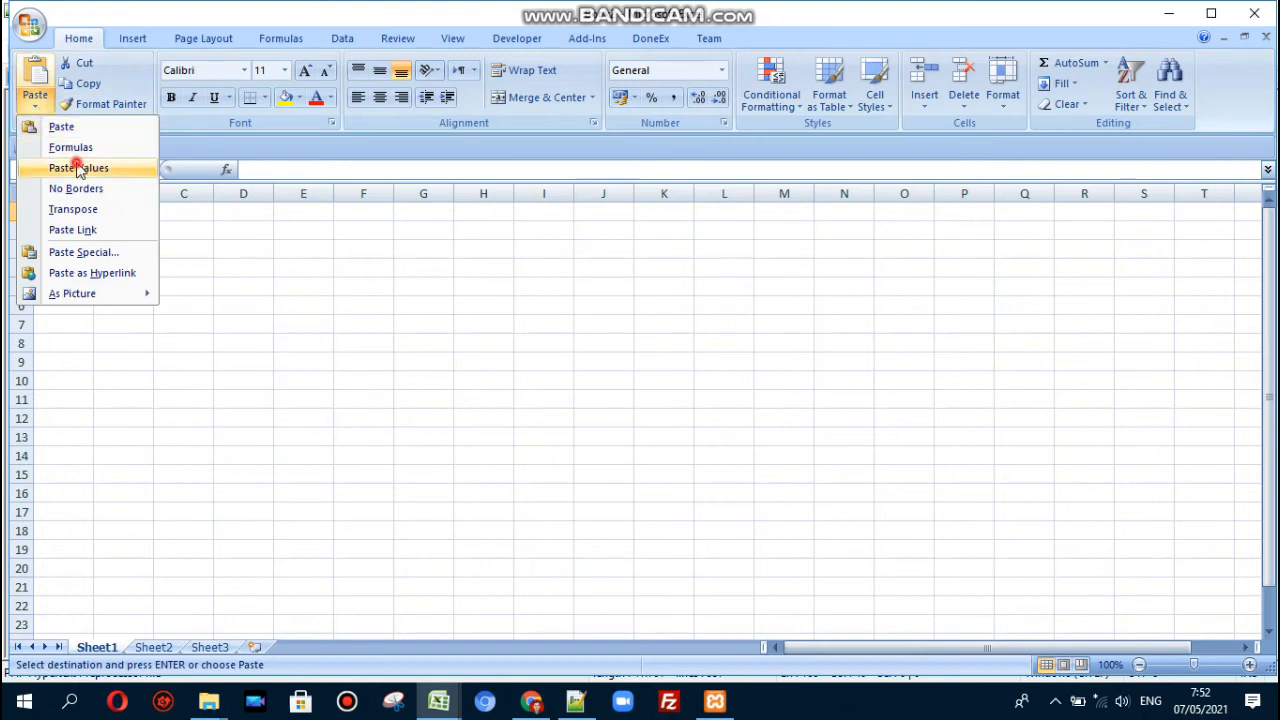
click(77, 167)
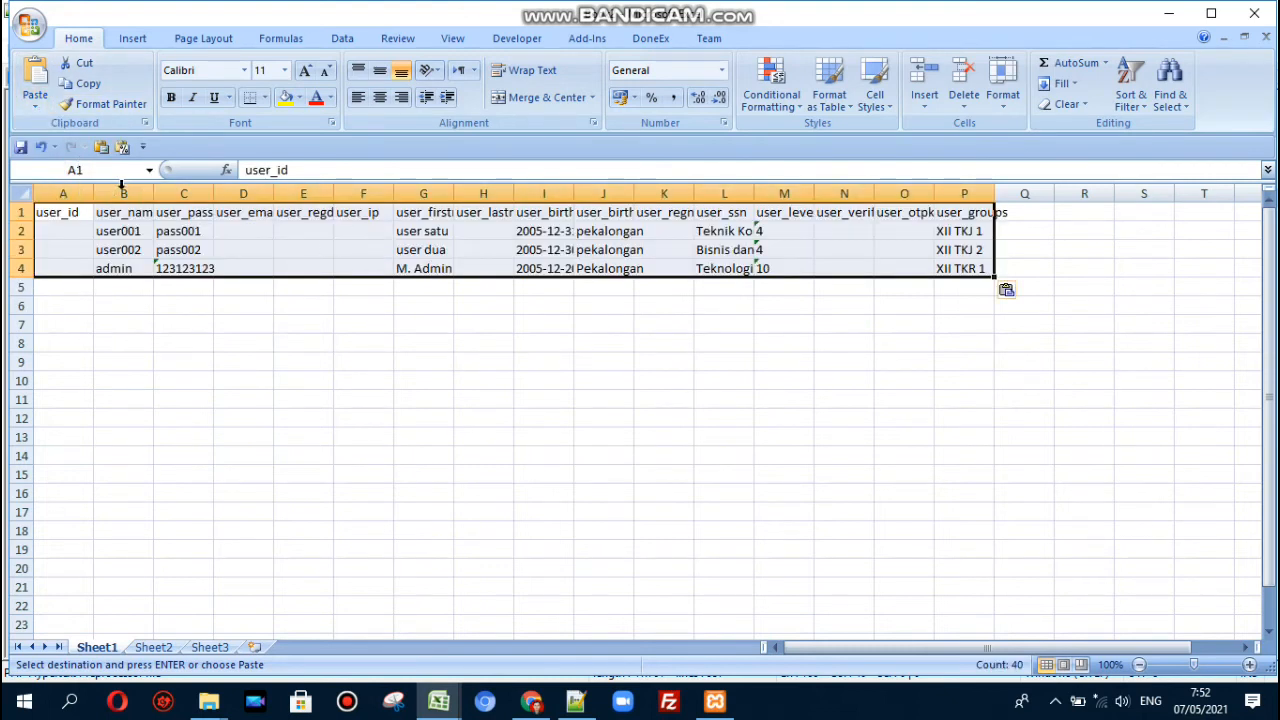
click(29, 26)
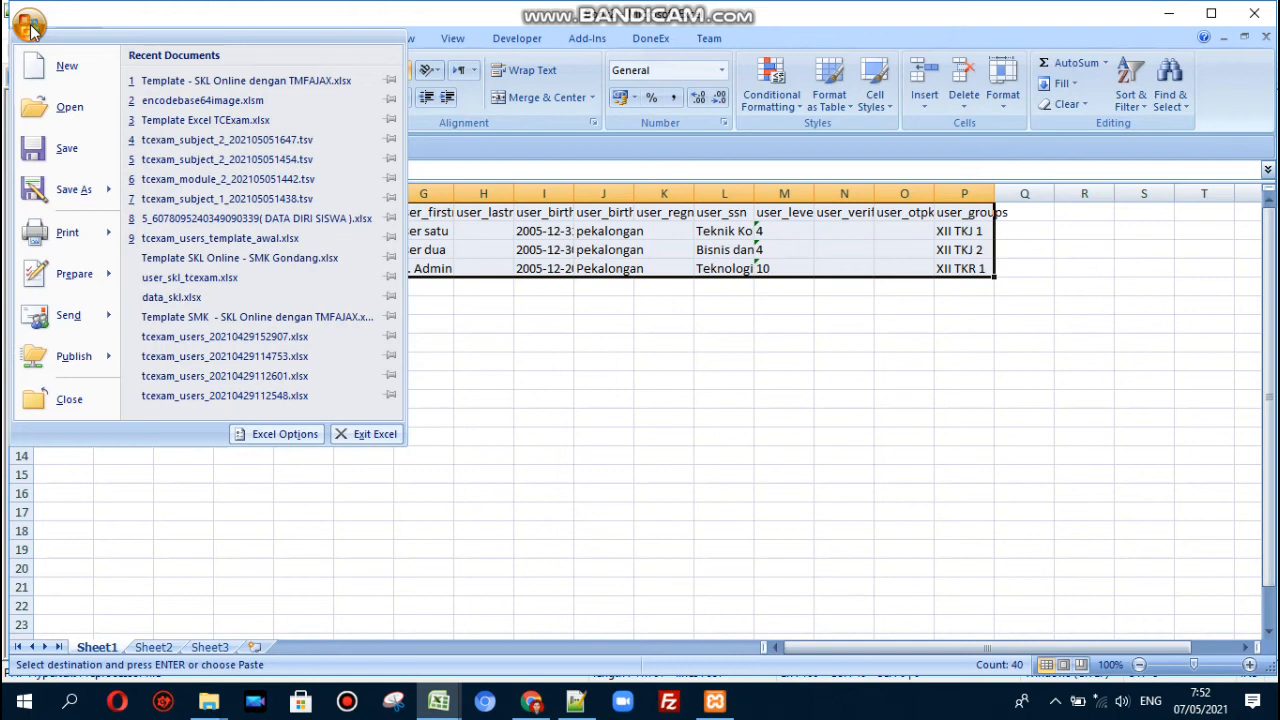
key(Escape)
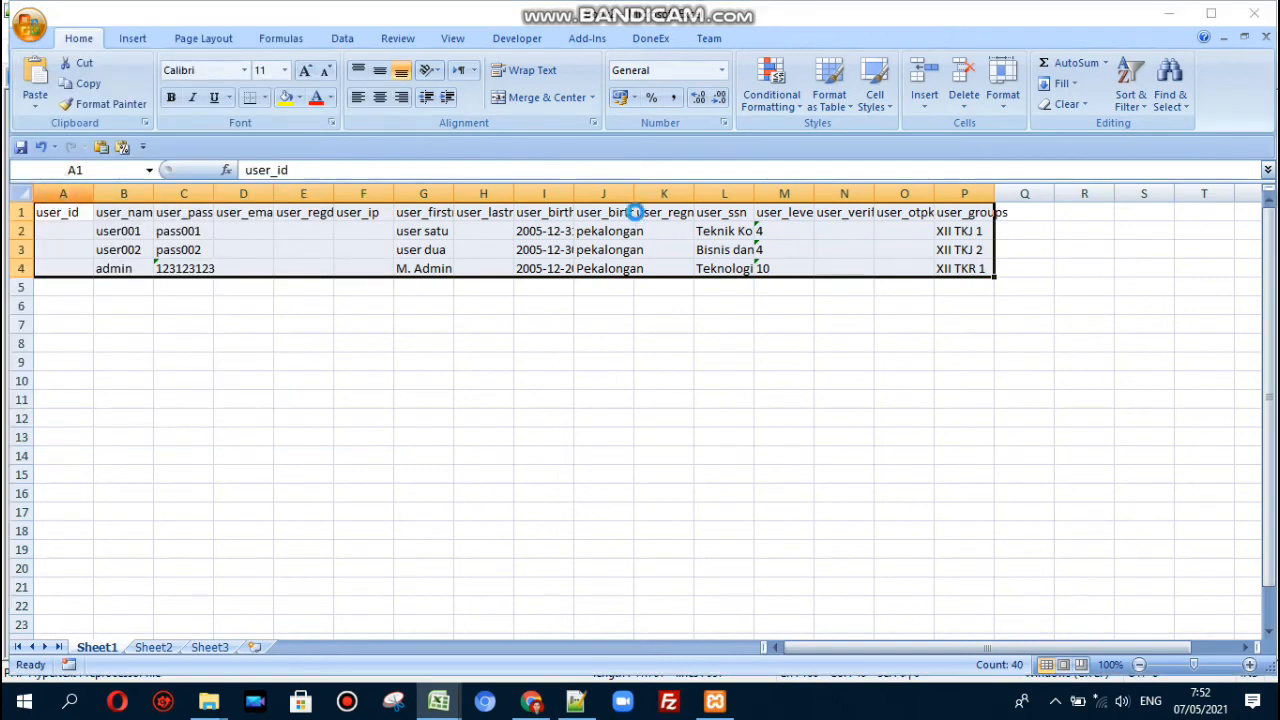
- Save the workbook as user_skl_tcexam2.xlsx and return to the browser's certificate page
key(ctrl+s)
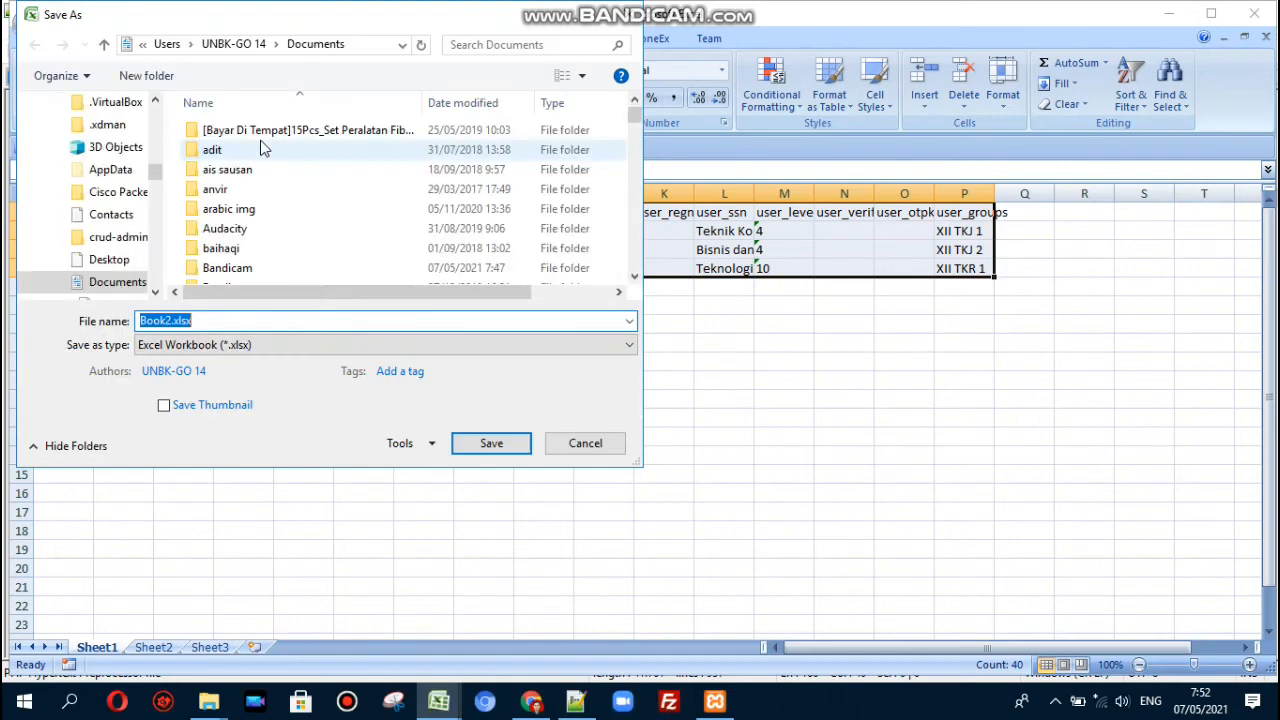
text(user)
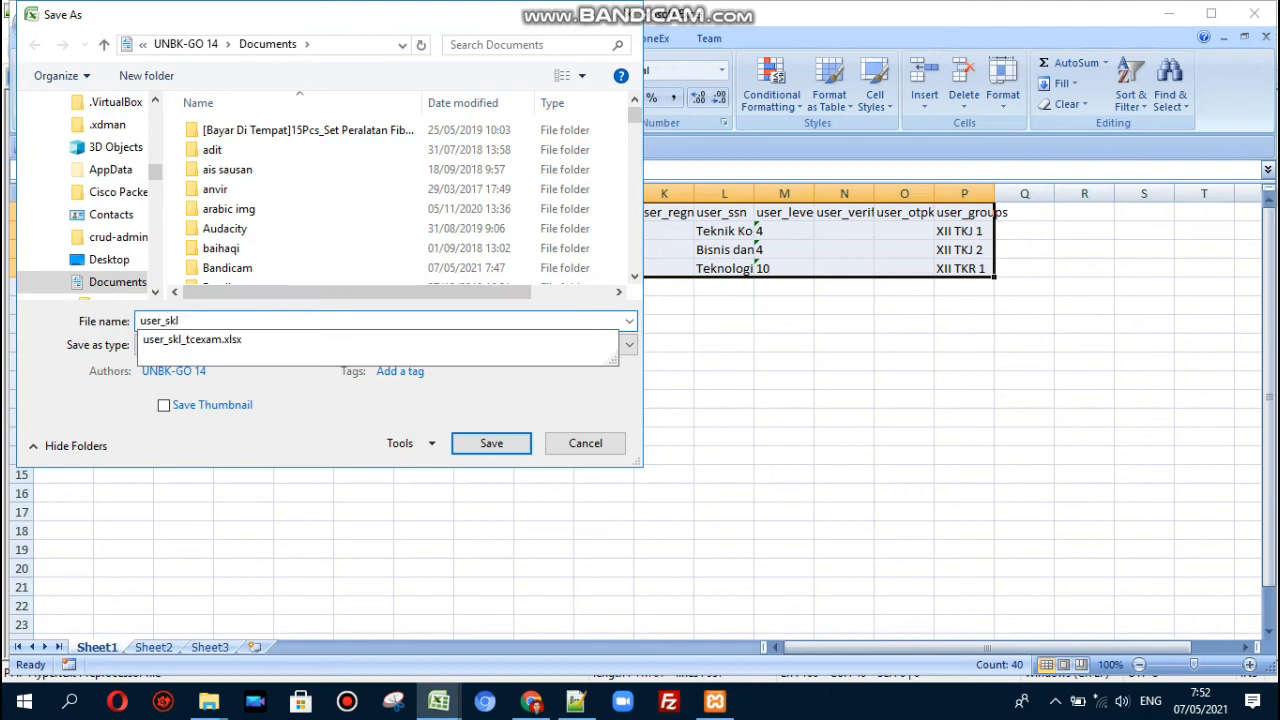
text(_skl)
key(Down)
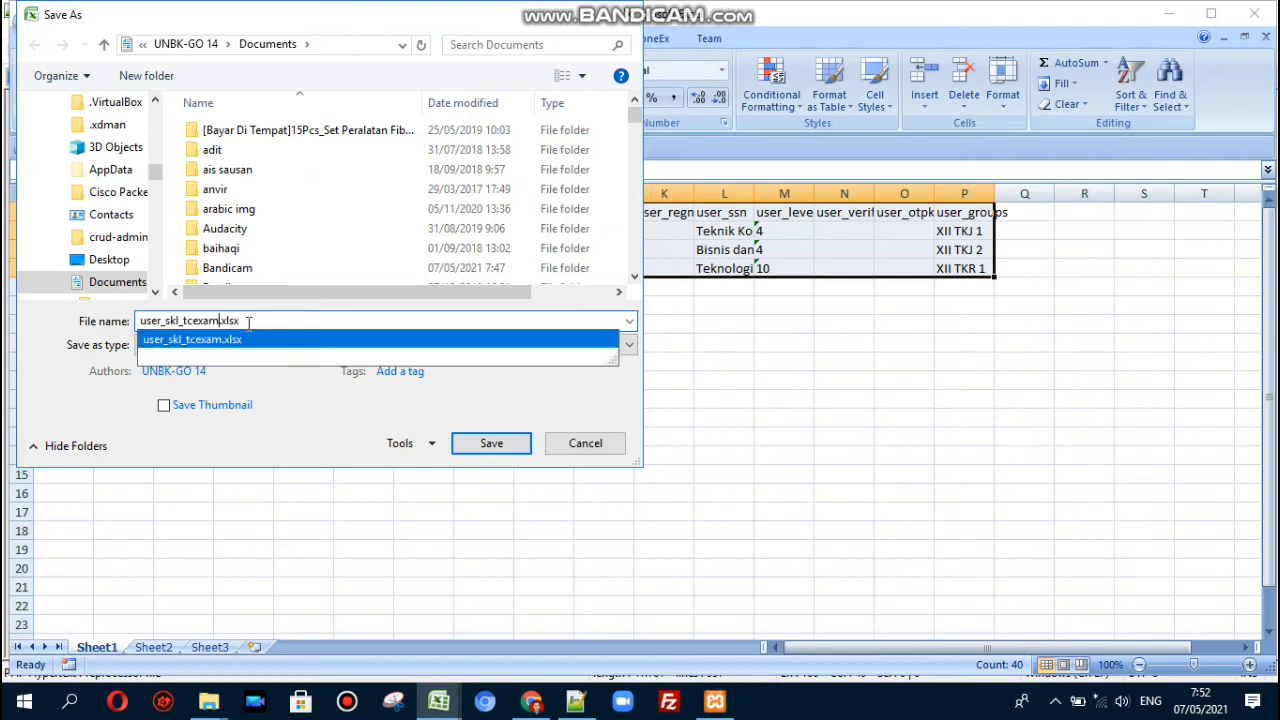
text(2)
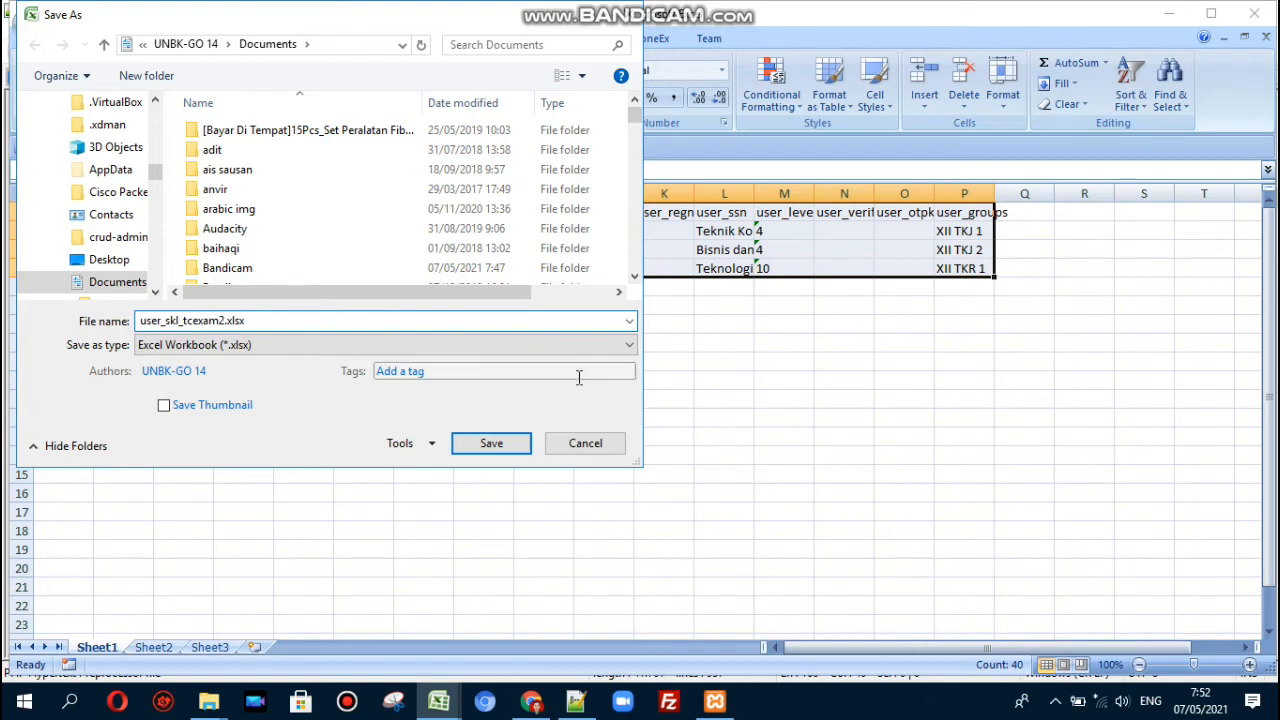
click(495, 445)
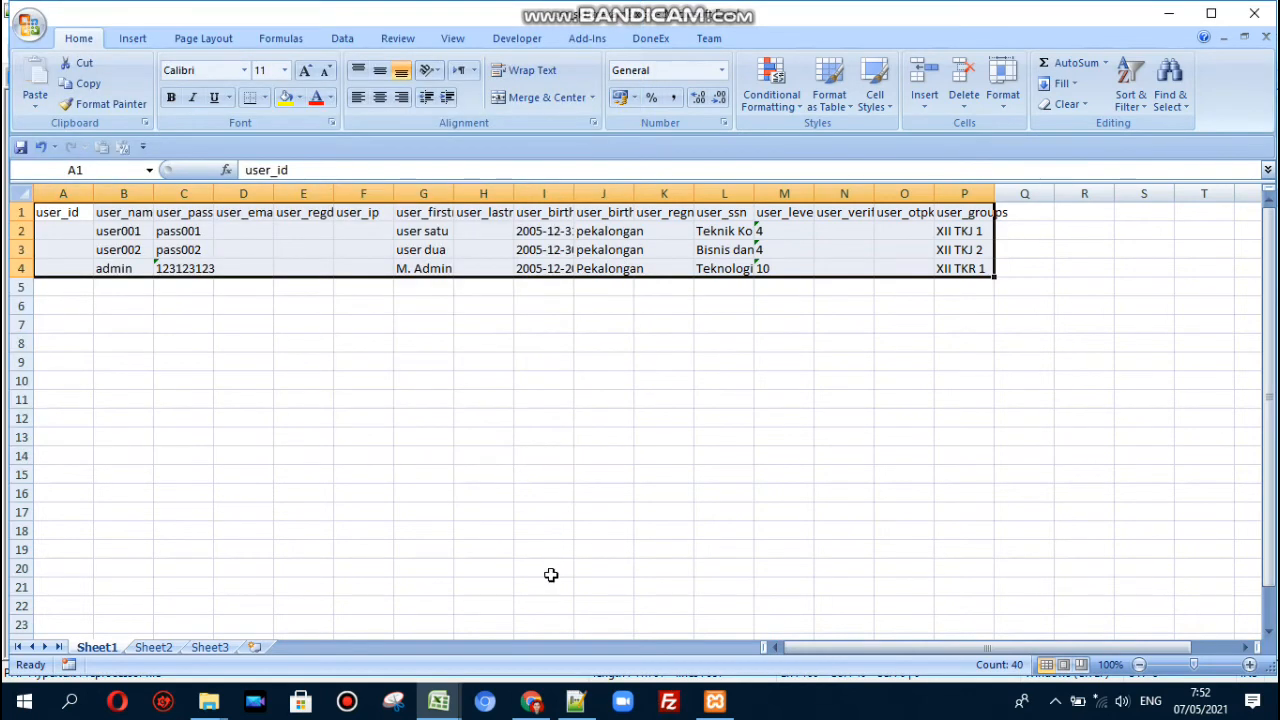
click(531, 701)
scroll(300, 275, up, 8)
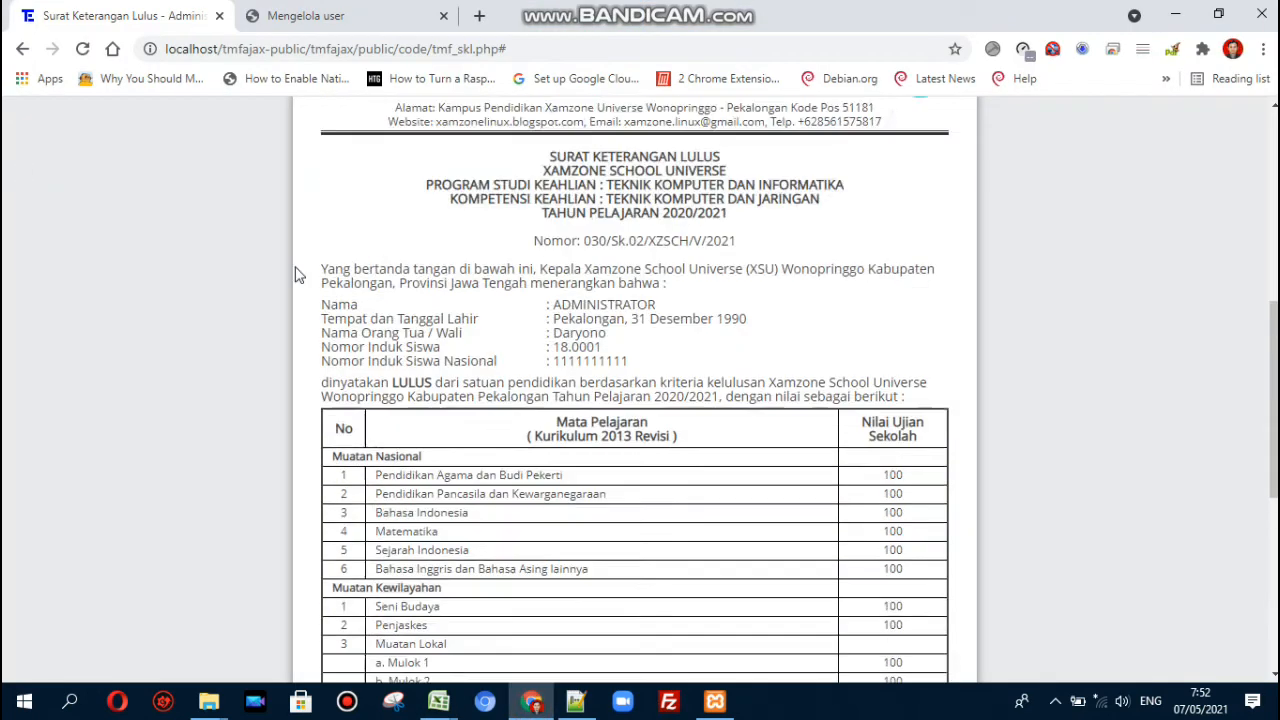
- Upload user_skl_tcexam2.xlsx from Documents through the user Import page as XLSX and submit it
click(285, 12)
scroll(155, 400, down, 2)
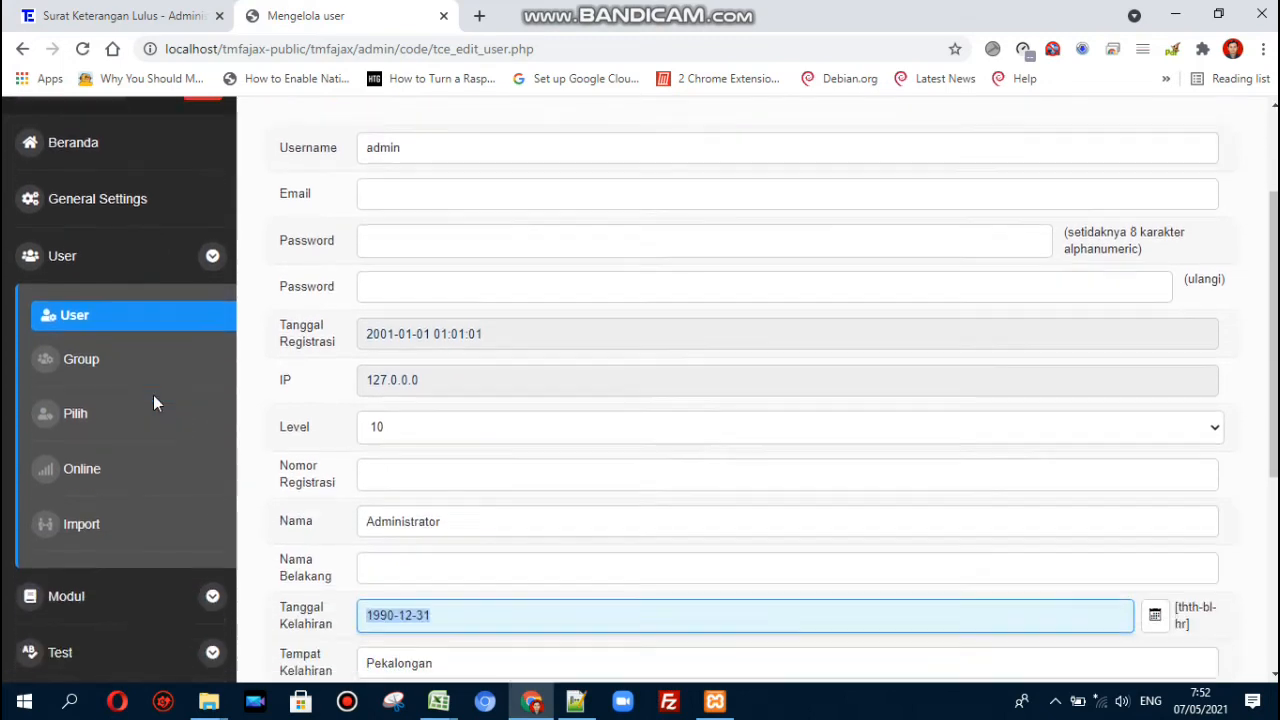
click(84, 505)
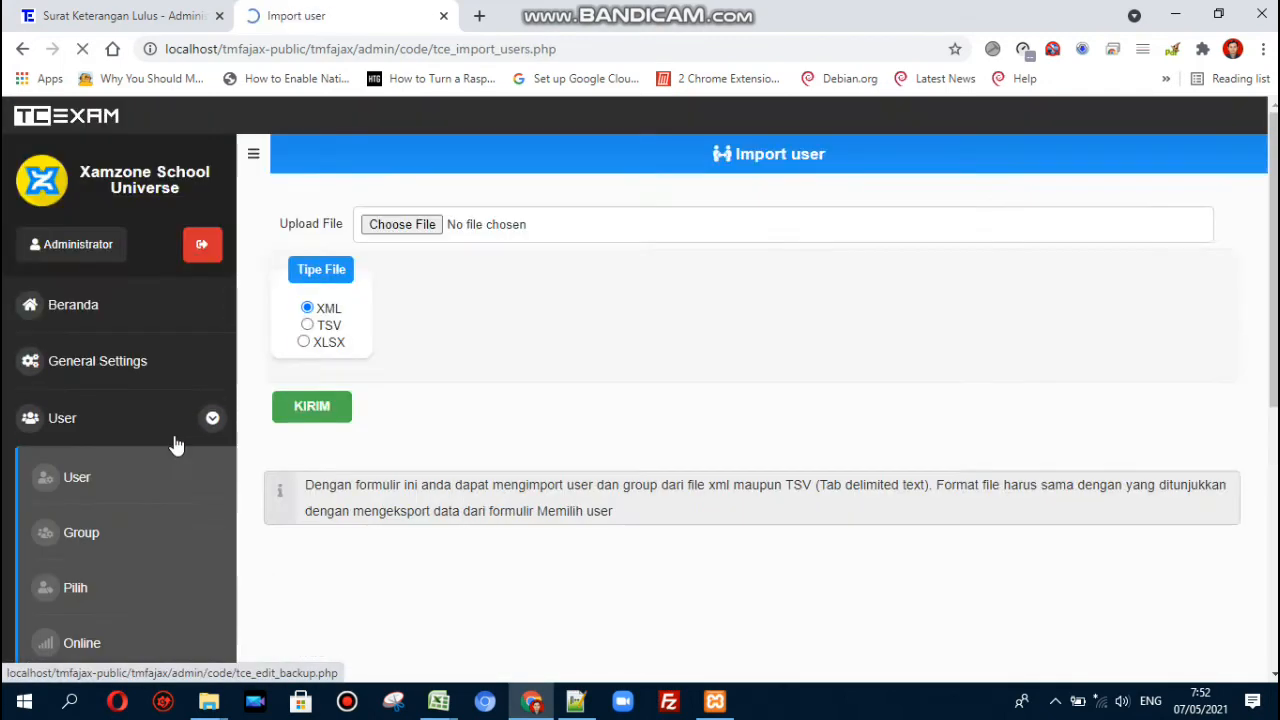
click(304, 342)
click(390, 227)
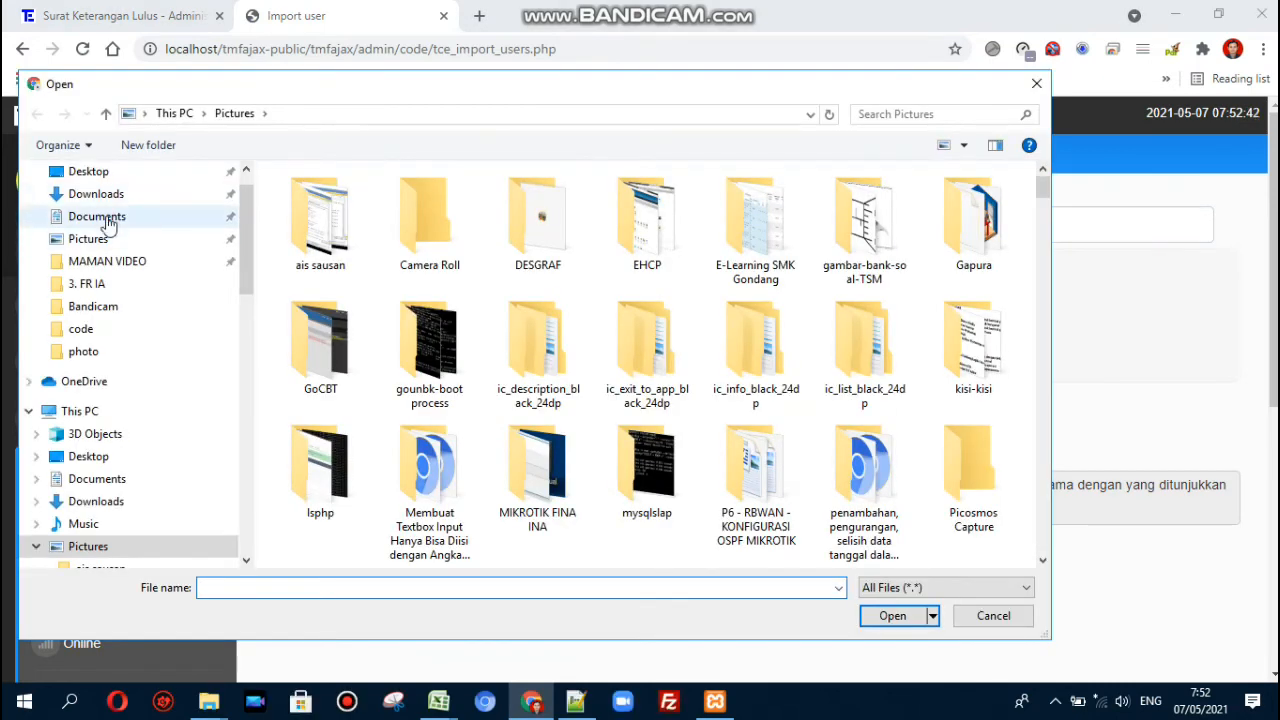
click(100, 216)
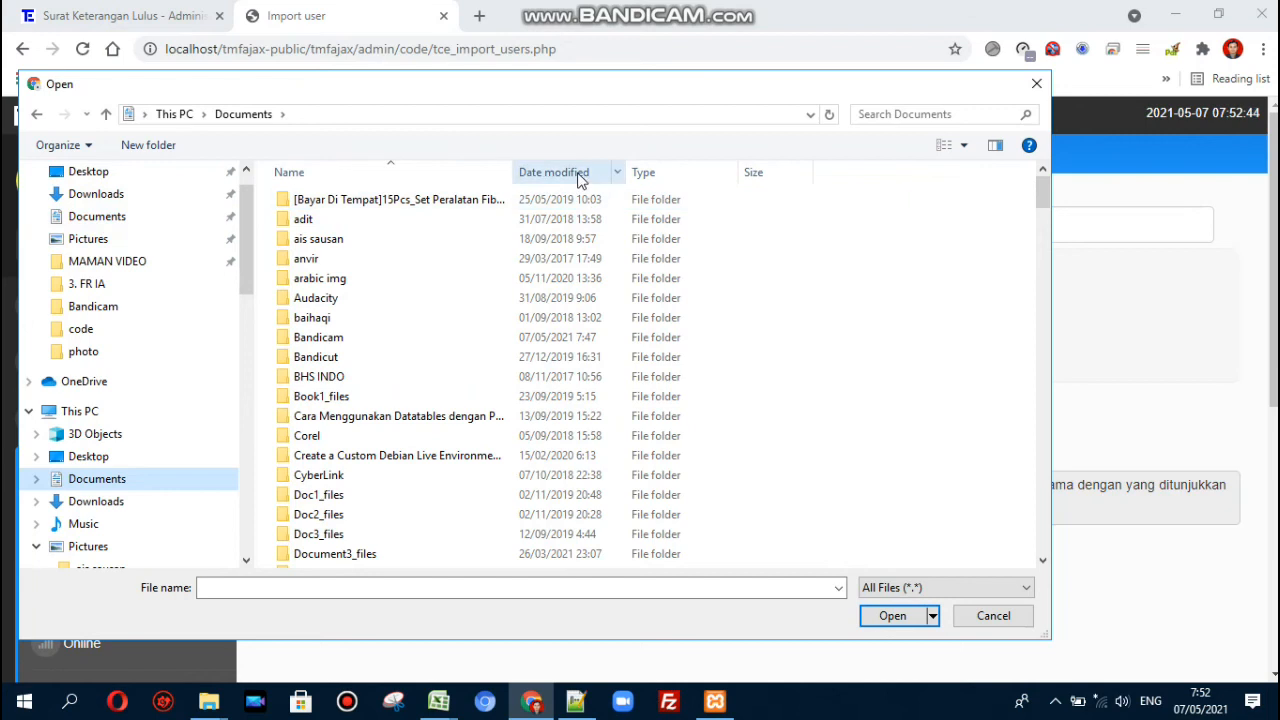
click(563, 174)
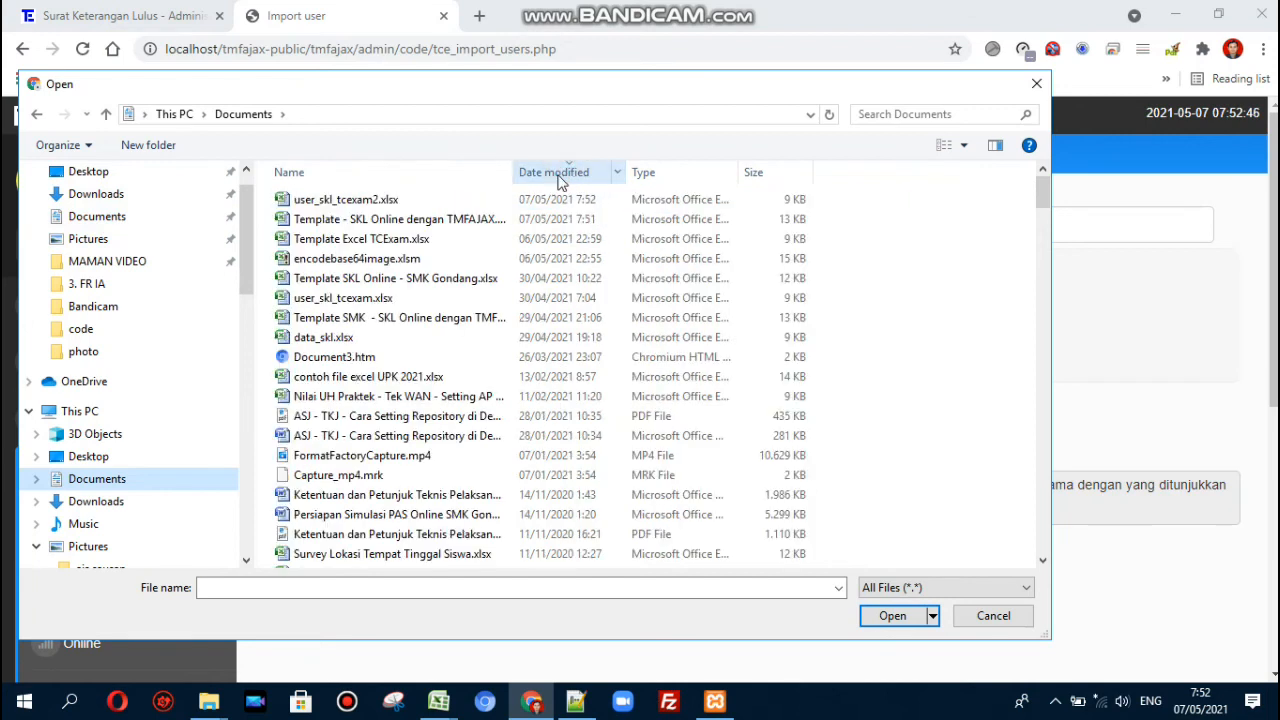
click(580, 200)
click(907, 624)
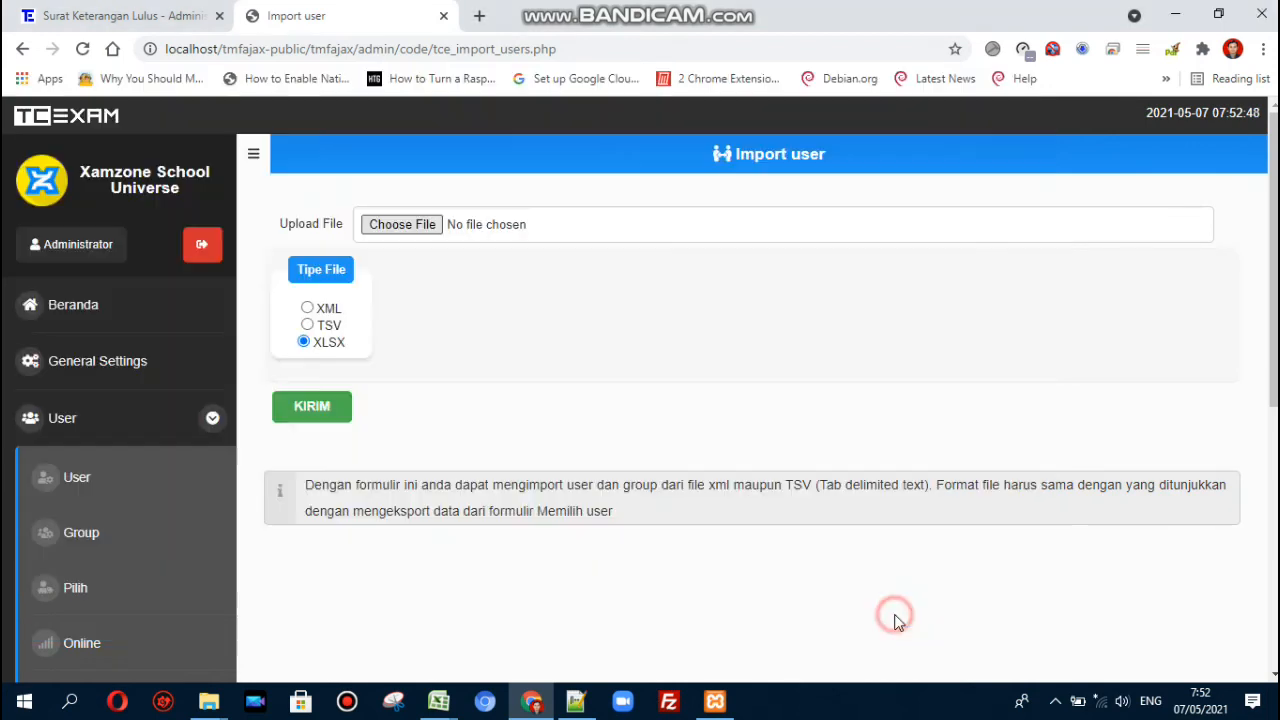
click(311, 410)
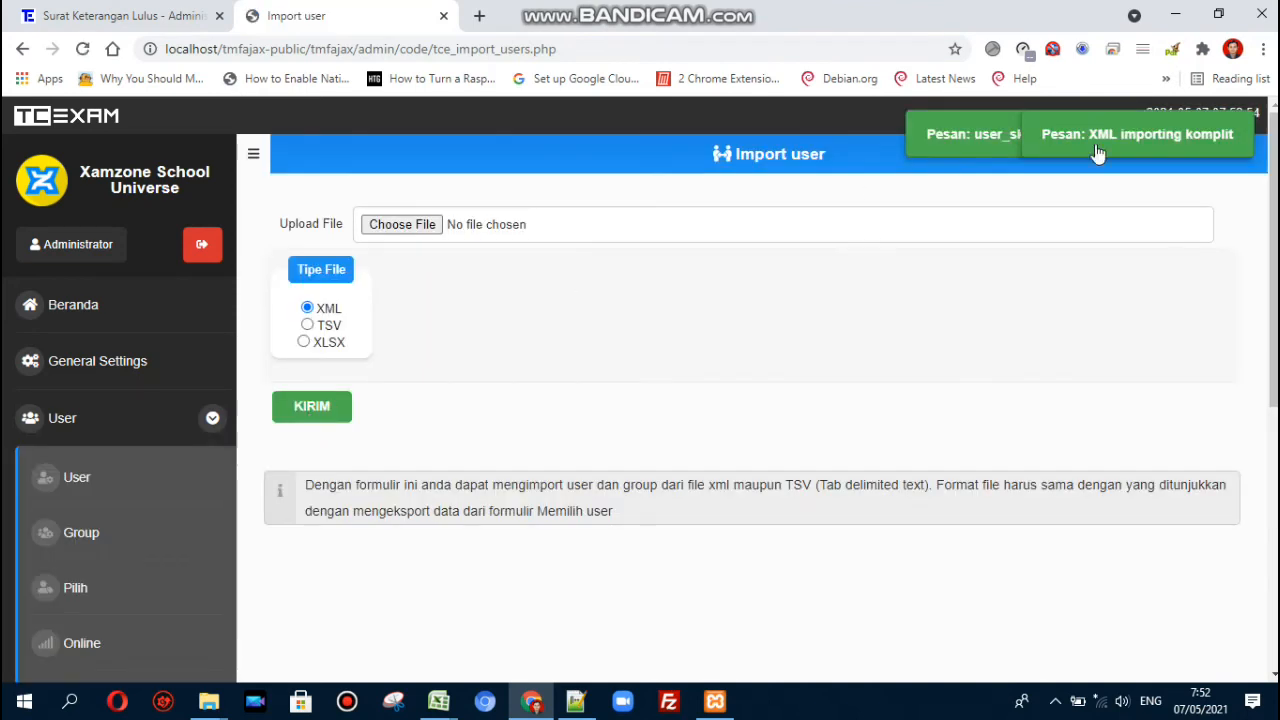
click(1000, 140)
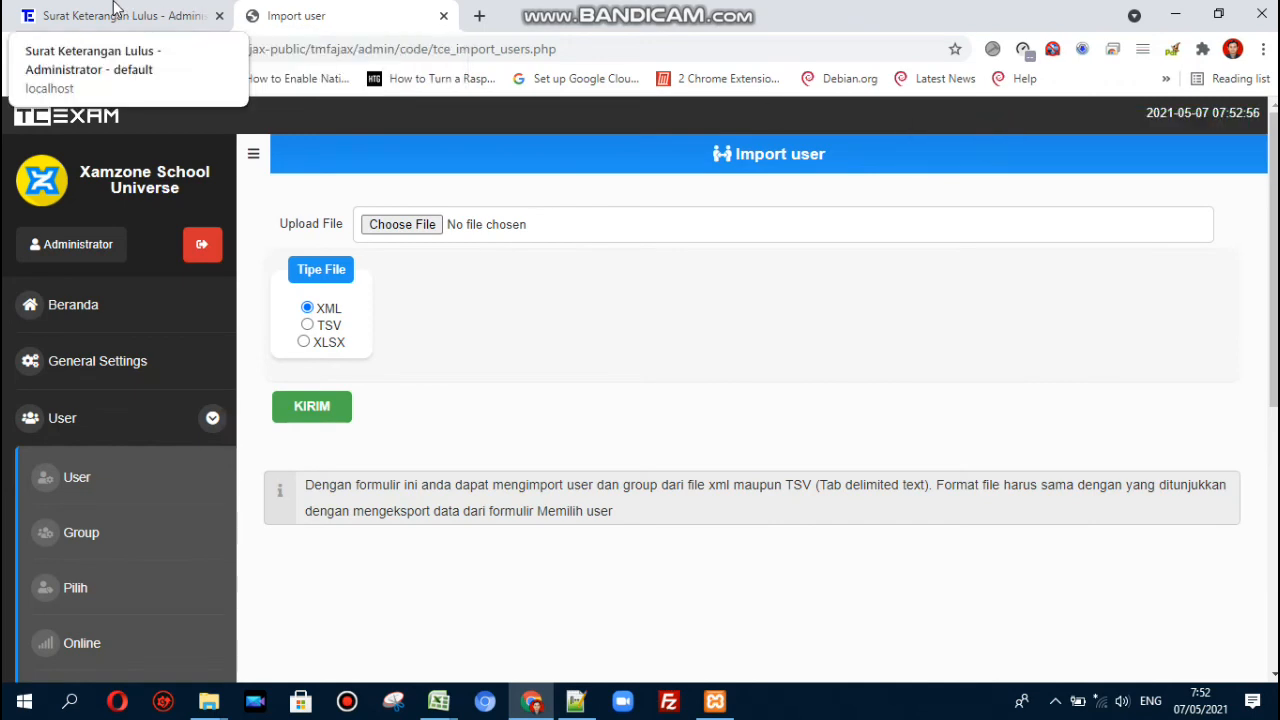
- Reload the Surat Keterangan Lulus page and check the grades: Pendidikan Agama 90, average 88,53
click(120, 16)
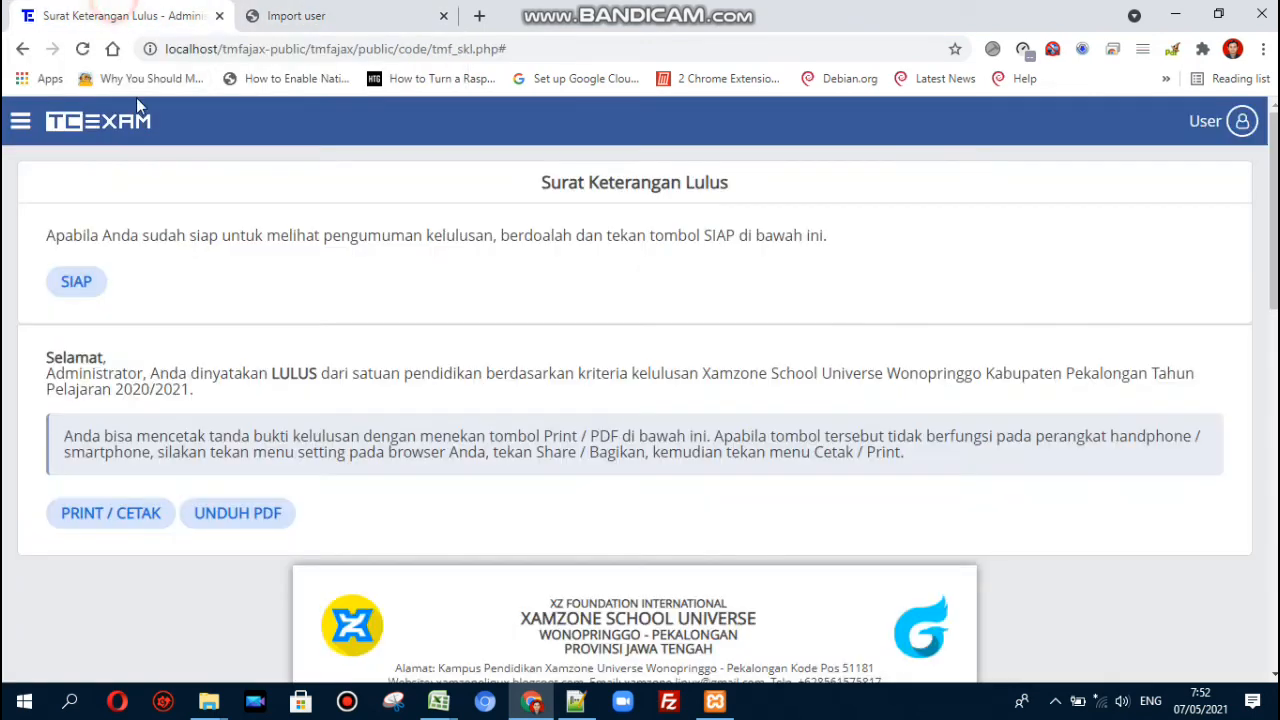
click(79, 50)
scroll(517, 330, down, 5)
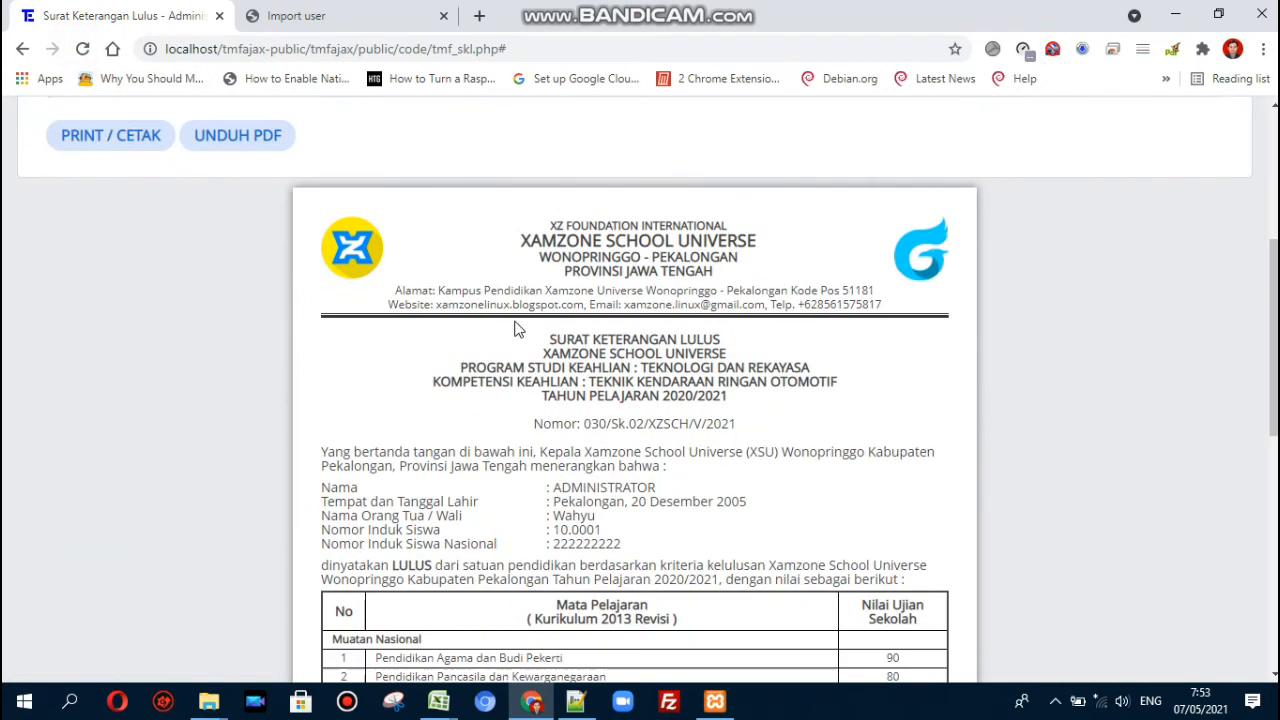
scroll(517, 330, down, 3)
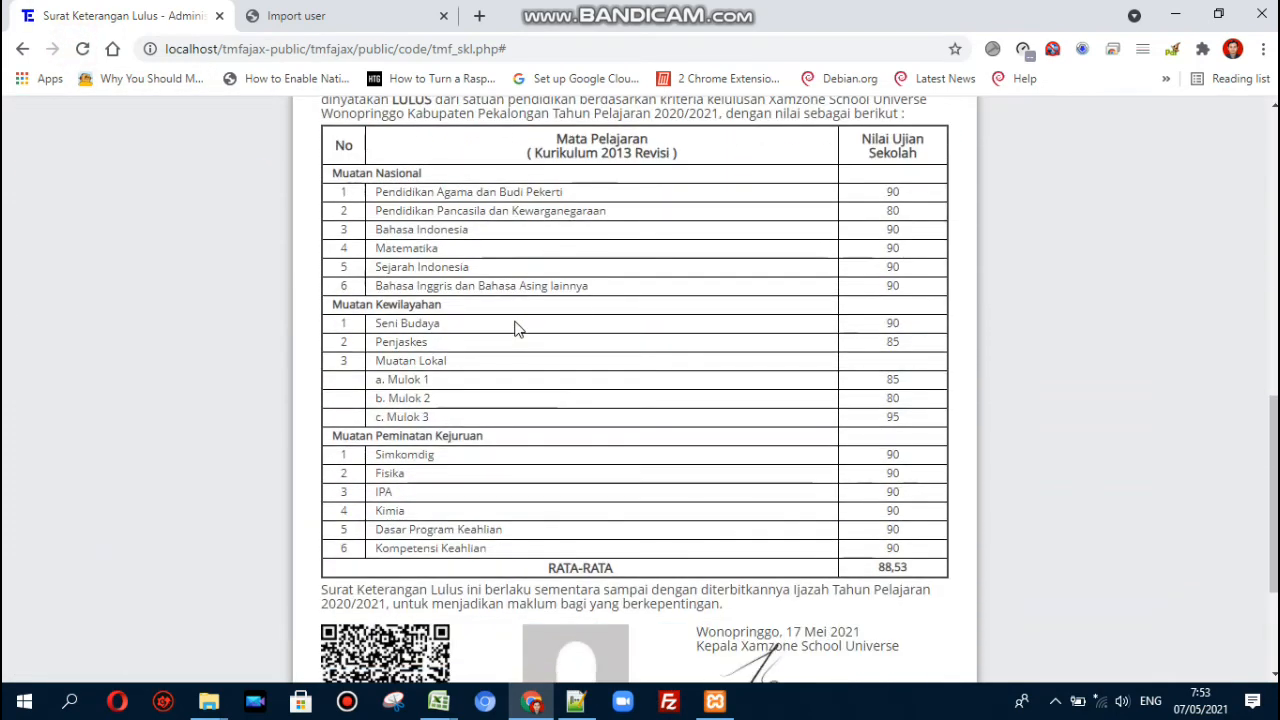
scroll(517, 330, up, 1)
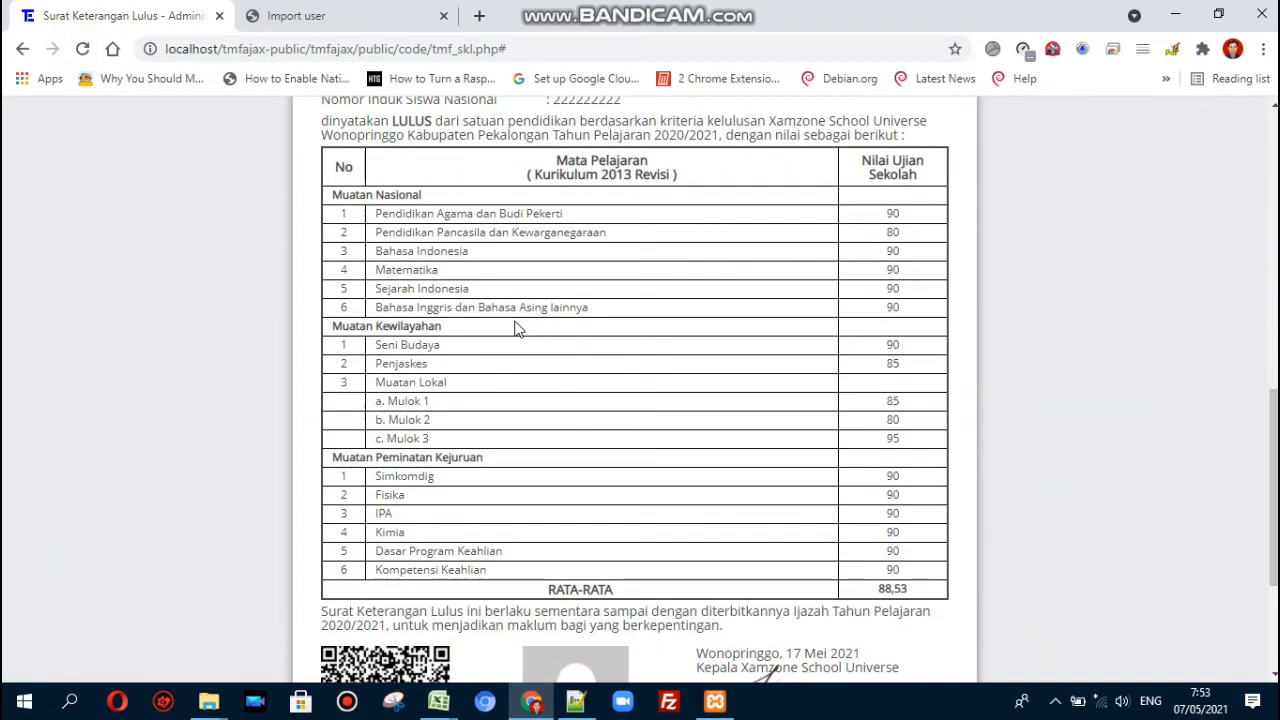
drag(877, 211, 904, 215)
click(905, 218)
click(576, 701)
click(213, 391)
key(Page_Down)
key(Page_Down)
key(Page_Down)
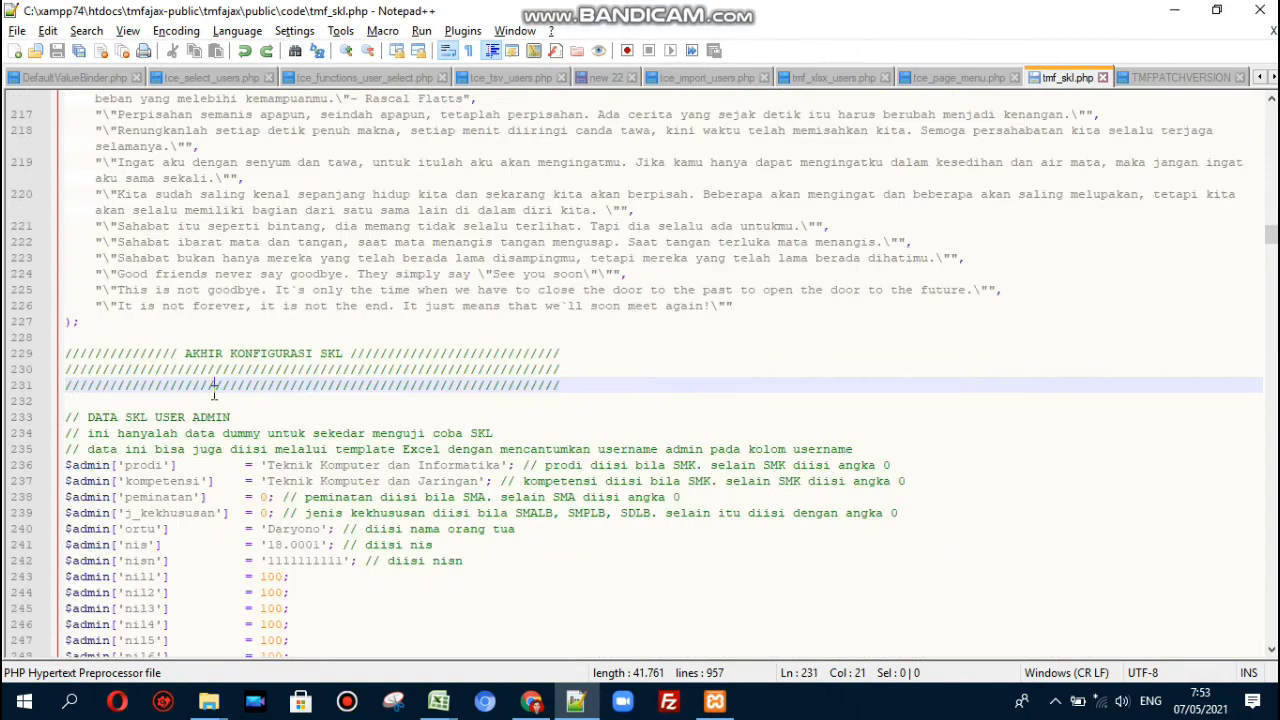
click(404, 226)
key(Up)
key(Up)
key(Up)
key(Up)
key(Up)
key(Up)
key(Up)
key(Up)
key(Up)
key(Up)
key(Up)
key(Up)
key(Up)
key(Up)
key(Up)
key(Up)
key(Up)
key(Up)
key(Up)
key(Up)
key(Up)
key(Up)
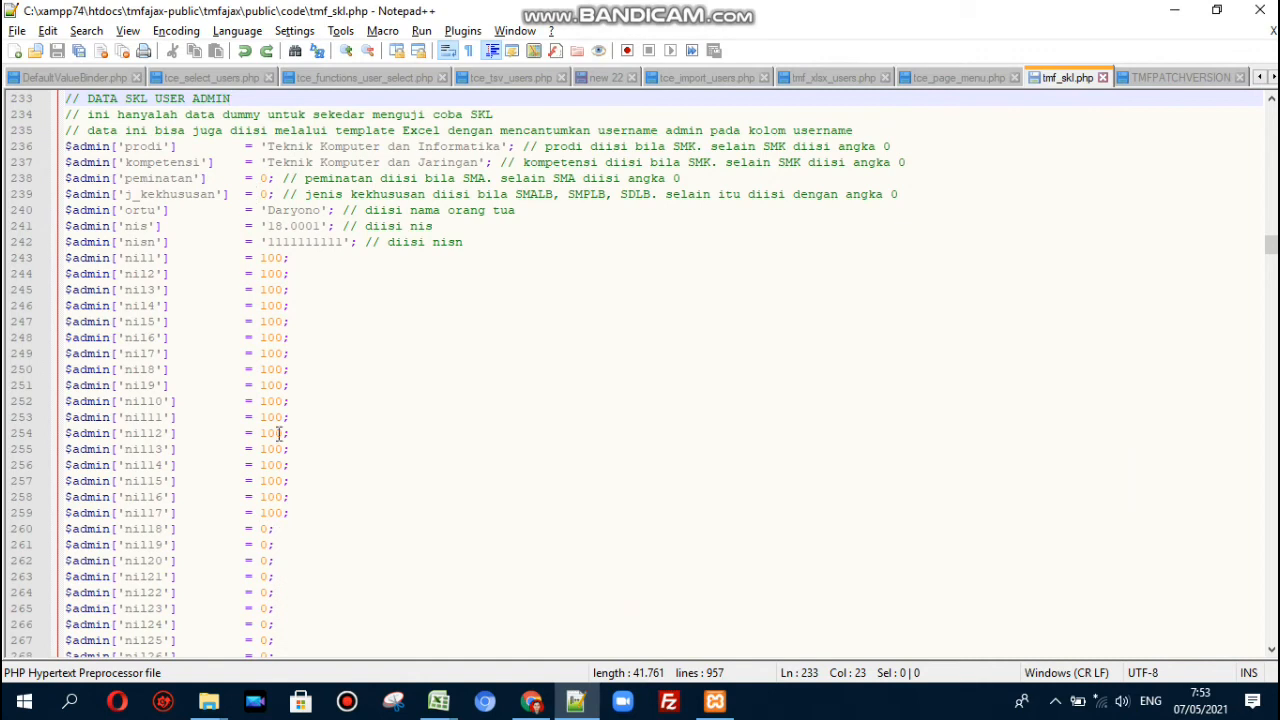
click(531, 701)
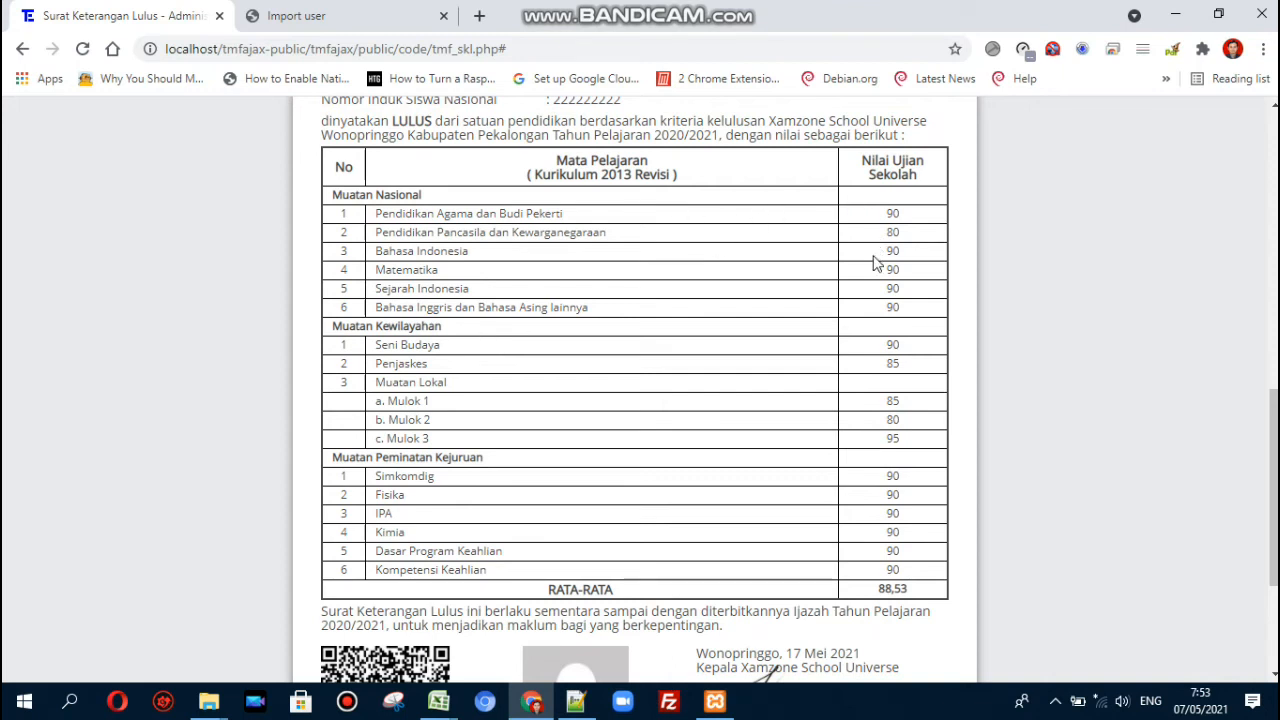
scroll(870, 370, up, 3)
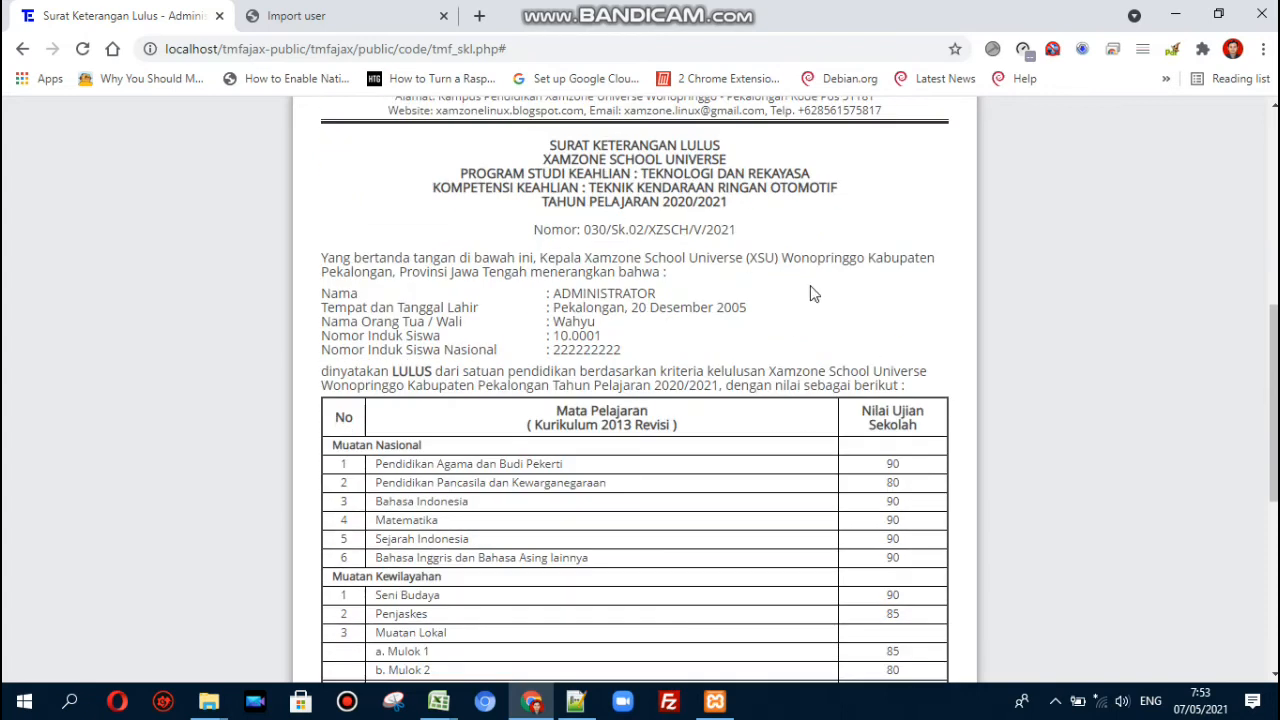
scroll(810, 285, down, 4)
scroll(810, 285, up, 2)
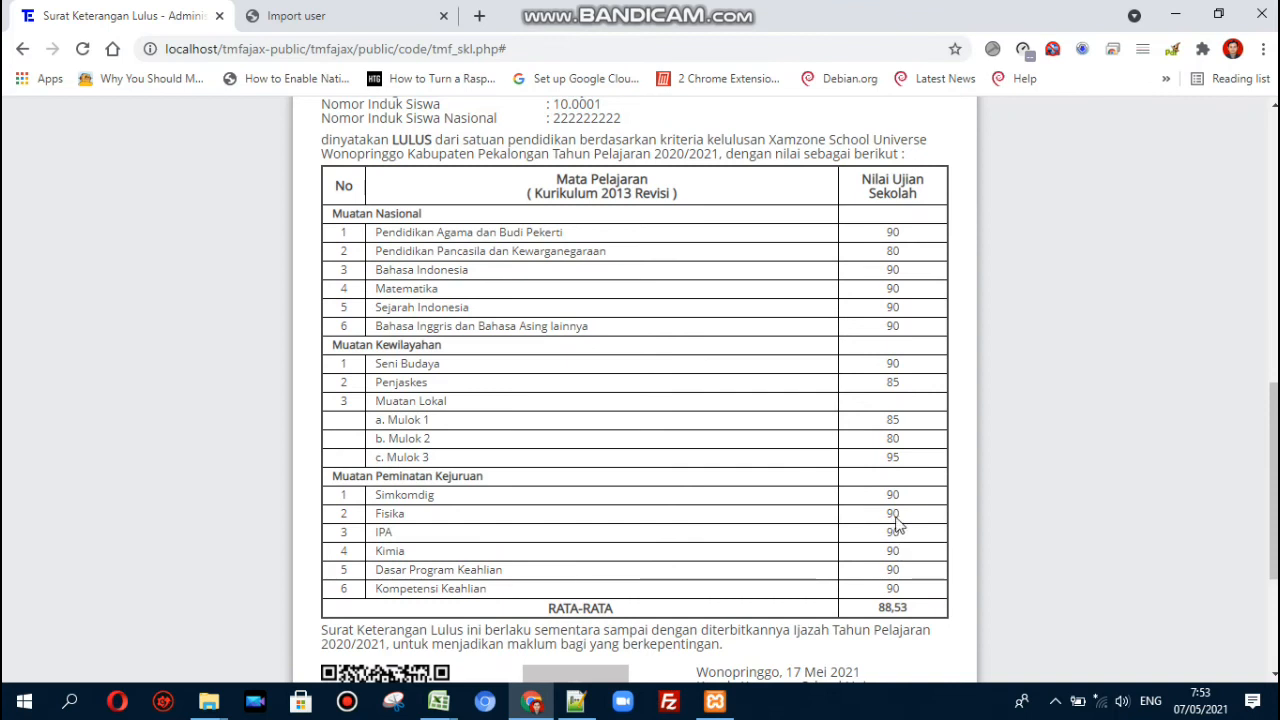
- Load the certificate page's address in a new Incognito window
key(ctrl+shift+n)
key(ctrl+w)
key(ctrl+l)
key(ctrl+c)
key(alt+Tab)
key(ctrl+v)
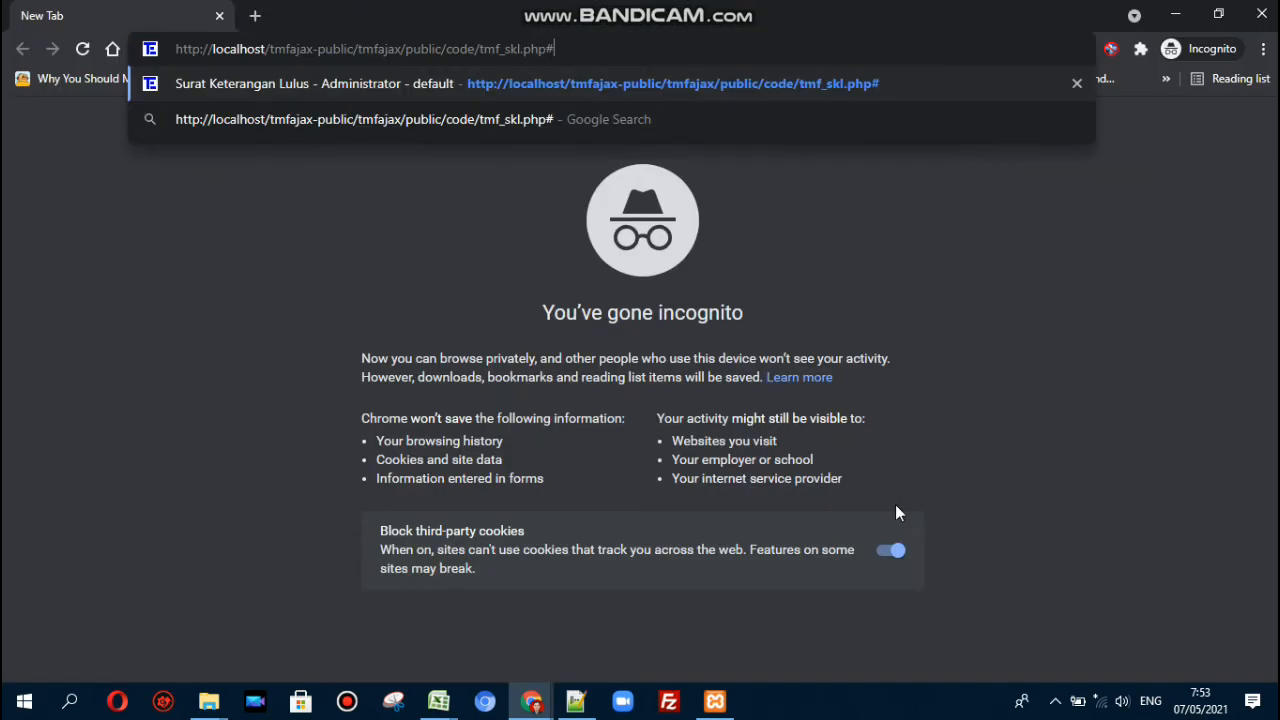
key(Return)
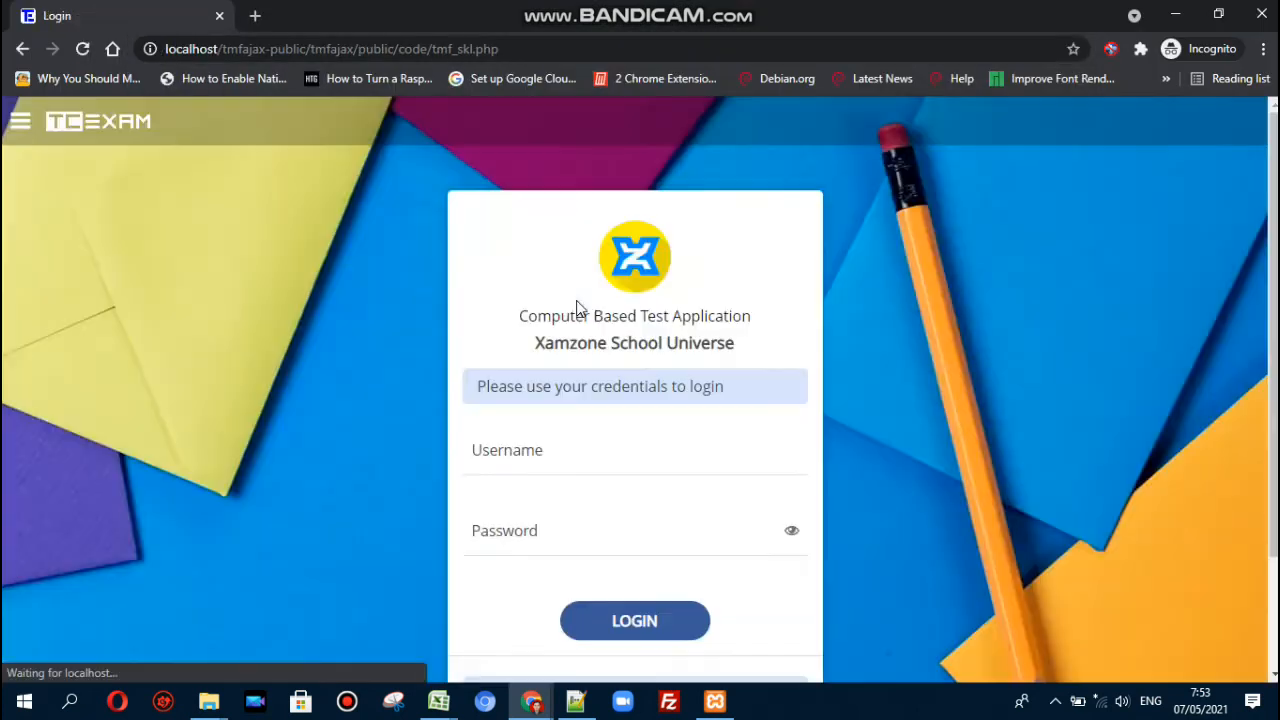
- Sign in as another student, note 'SKL belum dipublikasikan', and return to the home page
click(569, 450)
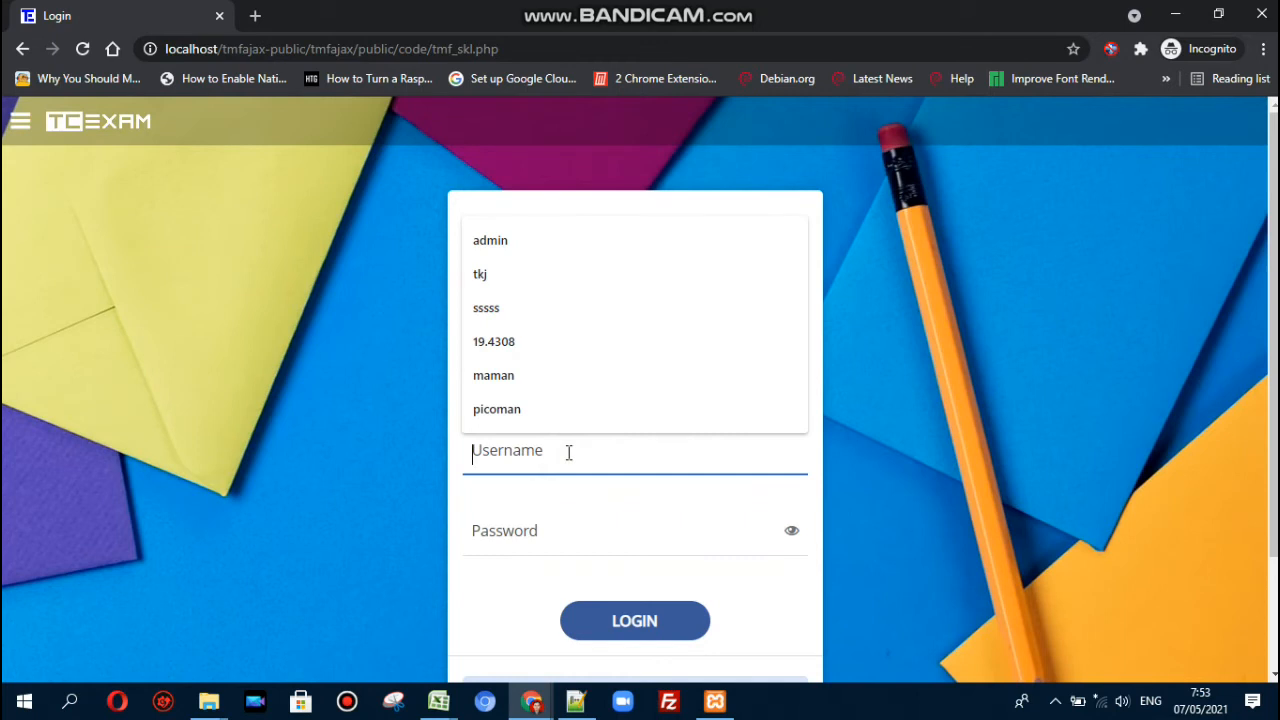
text(user002)
key(Tab)
text(•••••)
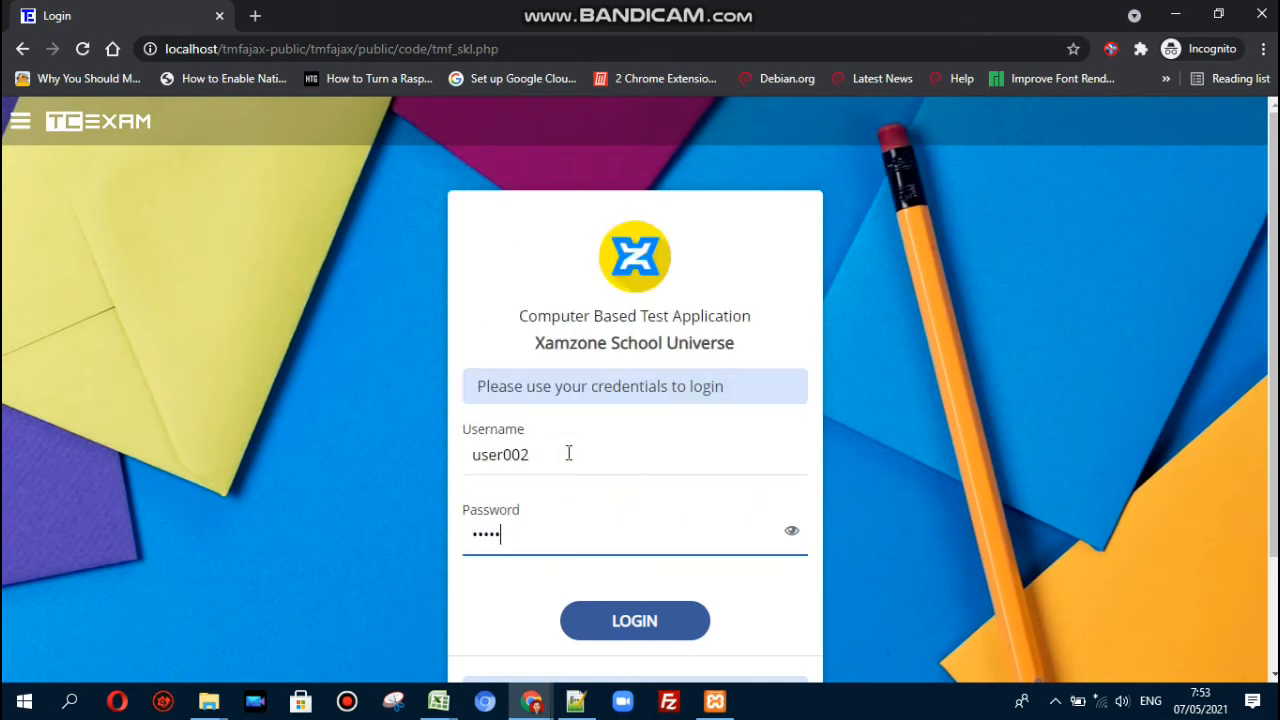
key(Return)
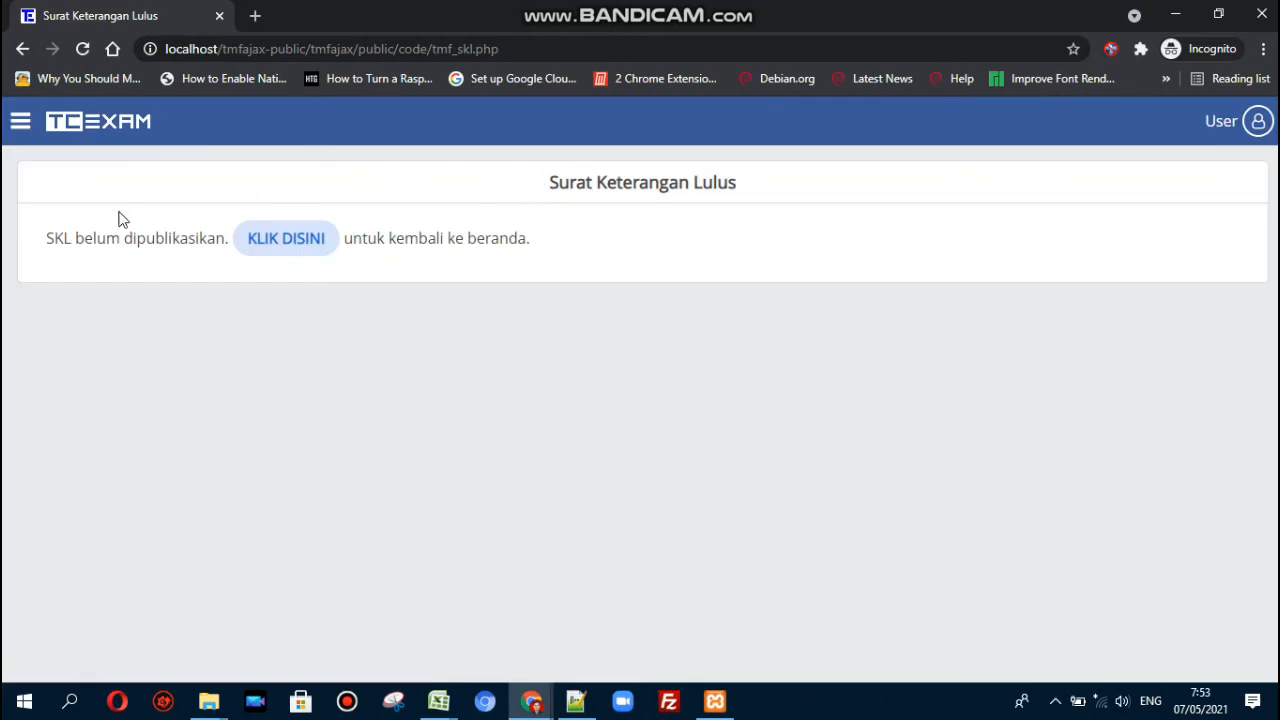
drag(42, 248, 571, 237)
click(571, 236)
click(297, 240)
- Change $siap_publikasi on line 33 of tmf_skl.php to true and save the file
click(576, 701)
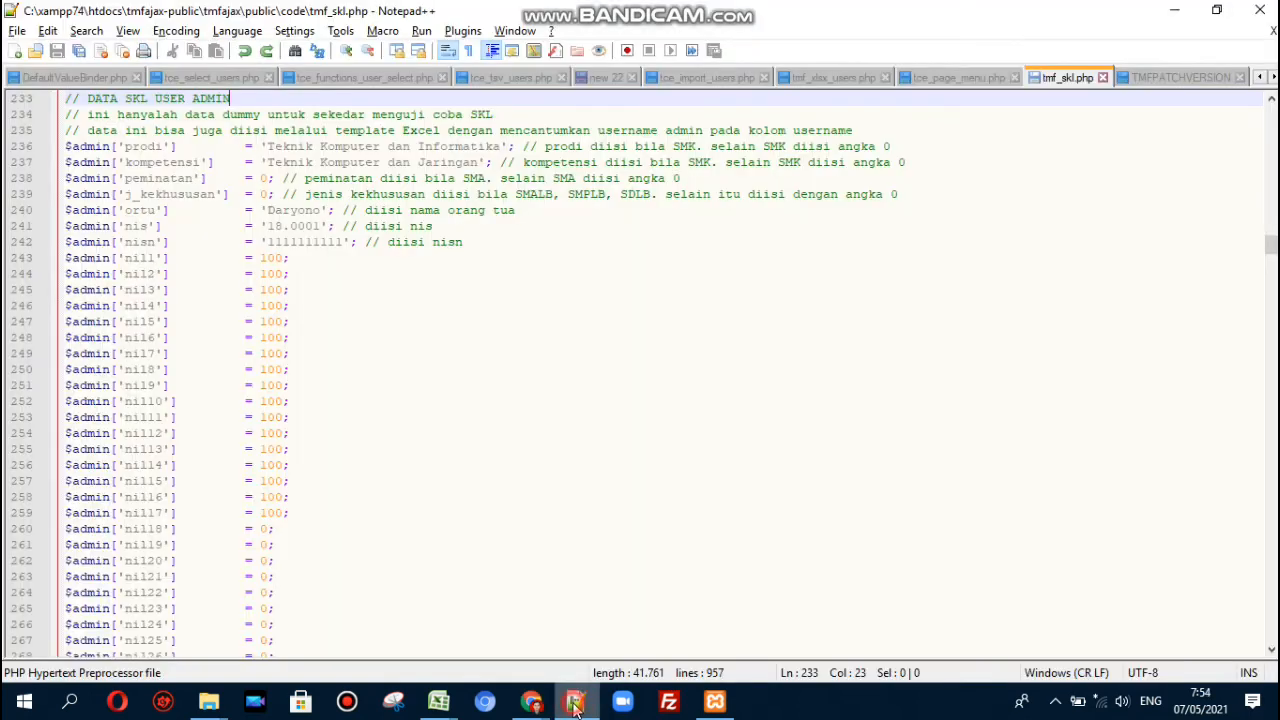
click(438, 416)
key(ctrl+Home)
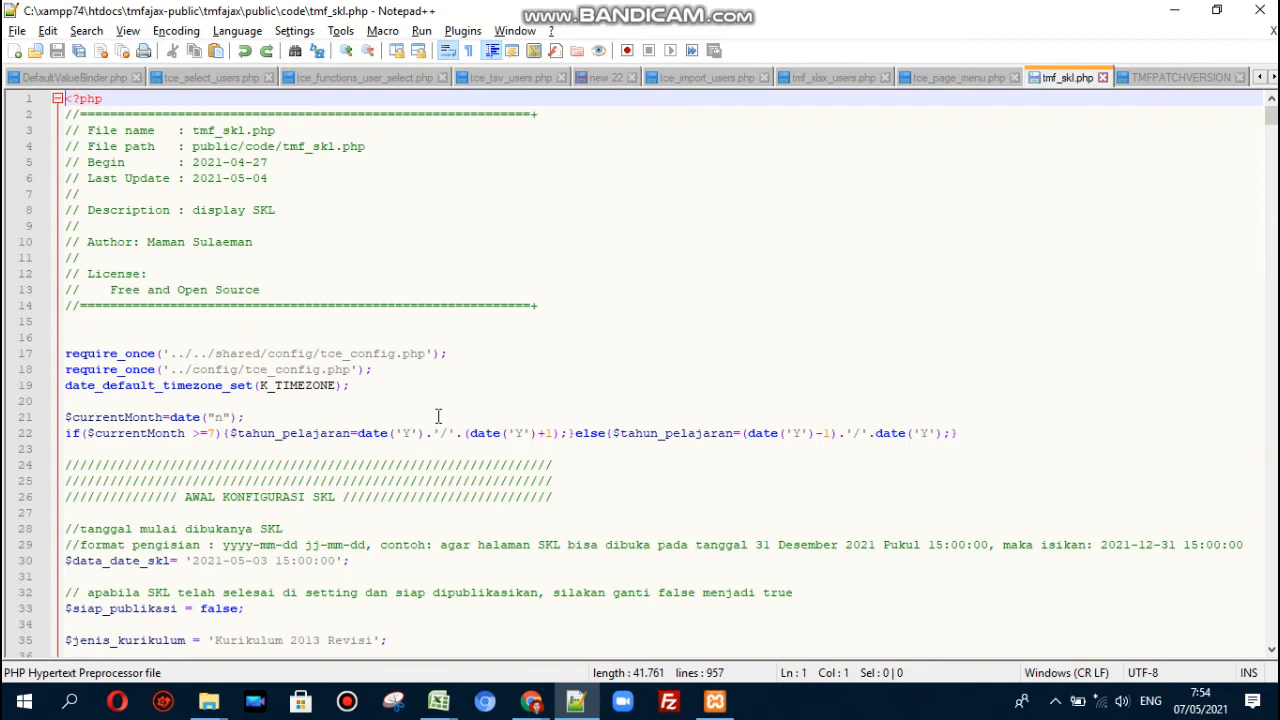
key(Down)
key(Down)
key(Down)
key(Down)
key(Down)
key(Down)
key(Down)
key(Down)
key(Down)
key(Down)
key(Down)
key(Down)
key(Down)
key(Down)
key(Down)
key(Down)
key(Down)
key(Down)
key(Down)
key(Down)
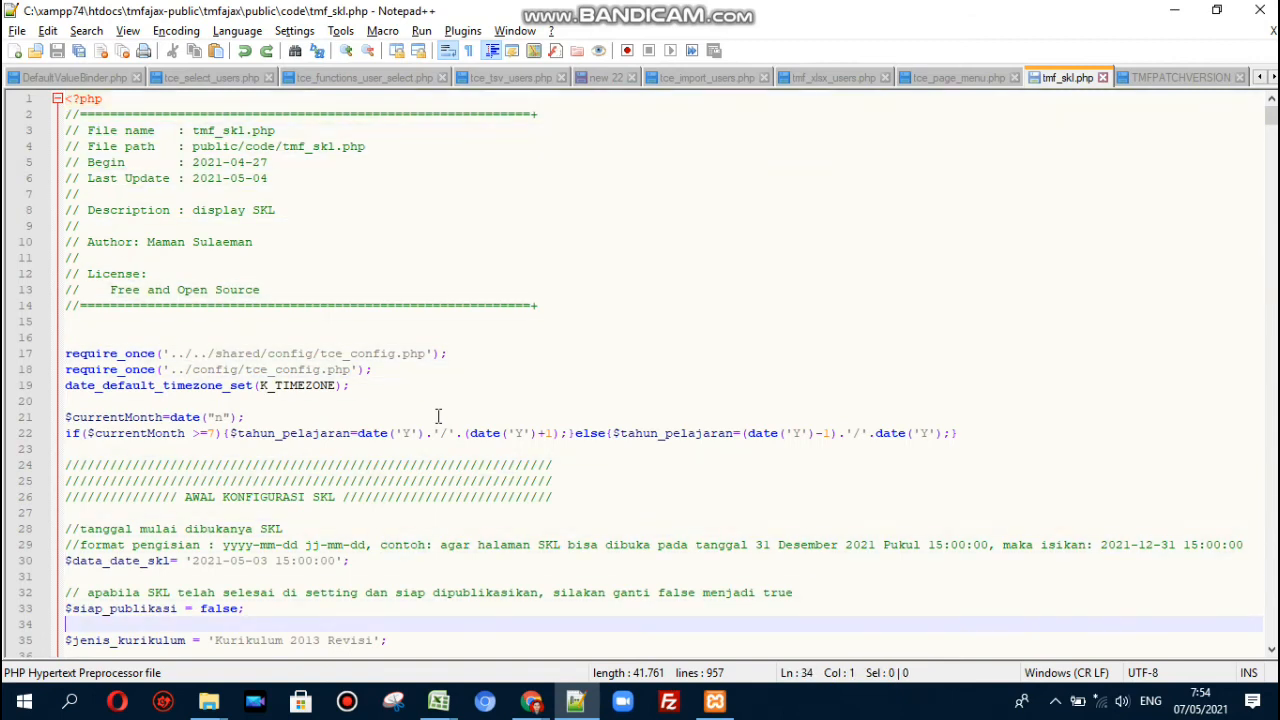
double_click(218, 608)
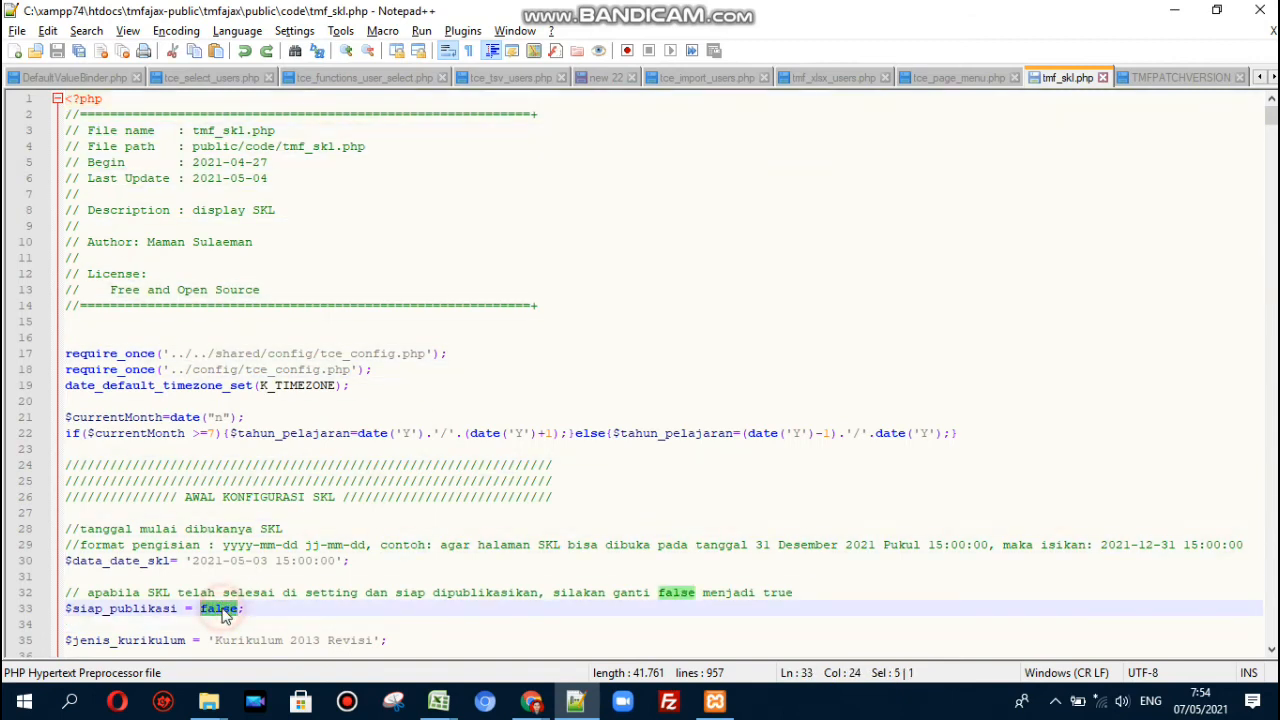
text(true)
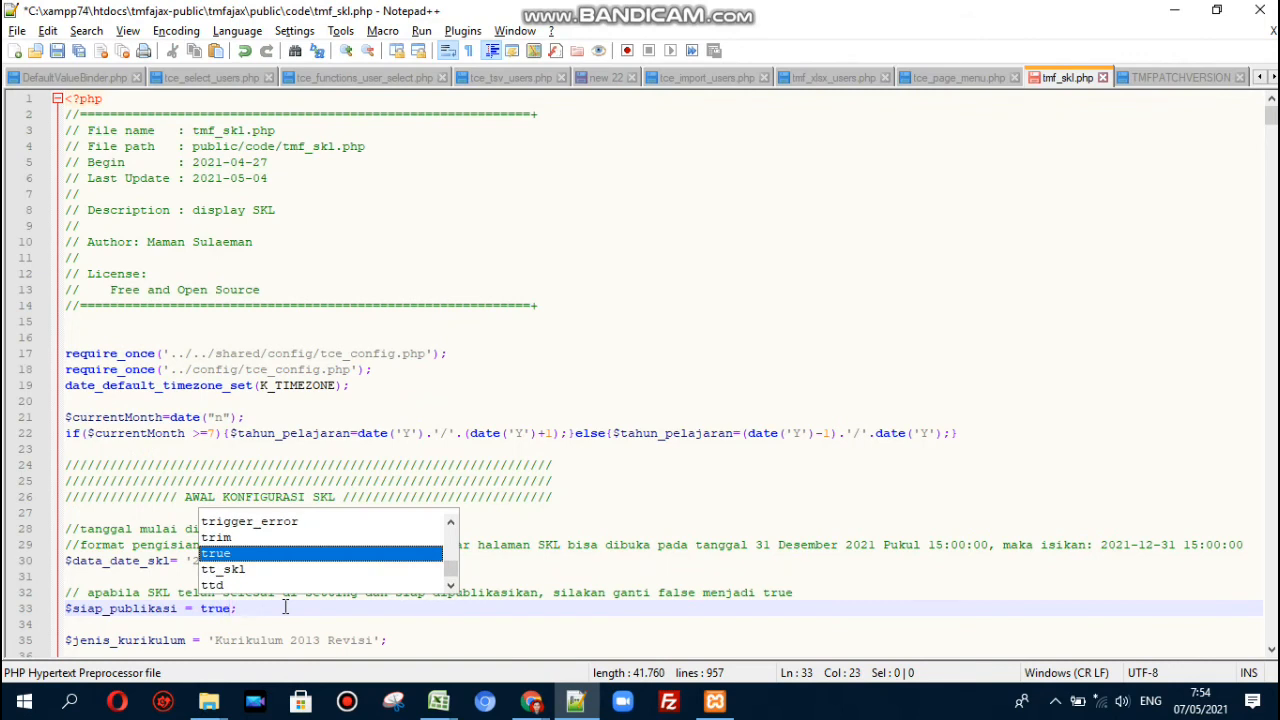
key(ctrl+s)
key(Escape)
key(alt+Tab)
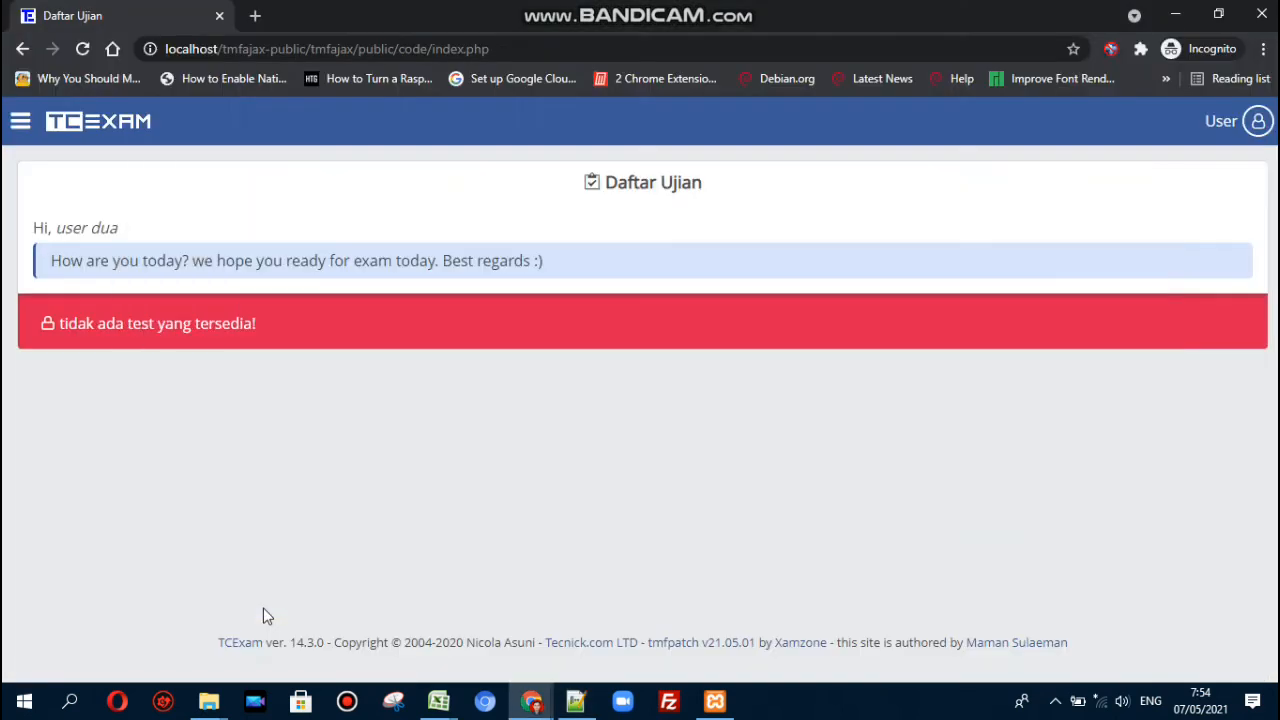
- Open SKL Online from the sidebar and reveal the student's LULUS announcement
click(20, 121)
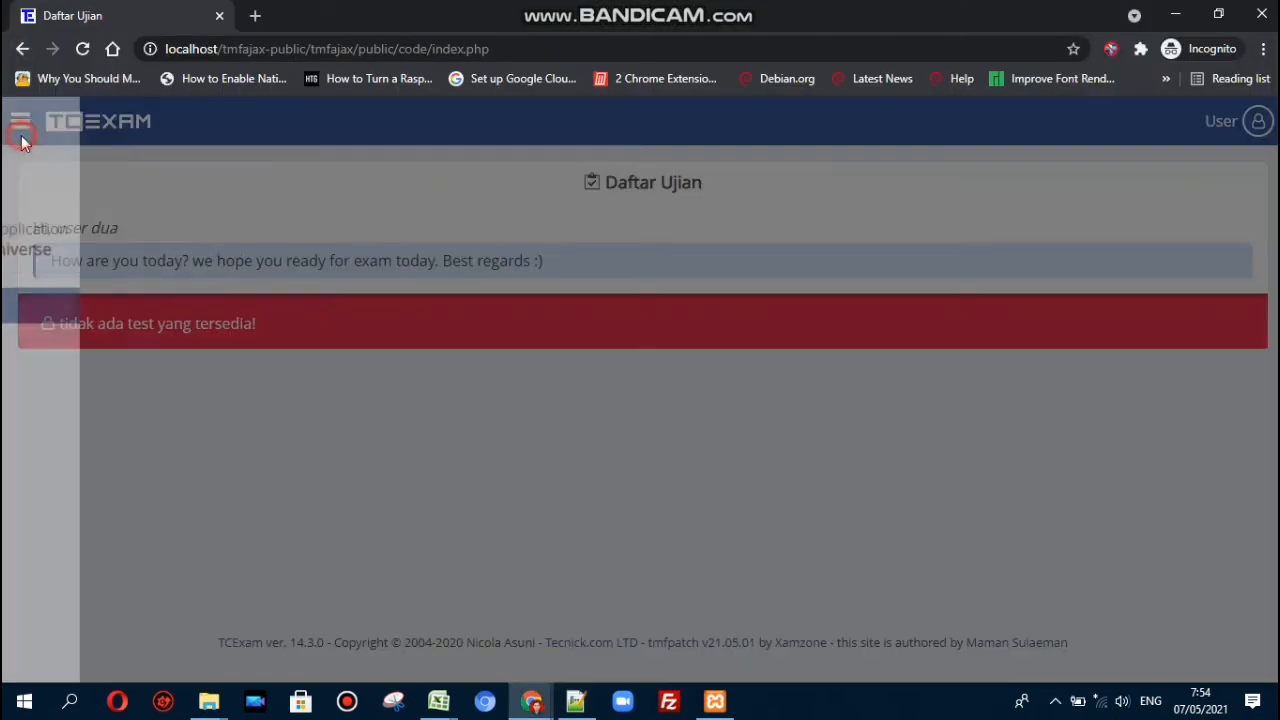
click(72, 409)
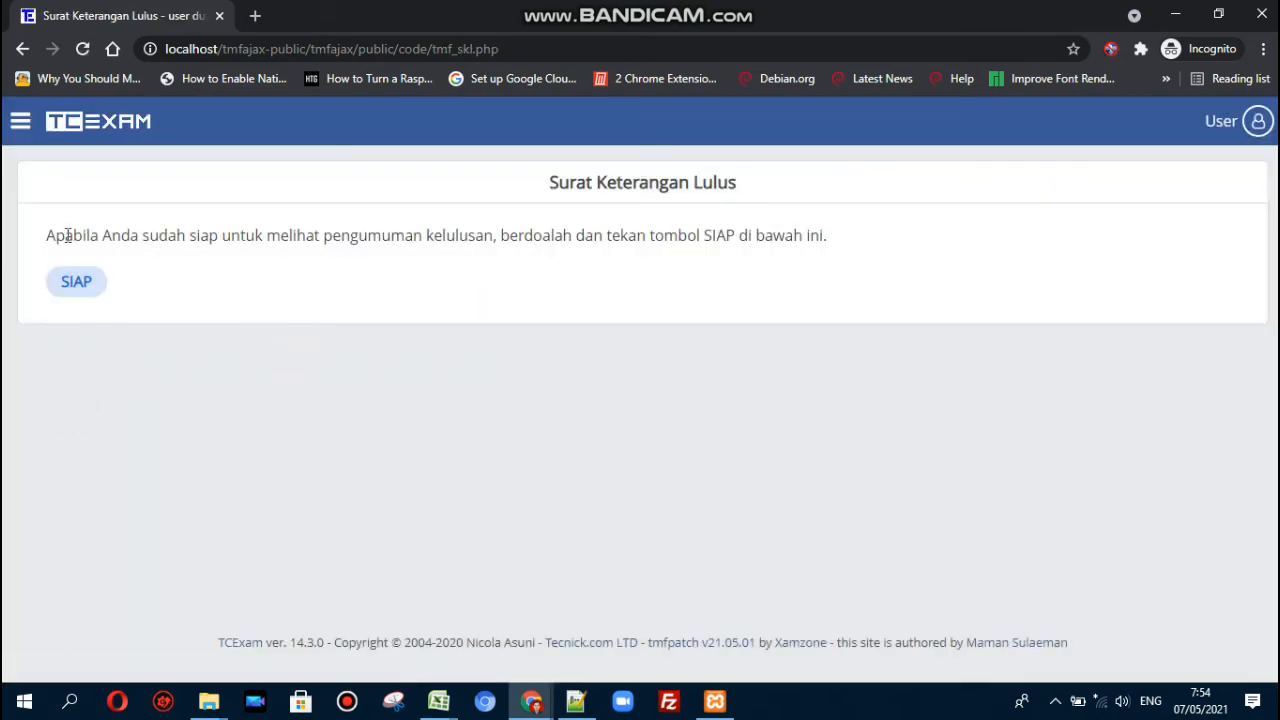
click(70, 280)
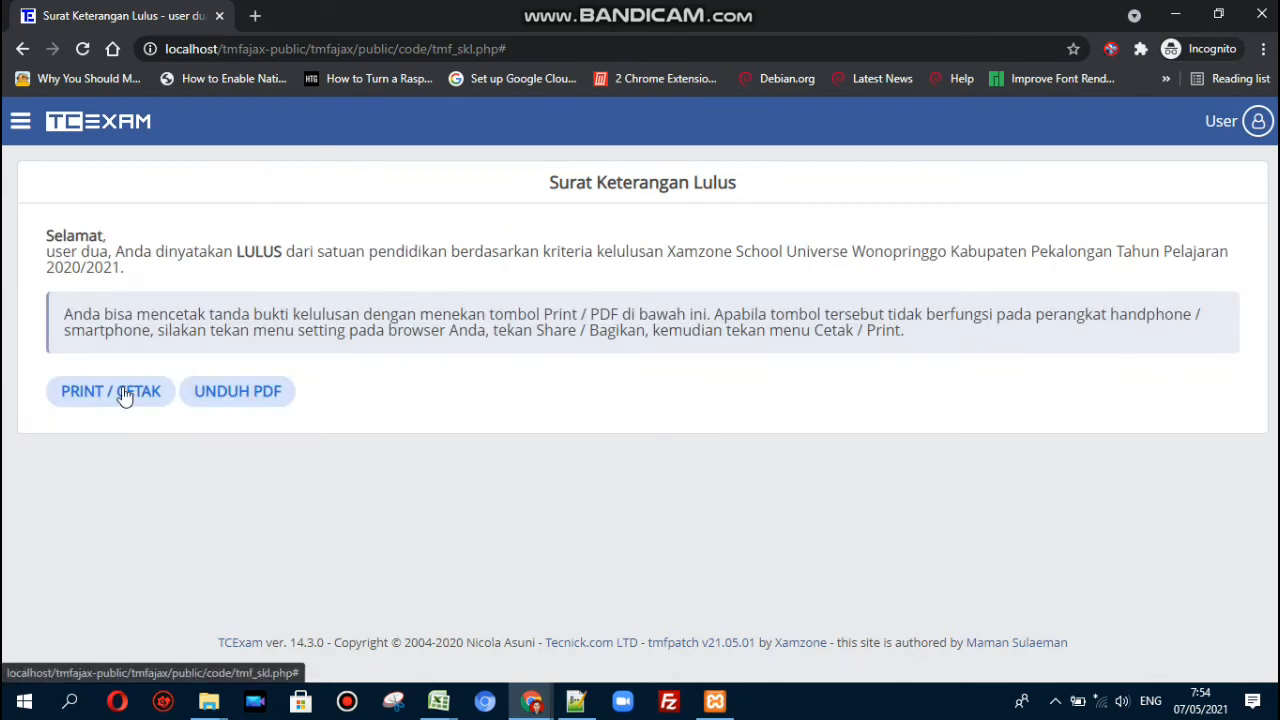
- Preview the printable certificate, checking the subject scores and RATA-RATA average, then cancel
click(124, 397)
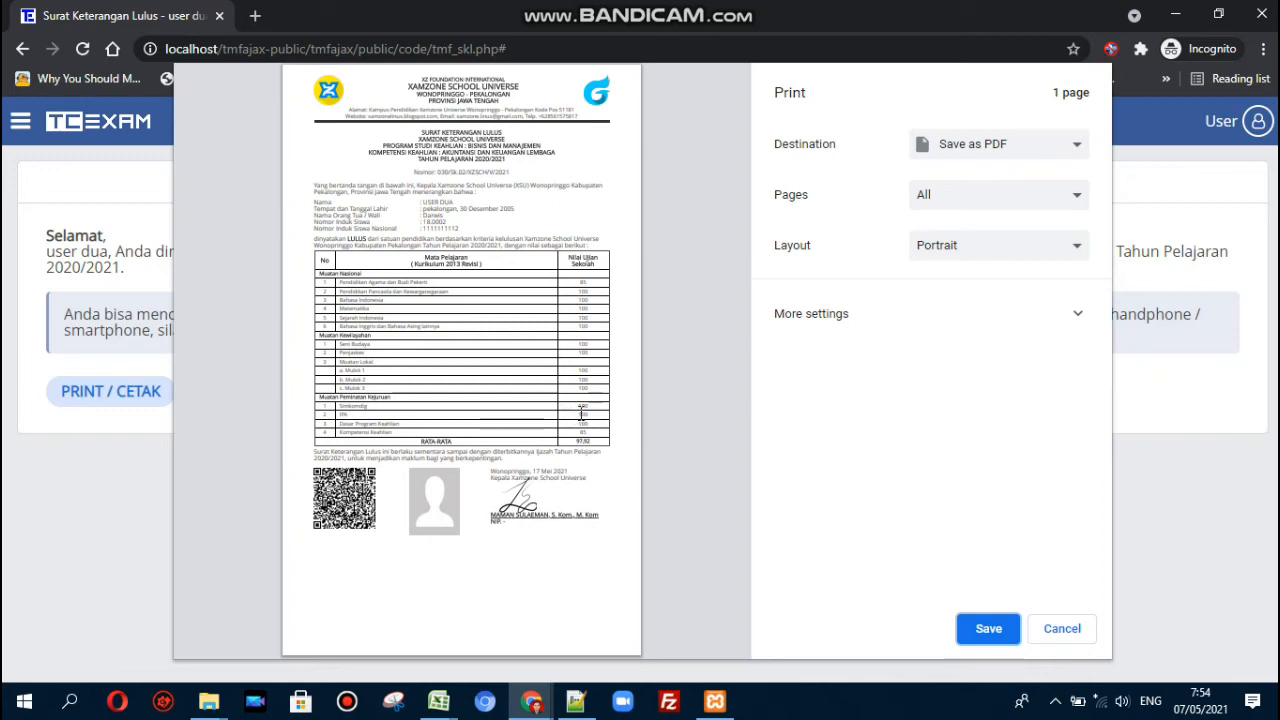
click(579, 413)
click(591, 412)
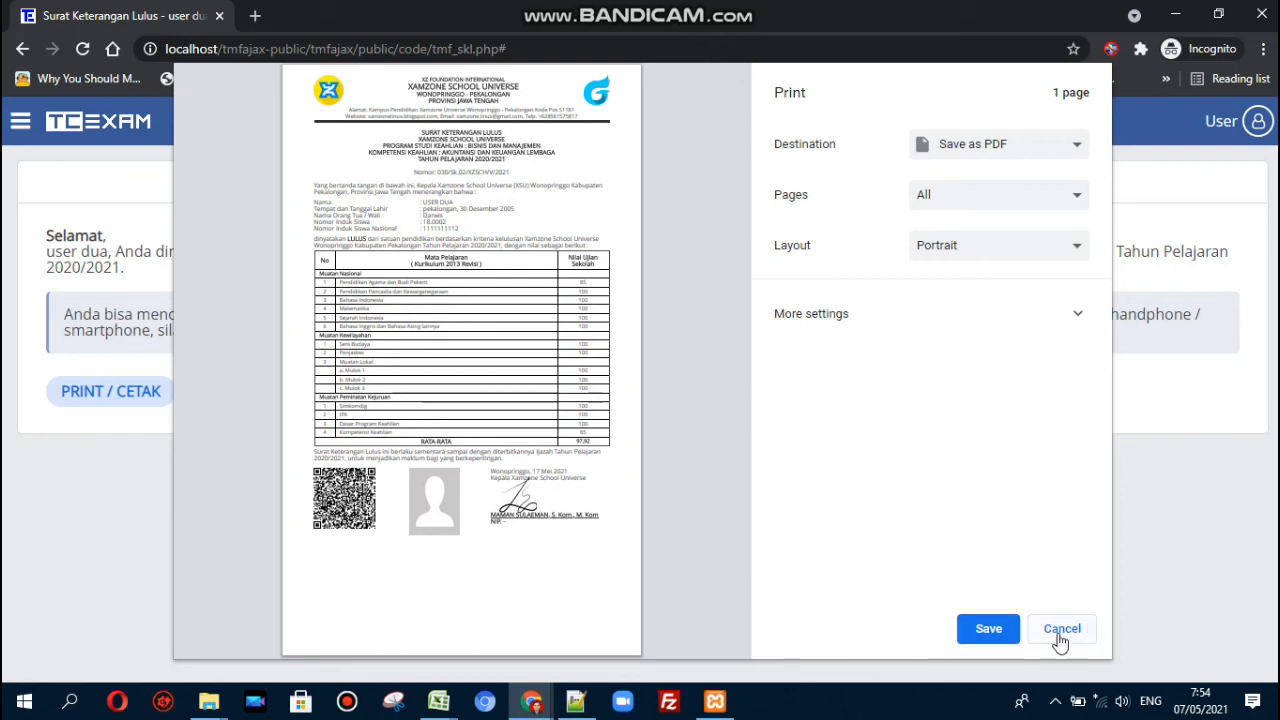
drag(573, 441, 591, 442)
click(590, 441)
drag(580, 283, 593, 430)
click(1060, 630)
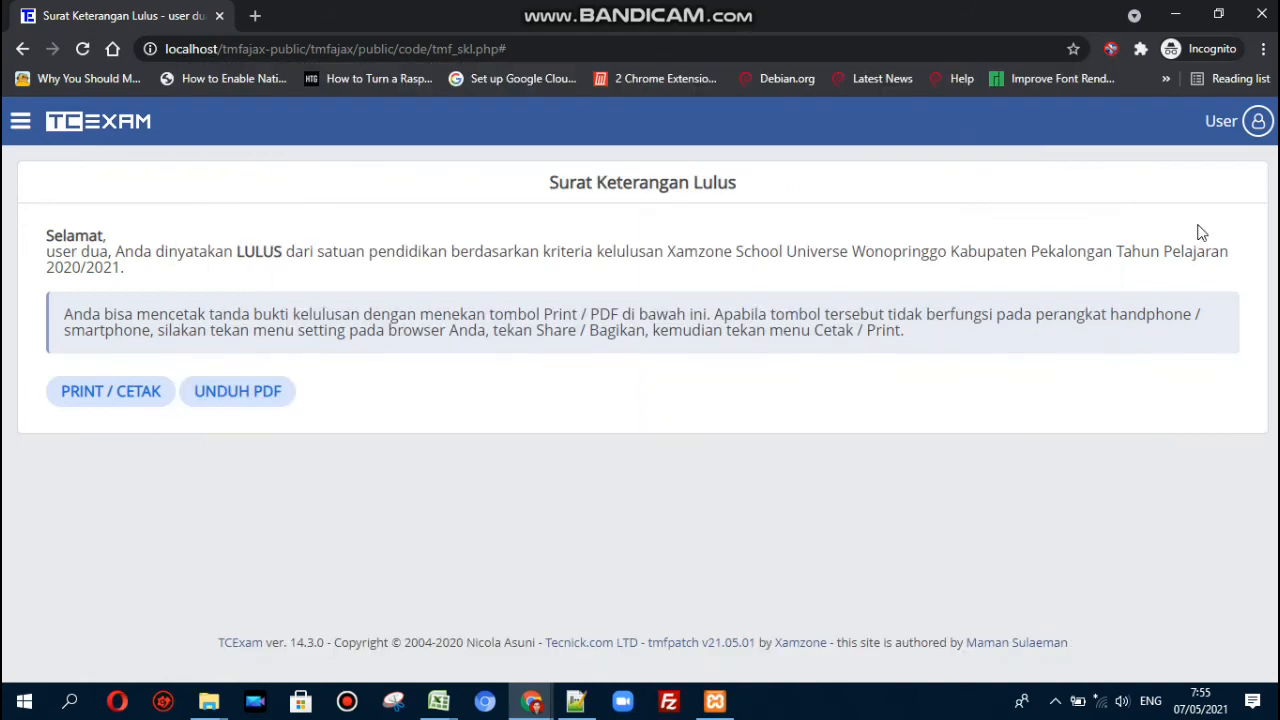
- Log out and sign in with another student's username and password
click(1254, 128)
click(1123, 405)
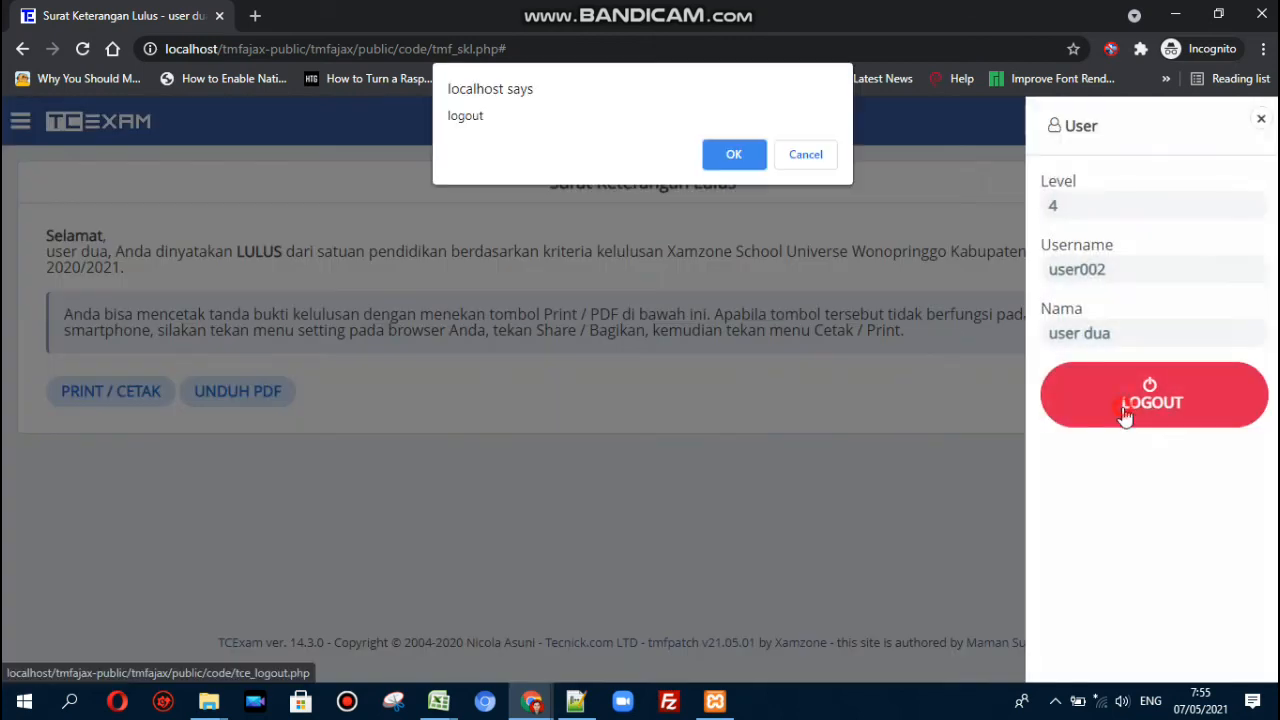
click(731, 168)
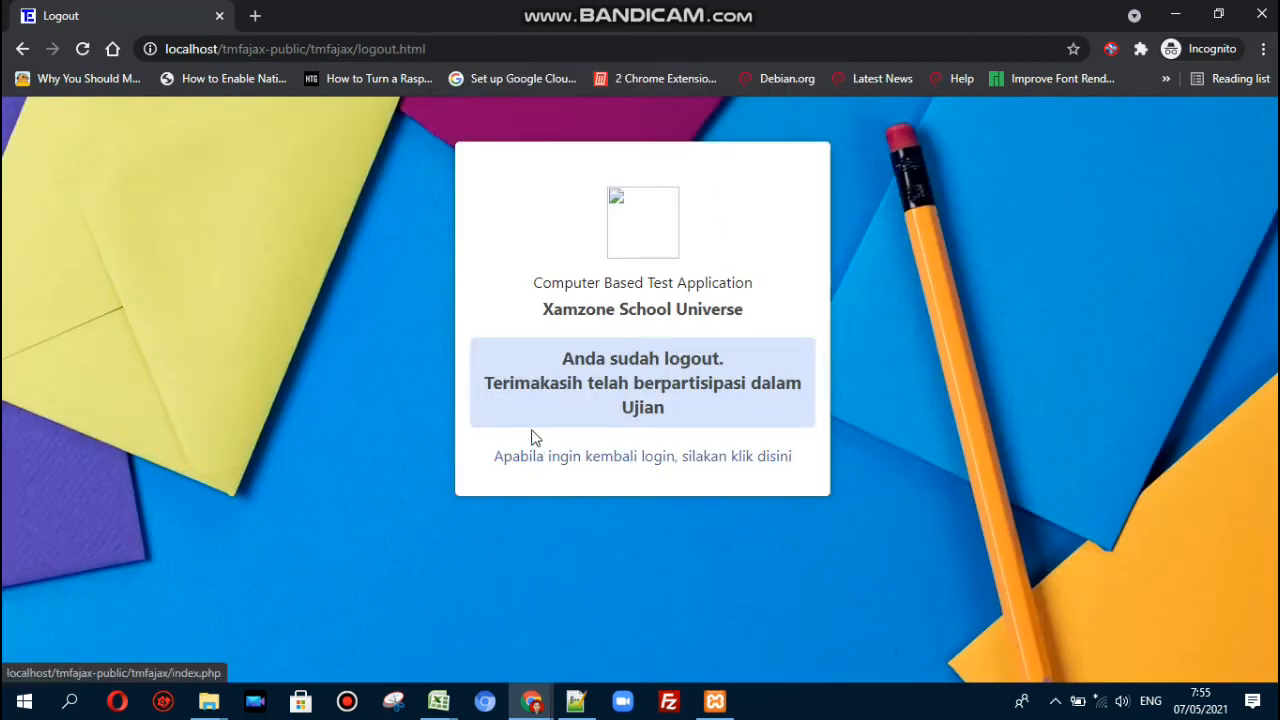
click(603, 465)
click(578, 439)
text(user001)
key(Tab)
text(1234001)
key(Return)
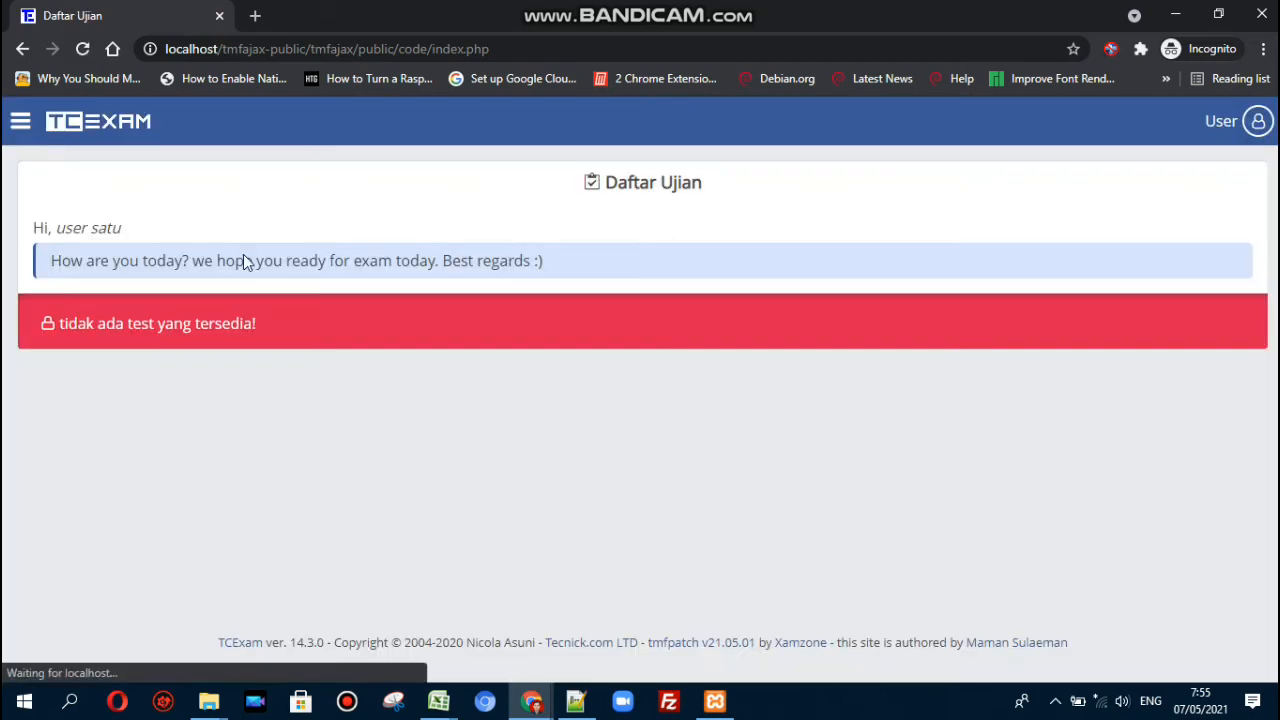
- Open SKL Online and reveal this student's LULUS announcement
click(14, 126)
click(63, 409)
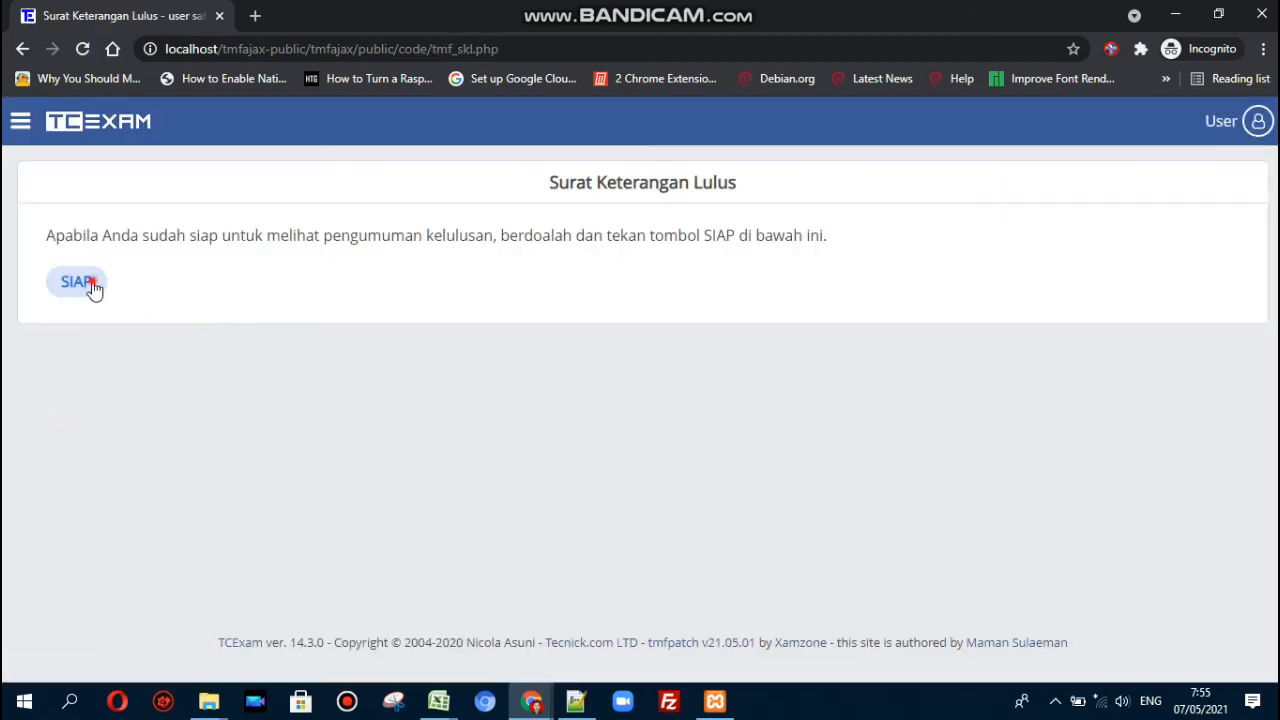
click(90, 283)
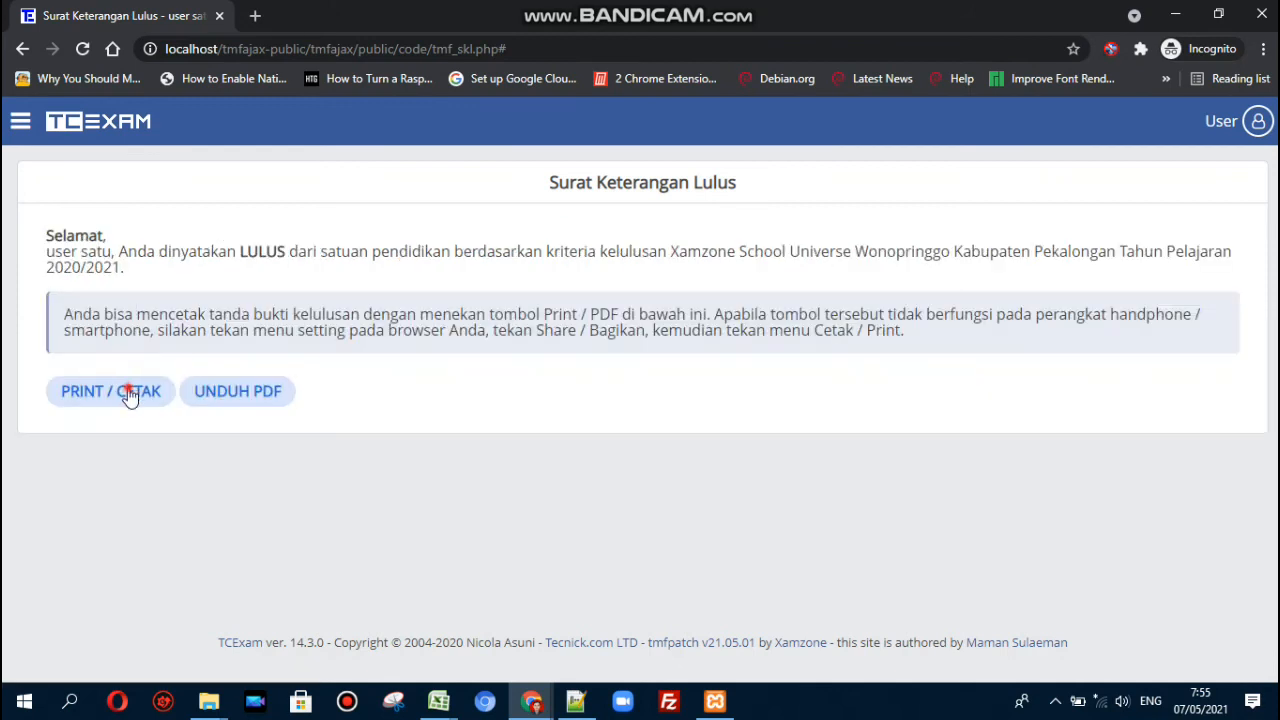
- Preview the certificate printout, checking the Fisika, IPA grades and RATA-RATA average, then cancel
click(130, 394)
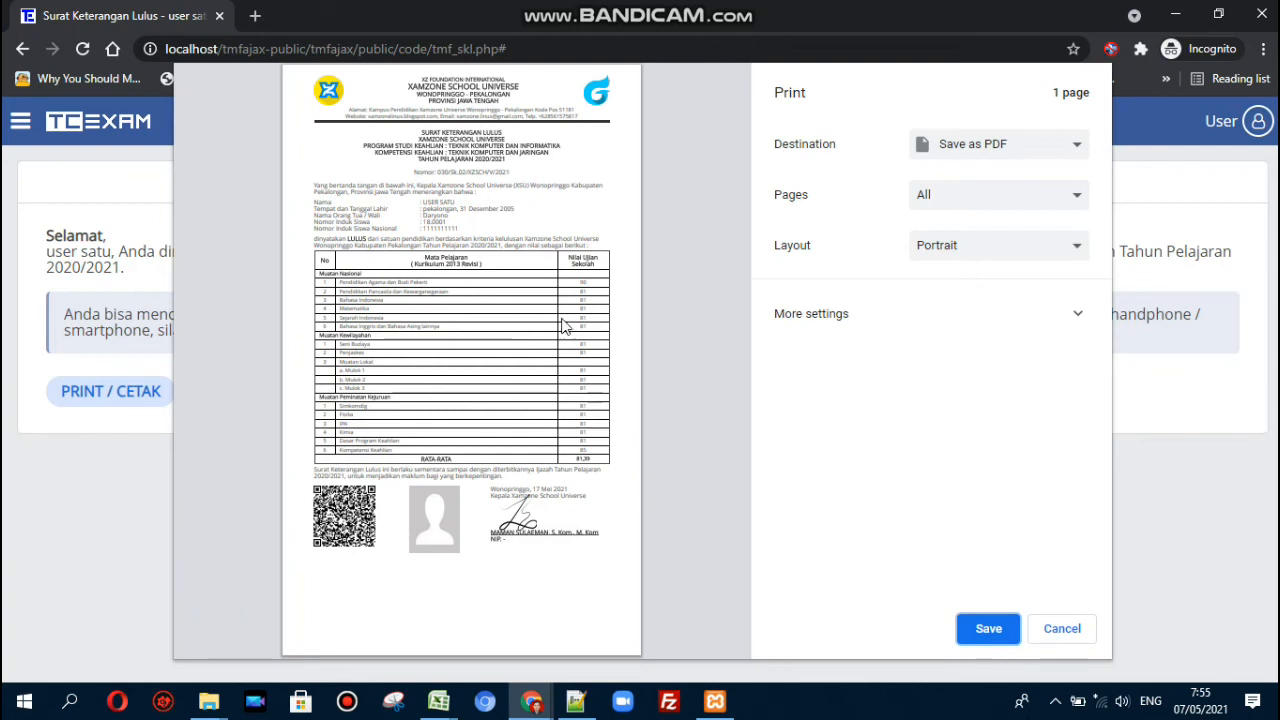
drag(582, 413, 596, 432)
click(594, 430)
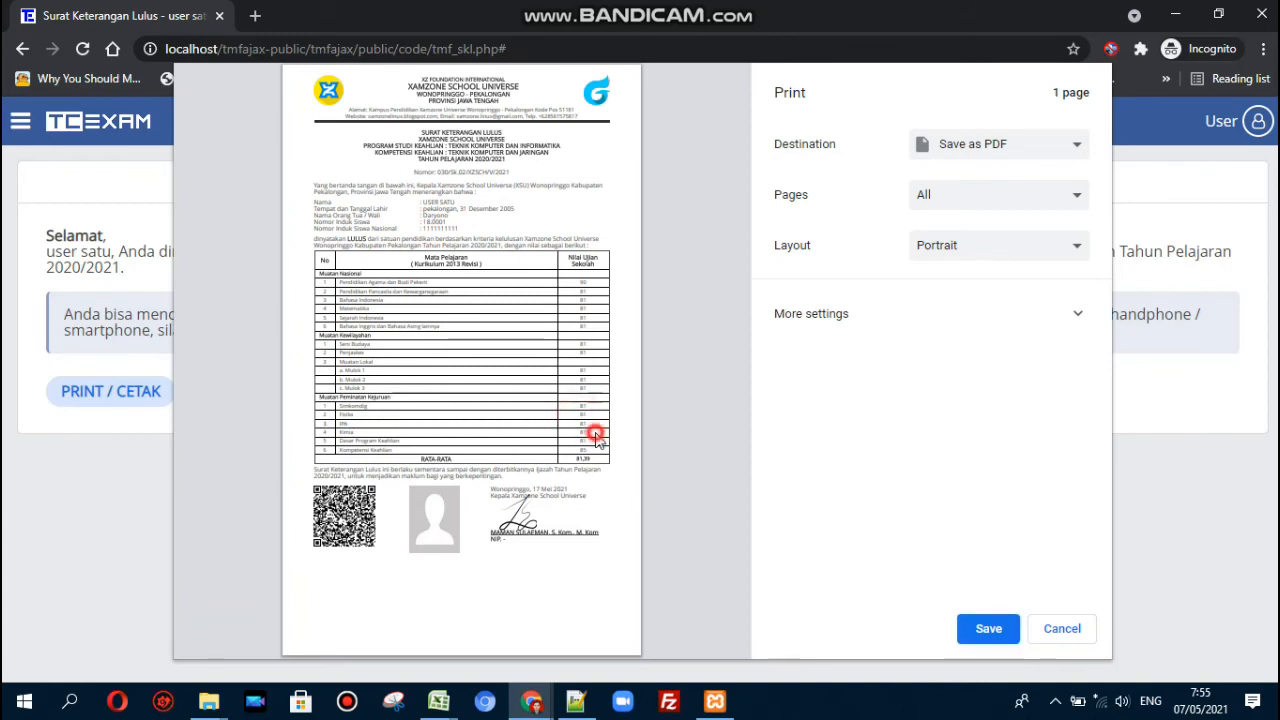
click(597, 458)
click(574, 453)
click(594, 454)
drag(580, 283, 597, 456)
click(597, 456)
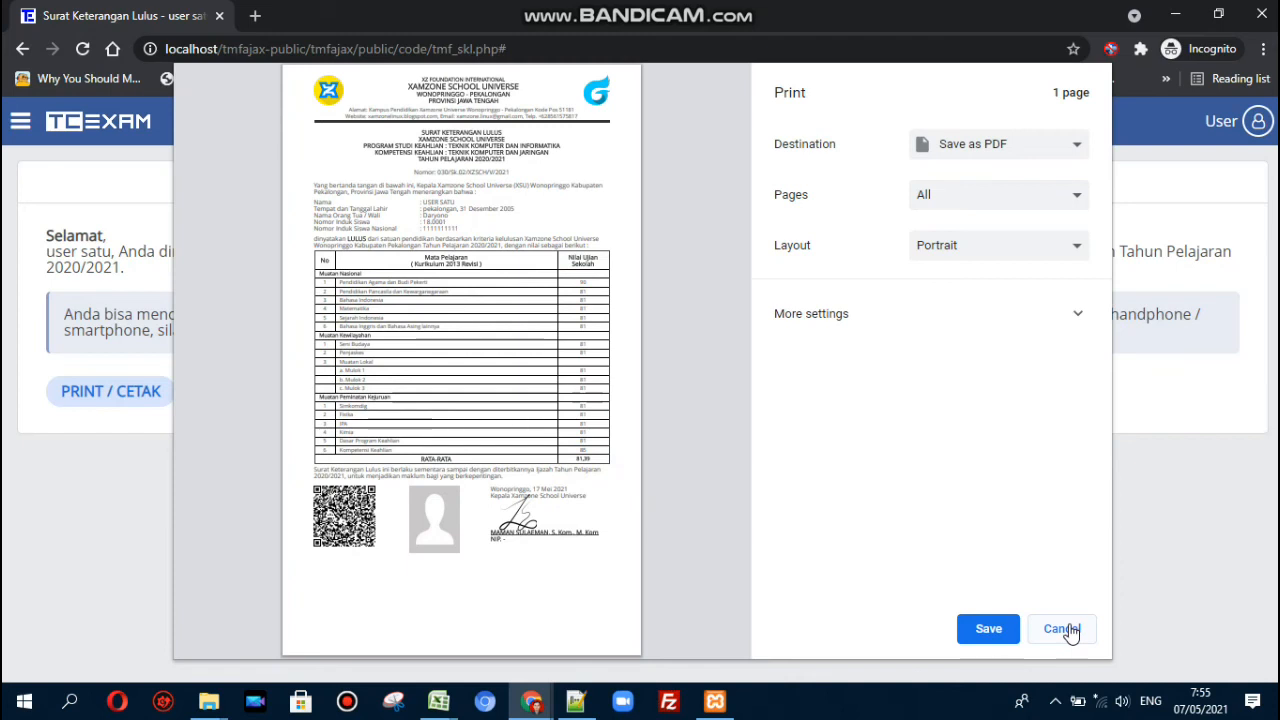
click(1066, 629)
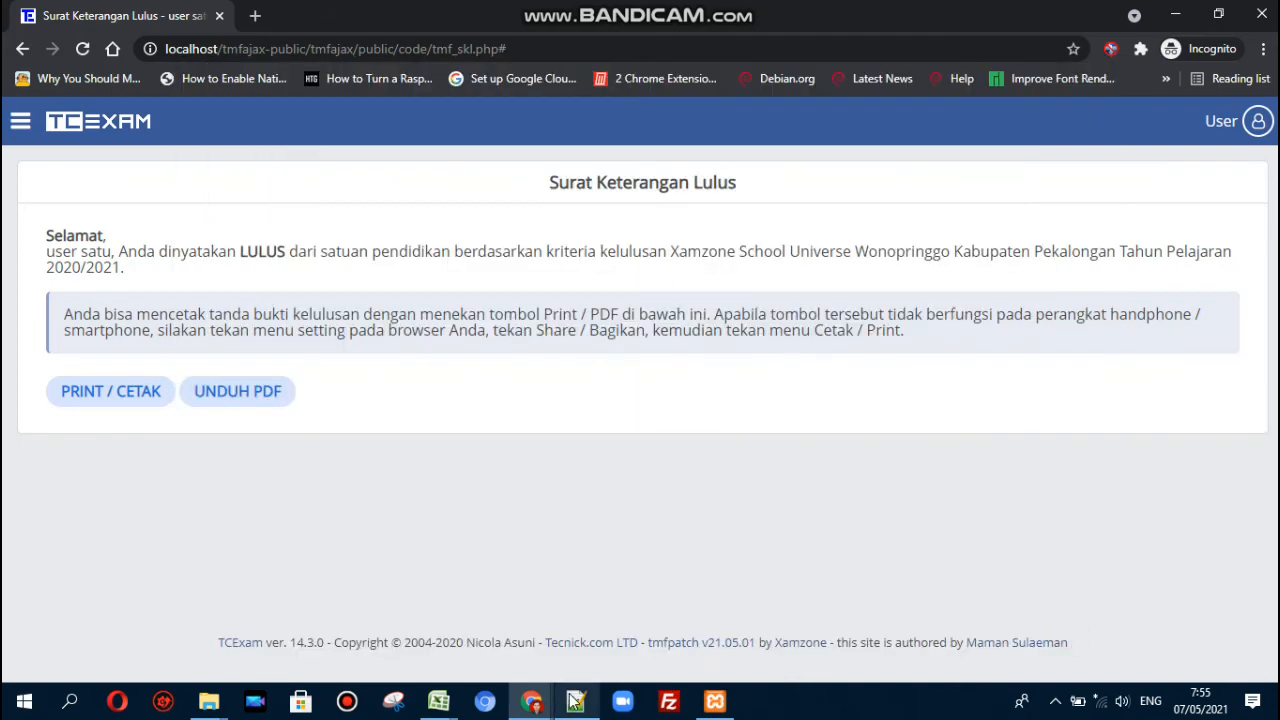
- Bring Notepad++ forward and page down tmf_skl.php to the $nama_mapel array and kop logo sizes
mouse_move(537, 704)
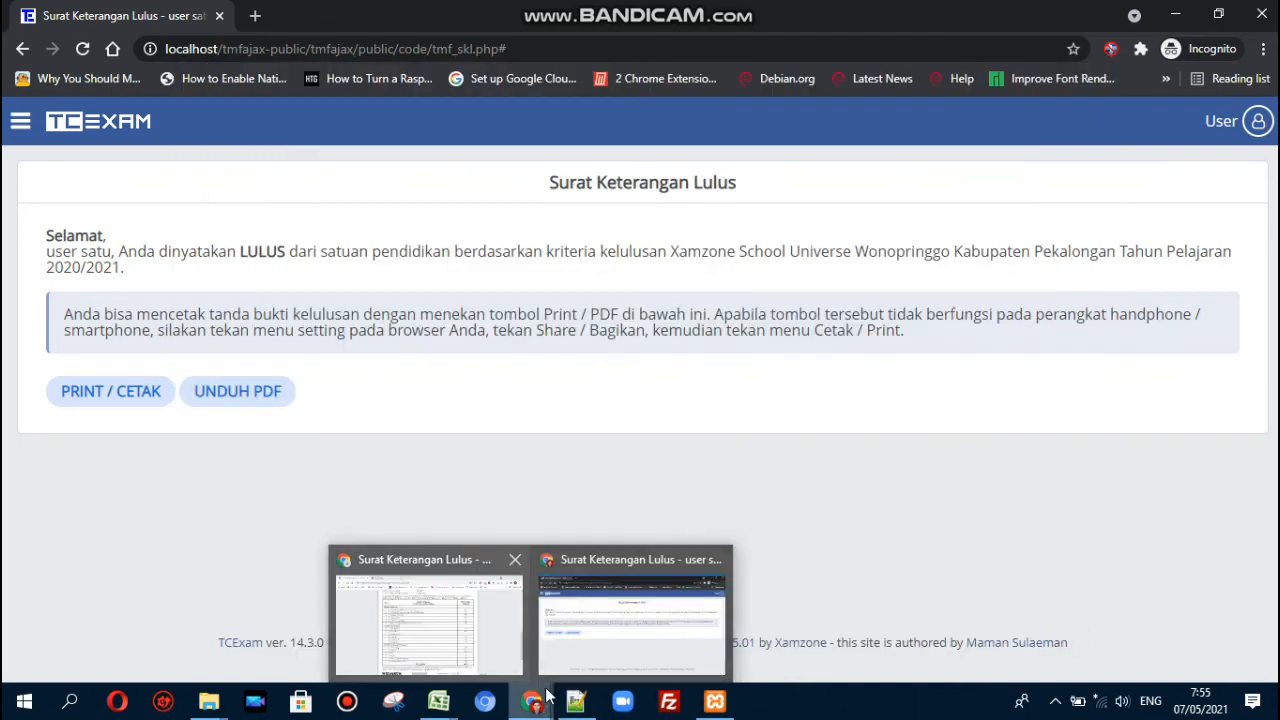
click(576, 701)
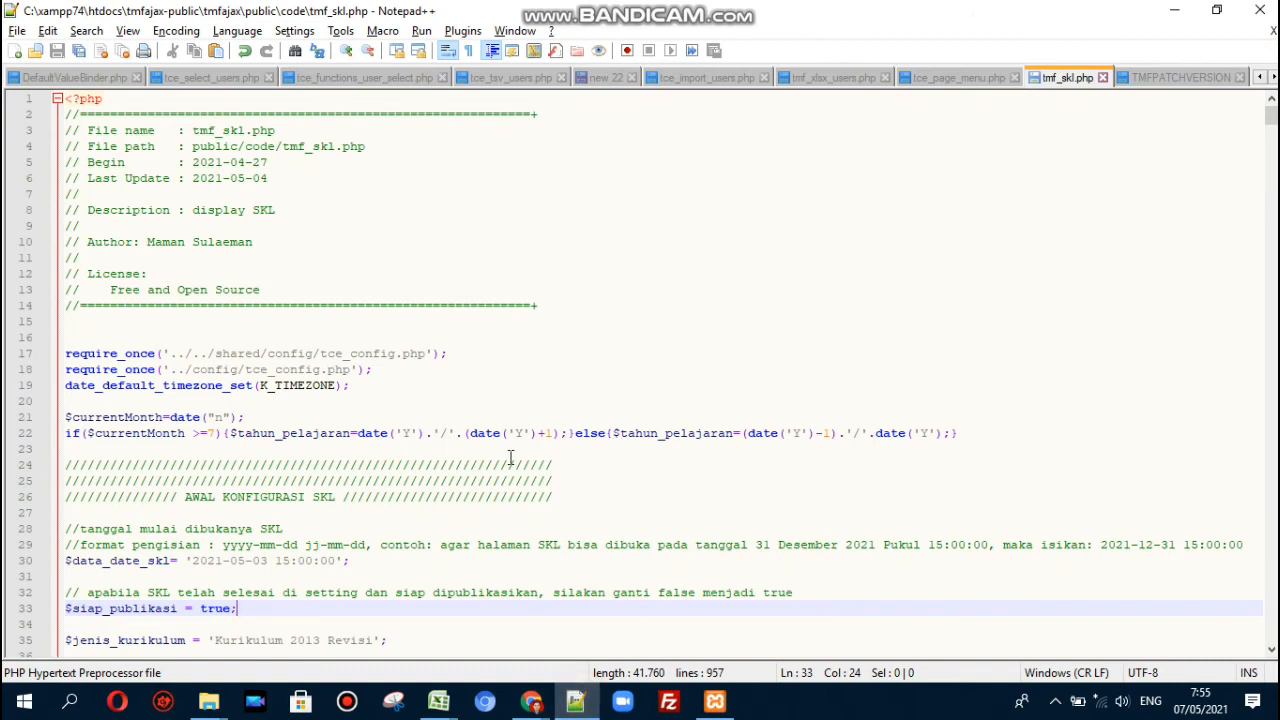
key(Page_Down)
key(Page_Down)
key(Page_Down)
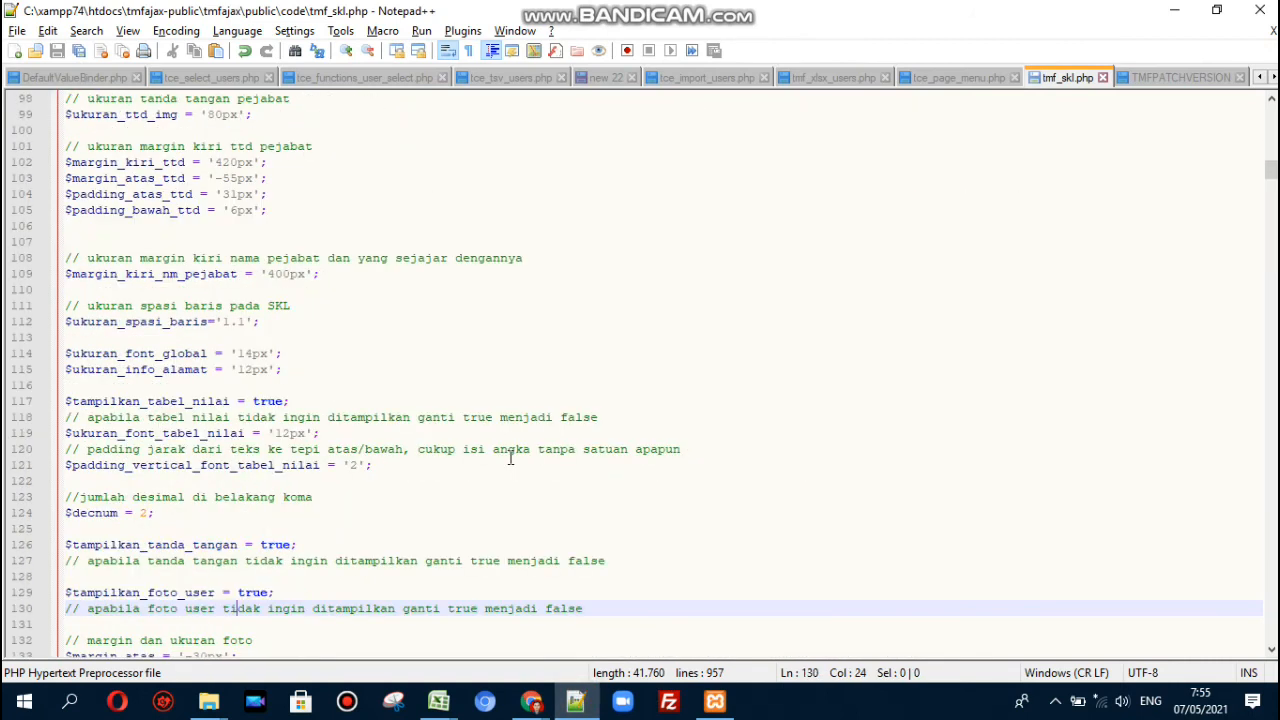
key(Page_Down)
key(Page_Down)
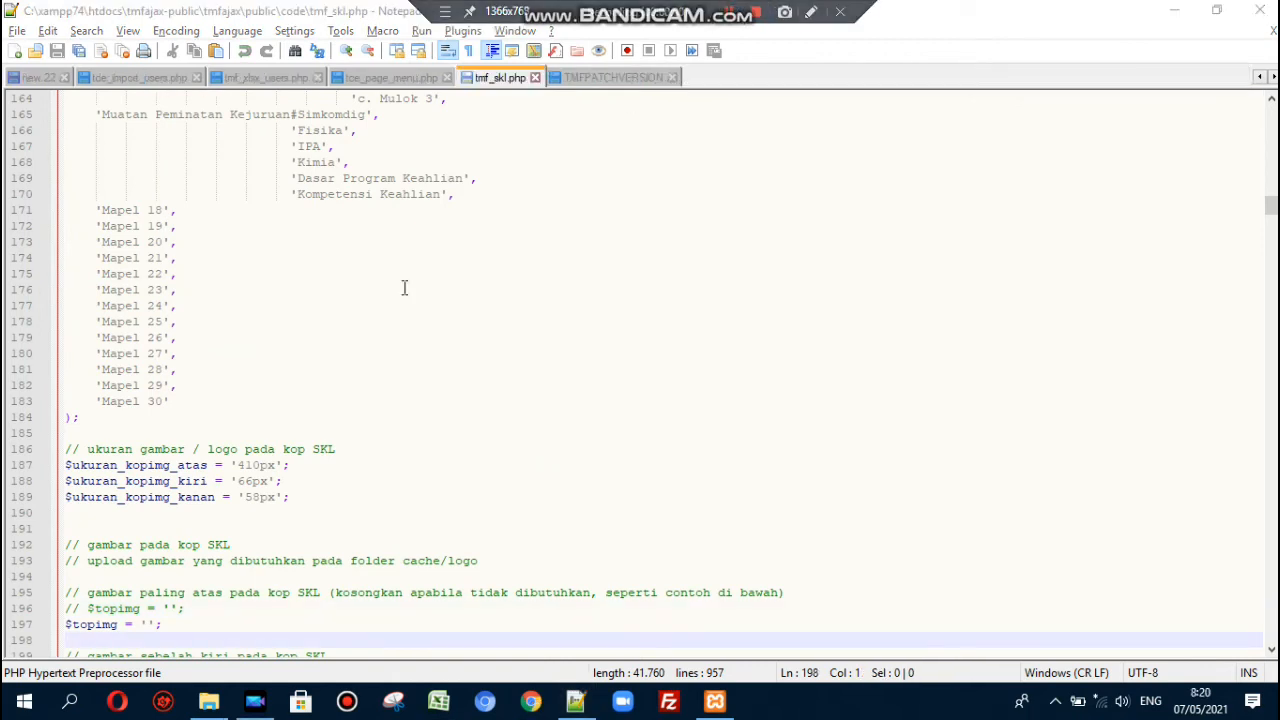
click(265, 114)
key(Up)
key(Up)
key(Up)
key(Up)
key(Up)
key(Up)
key(Up)
key(Up)
key(Up)
key(Up)
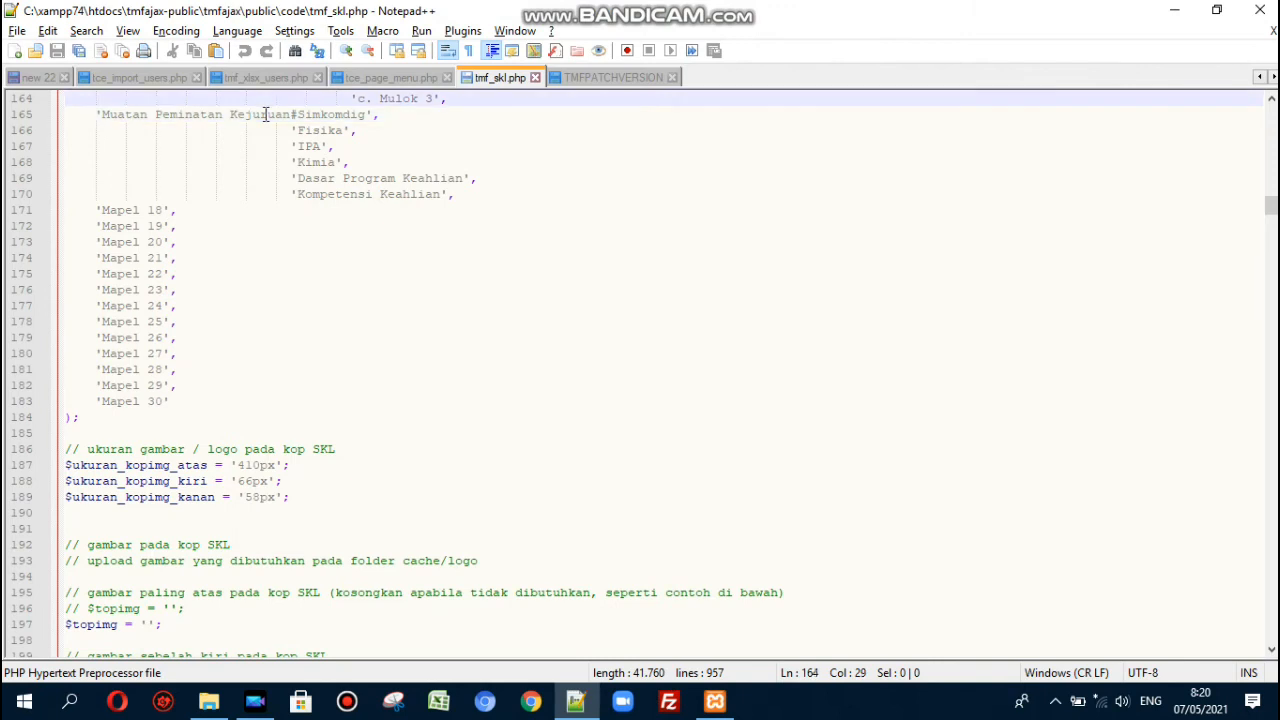
key(Up)
key(Up)
key(Up)
key(Up)
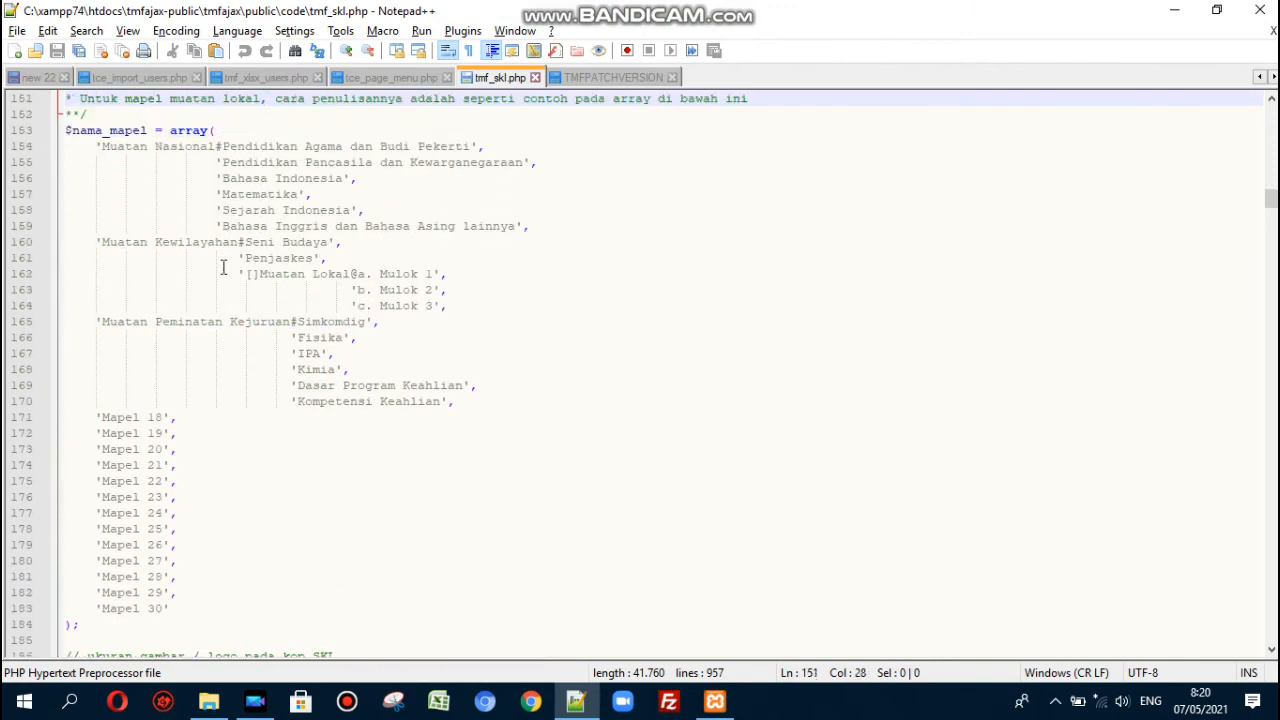
drag(101, 242, 238, 250)
click(242, 245)
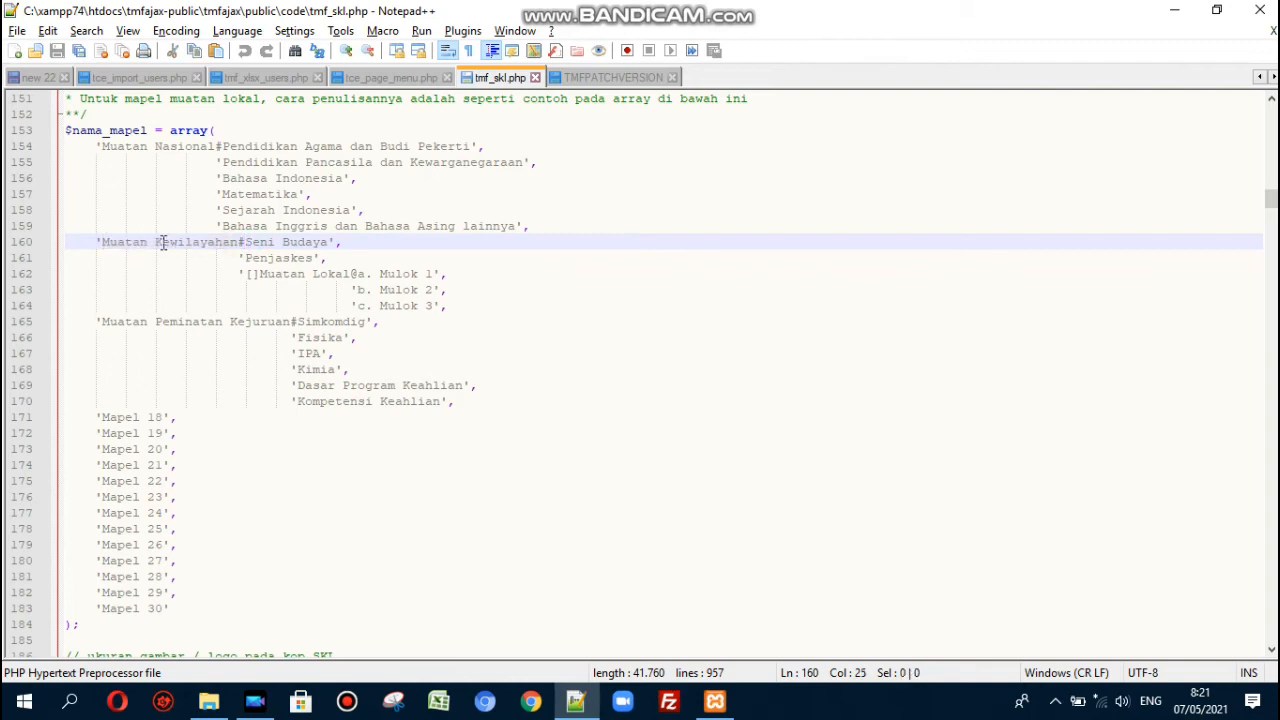
drag(101, 242, 242, 242)
click(242, 243)
click(249, 243)
drag(246, 243, 330, 247)
click(330, 246)
click(350, 242)
drag(316, 257, 248, 260)
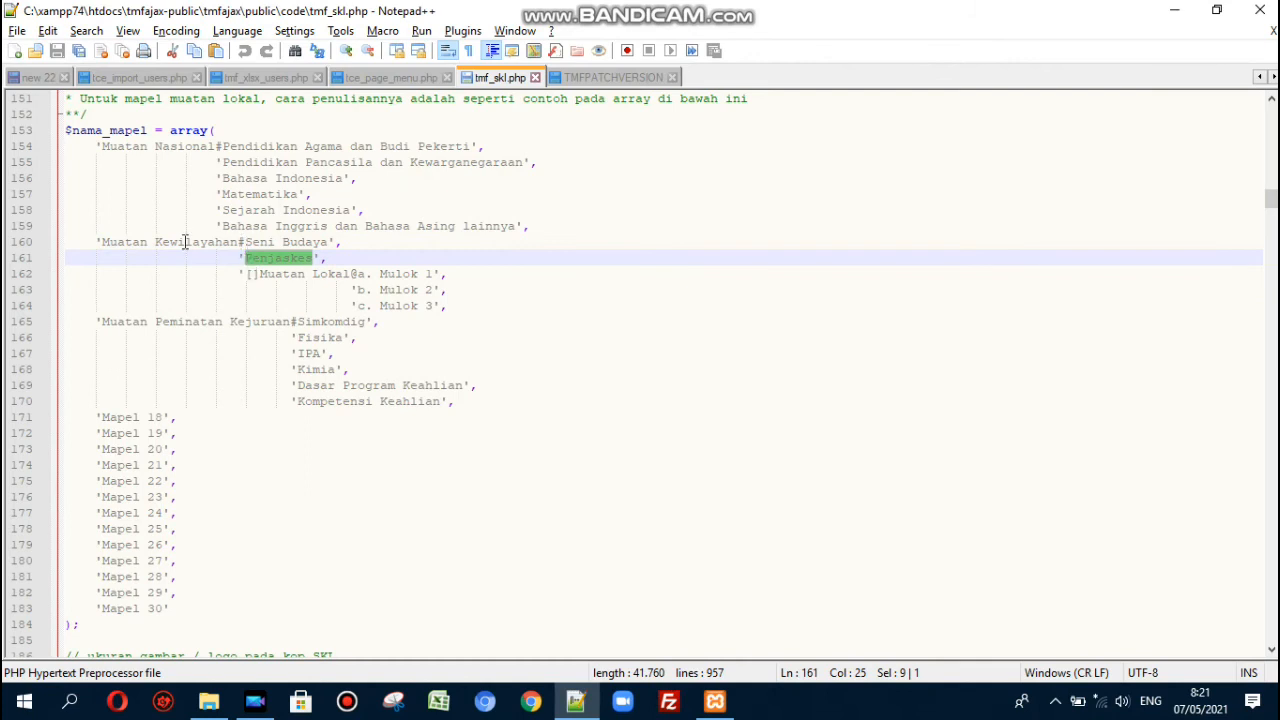
click(250, 242)
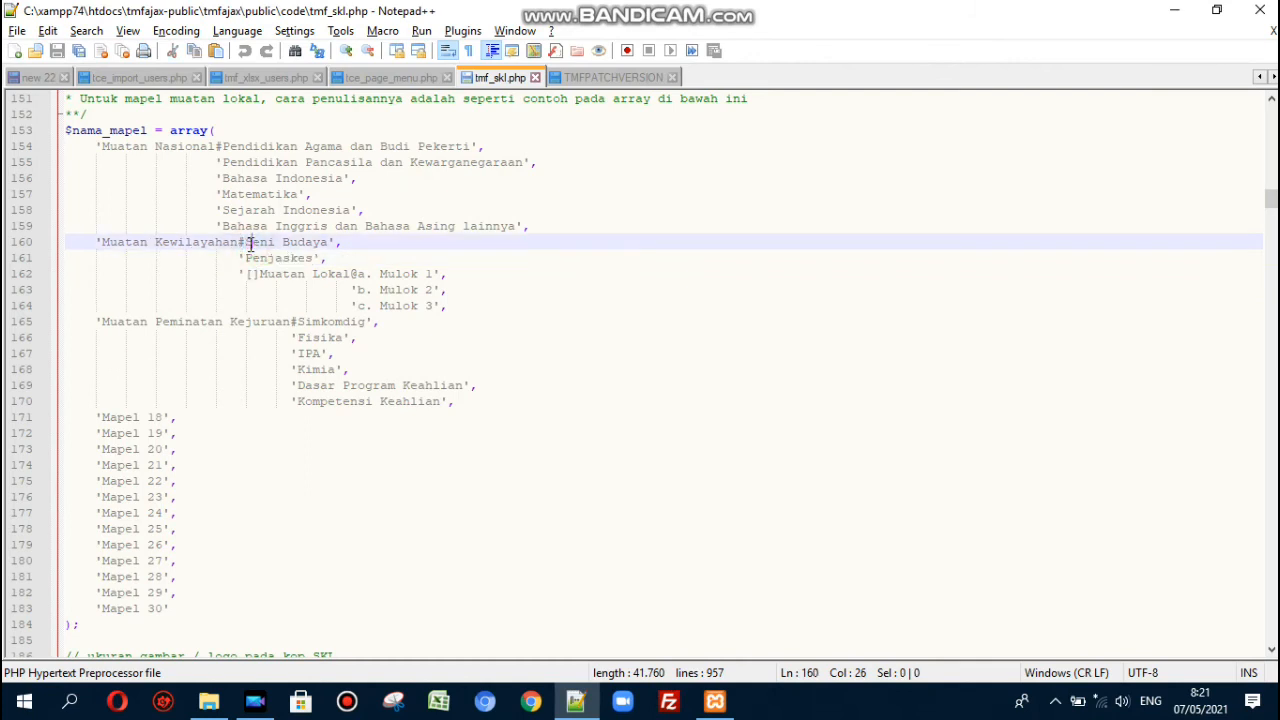
drag(350, 273, 263, 274)
click(251, 274)
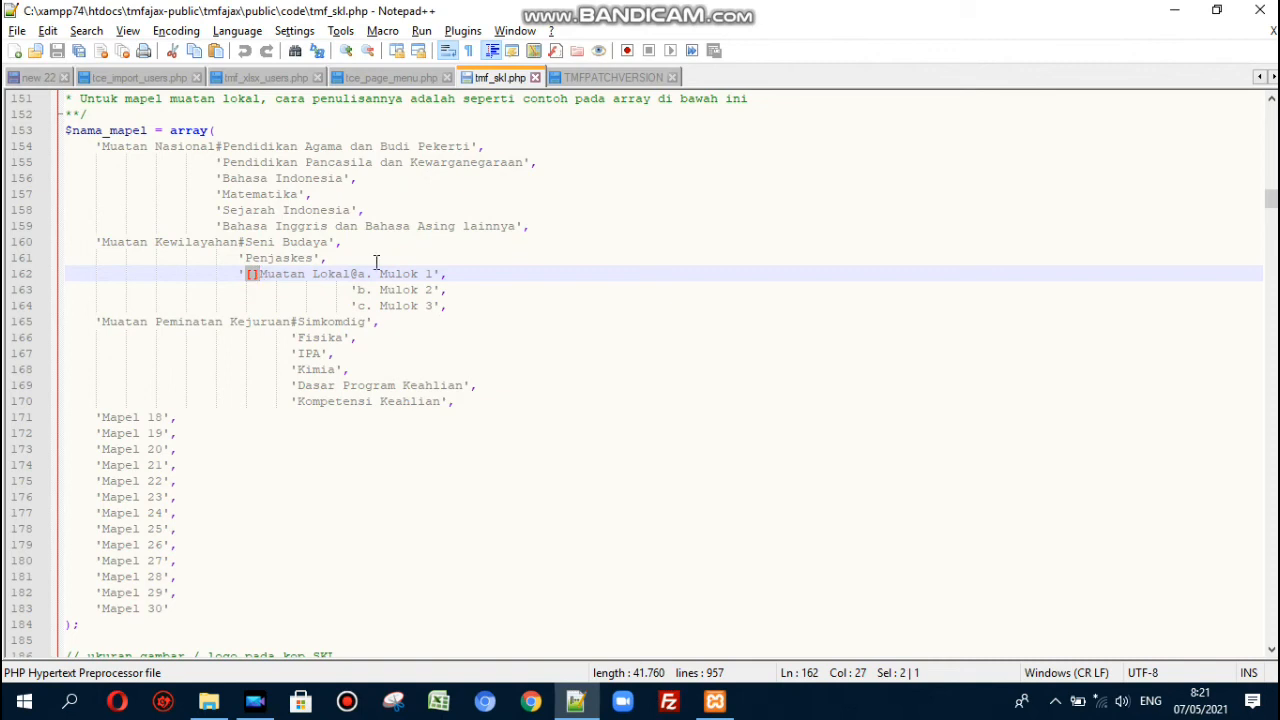
key(Left)
key(Right)
key(shift+Right)
key(Right)
key(ctrl+shift+Right)
key(ctrl+shift+Right)
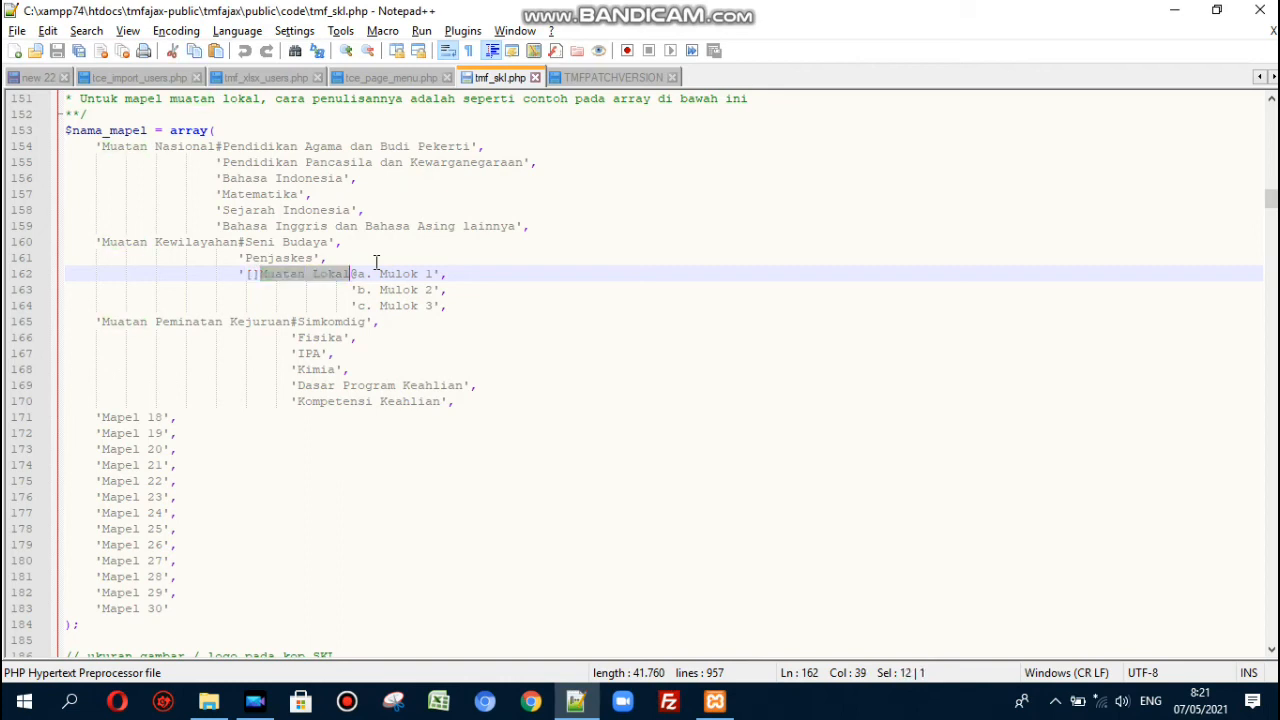
key(Right)
key(Right)
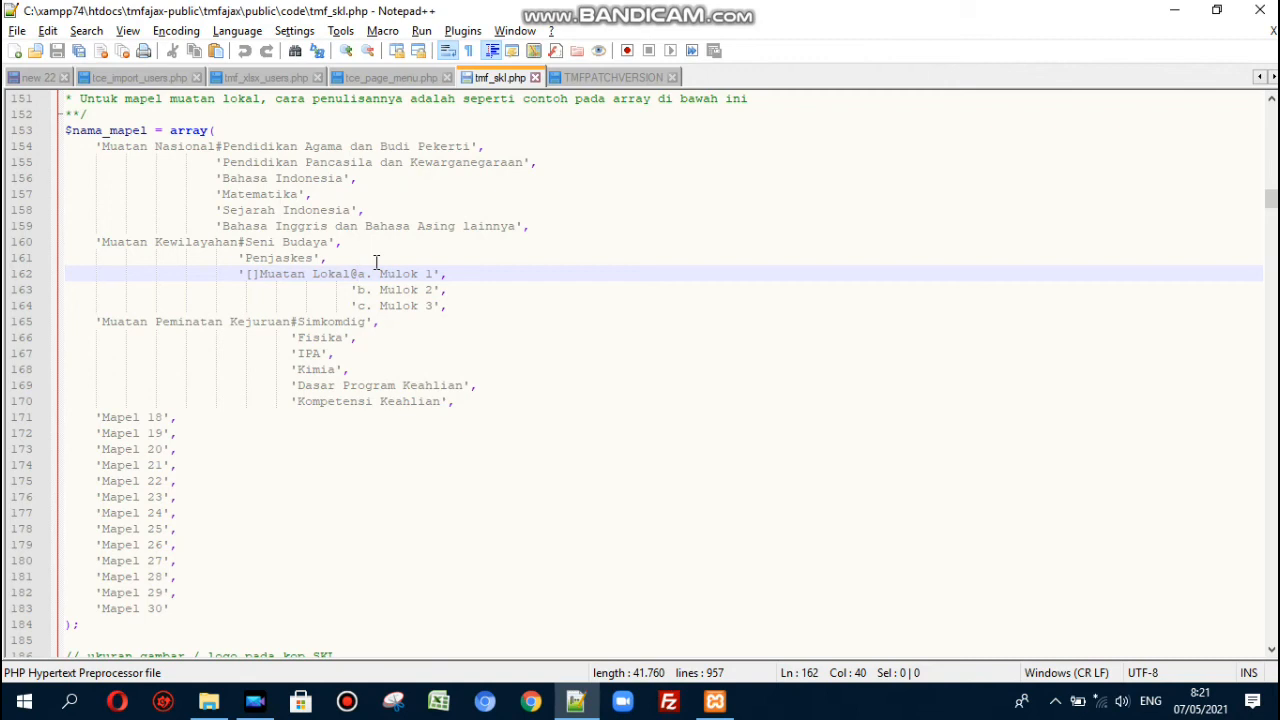
key(shift+Right)
key(shift+Right)
key(Right)
key(shift+Right)
key(shift+Right)
key(shift+Right)
key(shift+Right)
key(shift+Right)
key(shift+Right)
key(shift+Right)
click(420, 289)
click(455, 289)
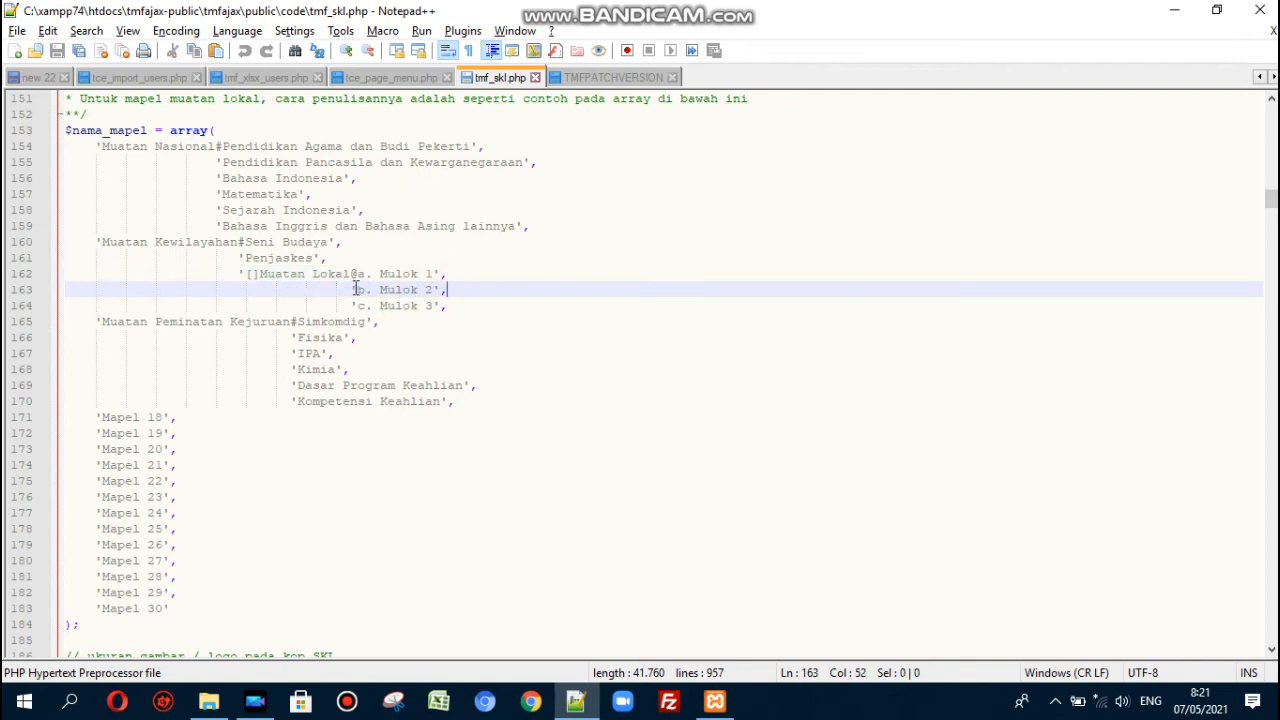
mouse_move(358, 289)
mouse_down()
mouse_move(436, 289)
mouse_move(429, 306)
mouse_move(357, 306)
mouse_up()
click(462, 290)
click(465, 310)
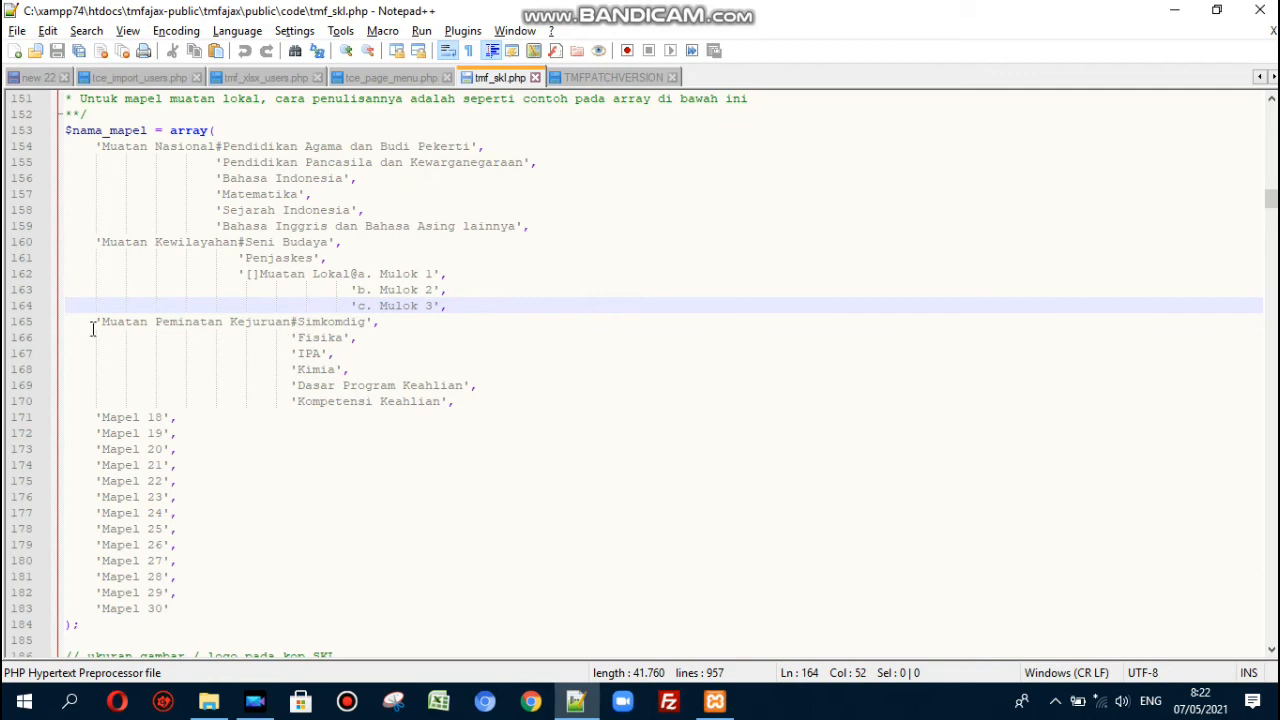
click(291, 320)
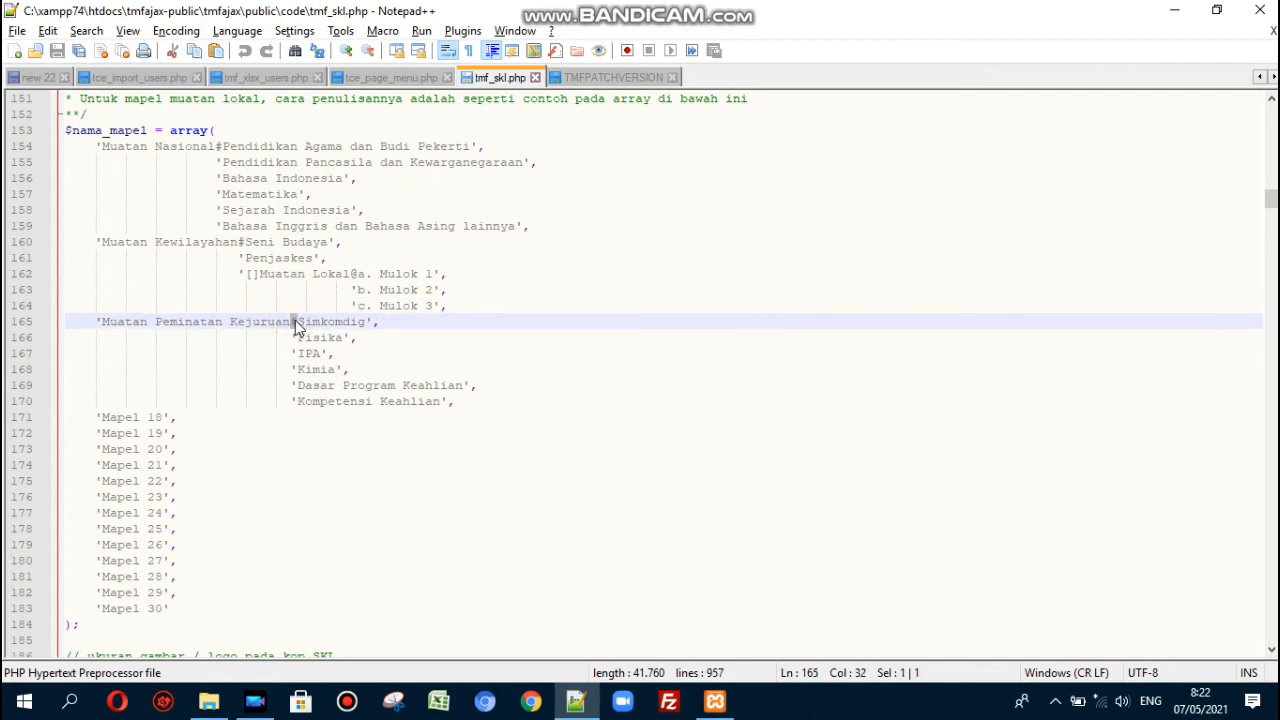
double_click(312, 321)
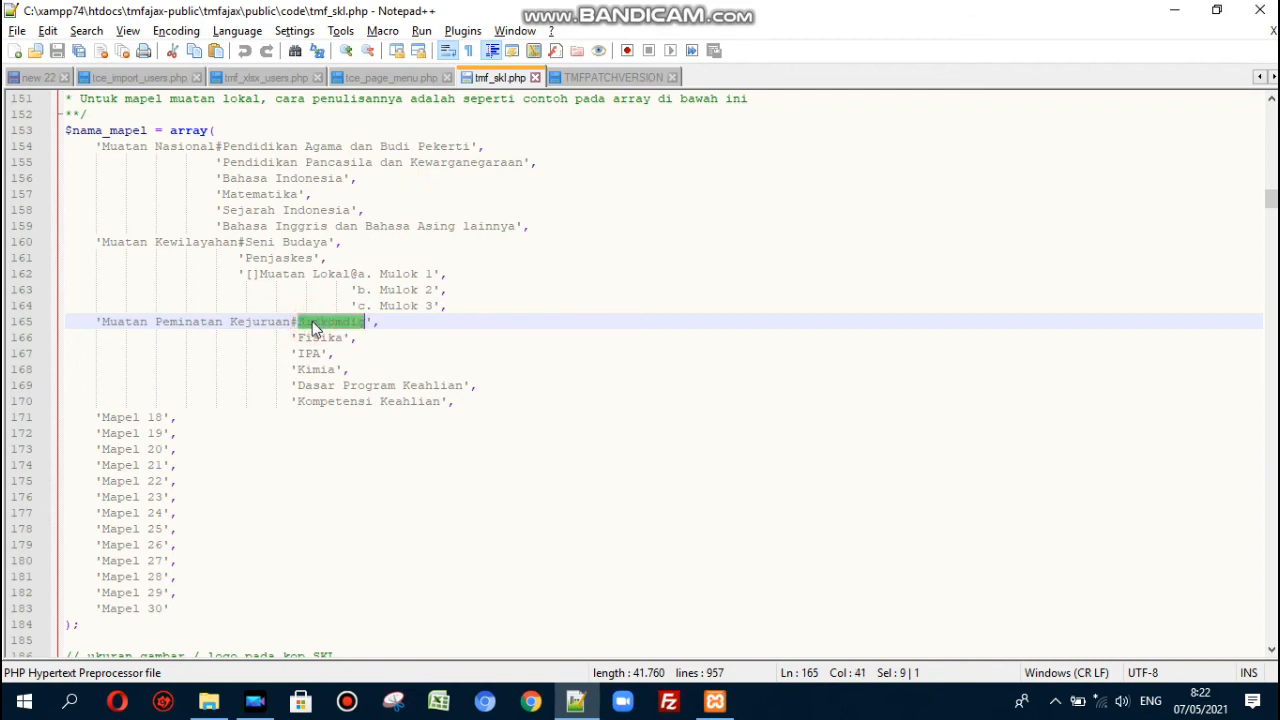
click(316, 338)
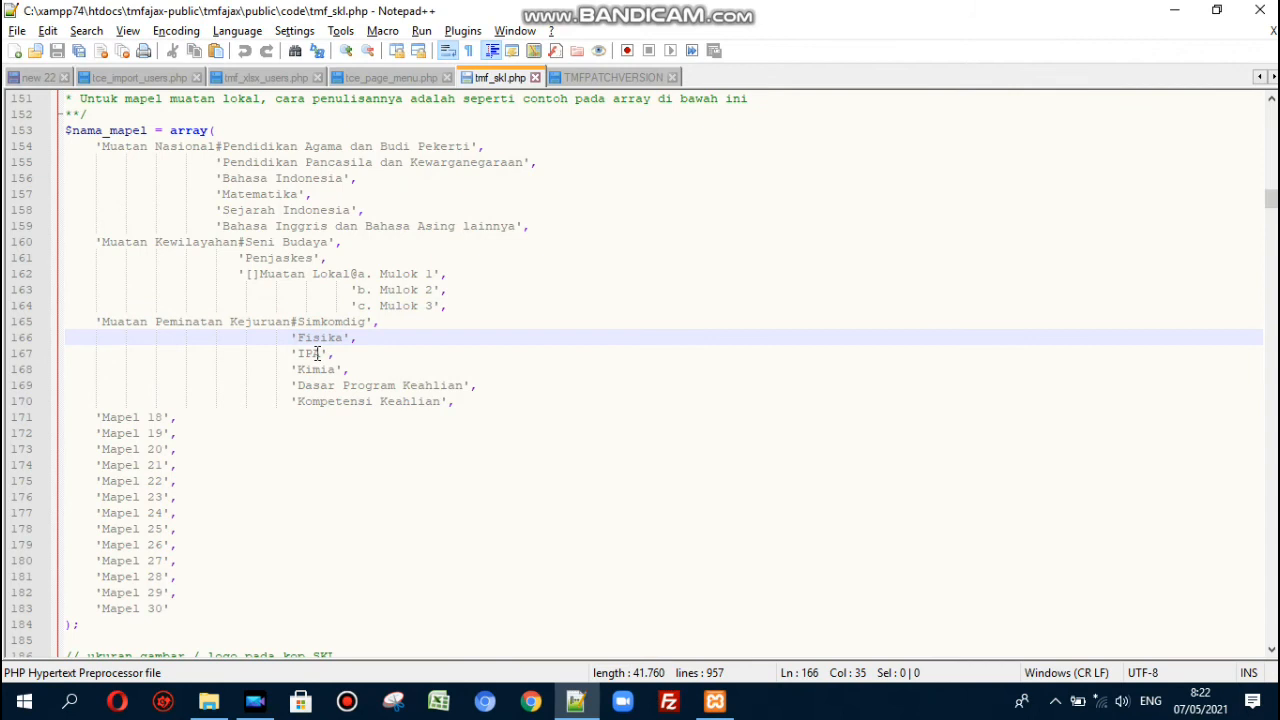
click(317, 353)
click(354, 370)
click(494, 383)
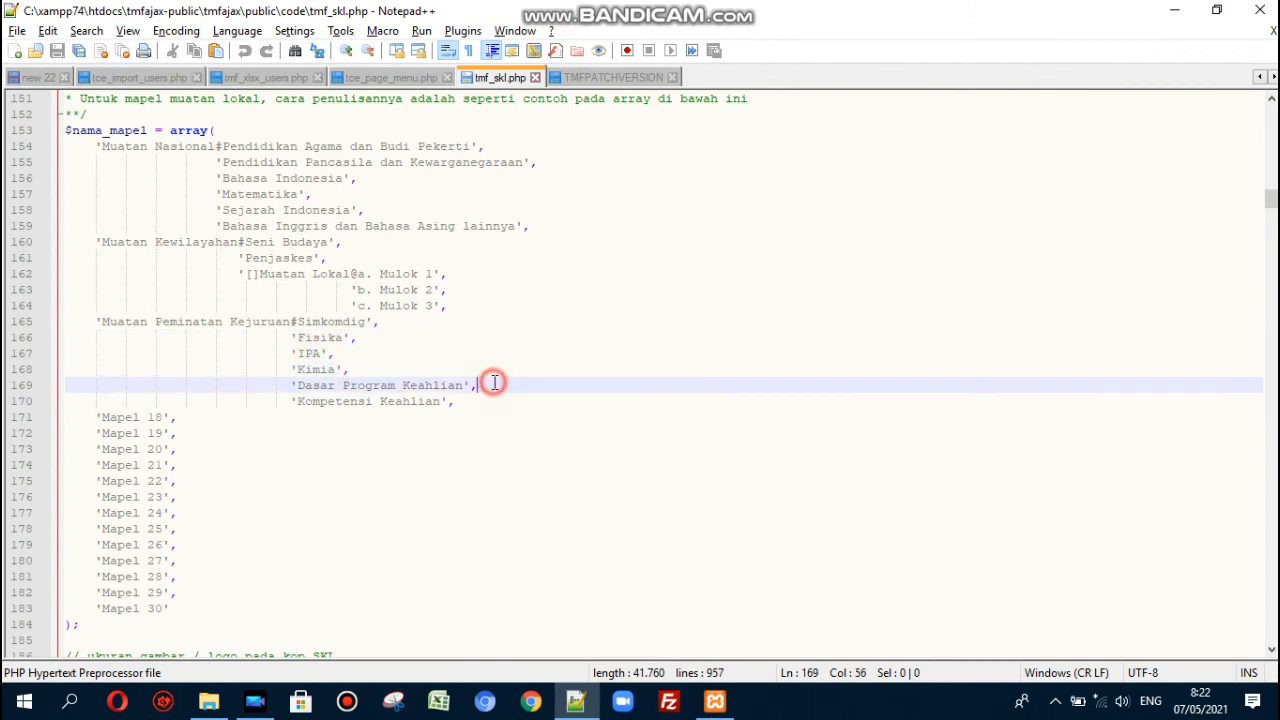
click(488, 400)
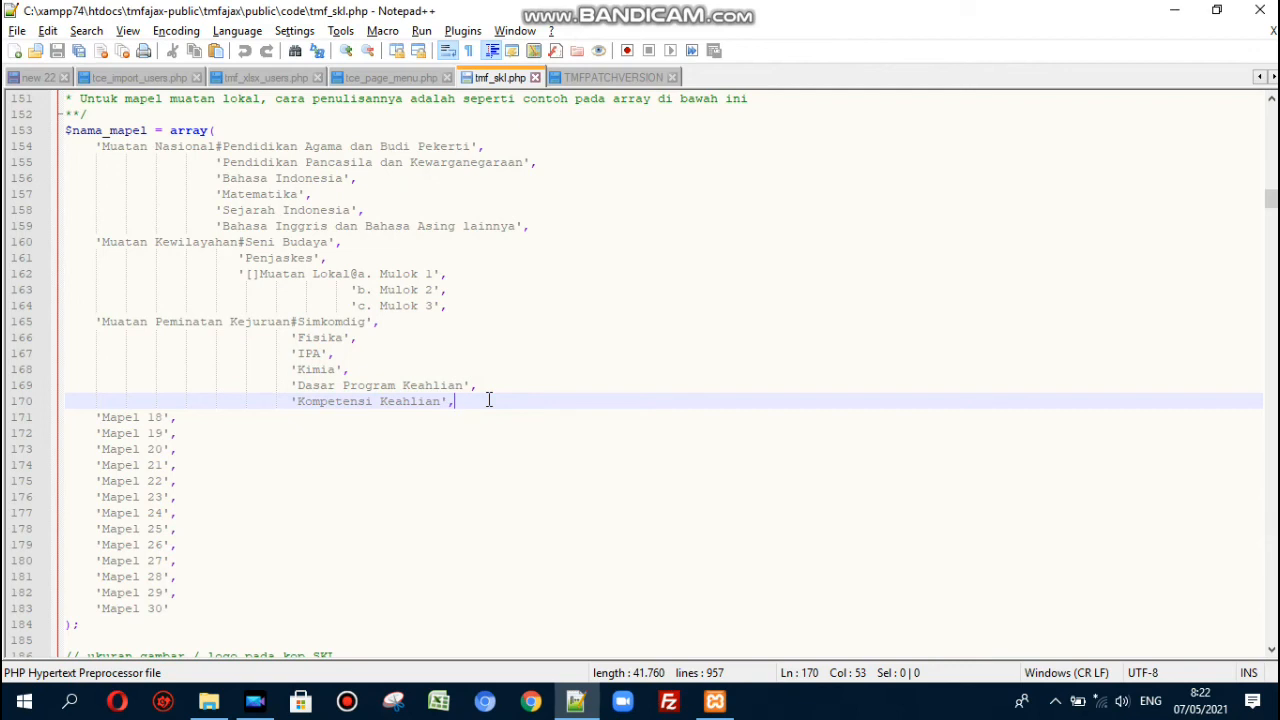
click(539, 227)
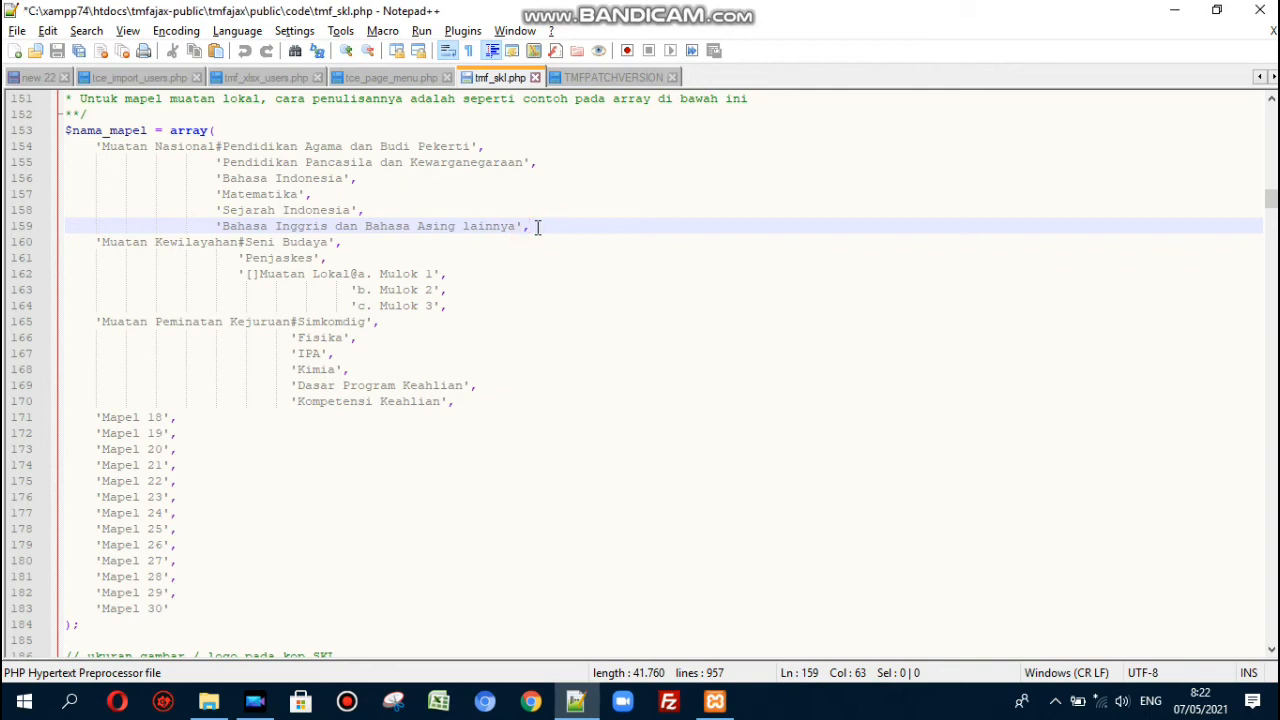
- Insert a new 'Bahasa Jepang' entry below 'Bahasa Inggris dan Bahasa Asing lainnya'
key(Return)
text(,,)
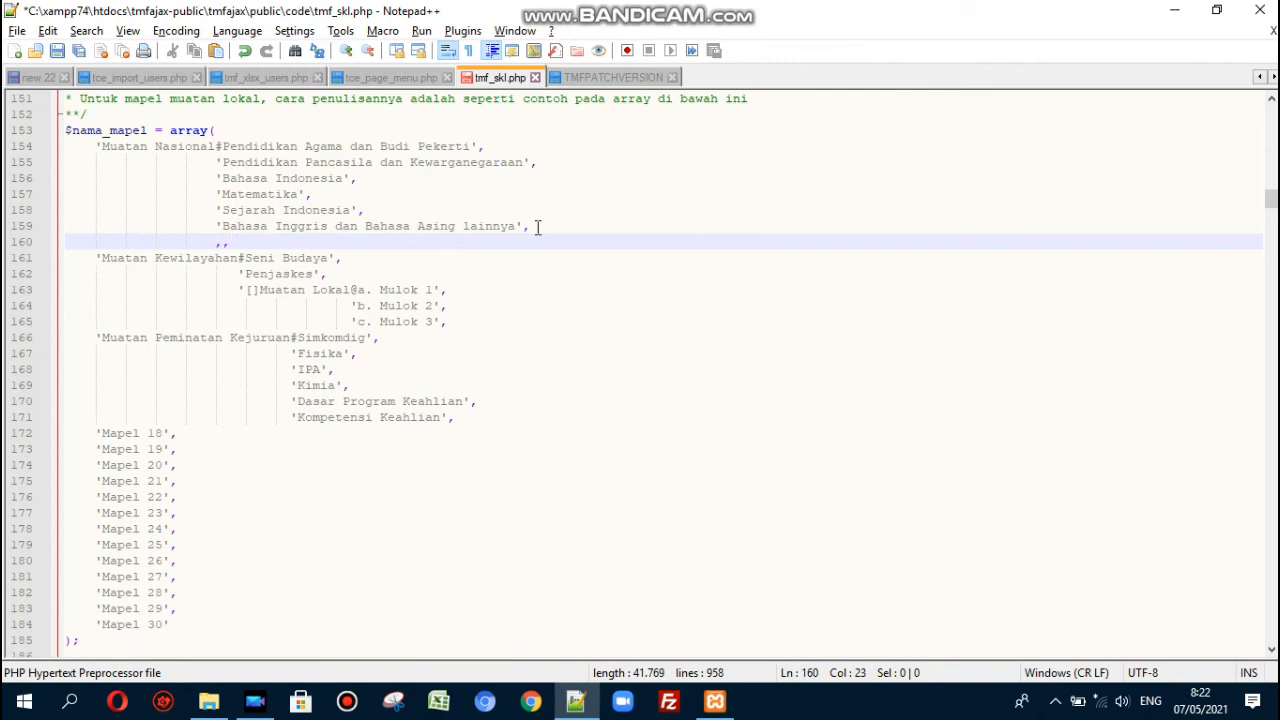
key(BackSpace)
key(BackSpace)
key(BackSpace)
text('',Bahasa)
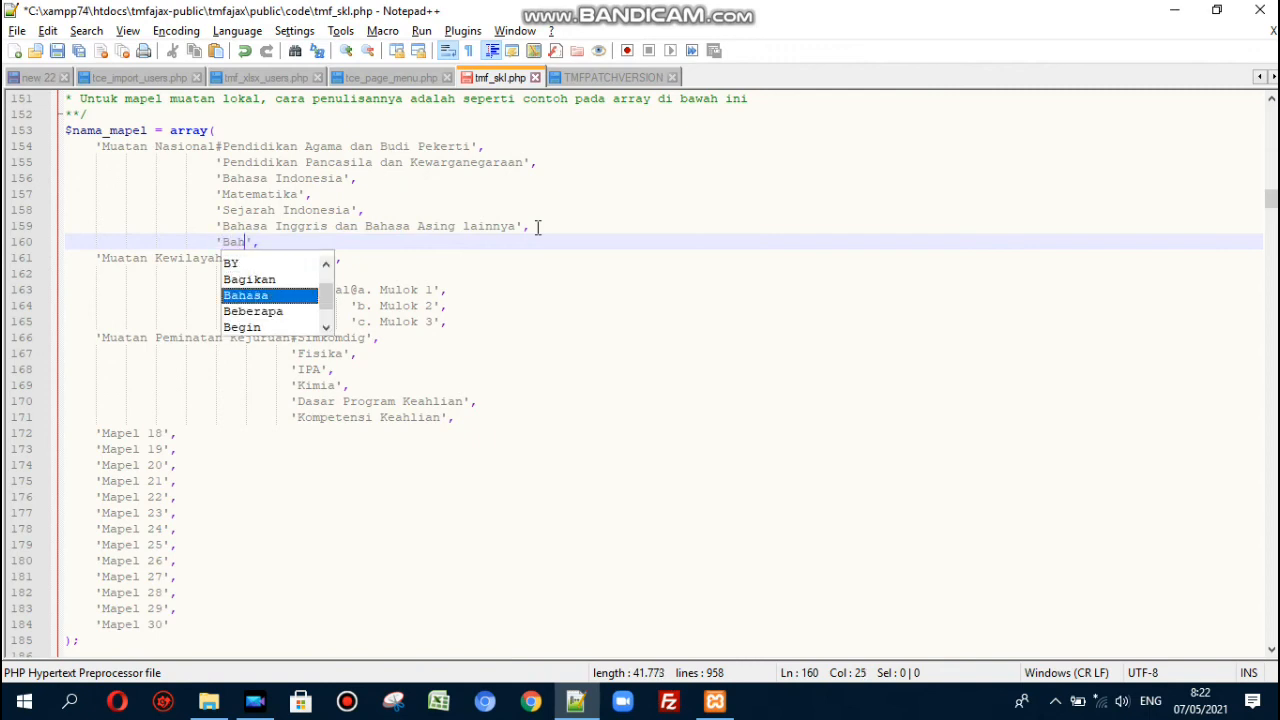
text(Jepang)
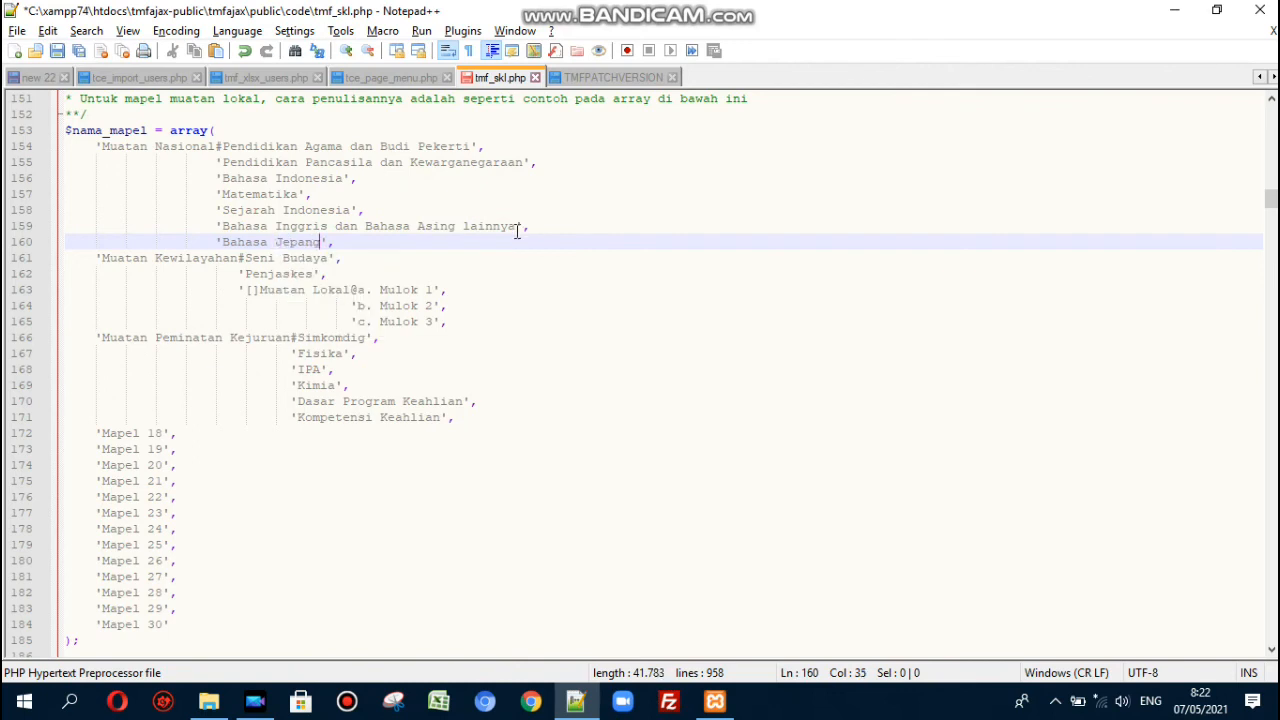
click(409, 245)
- Select lines 154–171 to review the grouped subjects through 'Kompetensi Keahlian'
click(340, 146)
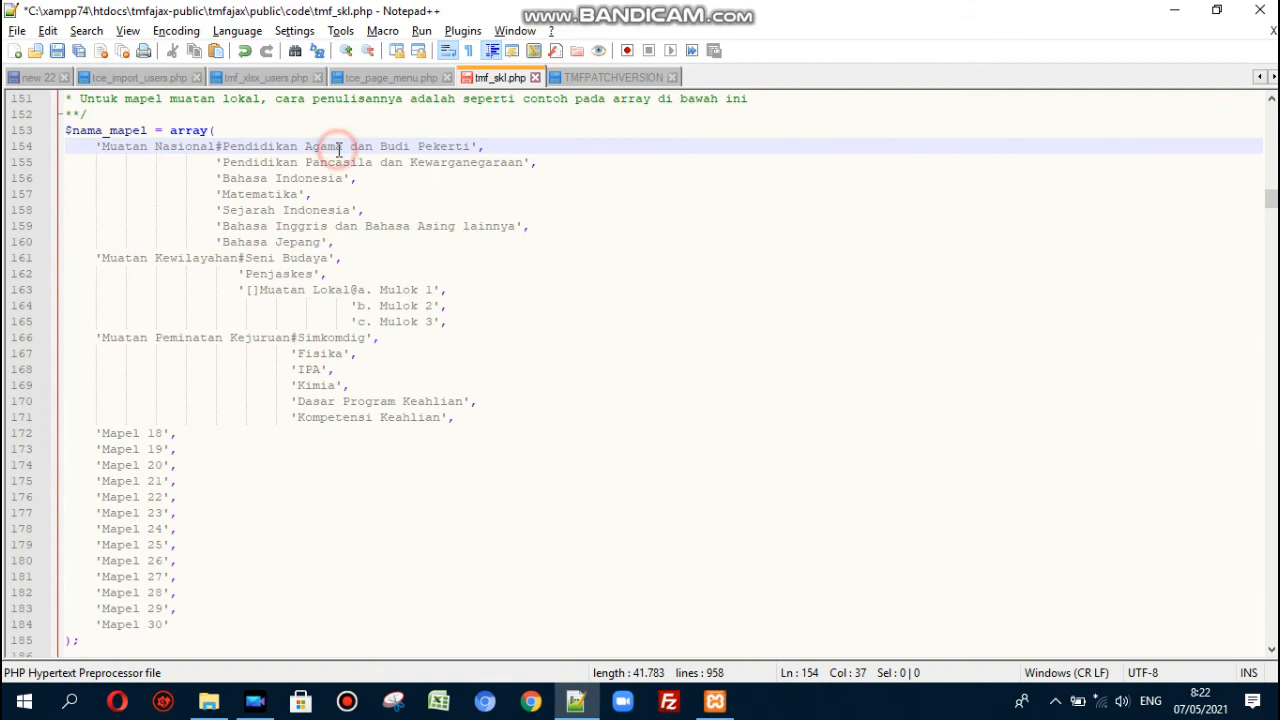
click(472, 418)
drag(472, 418, 95, 149)
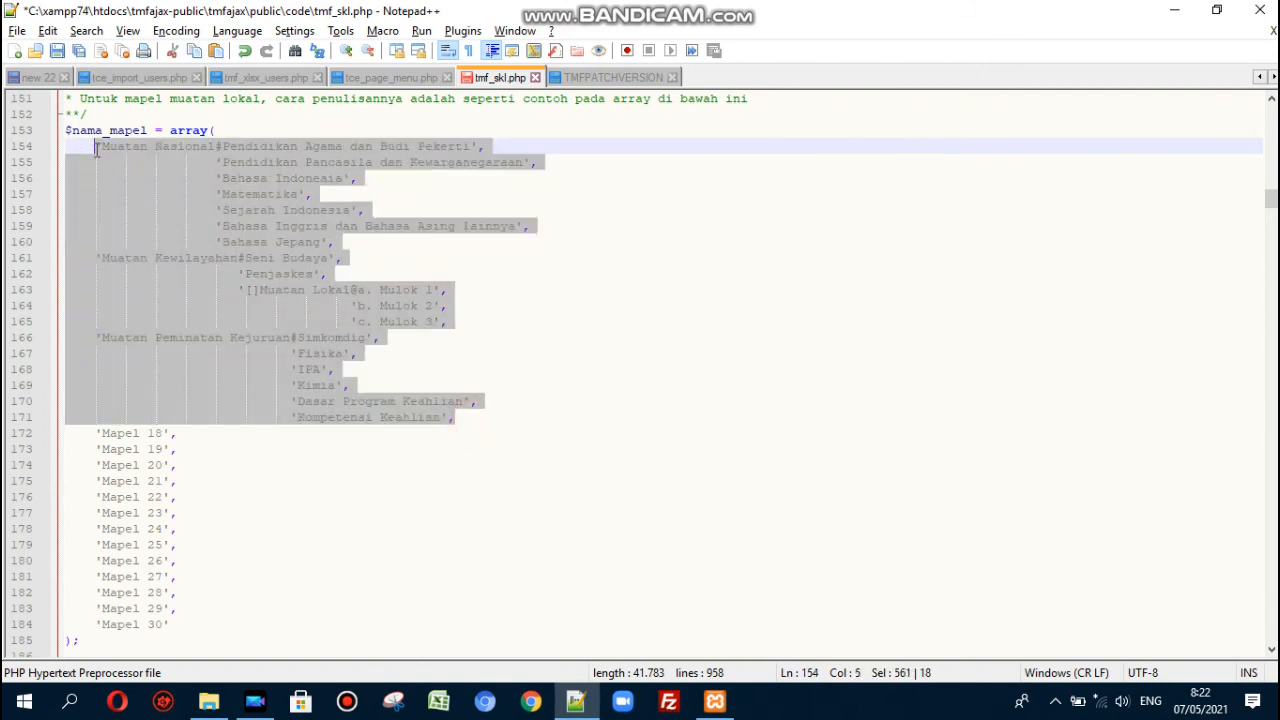
click(95, 149)
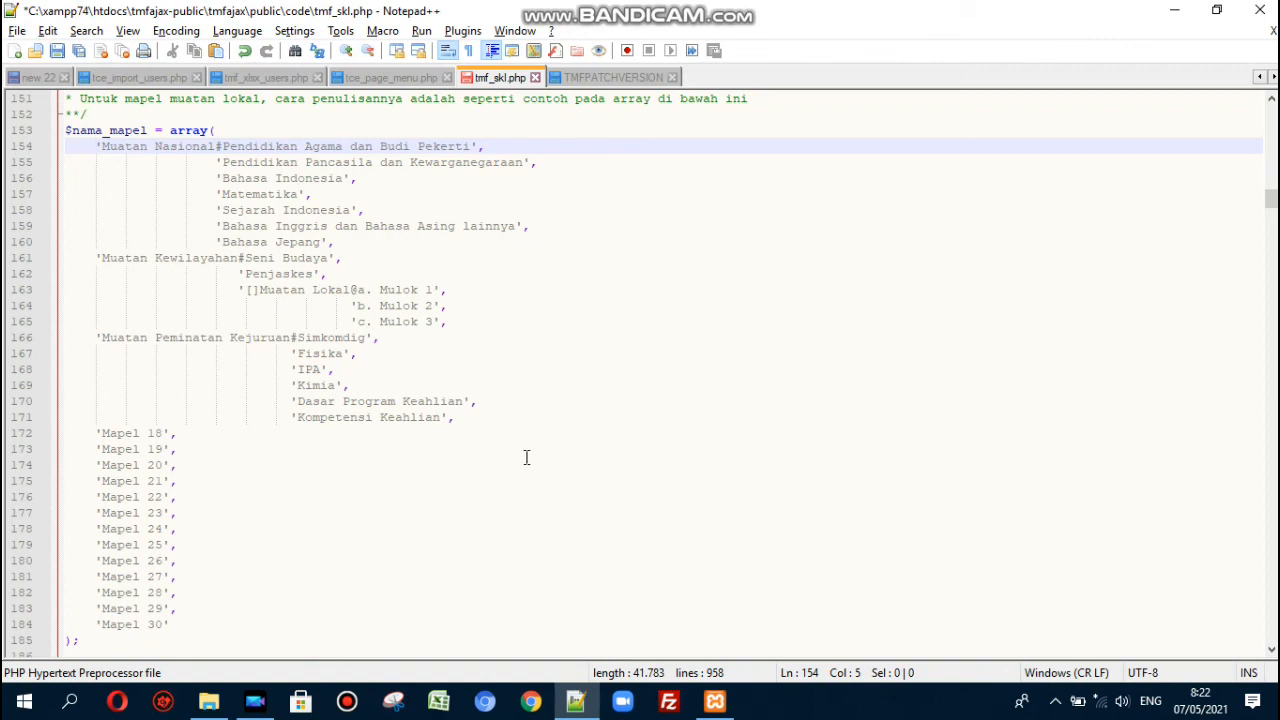
click(474, 416)
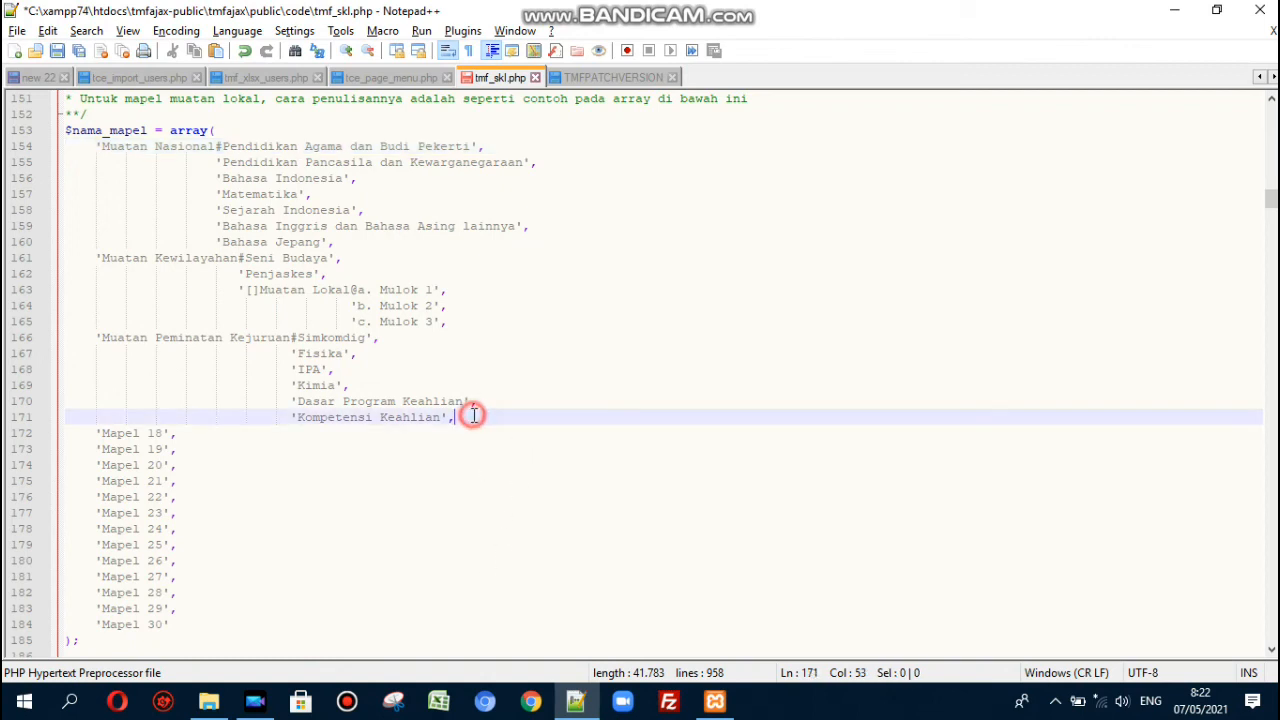
drag(474, 416, 94, 146)
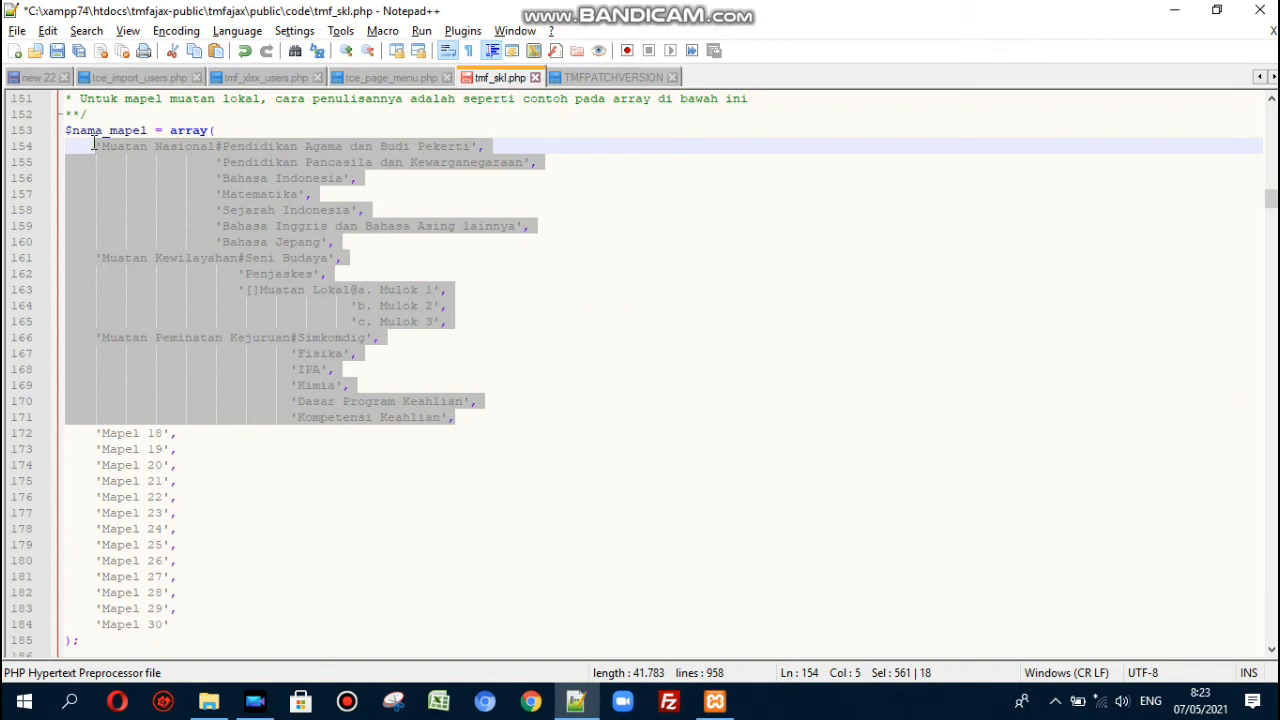
click(385, 249)
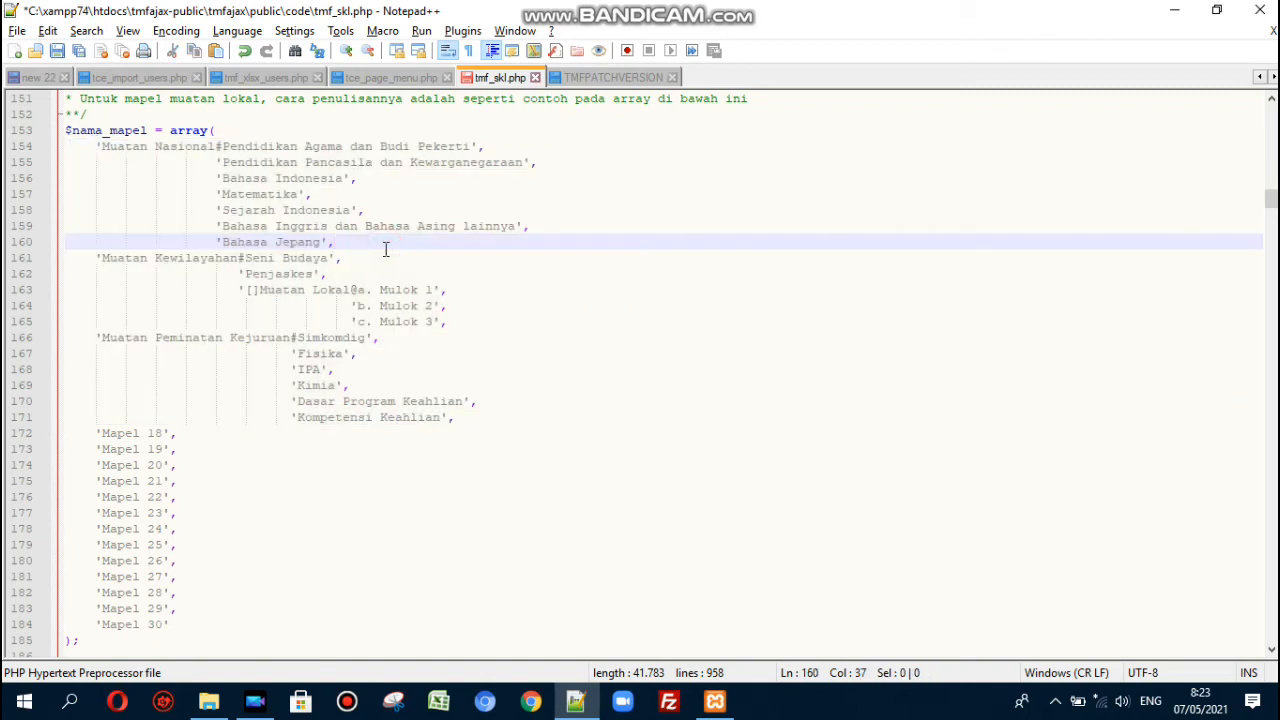
mouse_move(748, 10)
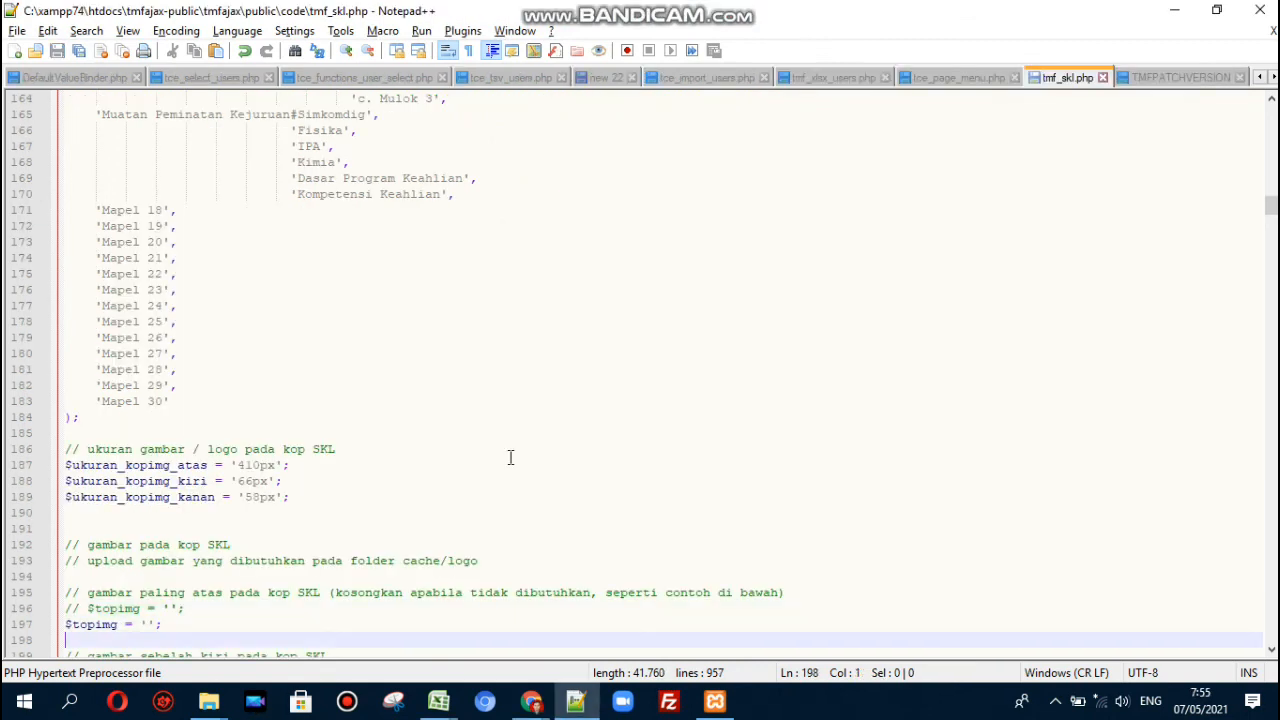
key(Down)
key(Down)
key(Down)
key(Down)
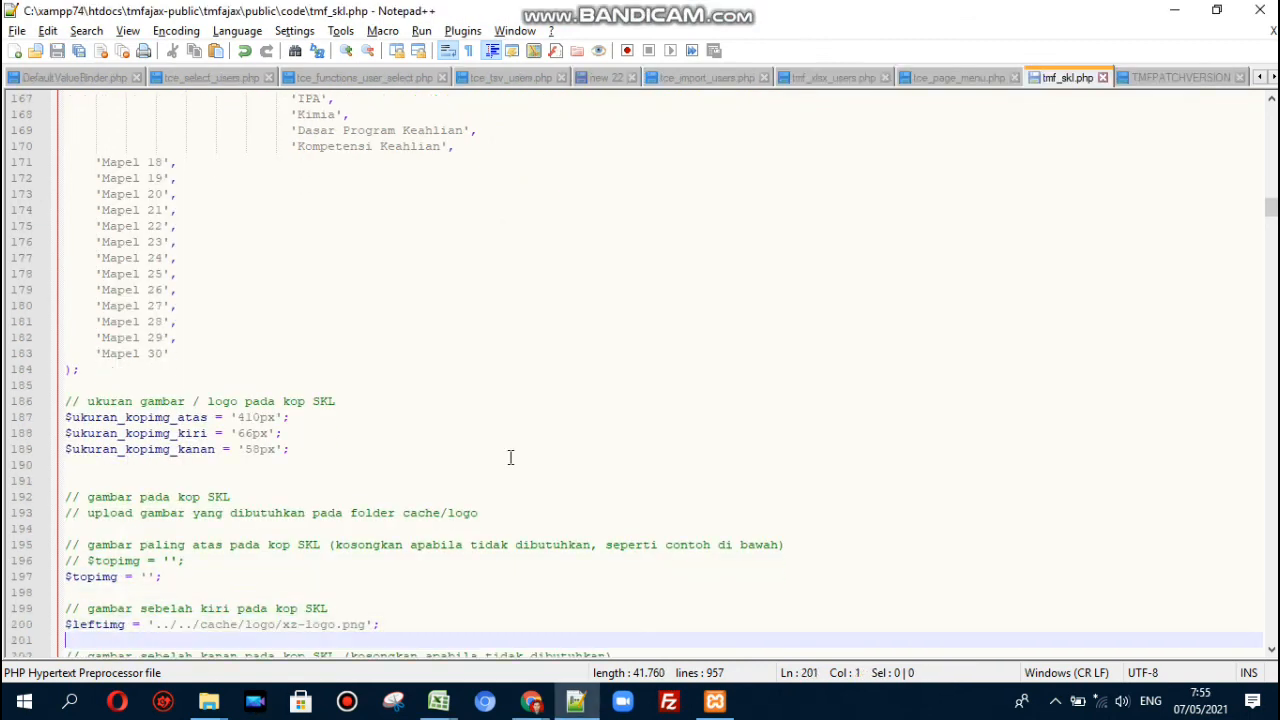
click(110, 210)
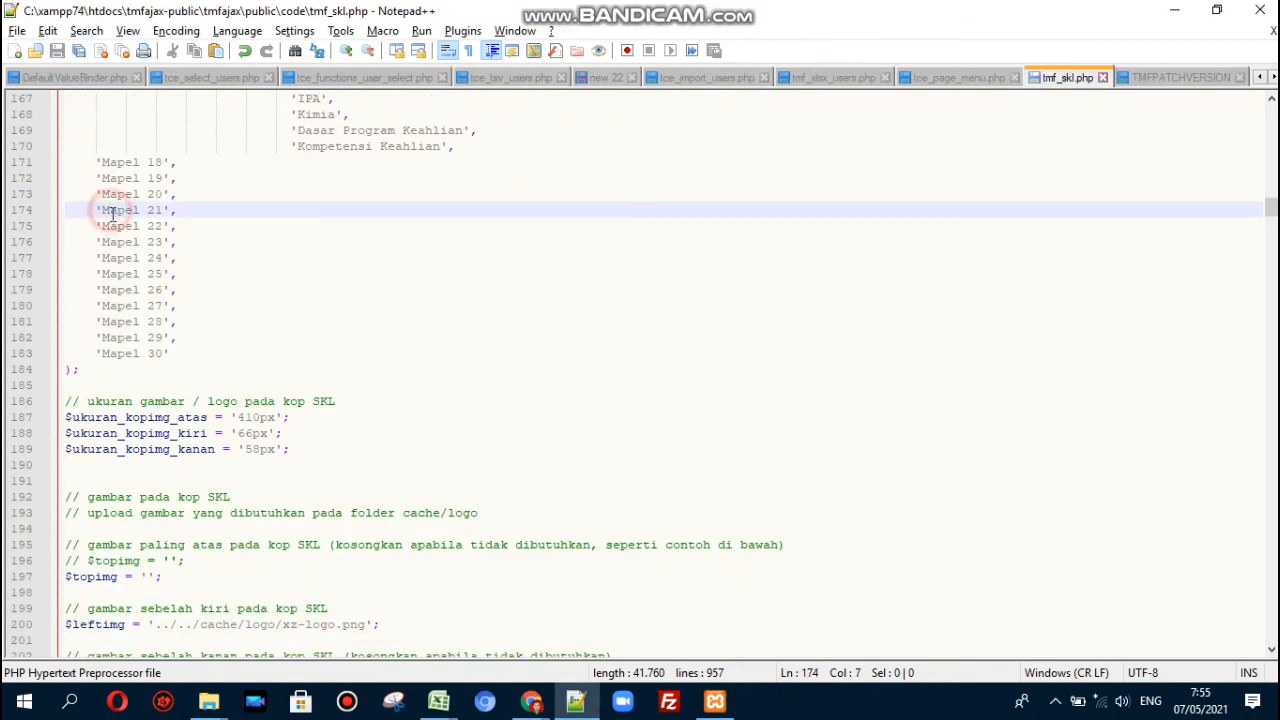
click(248, 418)
click(298, 420)
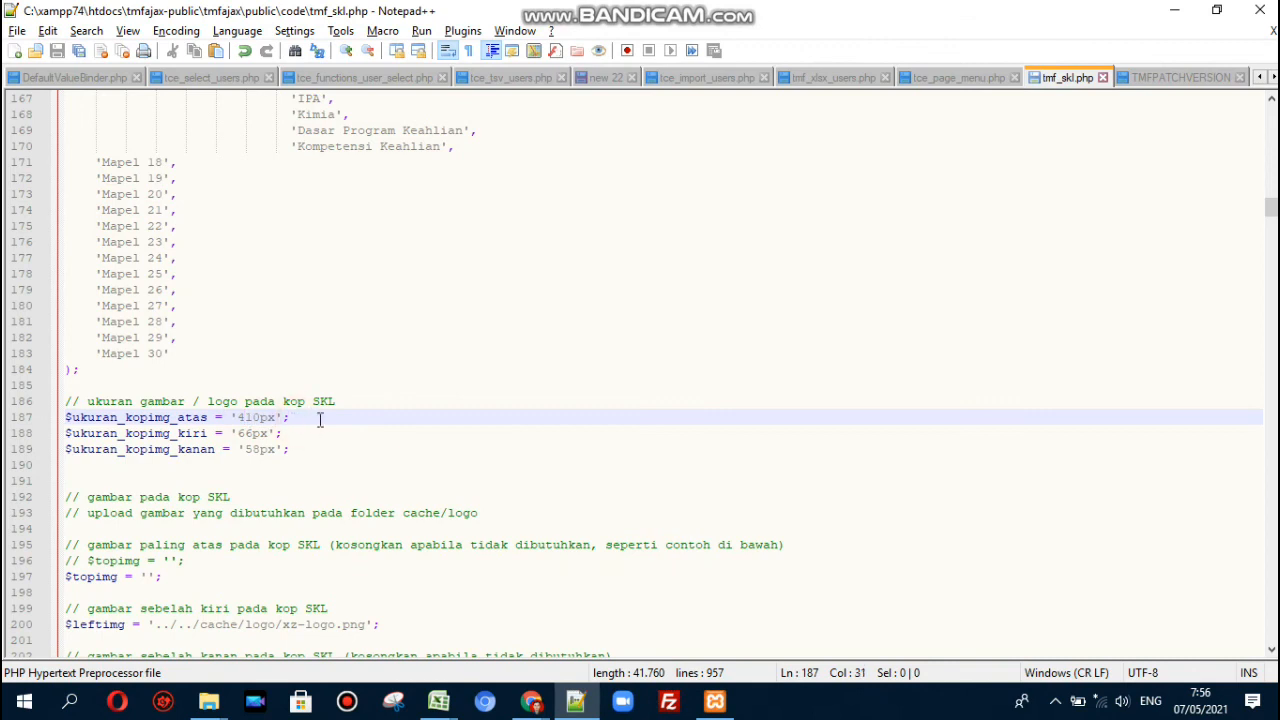
click(236, 417)
key(ctrl+shift+Right)
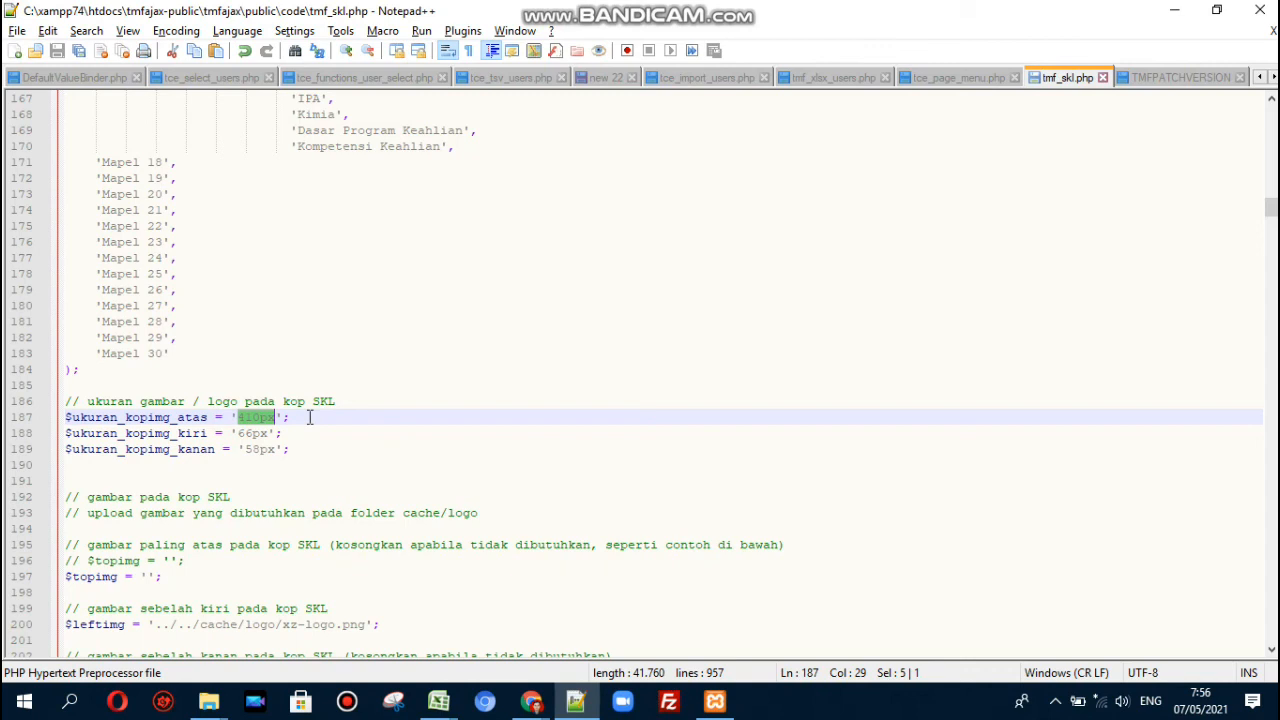
click(311, 432)
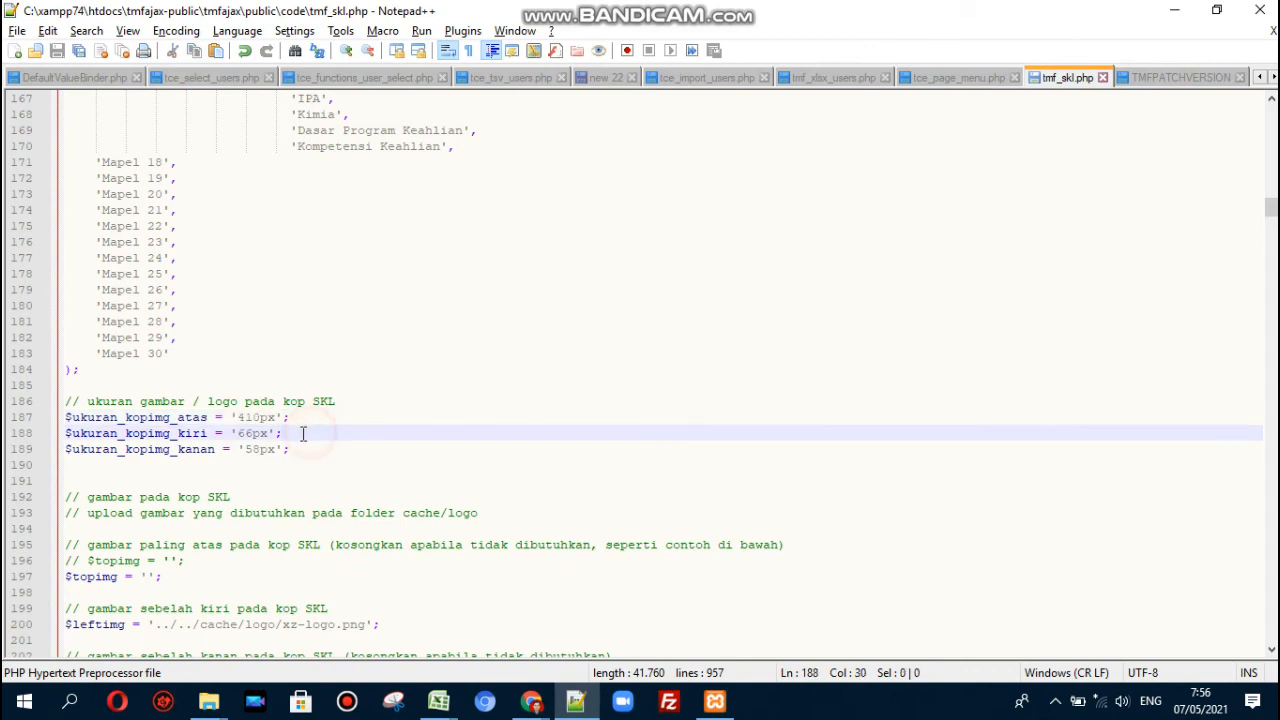
click(238, 433)
click(253, 448)
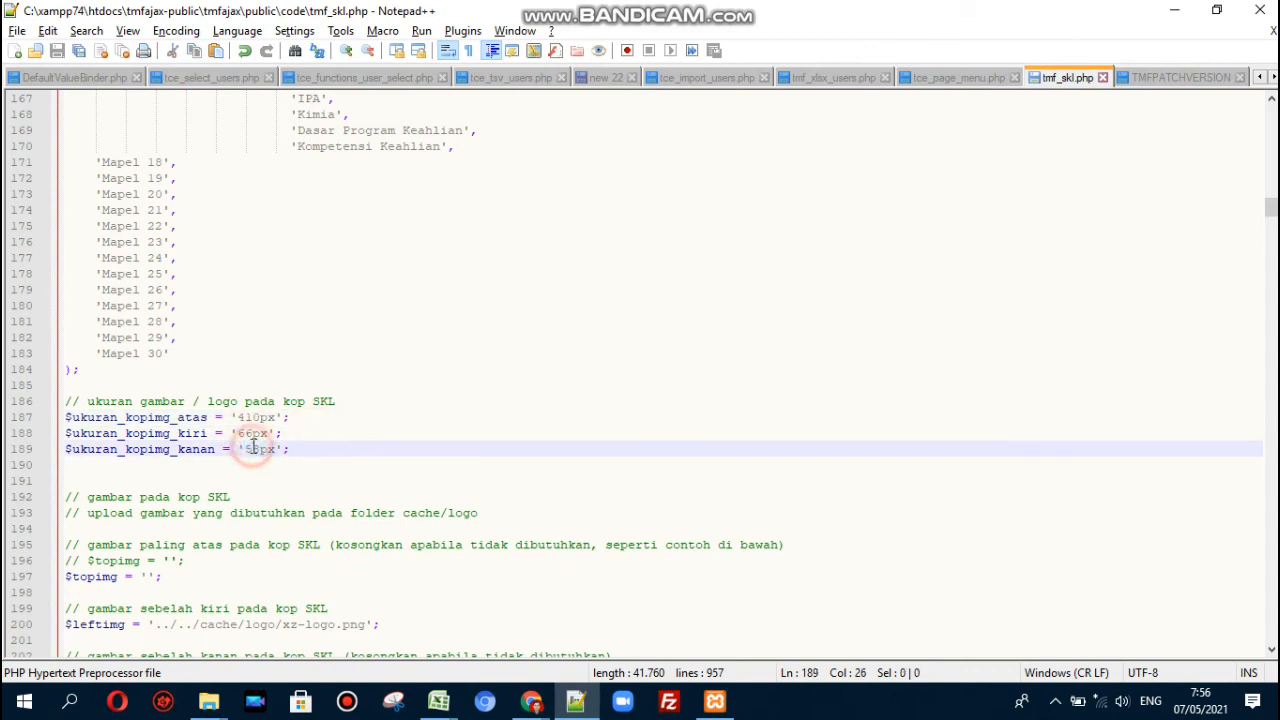
double_click(252, 433)
click(252, 448)
double_click(252, 448)
click(306, 449)
key(Down)
key(Down)
key(Down)
key(Down)
key(Down)
key(Down)
key(Down)
key(Down)
key(Down)
key(Down)
key(Down)
key(Down)
key(Down)
key(Down)
key(Down)
key(Down)
key(Down)
key(Down)
key(Down)
key(Down)
key(Down)
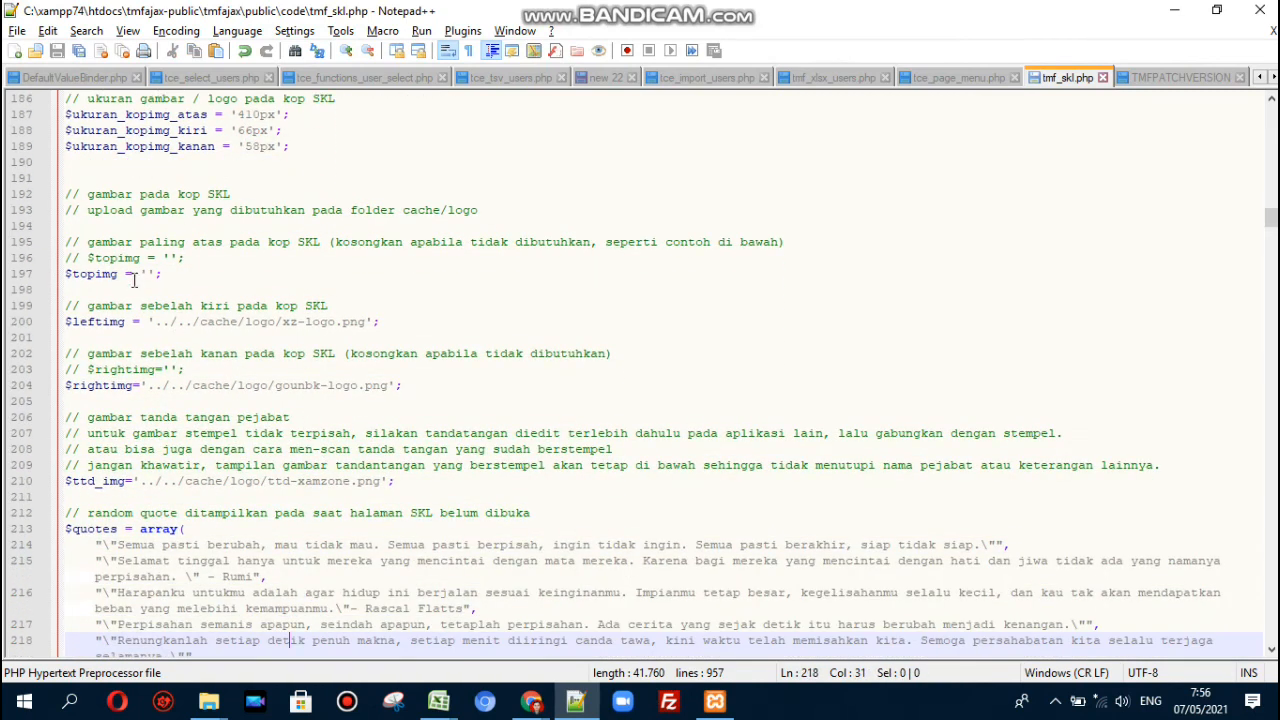
click(146, 273)
key(Right)
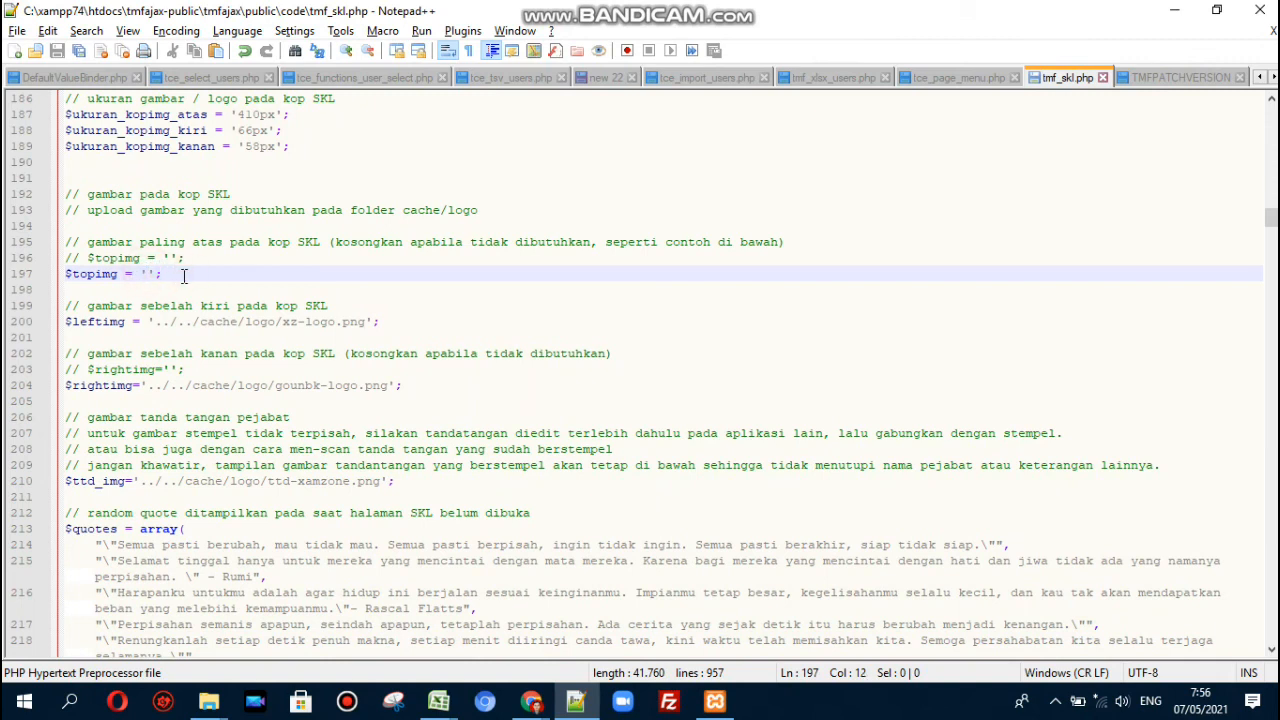
key(Left)
key(Left)
key(Left)
key(Left)
key(ctrl+shift+Left)
key(Right)
key(Right)
key(Right)
key(Right)
key(shift+Right)
key(shift+Right)
key(Right)
key(Down)
key(Down)
key(Down)
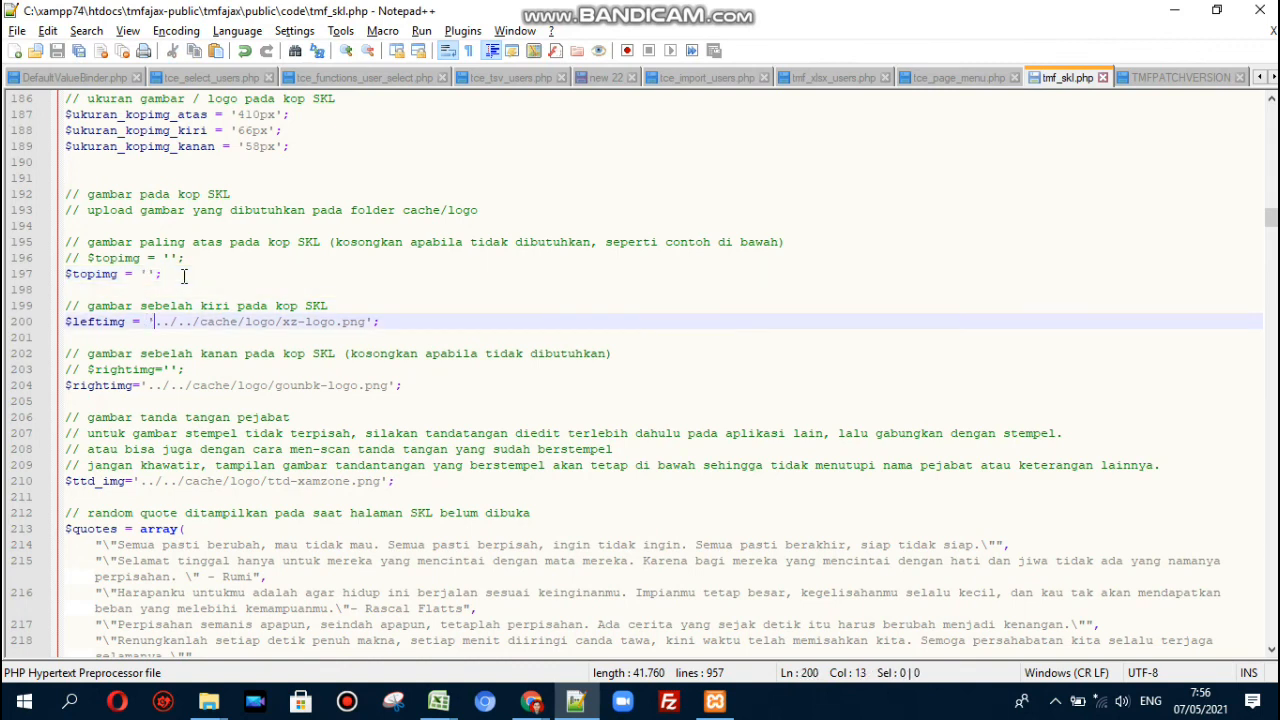
key(shift+Right)
key(shift+Right)
key(shift+Right)
key(shift+Right)
key(shift+Right)
key(shift+Right)
key(shift+Right)
key(shift+Right)
key(shift+Right)
key(shift+Right)
key(shift+Right)
key(shift+Right)
key(shift+Right)
key(shift+Right)
key(shift+Right)
key(shift+Right)
key(shift+Right)
key(shift+Right)
key(shift+Right)
key(shift+Right)
key(shift+Right)
key(shift+Right)
key(shift+Right)
key(shift+Right)
key(ctrl+c)
key(Up)
key(Up)
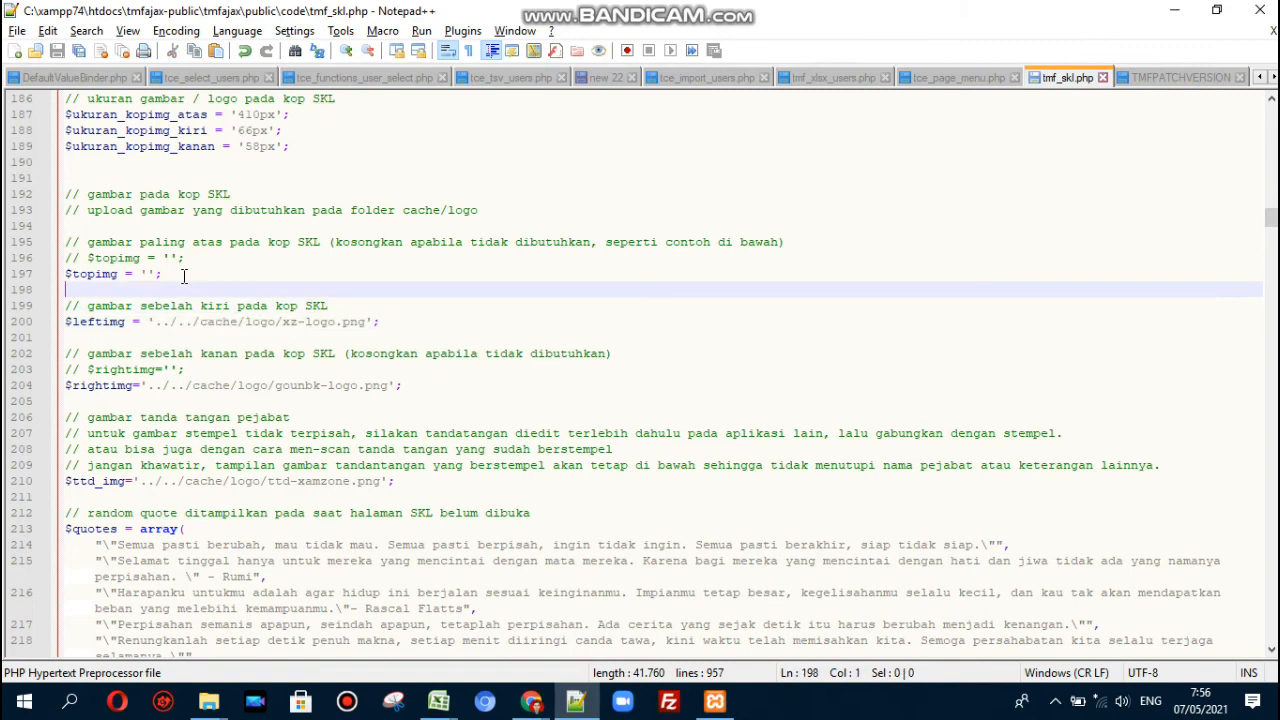
click(184, 276)
key(Left)
key(Left)
key(ctrl+v)
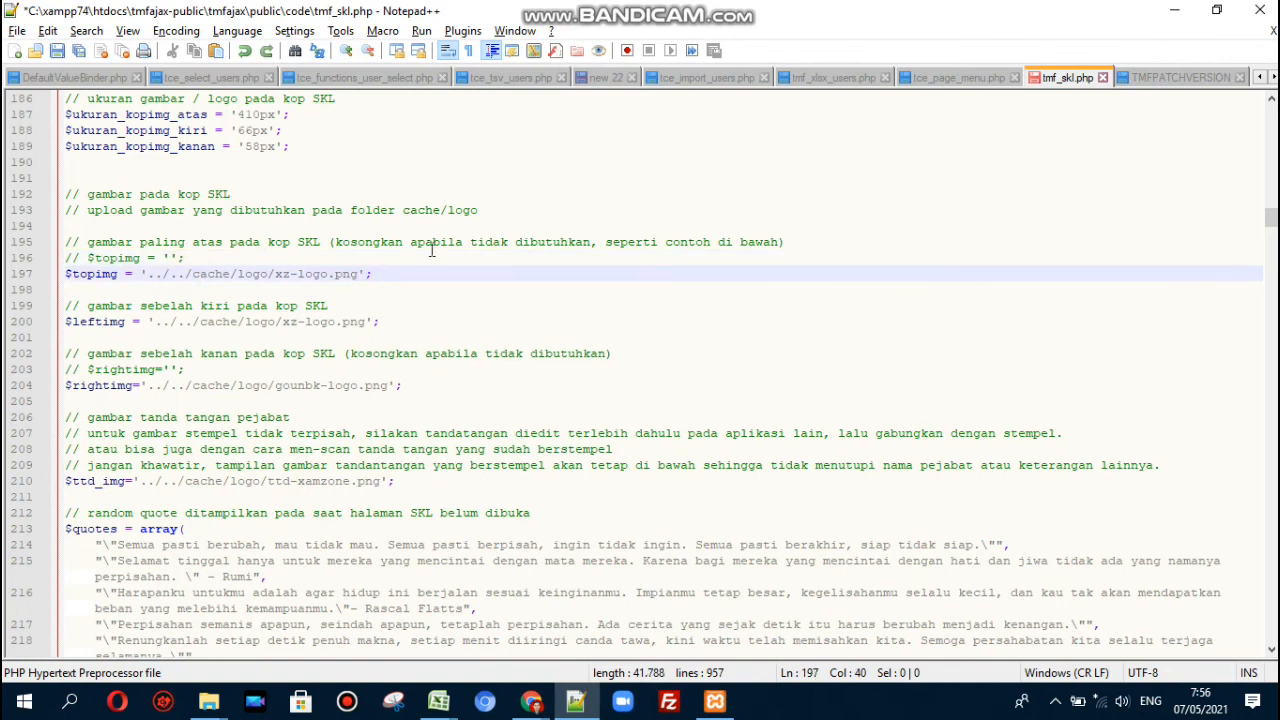
key(Left)
key(Left)
key(Left)
key(Left)
key(Left)
key(Left)
key(shift+Right)
key(shift+Right)
key(shift+Right)
key(shift+Right)
key(shift+Right)
key(shift+Right)
key(shift+Right)
key(shift+Right)
key(shift+Right)
key(shift+Right)
key(shift+Right)
key(Left)
click(214, 273)
click(274, 273)
drag(278, 273, 358, 277)
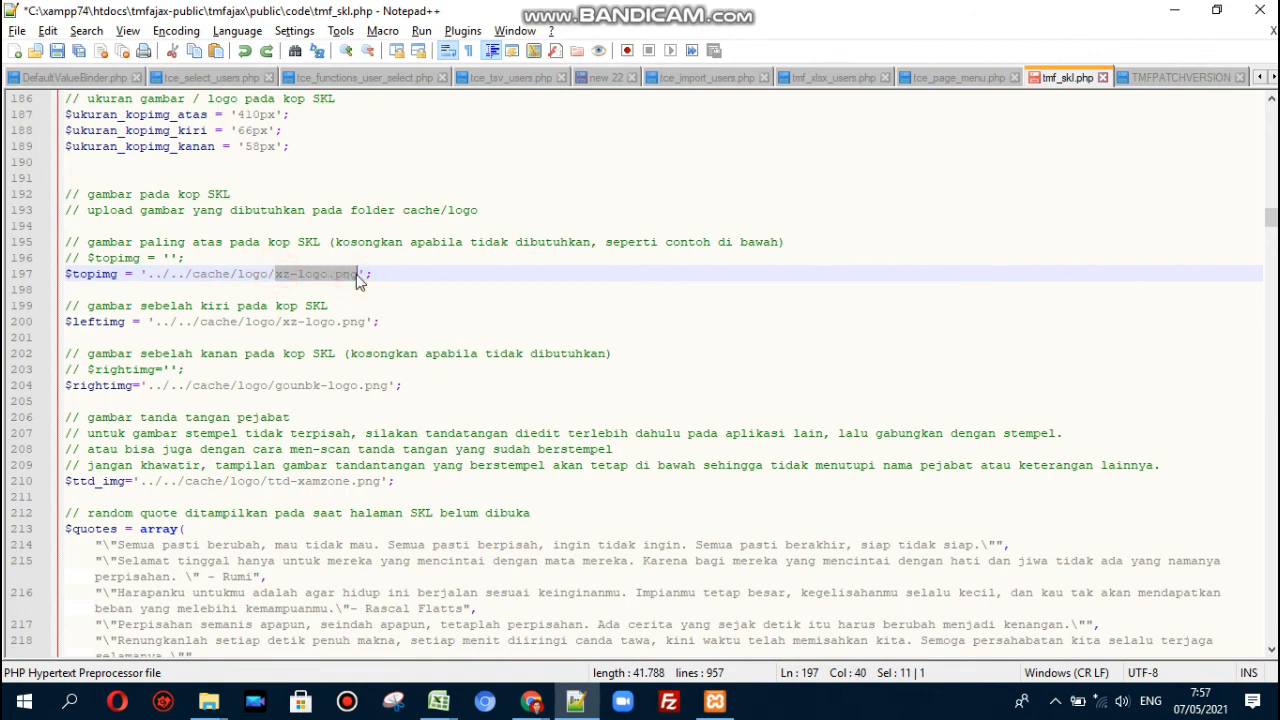
click(377, 273)
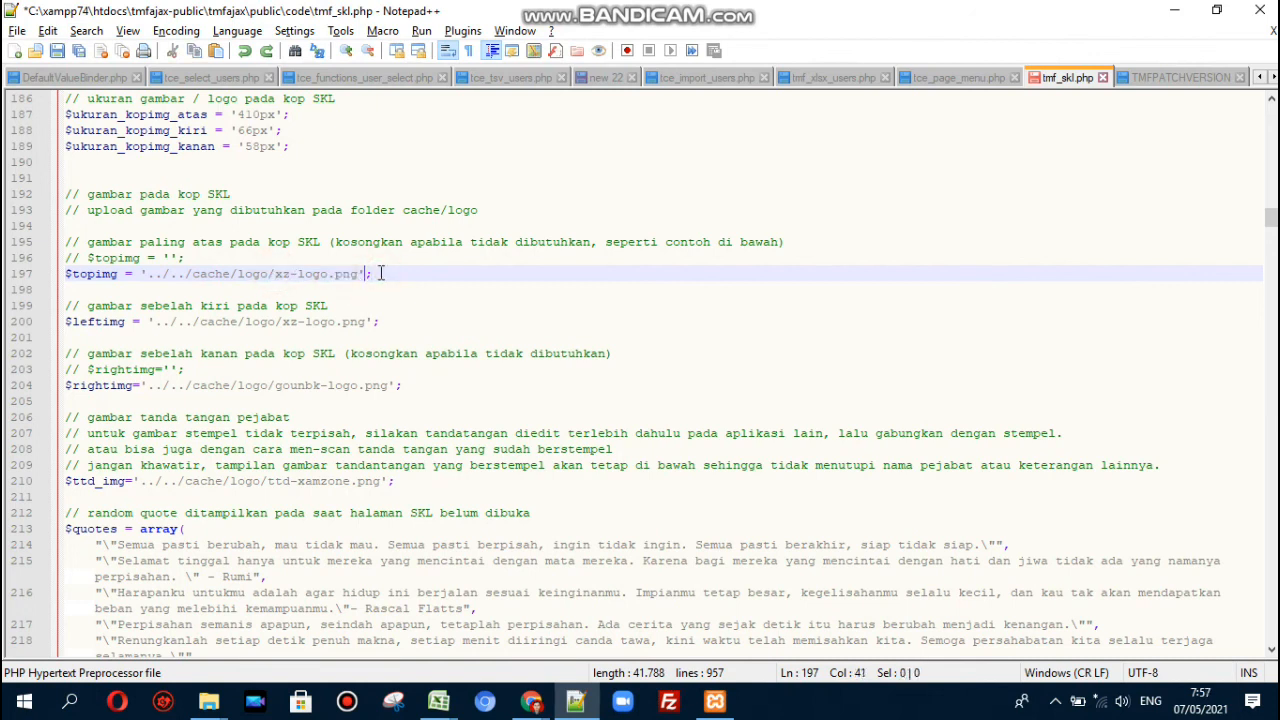
key(ctrl+z)
click(208, 701)
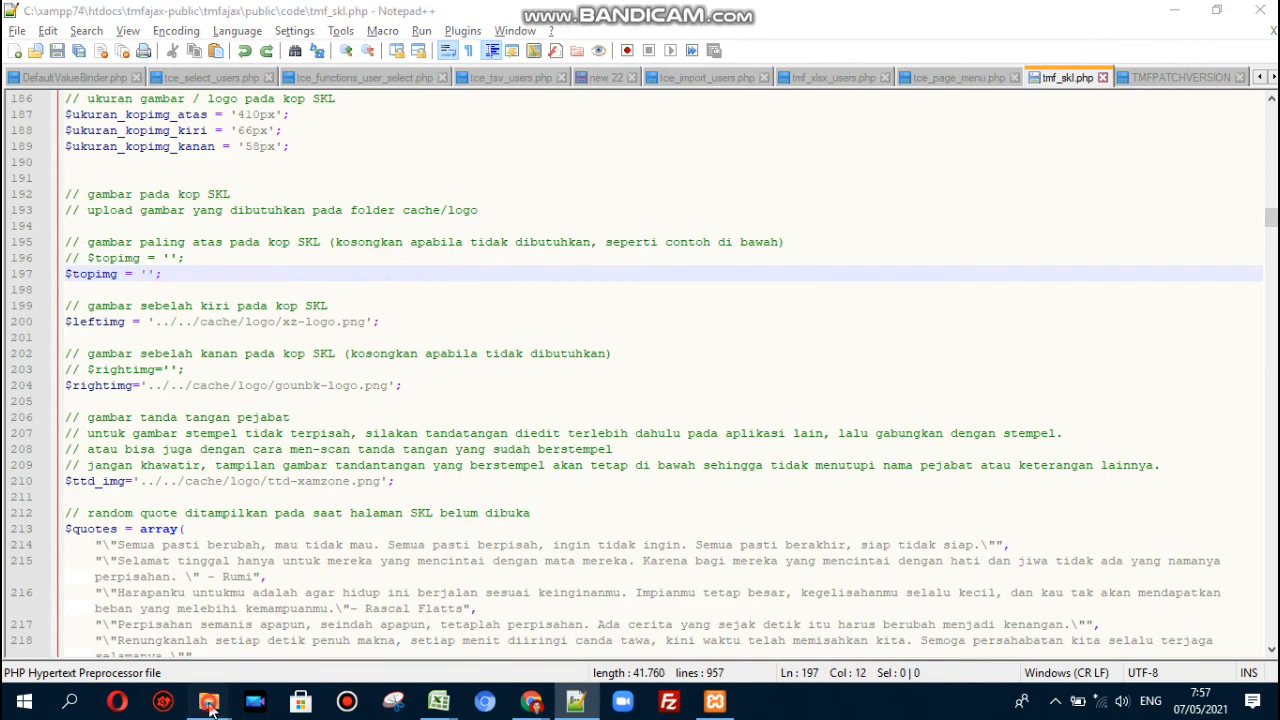
- Navigate File Explorer from the code folder up to tmfajax and into cache/logo
click(259, 641)
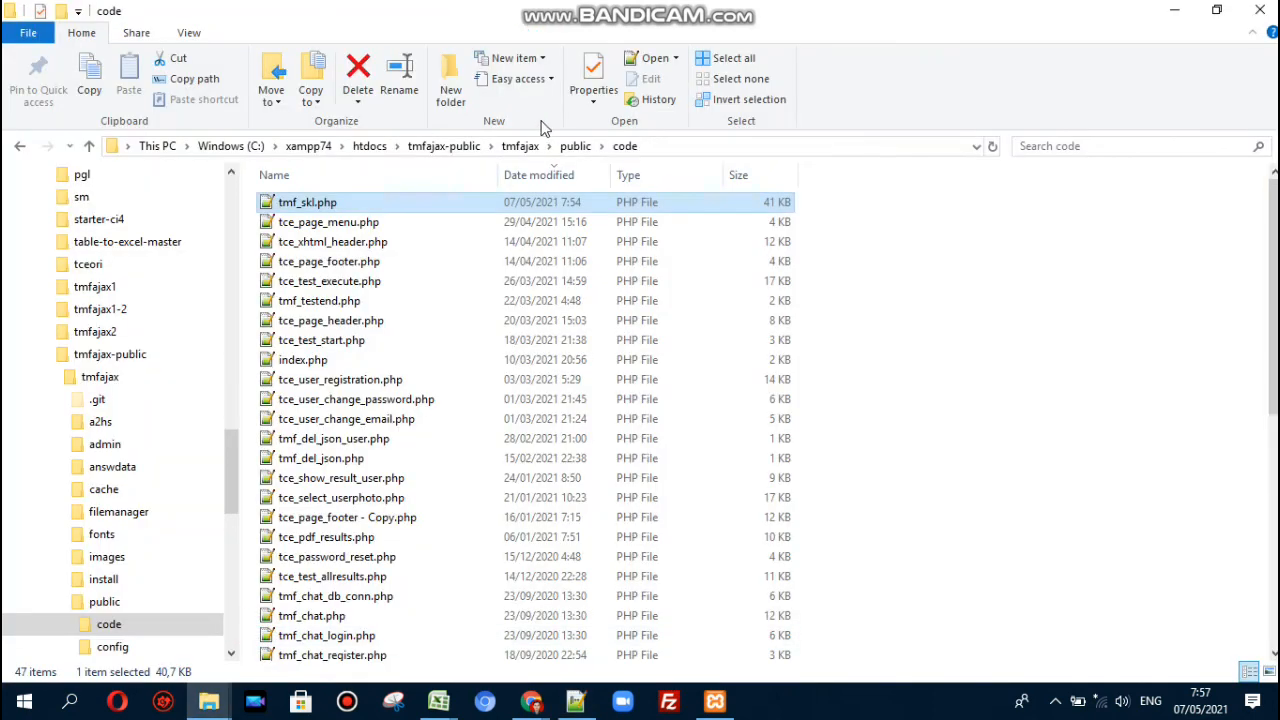
click(575, 147)
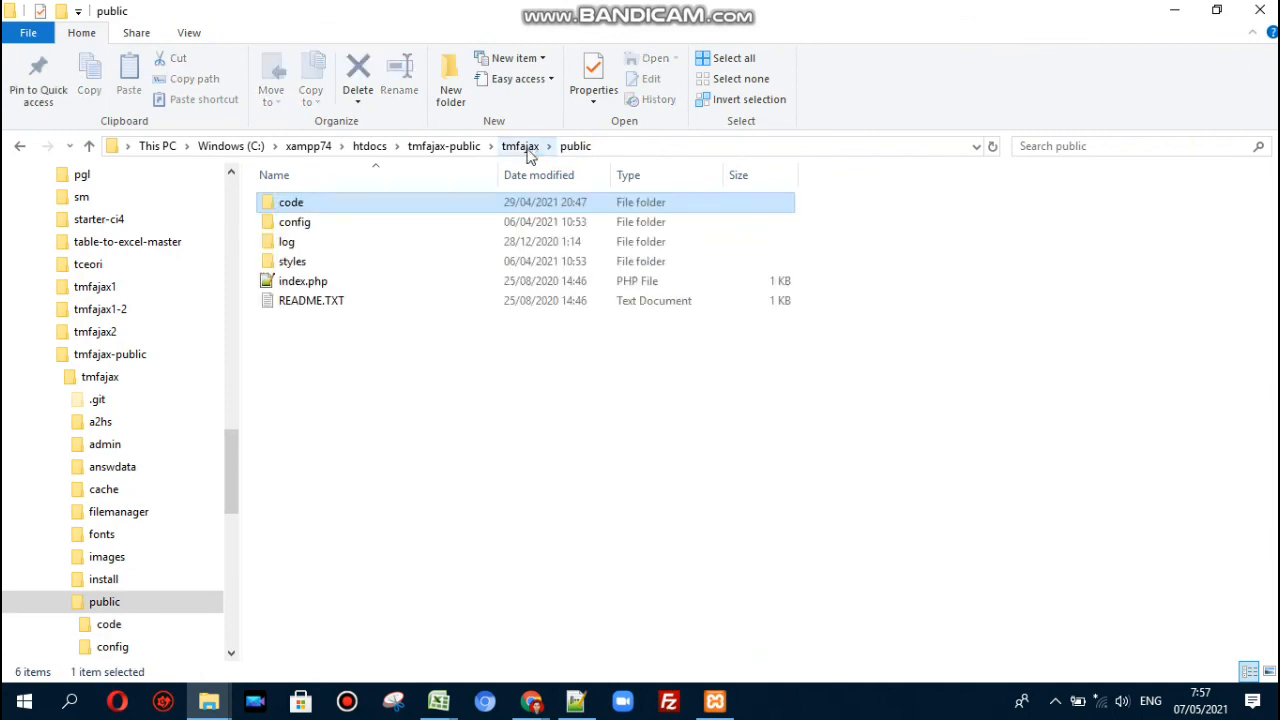
click(520, 147)
double_click(295, 281)
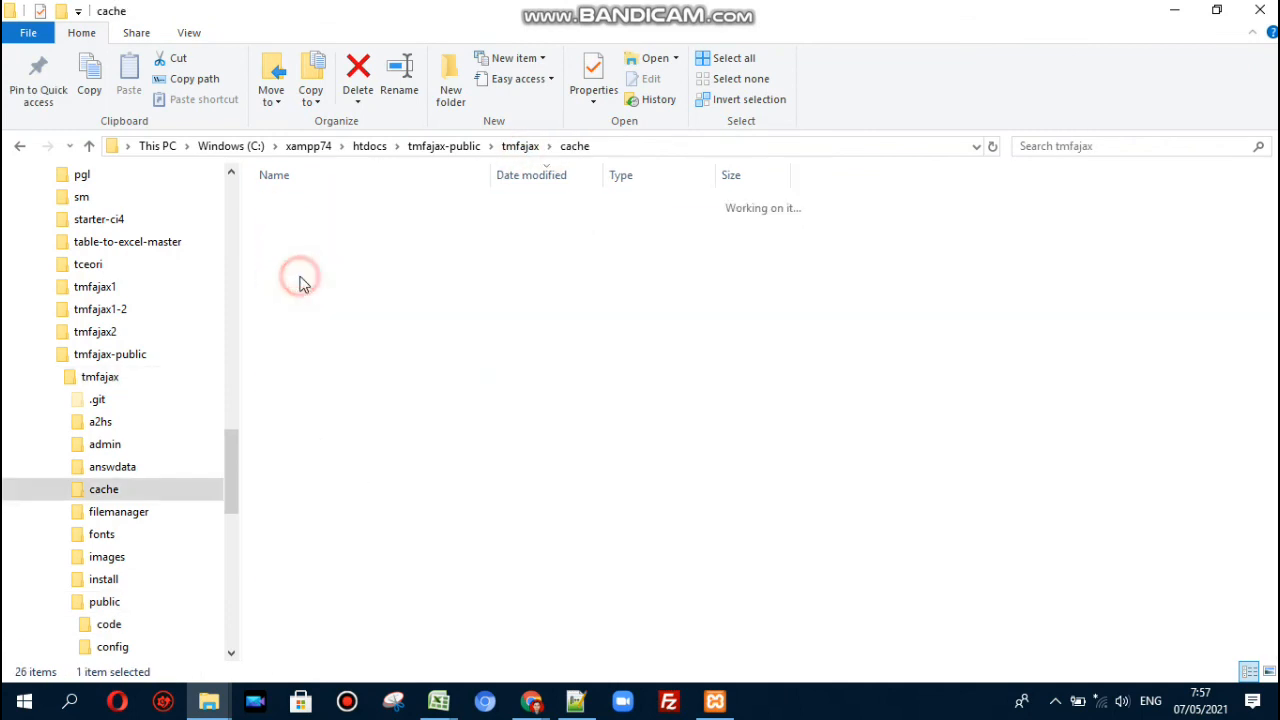
double_click(295, 343)
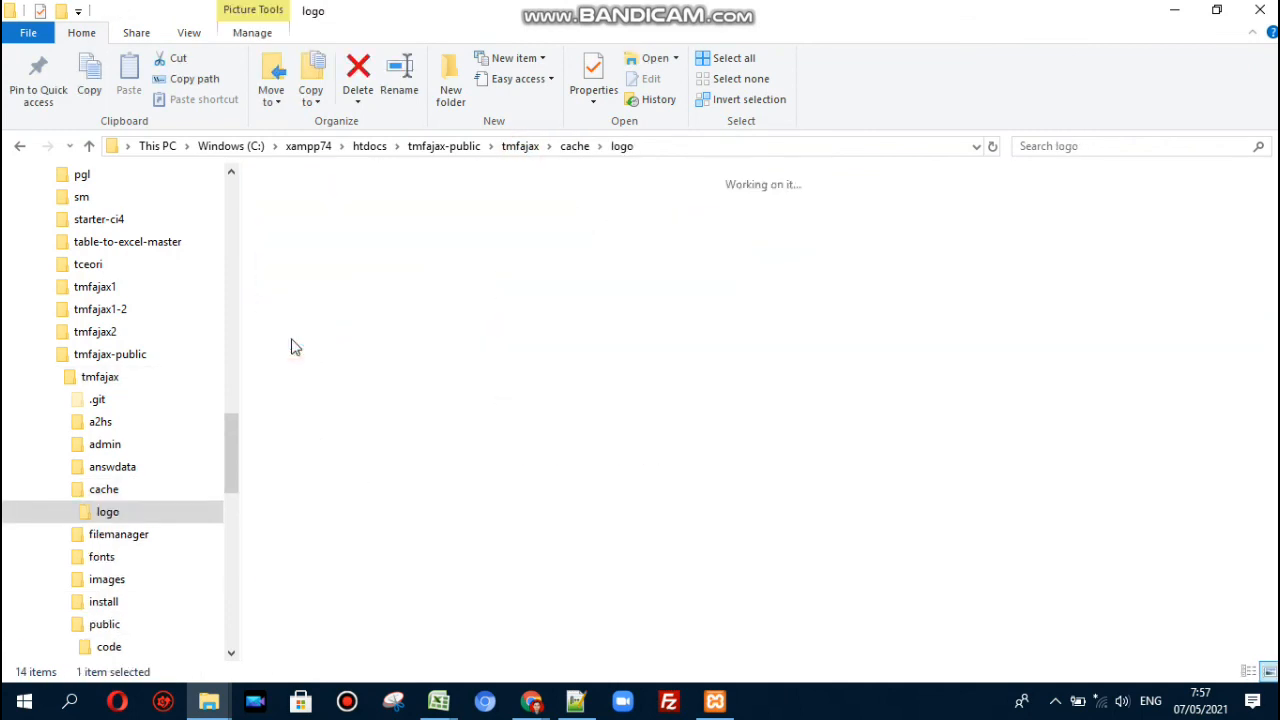
- Inspect gounbk-logo.png, logo-atas-kop.png, xz-logo.png and ttd-xamzone.png, then return to tmf_skl.php
drag(716, 378, 250, 175)
click(714, 363)
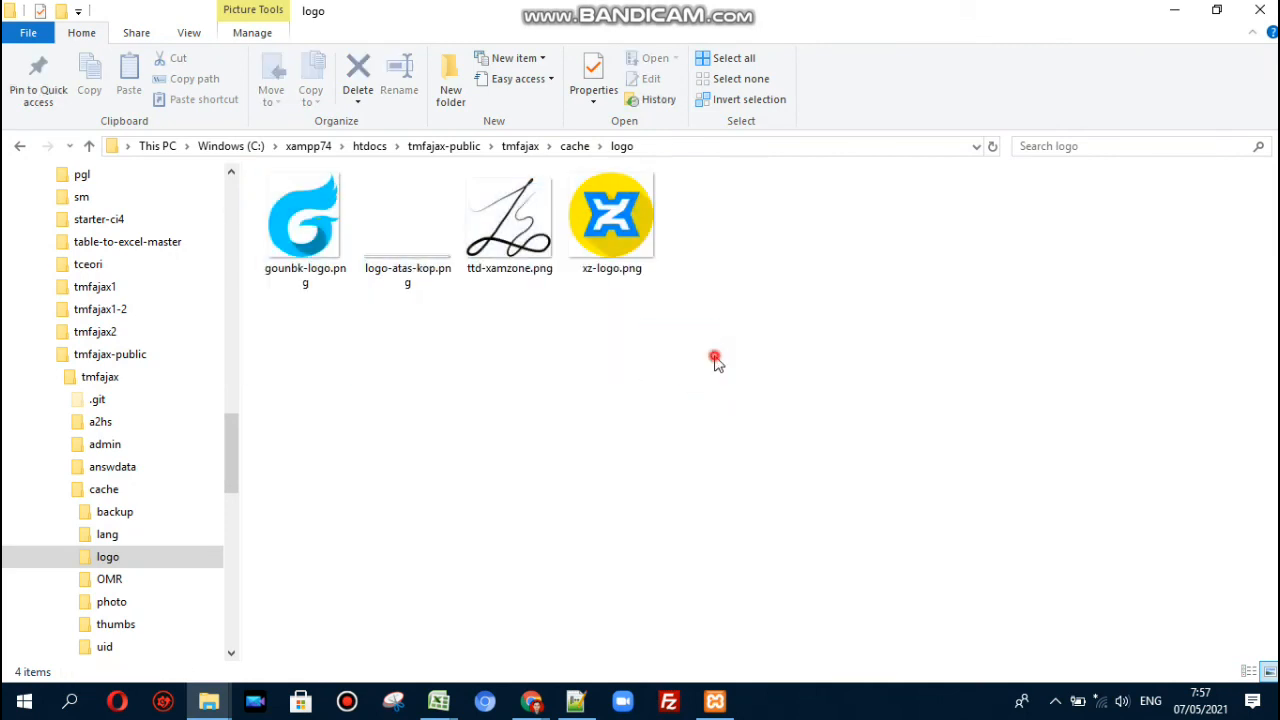
click(305, 225)
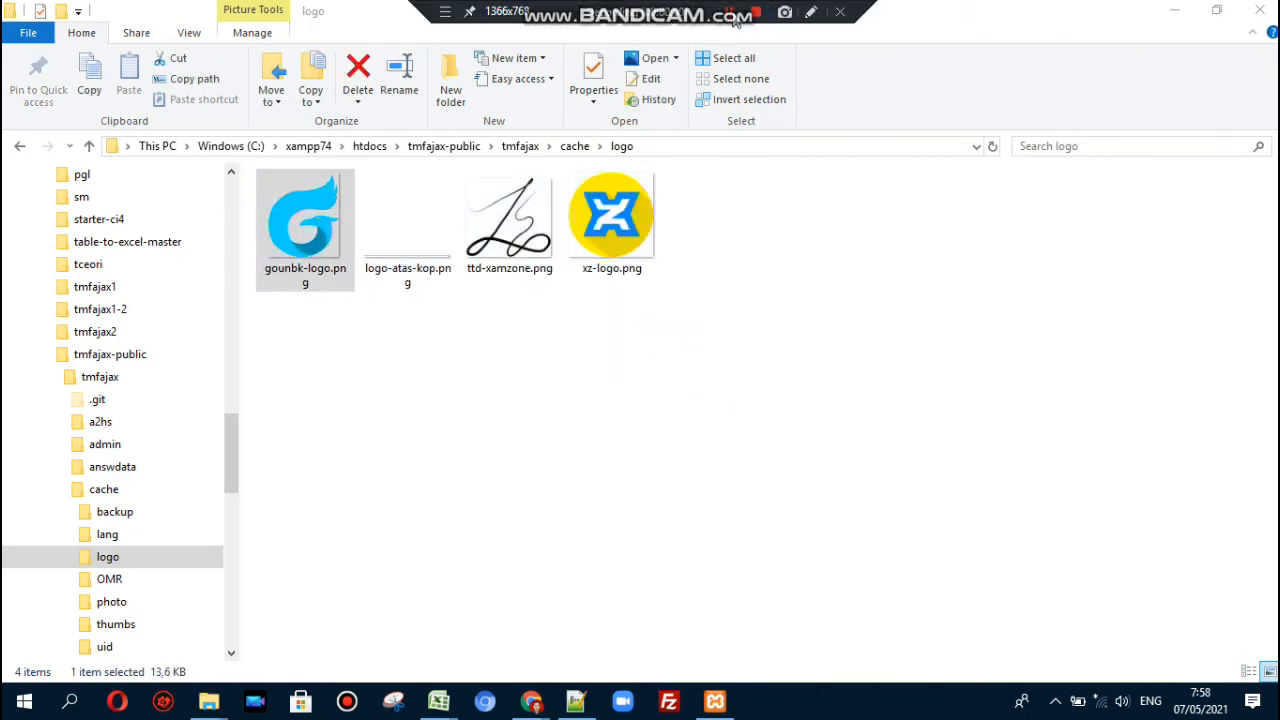
click(376, 386)
click(305, 242)
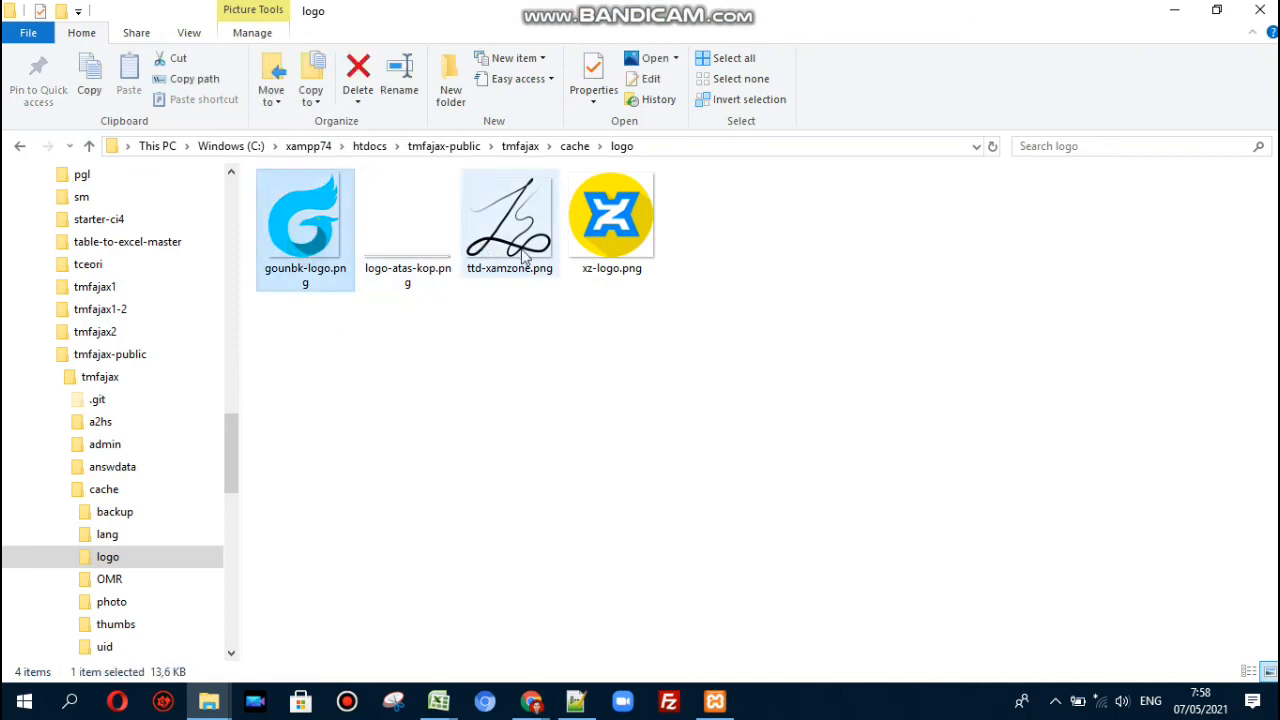
click(430, 240)
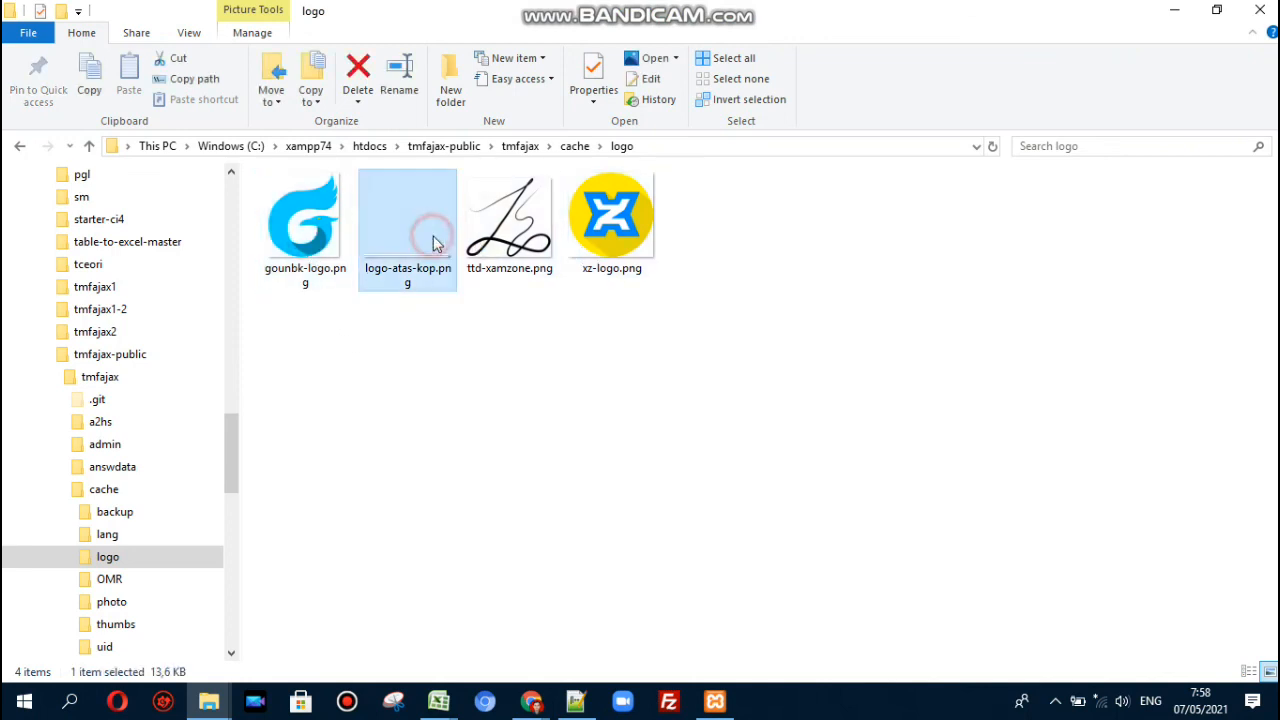
click(588, 238)
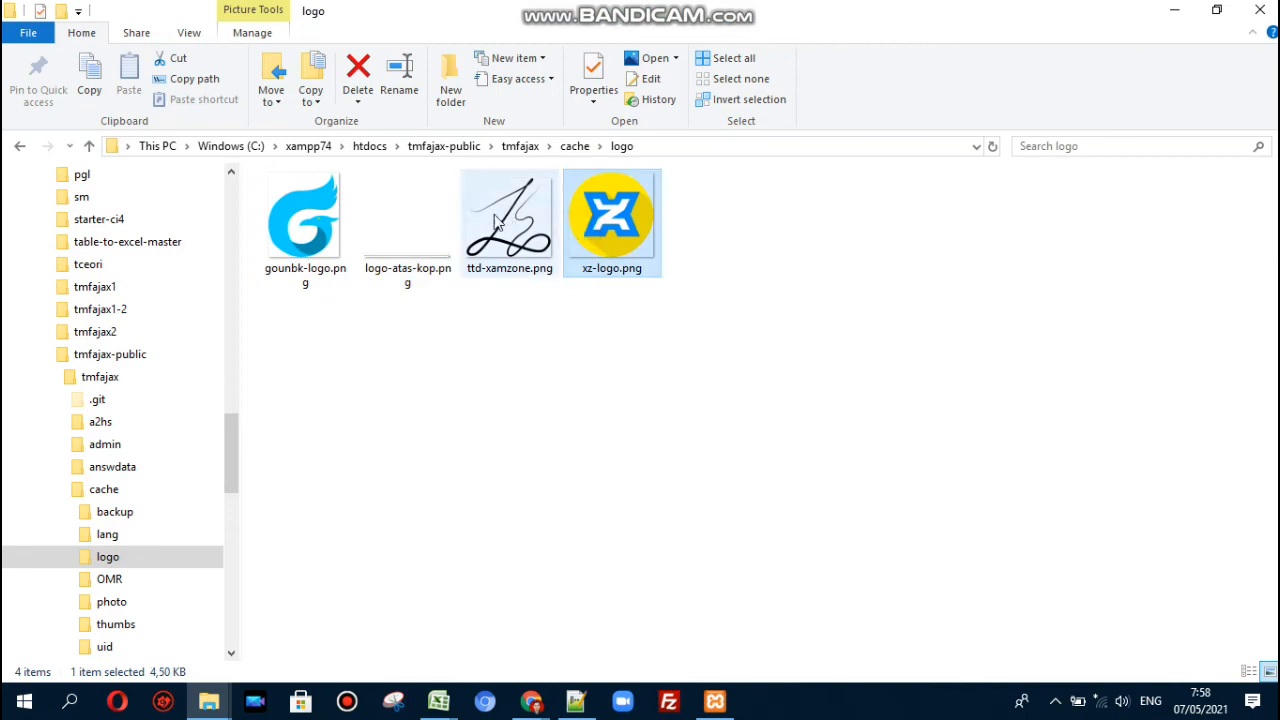
click(318, 232)
click(586, 220)
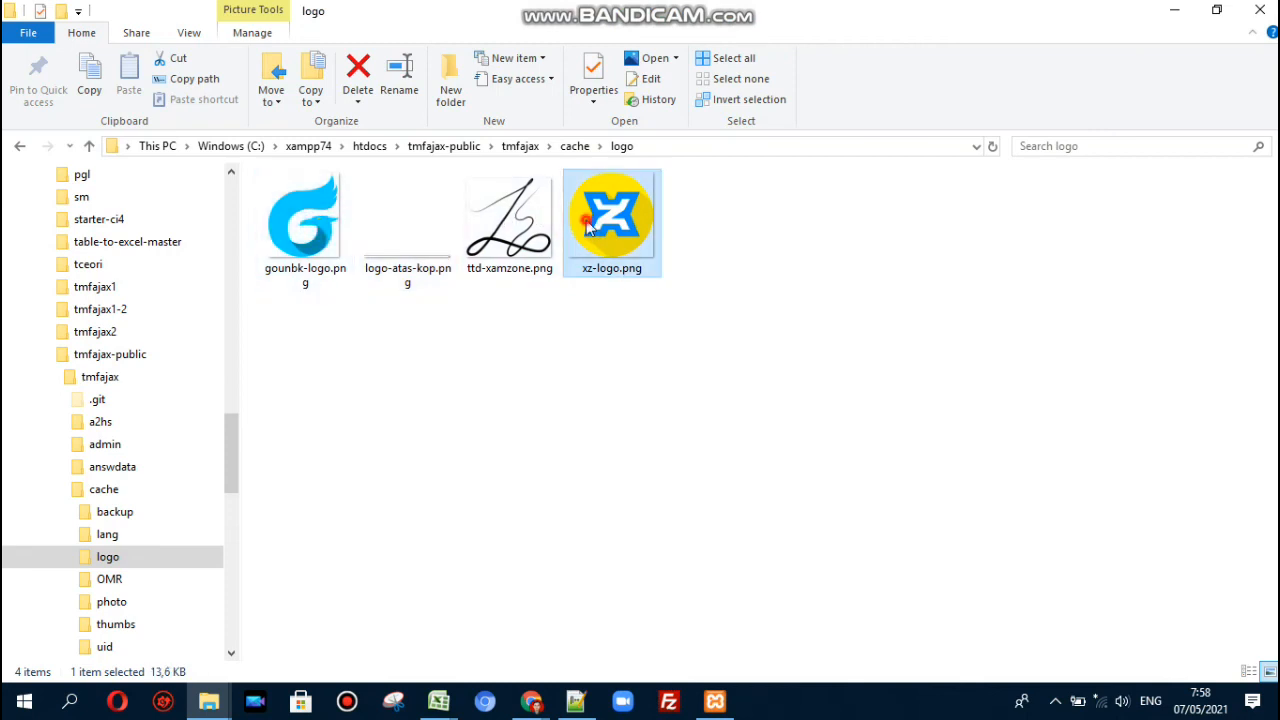
click(532, 220)
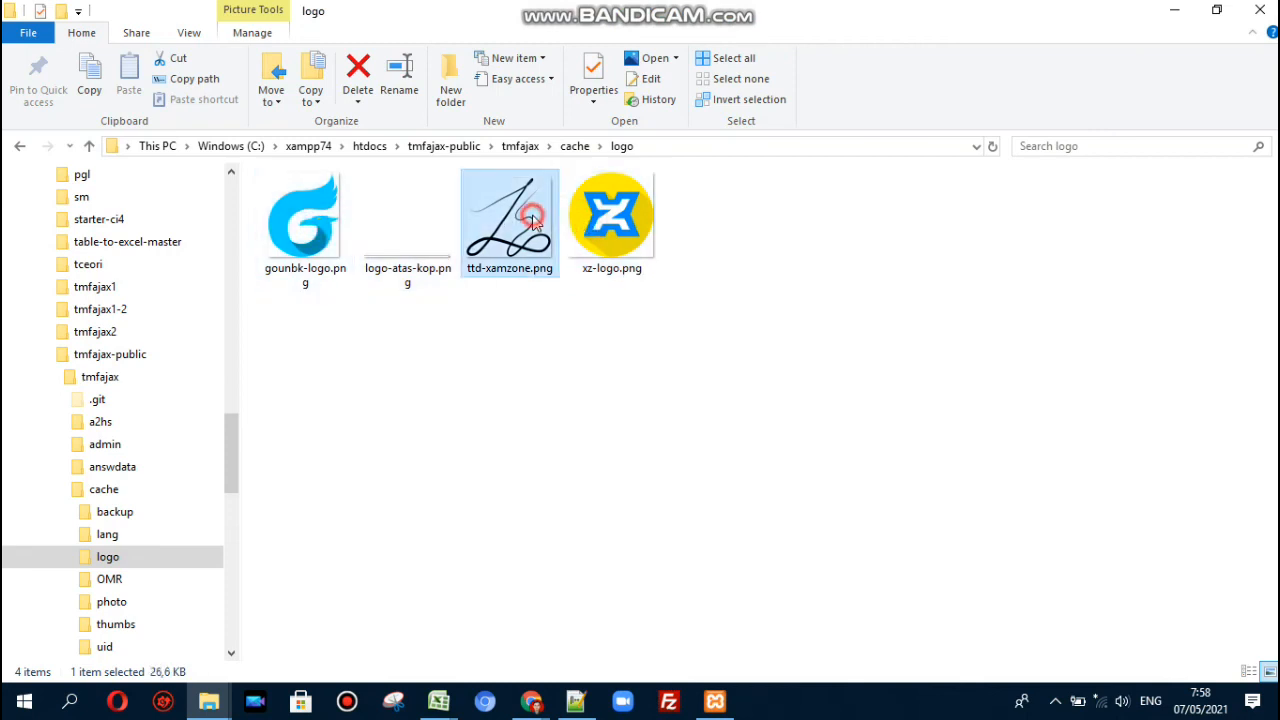
click(575, 703)
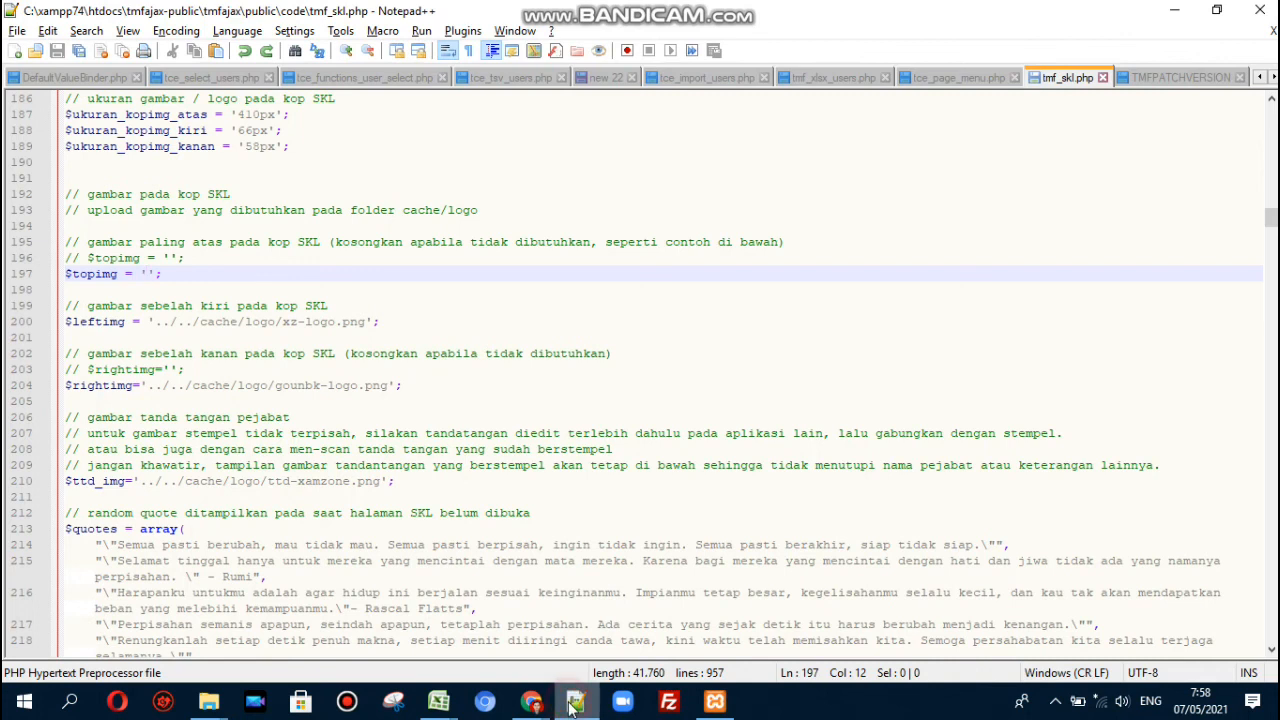
click(153, 323)
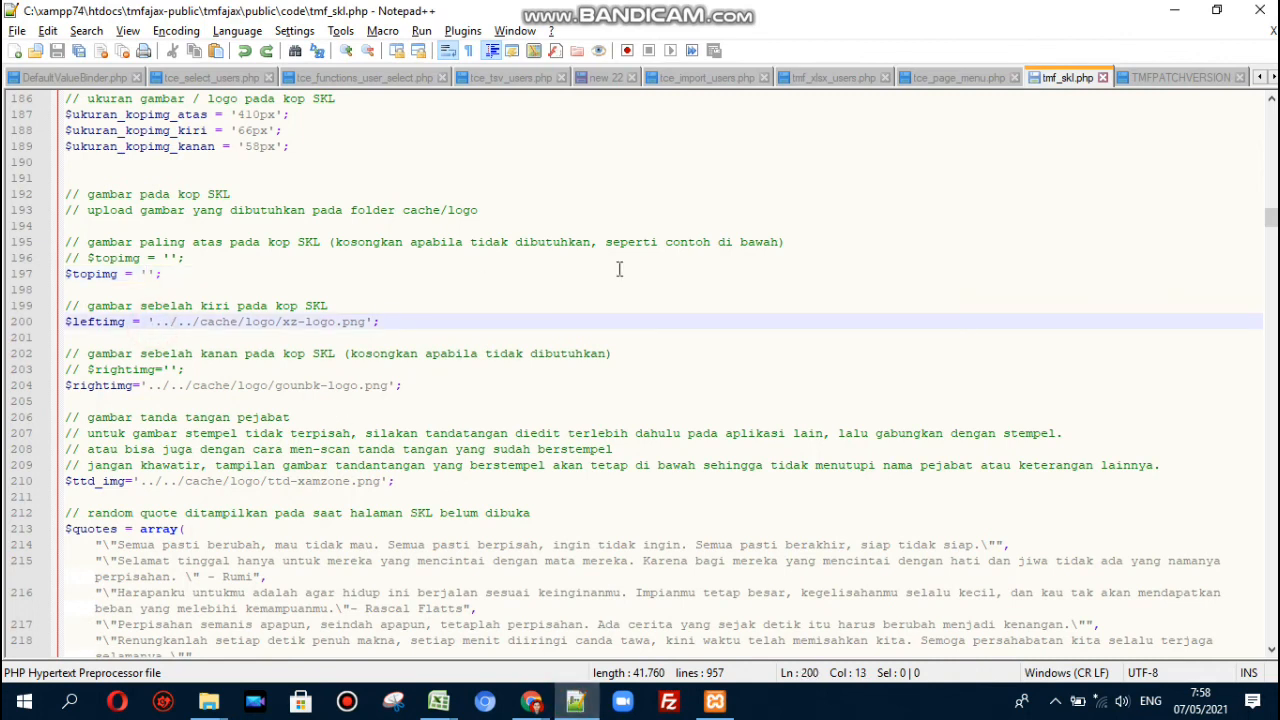
key(Right)
key(Right)
key(Right)
key(Right)
key(Right)
key(Right)
key(Right)
key(Right)
key(Right)
key(Right)
key(Right)
key(Right)
key(Right)
key(Right)
key(Right)
key(Right)
key(Right)
double_click(86, 276)
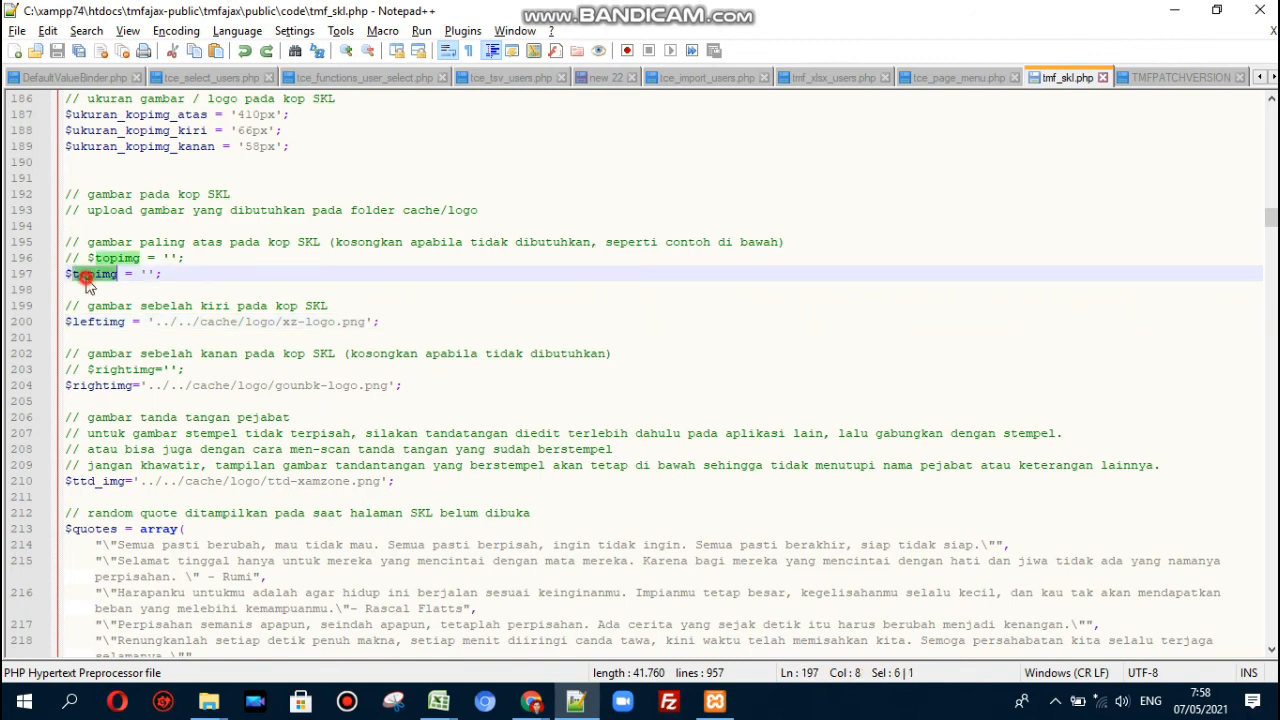
double_click(90, 322)
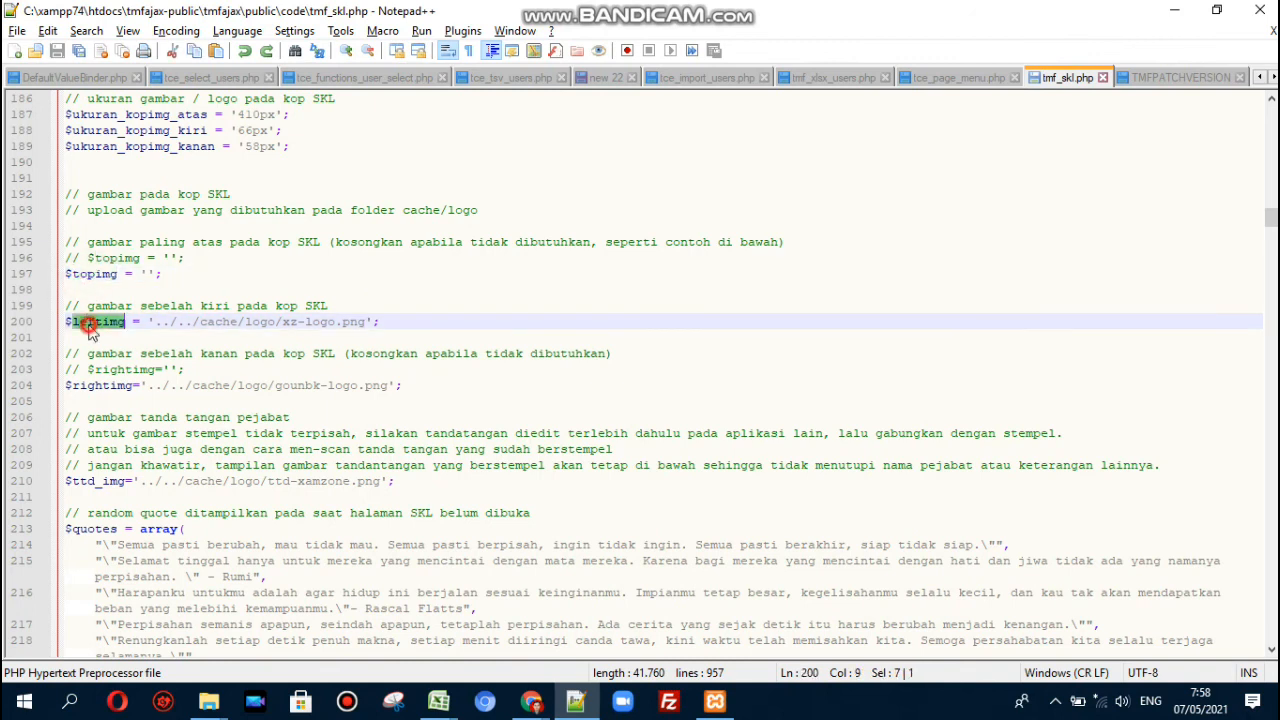
double_click(103, 387)
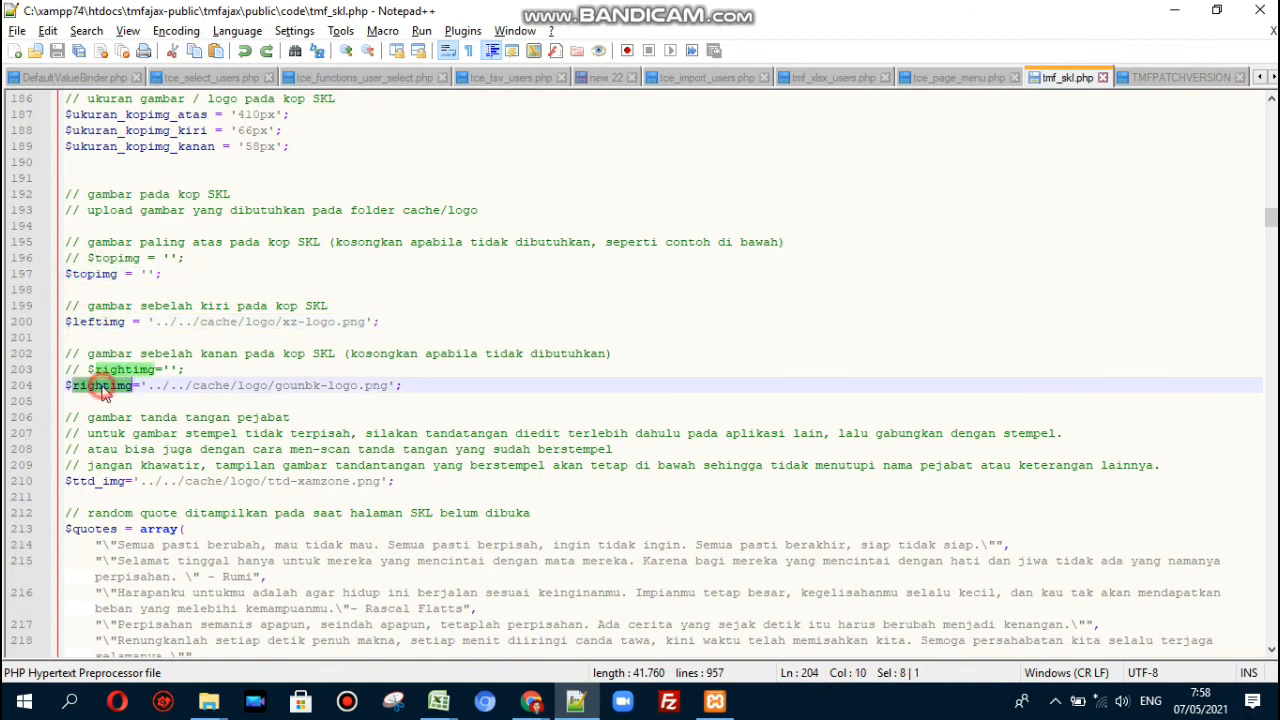
double_click(93, 484)
click(140, 481)
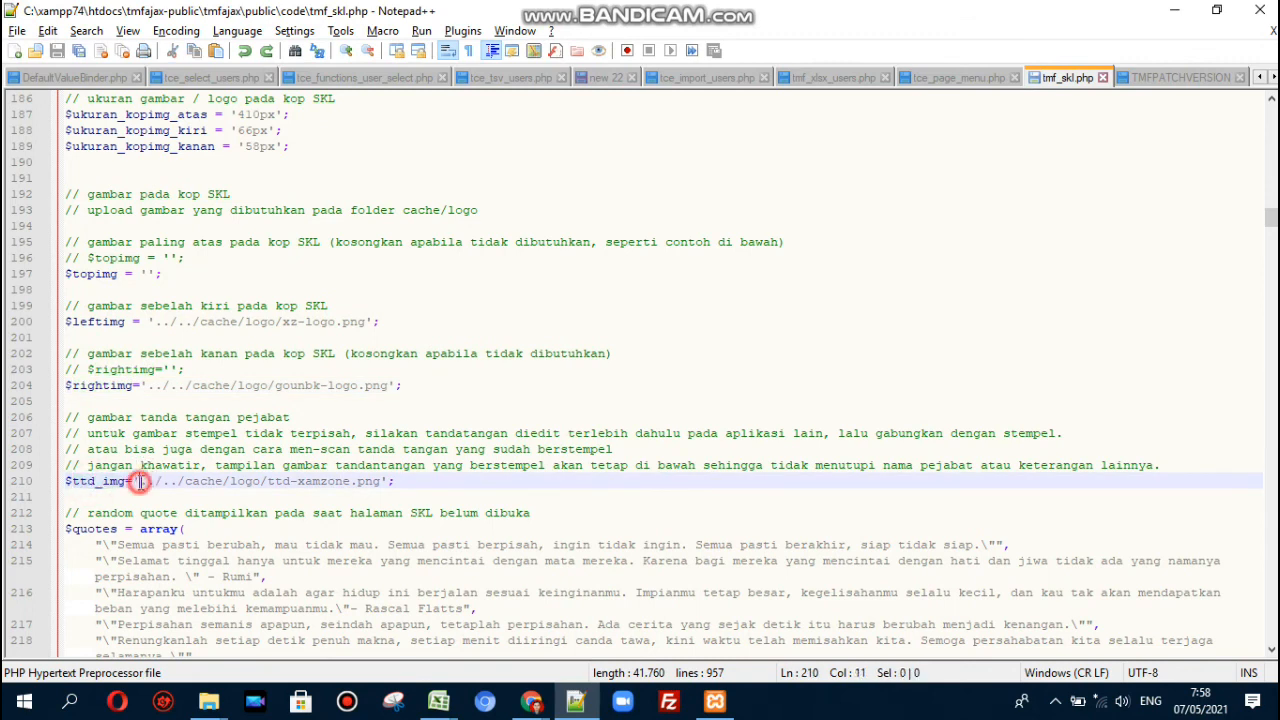
click(401, 481)
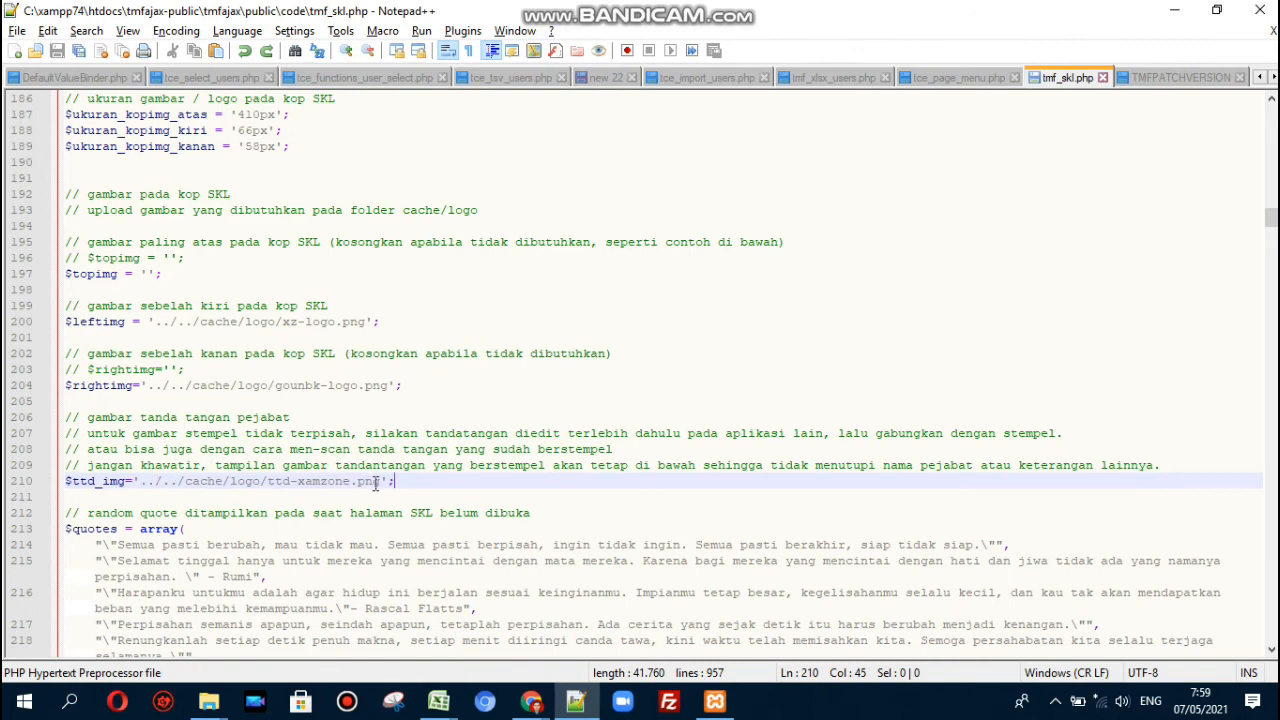
- Check that $ttd_img on line 210 uses ttd-xamzone.png, then move down to the $quotes array
drag(381, 481, 272, 488)
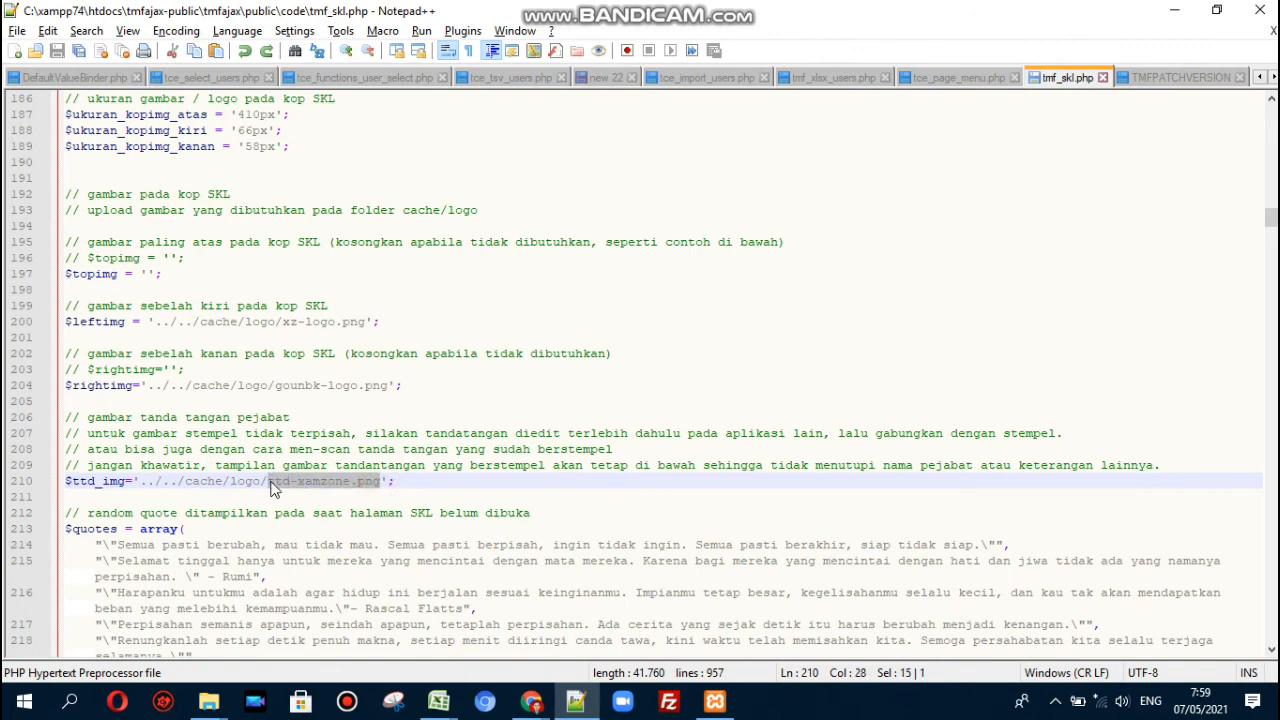
click(424, 486)
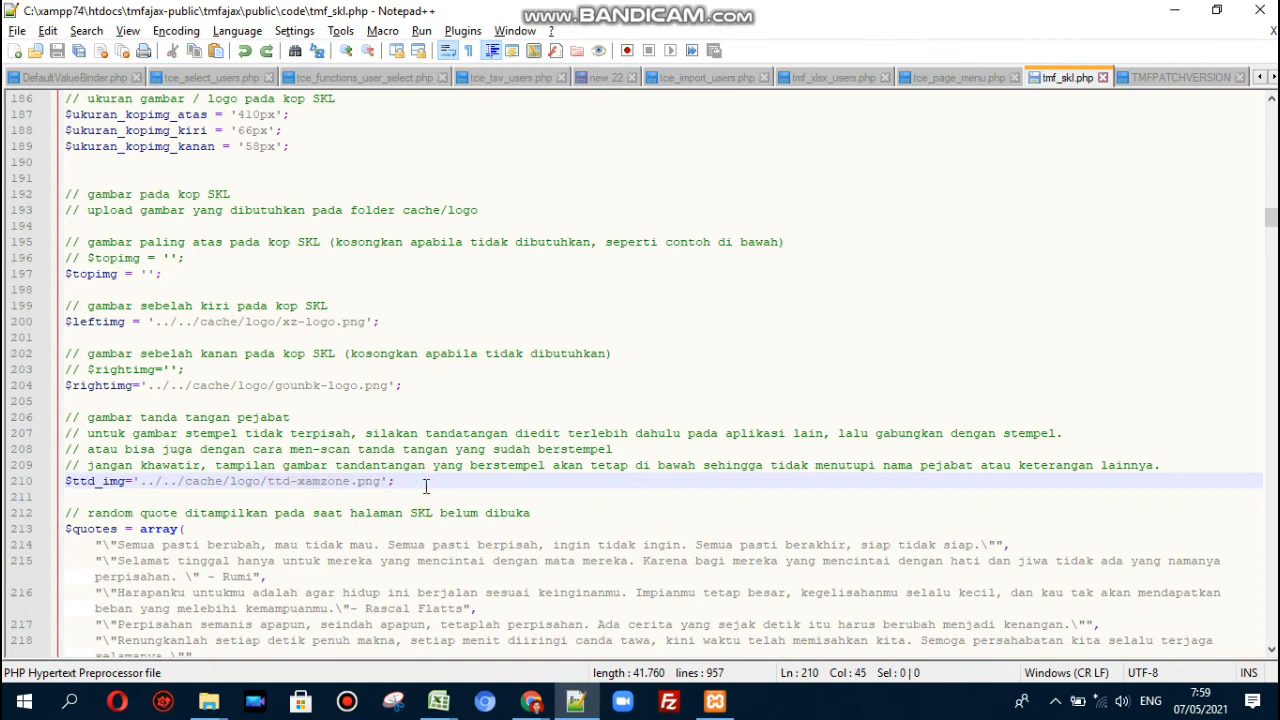
key(Down)
key(Down)
key(Down)
key(Down)
key(Down)
key(Down)
key(Down)
key(Down)
key(Down)
key(Down)
key(Down)
key(Down)
key(Down)
key(Down)
key(Down)
key(Down)
key(Down)
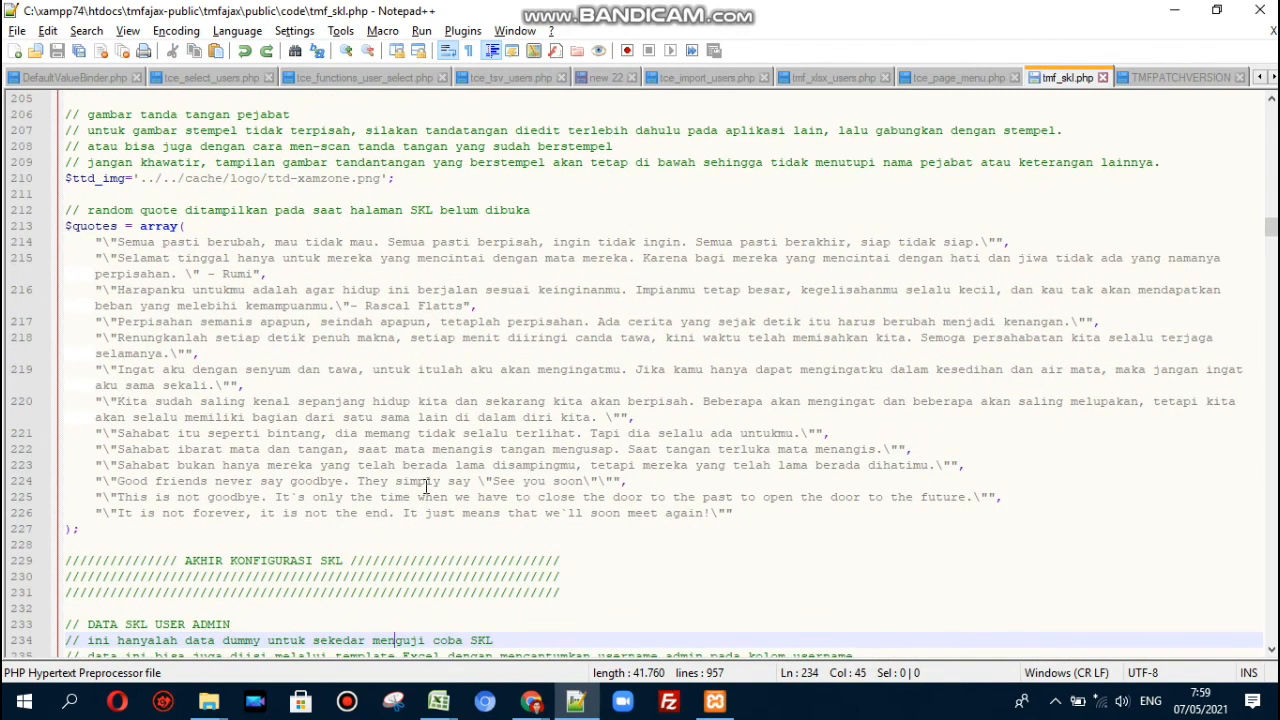
click(194, 226)
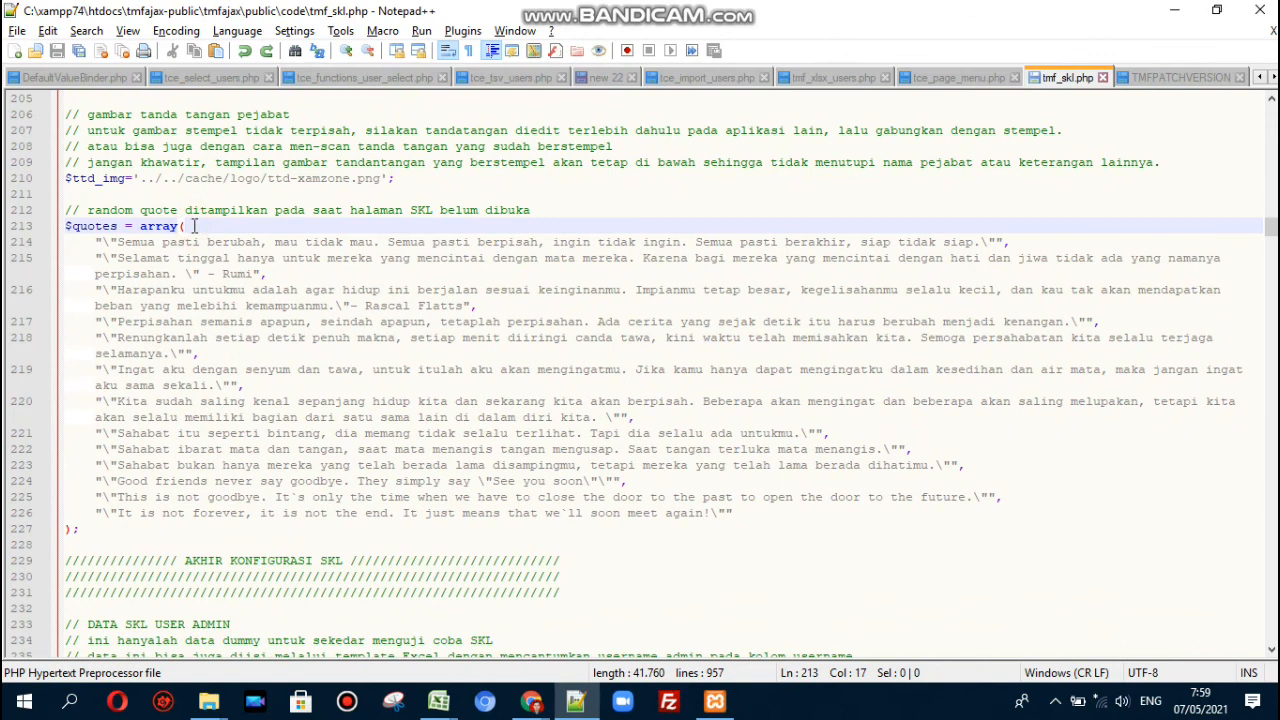
click(447, 213)
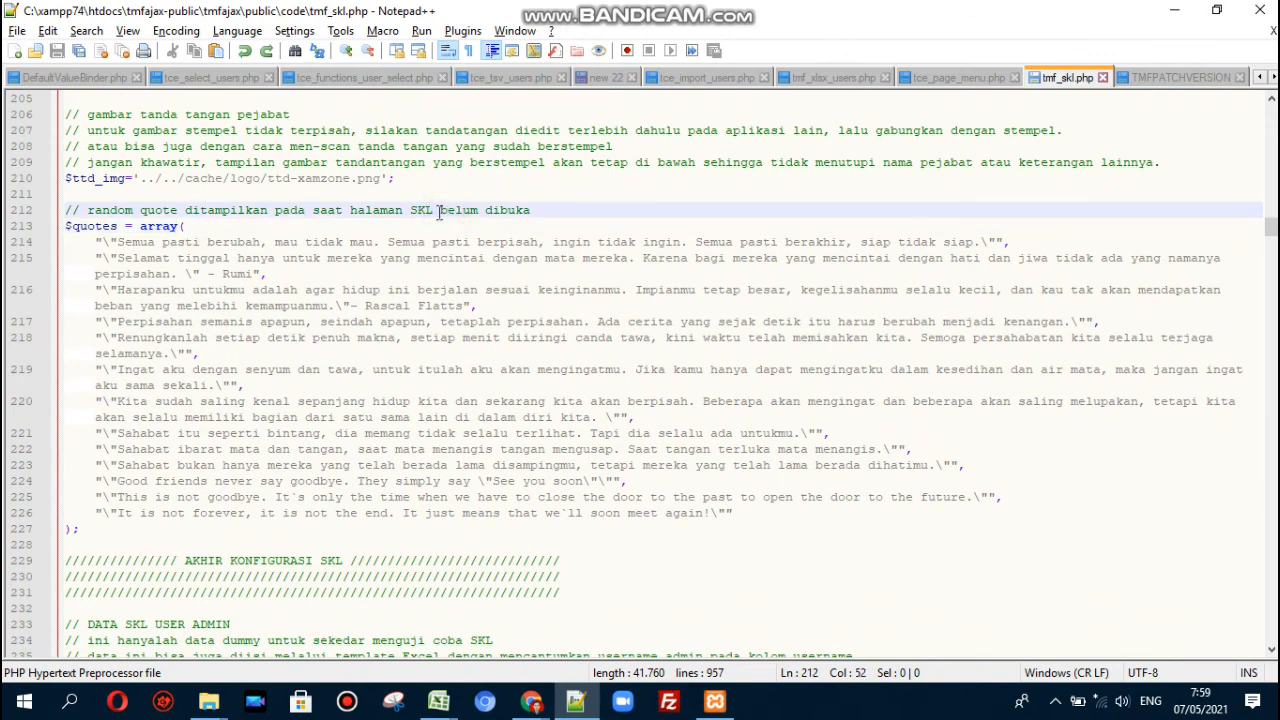
click(117, 241)
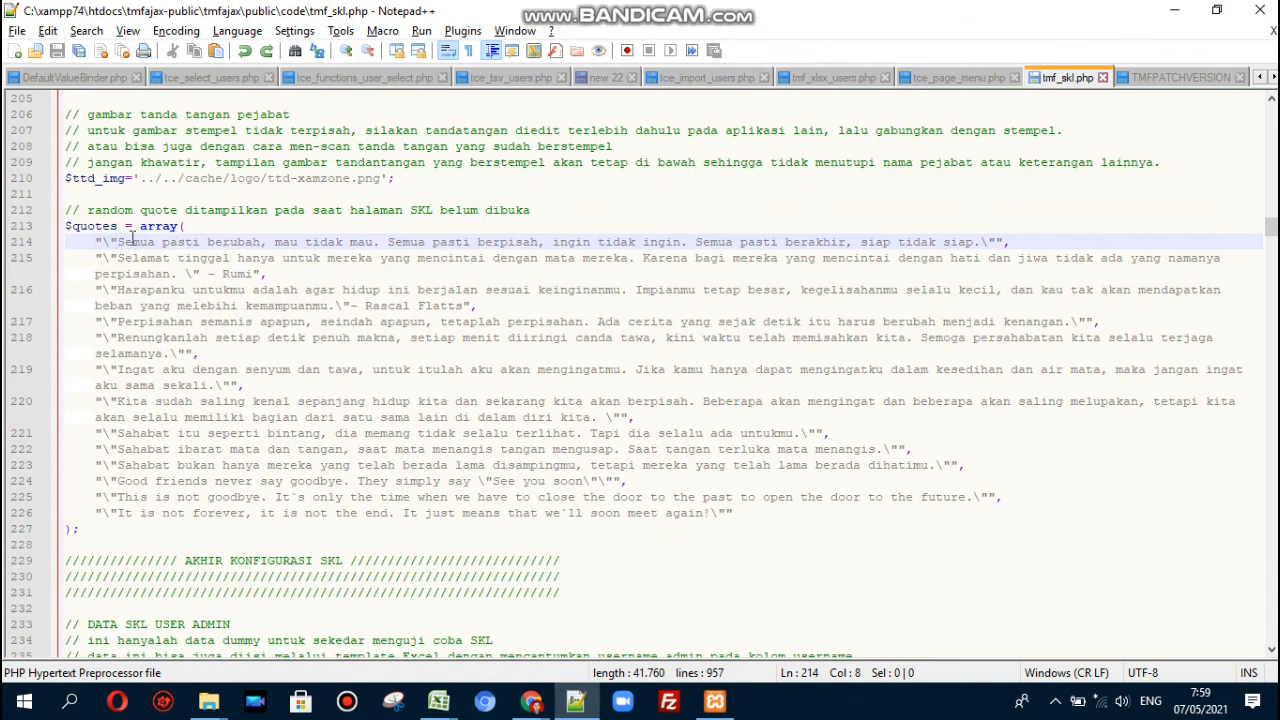
click(139, 465)
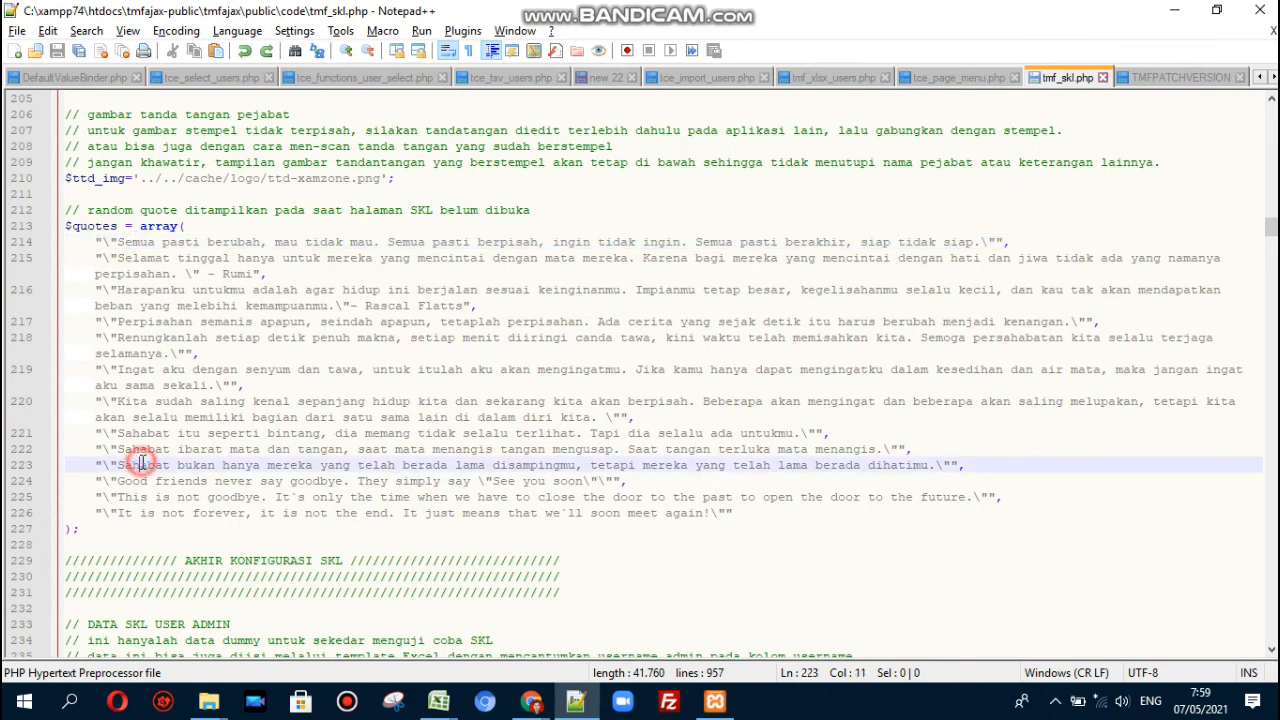
key(Down)
key(Down)
key(Down)
key(Down)
key(Down)
key(Down)
key(Down)
key(Down)
key(Down)
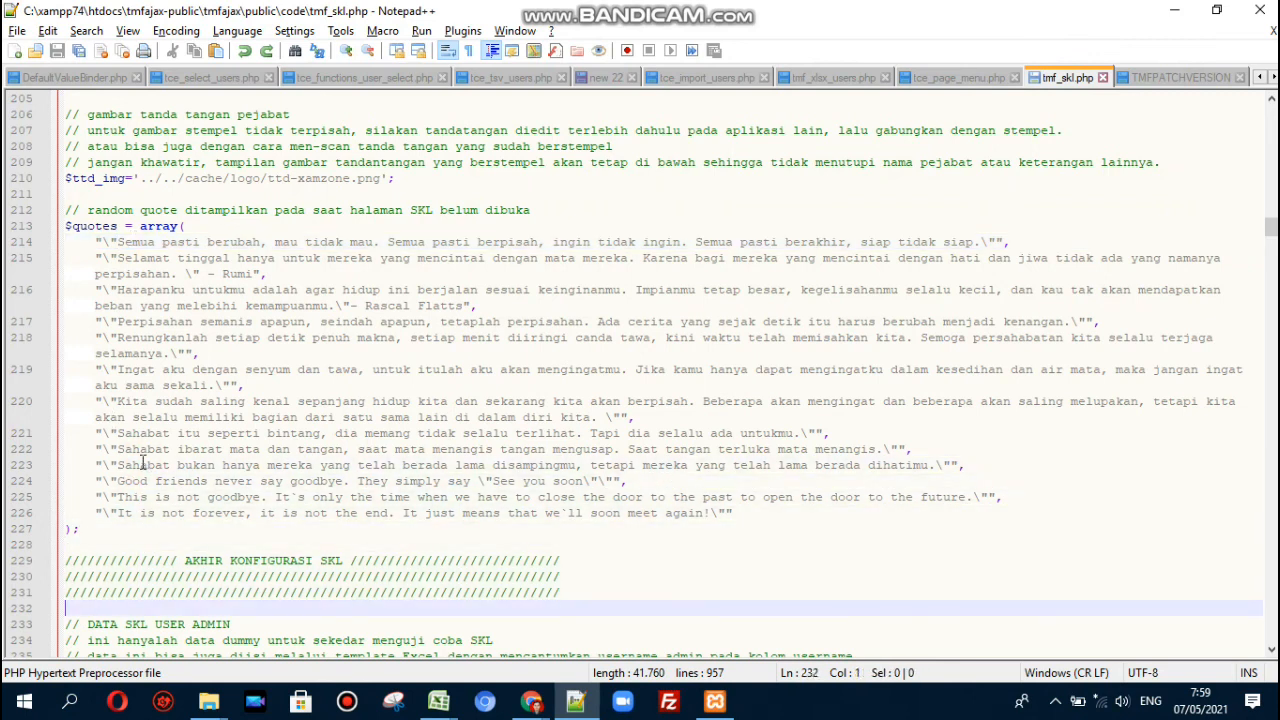
drag(606, 589, 64, 561)
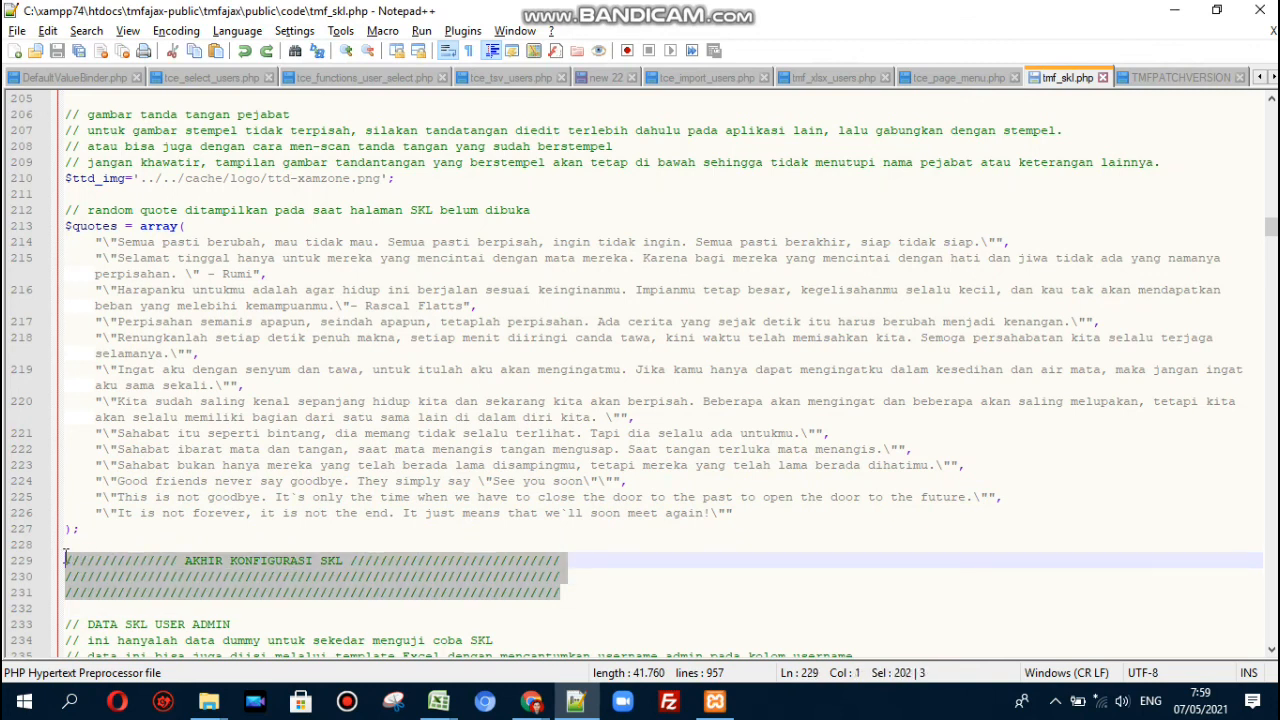
click(646, 563)
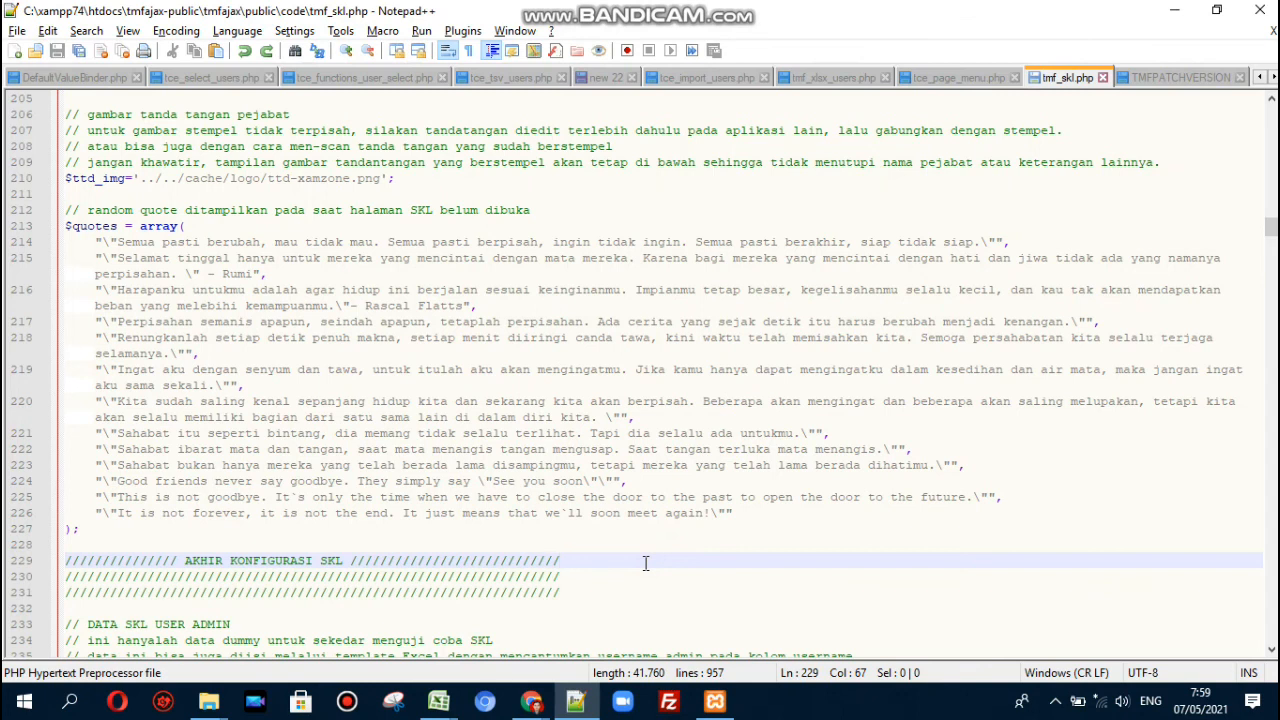
key(Down)
key(Down)
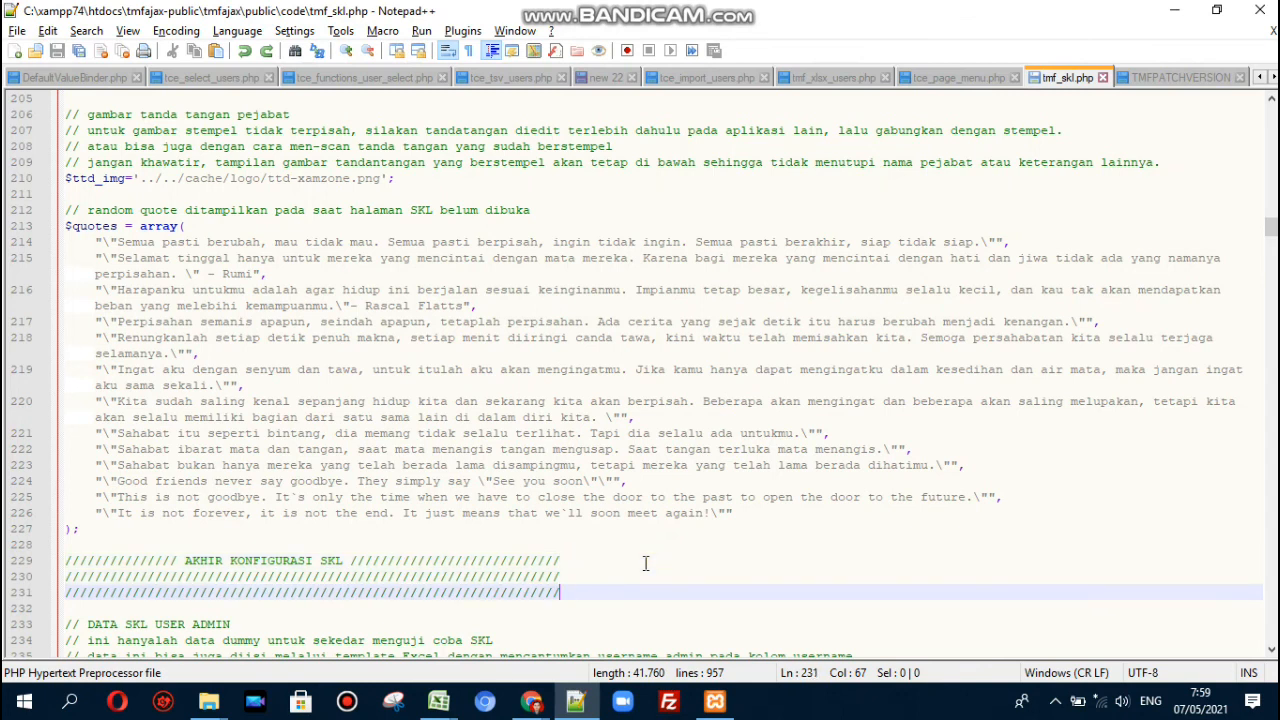
key(Up)
key(Up)
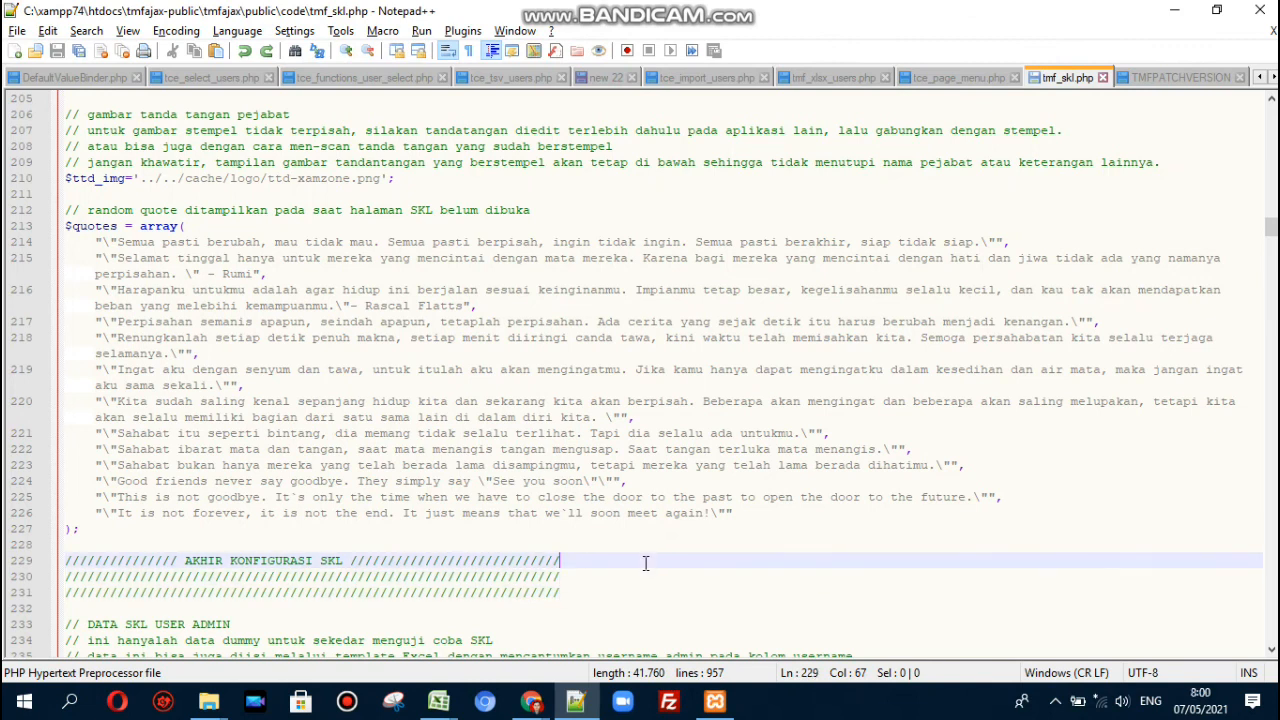
key(Up)
key(Up)
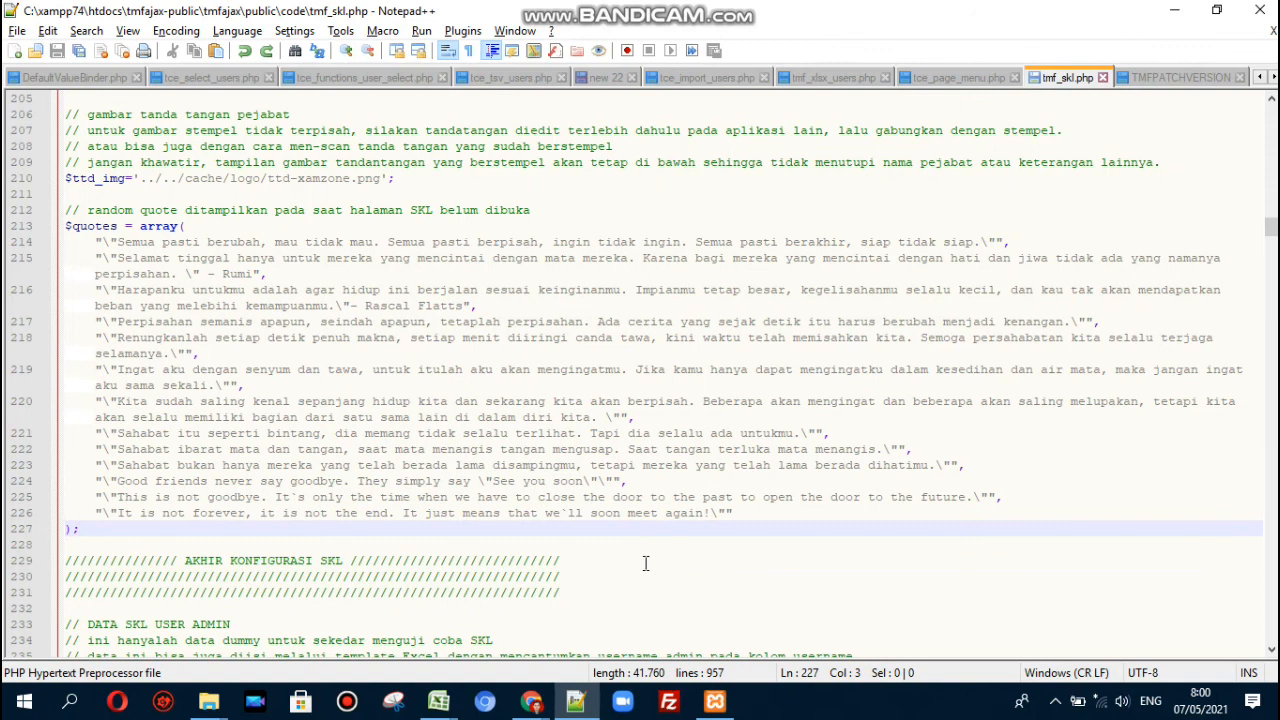
key(Down)
key(Down)
key(End)
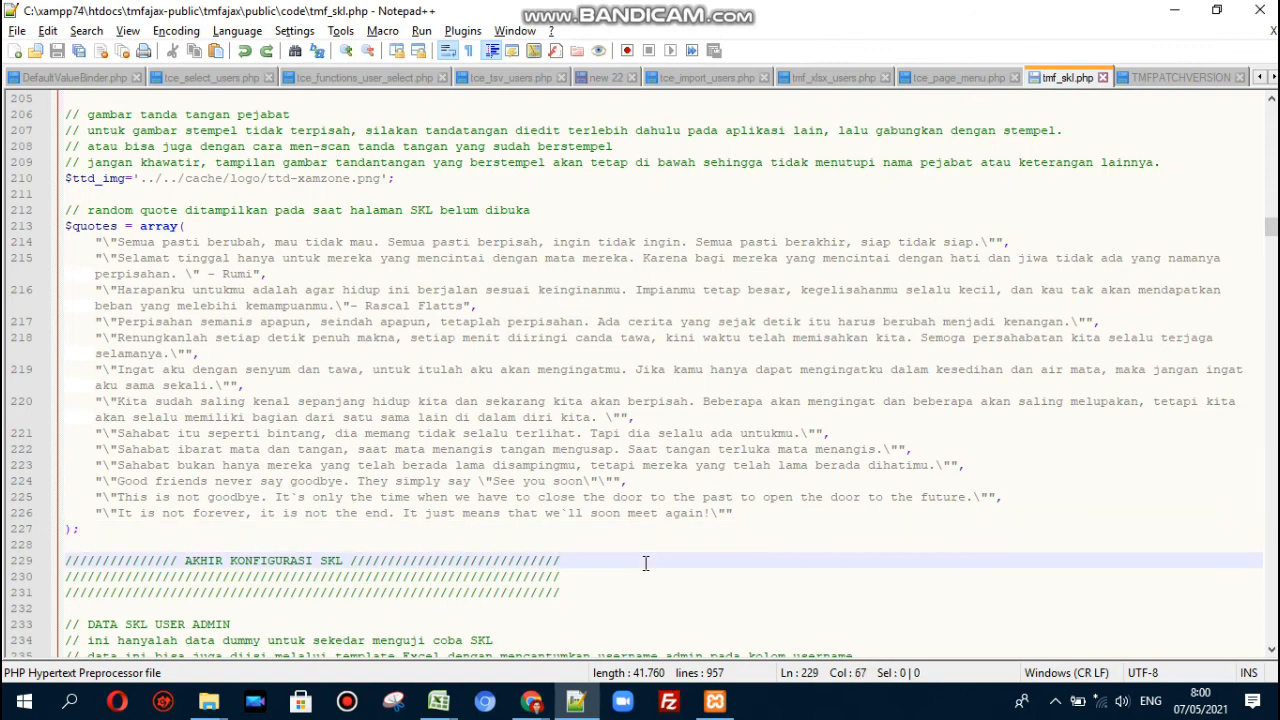
key(Home)
mouse_move(625, 9)
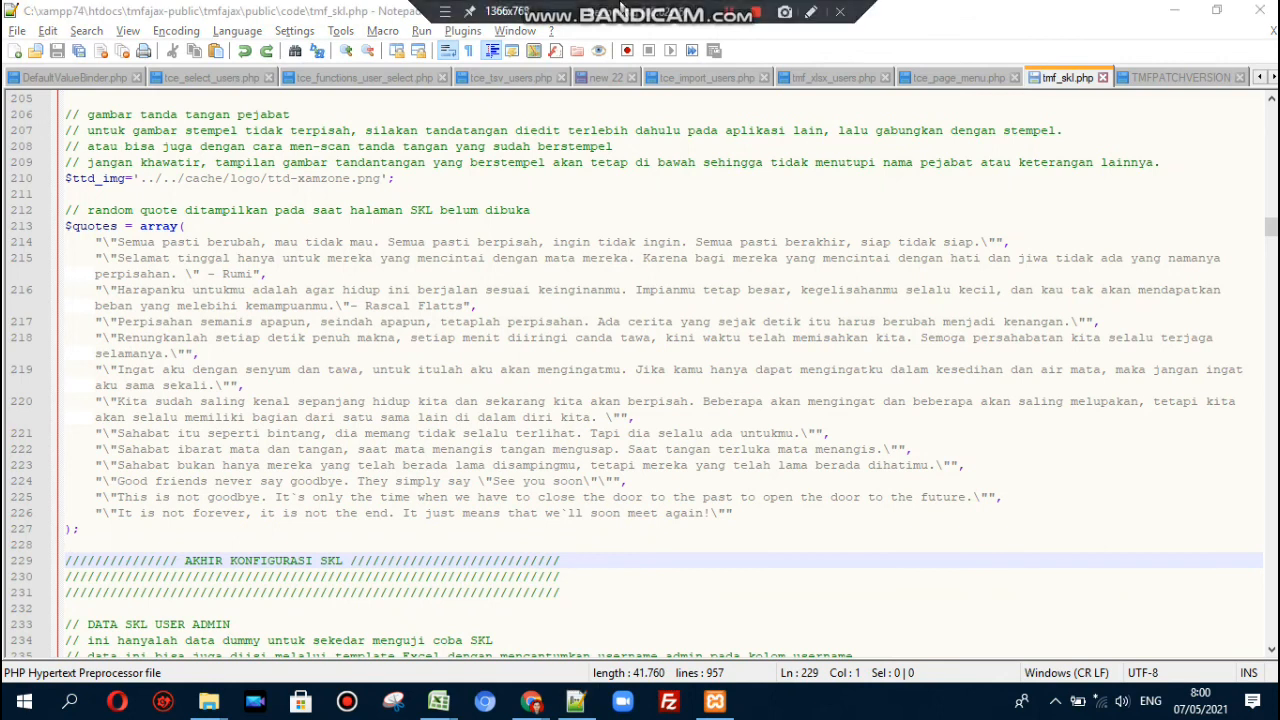